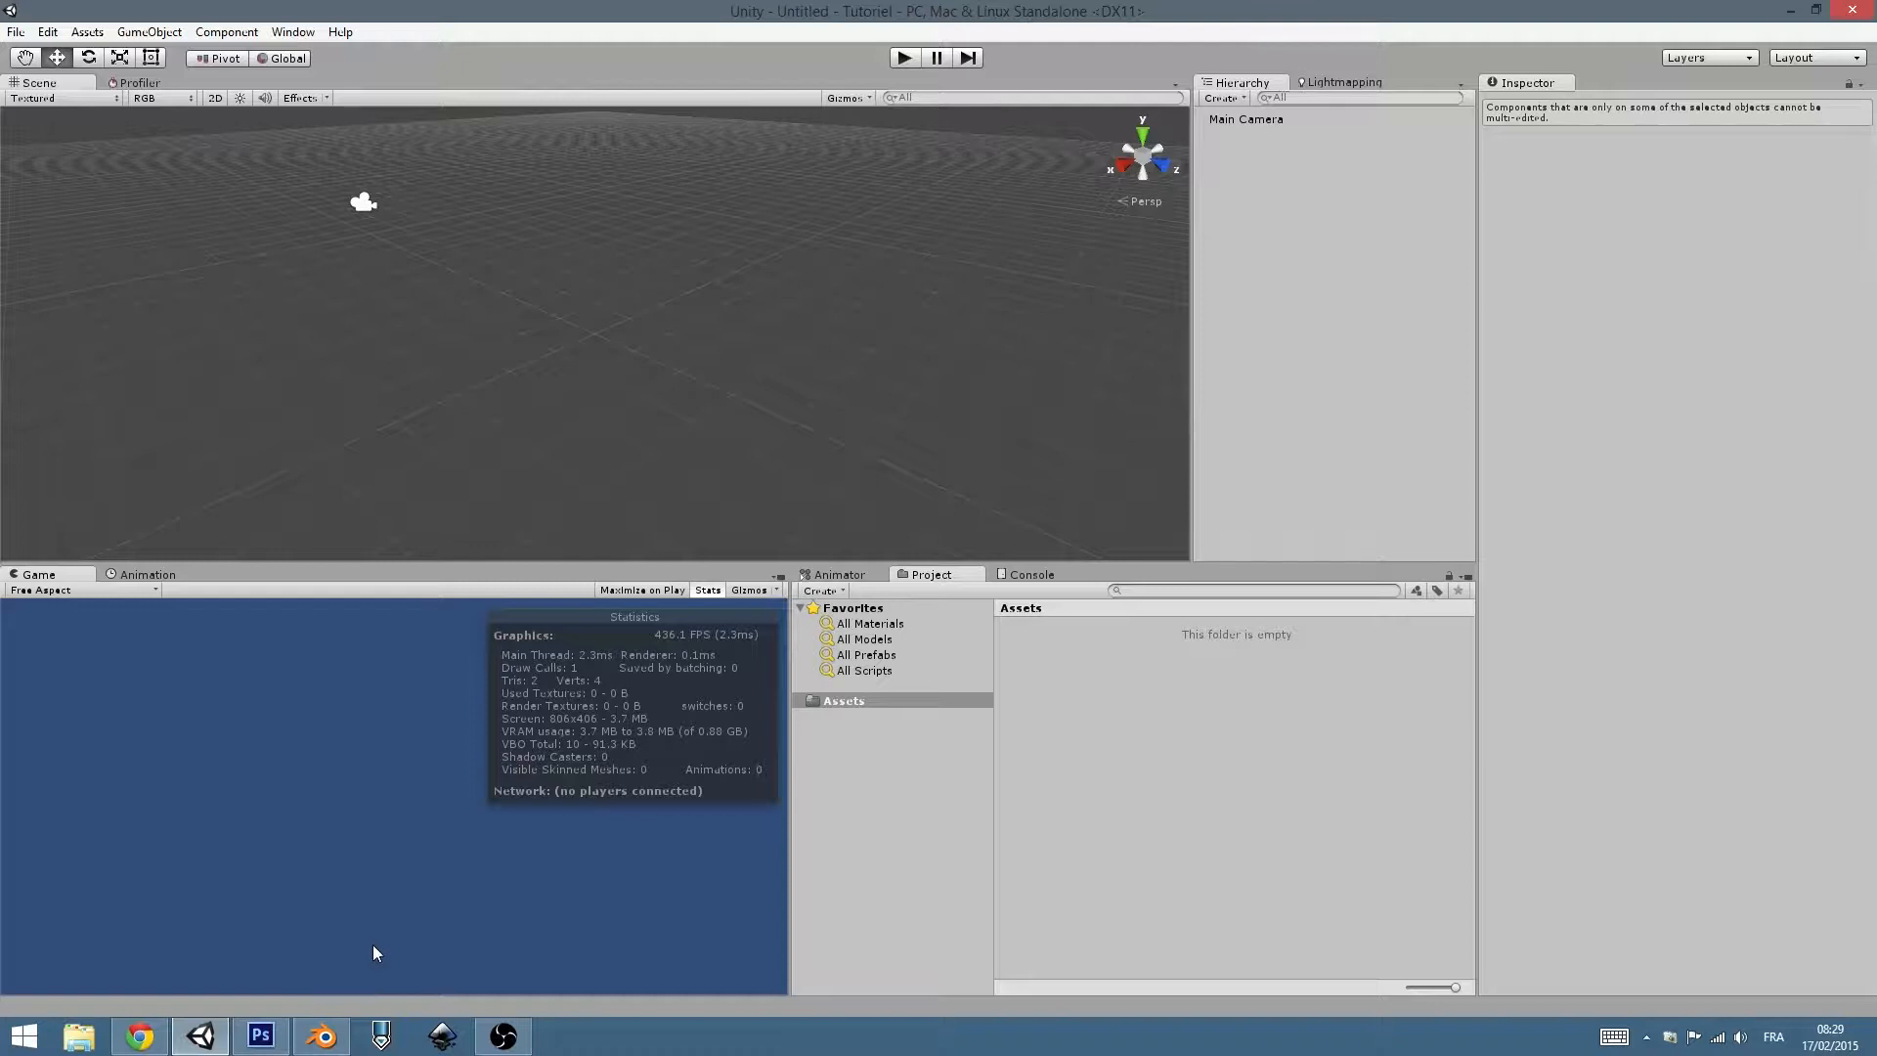
# Toggle the Game view's statistics overlay, look at Photoshop briefly and switch to Blender.
pyautogui.click(707, 591)
pyautogui.click(277, 1032)
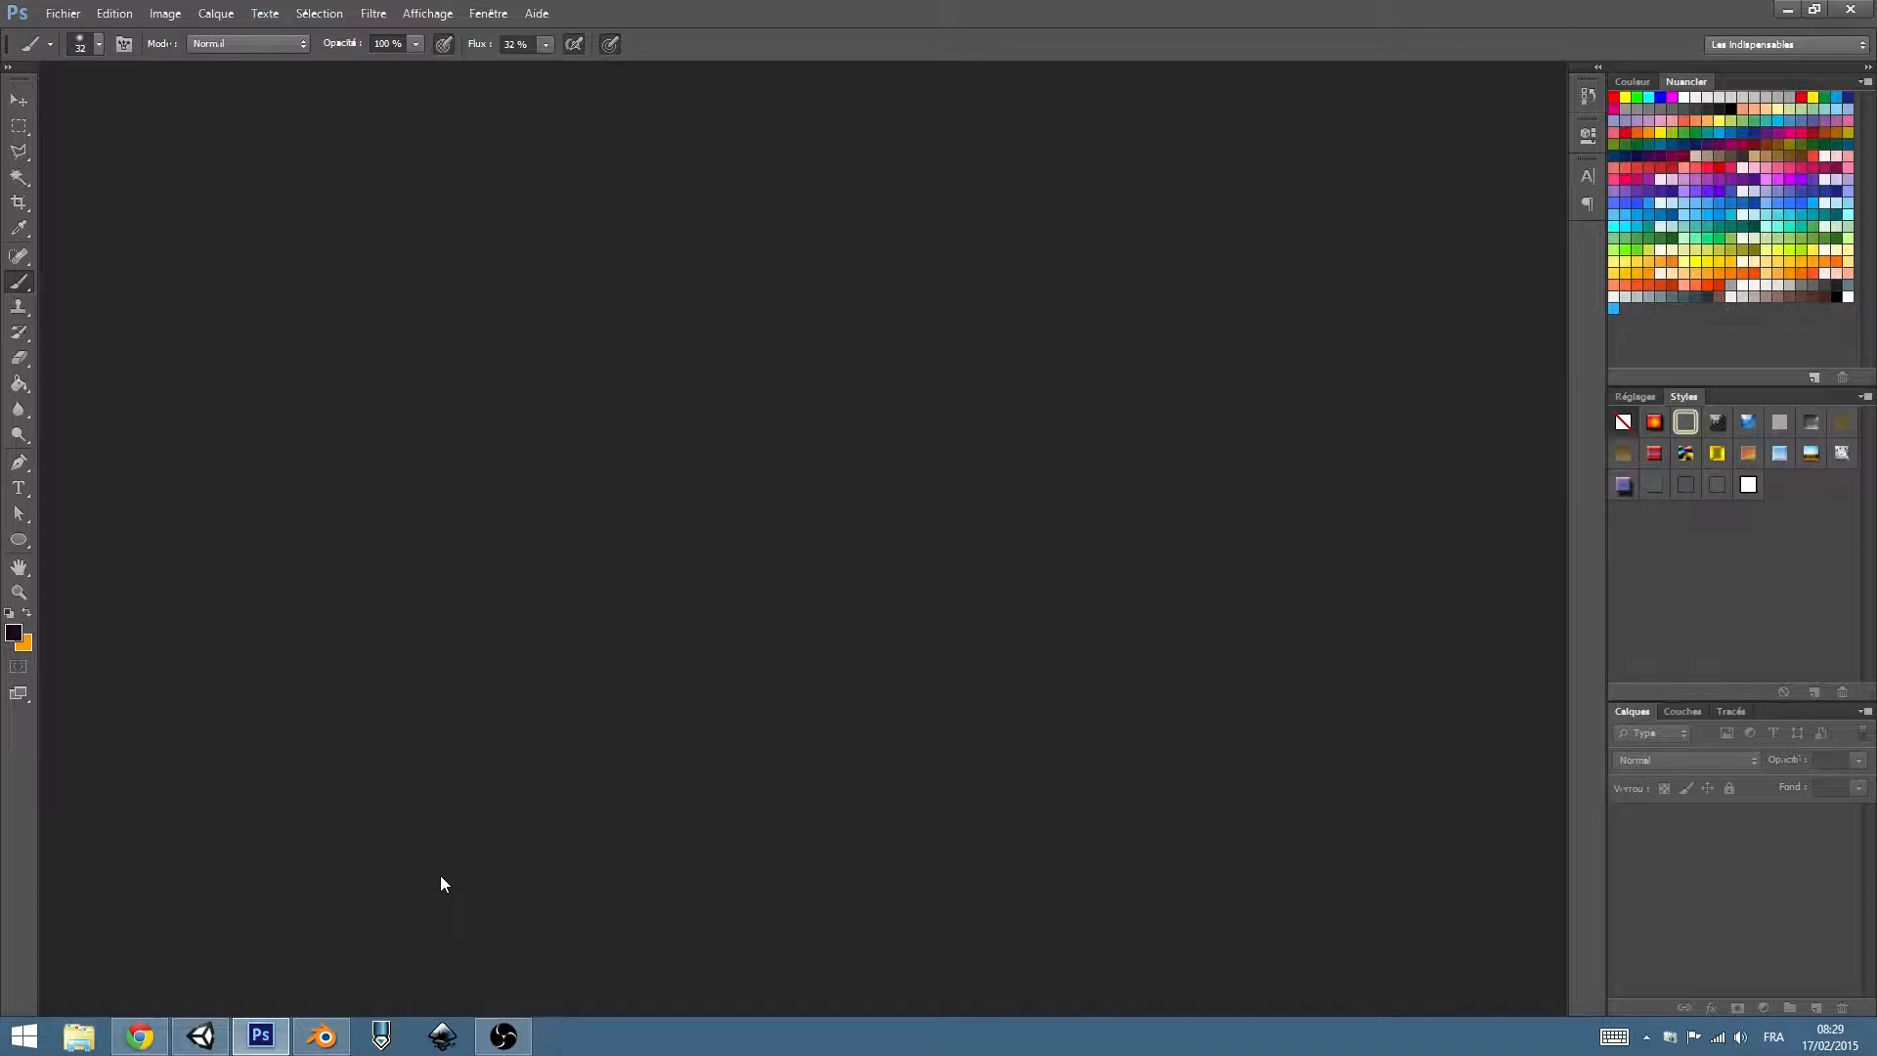
pyautogui.click(321, 1036)
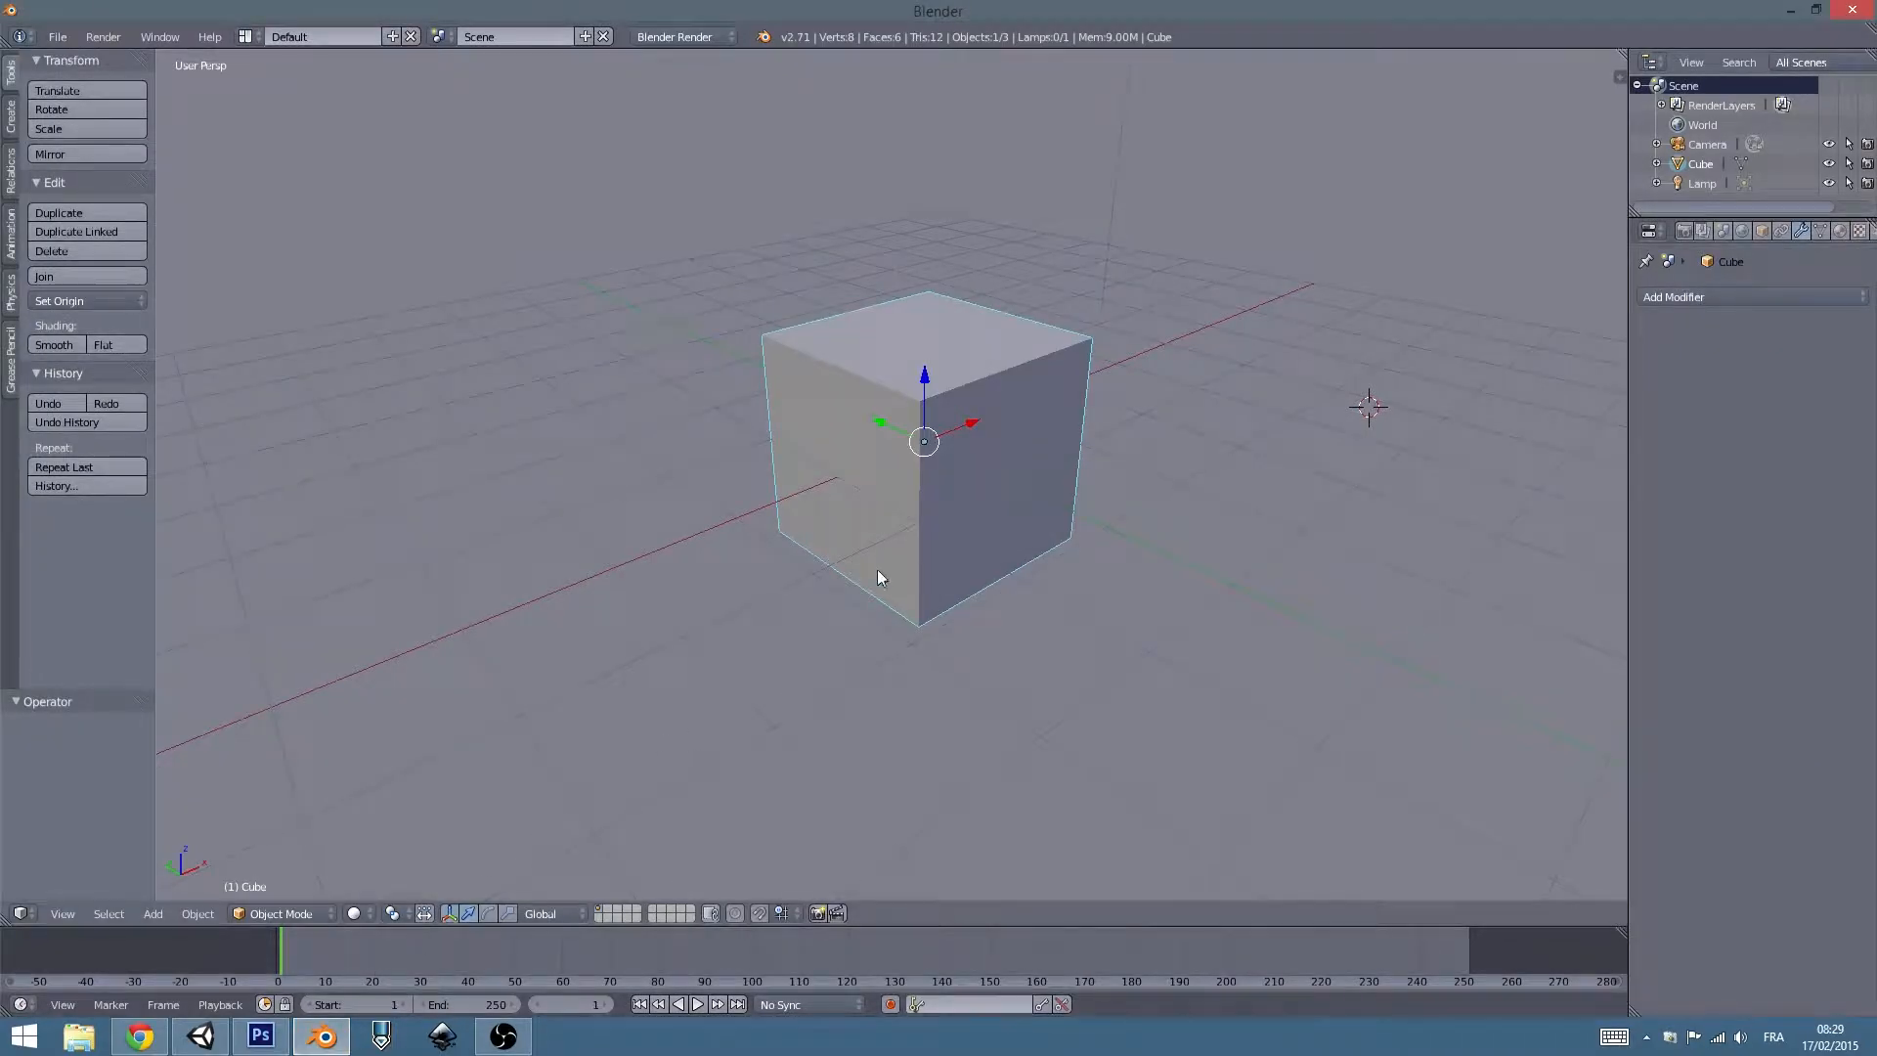
# Delete the default lamp and camera from the scene, keeping only the cube.
pyautogui.moveTo(848, 543); pyautogui.dragTo(913, 544, button='middle')
pyautogui.scroll(-3, 913, 537)
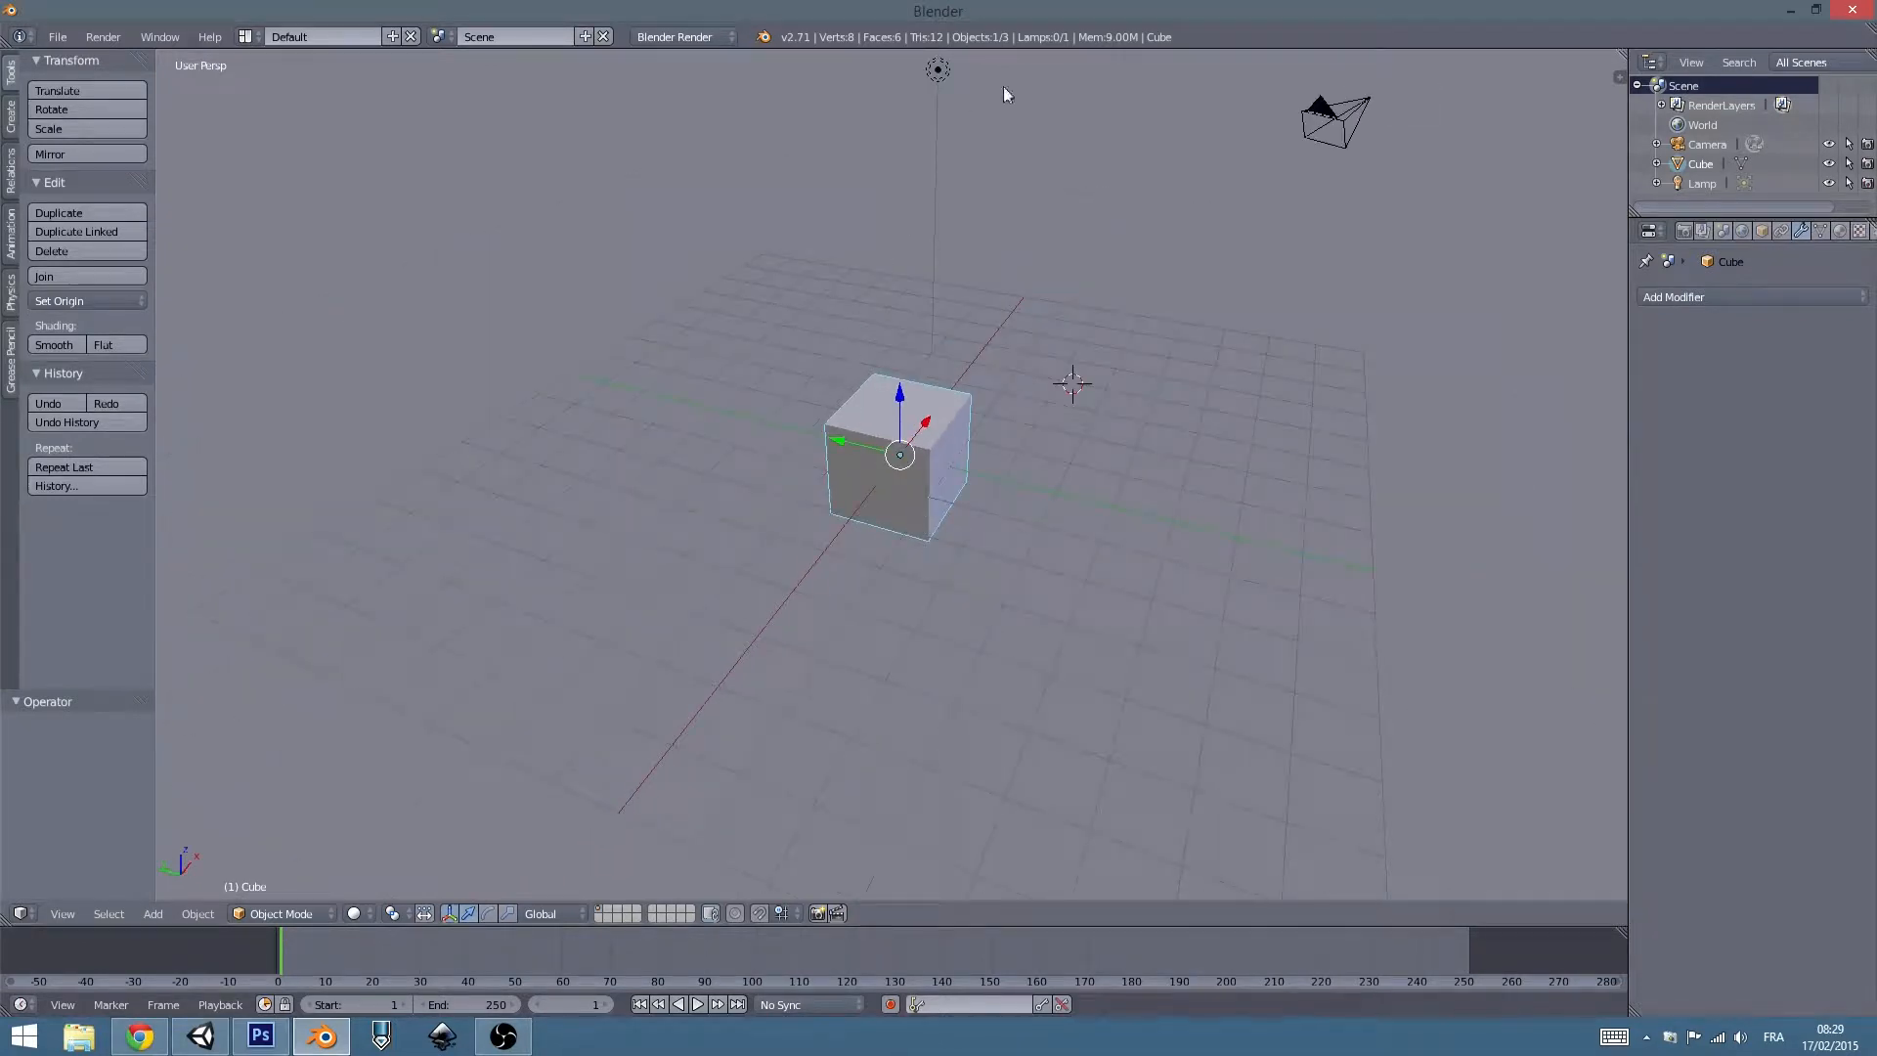
pyautogui.rightClick(938, 71)
pyautogui.keyDown('shift'); pyautogui.rightClick(1362, 107); pyautogui.keyUp('shift')
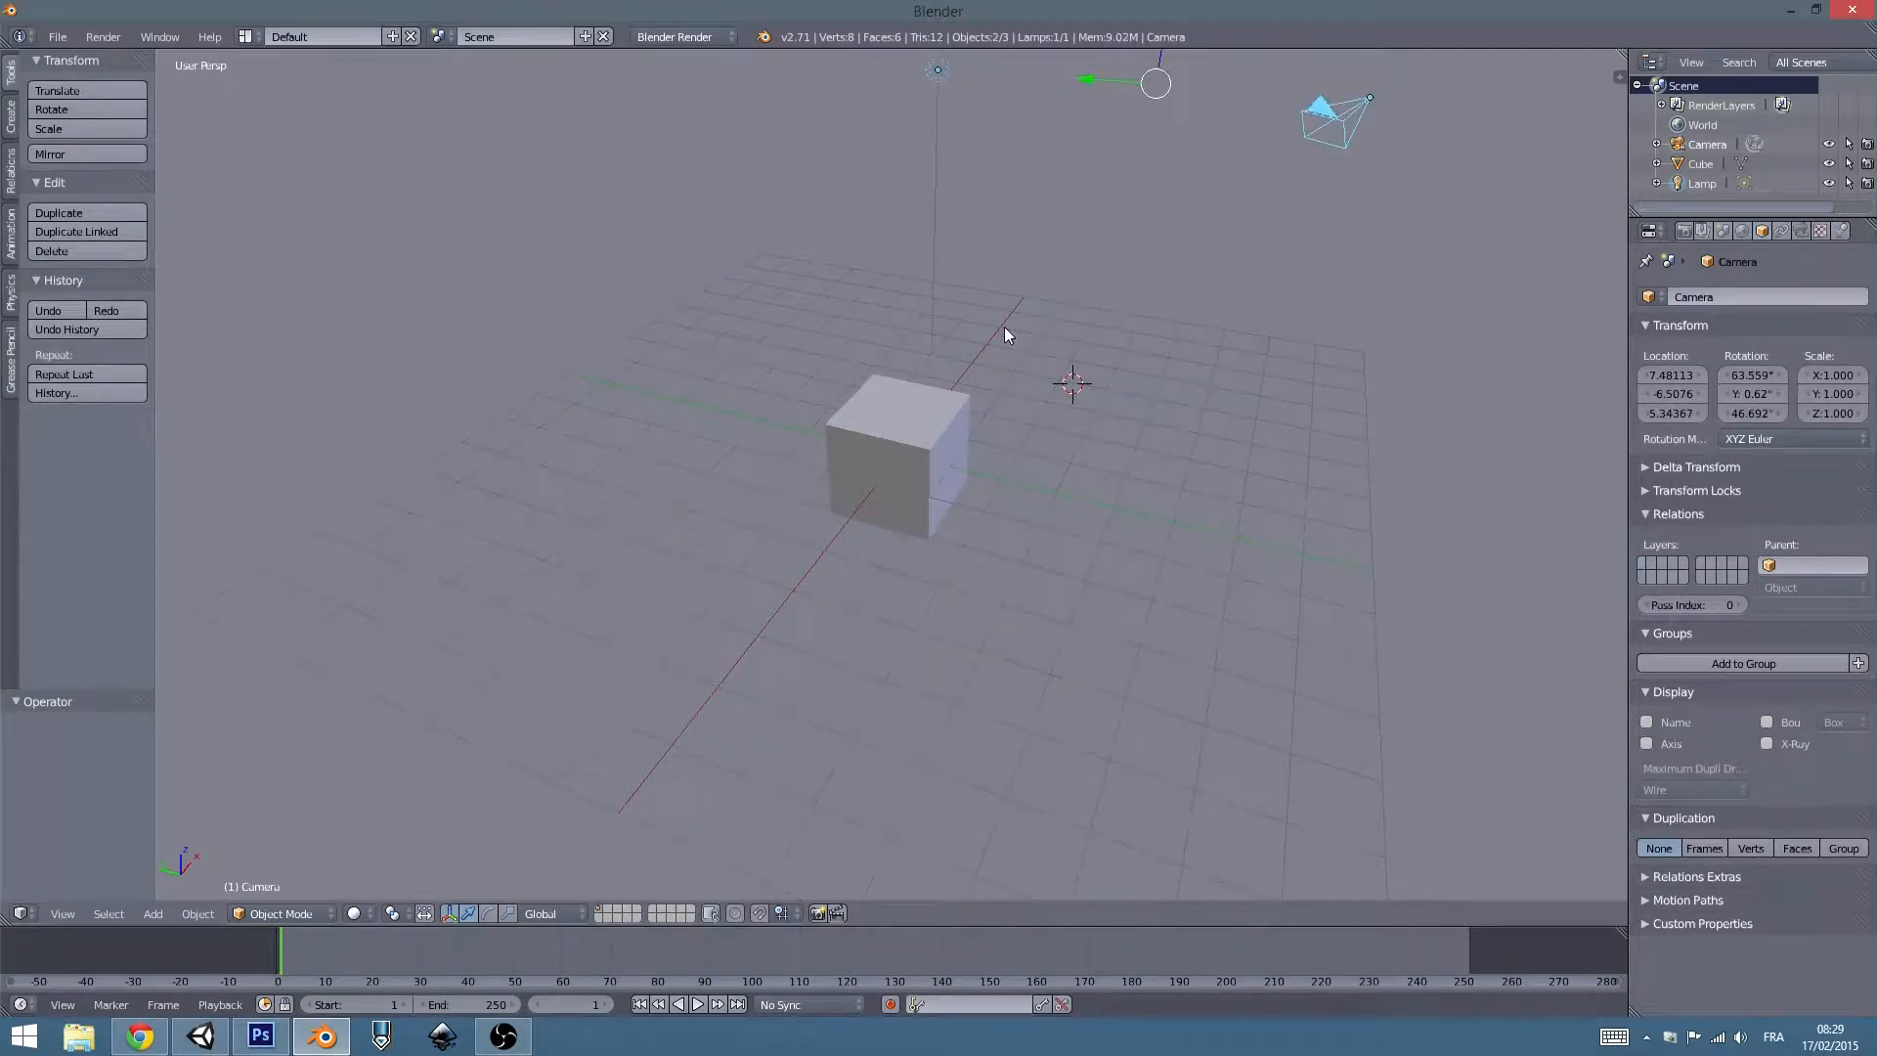
pyautogui.press('x')
pyautogui.click(1004, 327)
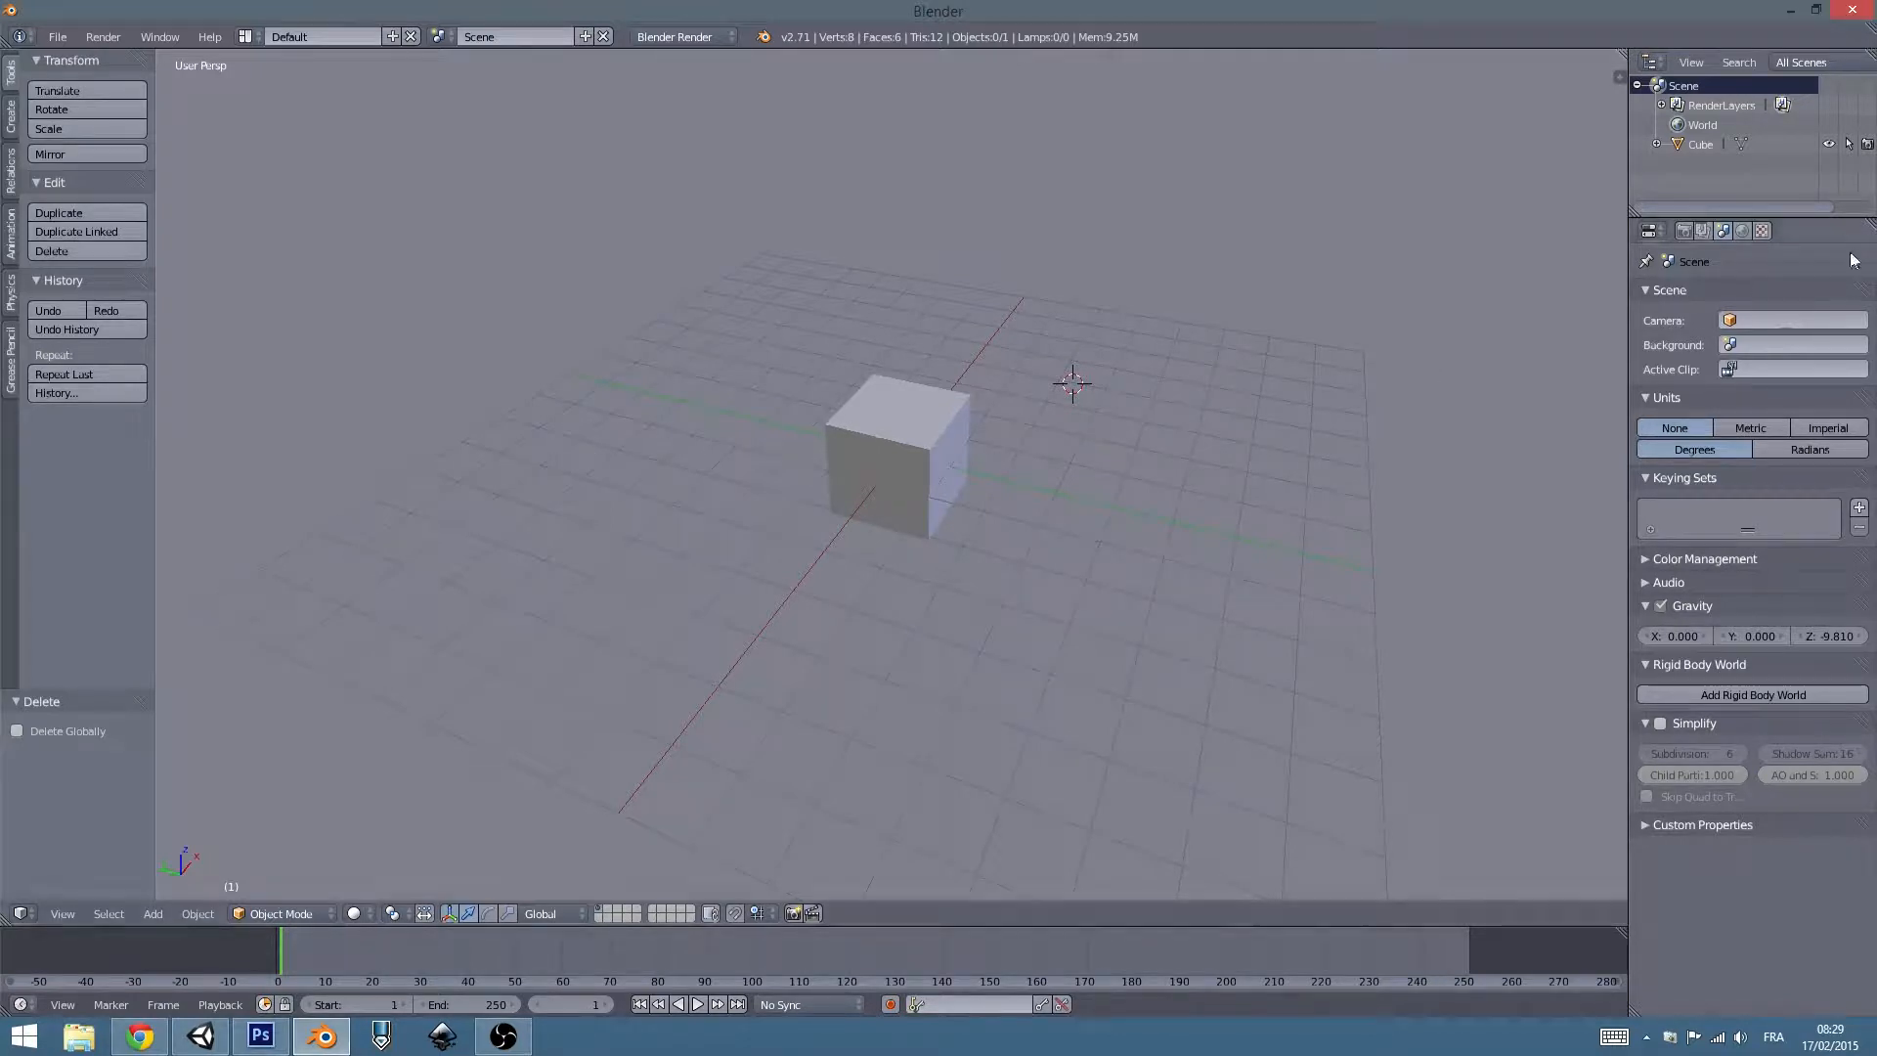
# Show the render properties with the cube selected, and widen the properties area.
pyautogui.click(1741, 230)
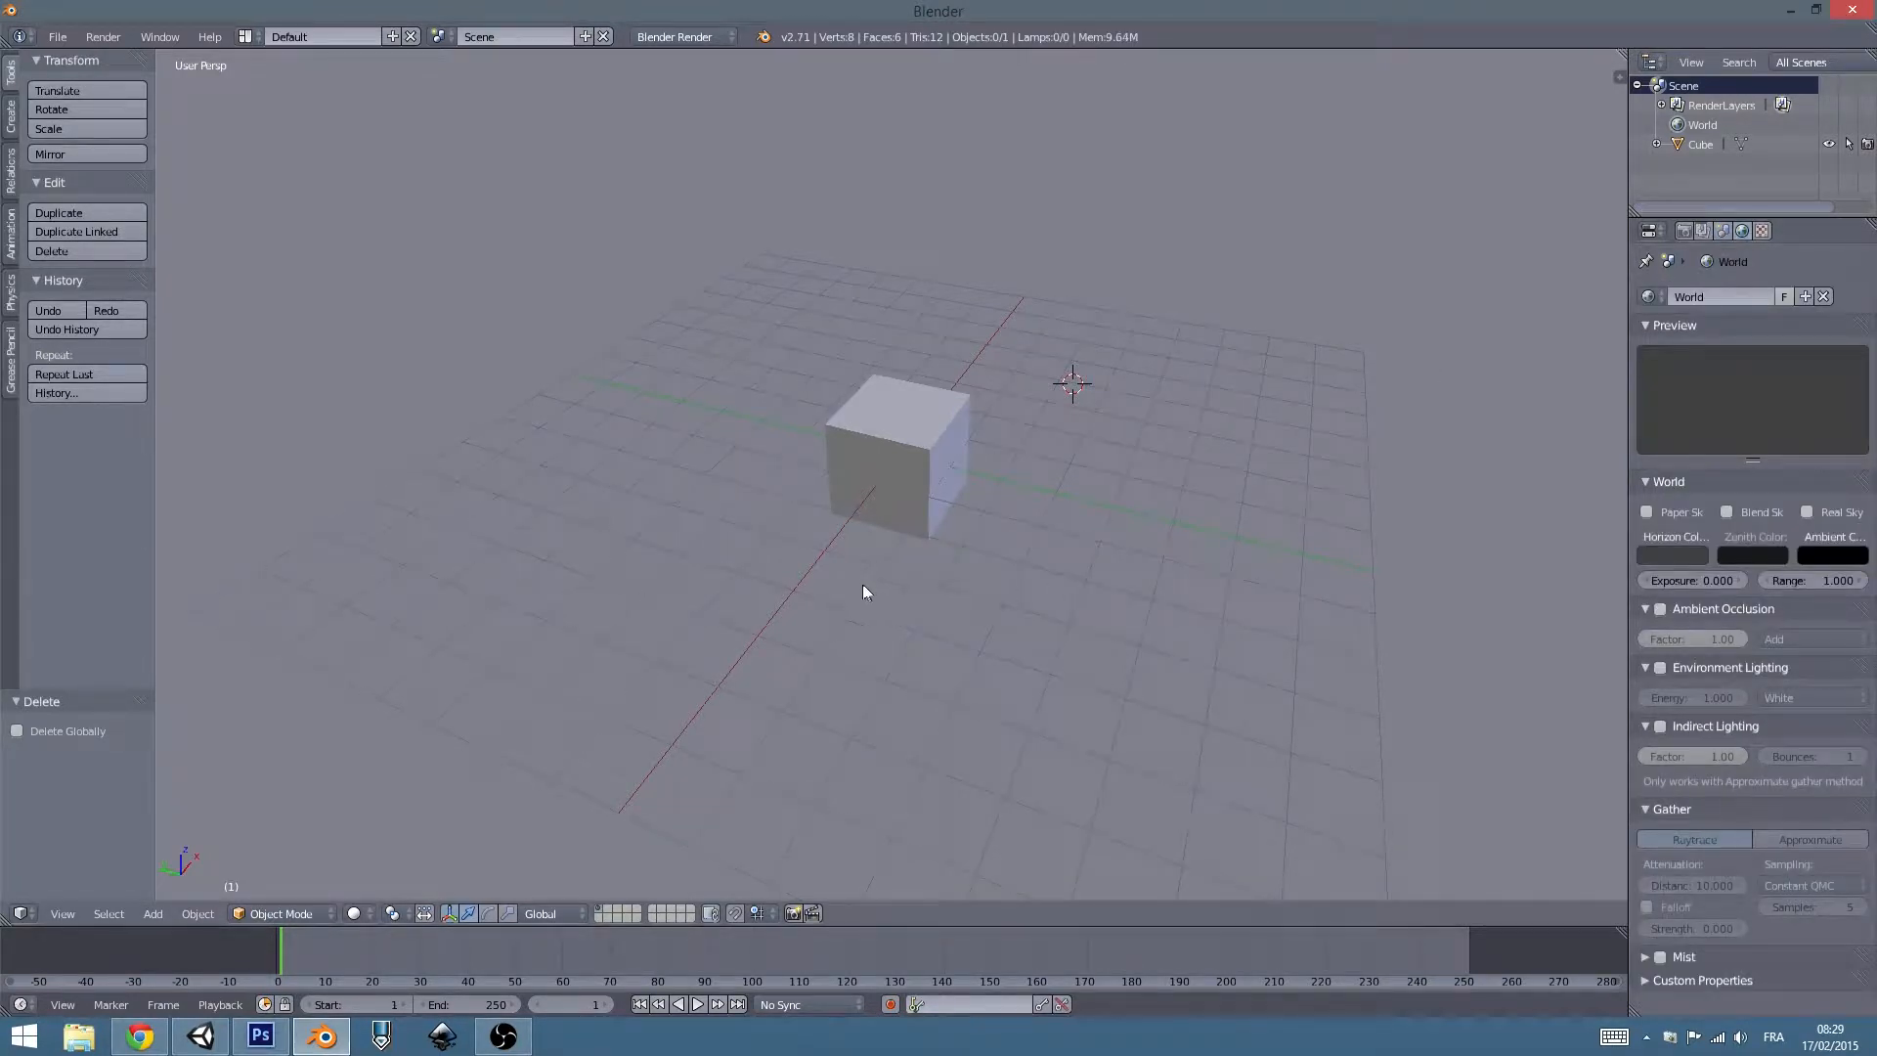
pyautogui.click(1680, 231)
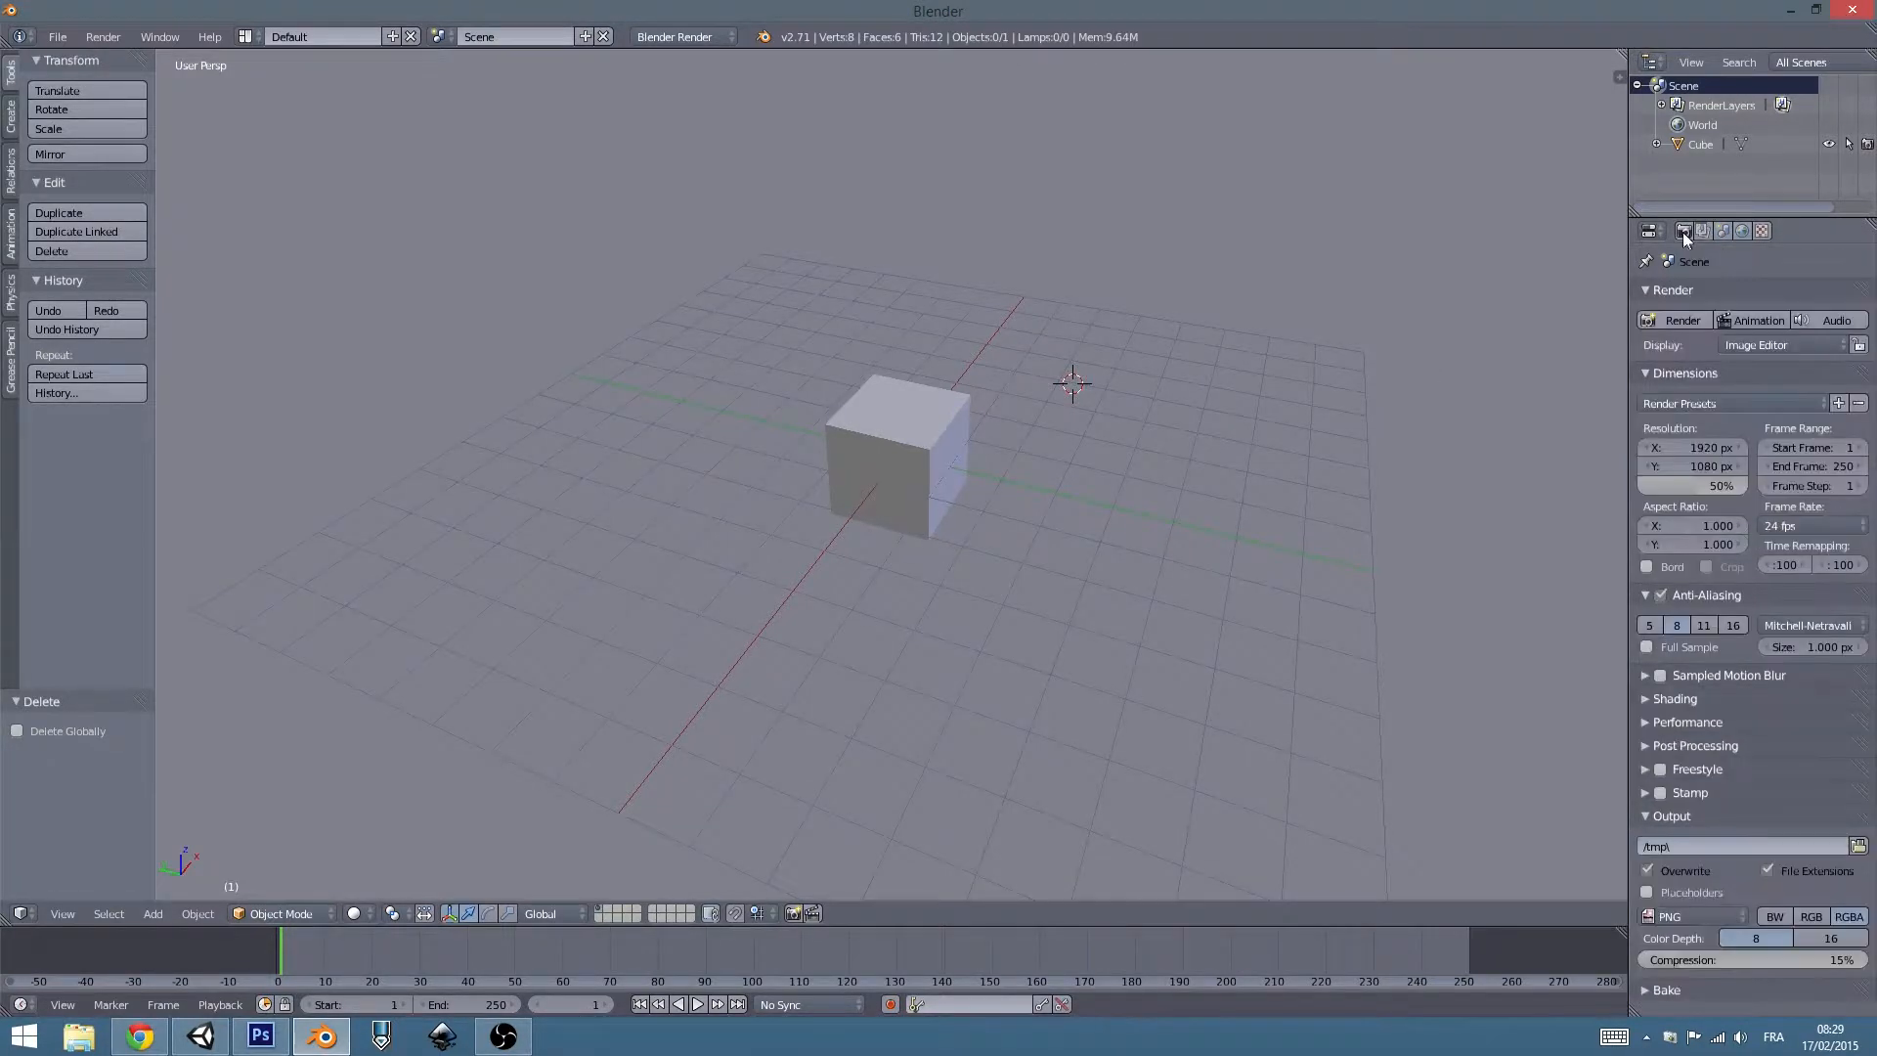
pyautogui.rightClick(860, 475)
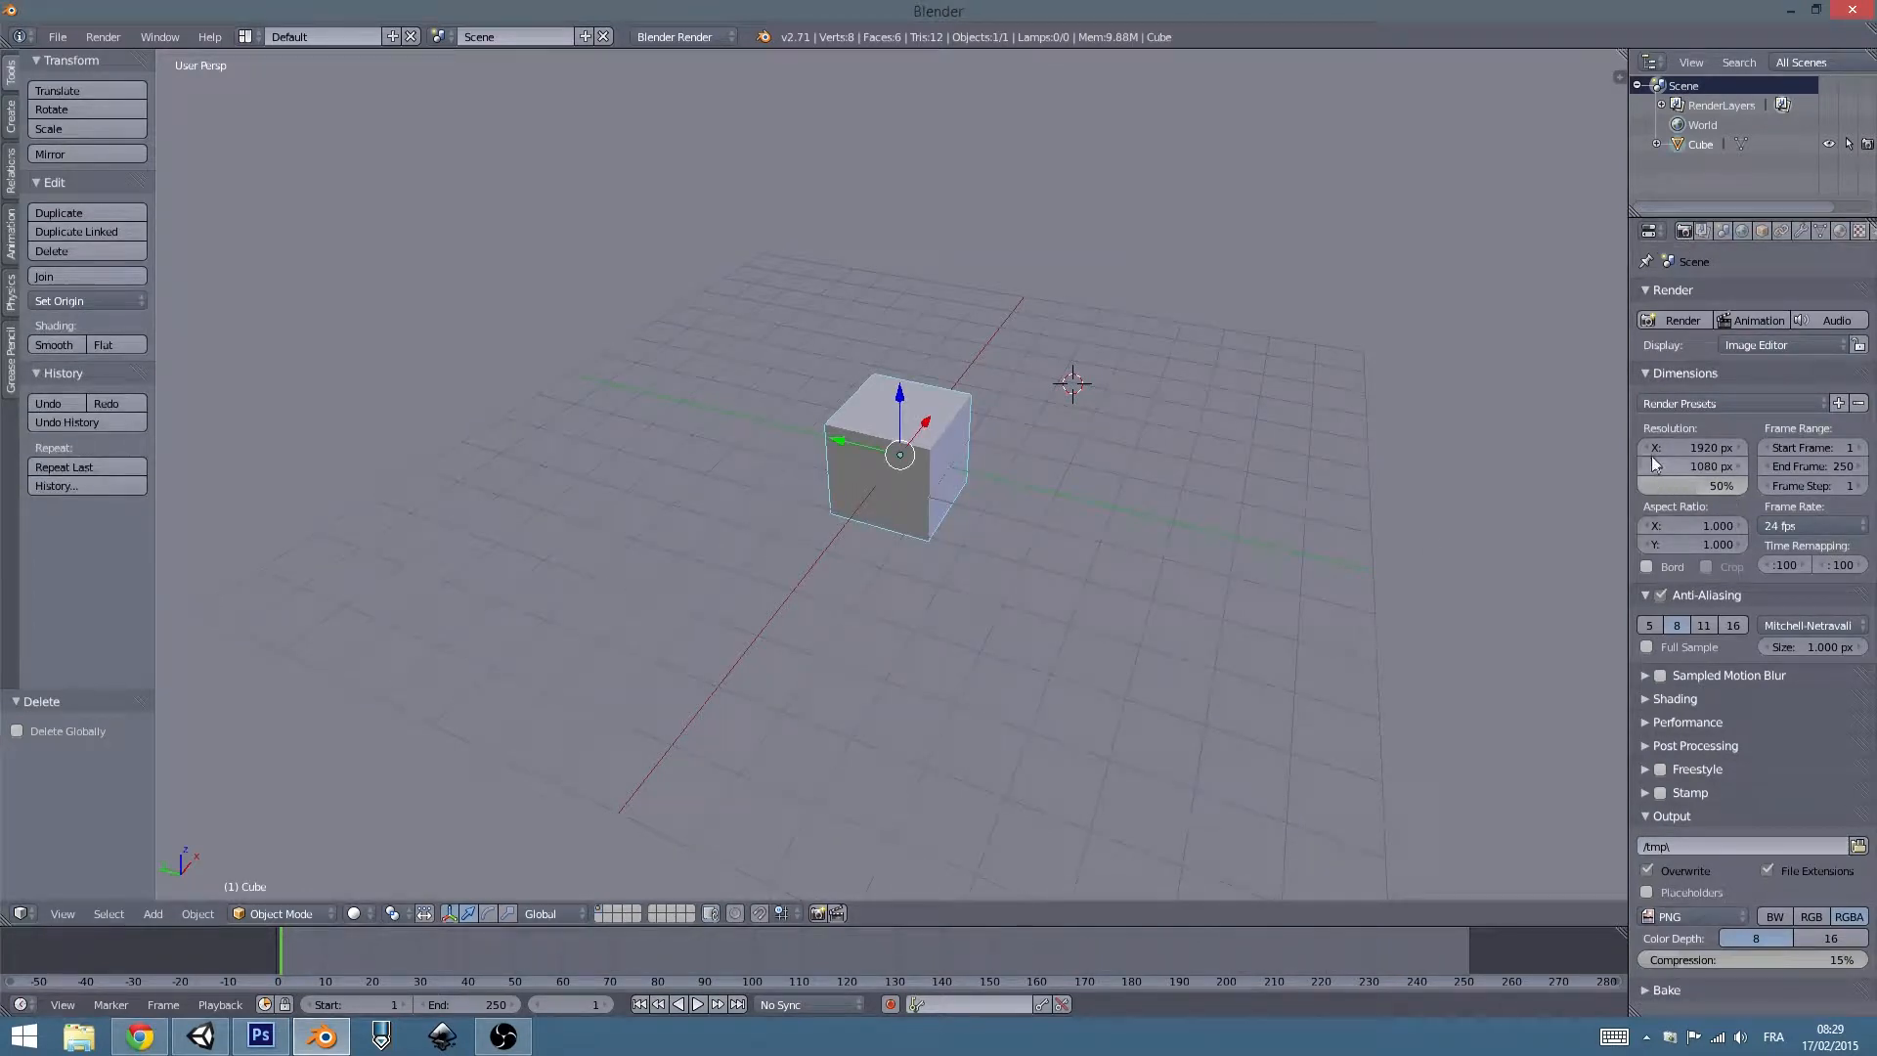
pyautogui.moveTo(1628, 450); pyautogui.dragTo(1538, 446)
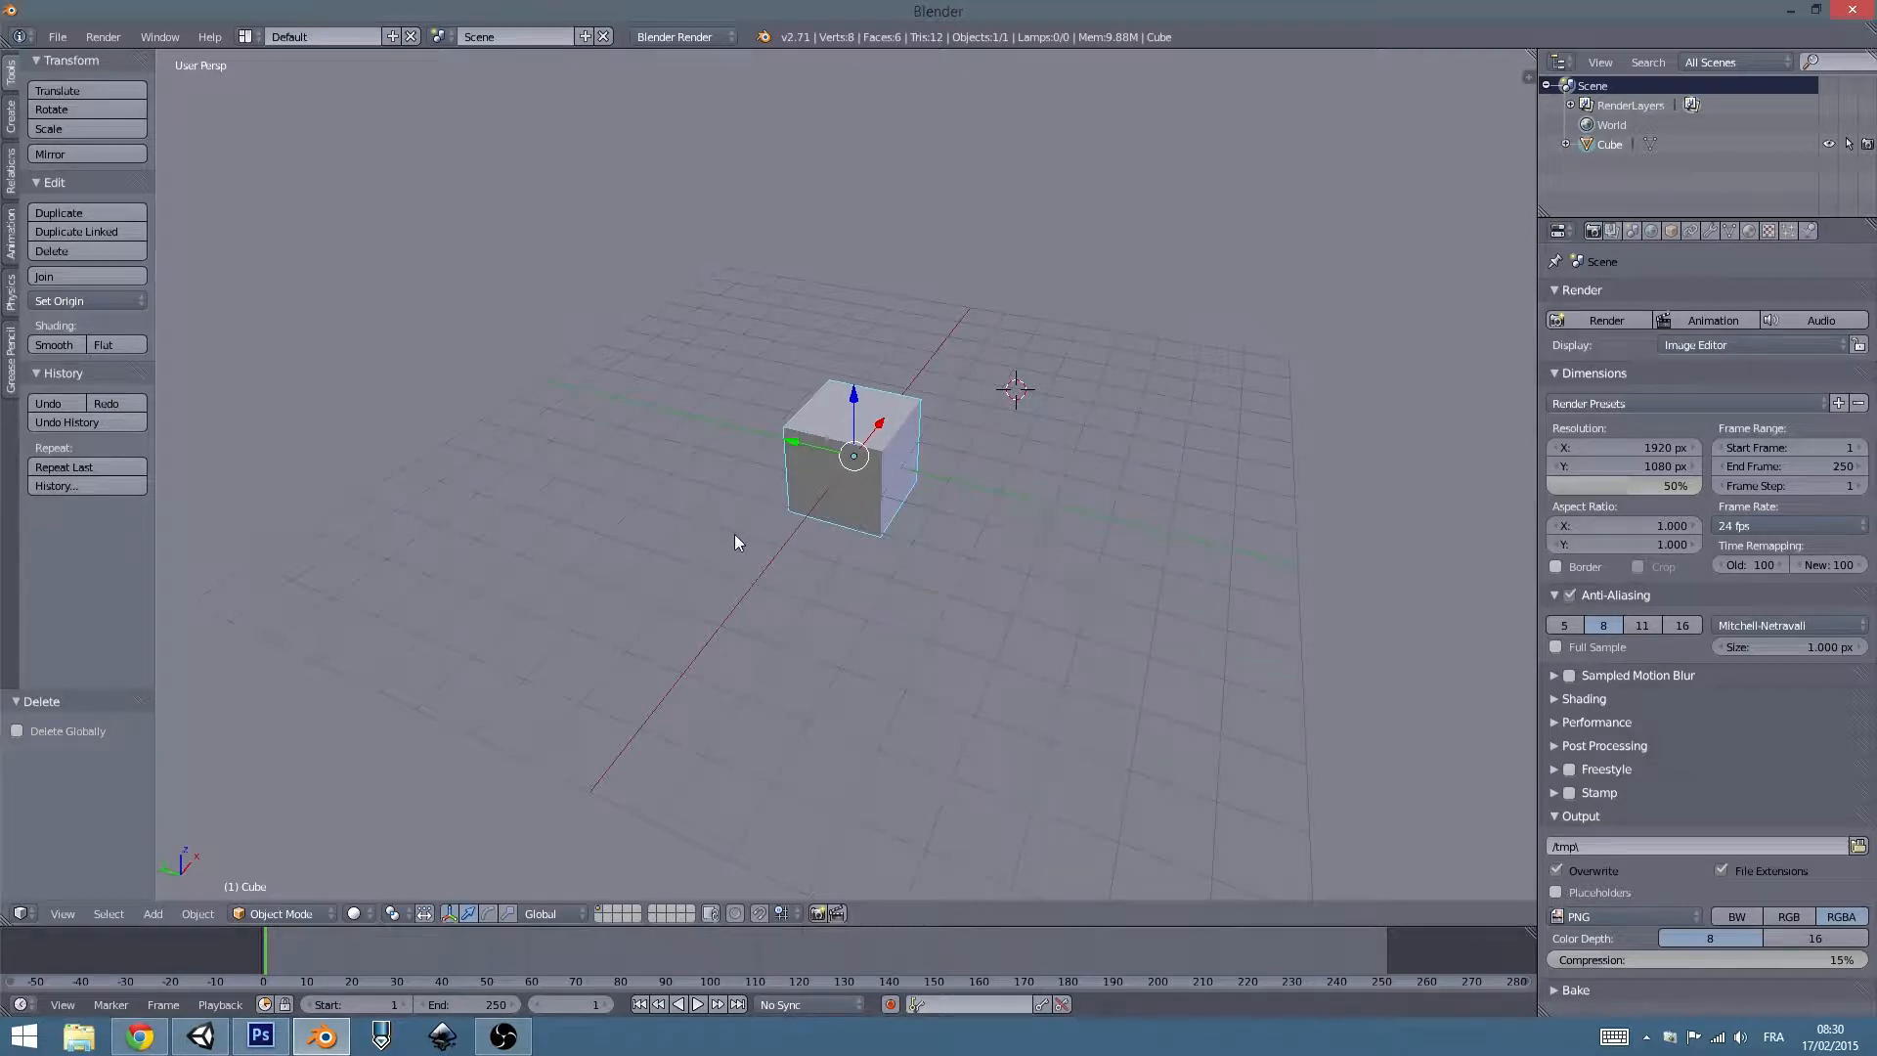
pyautogui.moveTo(737, 539); pyautogui.dragTo(864, 572, button='middle')
pyautogui.scroll(2, 883, 506)
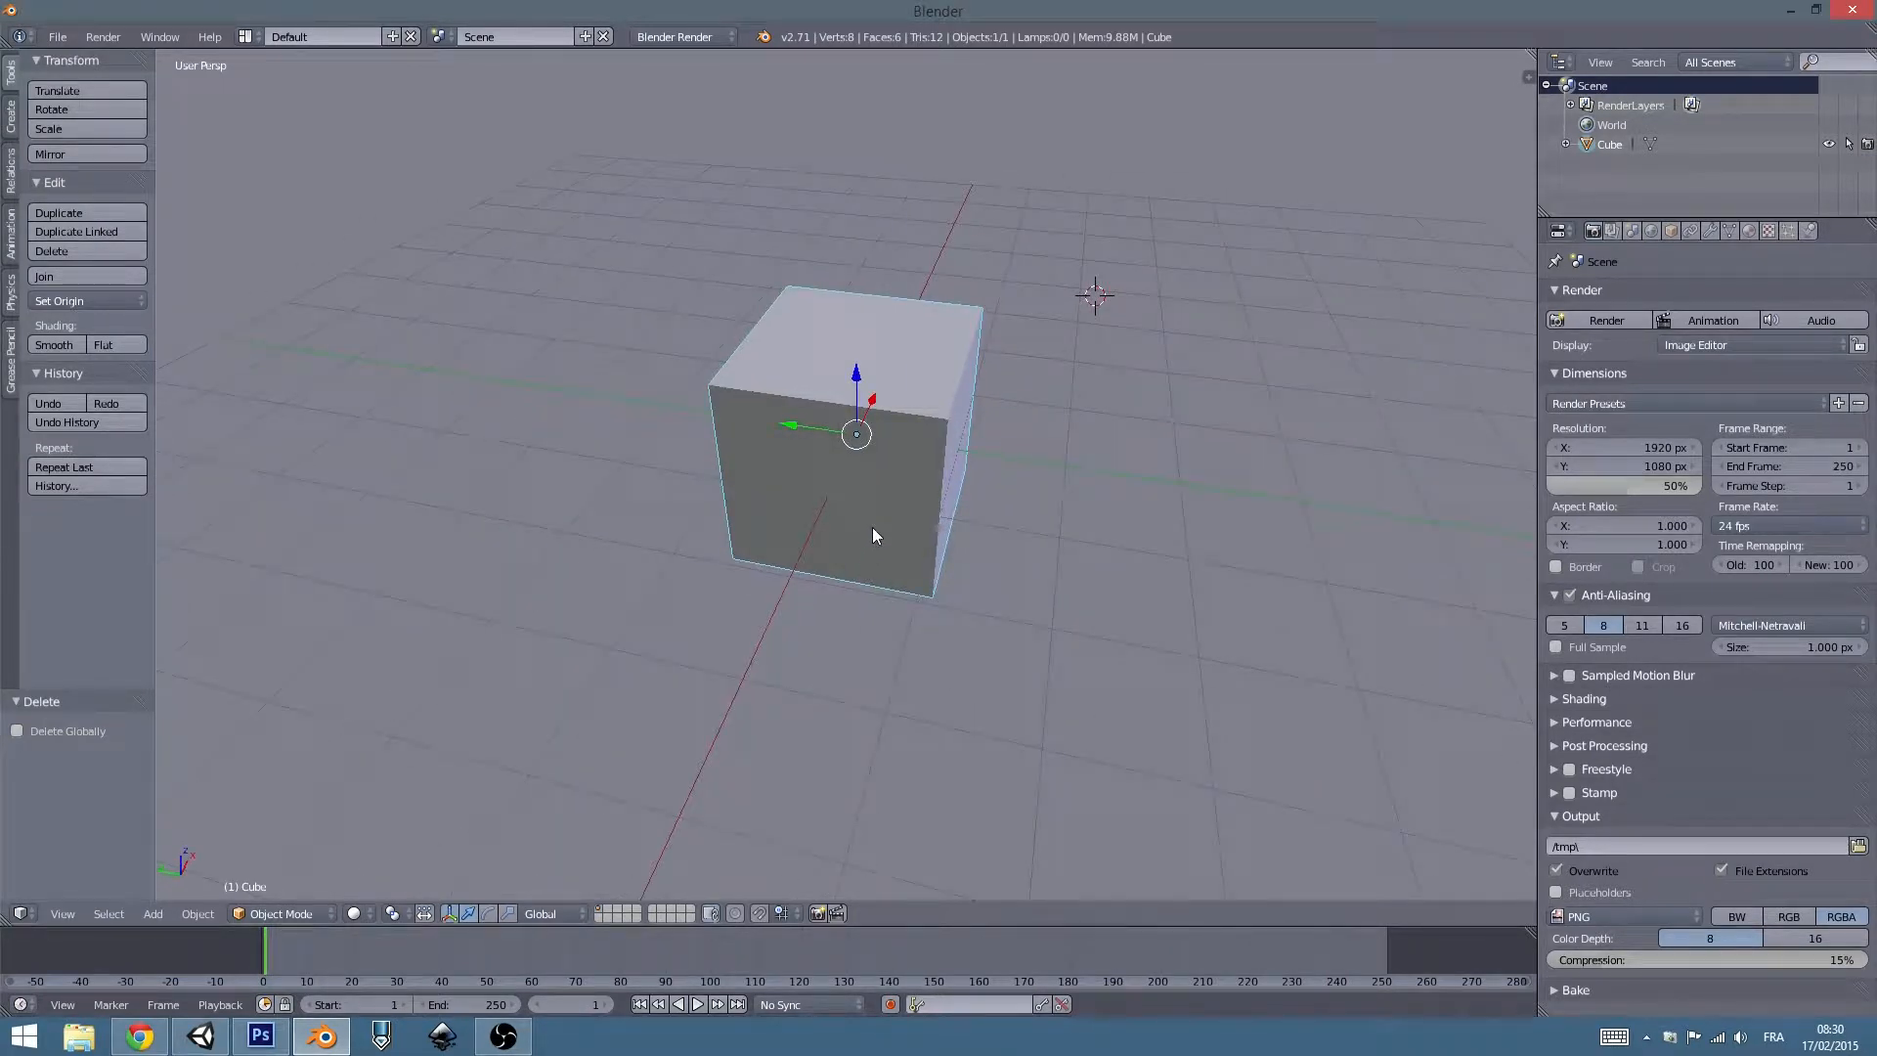
pyautogui.press('Tab')
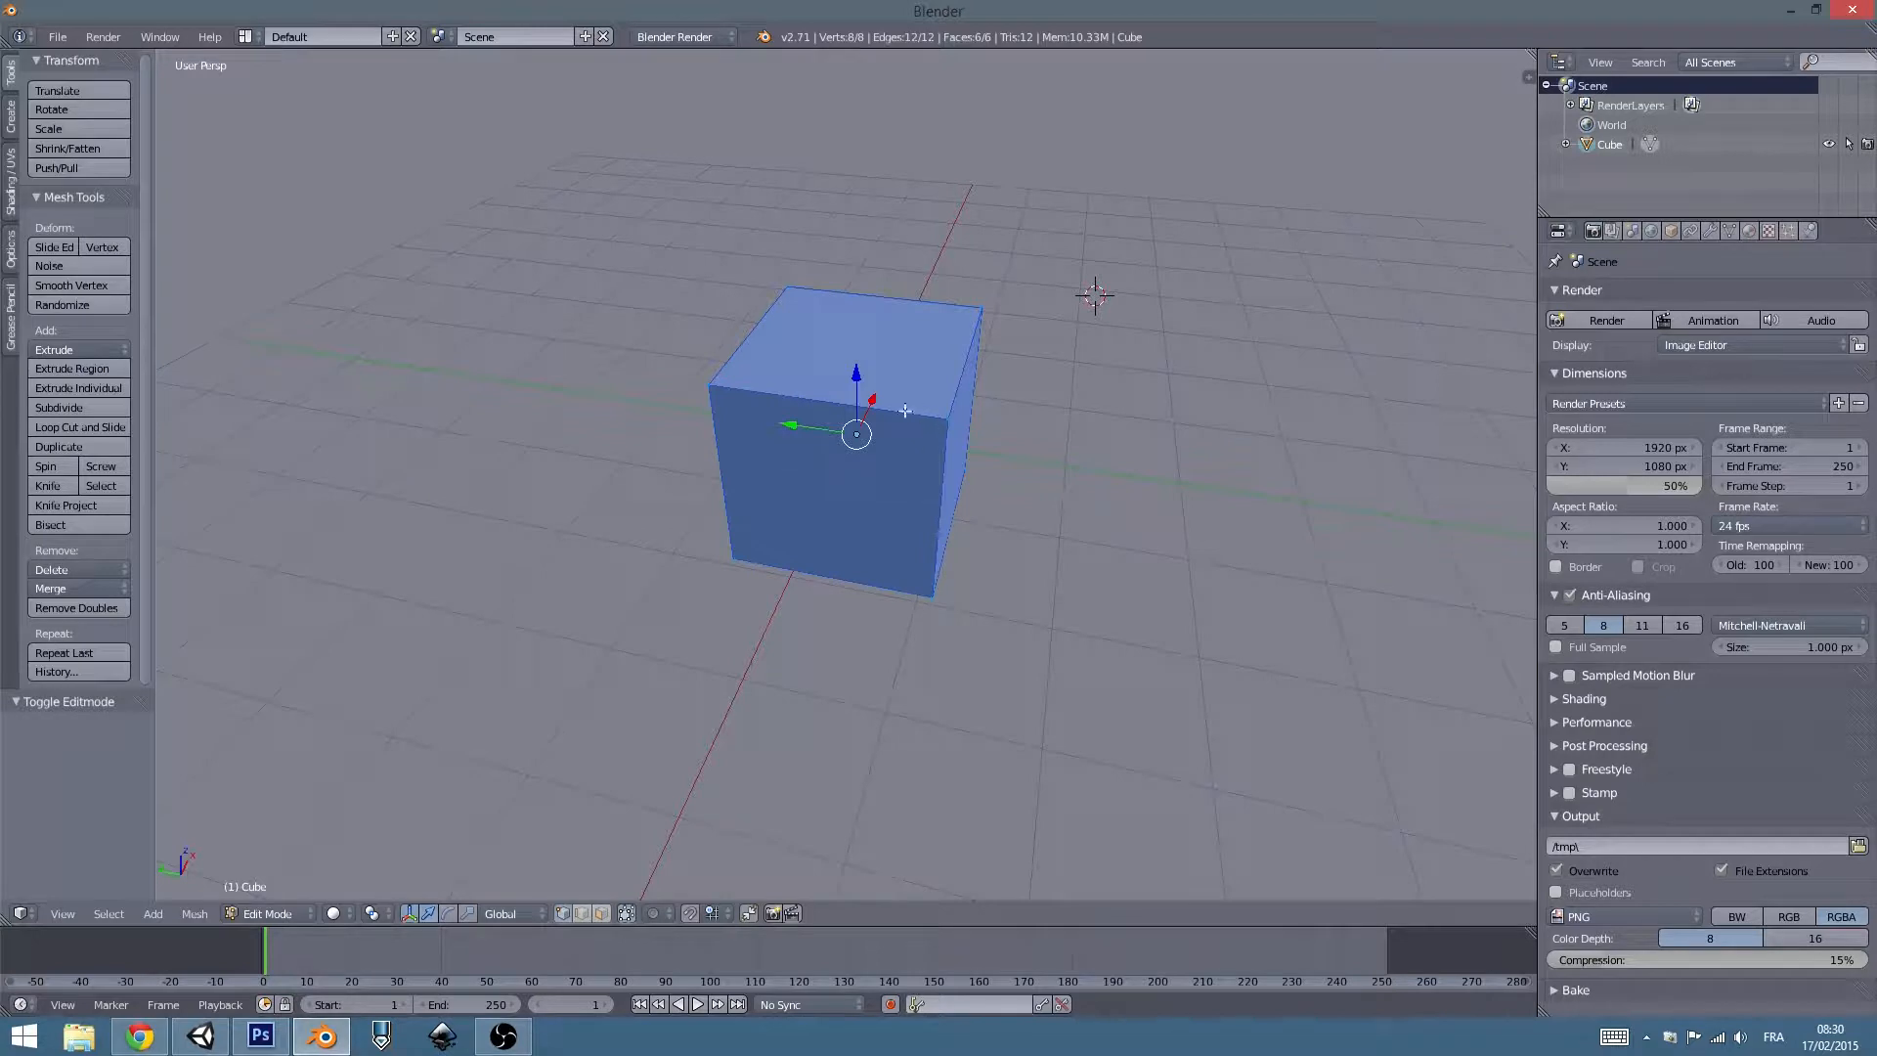
pyautogui.moveTo(716, 523); pyautogui.dragTo(847, 511, button='middle')
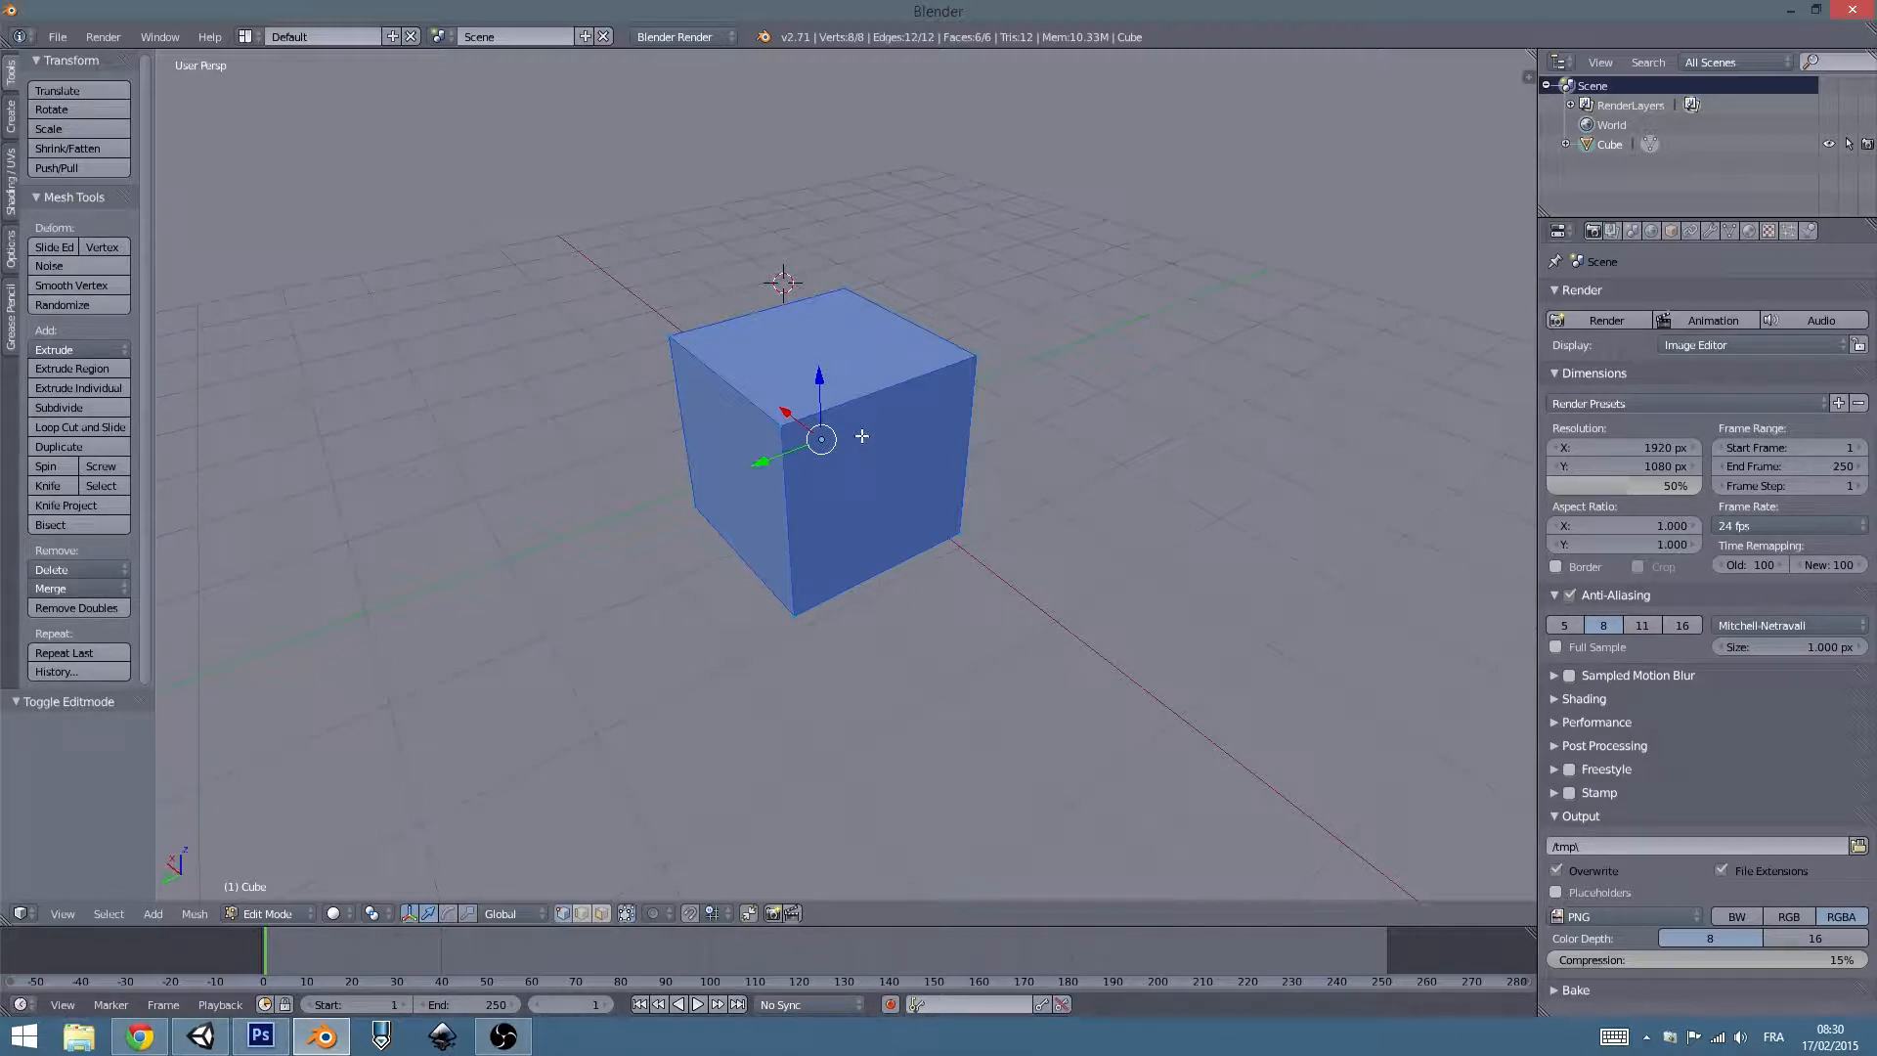
pyautogui.press('Tab')
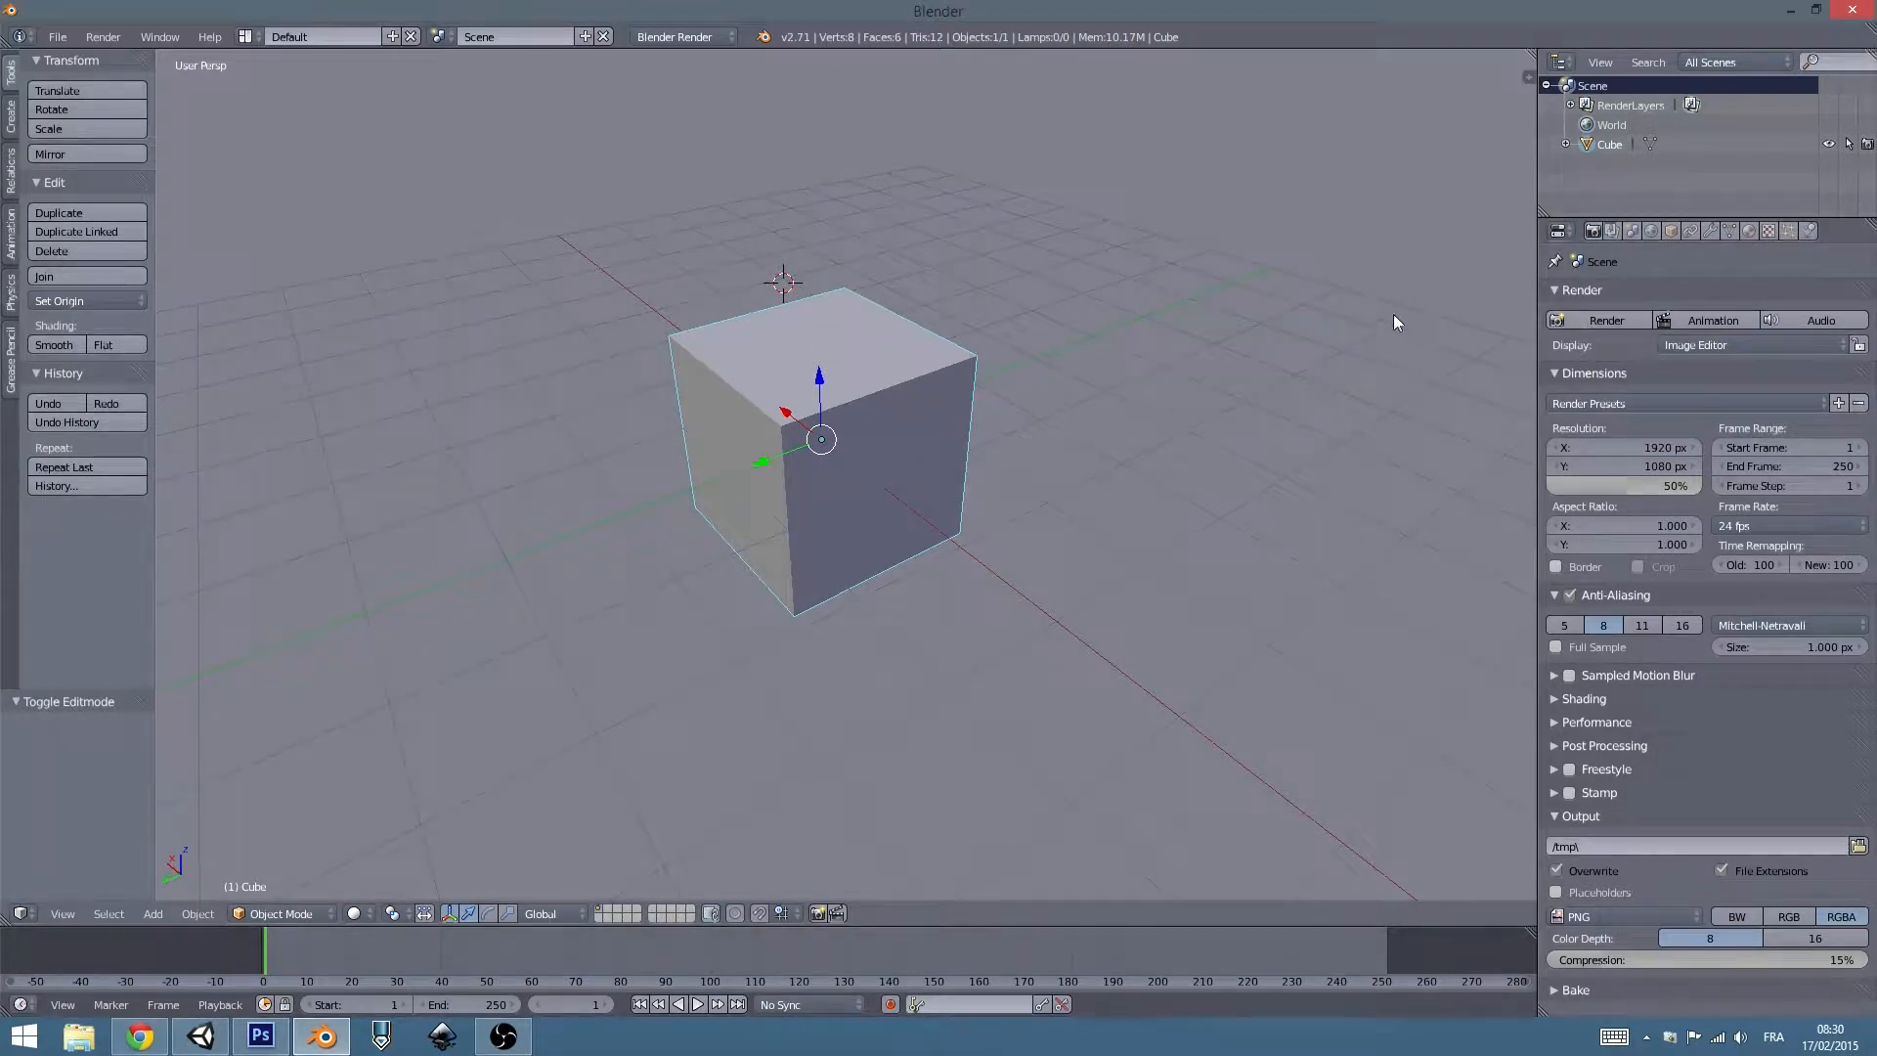
# Add a Mirror modifier to the cube and enter Edit Mode.
pyautogui.click(1709, 233)
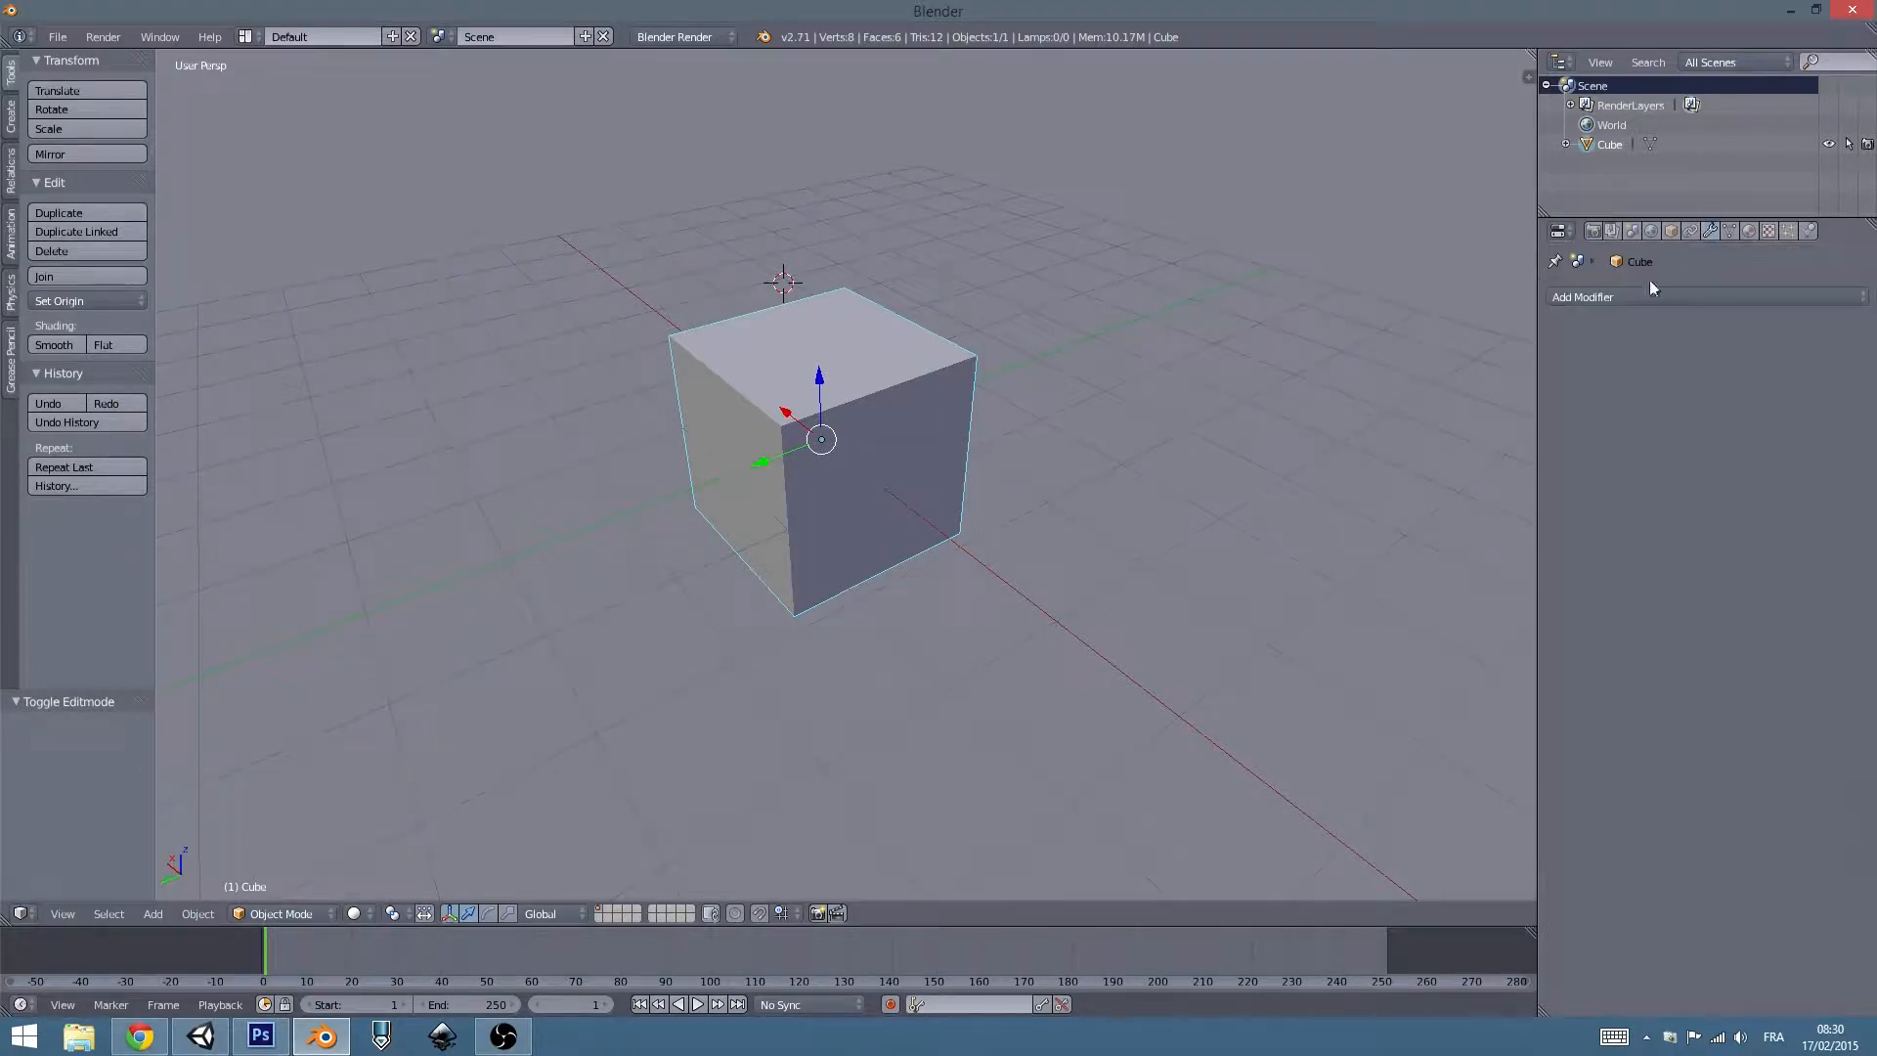
pyautogui.click(1622, 297)
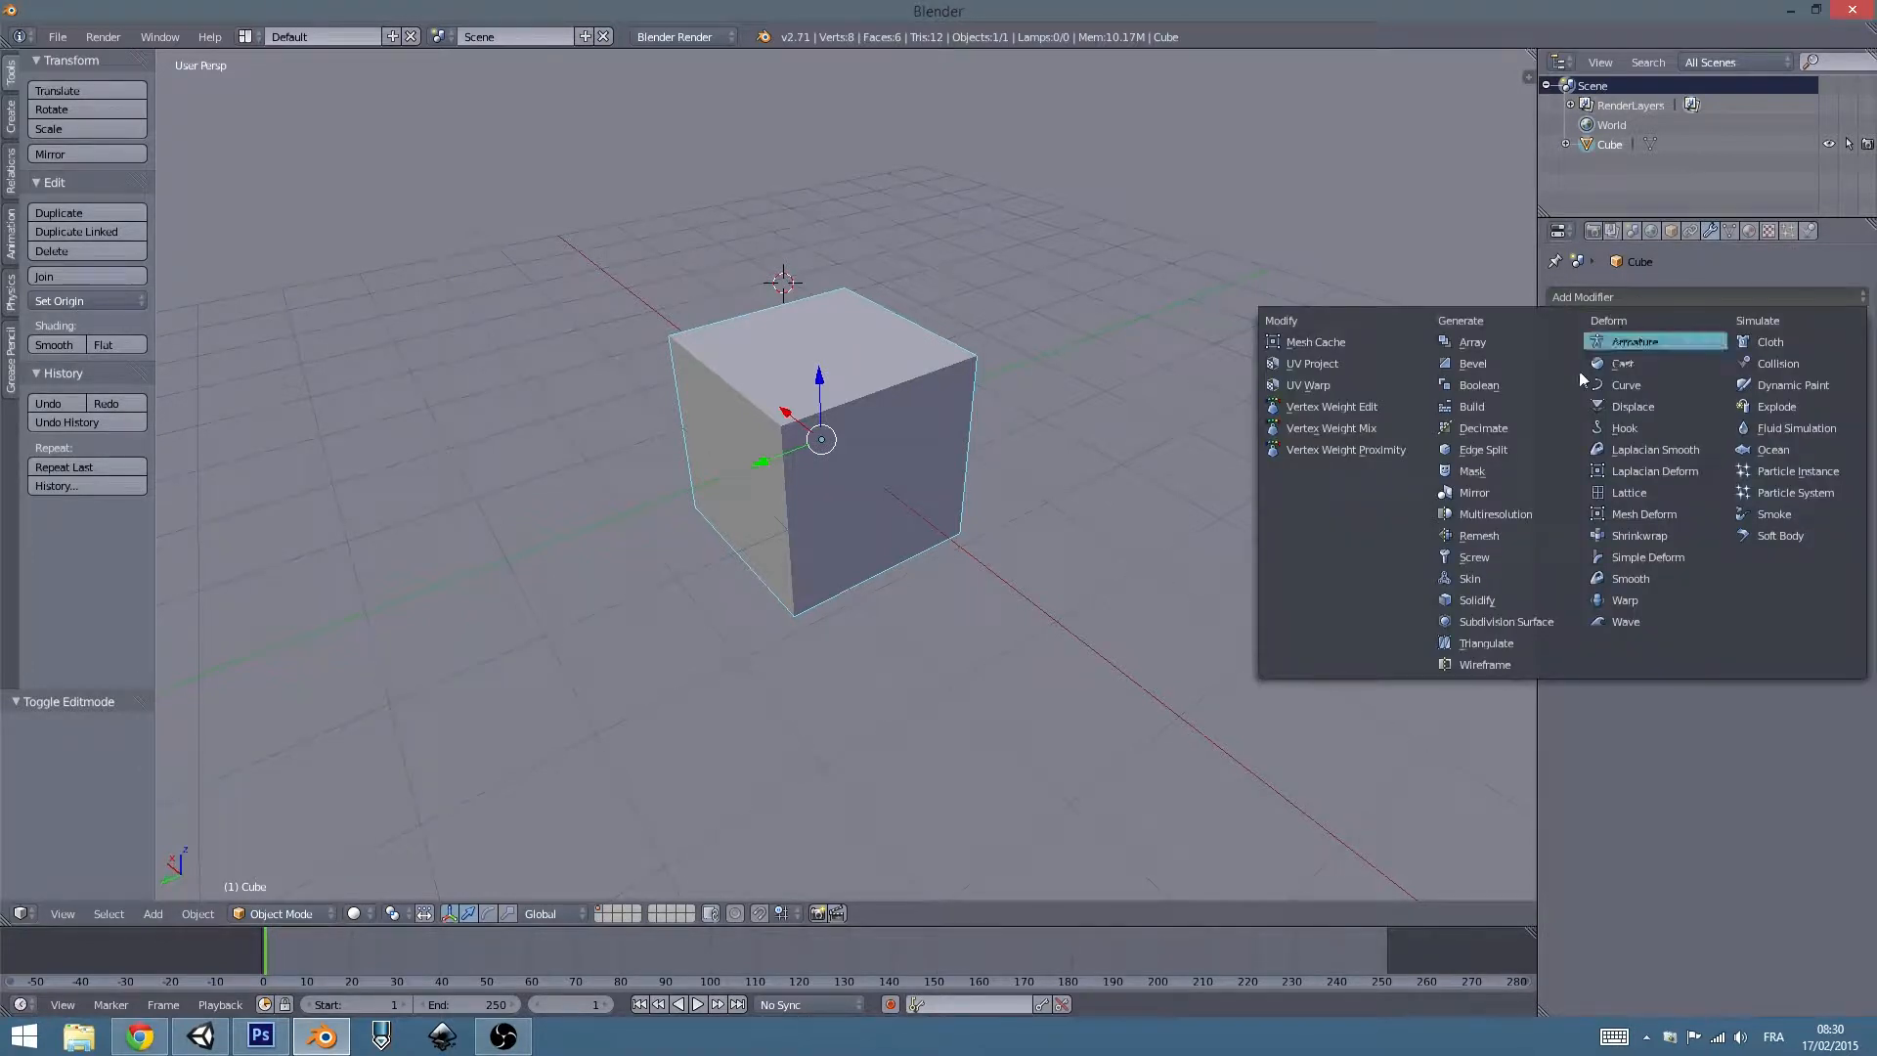
pyautogui.click(1474, 491)
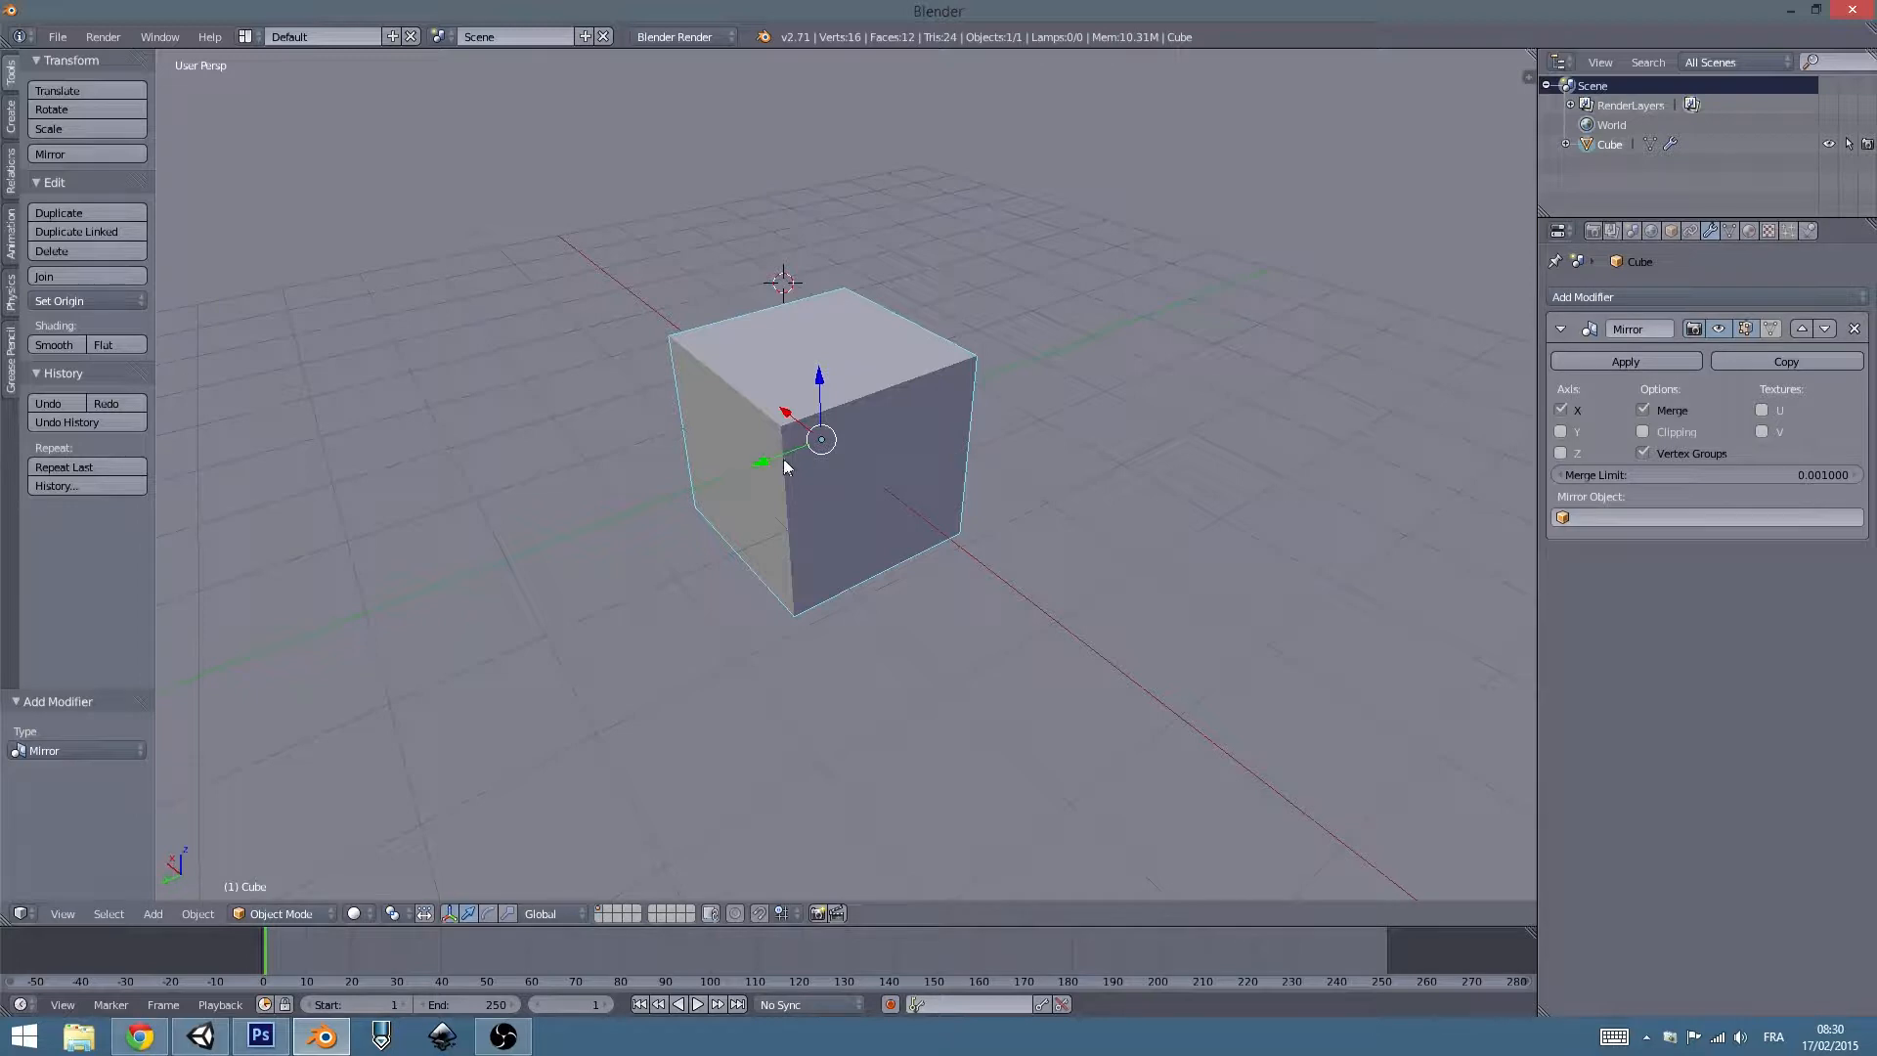
pyautogui.press('g')
pyautogui.press('y')
pyautogui.rightClick(829, 458)
pyautogui.press('Tab')
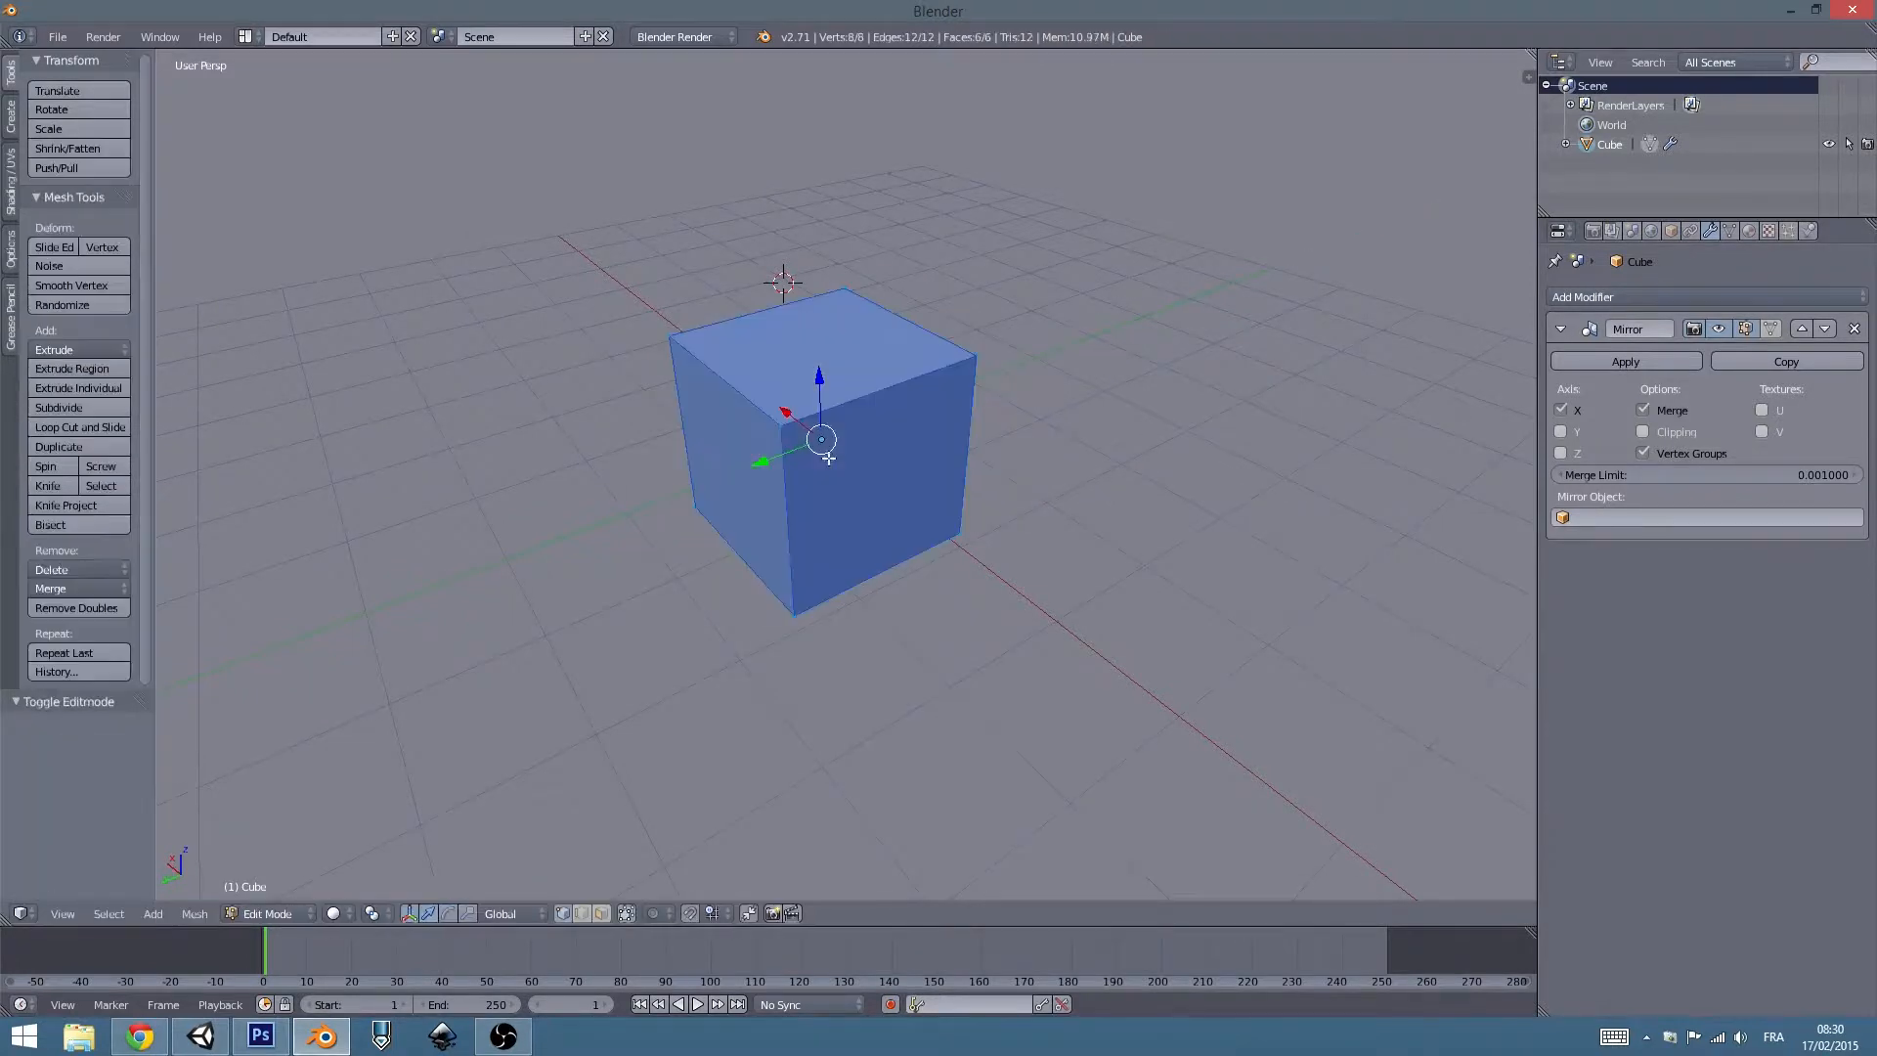
# Try moving the mesh about -0.6 along Y and about -1.57 along X, and undo both moves.
pyautogui.press('g')
pyautogui.press('y')
pyautogui.click(819, 465)
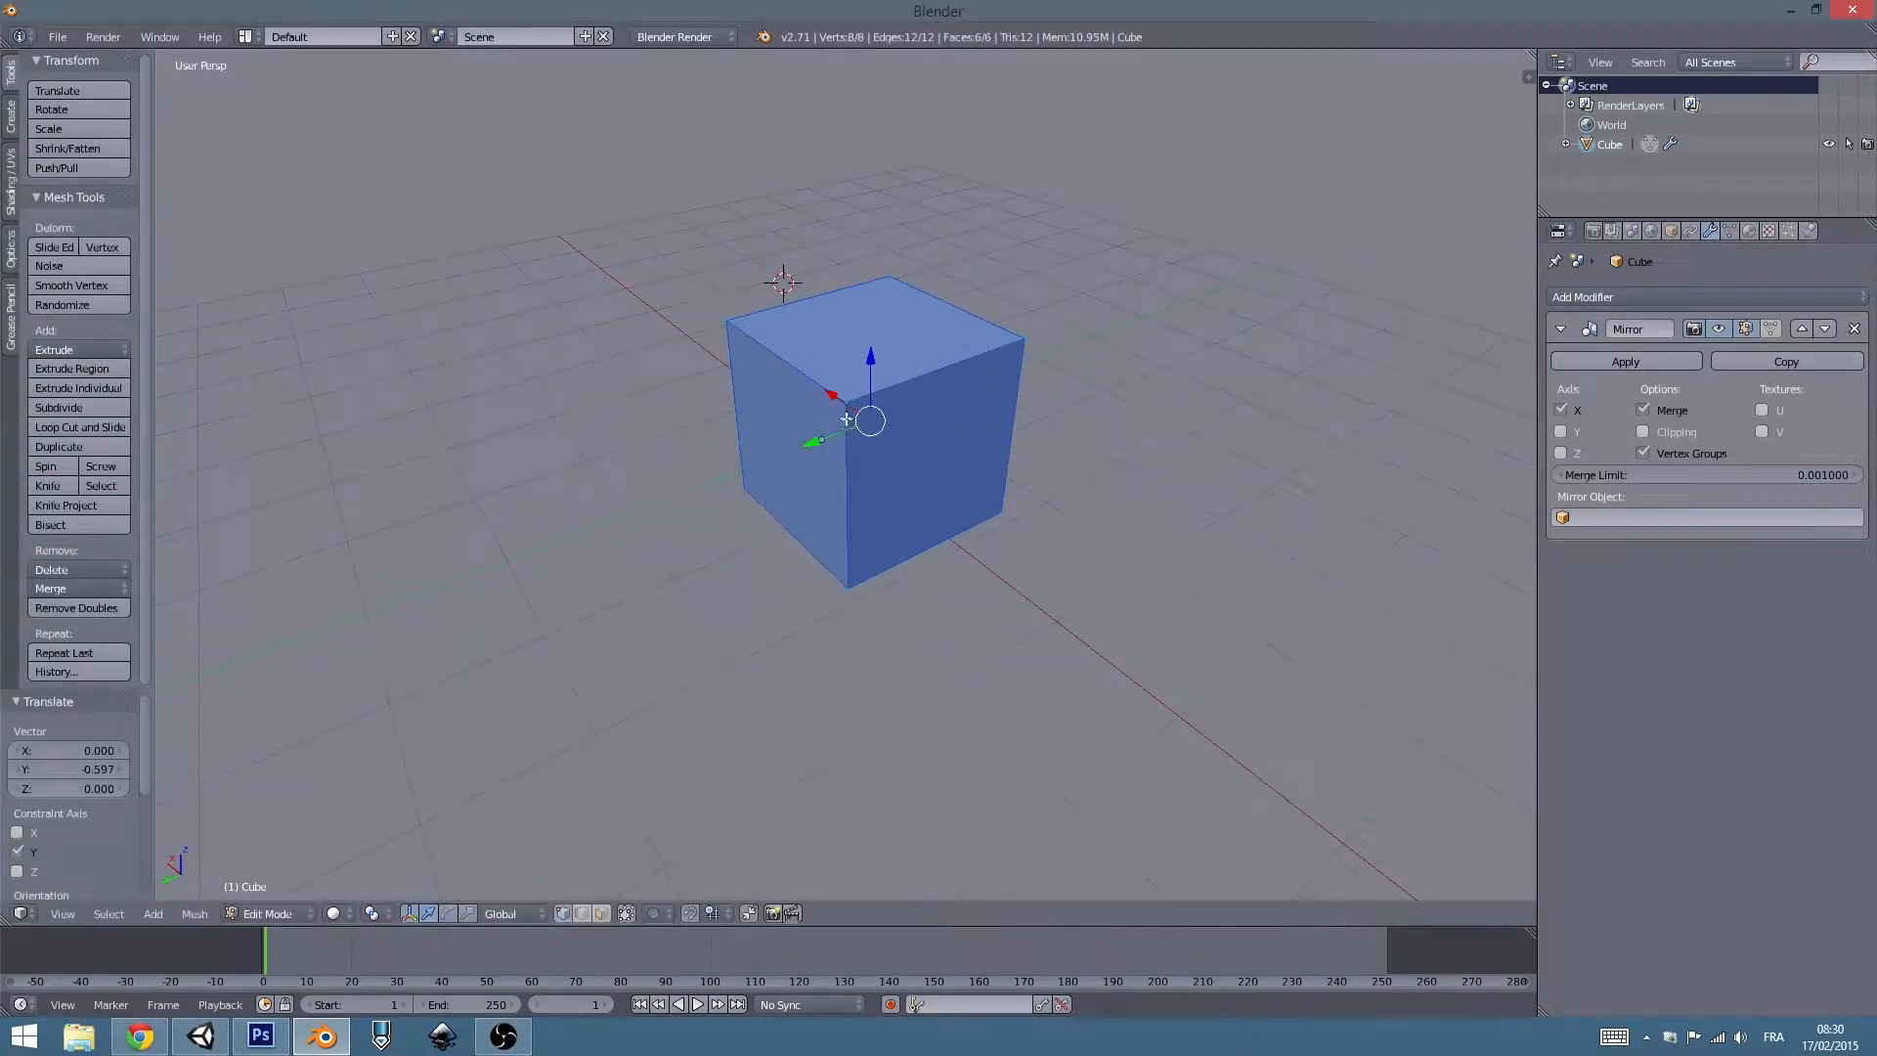
pyautogui.press('g')
pyautogui.press('x')
pyautogui.click(816, 577)
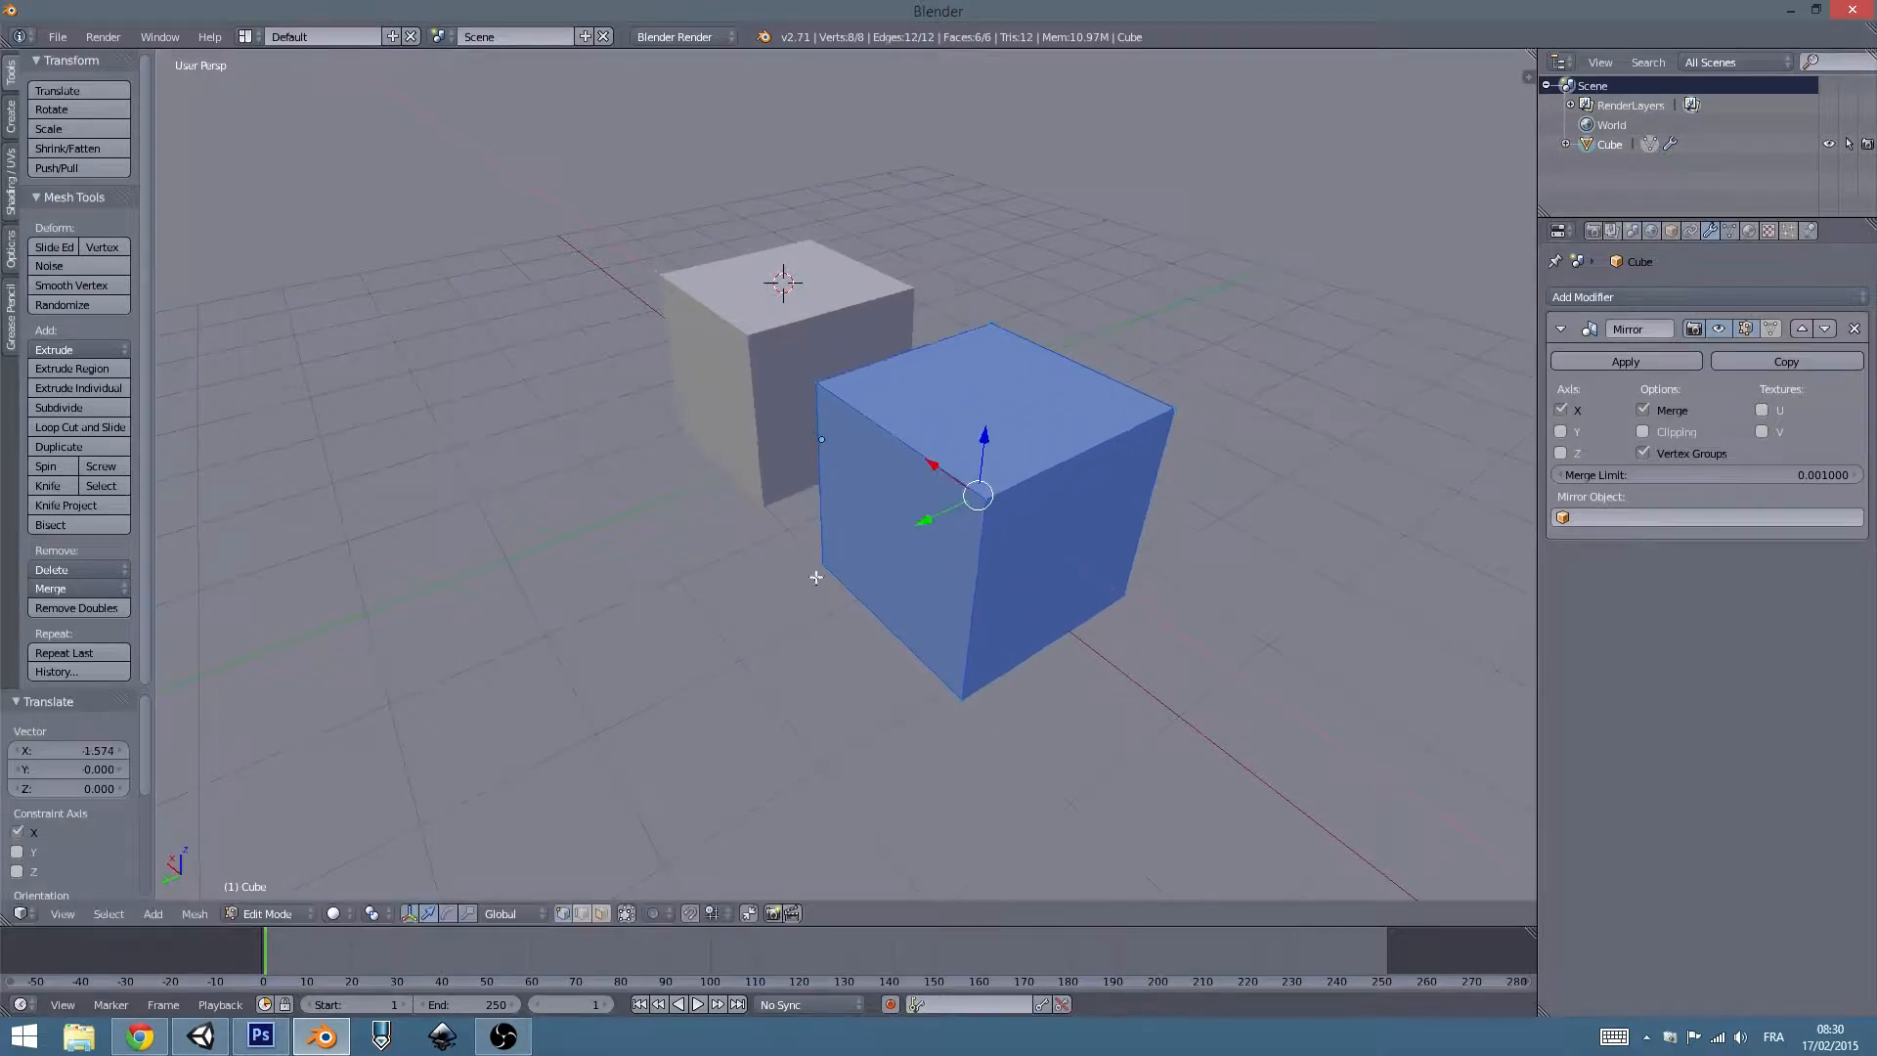
pyautogui.hotkey('ctrl', 'z')
pyautogui.hotkey('ctrl', 'z')
# Move the mesh about -1.36 along X and delete the inner face that faces the mirrored copy.
pyautogui.moveTo(800, 588); pyautogui.dragTo(1040, 637, button='middle')
pyautogui.moveTo(733, 493); pyautogui.dragTo(877, 469)
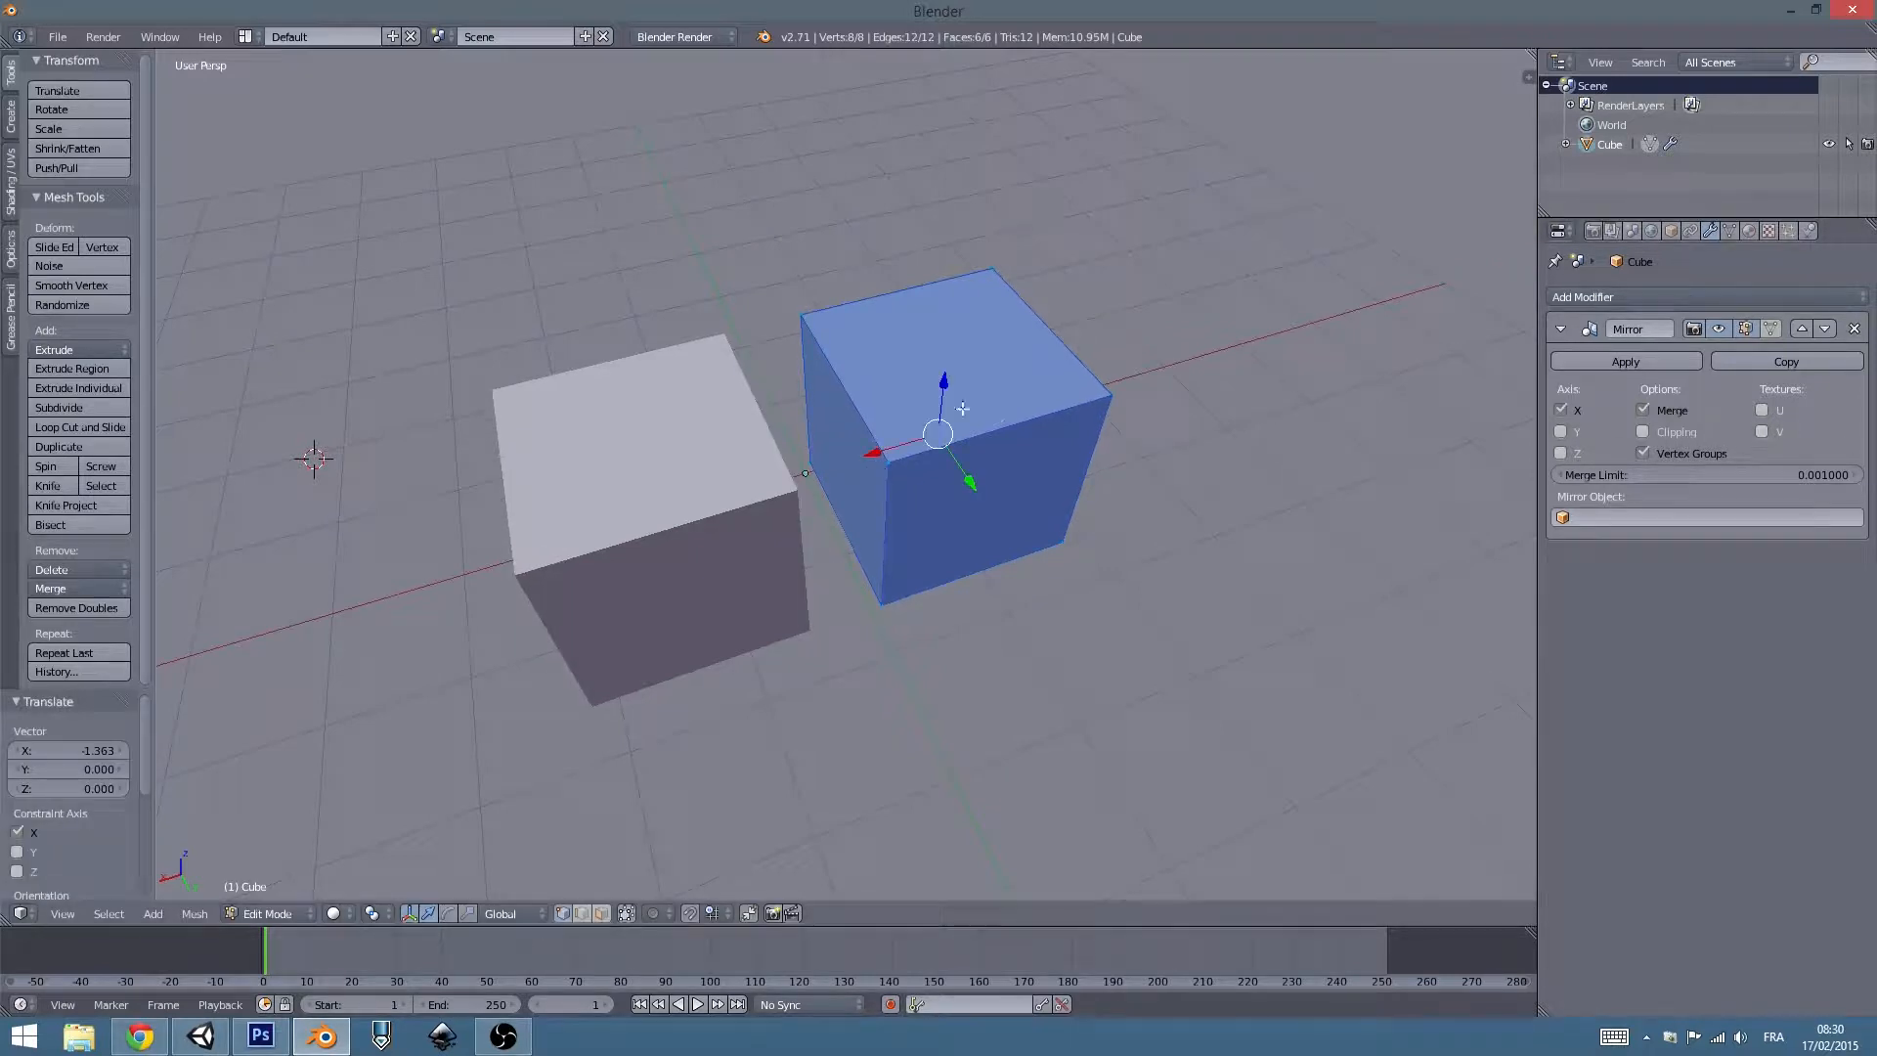
pyautogui.rightClick(850, 543)
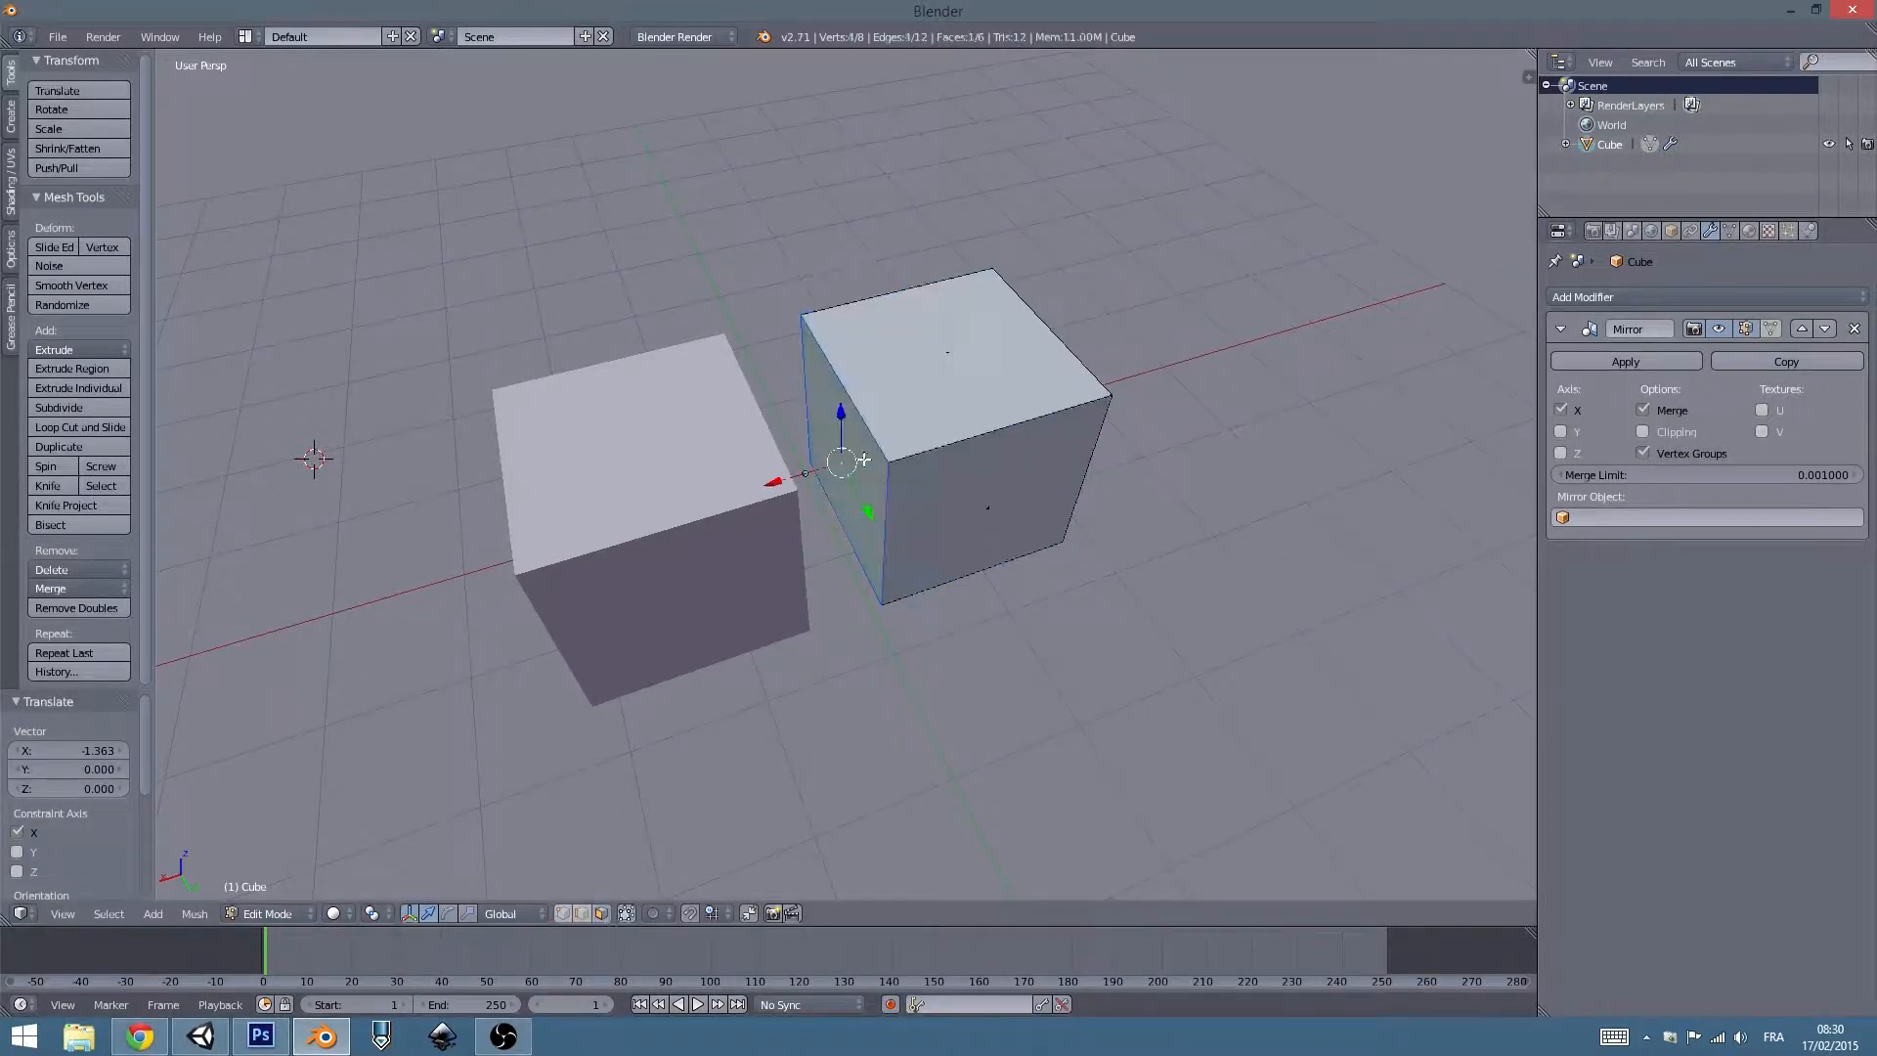
pyautogui.press('x')
pyautogui.click(851, 560)
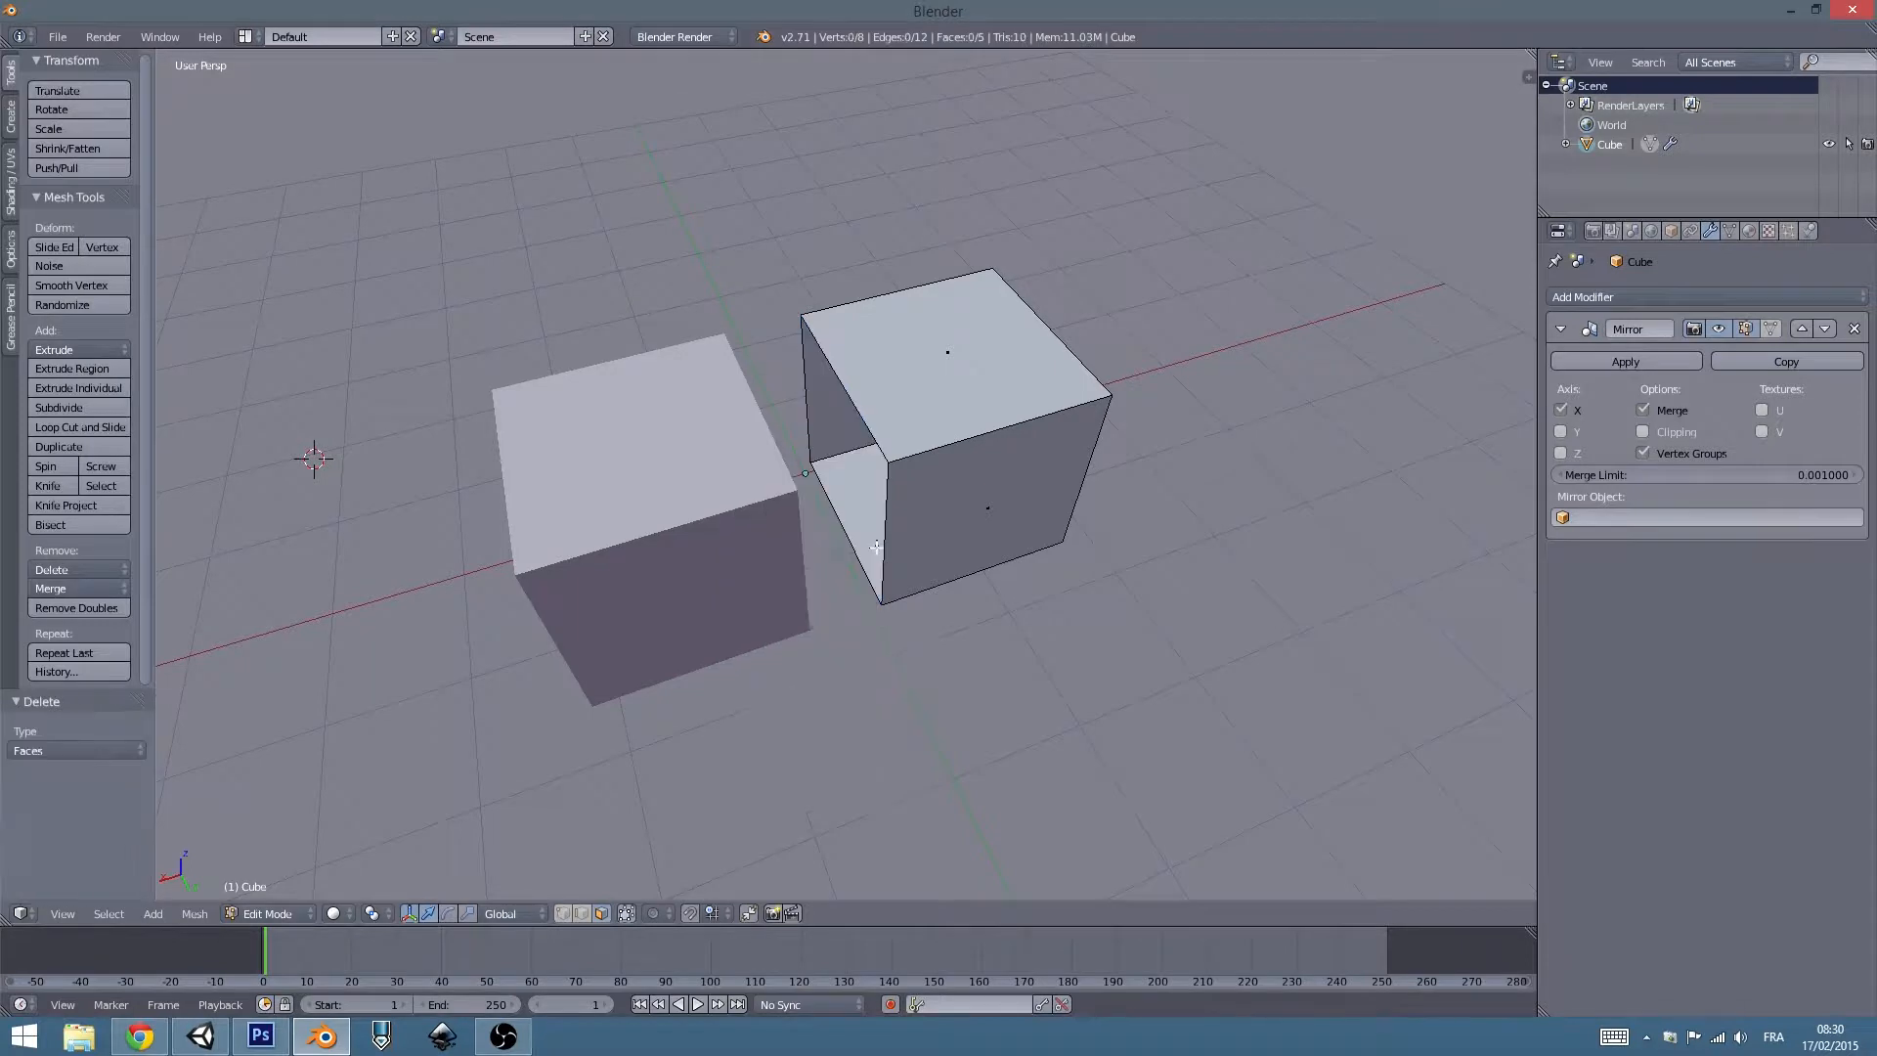
# Enable Clipping on the Mirror modifier and move the whole mesh until its open side joins the mirrored half.
pyautogui.press('a')
pyautogui.click(1643, 431)
pyautogui.press('g')
pyautogui.click(811, 472)
pyautogui.press('Tab')
pyautogui.moveTo(942, 565); pyautogui.dragTo(953, 244, button='middle')
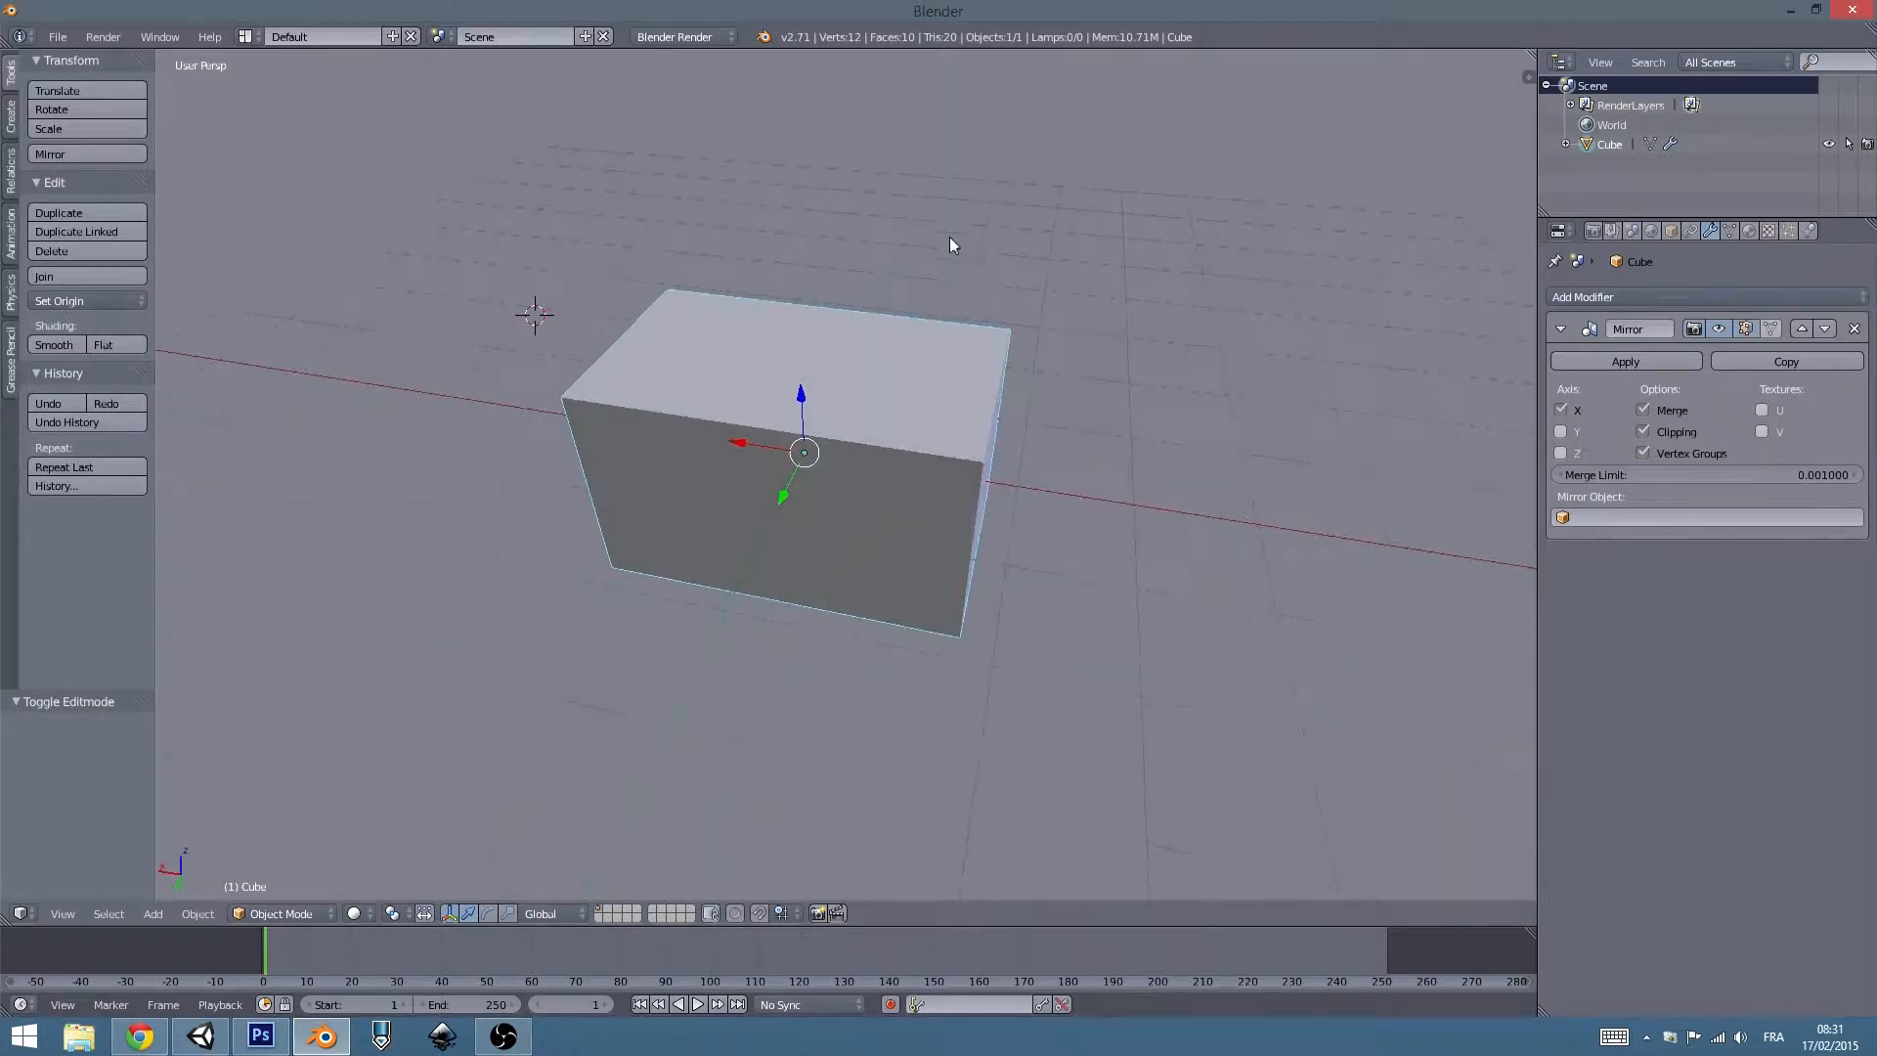
# Lower the mesh's top face slightly in Edit Mode.
pyautogui.moveTo(924, 438); pyautogui.dragTo(928, 548, button='middle')
pyautogui.press('Tab')
pyautogui.rightClick(836, 518)
pyautogui.keyDown('shift'); pyautogui.rightClick(817, 477); pyautogui.keyUp('shift')
pyautogui.rightClick(907, 383)
pyautogui.moveTo(878, 318)
pyautogui.mouseDown()
pyautogui.moveTo(878, 381)
pyautogui.moveTo(875, 329)
pyautogui.mouseUp()
pyautogui.moveTo(834, 515); pyautogui.dragTo(888, 407, button='middle')
# Raise the whole mesh about 1 unit along Z in front orthographic view so its base sits on the origin.
pyautogui.press('a')
pyautogui.press('a')
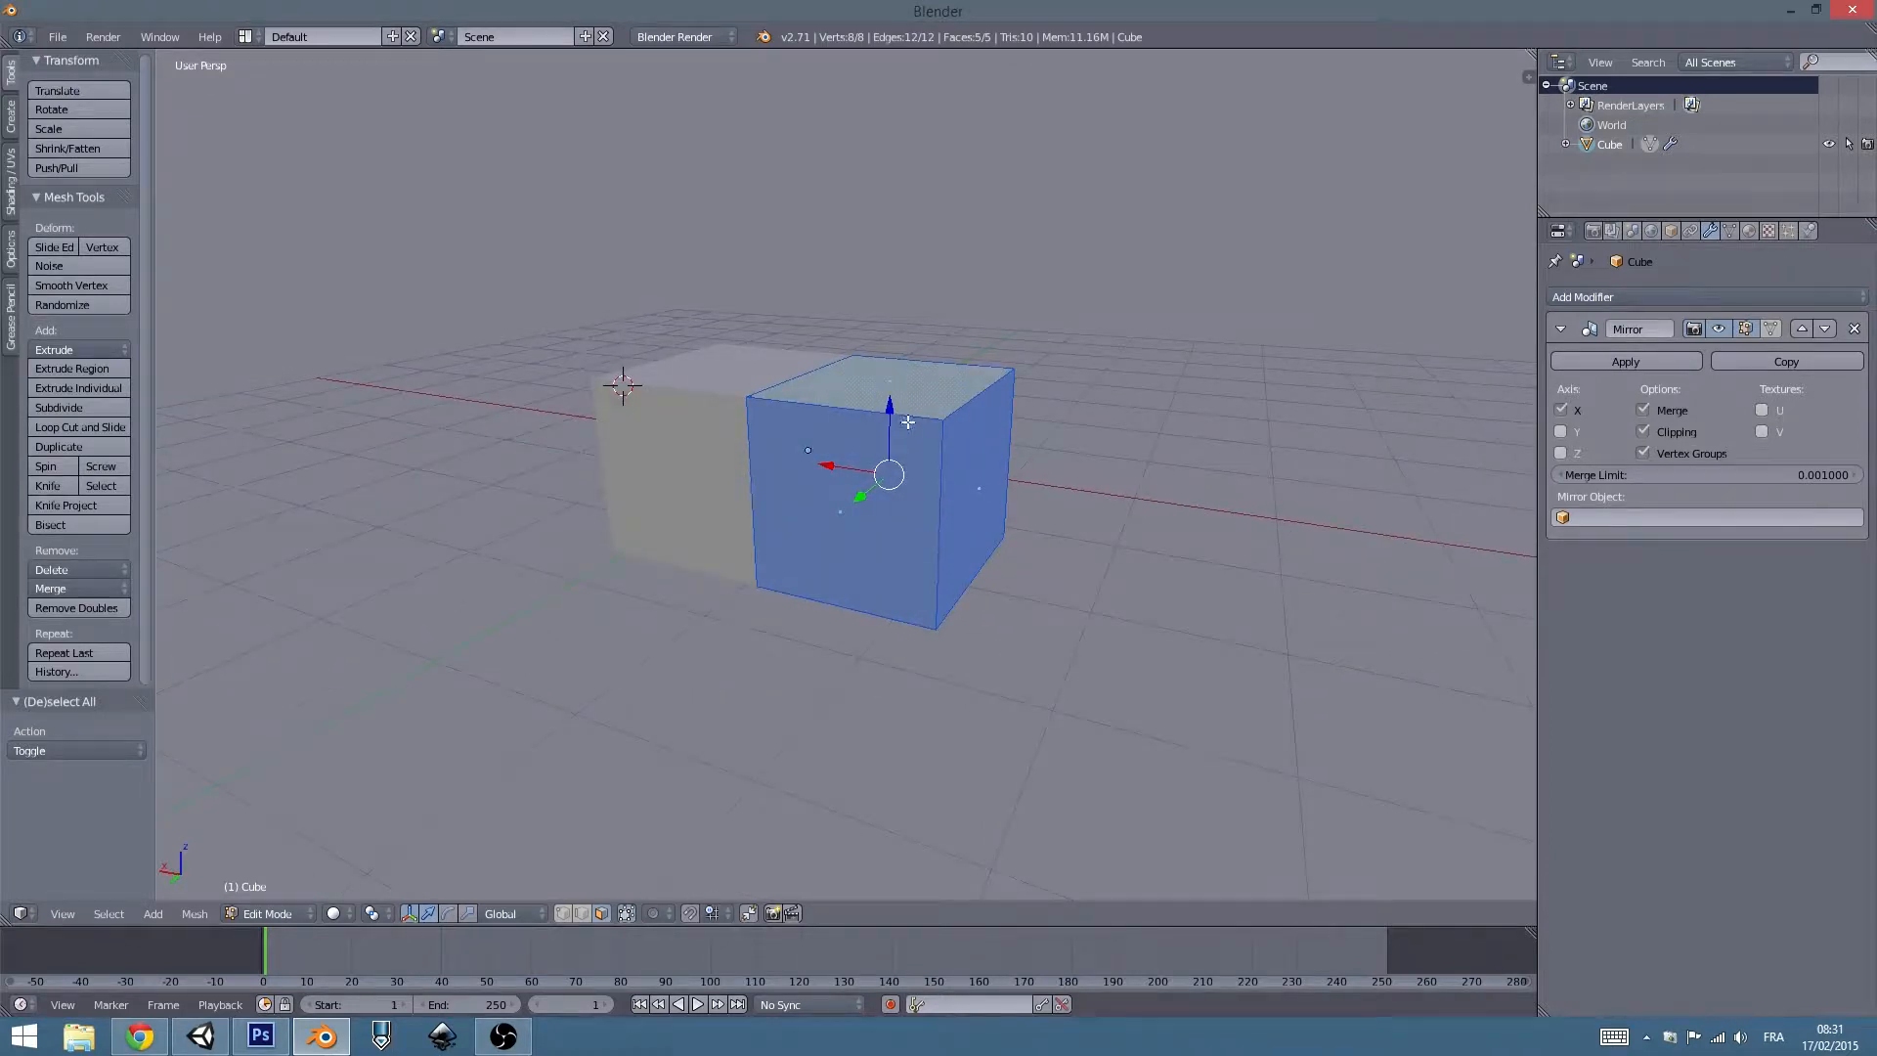
pyautogui.press('KP_7')
pyautogui.press('KP_1')
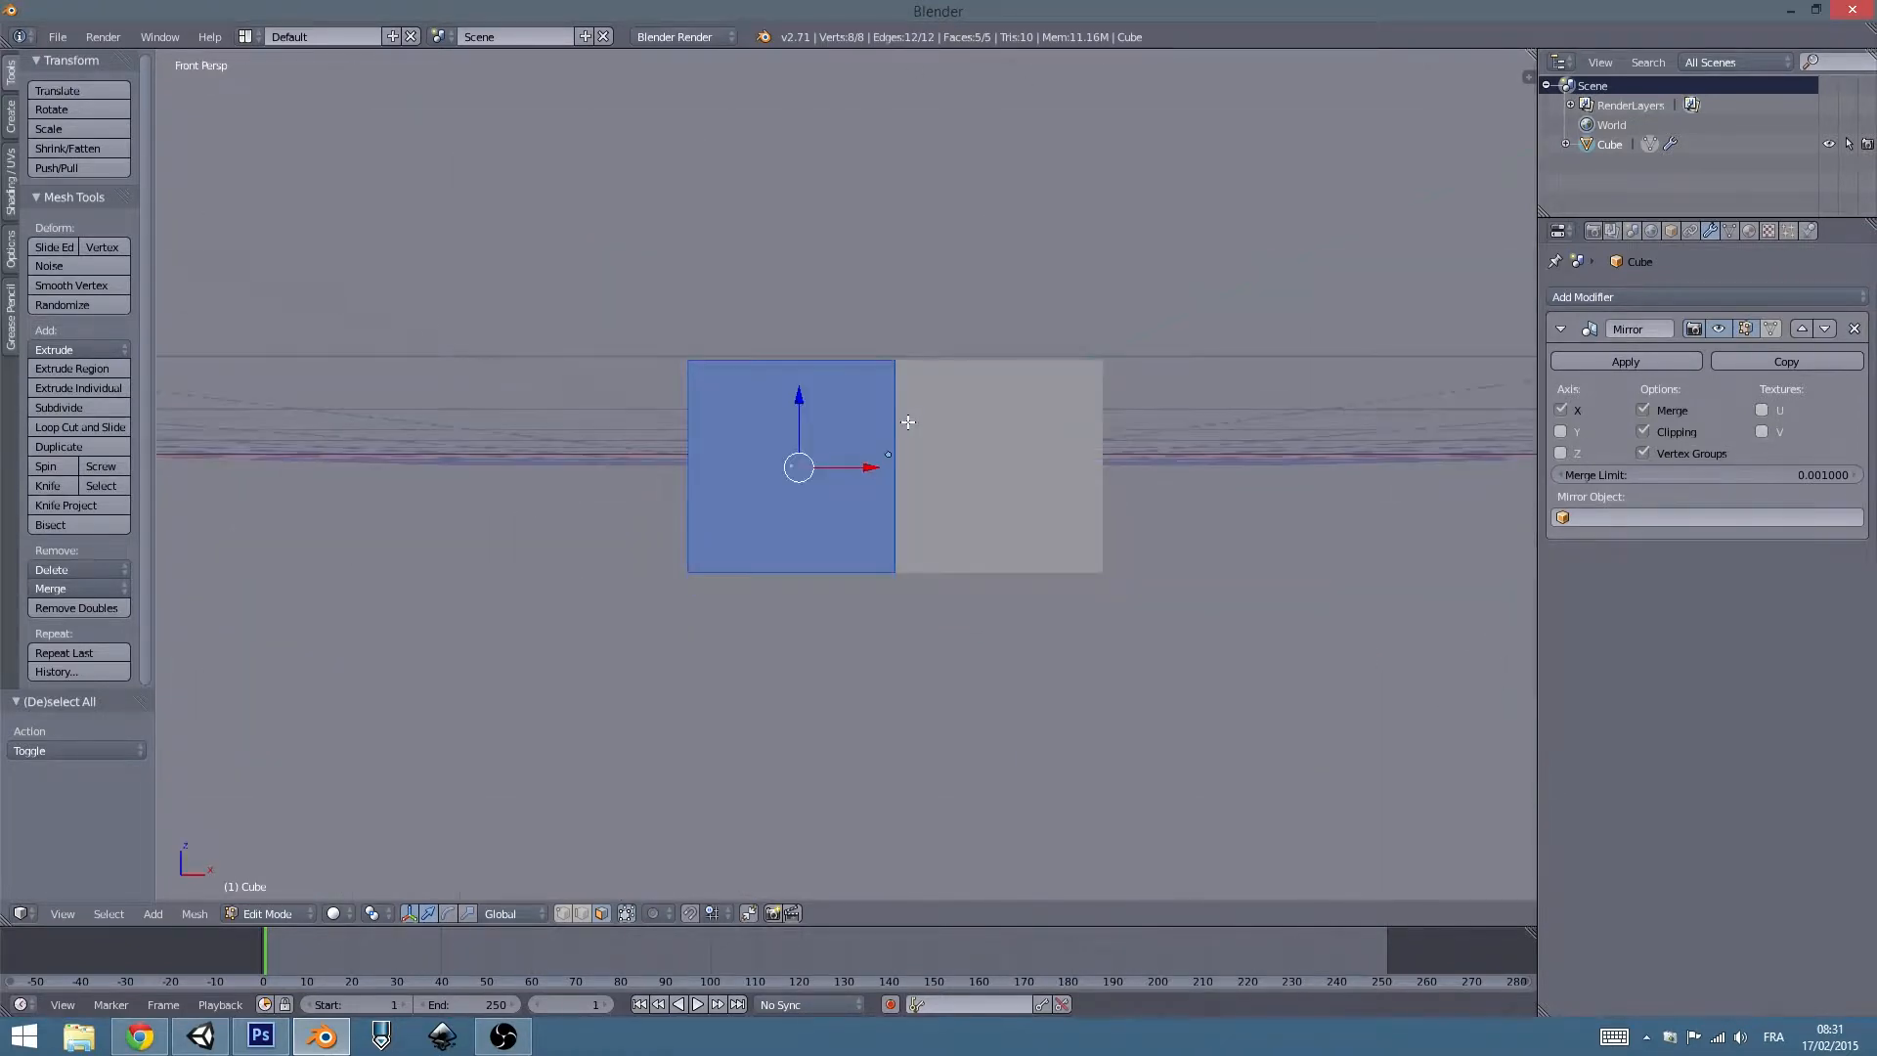
pyautogui.press('KP_5')
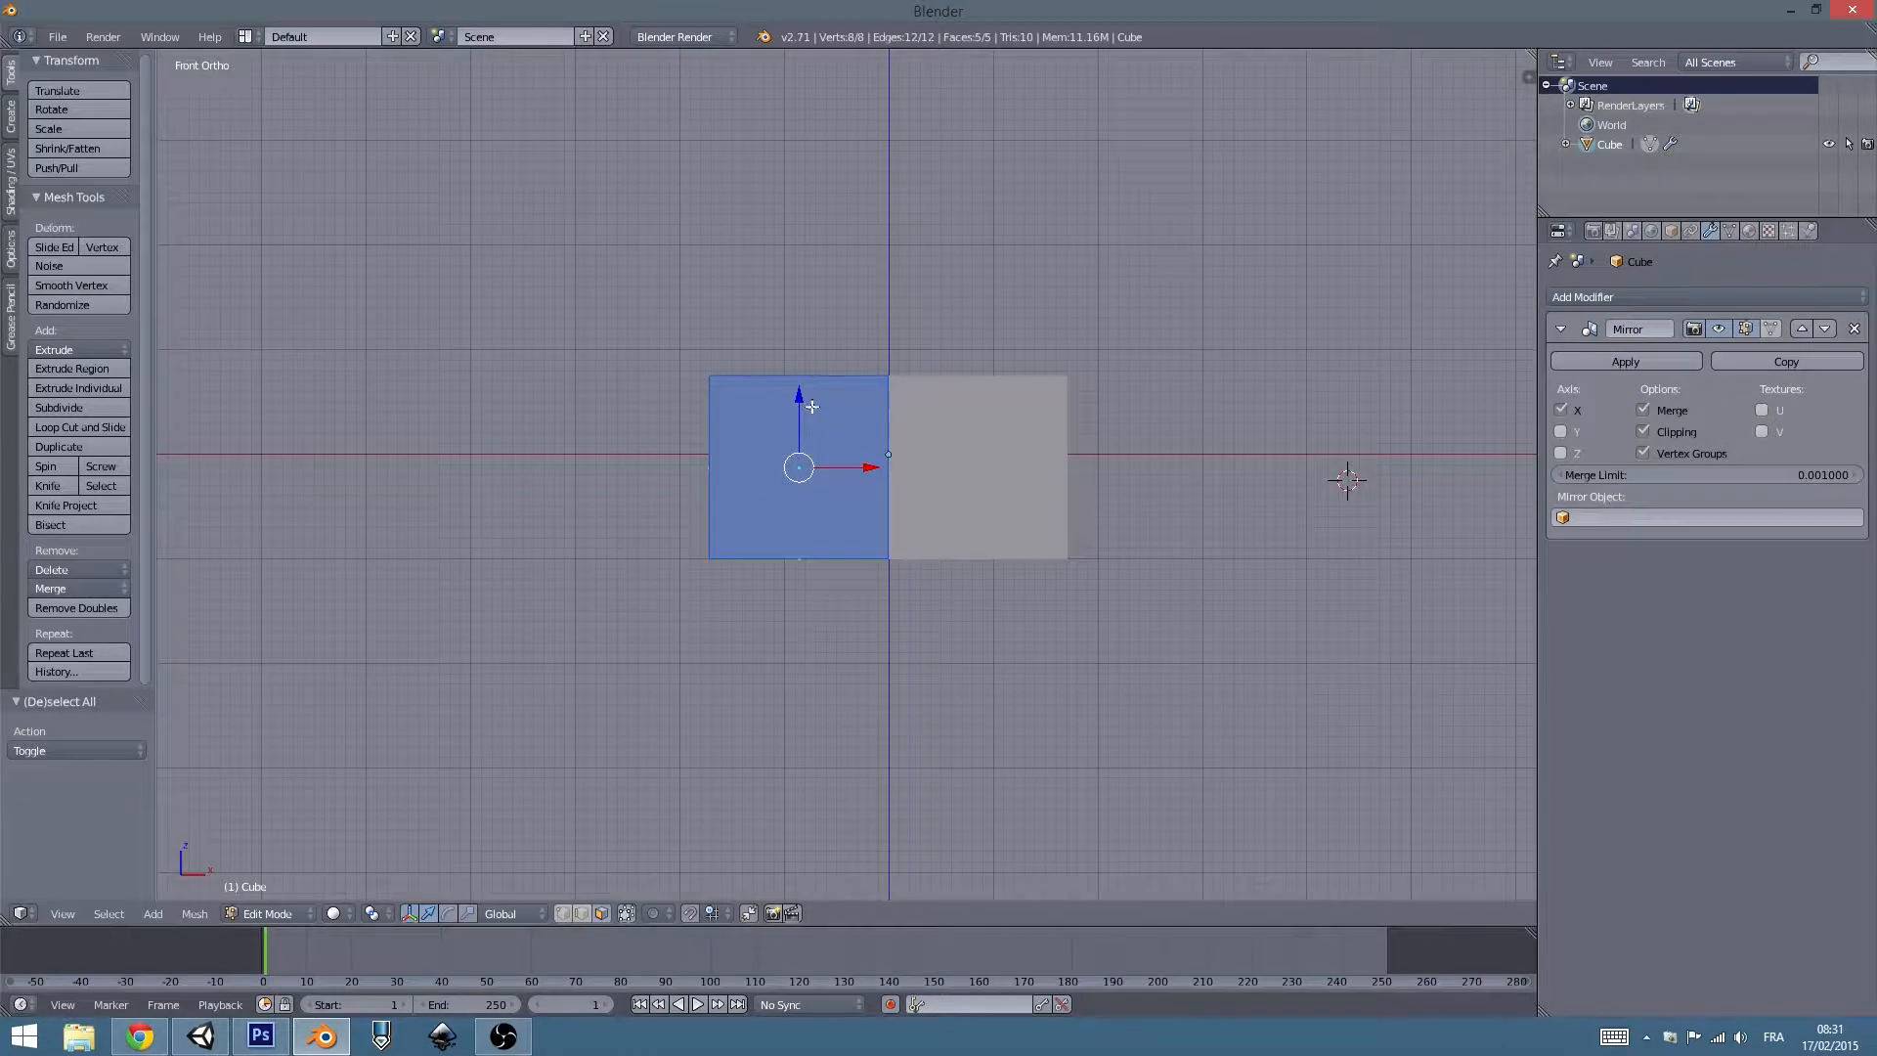
pyautogui.moveTo(799, 388); pyautogui.dragTo(829, 293)
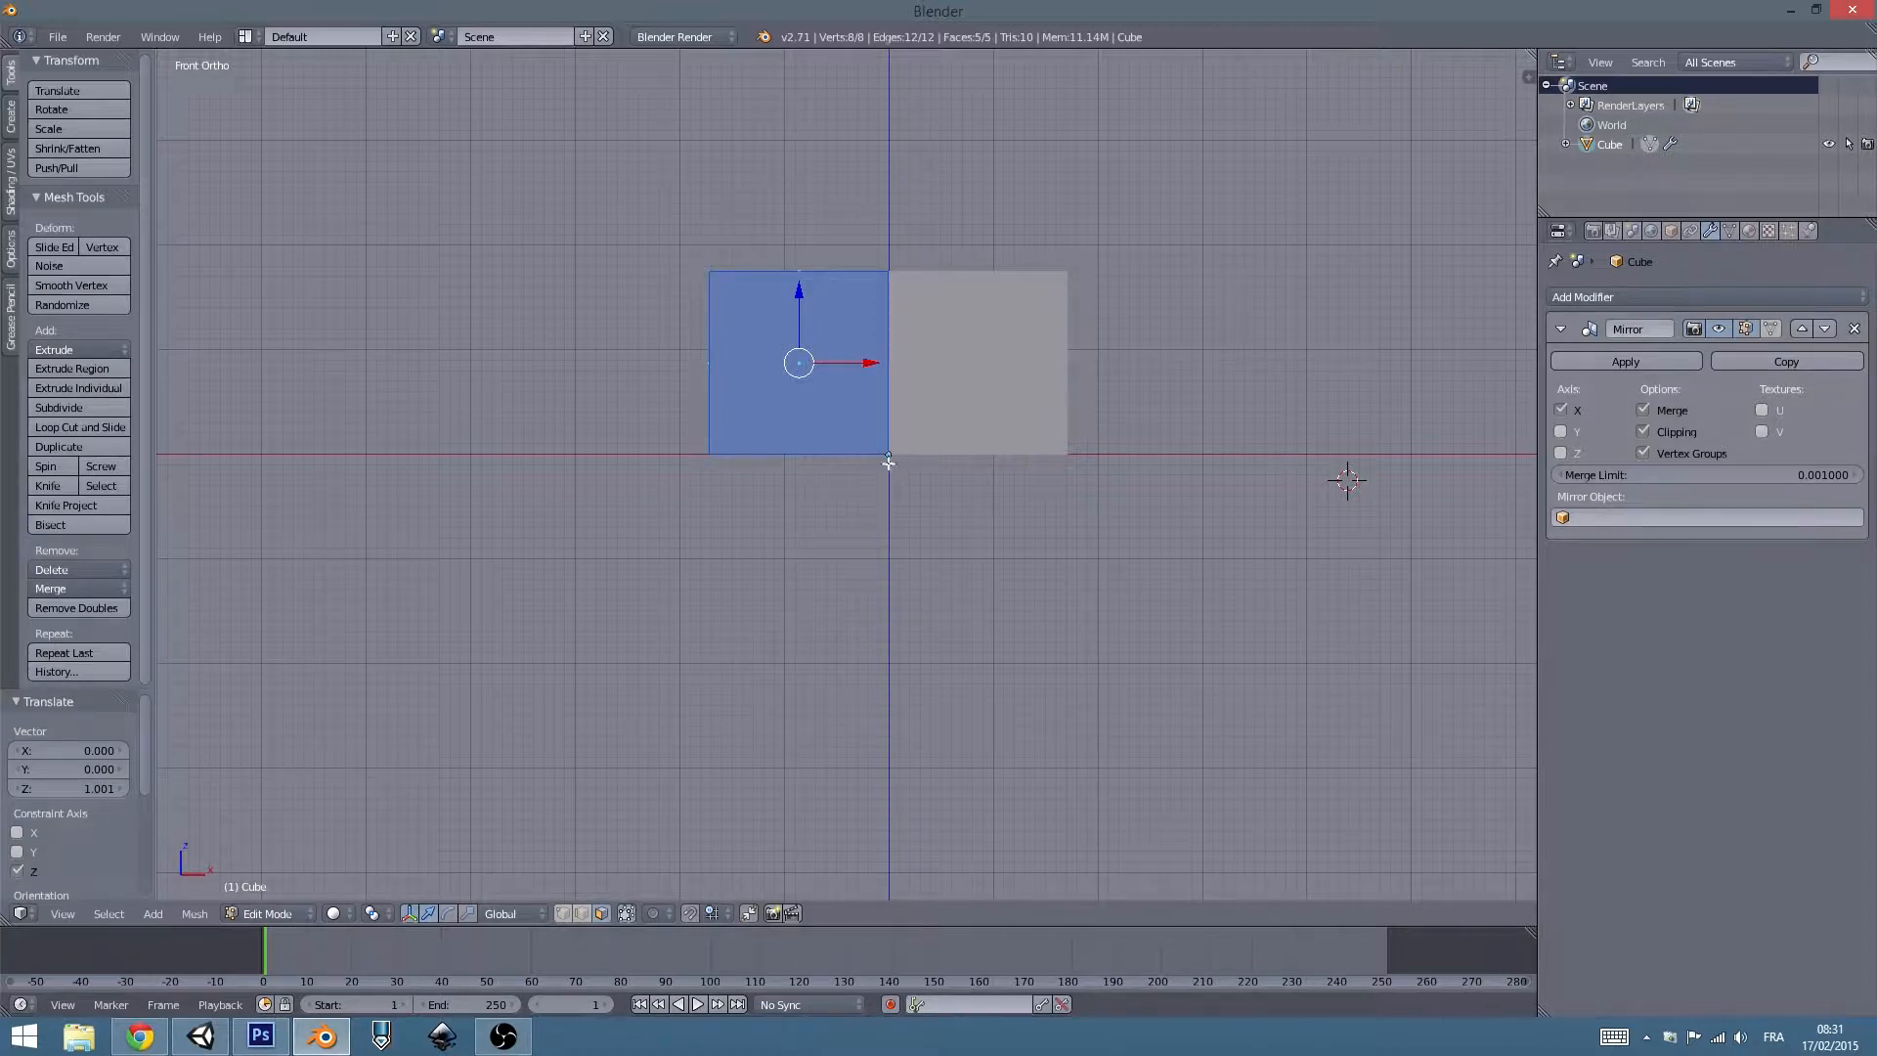
pyautogui.press('Tab')
pyautogui.moveTo(906, 452); pyautogui.dragTo(940, 430, button='middle')
pyautogui.press('KP_5')
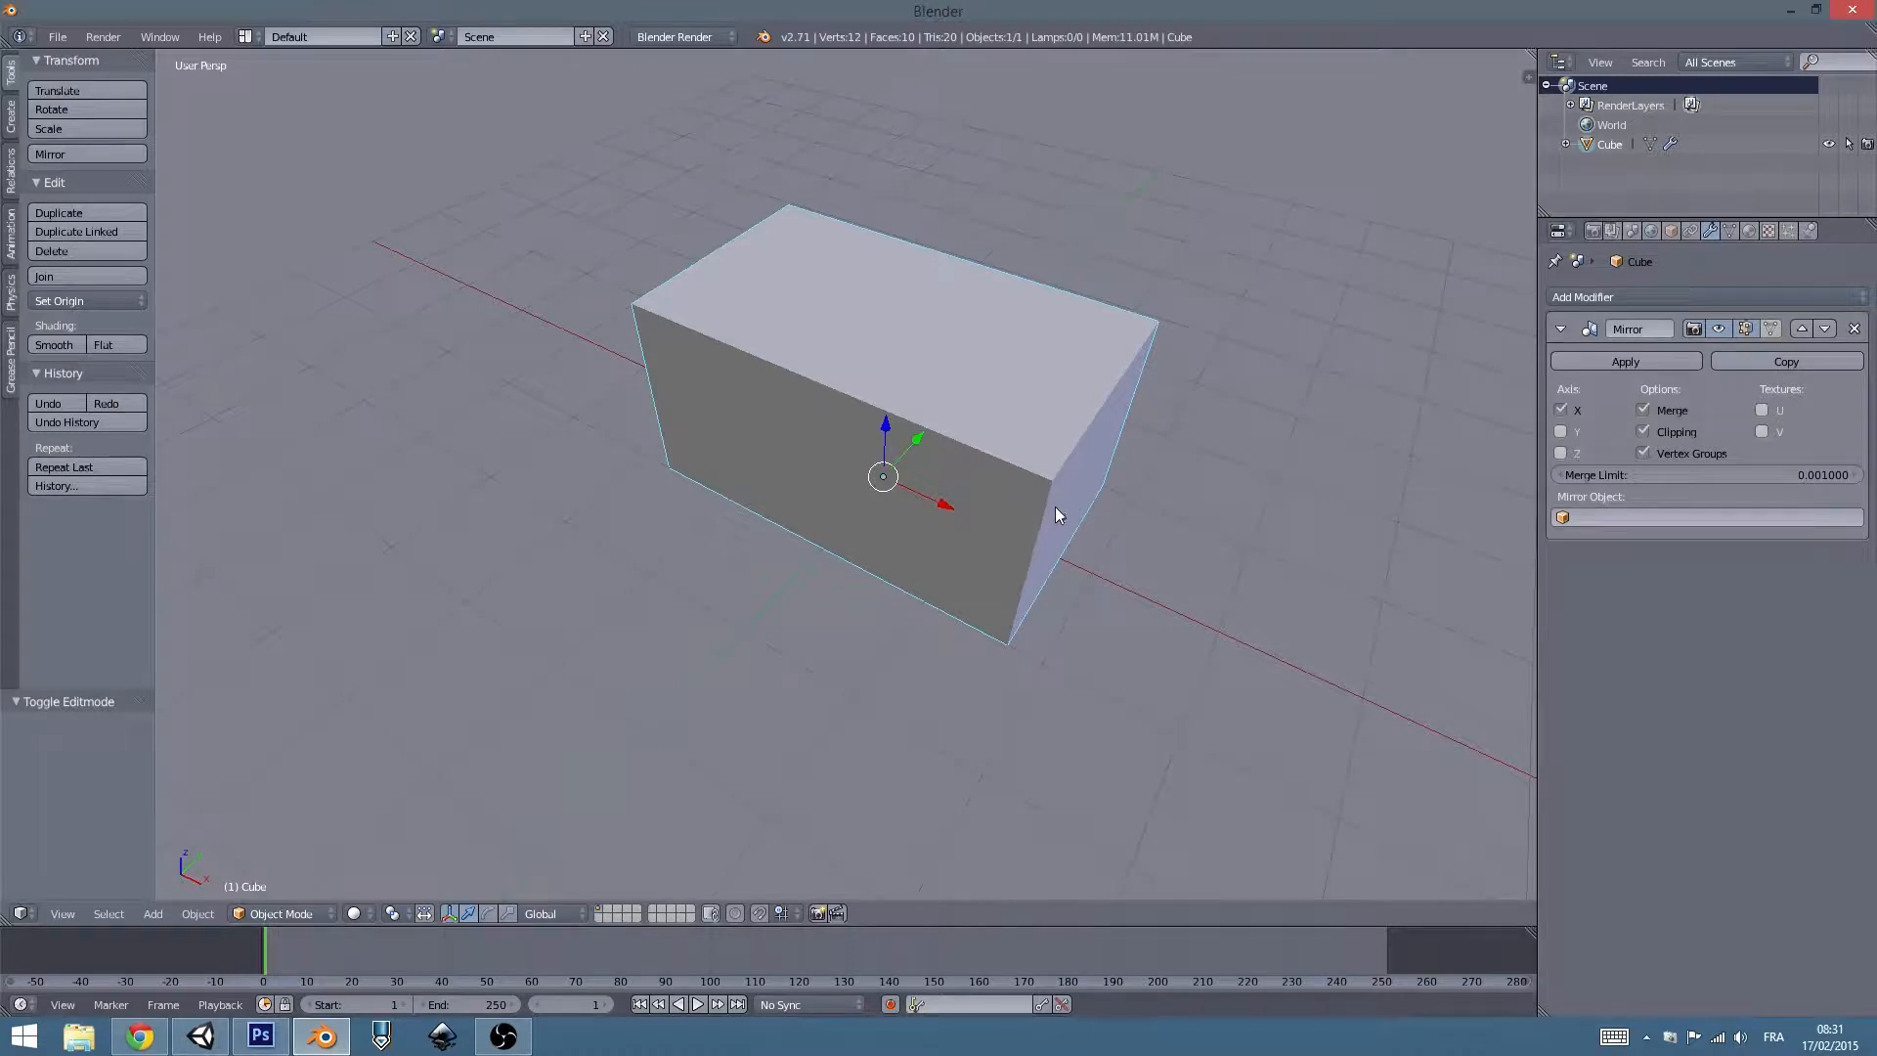
# Bevel the edges of the whole mesh by about 0.298 with one segment.
pyautogui.press('Tab')
pyautogui.moveTo(767, 506); pyautogui.dragTo(960, 492, button='middle')
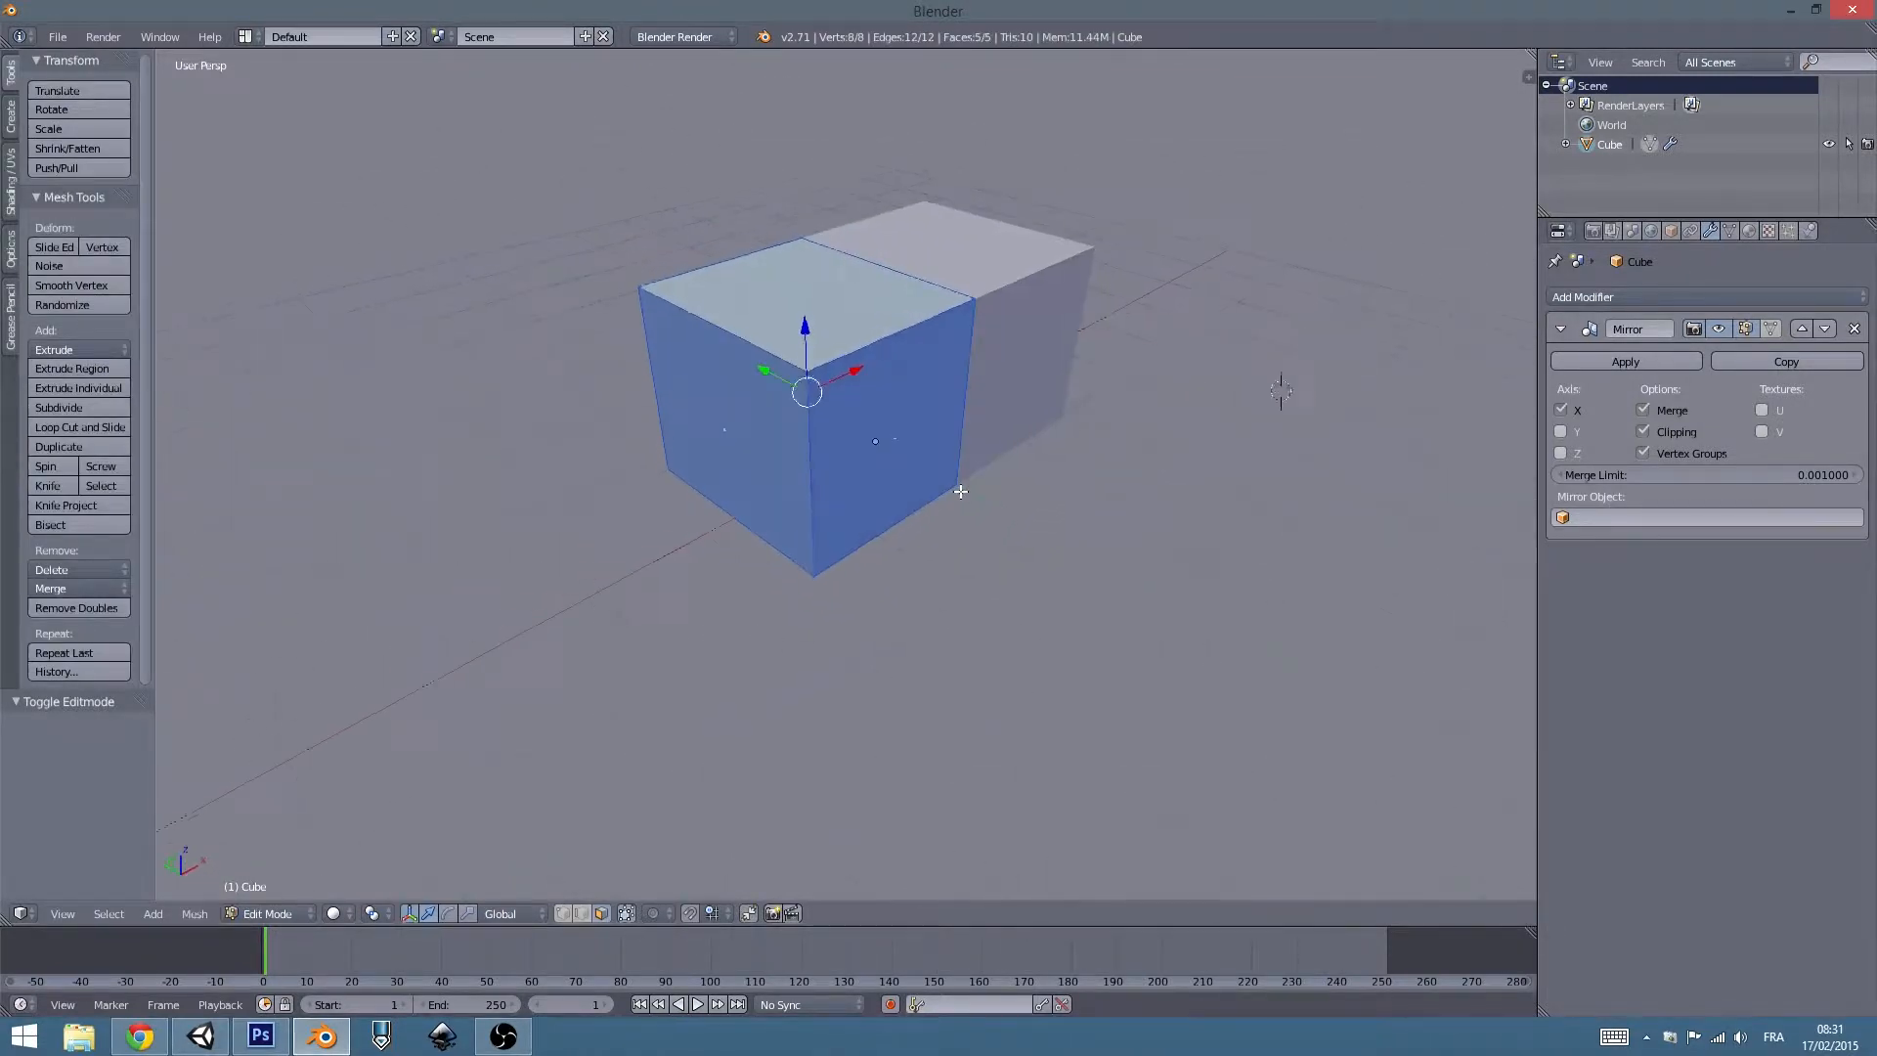
pyautogui.press('space')
pyautogui.write('beve')
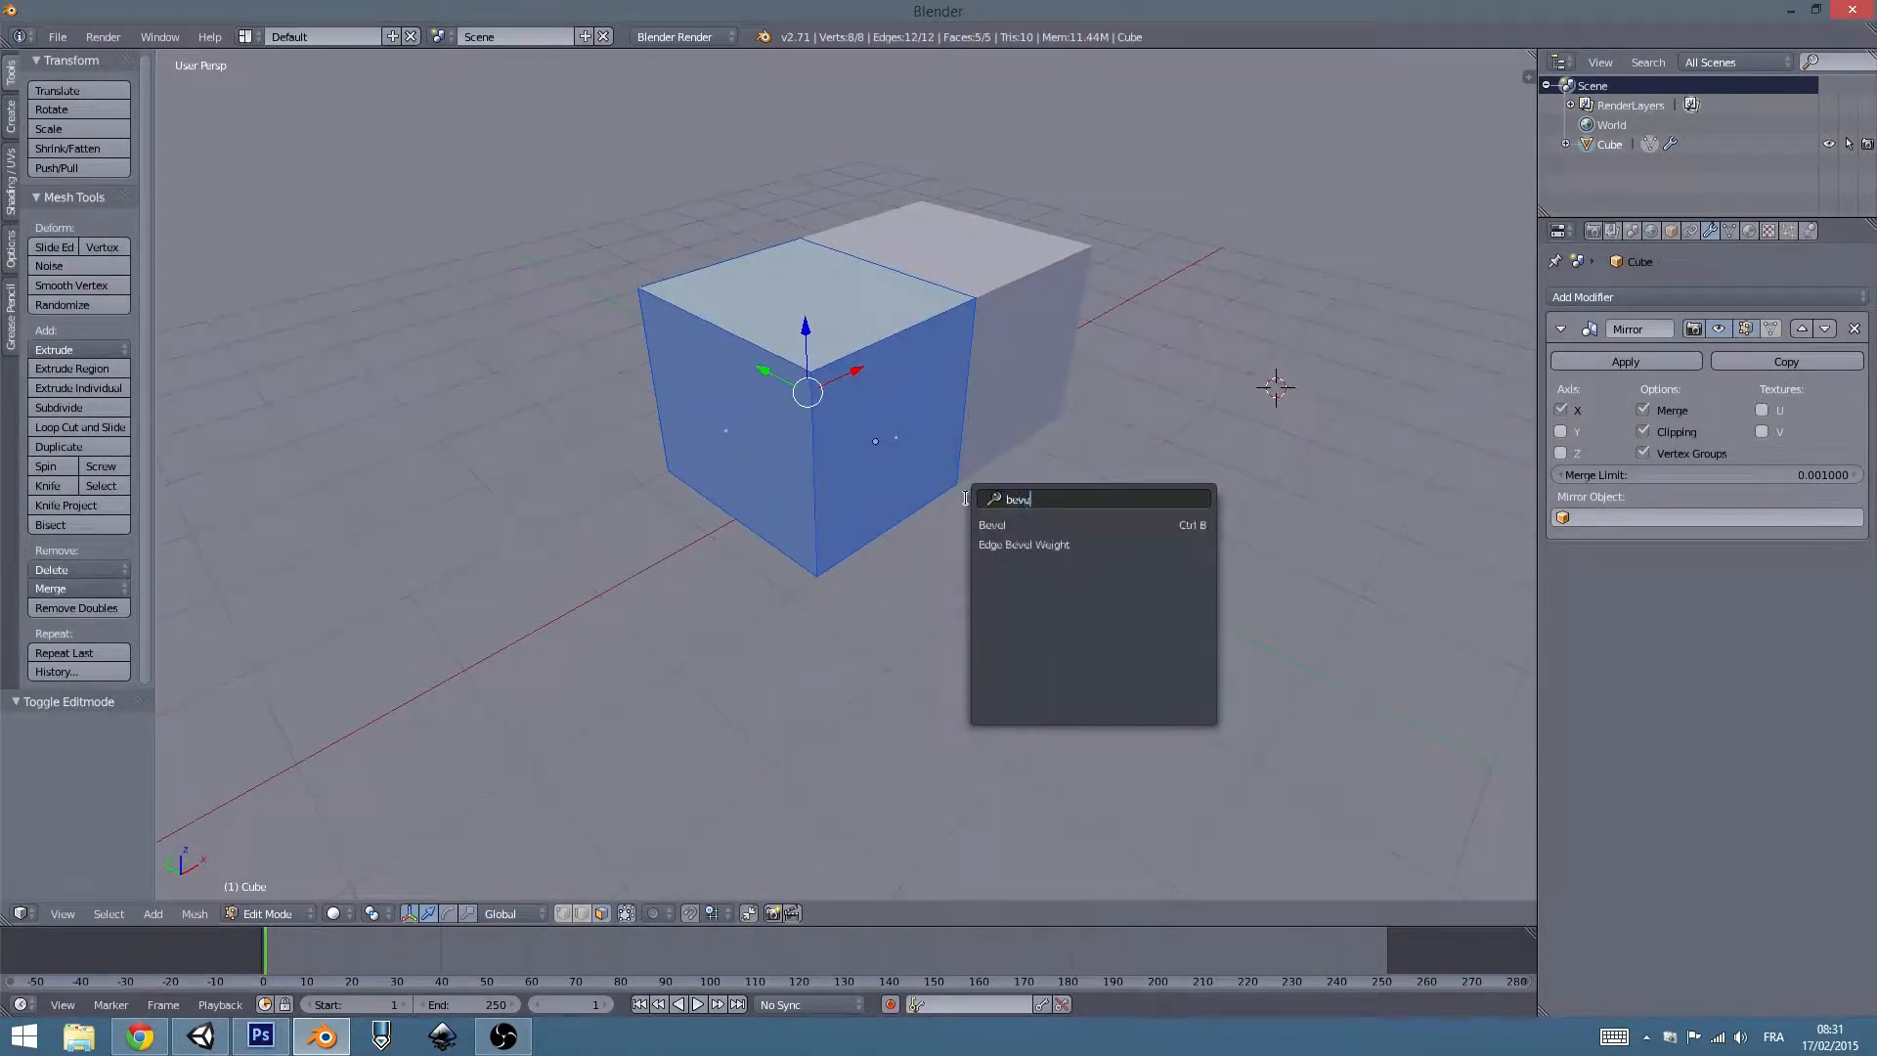
pyautogui.press('Return')
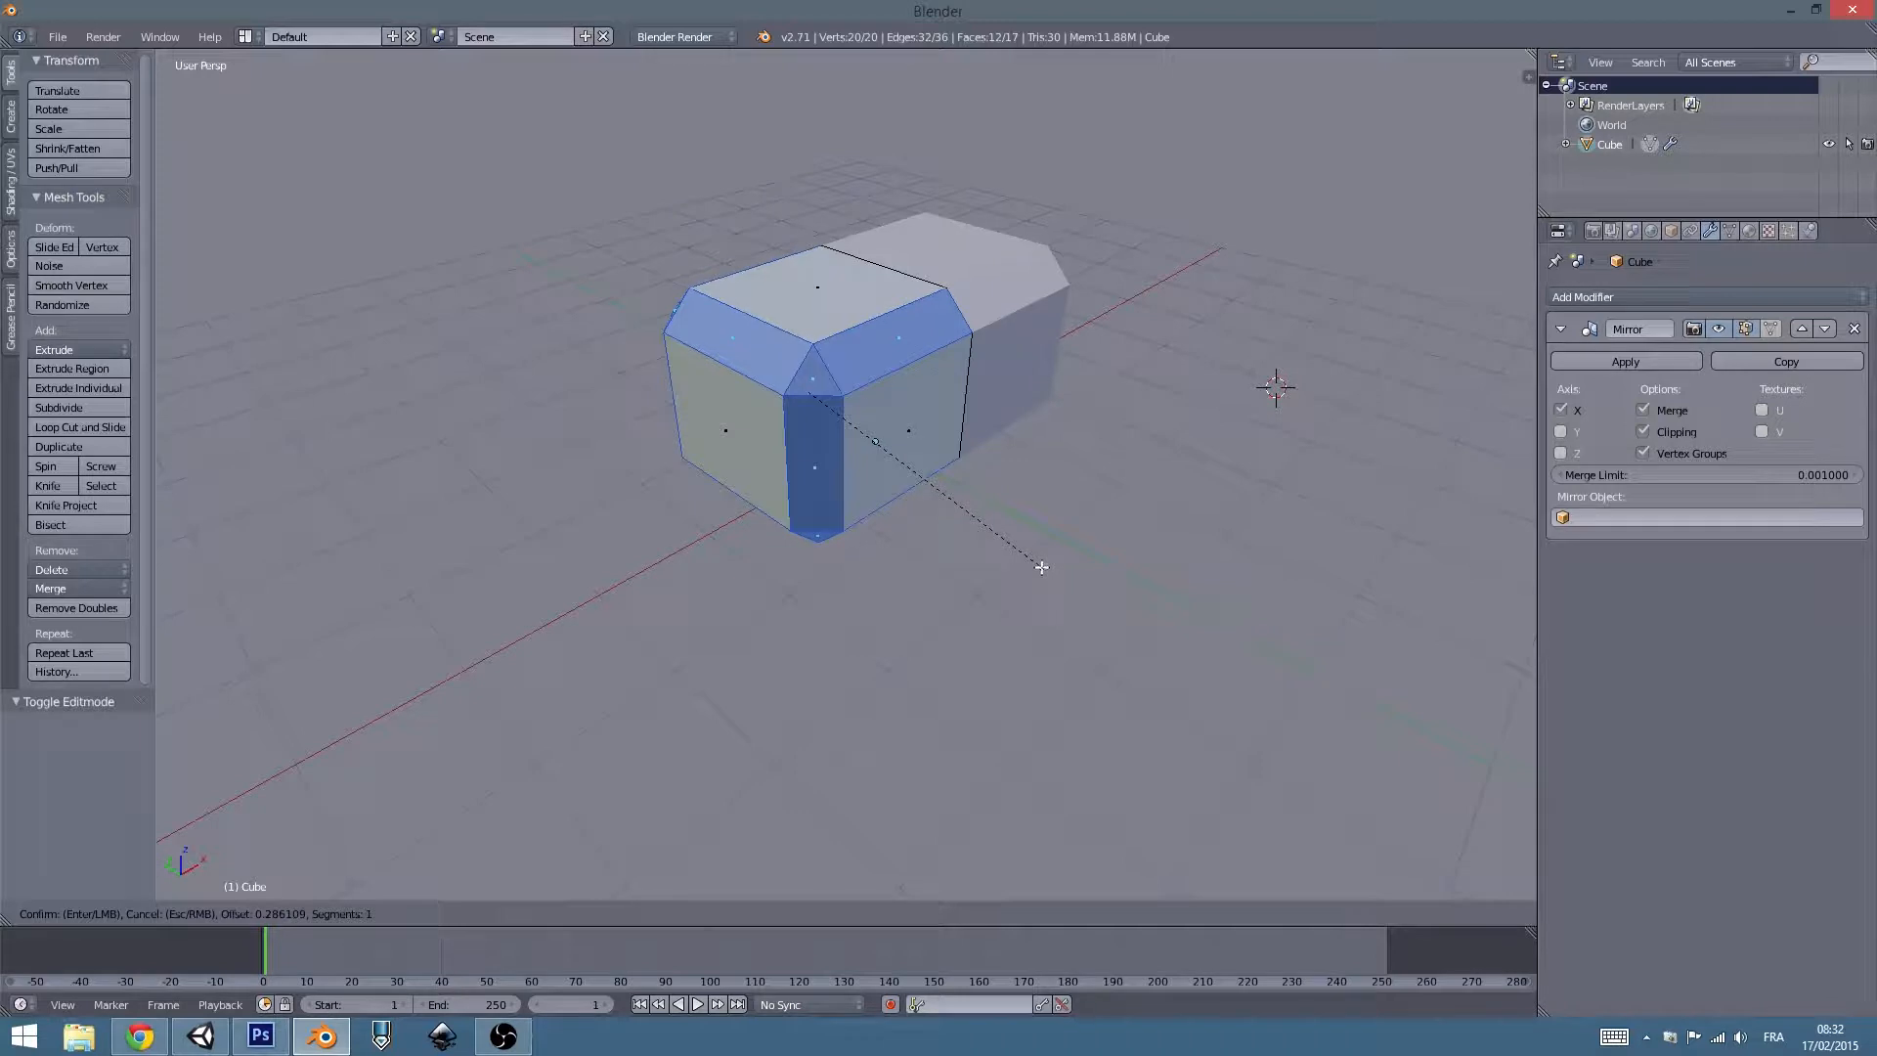
pyautogui.click(1042, 568)
pyautogui.moveTo(1042, 568)
pyautogui.mouseDown(button='middle')
pyautogui.moveTo(884, 511)
pyautogui.moveTo(924, 493)
pyautogui.moveTo(1039, 519)
pyautogui.moveTo(1036, 584)
pyautogui.mouseUp(button='middle')
# Extrude the top face about 1.04 downward to hollow out the bevelled block.
pyautogui.rightClick(838, 303)
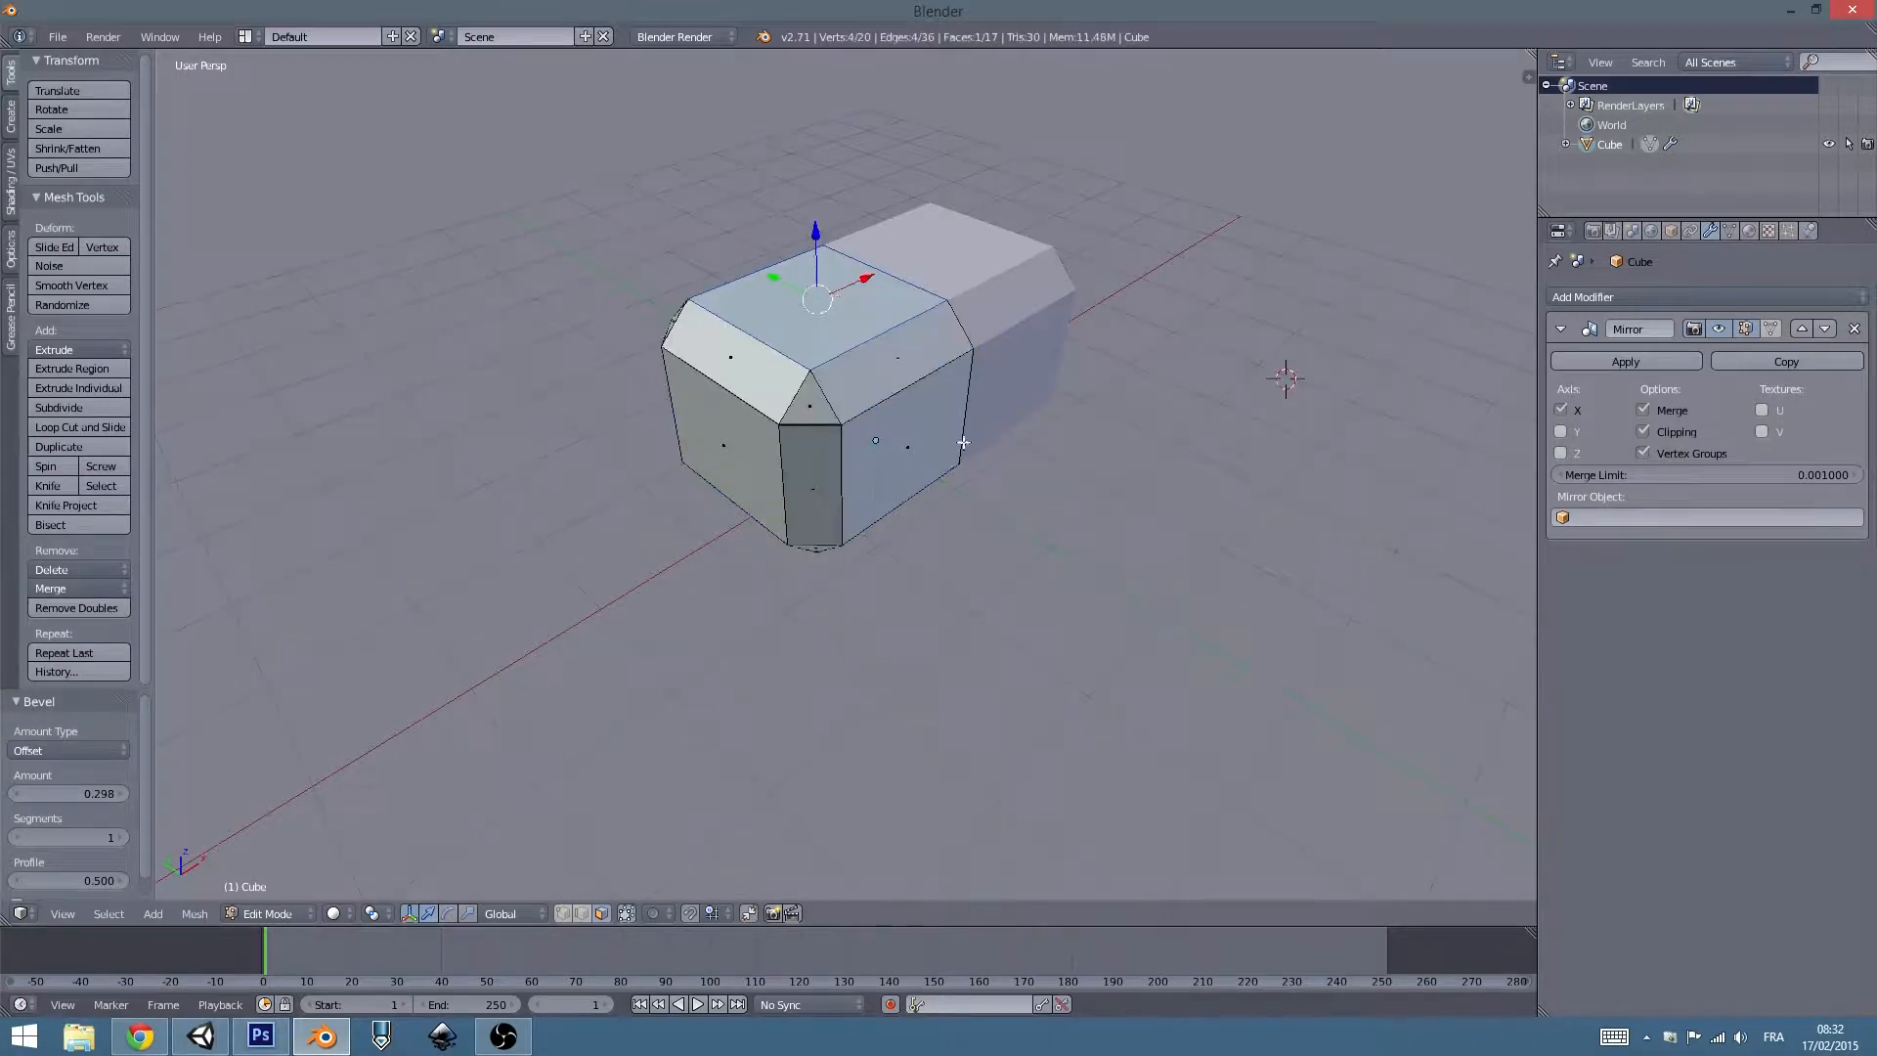
pyautogui.moveTo(987, 459); pyautogui.dragTo(1278, 447, button='middle')
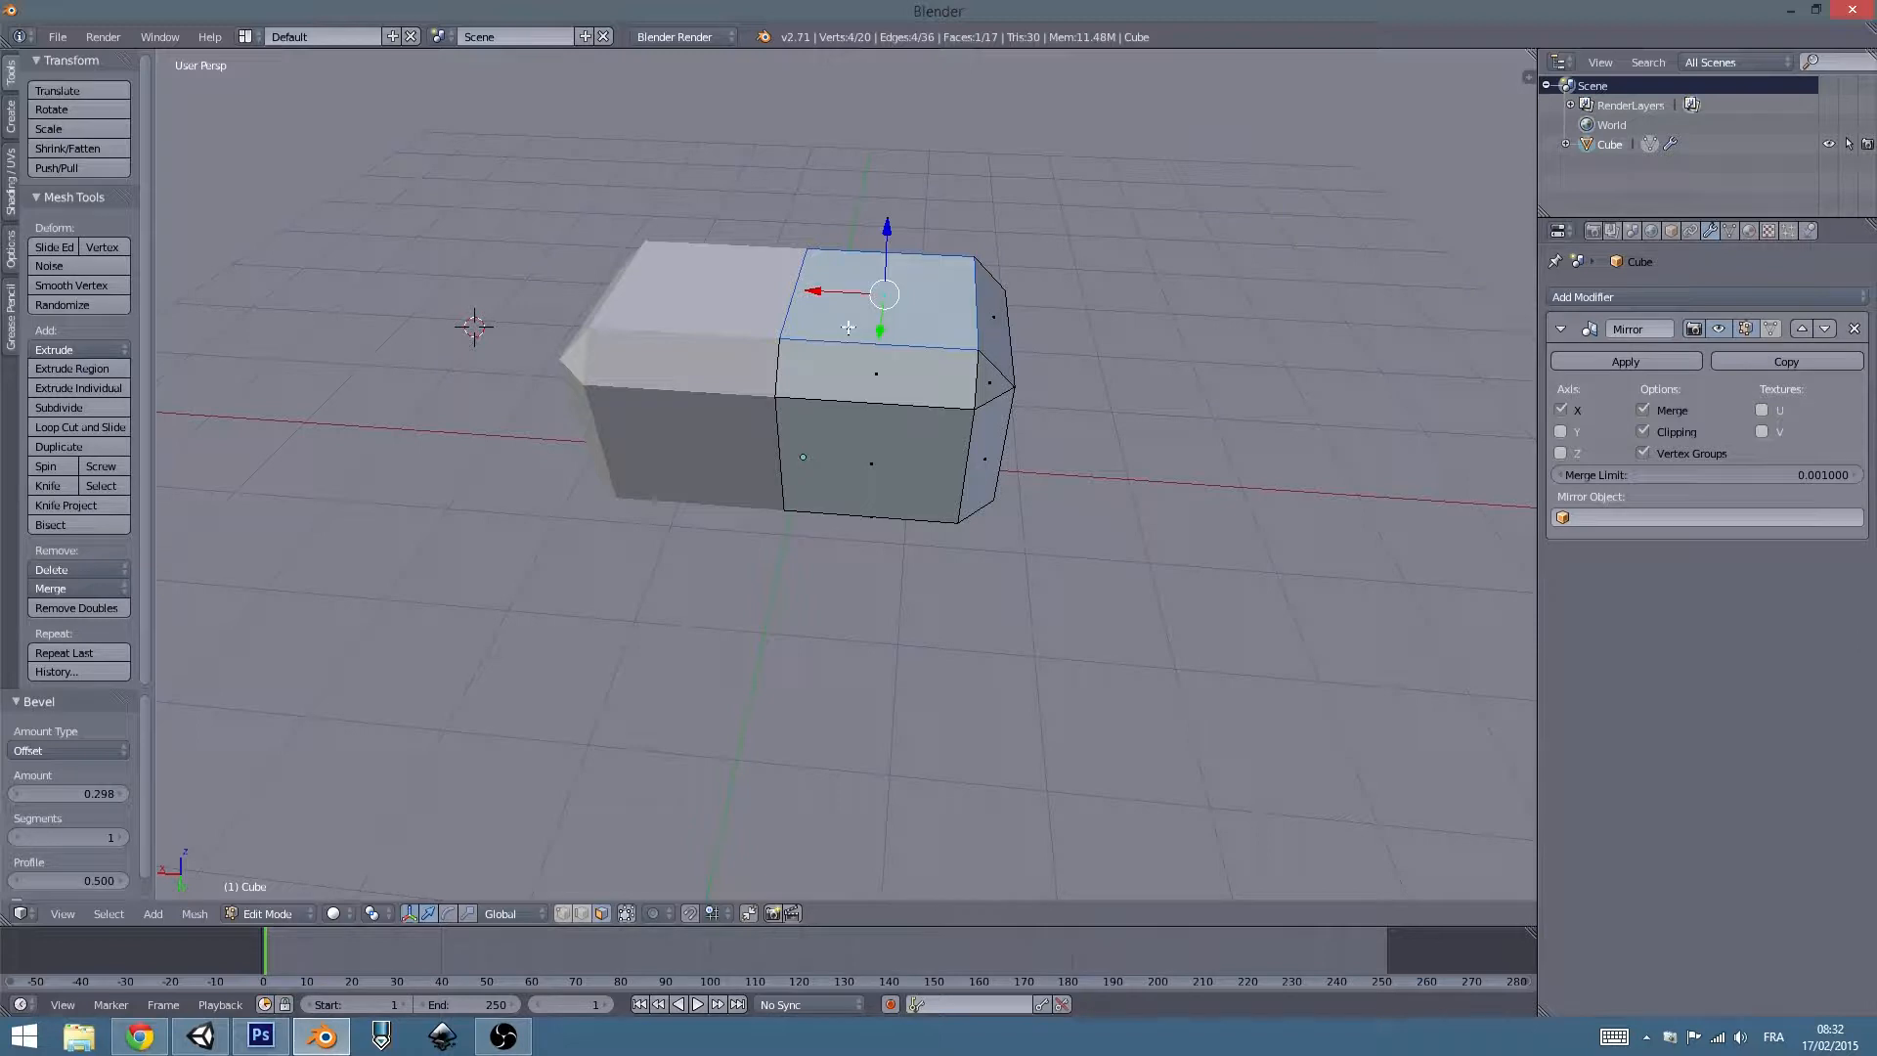
pyautogui.press('e')
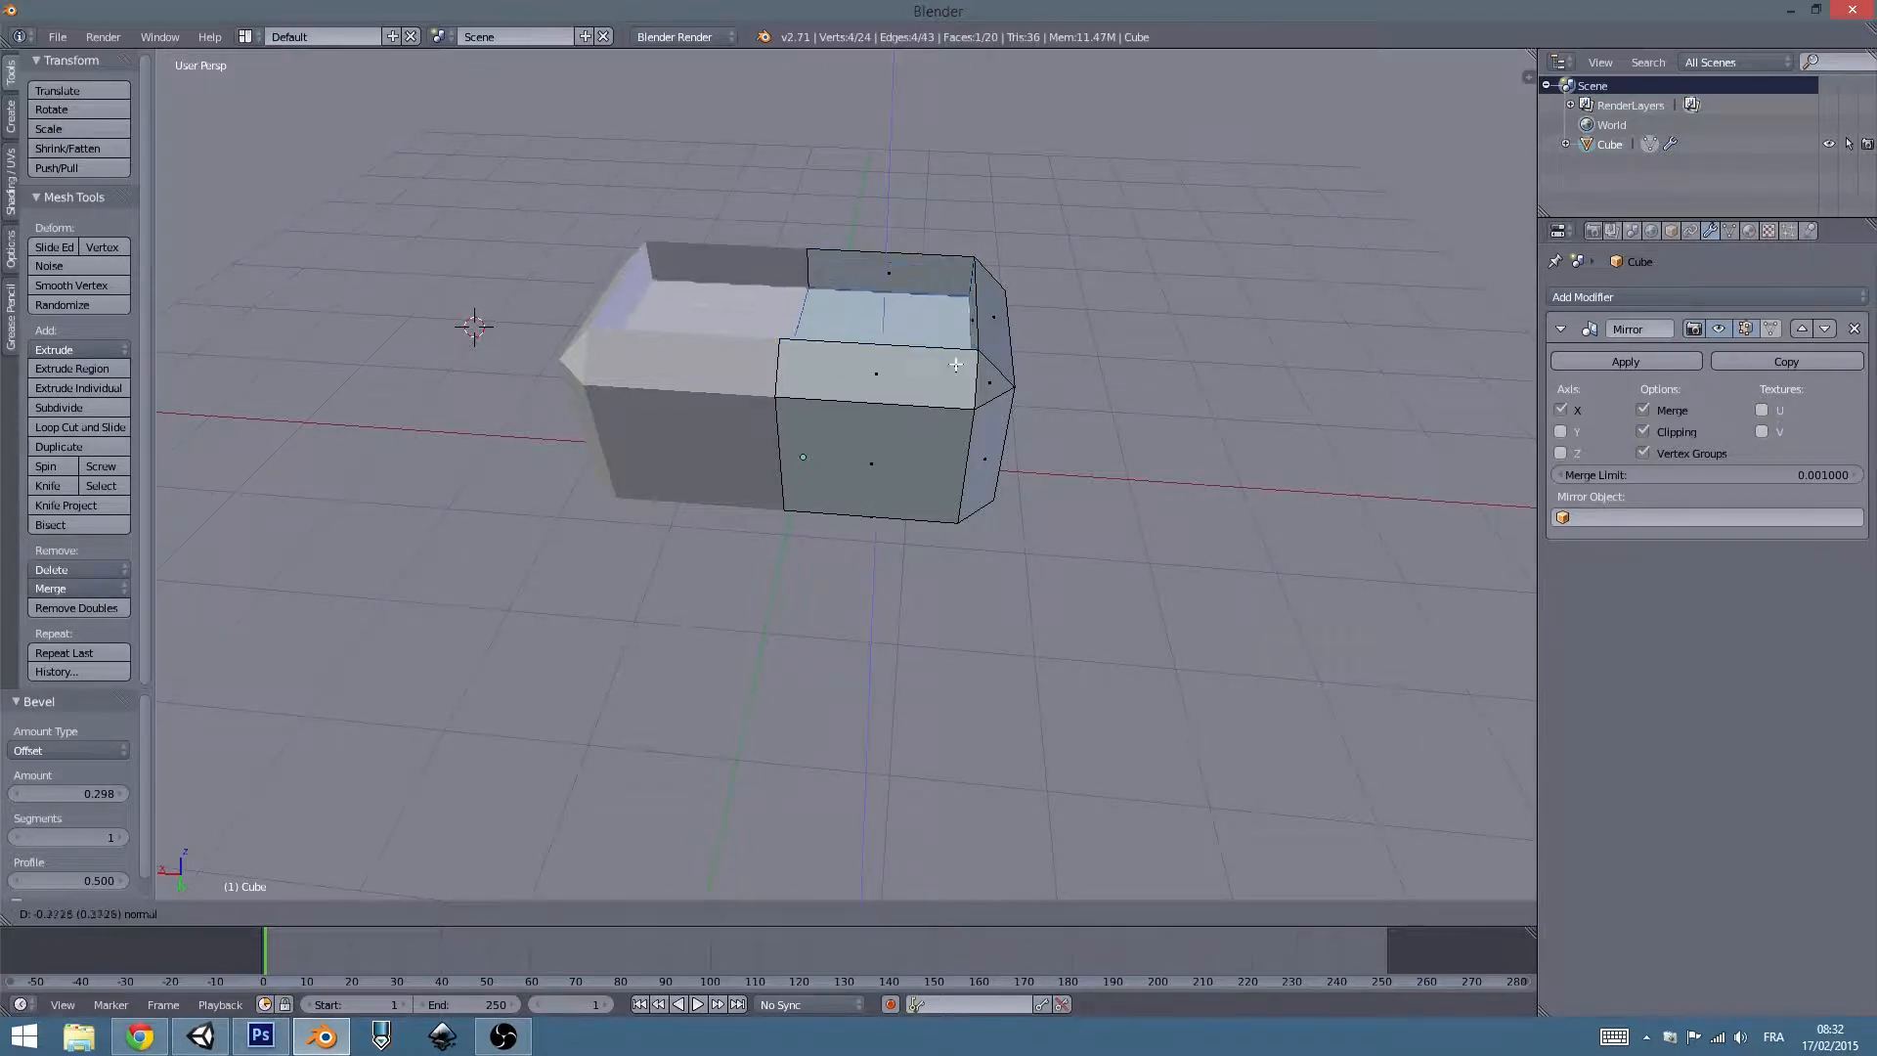
pyautogui.click(948, 414)
pyautogui.moveTo(946, 413); pyautogui.dragTo(824, 333, button='middle')
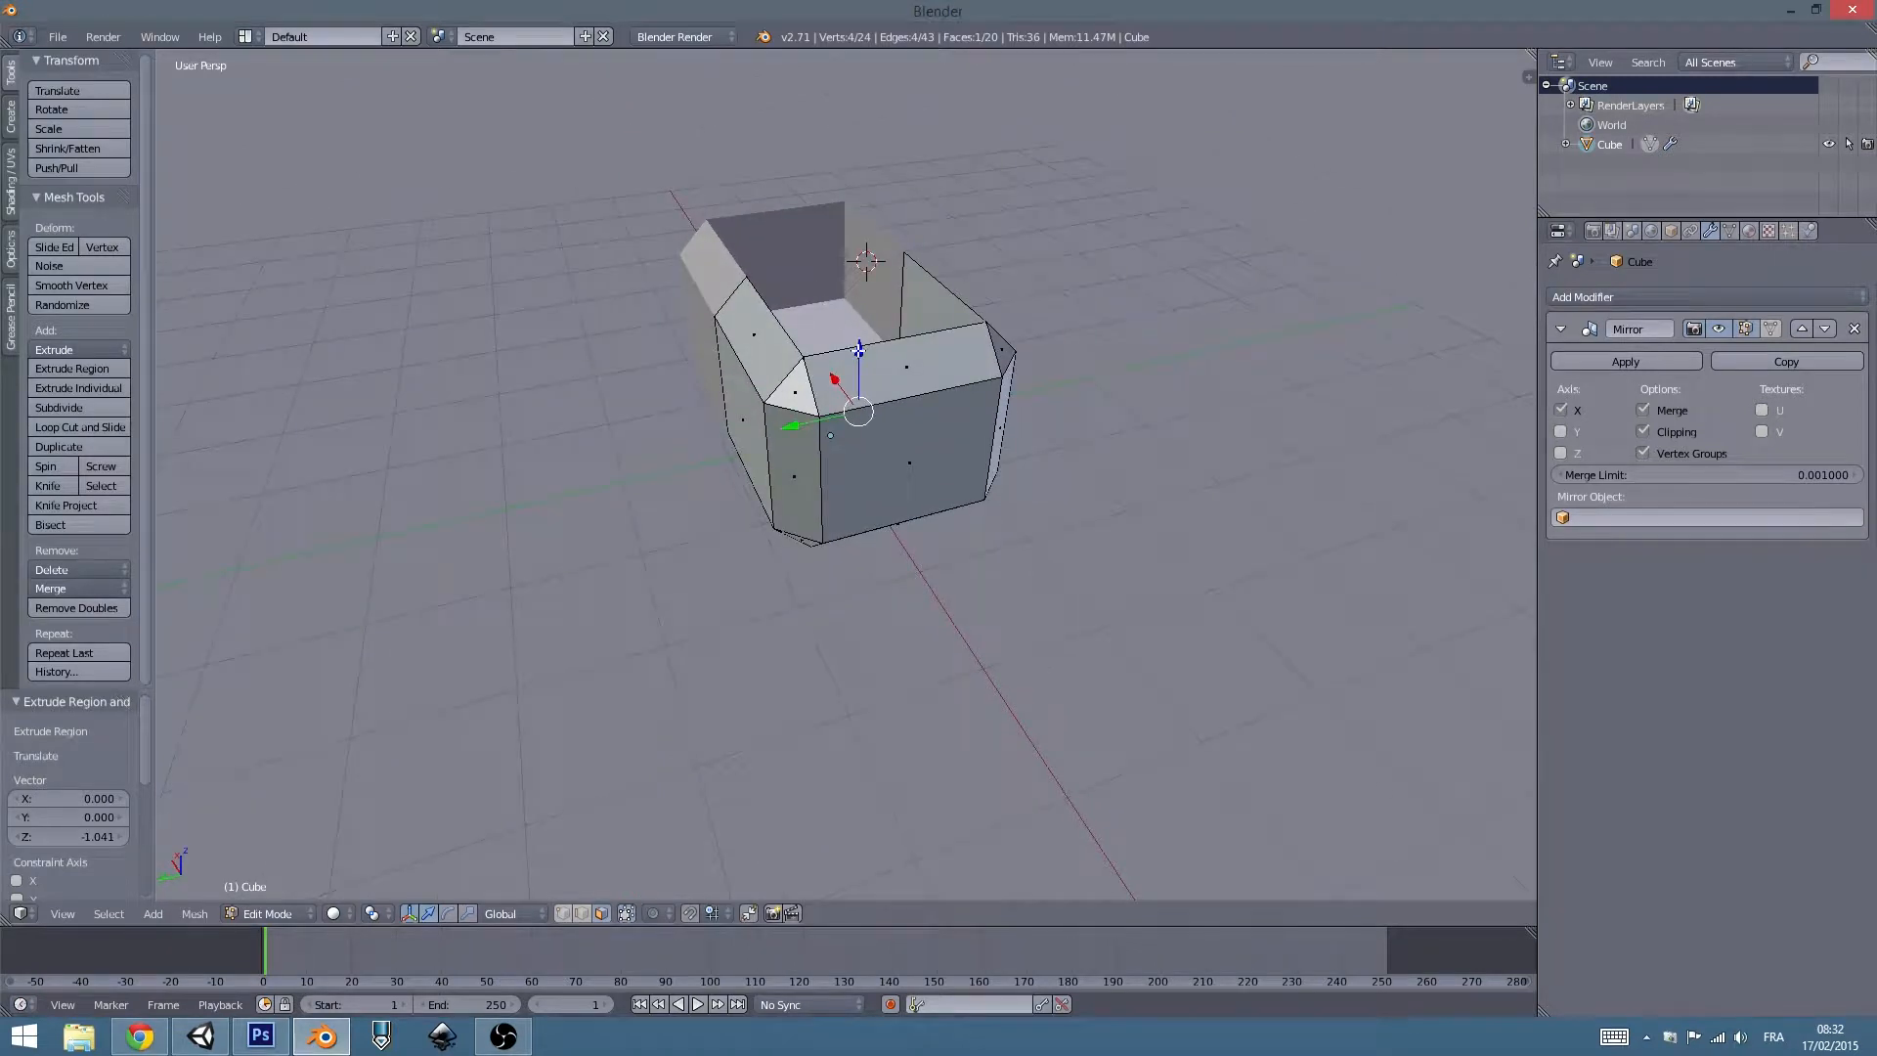
# Lower the cavity's floor by 0.1, and lower the inner rim edges until the rim is nearly flat.
pyautogui.moveTo(858, 350); pyautogui.dragTo(858, 359)
pyautogui.moveTo(852, 396); pyautogui.dragTo(944, 375, button='middle')
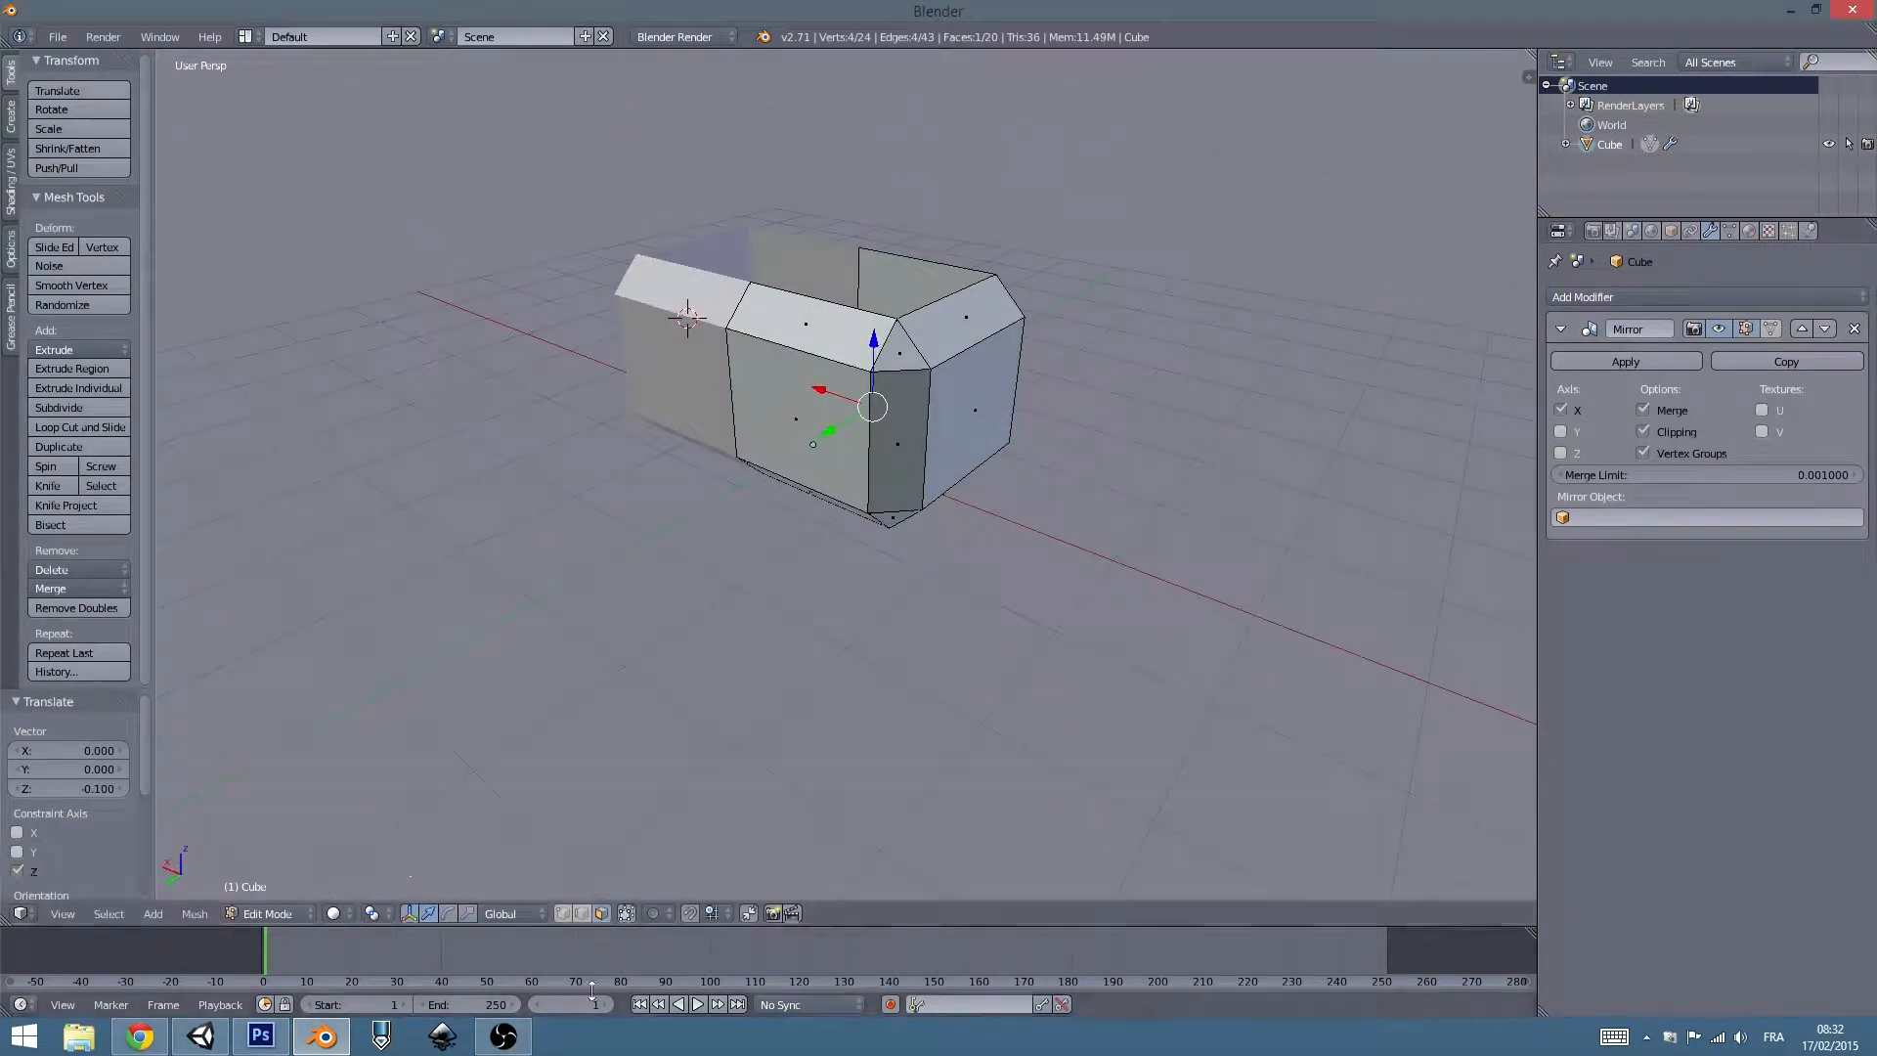
pyautogui.rightClick(815, 295)
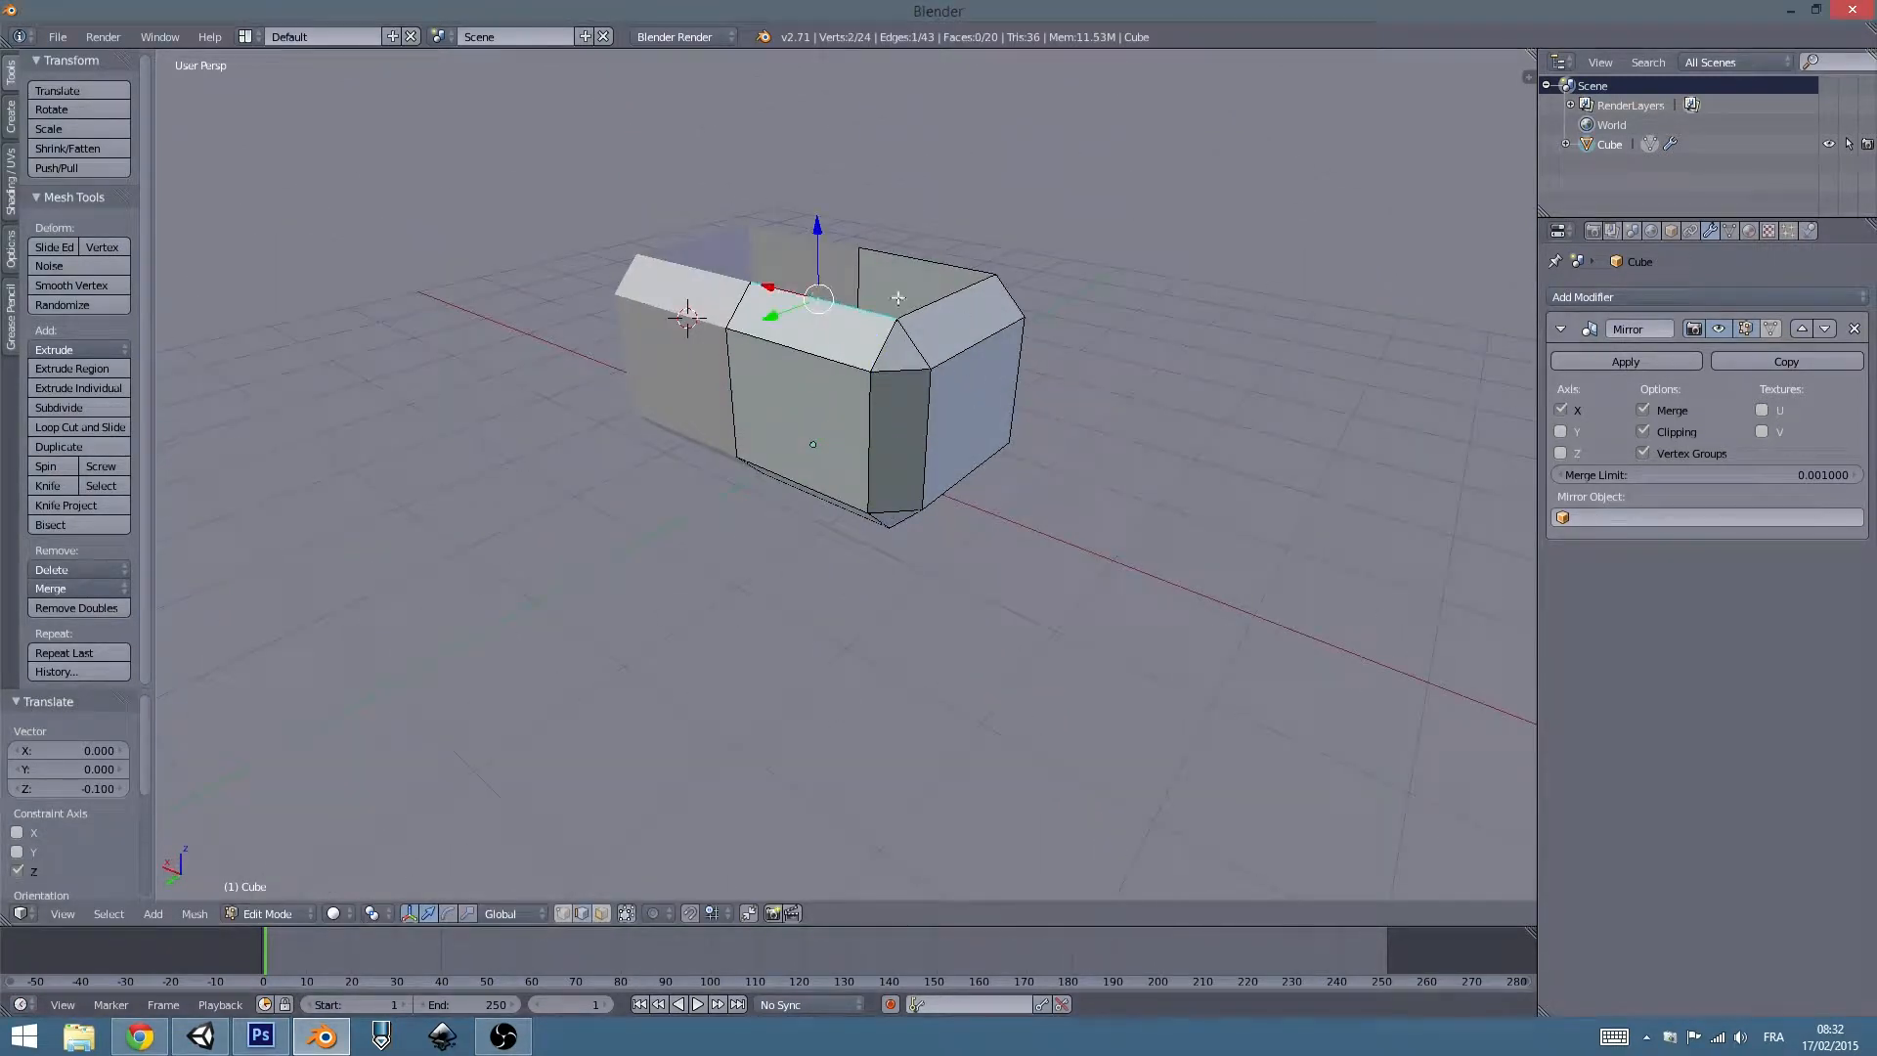
pyautogui.keyDown('shift'); pyautogui.rightClick(944, 300); pyautogui.keyUp('shift')
pyautogui.keyDown('shift'); pyautogui.rightClick(932, 261); pyautogui.keyUp('shift')
pyautogui.moveTo(878, 208); pyautogui.dragTo(877, 246)
pyautogui.moveTo(876, 358); pyautogui.dragTo(873, 500, button='middle')
pyautogui.press('Tab')
pyautogui.moveTo(464, 894); pyautogui.dragTo(842, 381, button='middle')
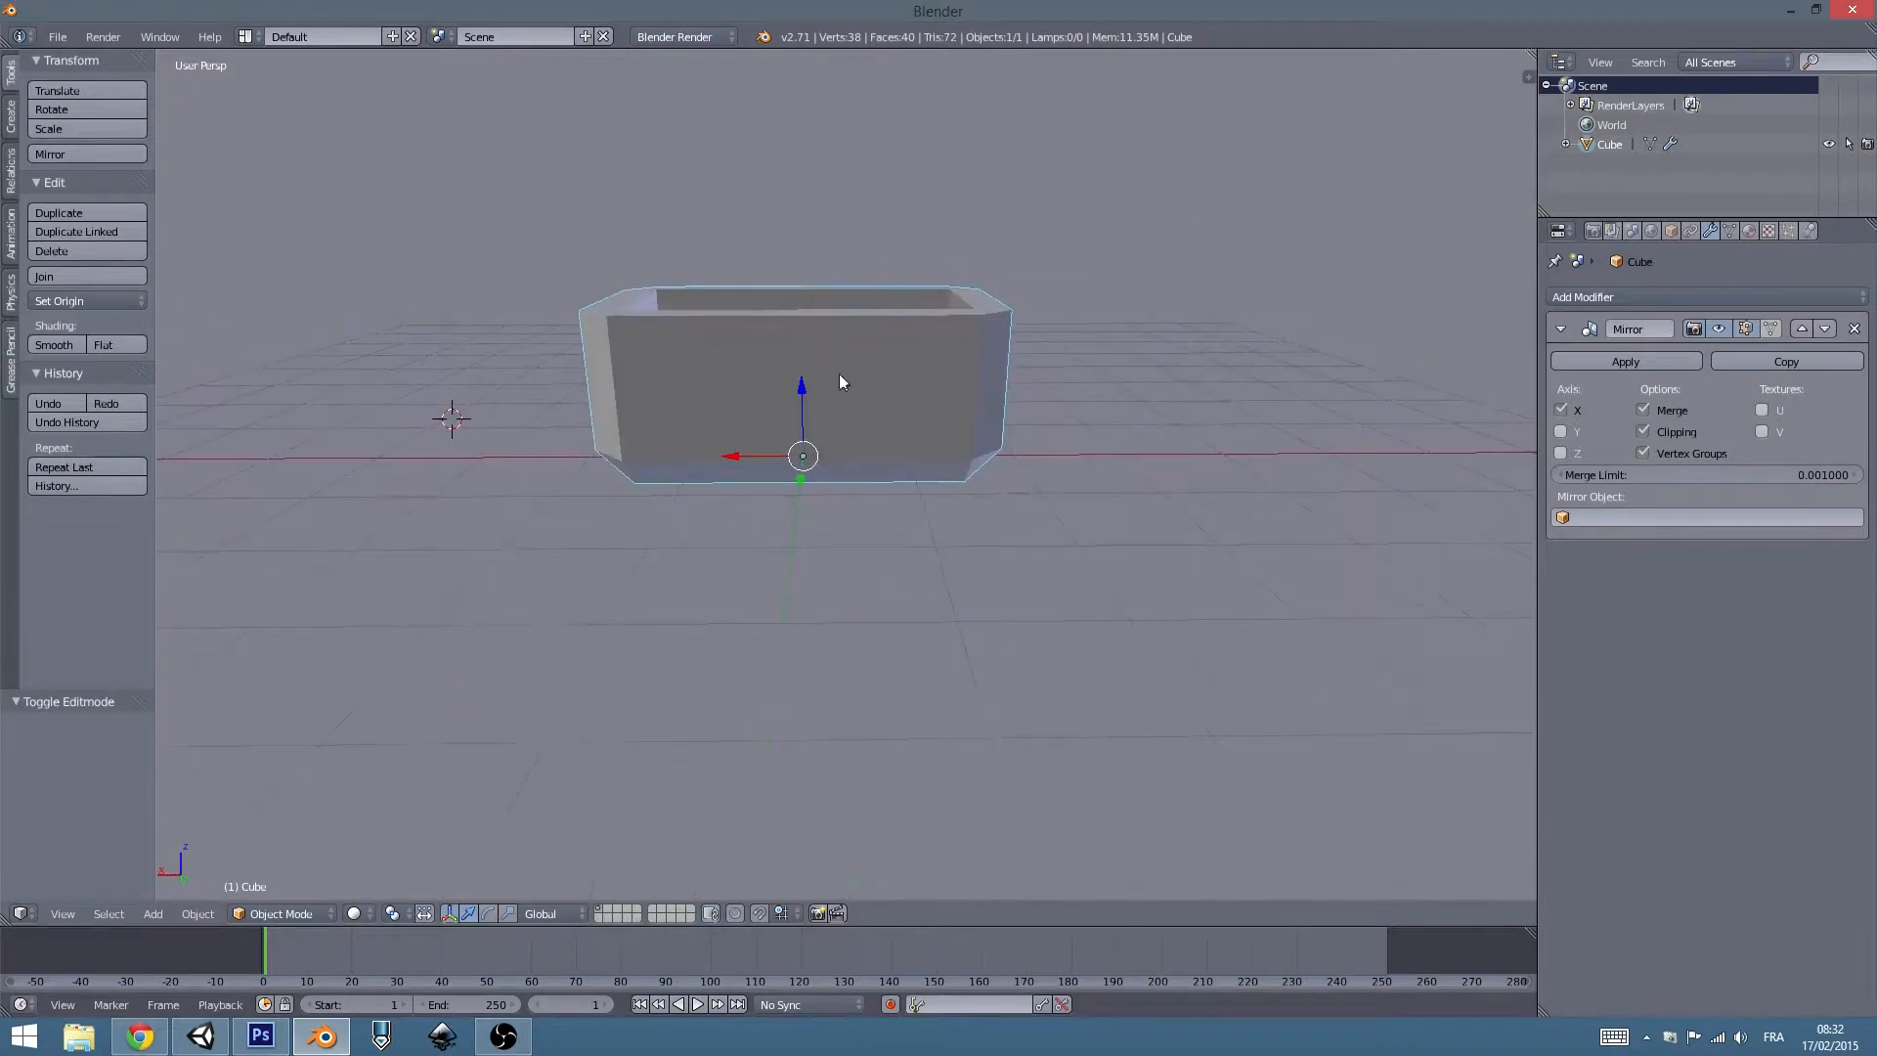
# Add a horizontal loop cut around the body's outer walls, slid upward by about 0.24.
pyautogui.press('Tab')
pyautogui.moveTo(890, 389); pyautogui.dragTo(845, 391, button='middle')
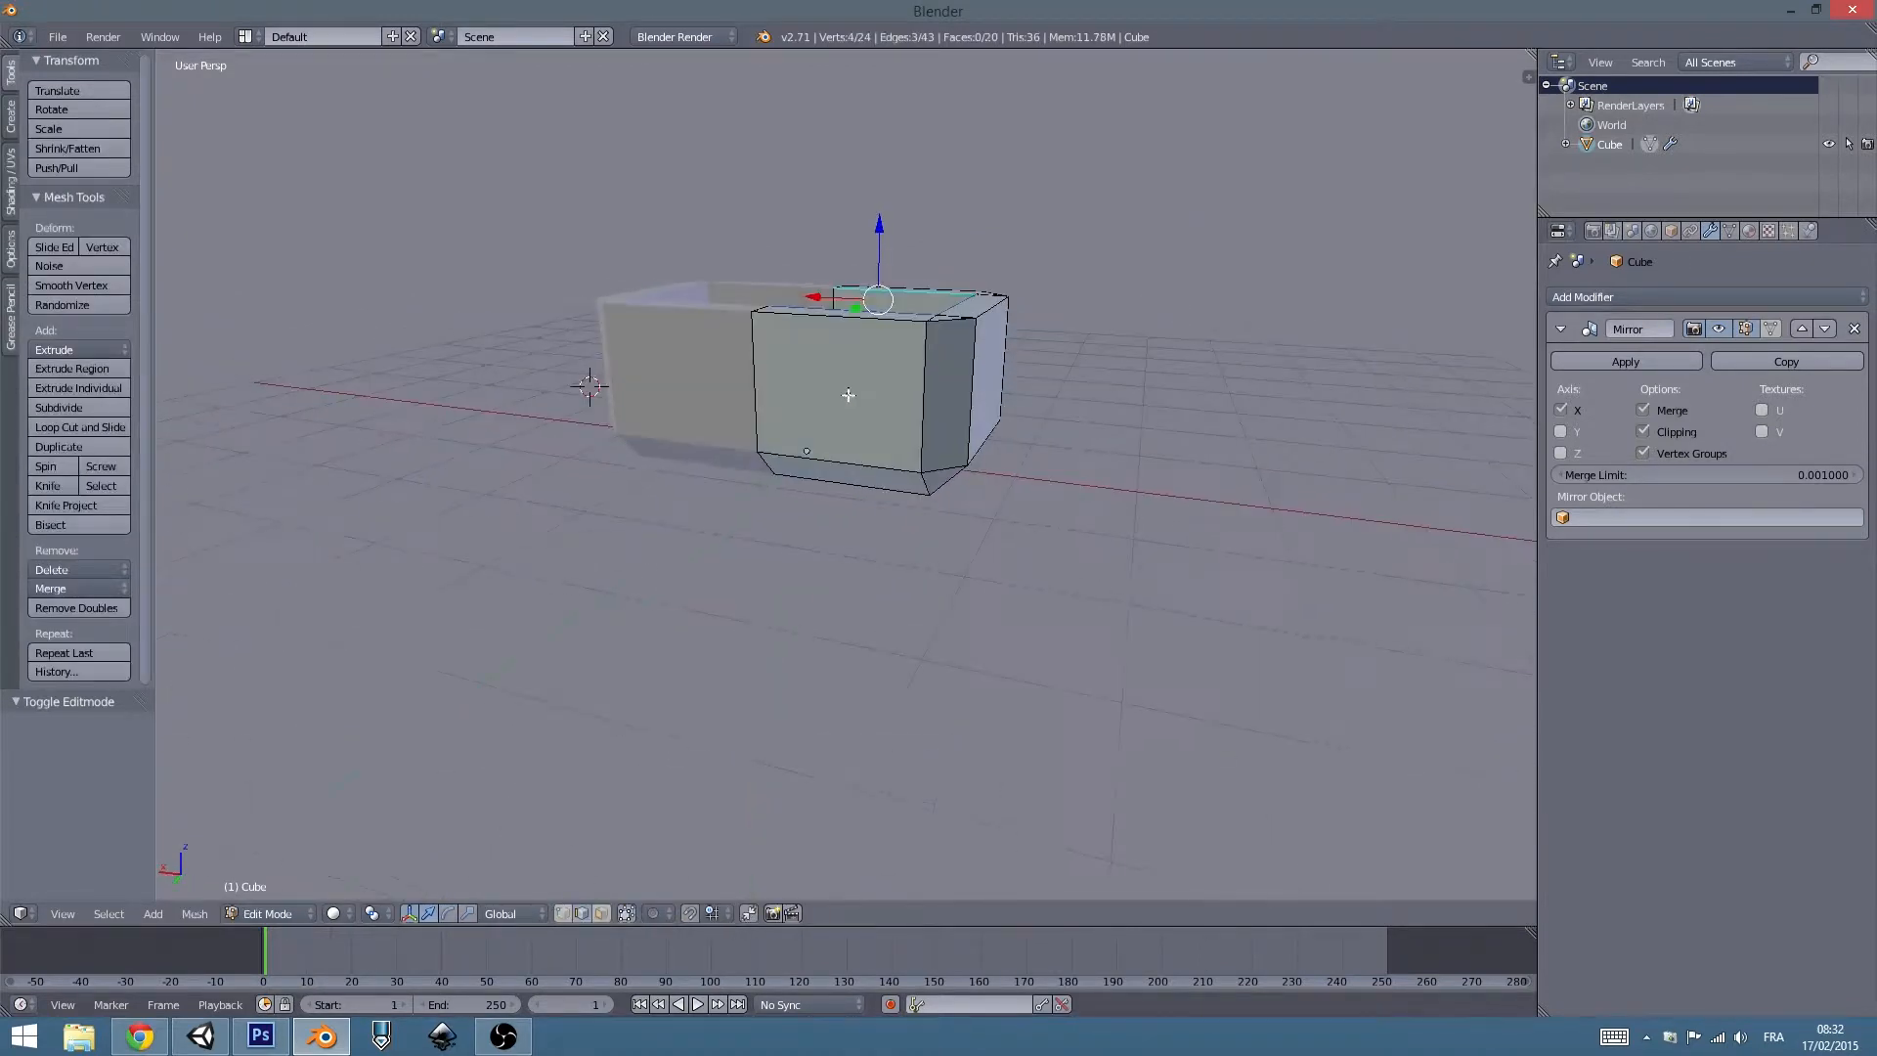
pyautogui.hotkey('ctrl', 'r')
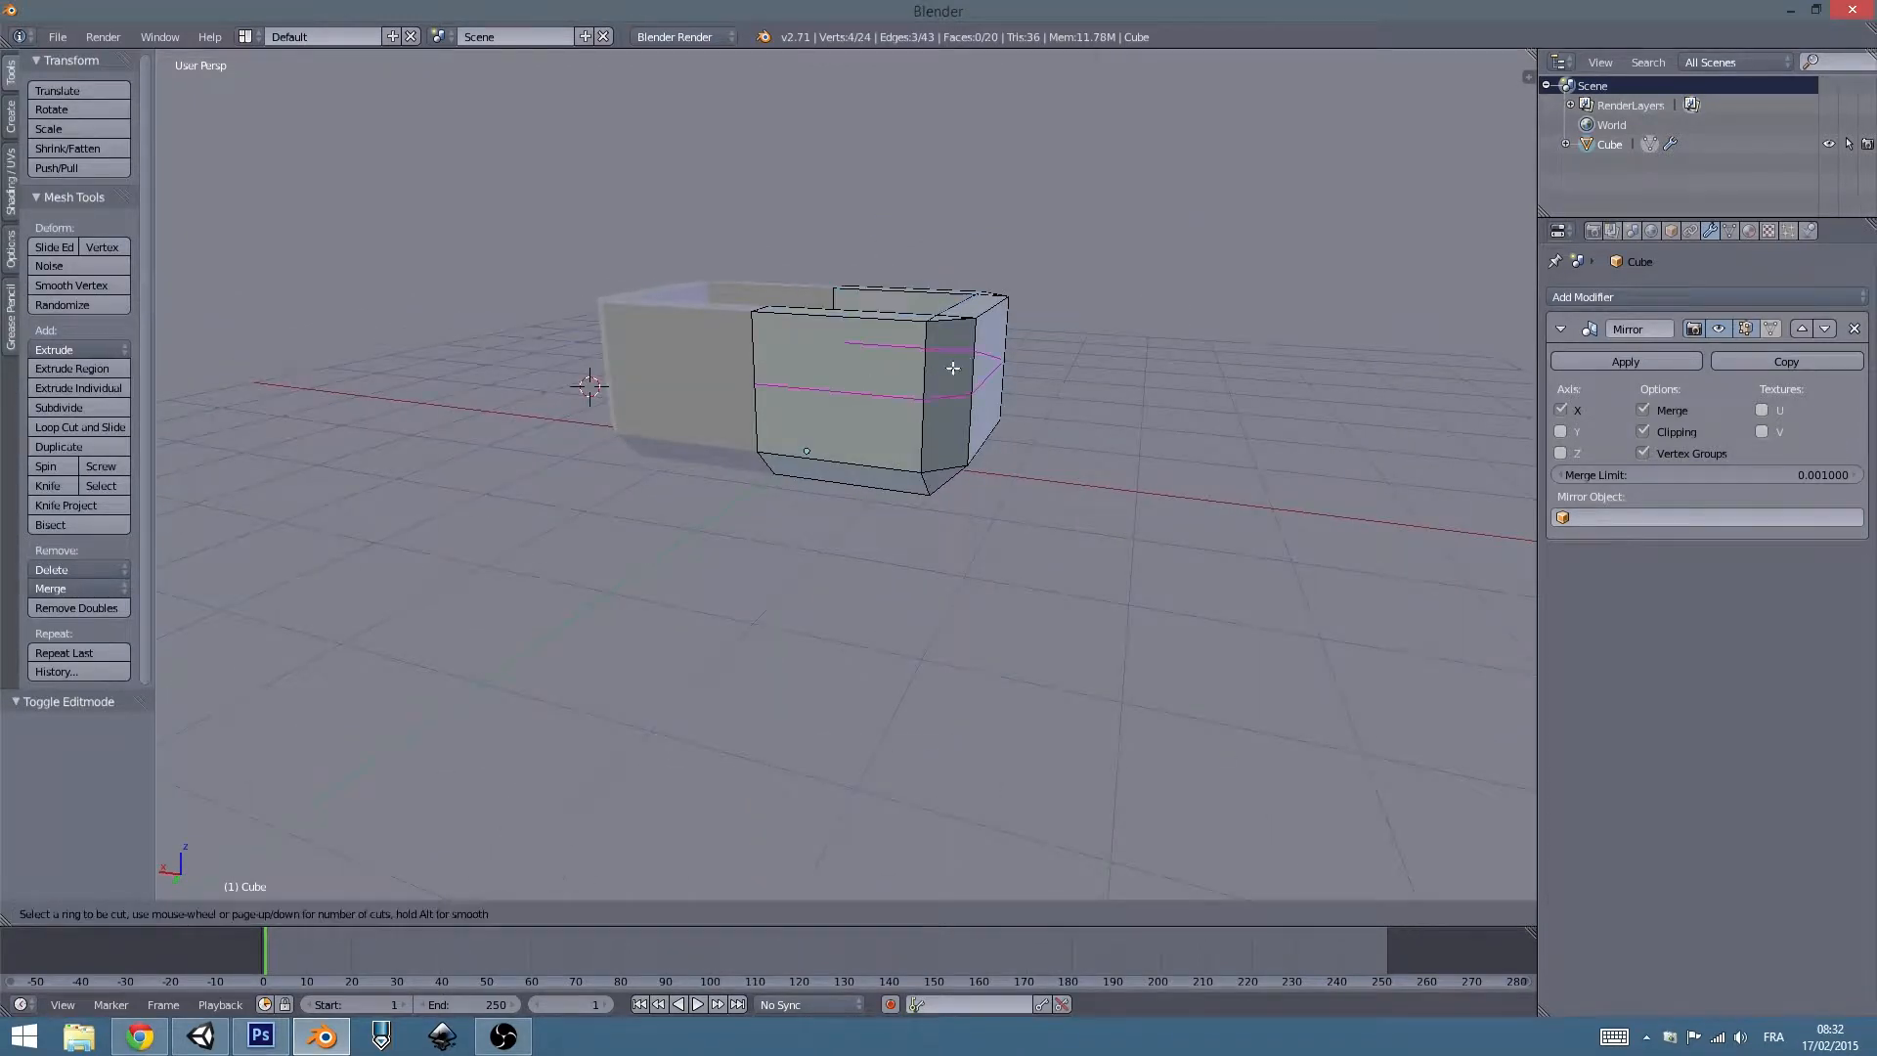
pyautogui.click(964, 364)
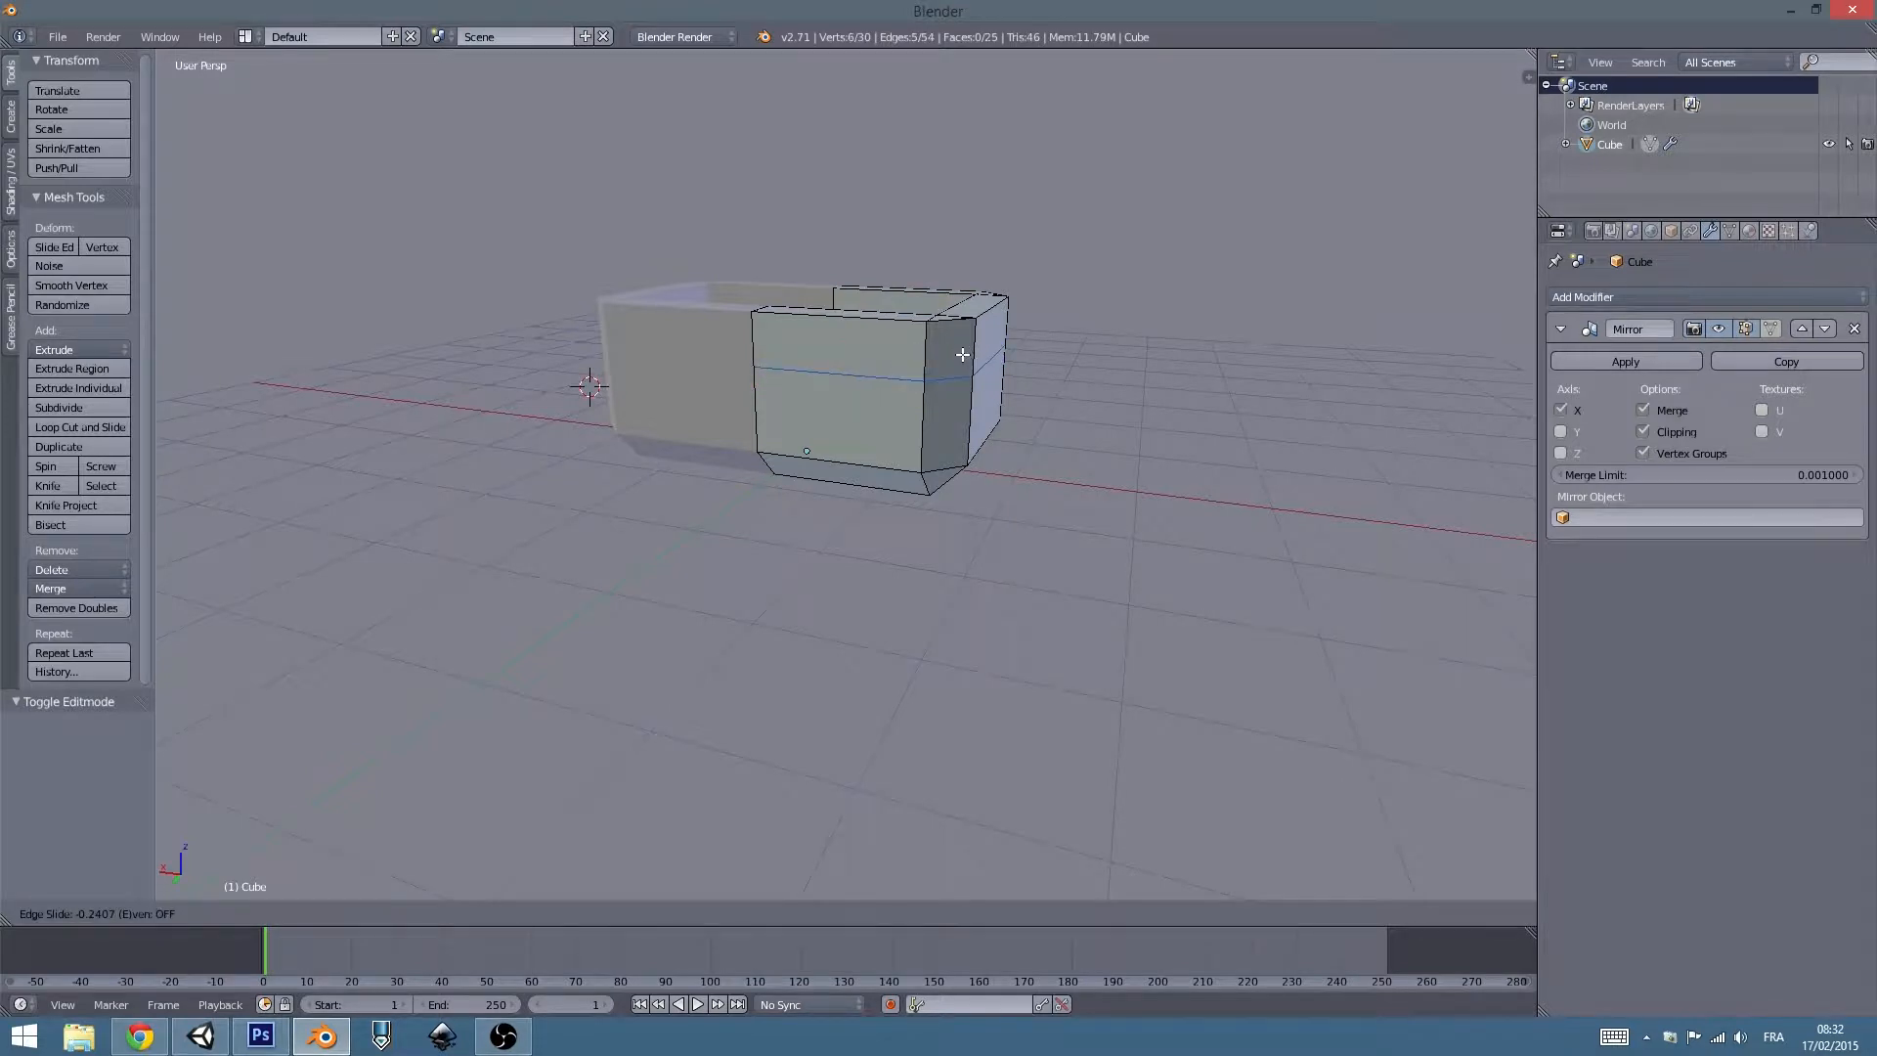
pyautogui.click(962, 354)
# Select the five upper outer wall faces above the loop cut and extrude them about 0.083 outward as a rim band.
pyautogui.click(602, 913)
pyautogui.rightClick(862, 360)
pyautogui.keyDown('shift'); pyautogui.rightClick(945, 346); pyautogui.keyUp('shift')
pyautogui.keyDown('shift'); pyautogui.rightClick(999, 336); pyautogui.keyUp('shift')
pyautogui.moveTo(998, 342); pyautogui.dragTo(736, 375, button='middle')
pyautogui.keyDown('shift'); pyautogui.rightClick(817, 408); pyautogui.keyUp('shift')
pyautogui.keyDown('shift'); pyautogui.rightClick(868, 400); pyautogui.keyUp('shift')
pyautogui.moveTo(823, 479); pyautogui.dragTo(837, 476, button='middle')
pyautogui.press('e')
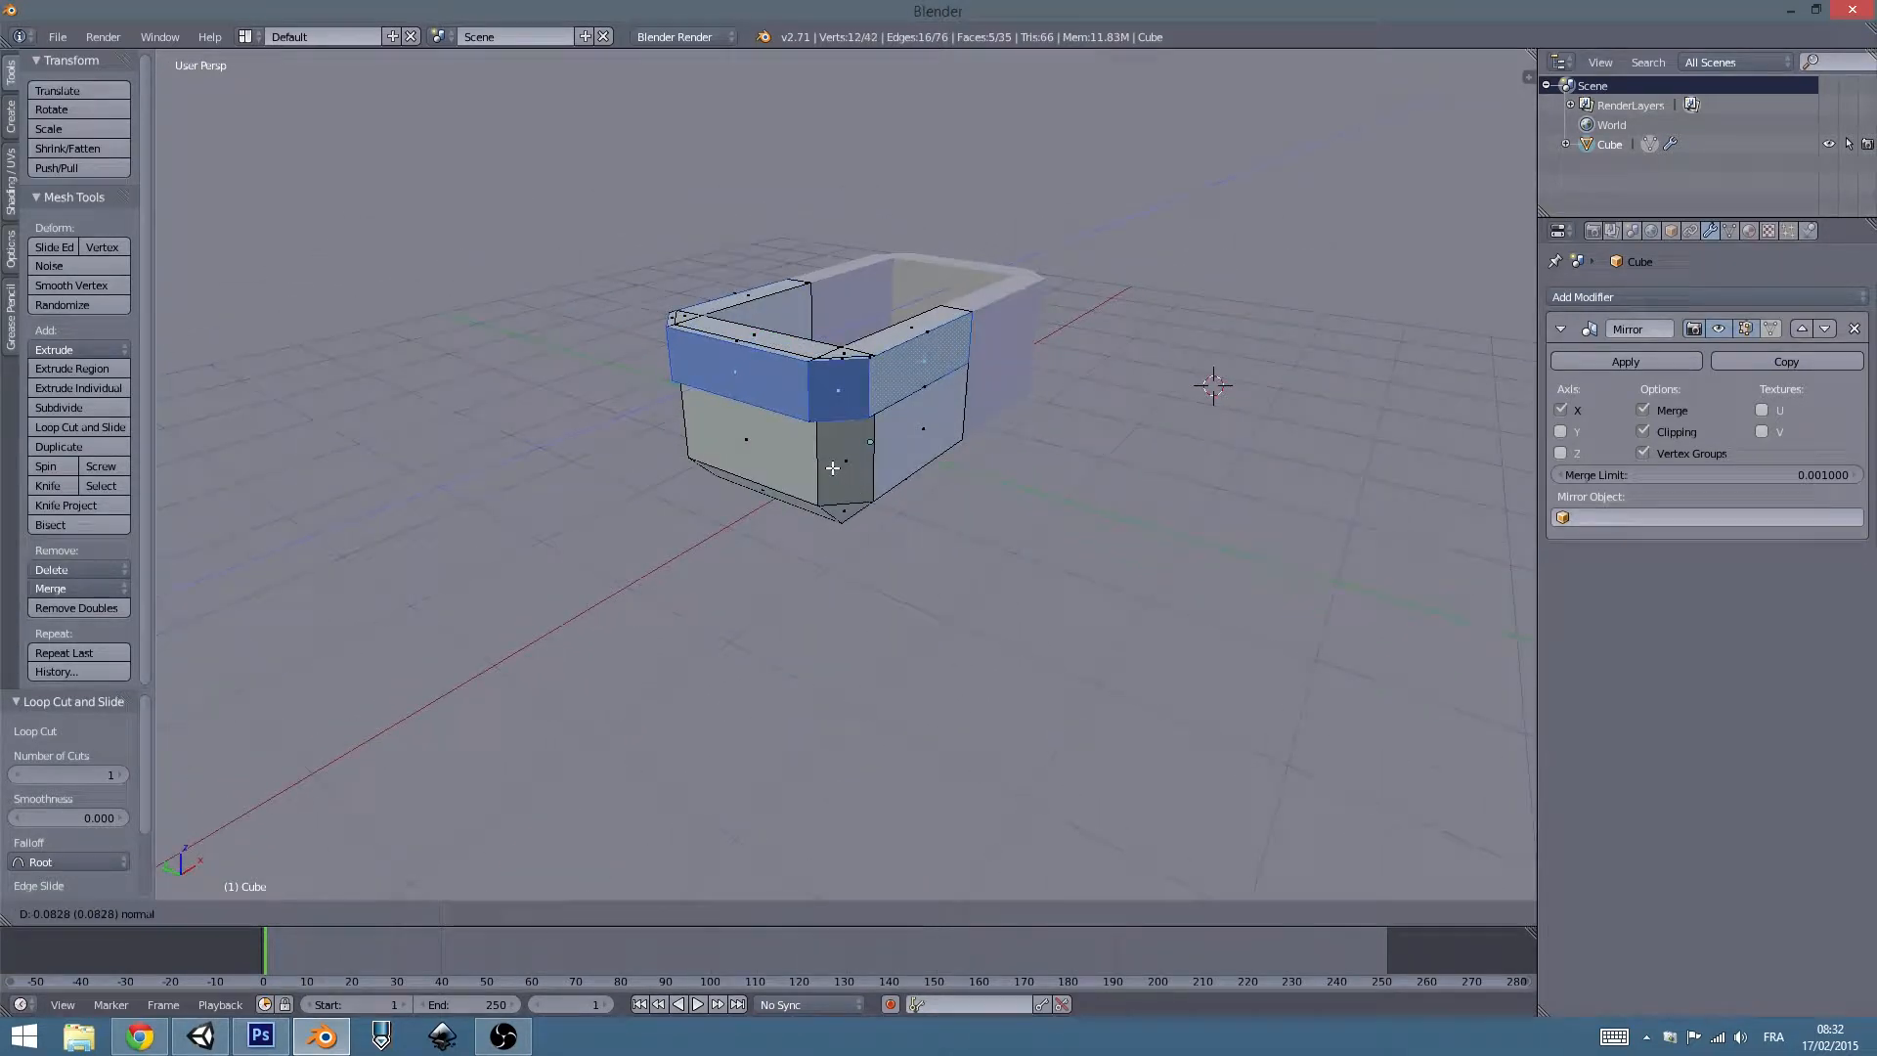
pyautogui.click(832, 468)
# Scale the rim band's faces to about 1.08 along Y so the long sides protrude too.
pyautogui.moveTo(835, 481); pyautogui.dragTo(891, 524, button='middle')
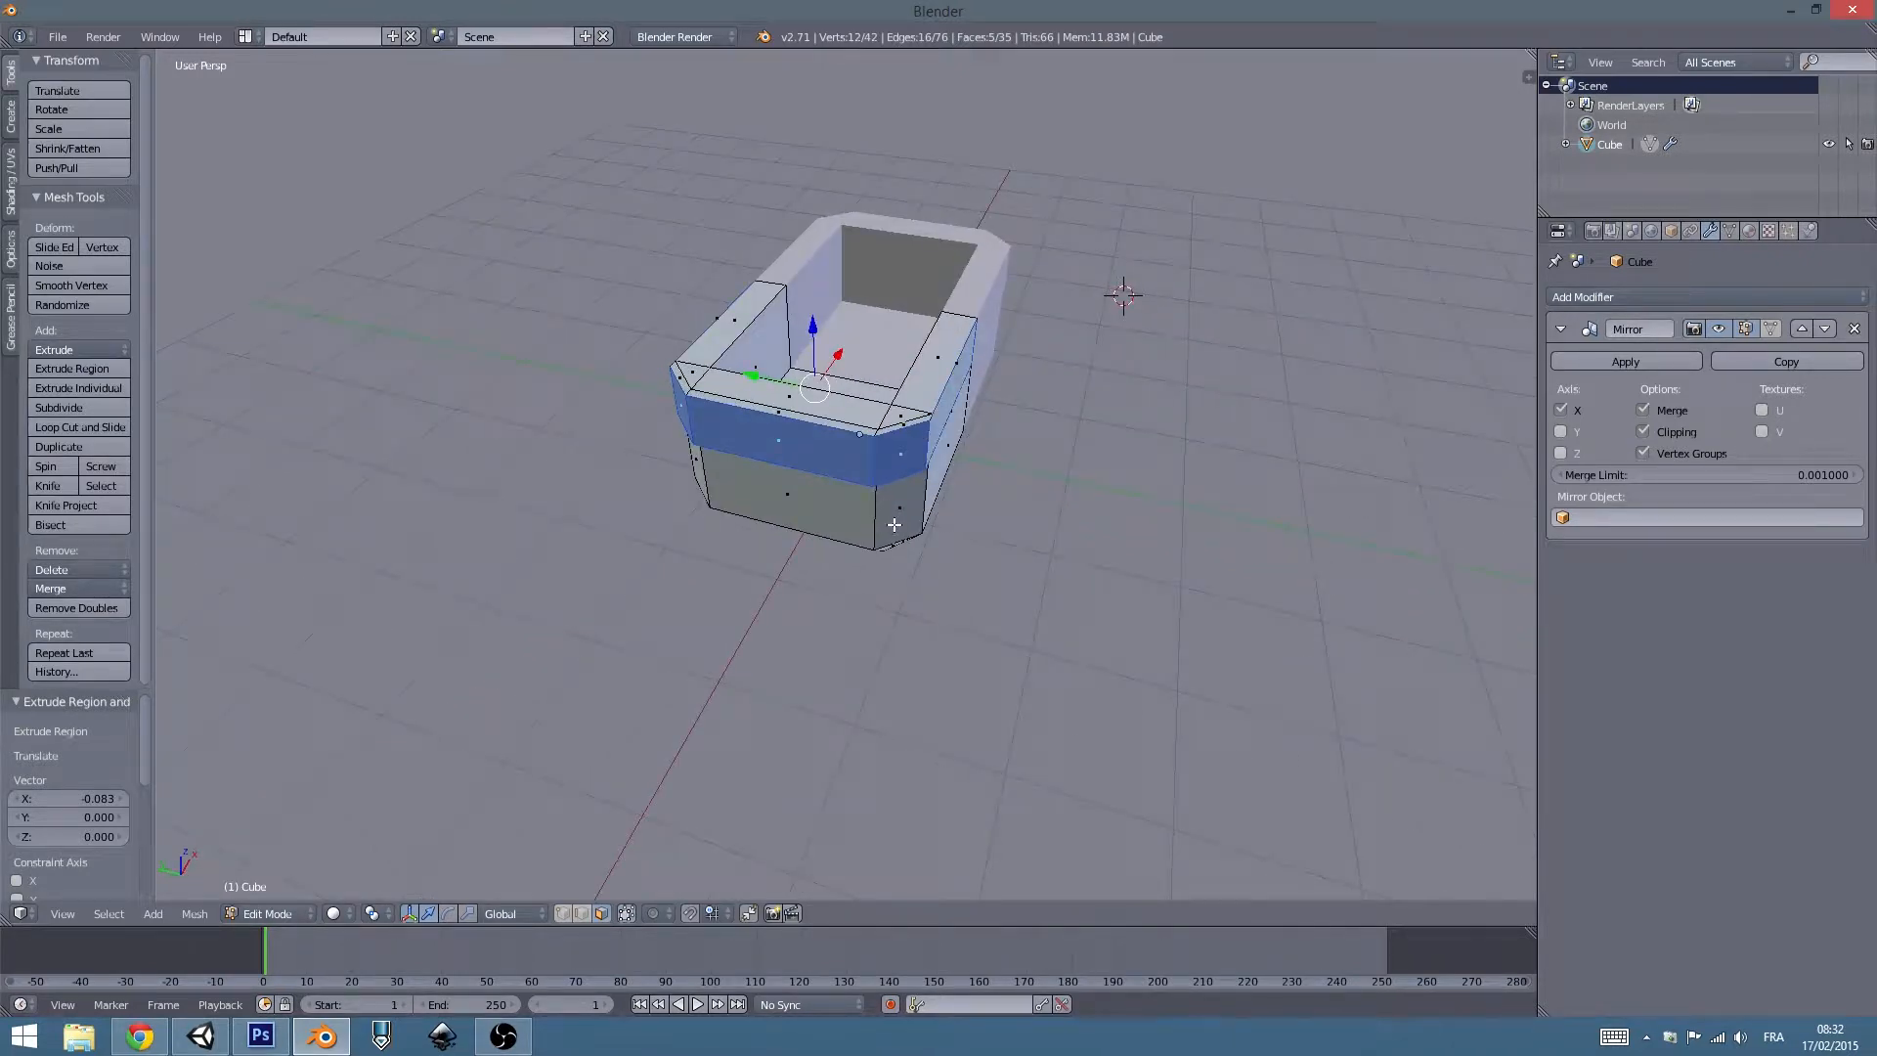
pyautogui.press('s')
pyautogui.press('y')
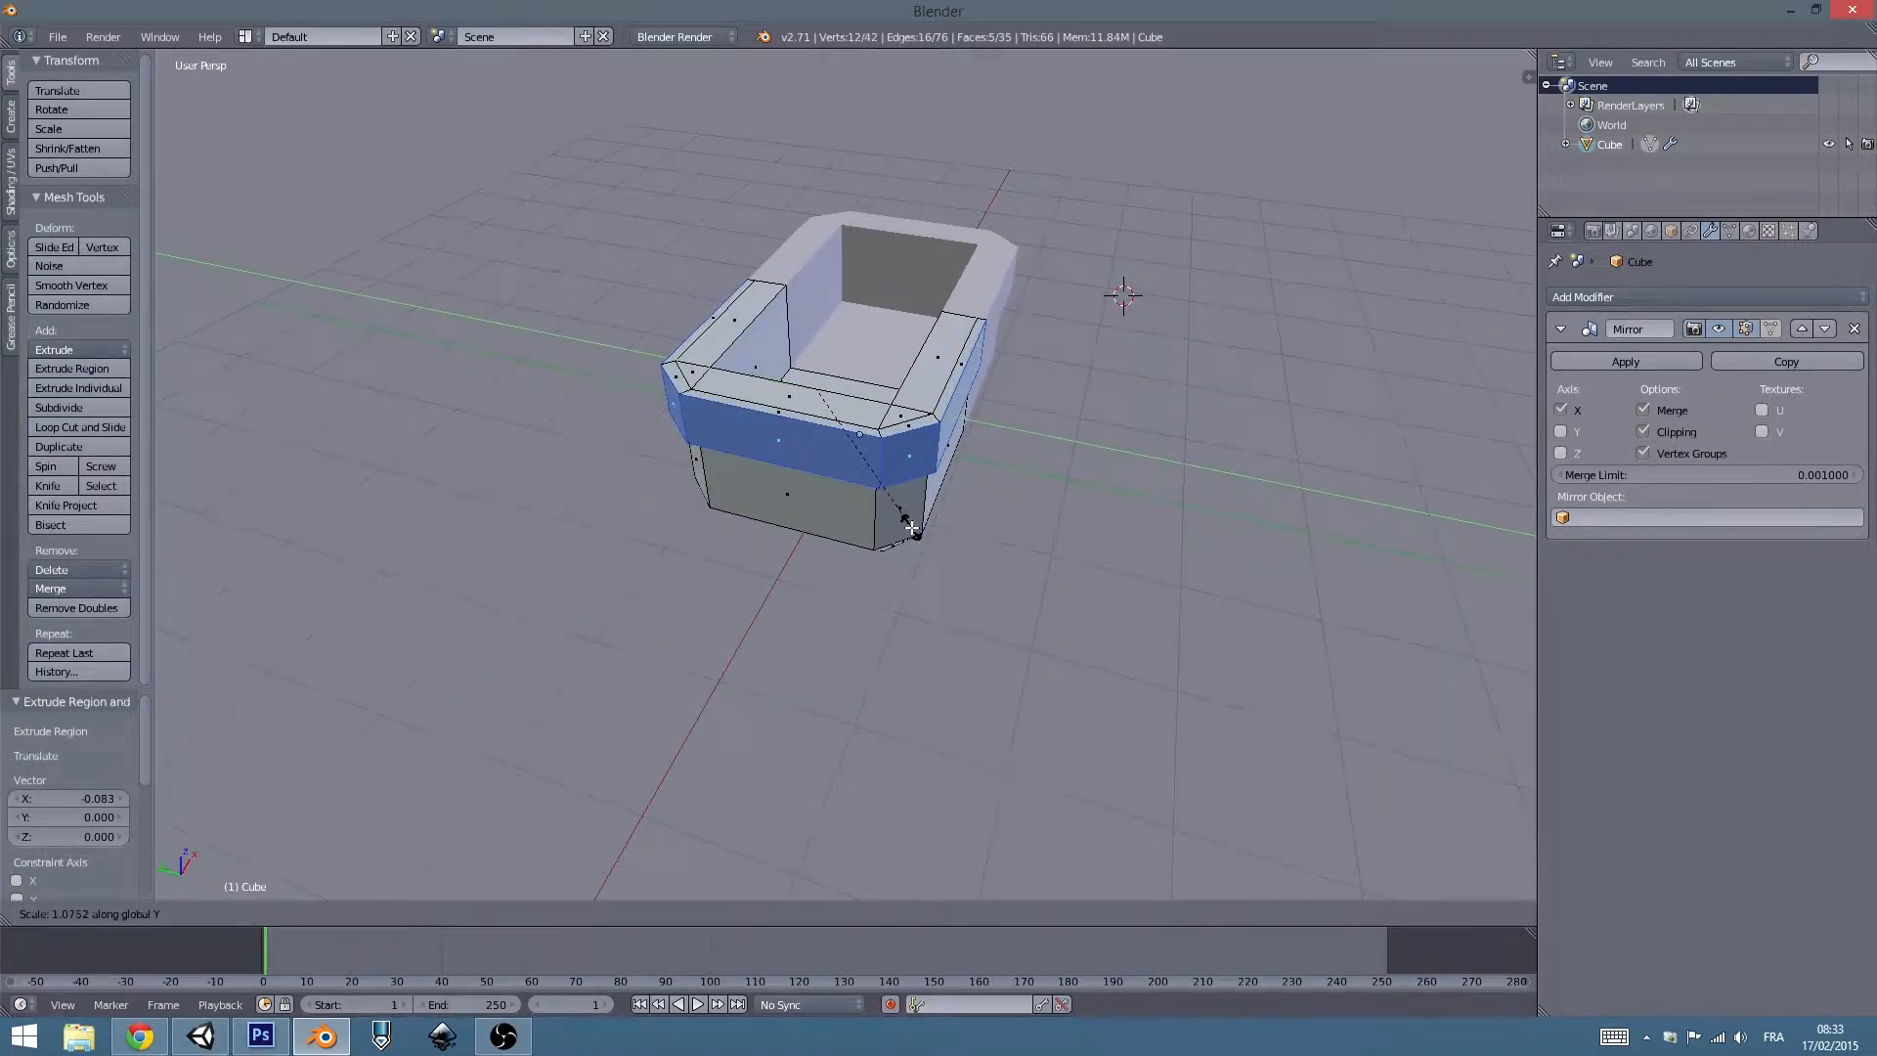
pyautogui.click(914, 533)
pyautogui.press('Tab')
pyautogui.moveTo(1017, 573); pyautogui.dragTo(850, 516, button='middle')
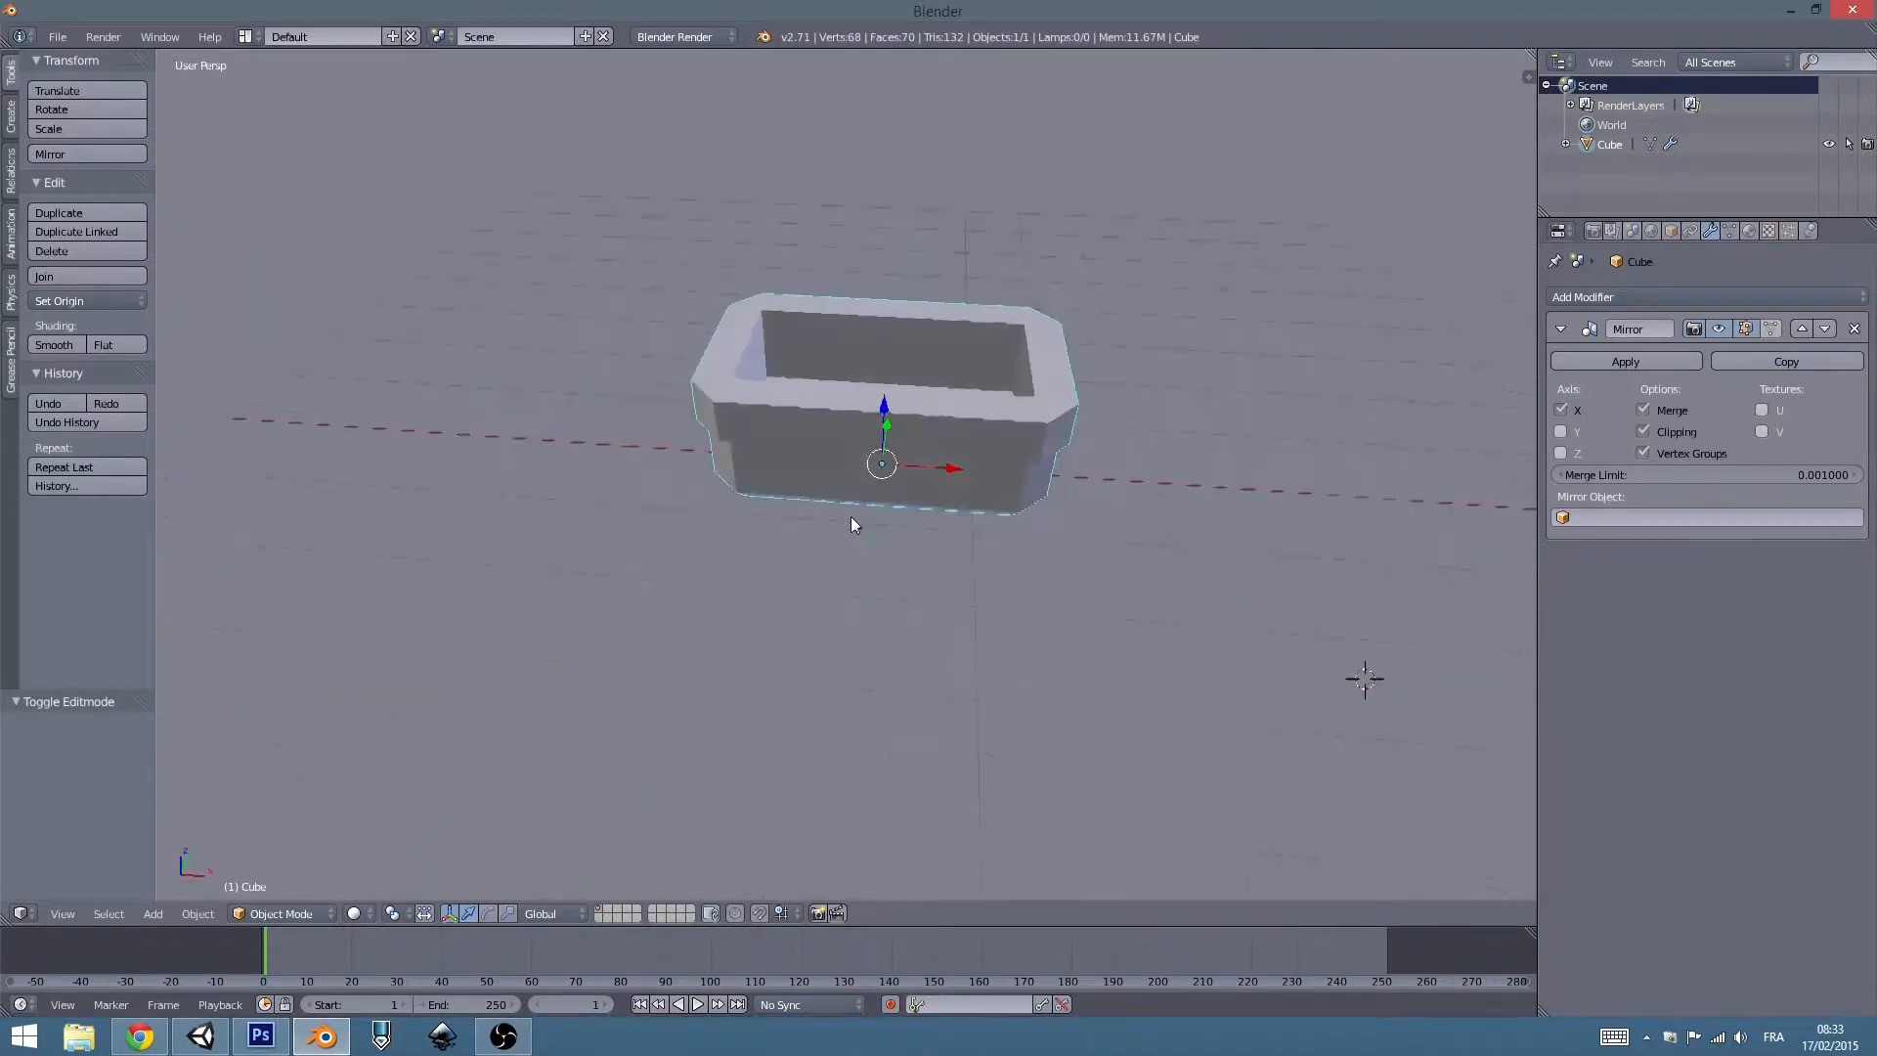
# Scale the rim band's selected outer faces to 0.599 along Z to taper the band's edges.
pyautogui.press('Tab')
pyautogui.moveTo(807, 451); pyautogui.dragTo(783, 631, button='middle')
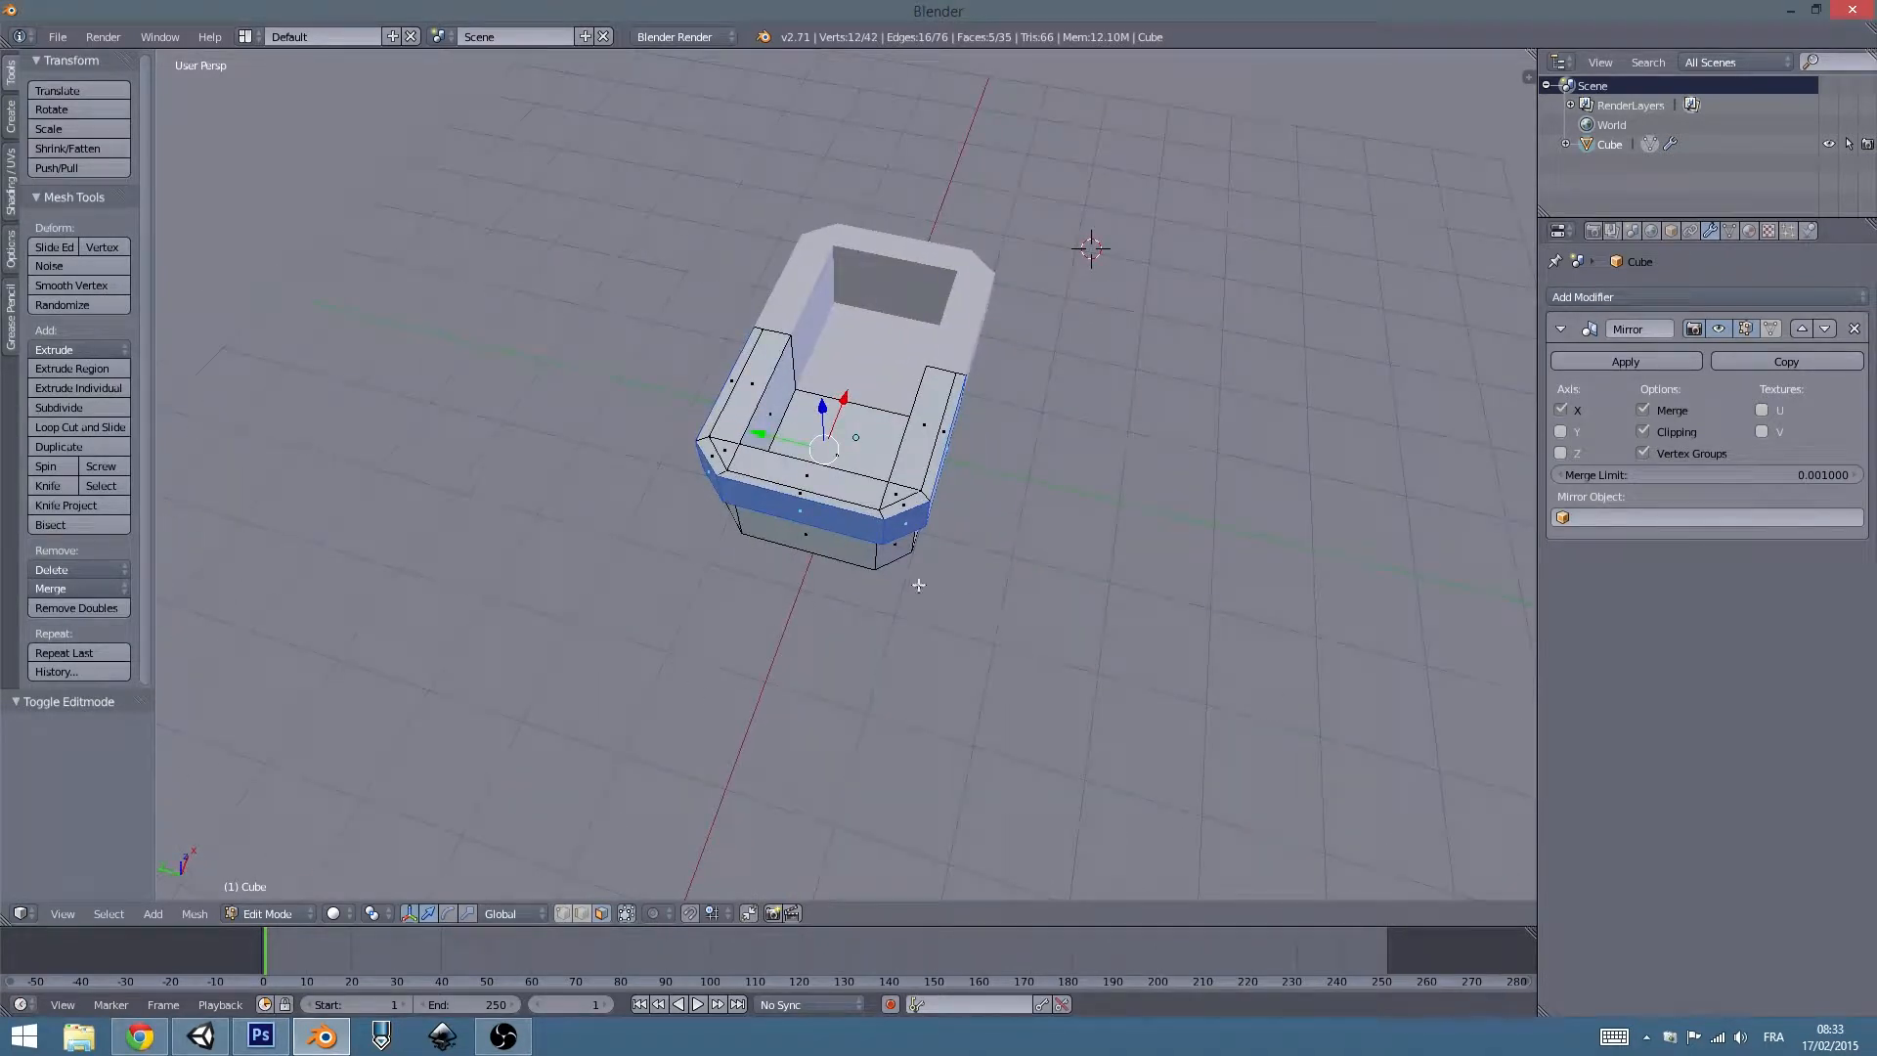
pyautogui.moveTo(912, 553); pyautogui.dragTo(933, 475, button='middle')
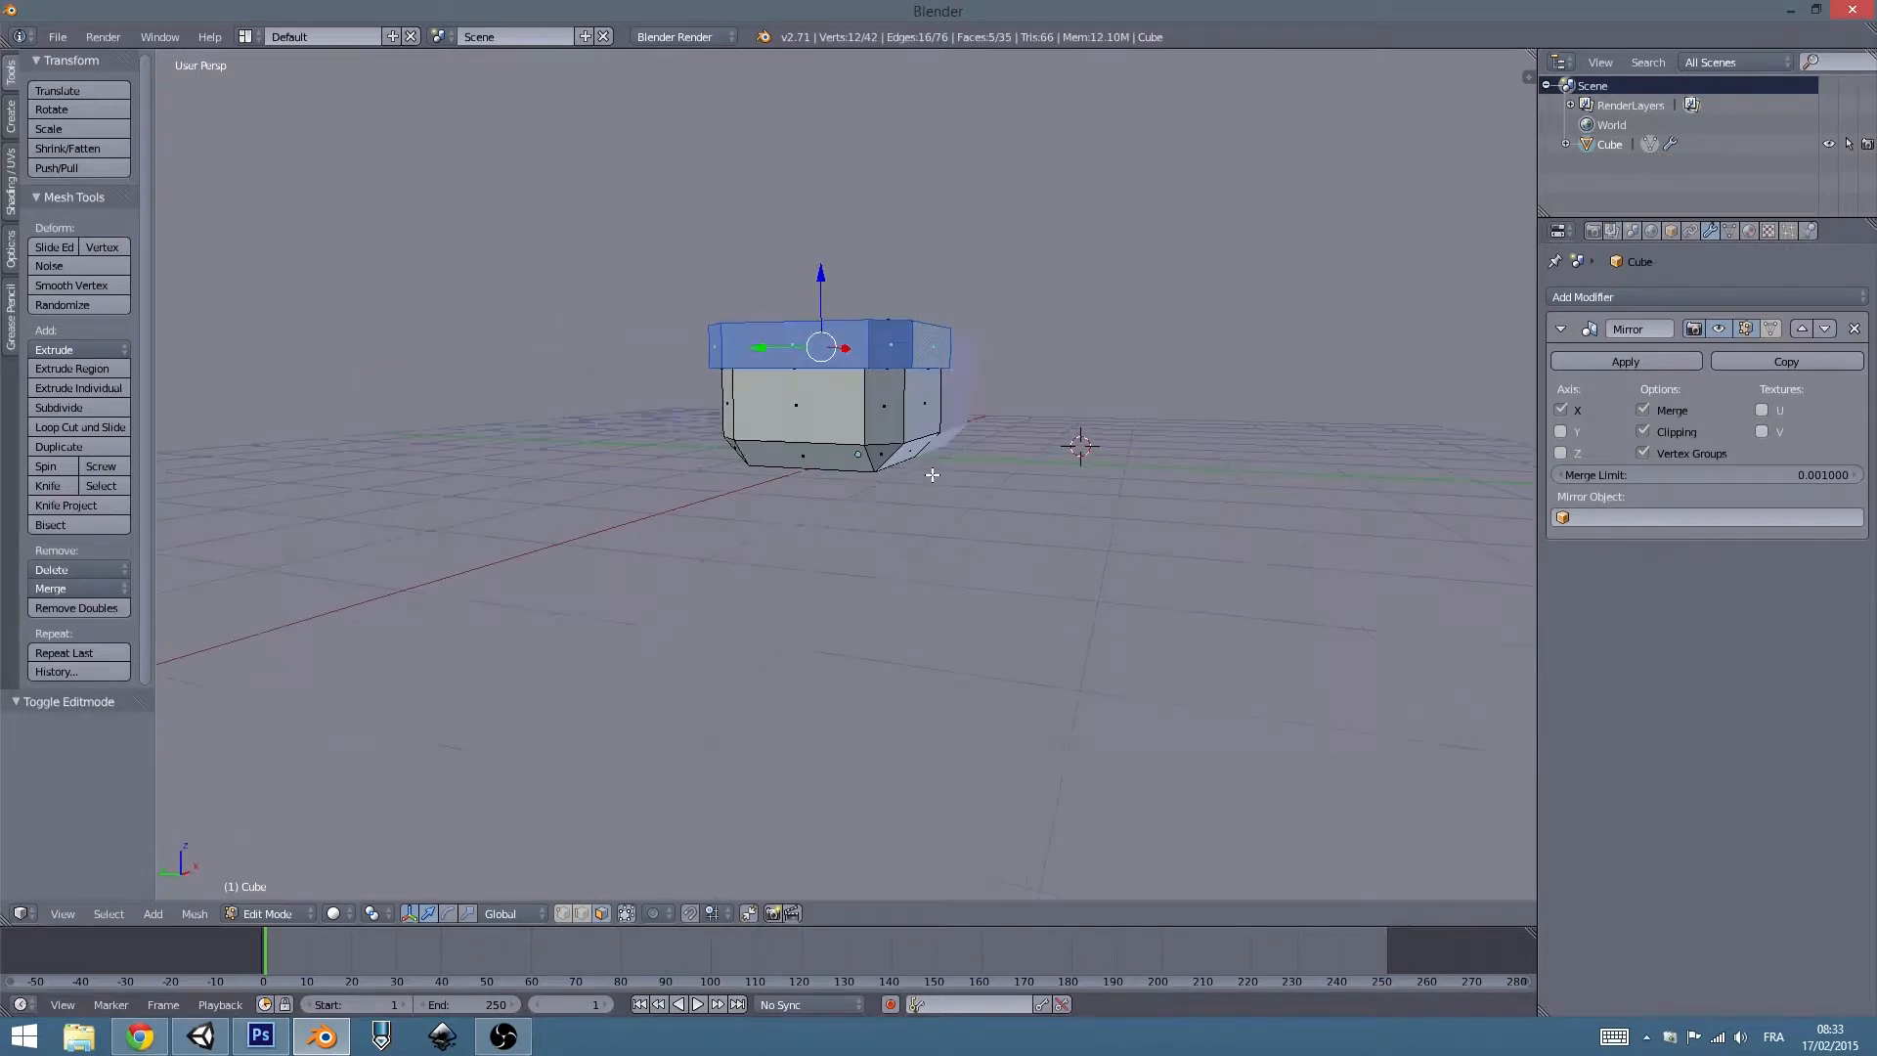
pyautogui.press('s')
pyautogui.press('z')
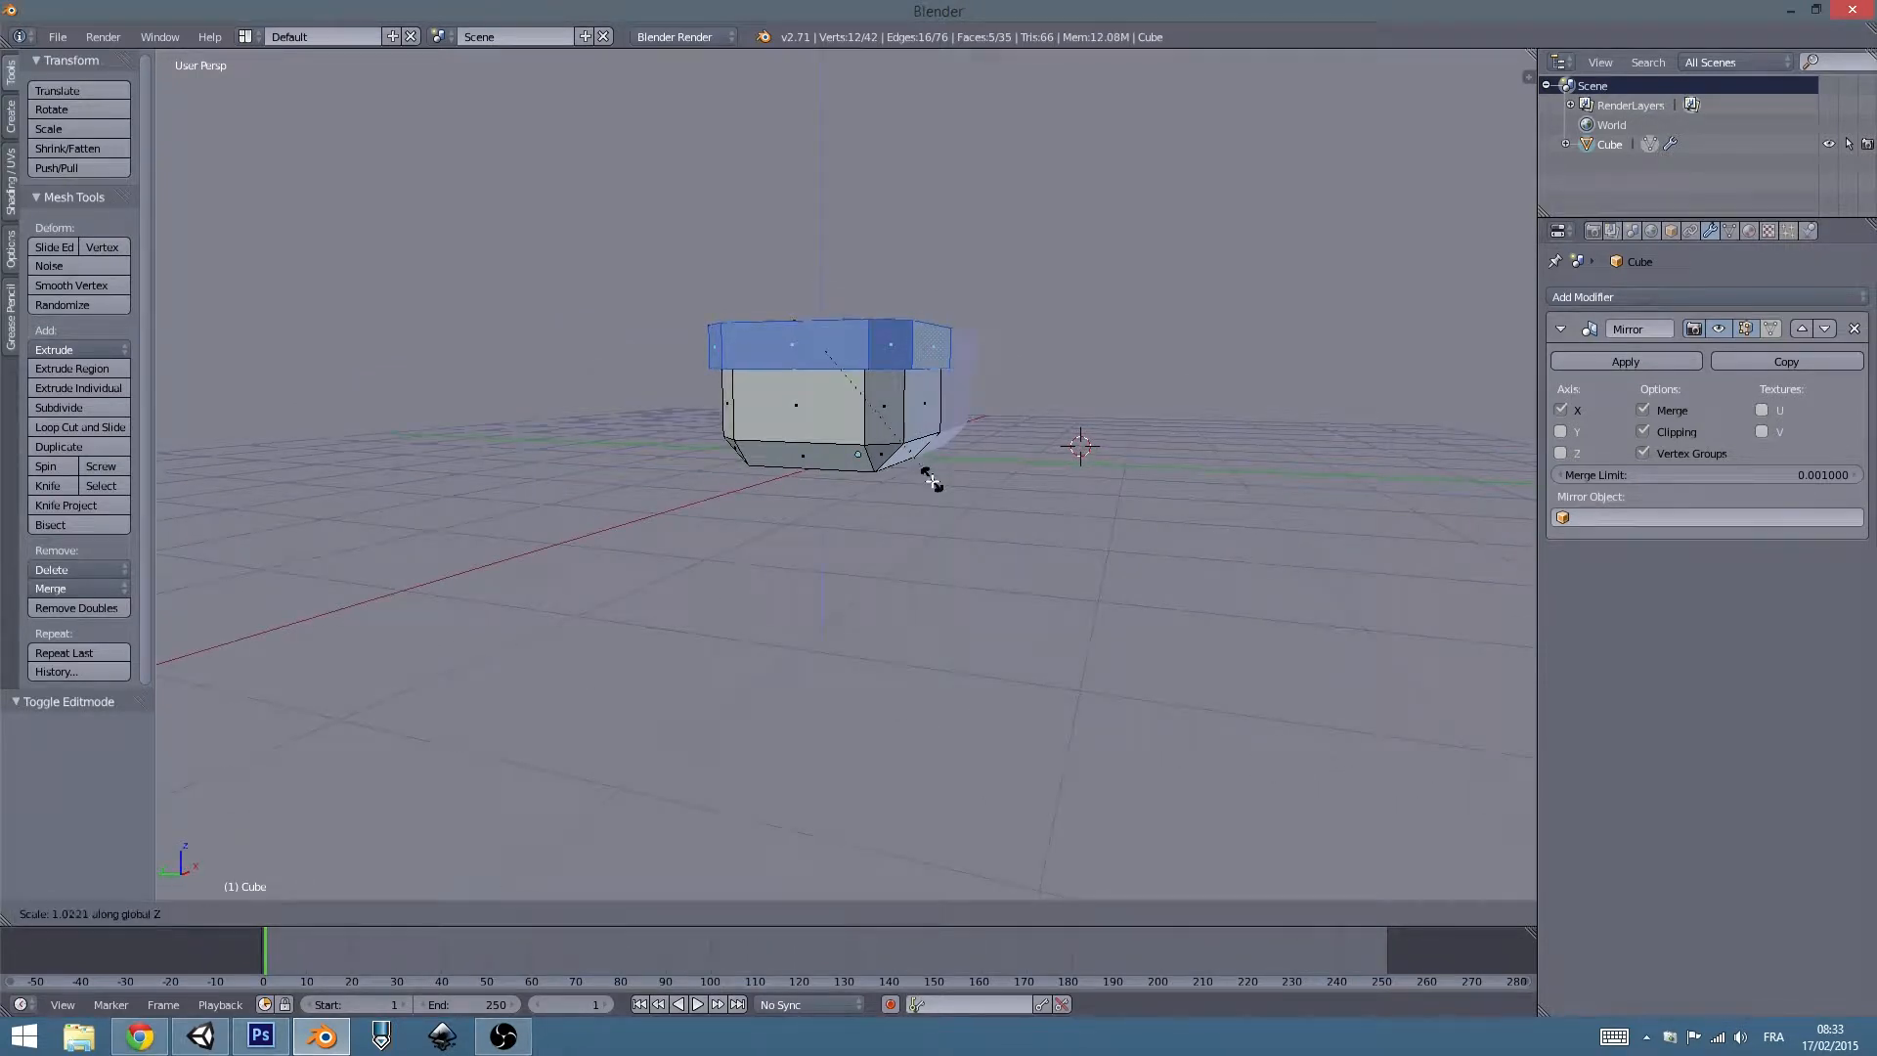
pyautogui.click(894, 411)
# Scale the rim band's outer faces uniformly to 0.962, and once more to 0.974 along X.
pyautogui.moveTo(901, 416); pyautogui.dragTo(965, 591, button='middle')
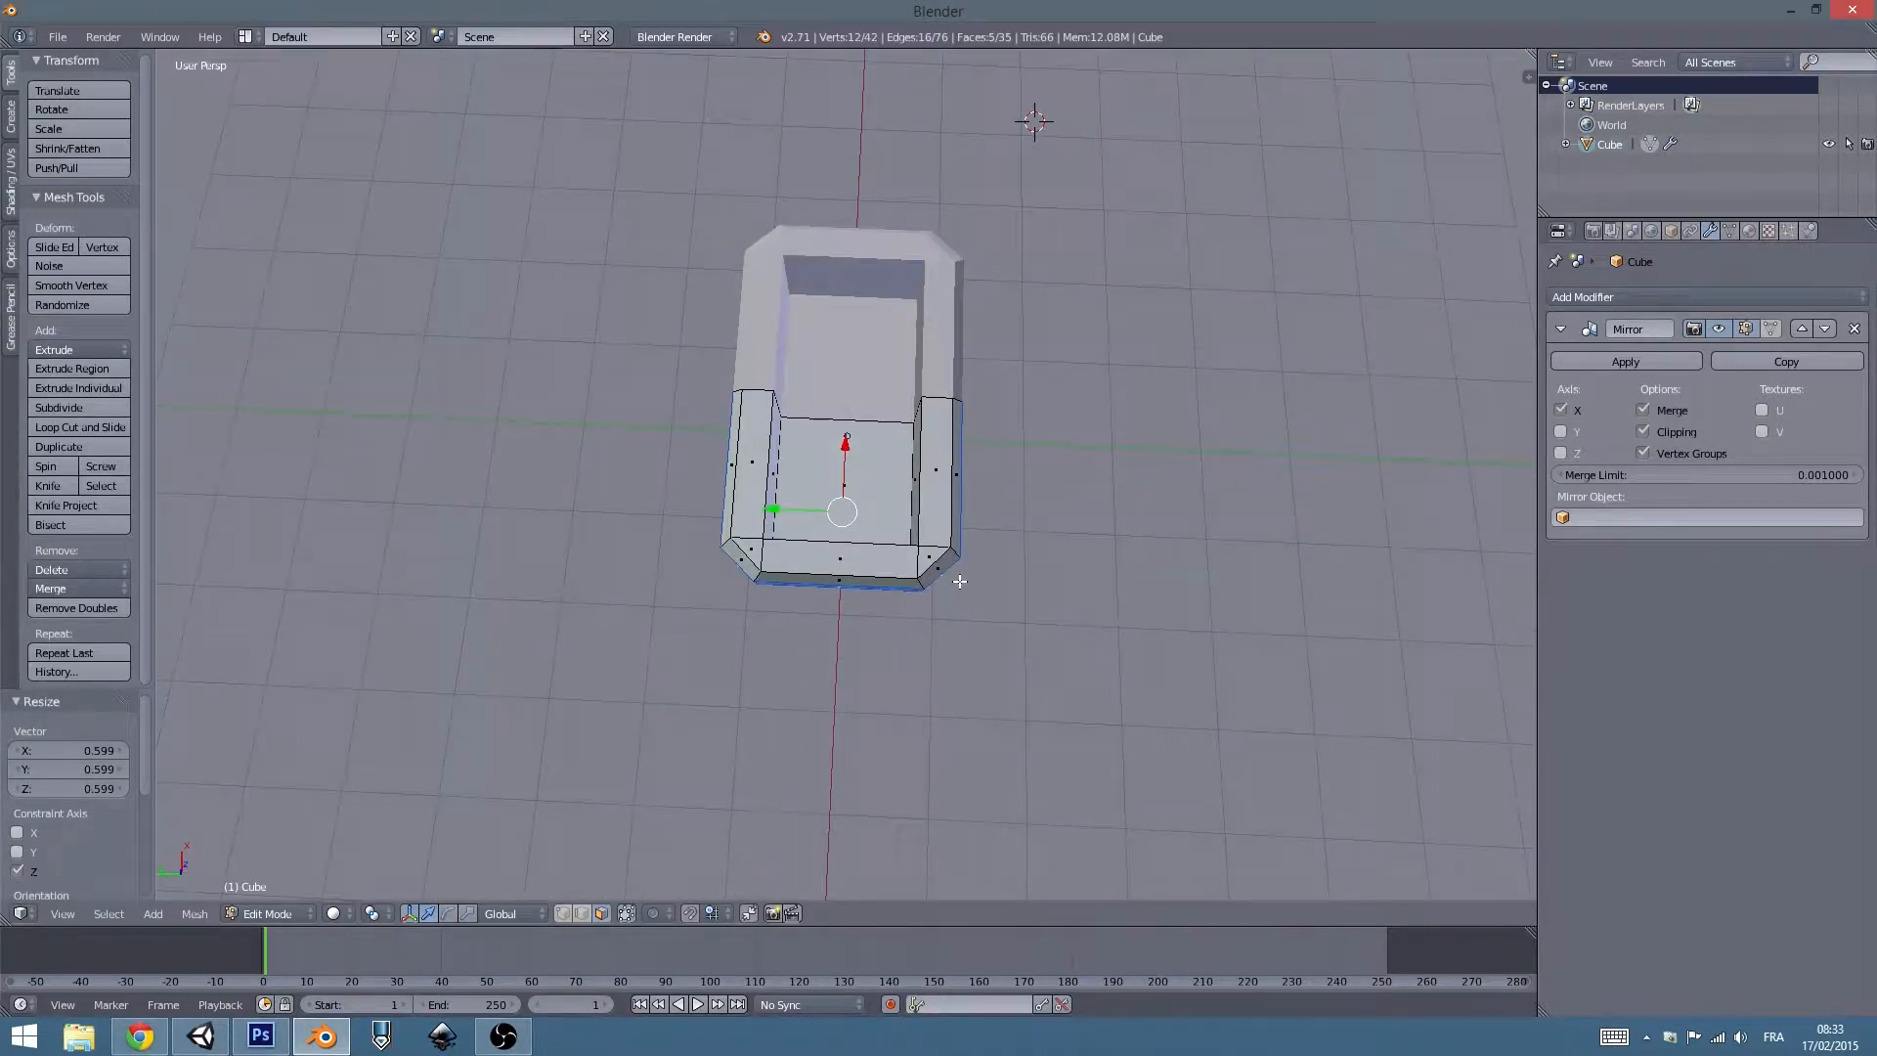
pyautogui.press('s')
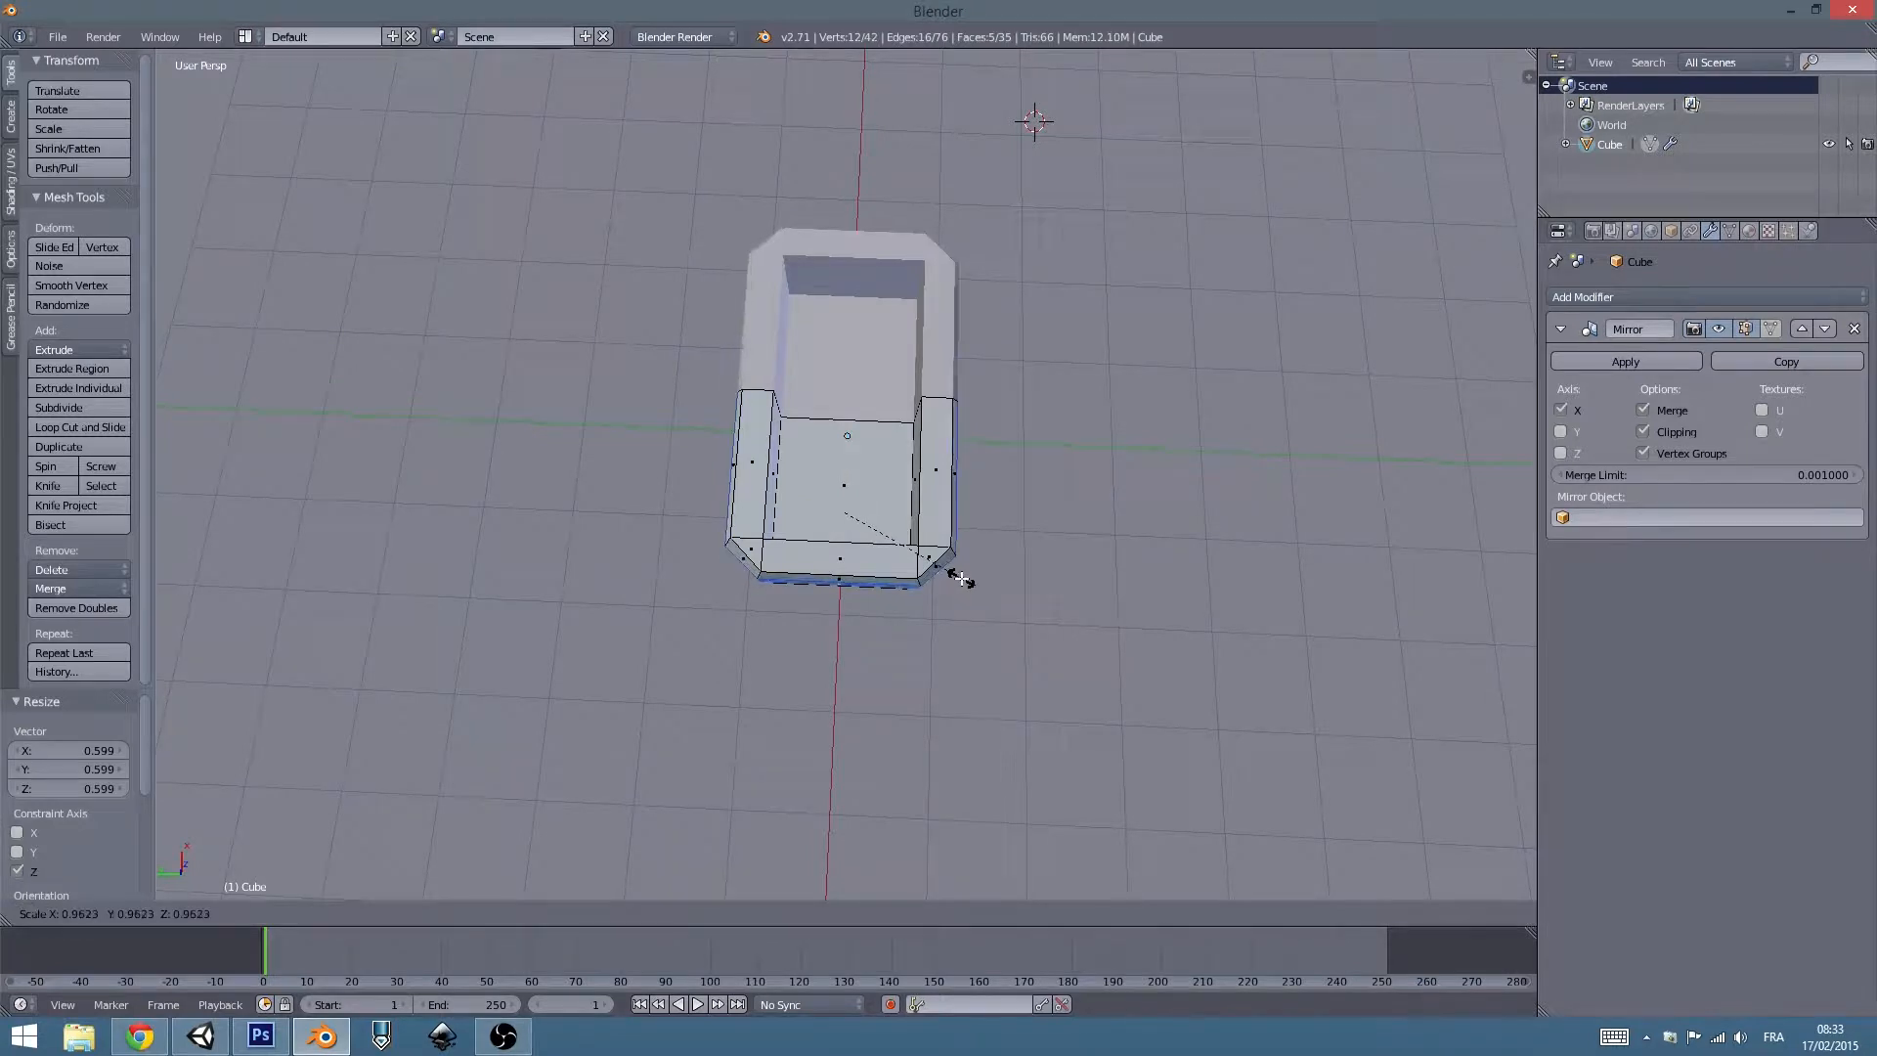
pyautogui.click(961, 579)
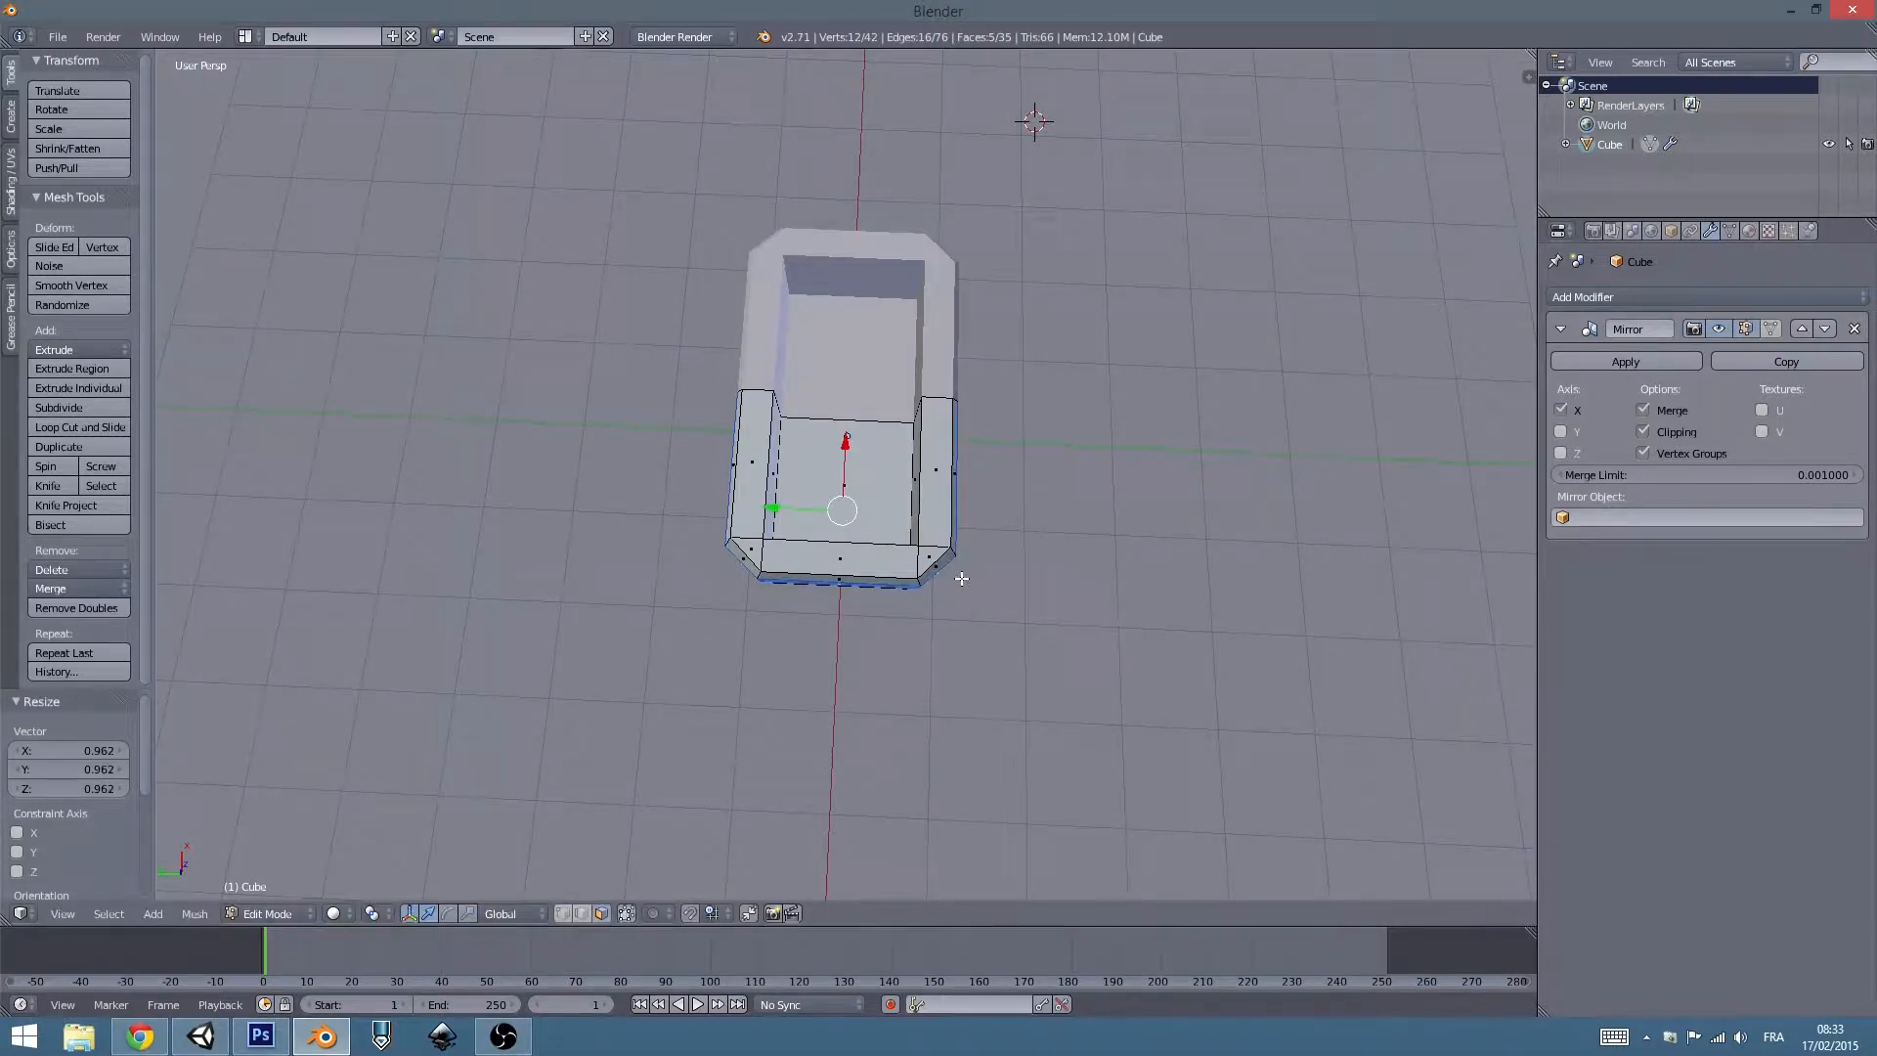
pyautogui.press('s')
pyautogui.press('x')
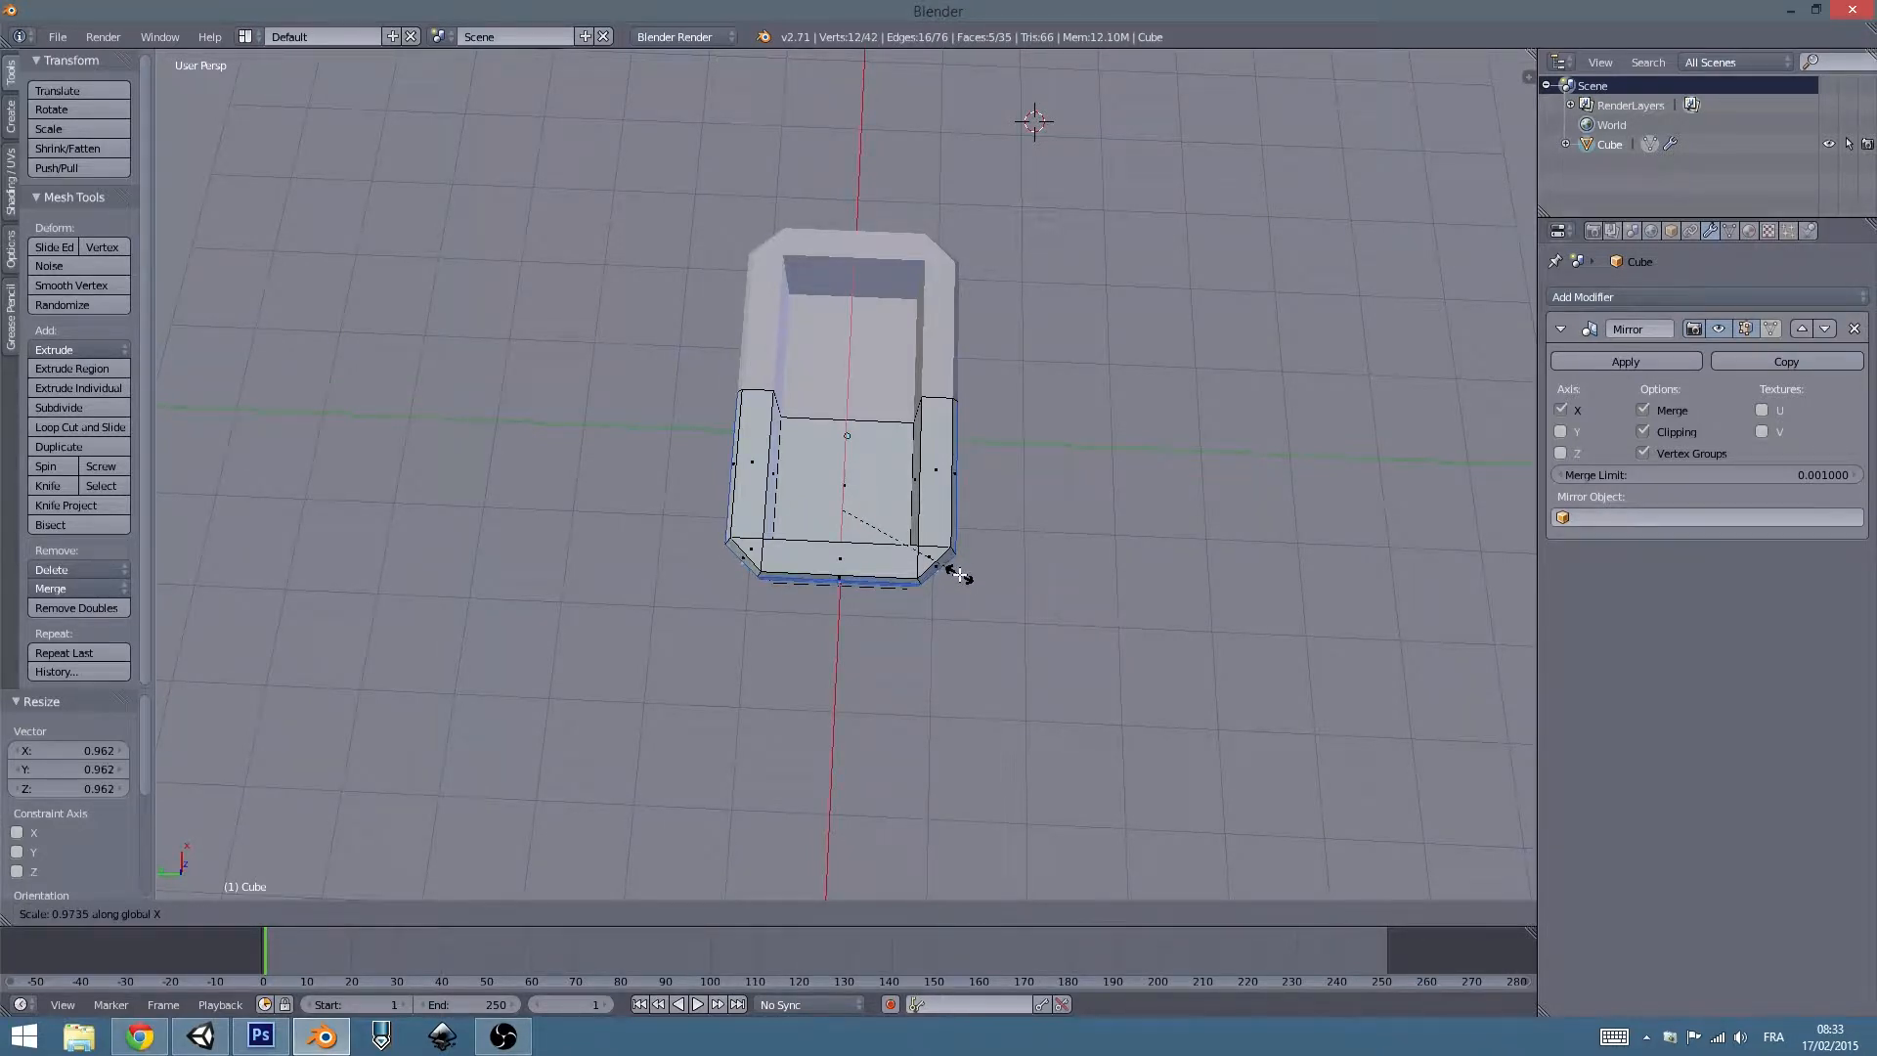
pyautogui.click(958, 576)
# Nudge the rim band's outer faces slightly along X in top view and check the body's shape in Object Mode.
pyautogui.press('KP_7')
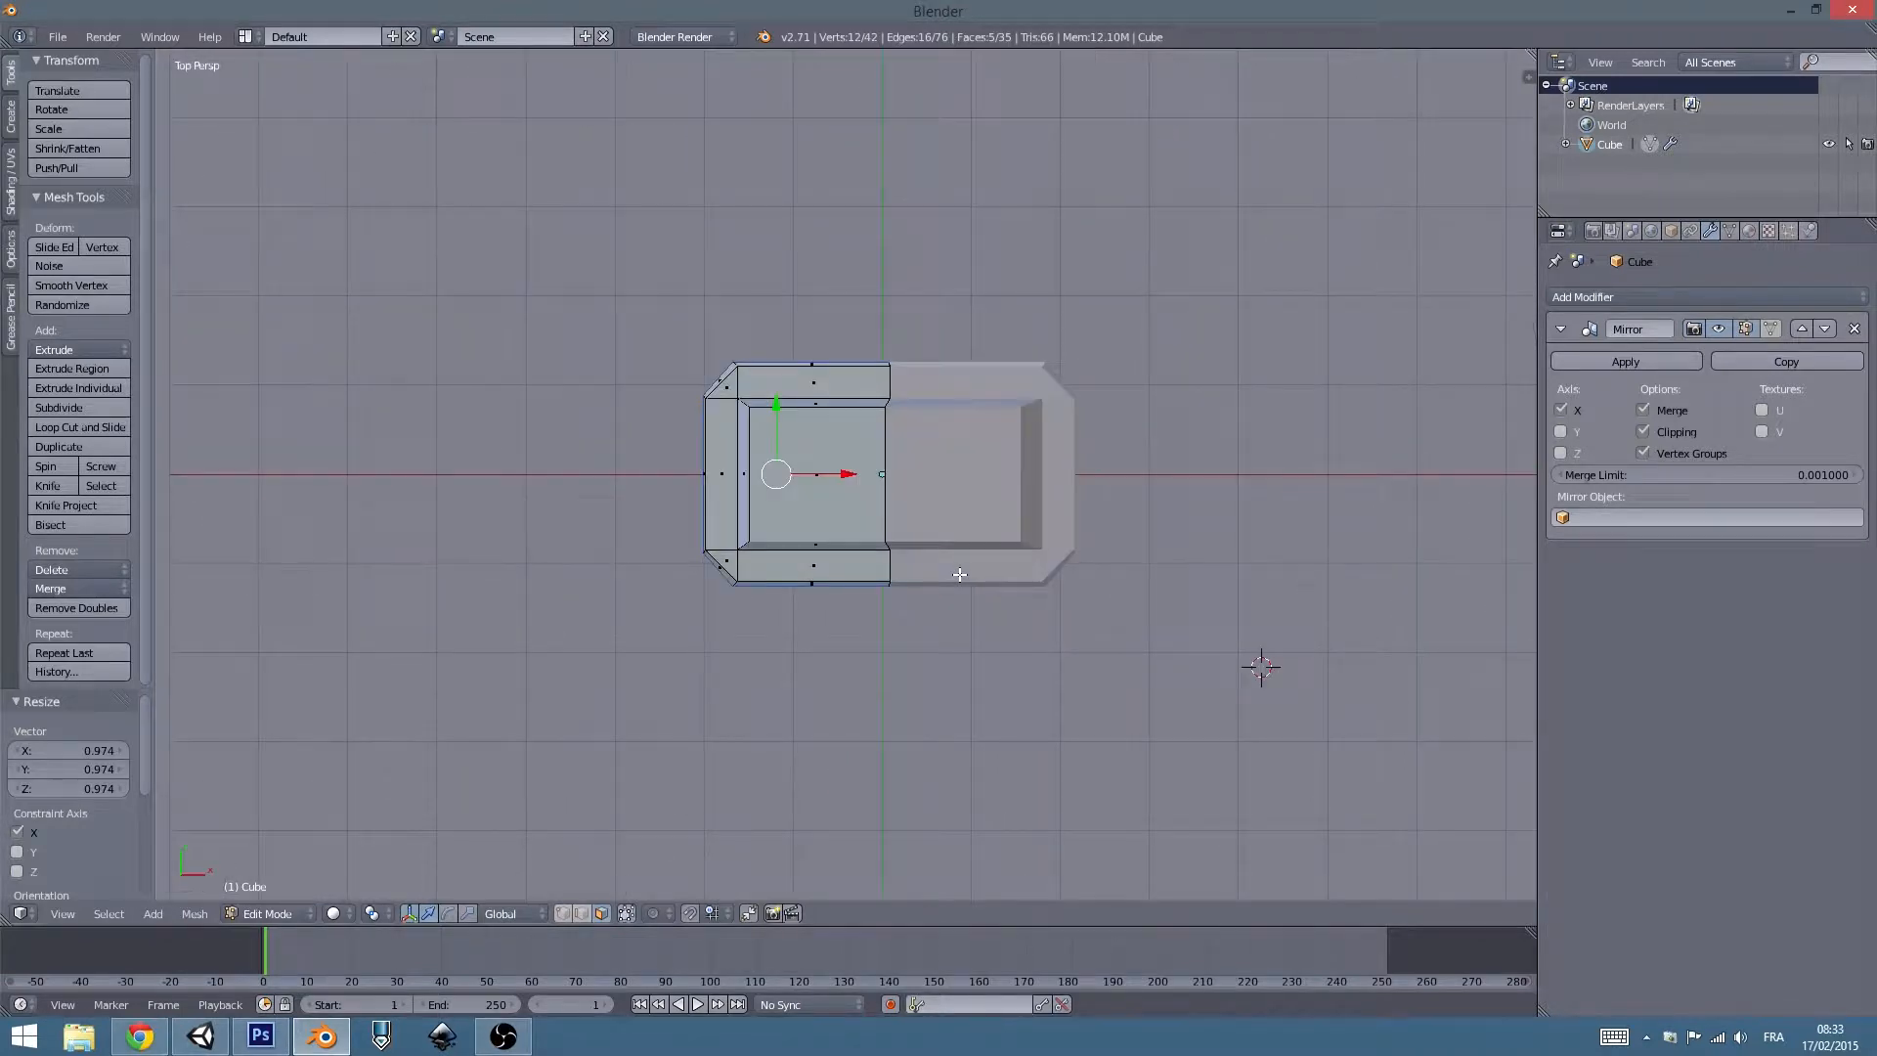
pyautogui.moveTo(849, 475); pyautogui.dragTo(847, 475)
pyautogui.moveTo(847, 475); pyautogui.dragTo(895, 536, button='middle')
pyautogui.press('Tab')
pyautogui.press('Tab')
pyautogui.scroll(3, 856, 507)
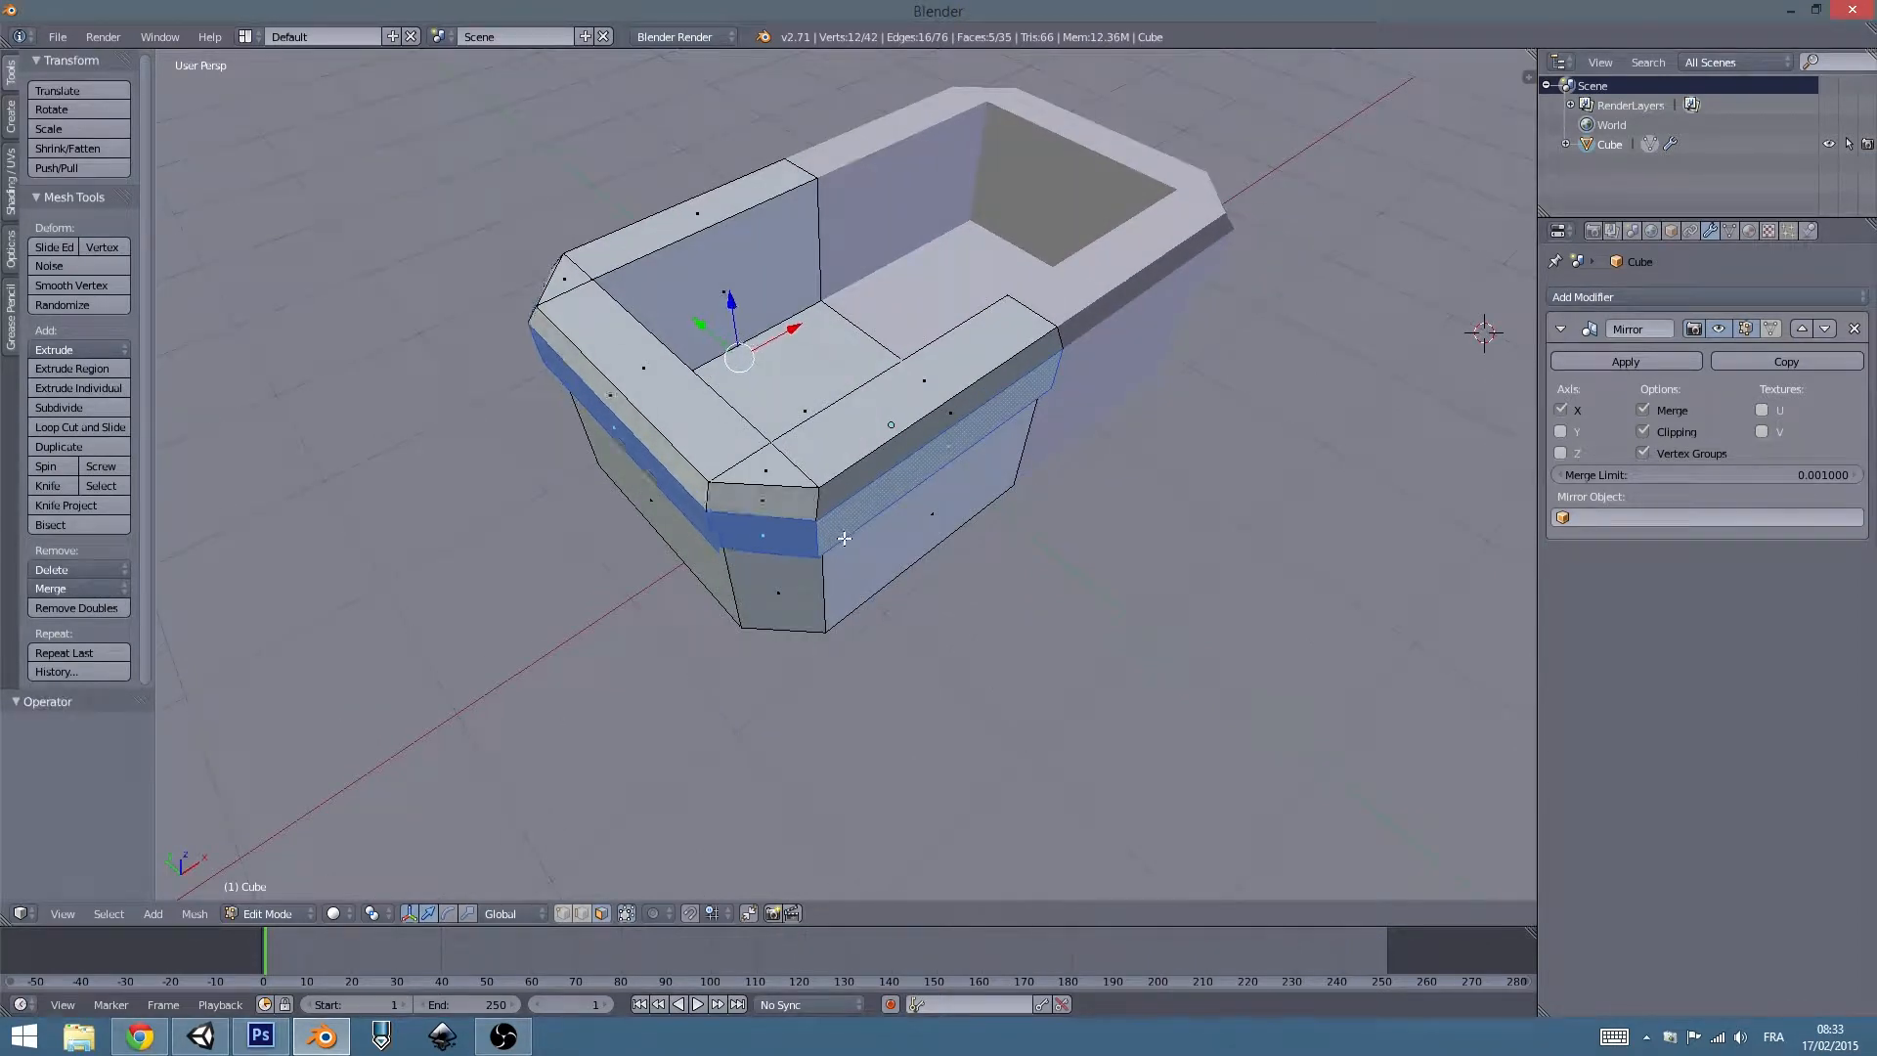
pyautogui.moveTo(843, 538); pyautogui.dragTo(779, 507, button='middle')
pyautogui.press('Tab')
pyautogui.scroll(-3, 779, 507)
pyautogui.moveTo(940, 337)
pyautogui.mouseDown(button='middle')
pyautogui.moveTo(940, 389)
pyautogui.moveTo(953, 315)
pyautogui.moveTo(913, 320)
pyautogui.moveTo(946, 340)
pyautogui.mouseUp(button='middle')
pyautogui.press('Tab')
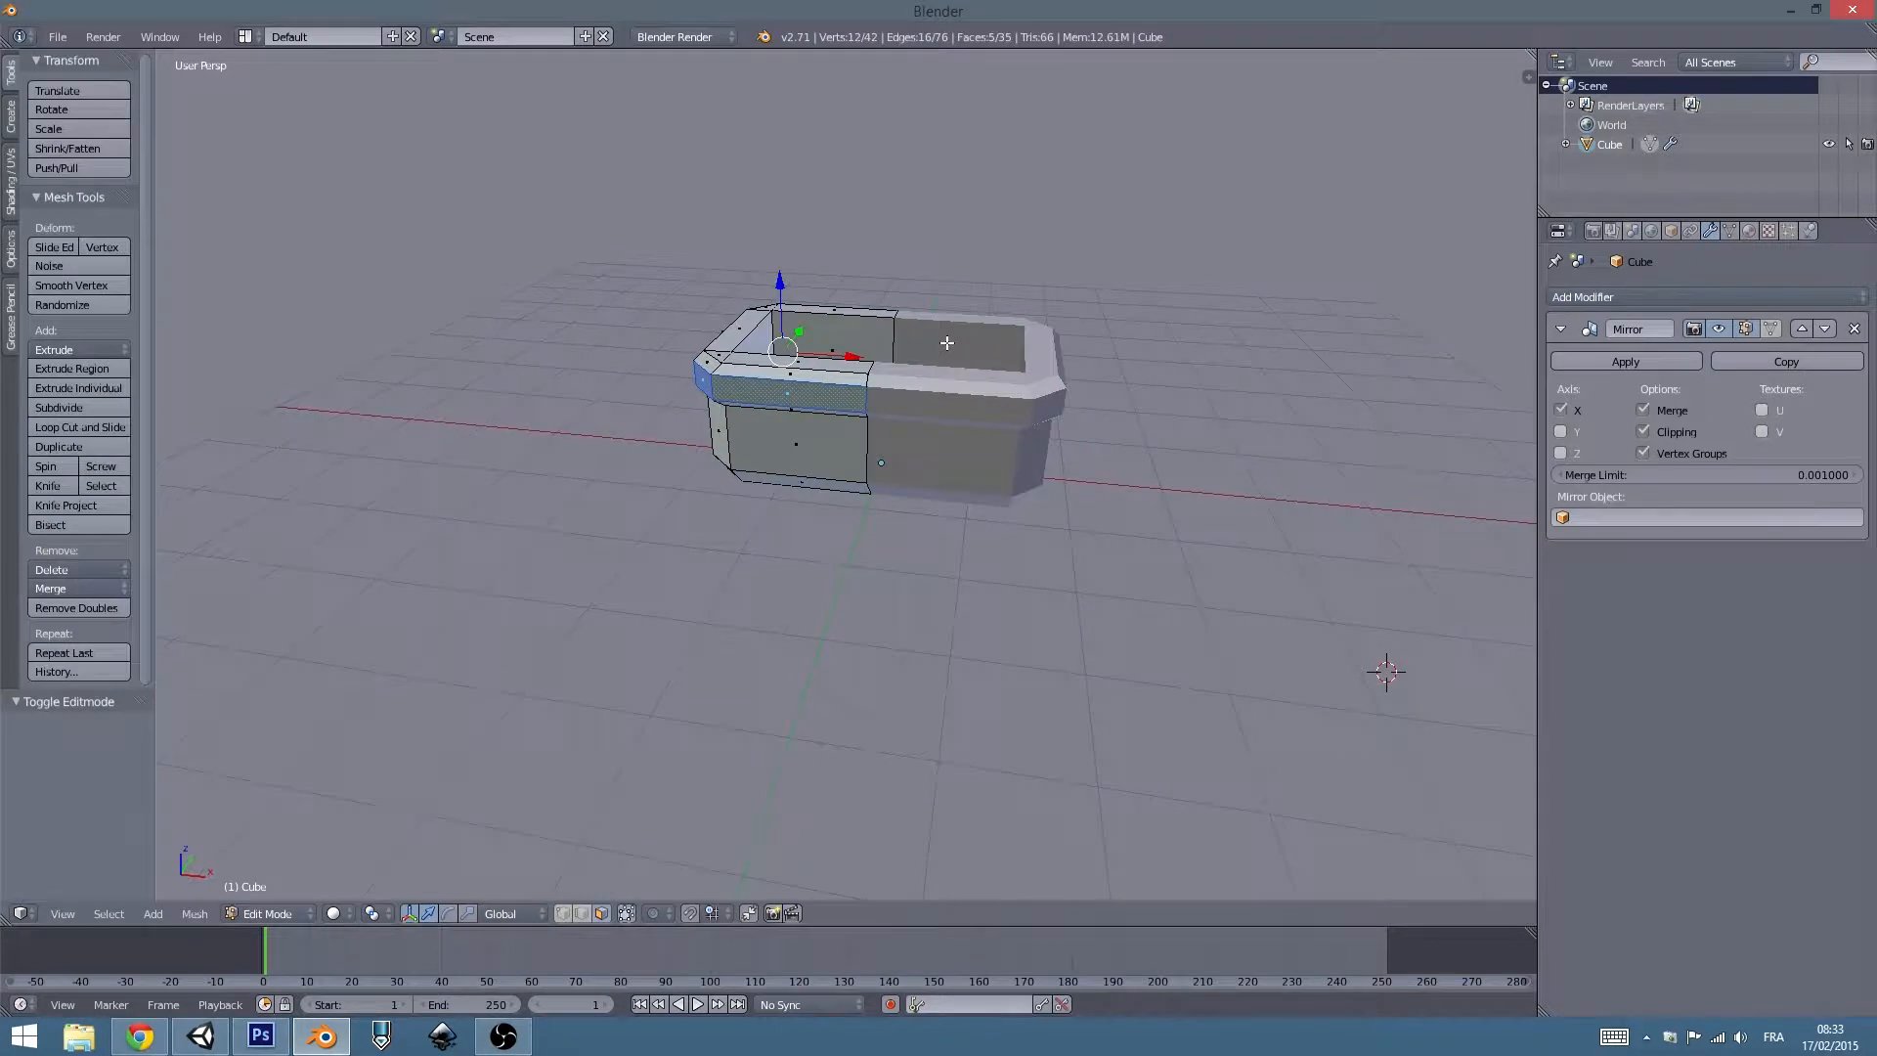
# Add a plane to the mesh and move it above the open body, shifting it 2.248 along Y over the cavity.
pyautogui.moveTo(764, 347); pyautogui.dragTo(885, 523, button='middle')
pyautogui.scroll(2, 1087, 382)
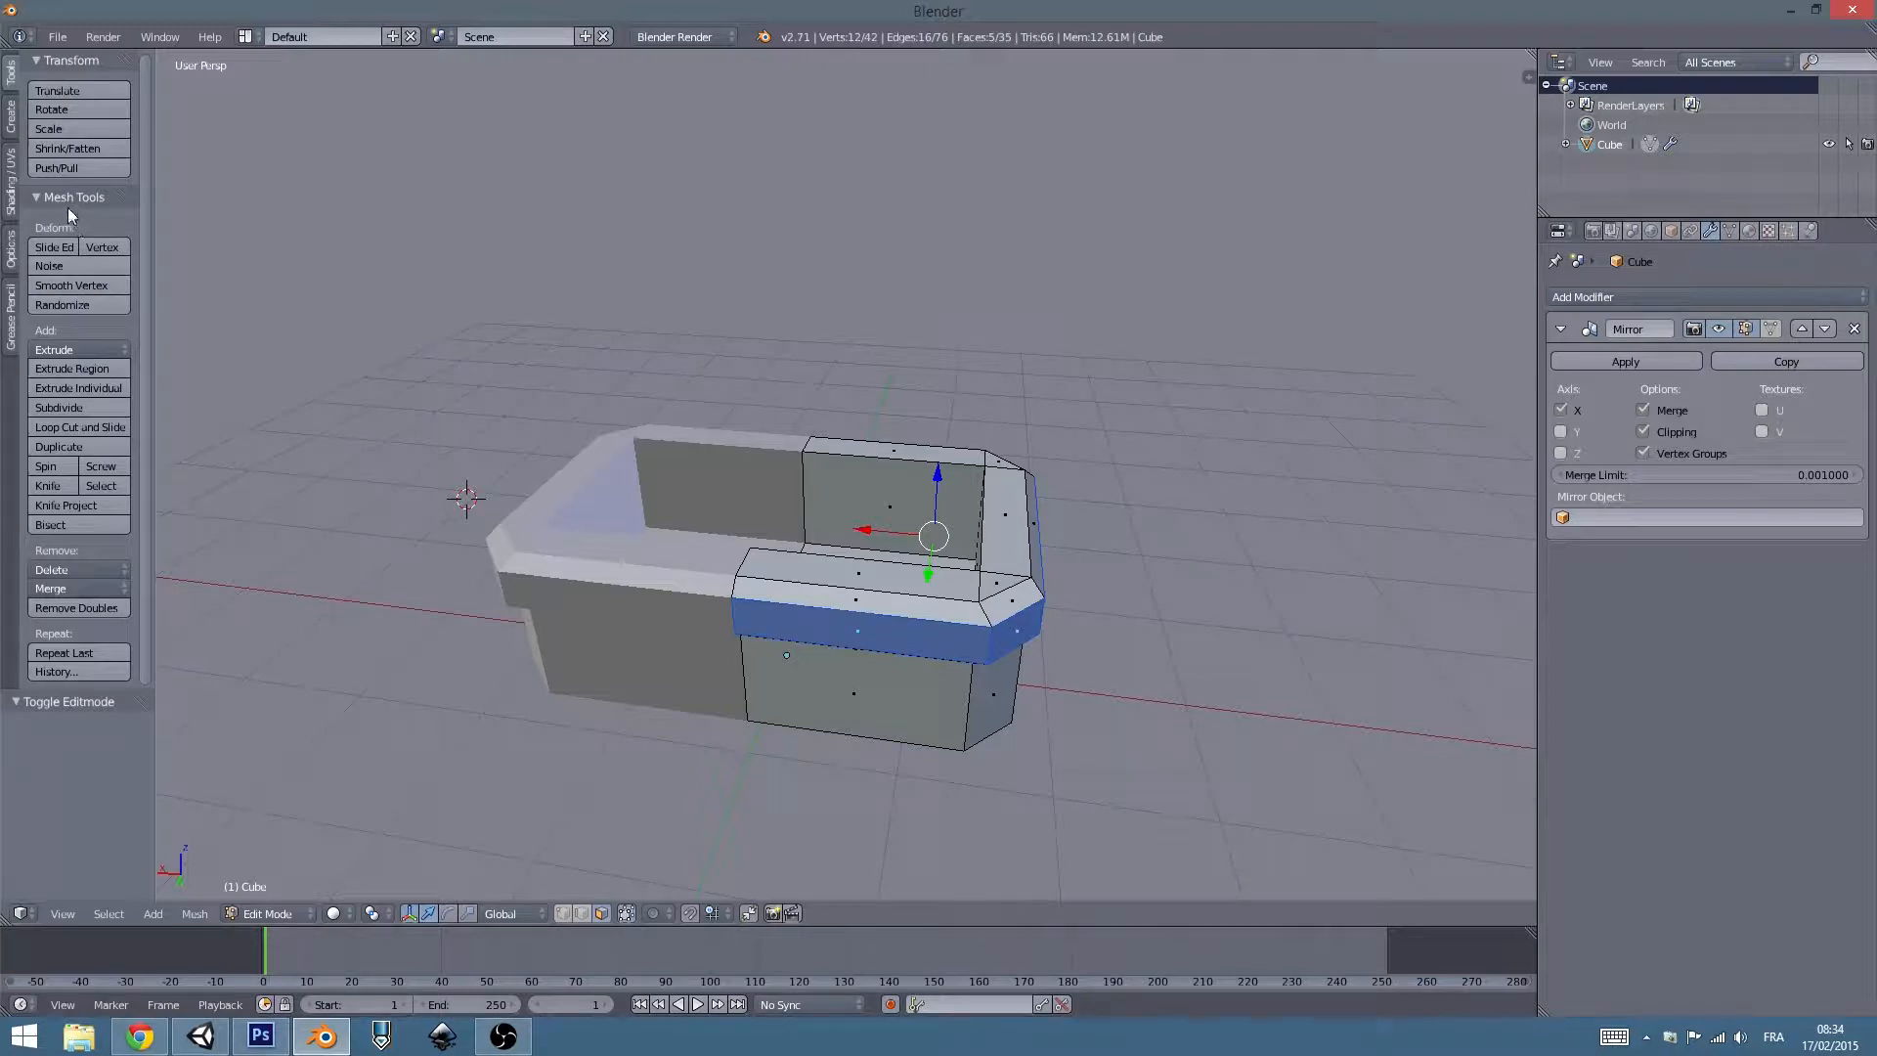
pyautogui.click(13, 118)
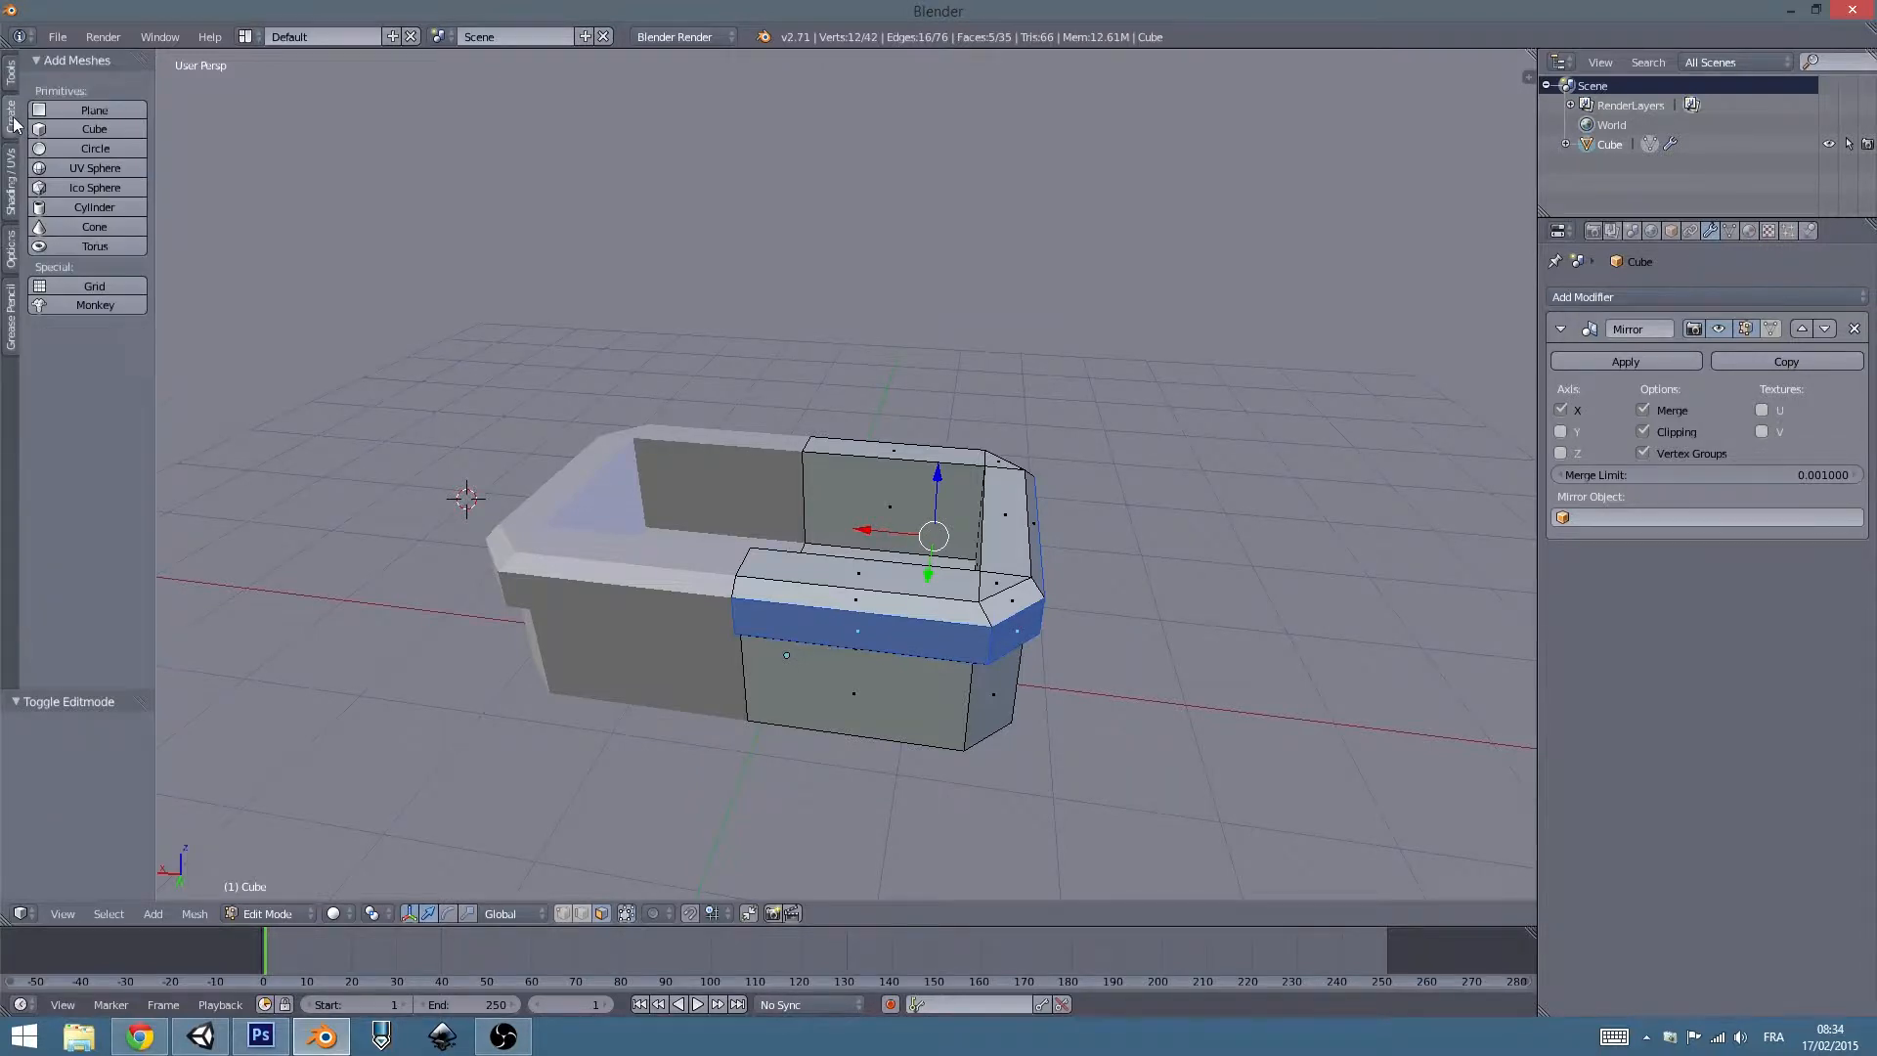
pyautogui.click(96, 111)
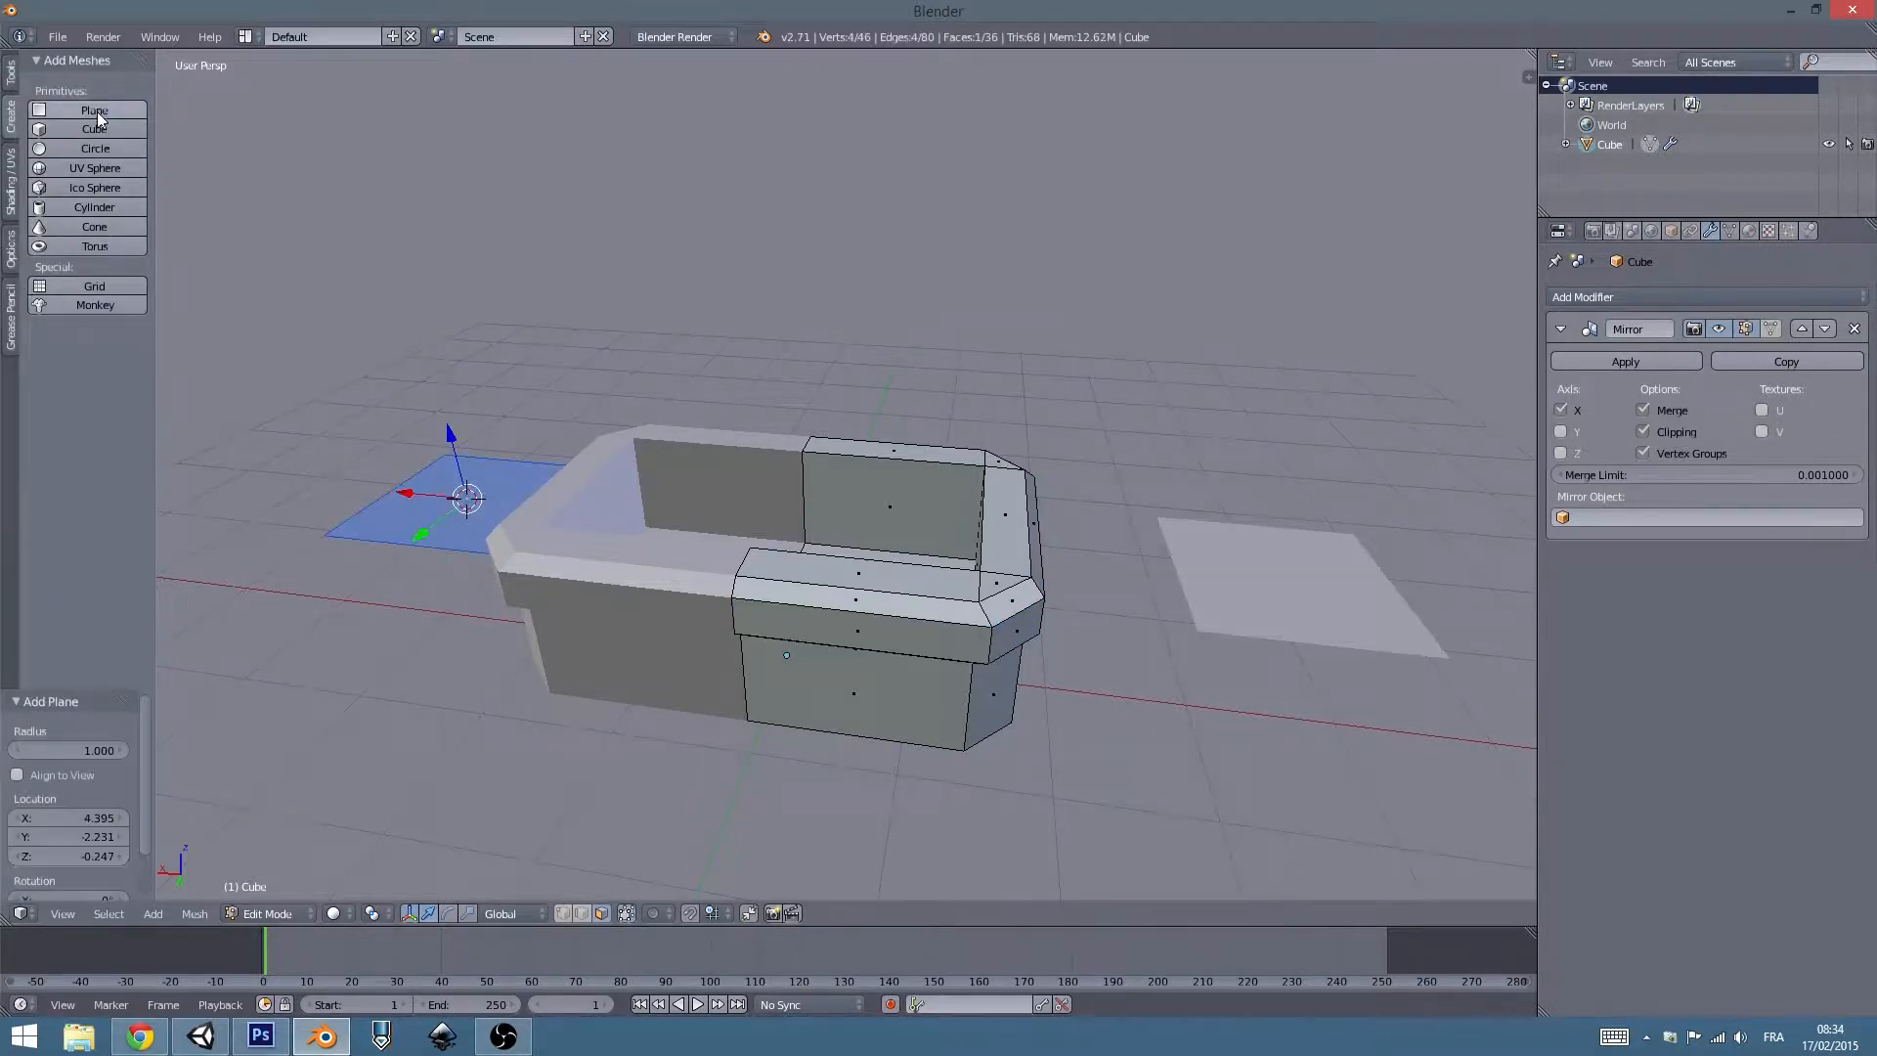
pyautogui.moveTo(455, 431); pyautogui.dragTo(620, 401)
pyautogui.moveTo(625, 403); pyautogui.dragTo(745, 526, button='middle')
pyautogui.moveTo(1193, 507); pyautogui.dragTo(1194, 352)
pyautogui.moveTo(1194, 352); pyautogui.dragTo(877, 543, button='middle')
pyautogui.moveTo(640, 540); pyautogui.dragTo(1052, 535)
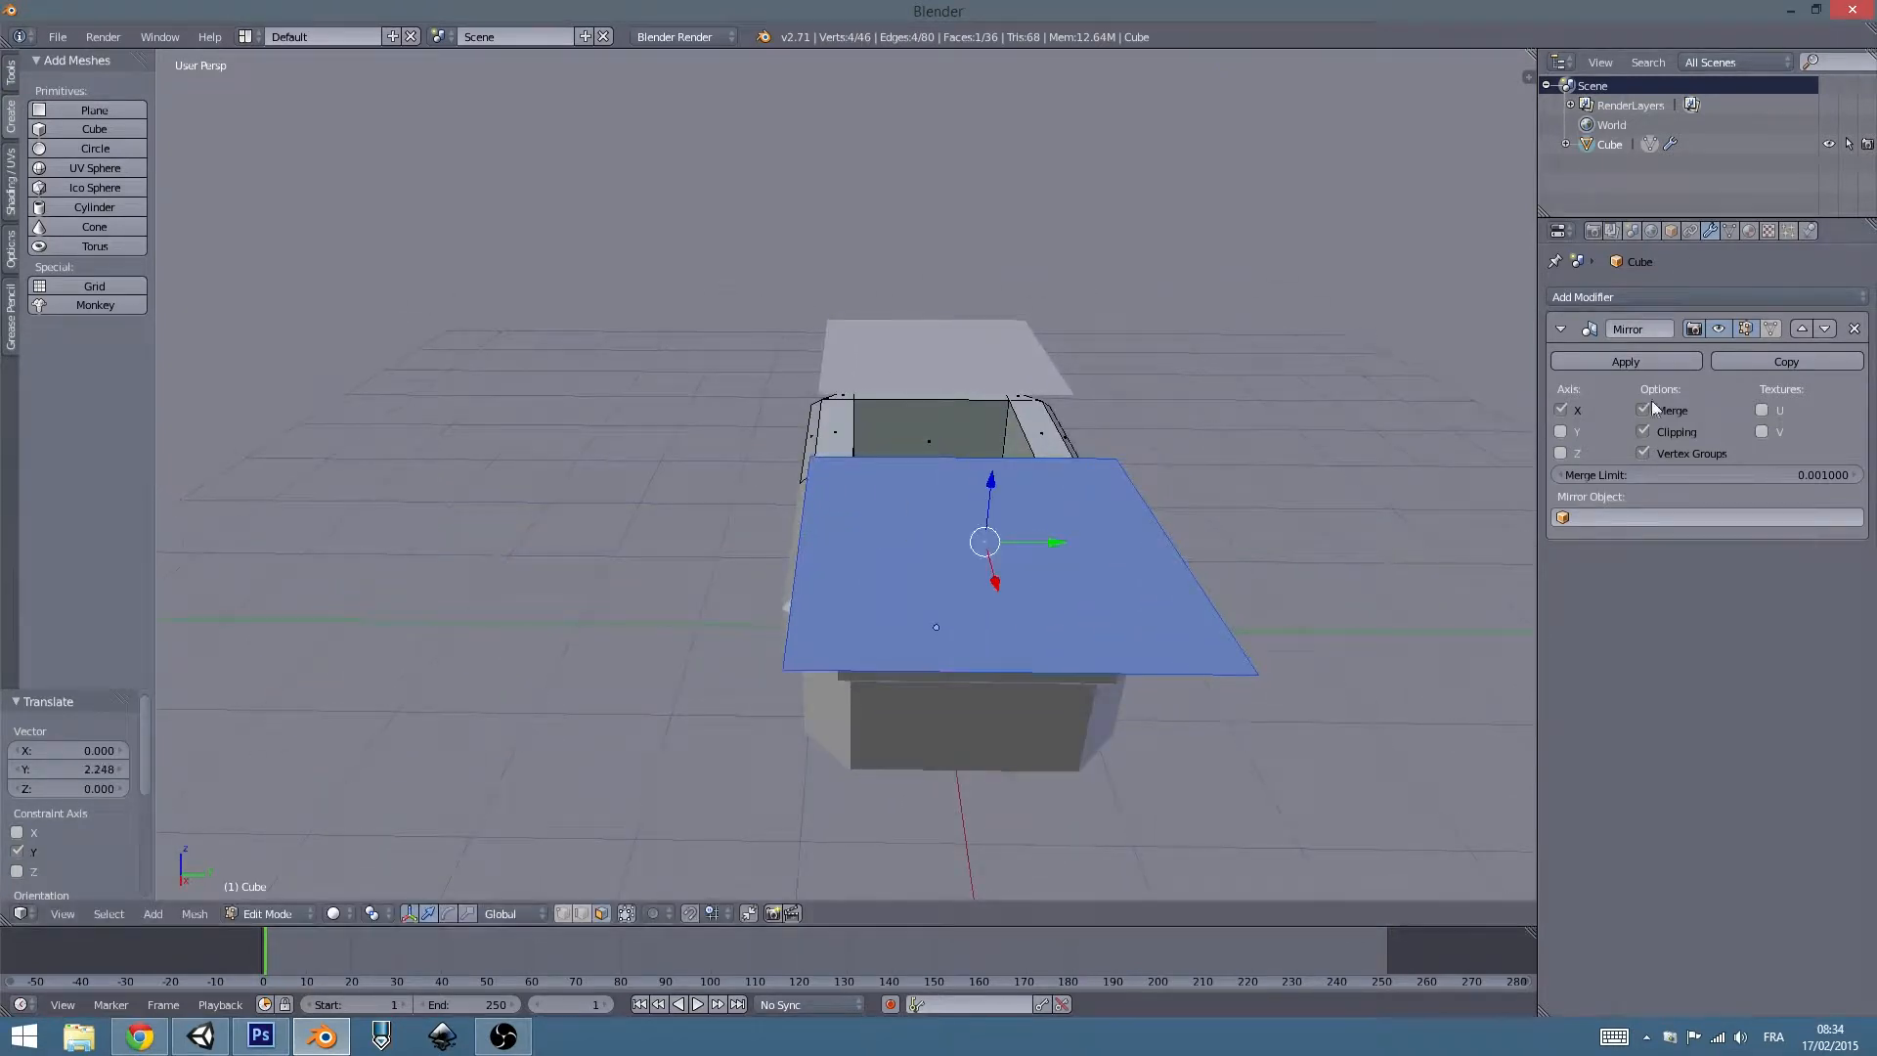
# Move the plane along X over the editable half up to the mirror centre, toggling the Mirror modifier's Clipping while positioning it.
pyautogui.moveTo(1320, 420); pyautogui.dragTo(1084, 401, button='middle')
pyautogui.moveTo(1079, 378); pyautogui.dragTo(769, 386)
pyautogui.click(1639, 436)
pyautogui.moveTo(963, 452); pyautogui.dragTo(937, 527, button='middle')
pyautogui.moveTo(784, 368); pyautogui.dragTo(850, 358)
pyautogui.click(1642, 431)
pyautogui.moveTo(985, 526); pyautogui.dragTo(1133, 508, button='middle')
pyautogui.click(1642, 431)
pyautogui.moveTo(703, 618); pyautogui.dragTo(975, 559, button='middle')
pyautogui.moveTo(810, 426)
pyautogui.mouseDown()
pyautogui.moveTo(894, 440)
pyautogui.moveTo(791, 426)
pyautogui.mouseUp()
pyautogui.moveTo(772, 520); pyautogui.dragTo(825, 556, button='middle')
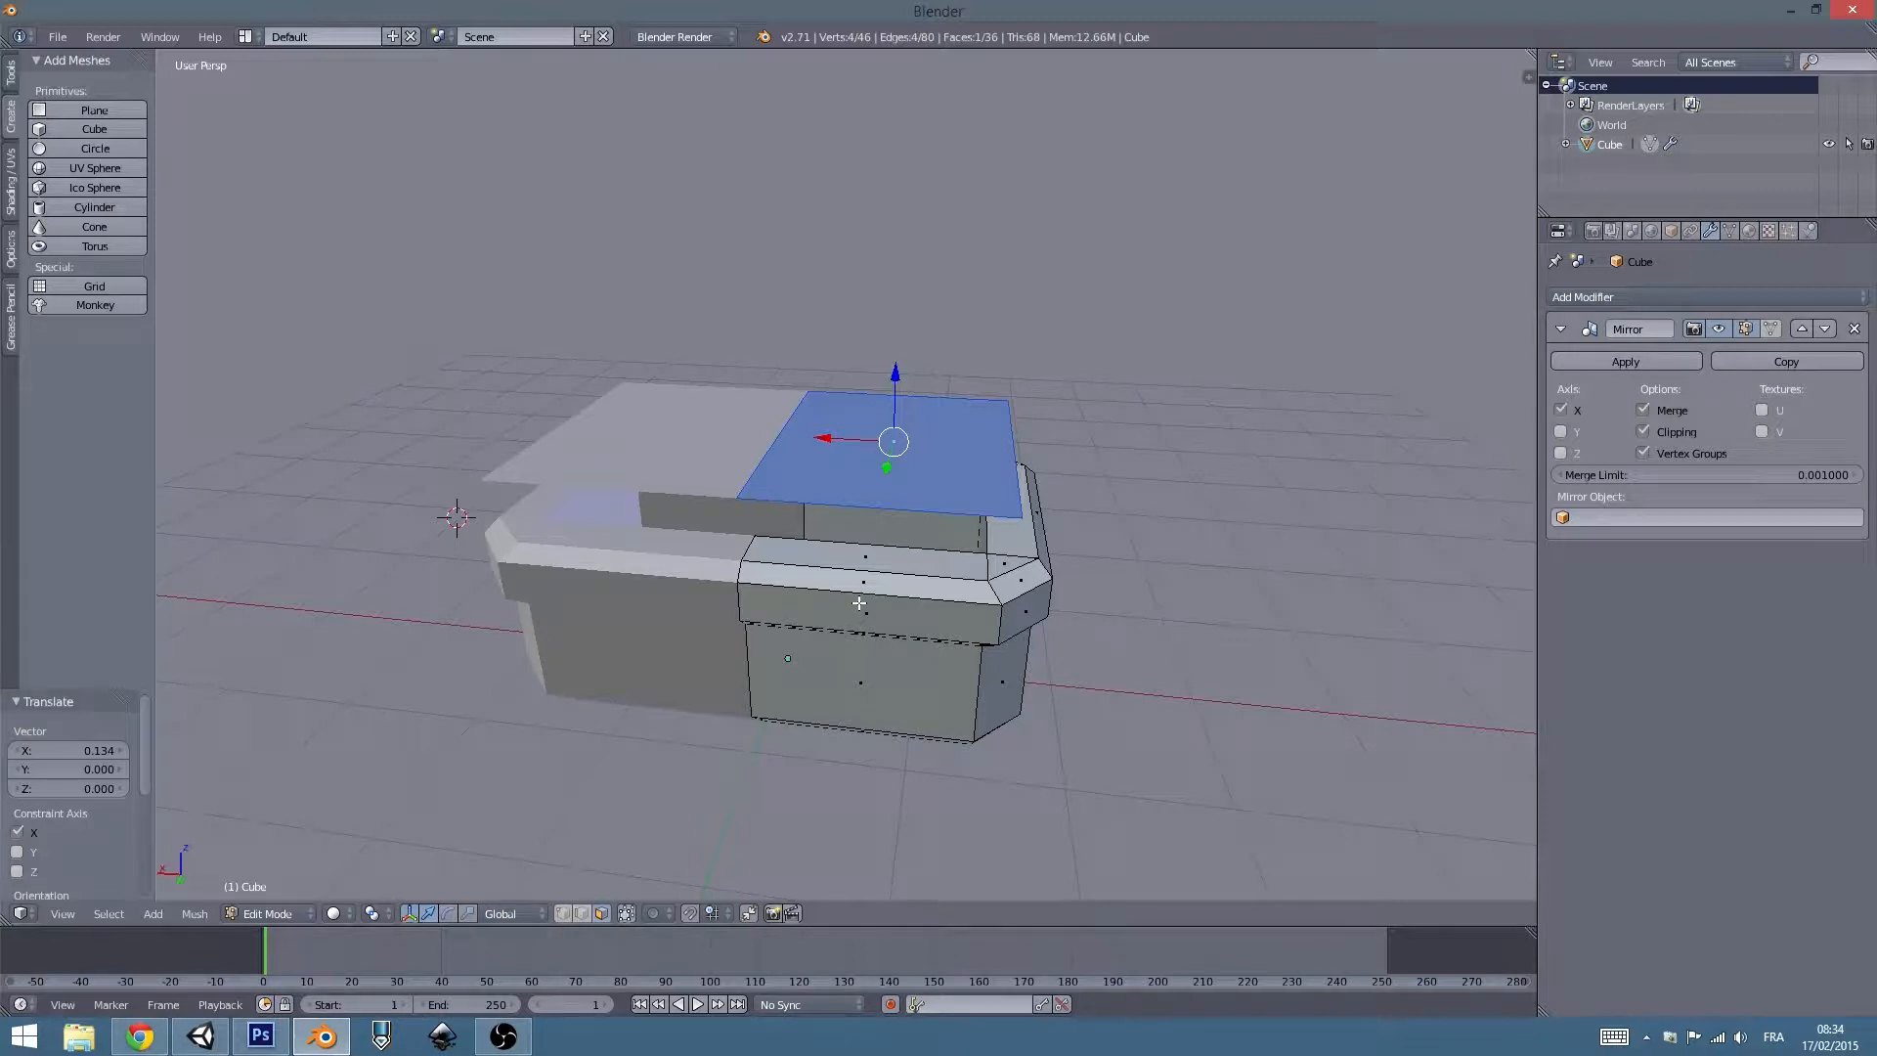
# Extrude the plane 0.213 downward to give the lid thickness.
pyautogui.moveTo(915, 597); pyautogui.dragTo(869, 606, button='middle')
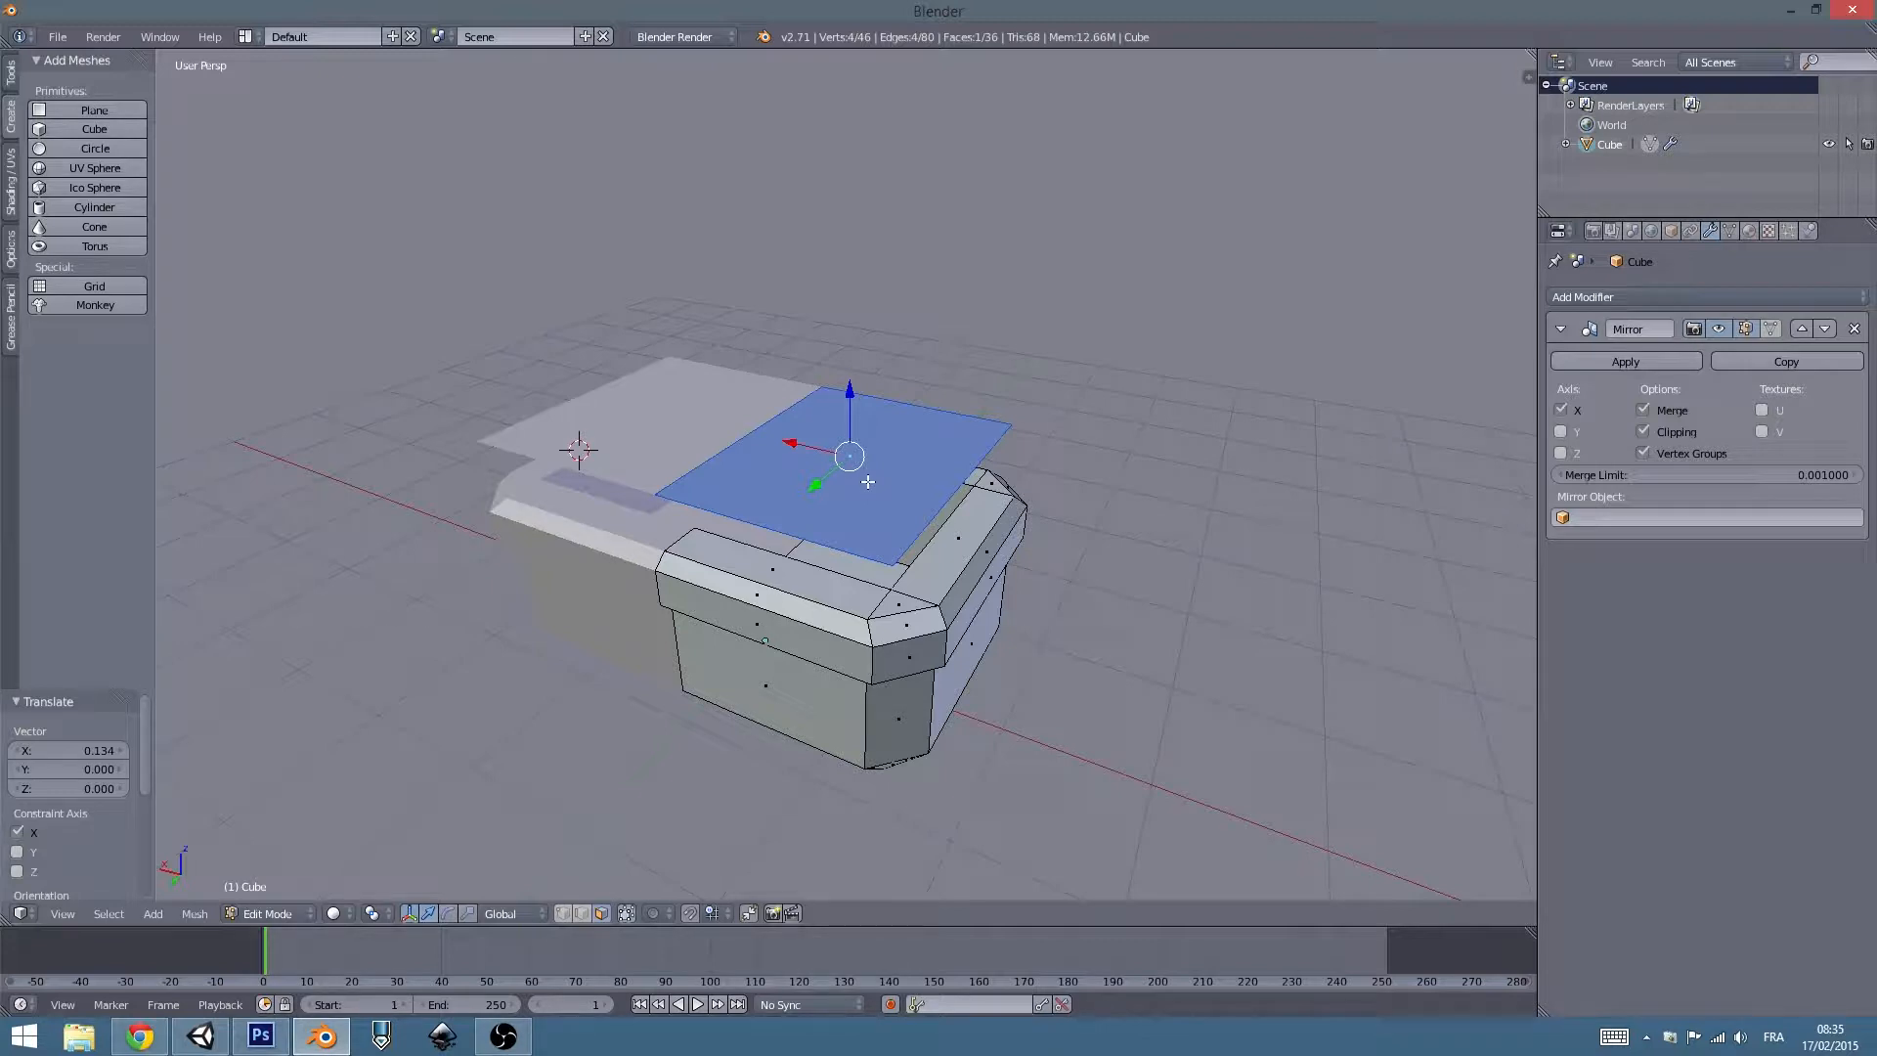
pyautogui.moveTo(827, 501); pyautogui.dragTo(757, 415, button='middle')
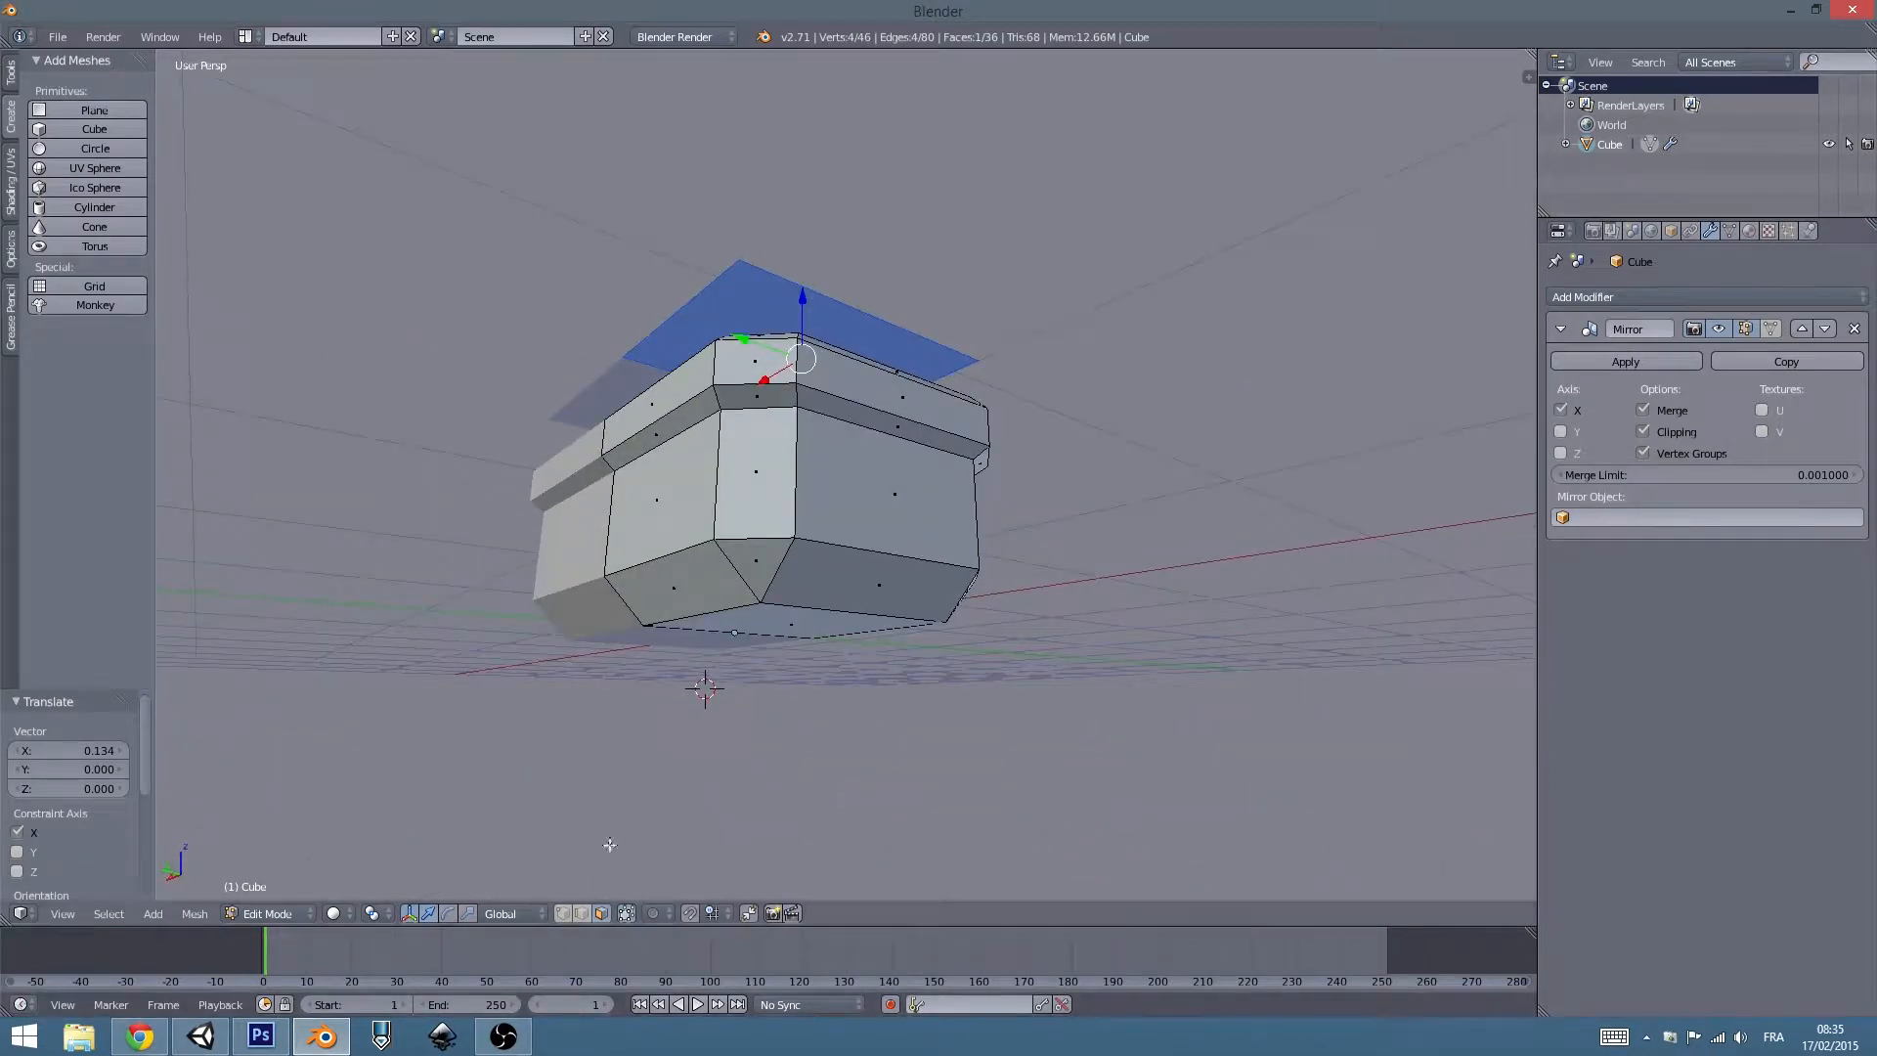
pyautogui.rightClick(827, 320)
pyautogui.press('e')
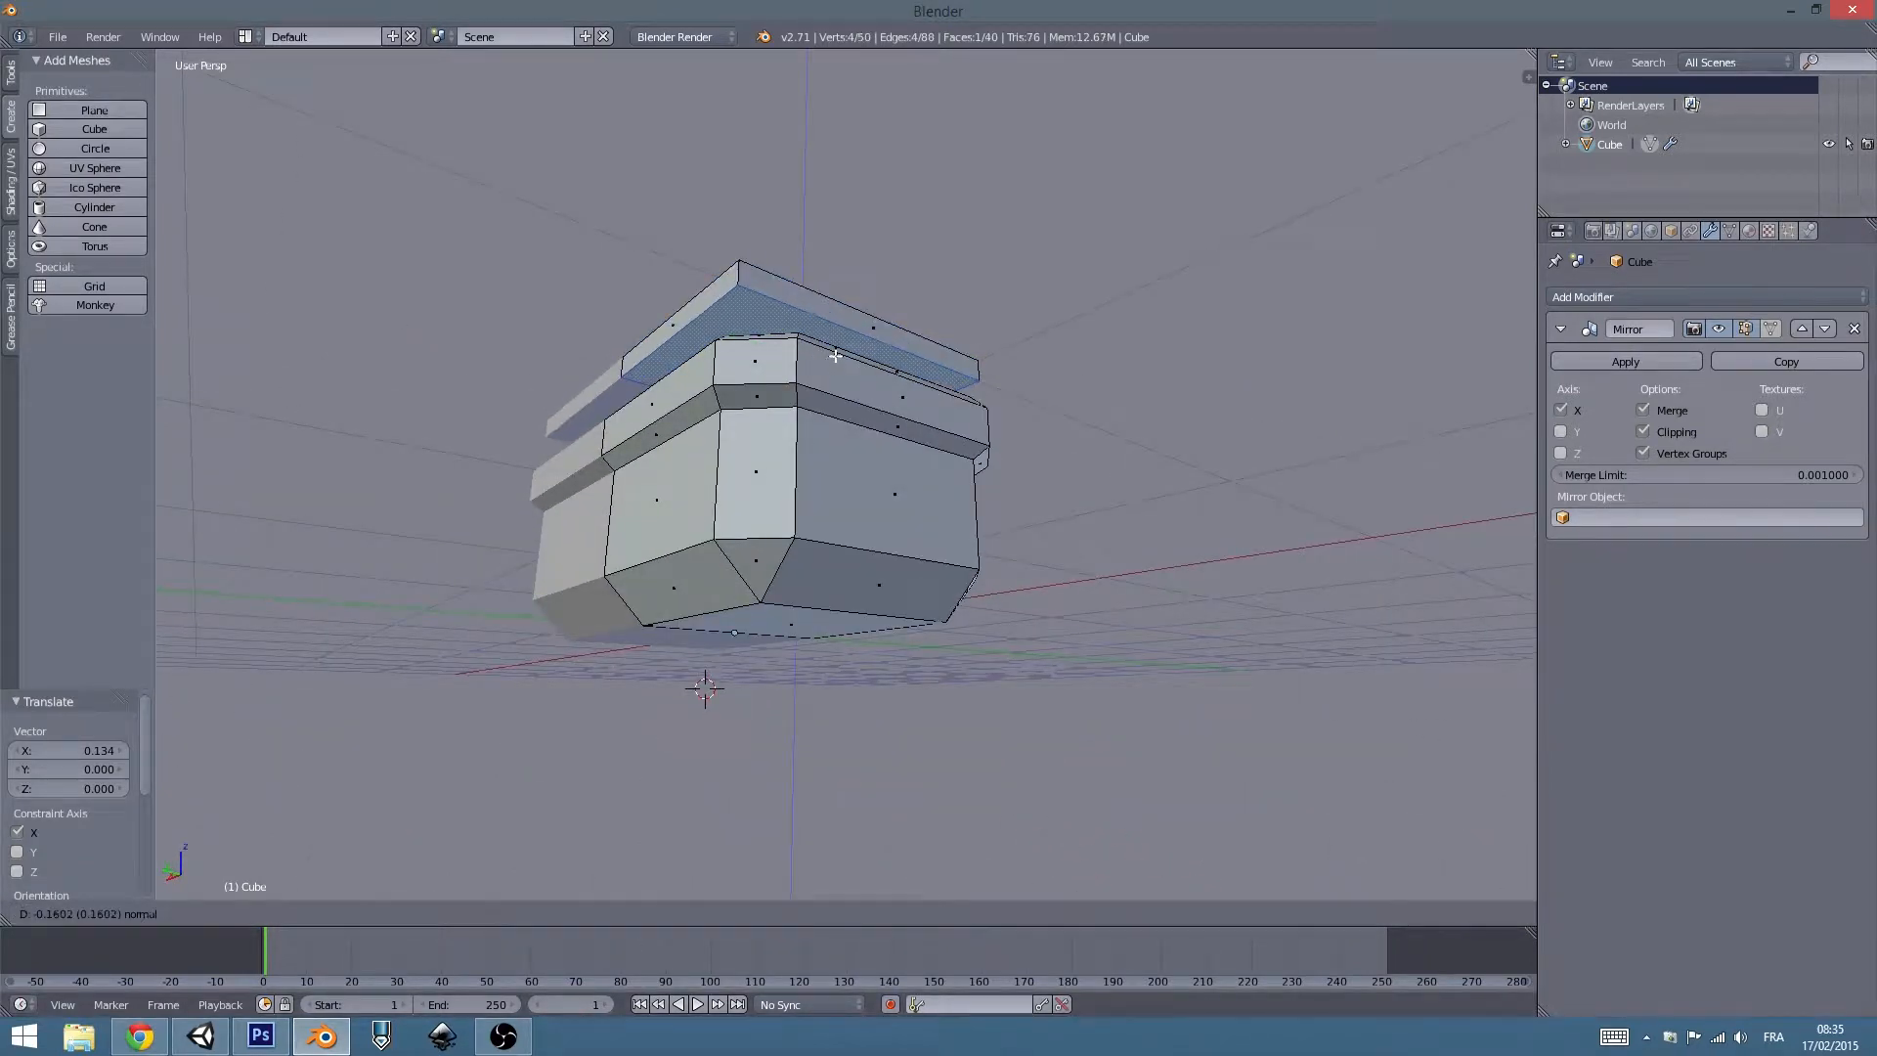
pyautogui.click(832, 368)
# Select the whole linked lid and lower it by 0.145 along Z towards the rim.
pyautogui.moveTo(832, 368); pyautogui.dragTo(894, 430, button='middle')
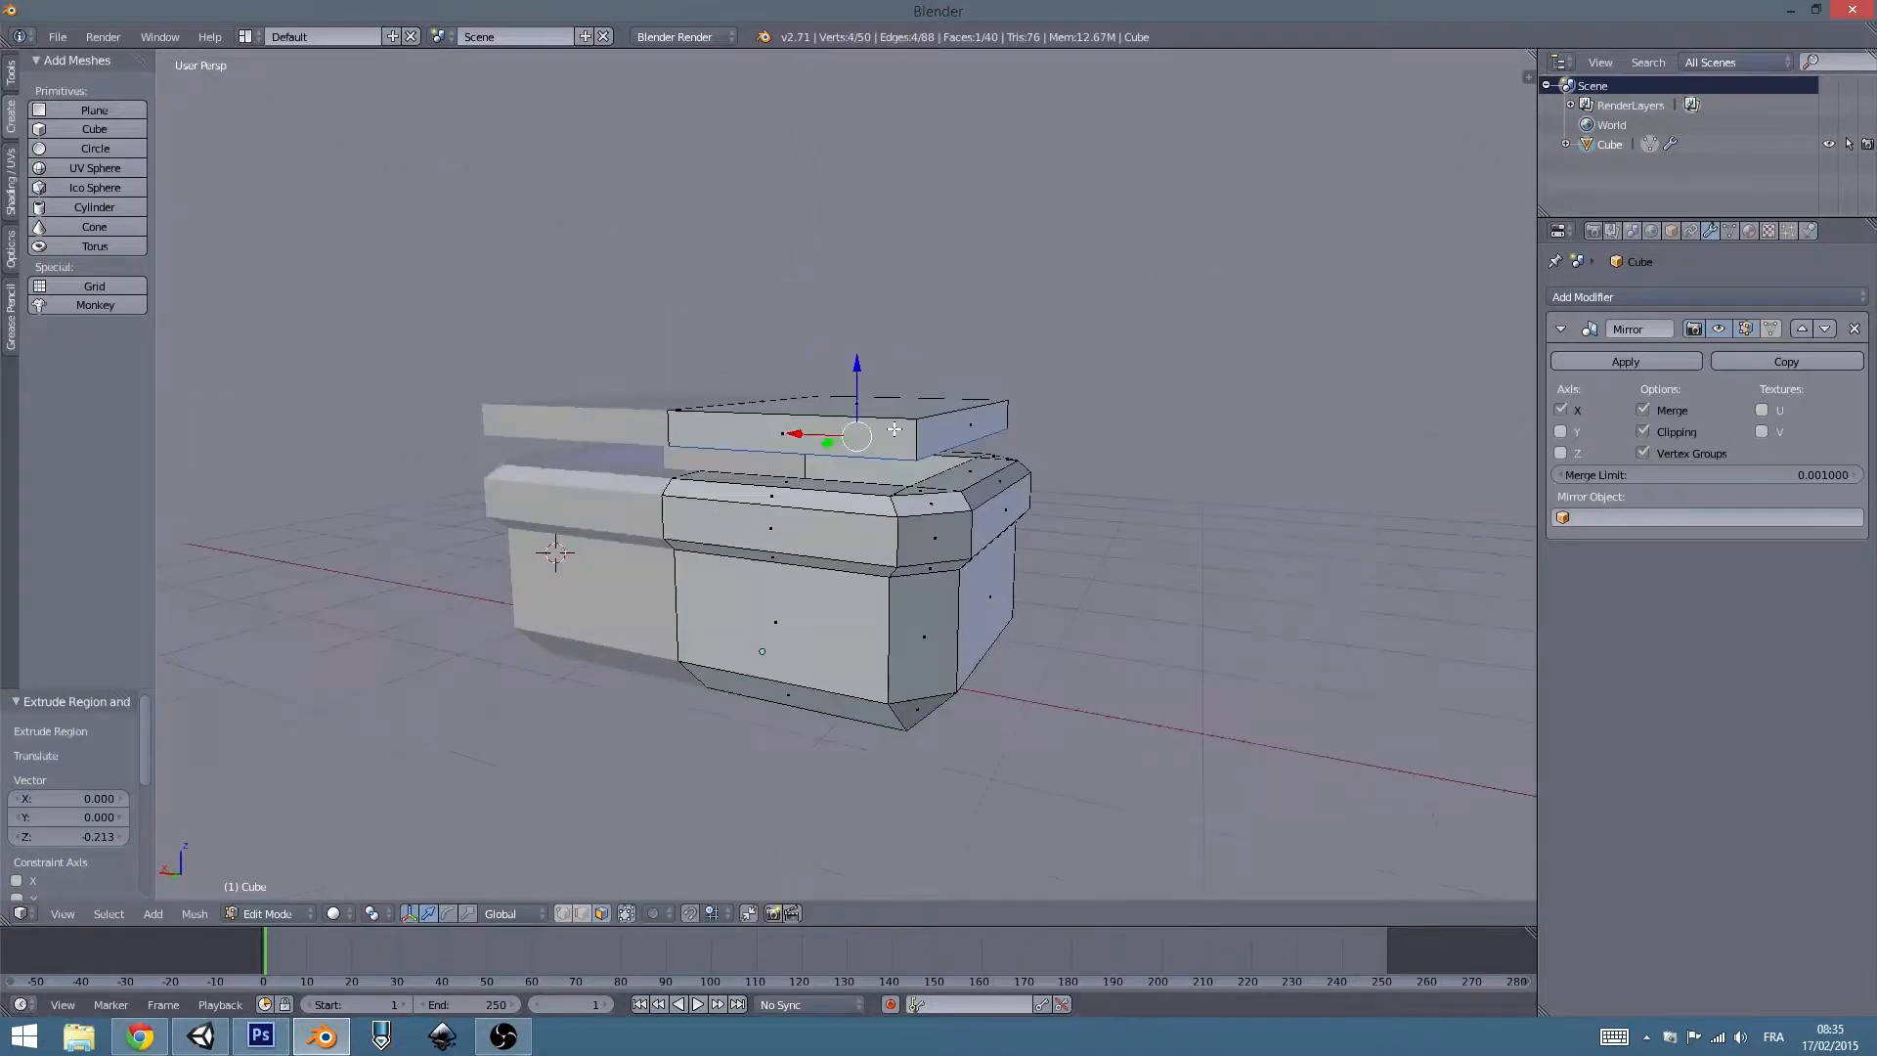
pyautogui.rightClick(870, 438)
pyautogui.press('l')
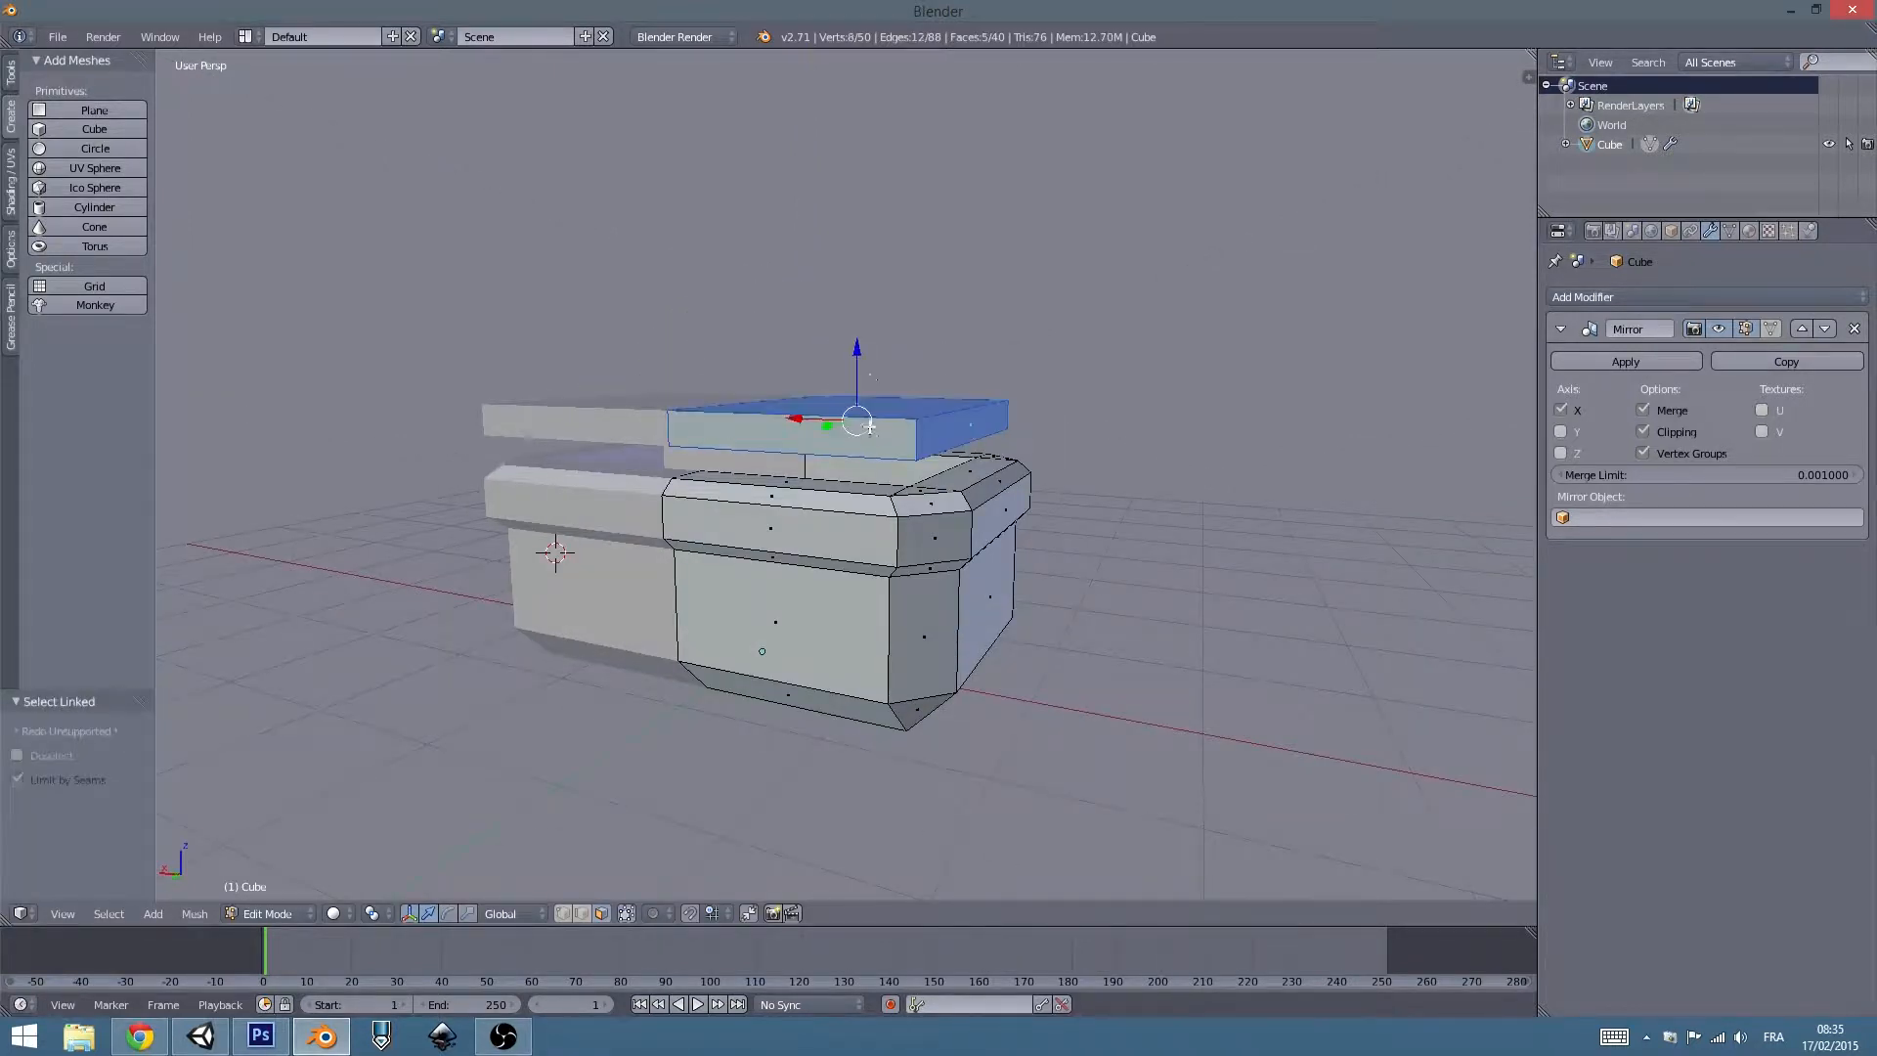
pyautogui.moveTo(859, 348); pyautogui.dragTo(862, 370)
# Try beveling the lid's edges by 0.061 with one segment, and undo the bevel.
pyautogui.moveTo(864, 375); pyautogui.dragTo(901, 518, button='middle')
pyautogui.press('space')
pyautogui.write('bevel')
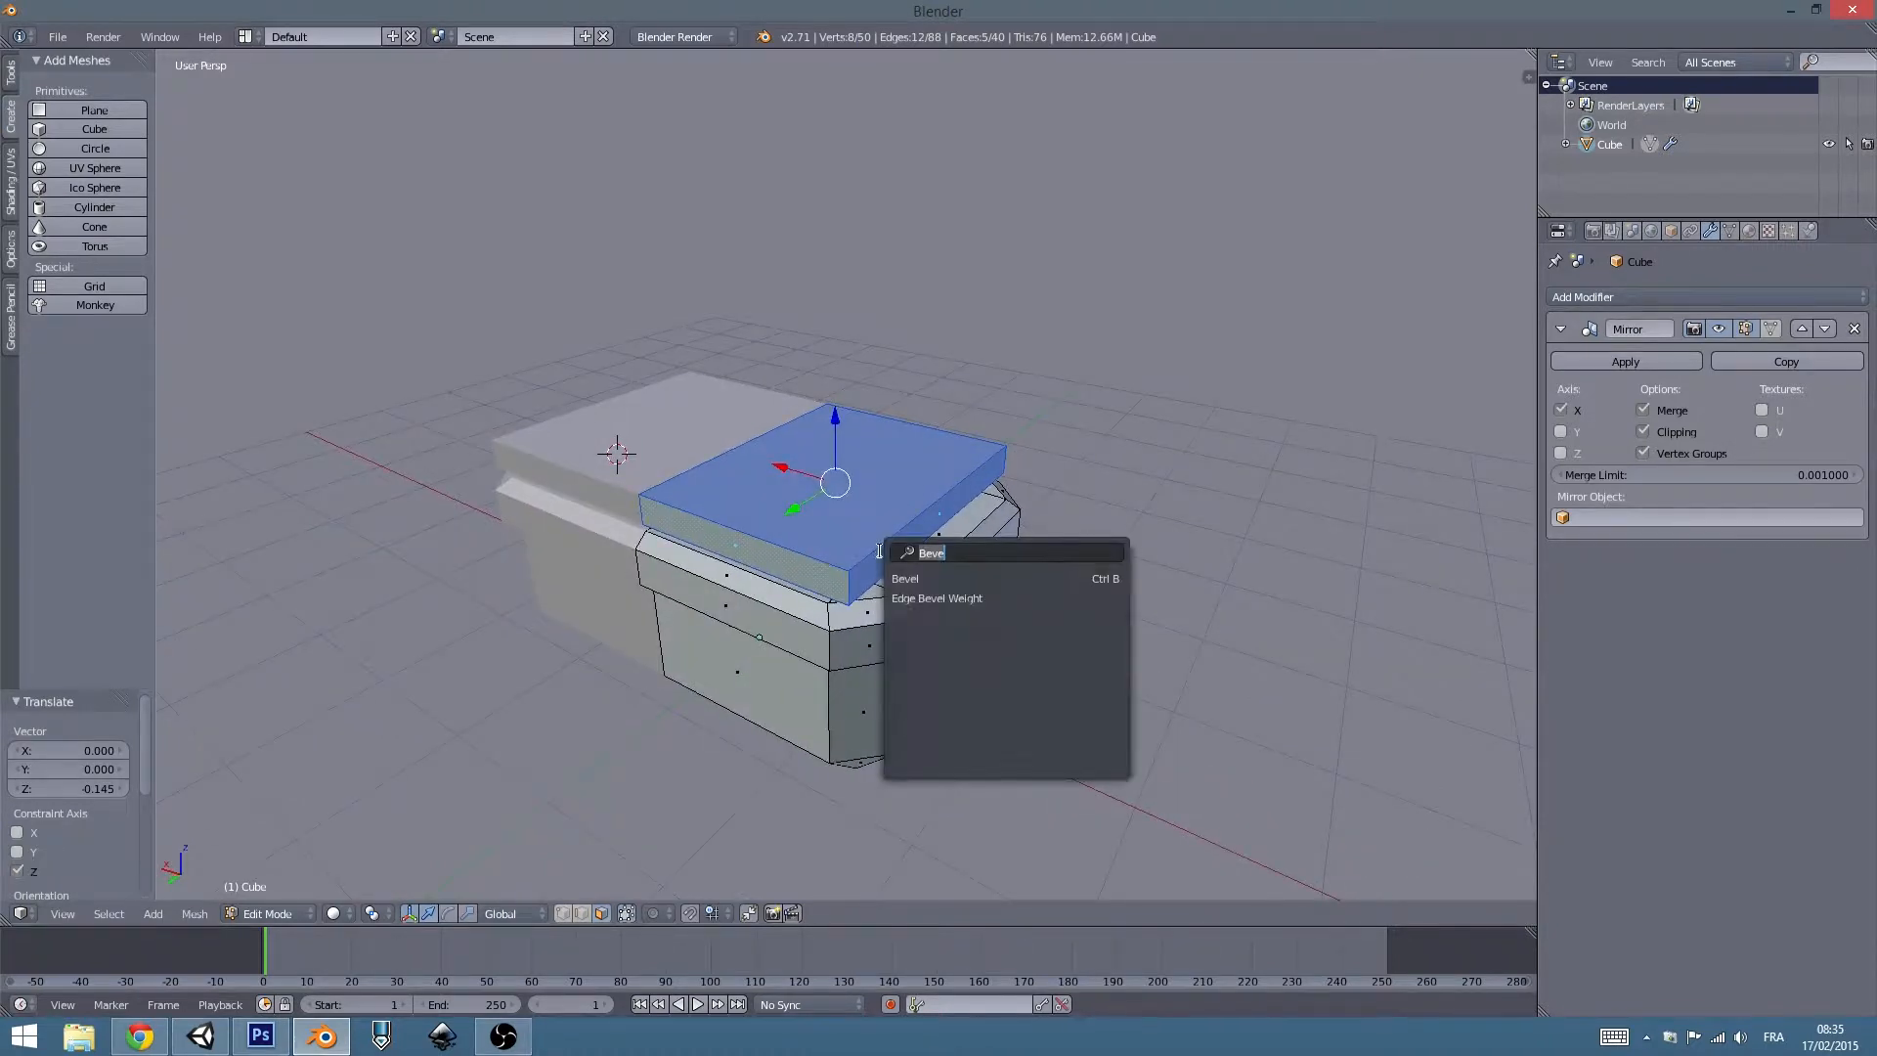
pyautogui.press('Return')
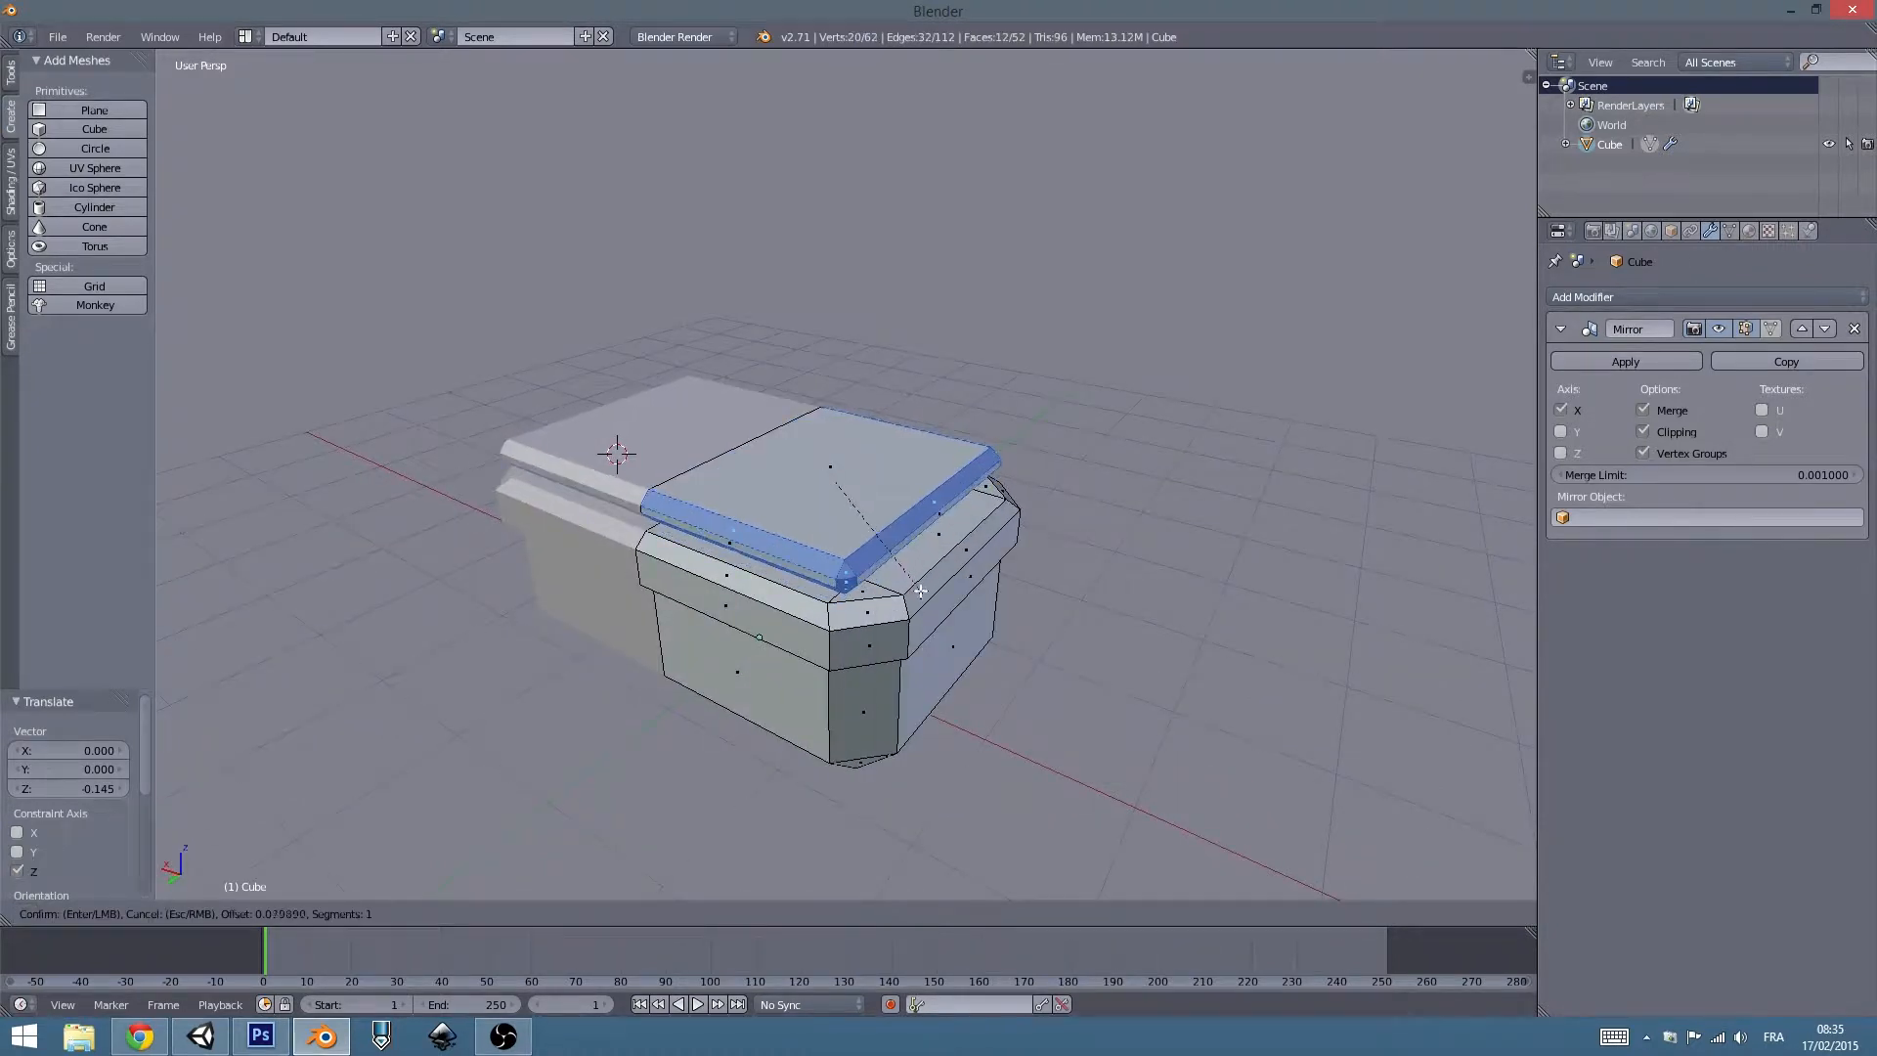
pyautogui.click(919, 591)
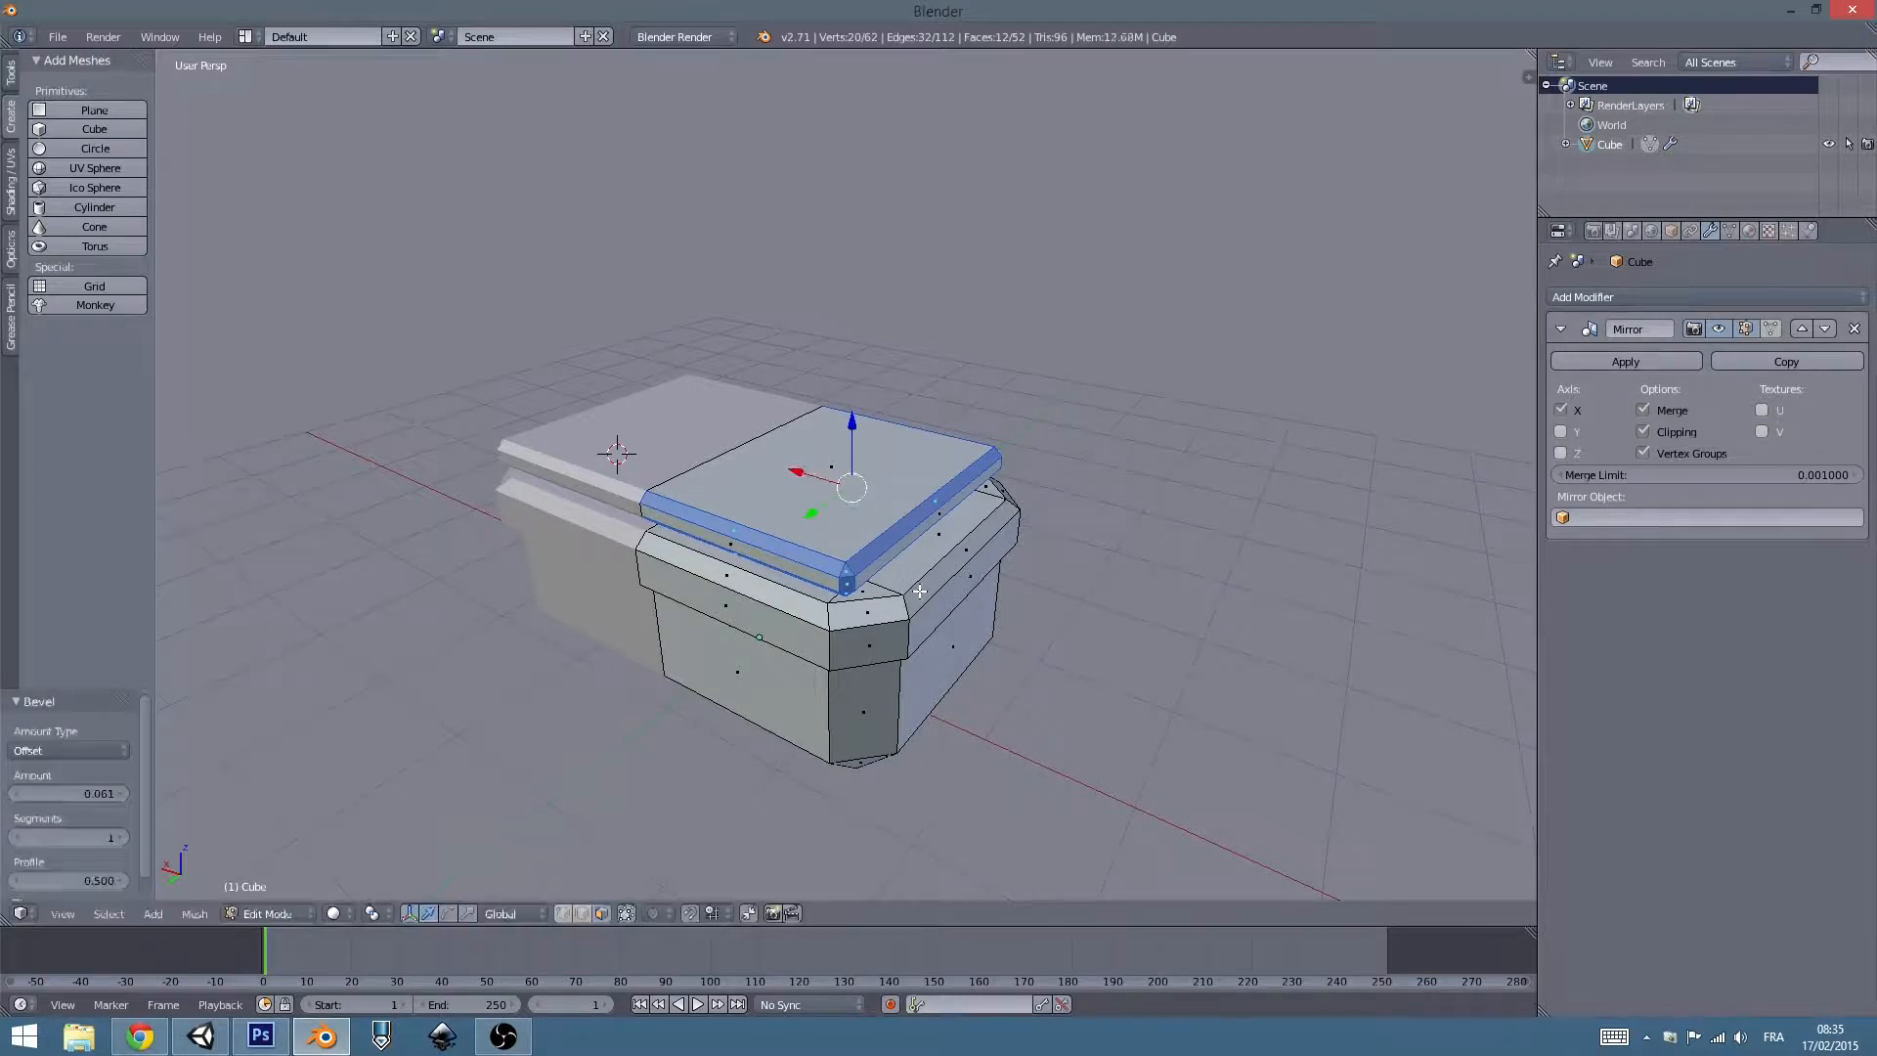
pyautogui.moveTo(910, 579); pyautogui.dragTo(826, 583, button='middle')
pyautogui.hotkey('ctrl', 'z')
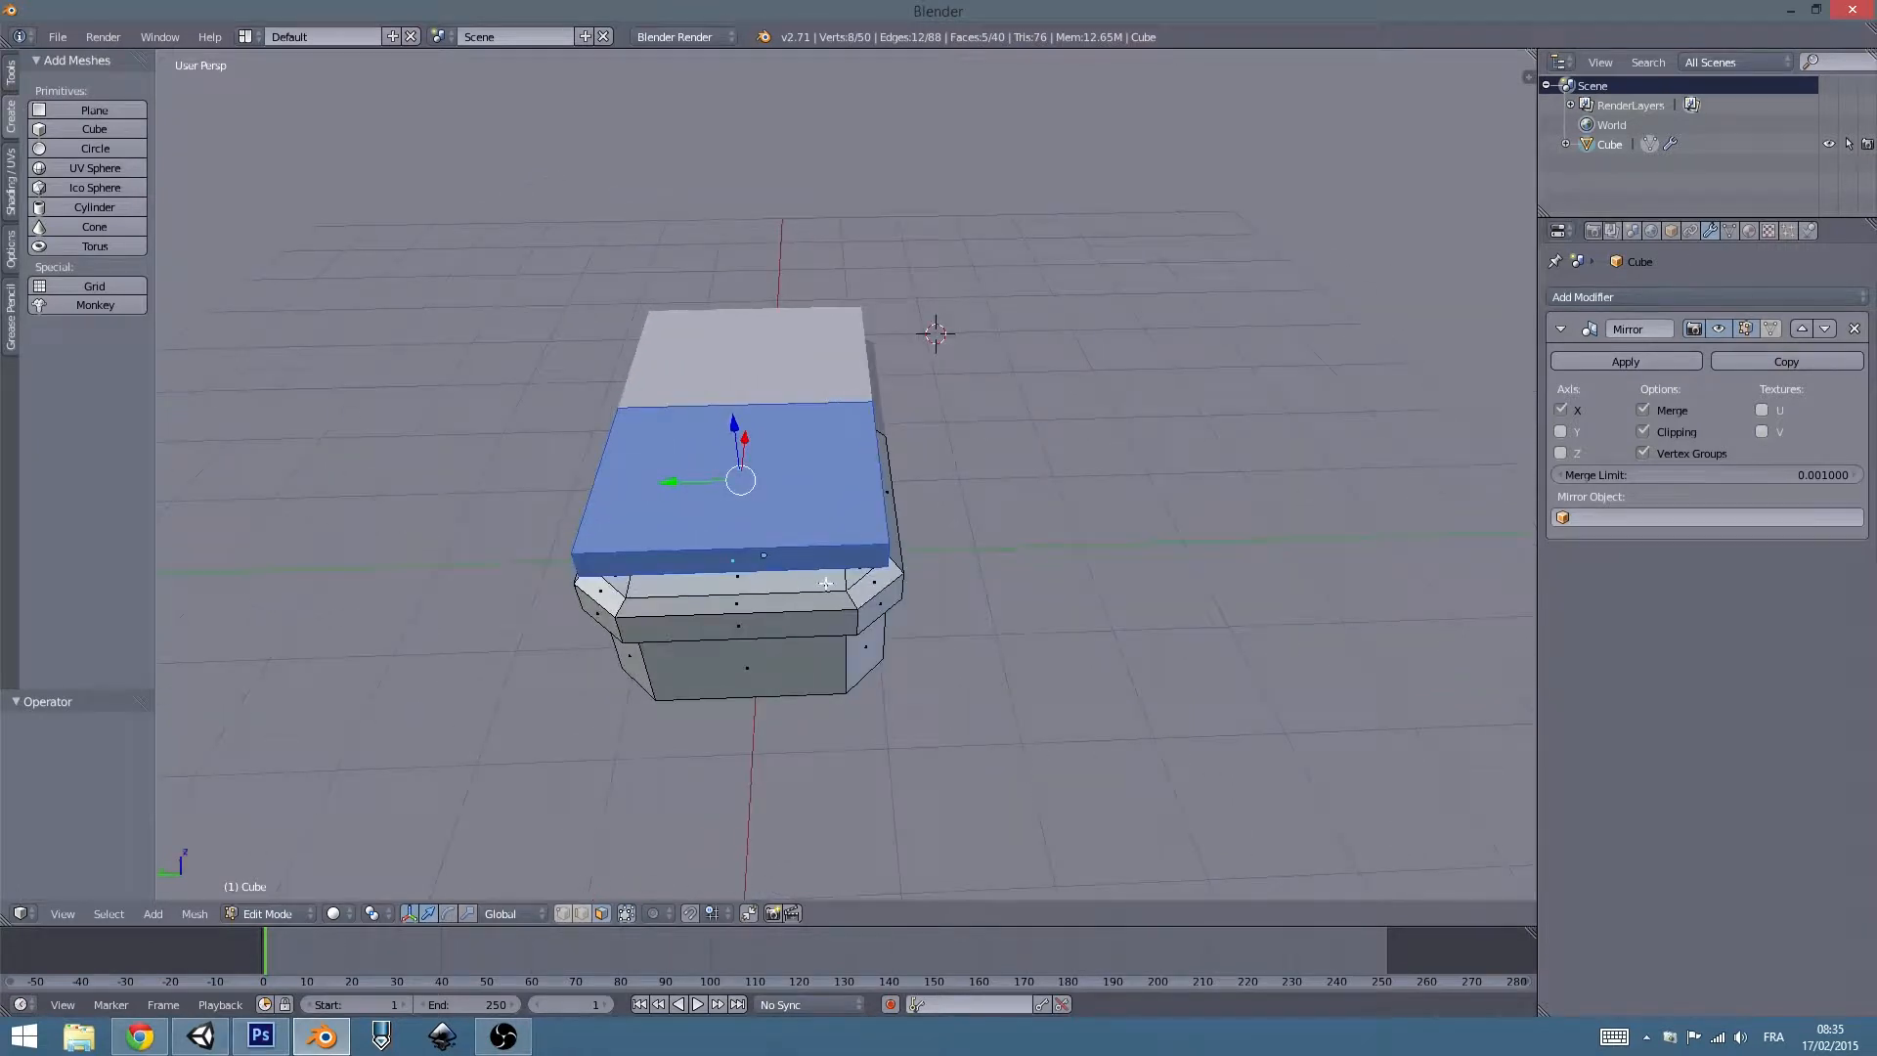
# Add two loop cuts to the lid parallel to X, sliding the first about 0.70 towards one side and the second towards the opposite side.
pyautogui.hotkey('ctrl', 'r')
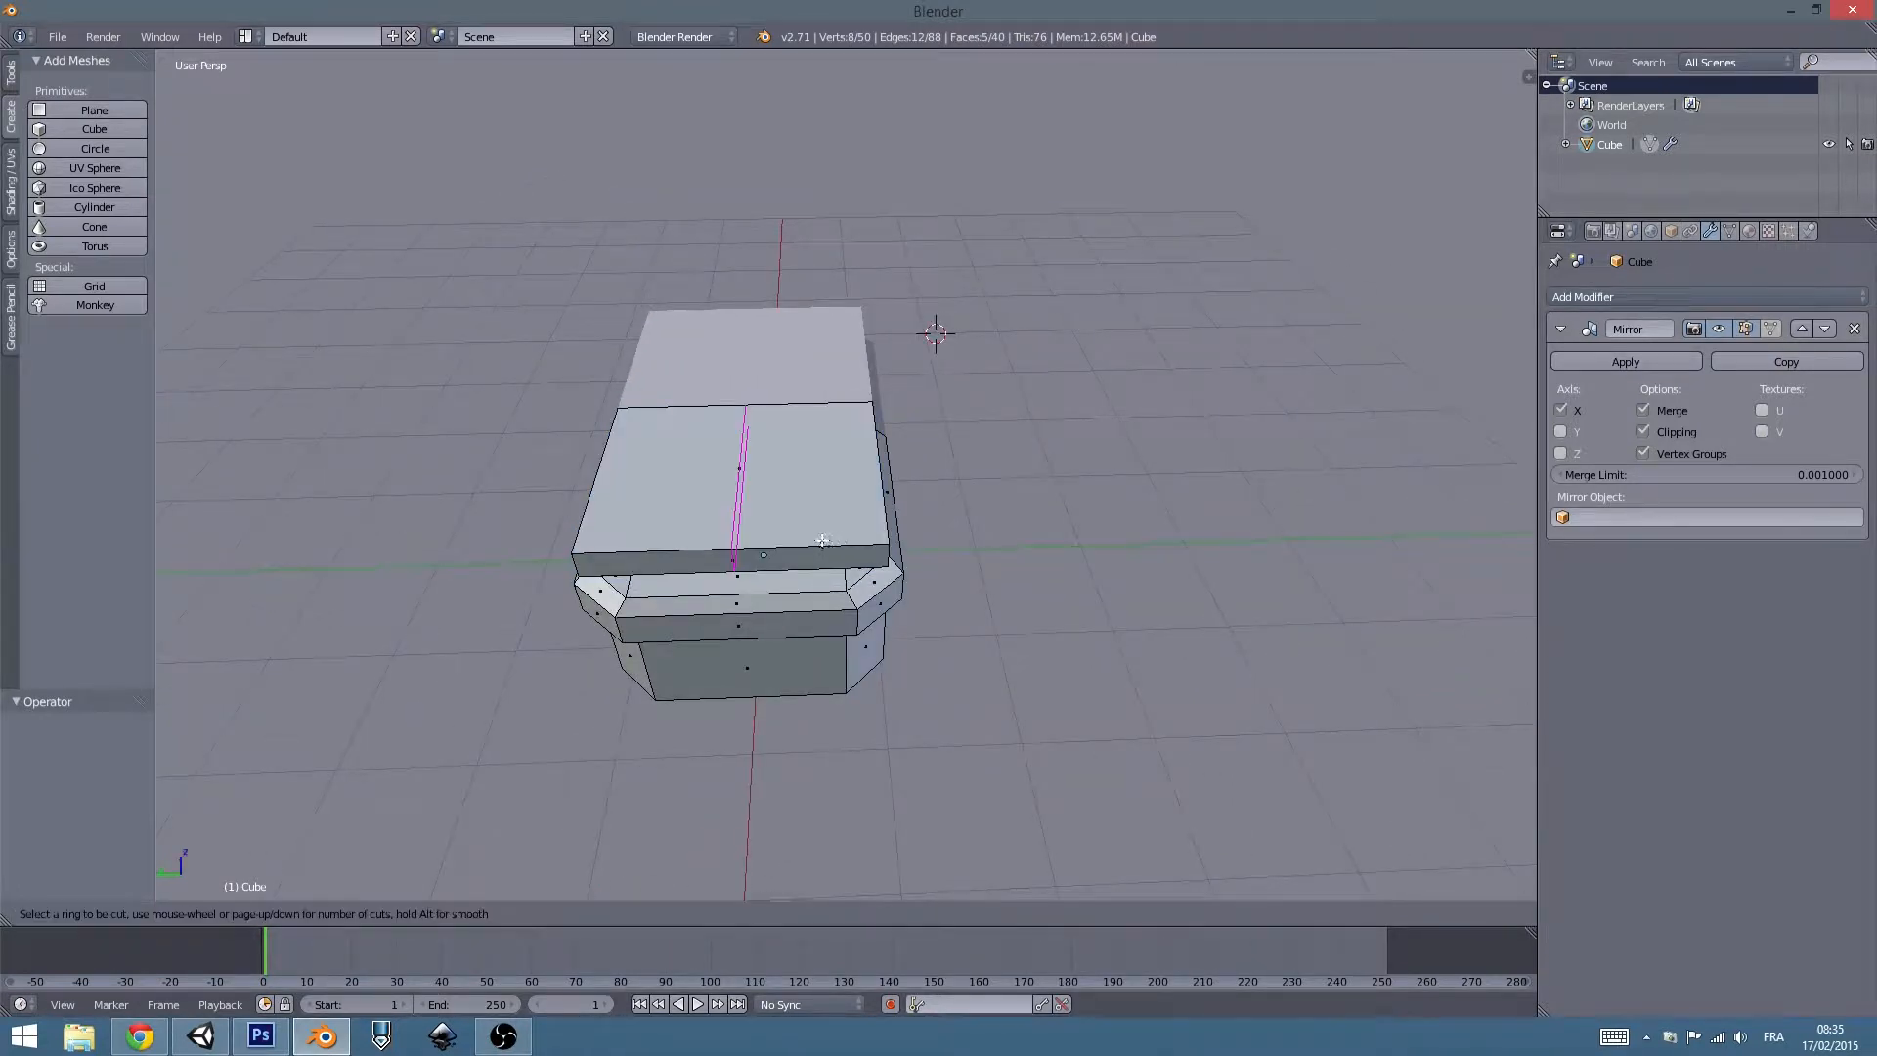
pyautogui.click(813, 542)
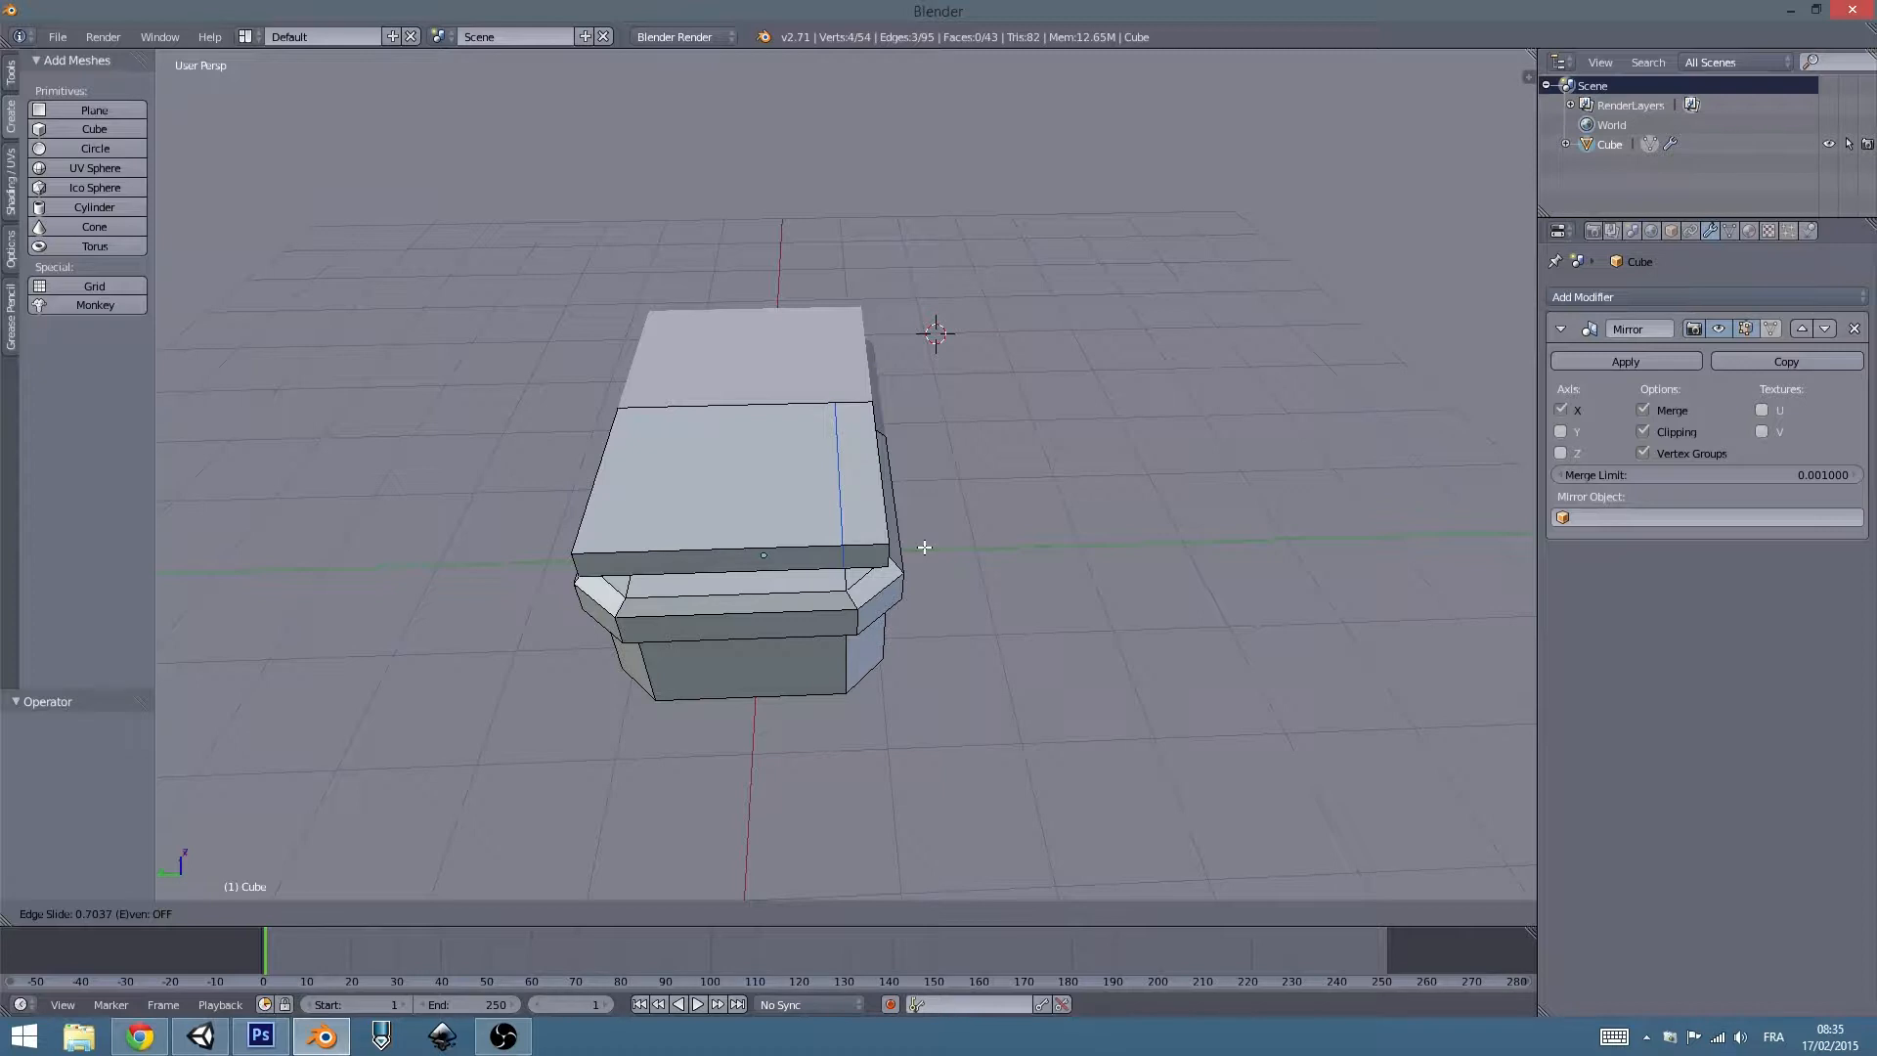
pyautogui.click(925, 548)
pyautogui.hotkey('ctrl', 'r')
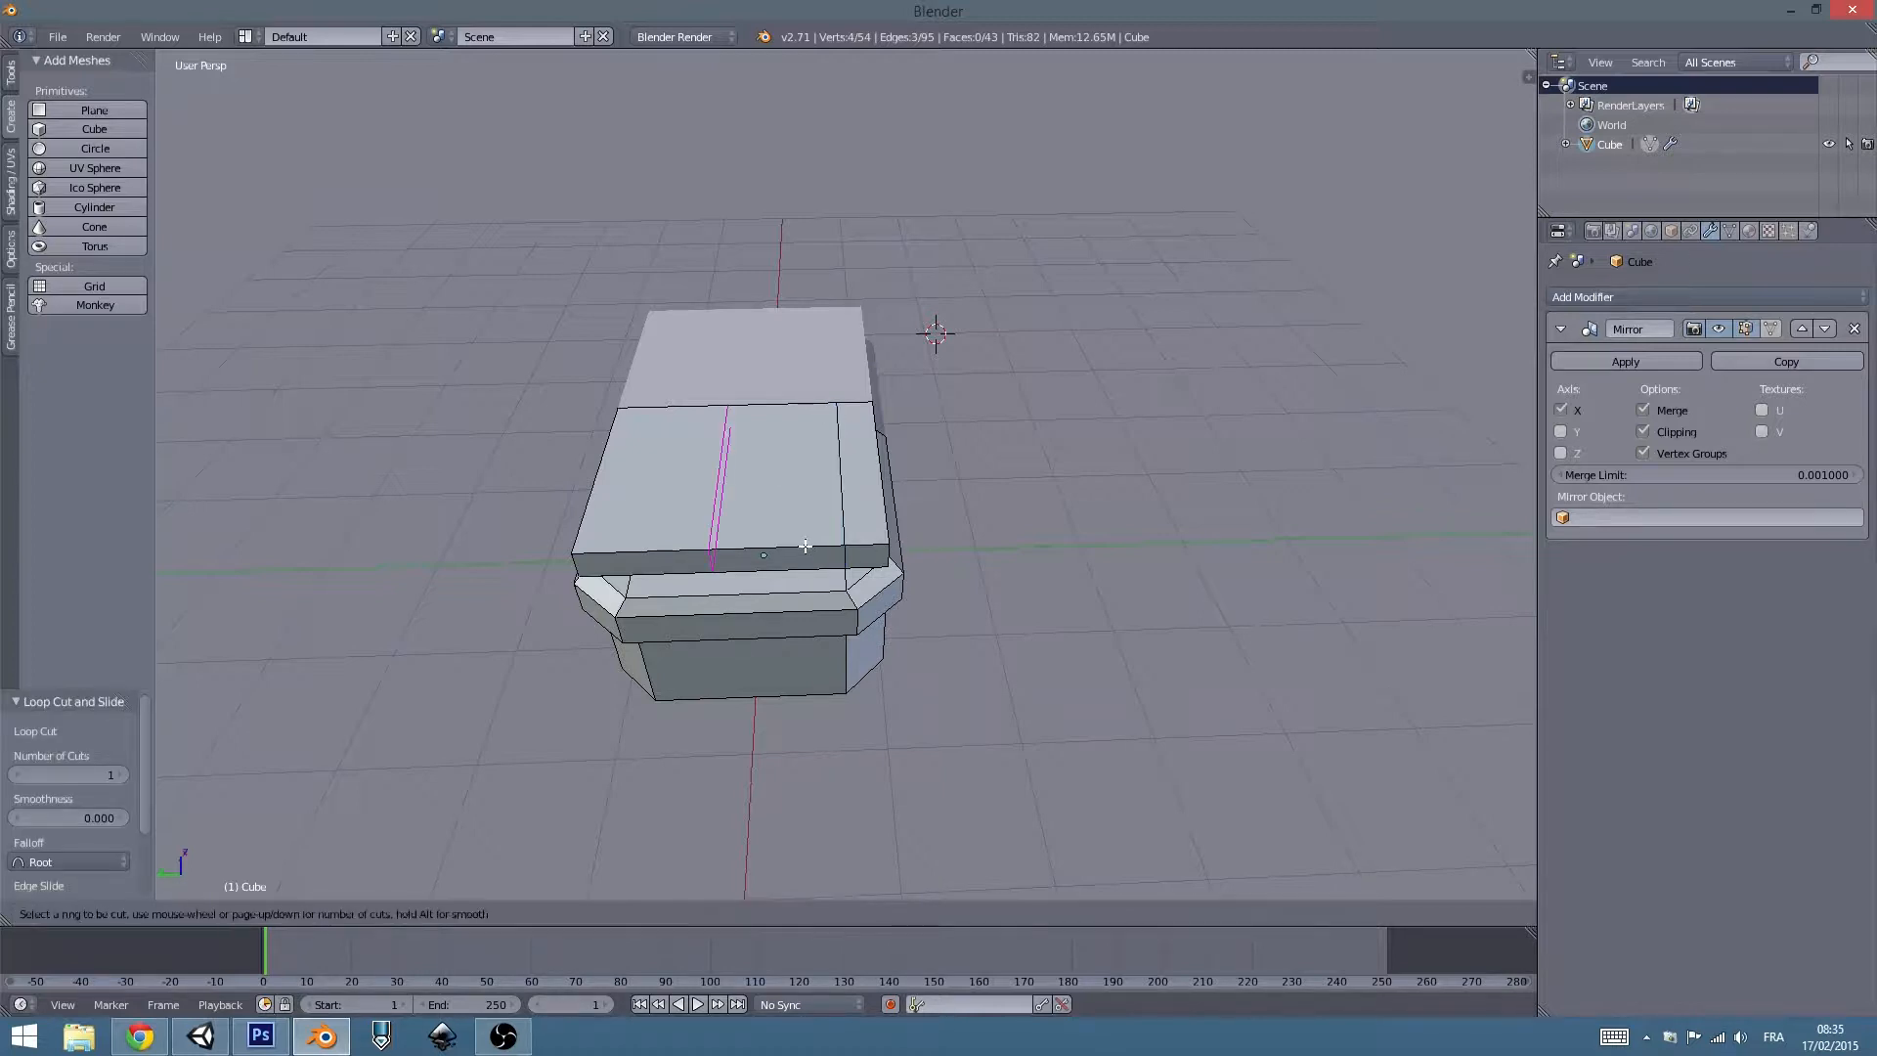
pyautogui.click(723, 544)
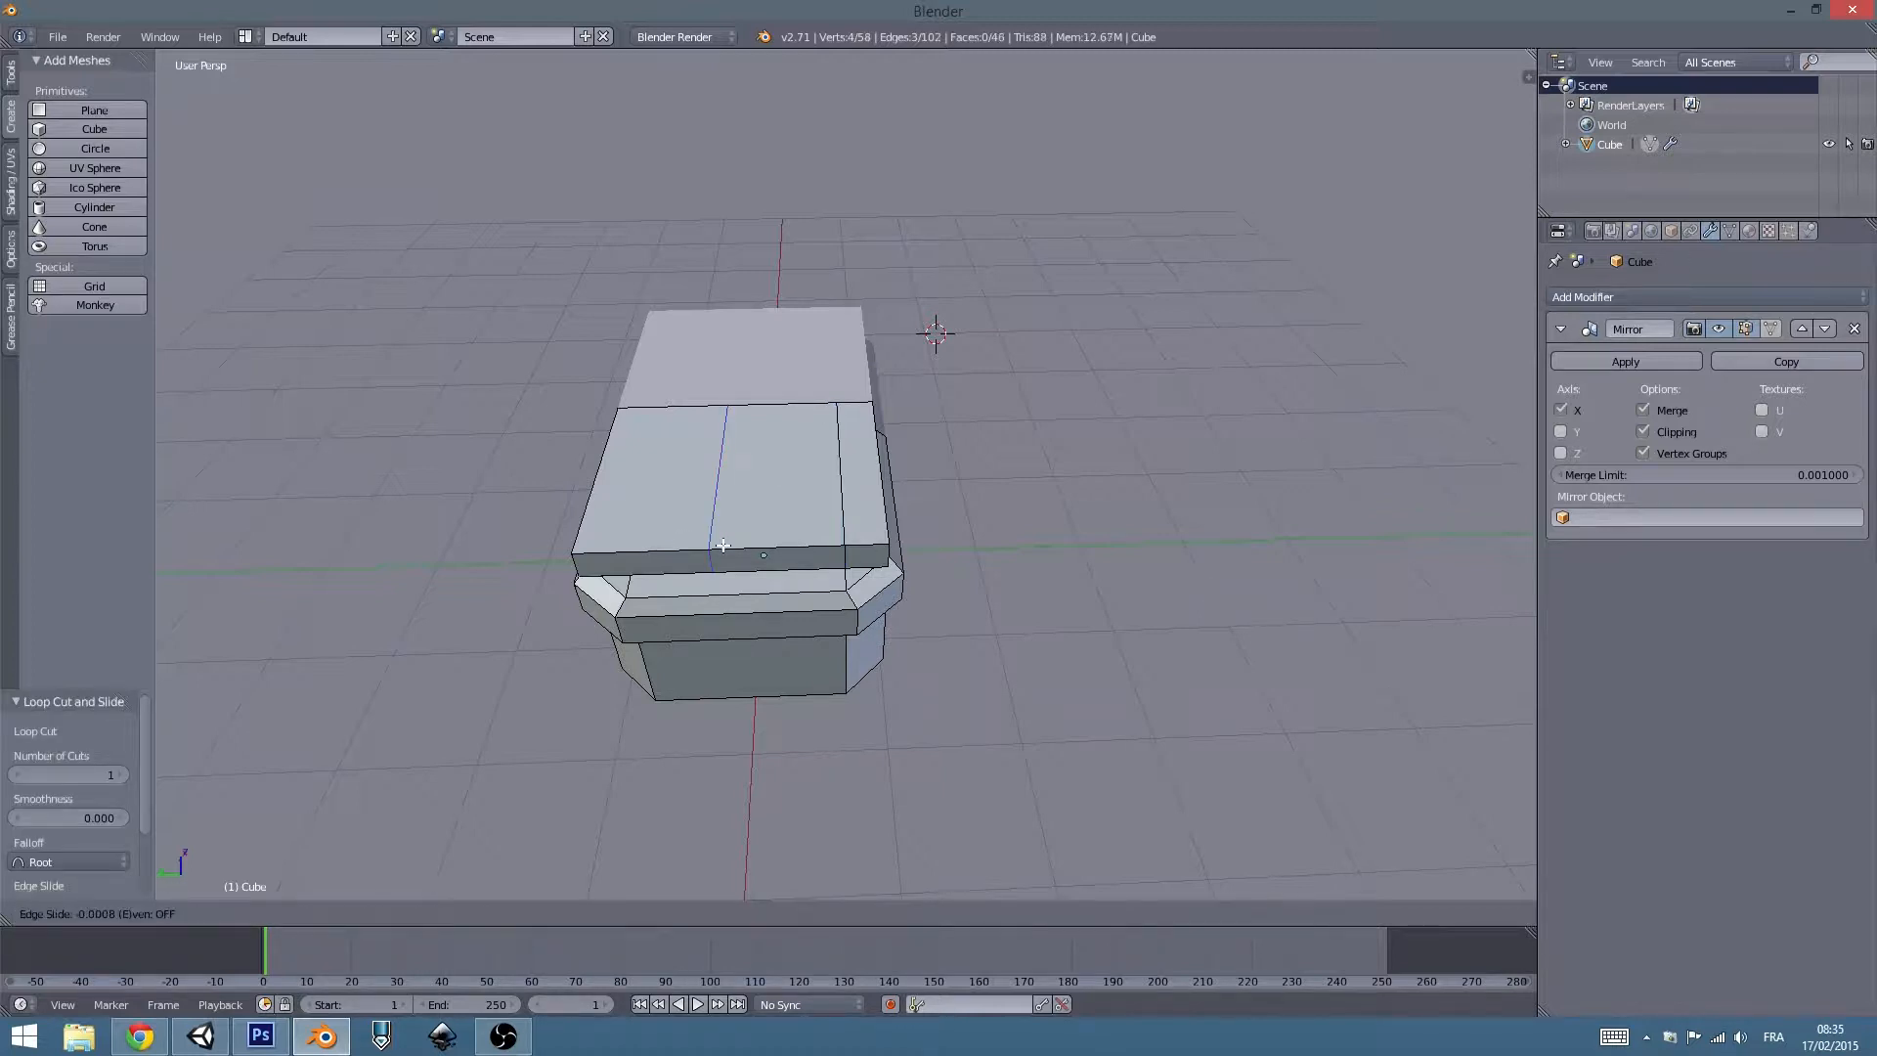
pyautogui.click(637, 545)
# Select the two vertical corner edges at the lid's outer end and move them 0.300 inward along X to chamfer the corners.
pyautogui.moveTo(637, 545); pyautogui.dragTo(1042, 637, button='middle')
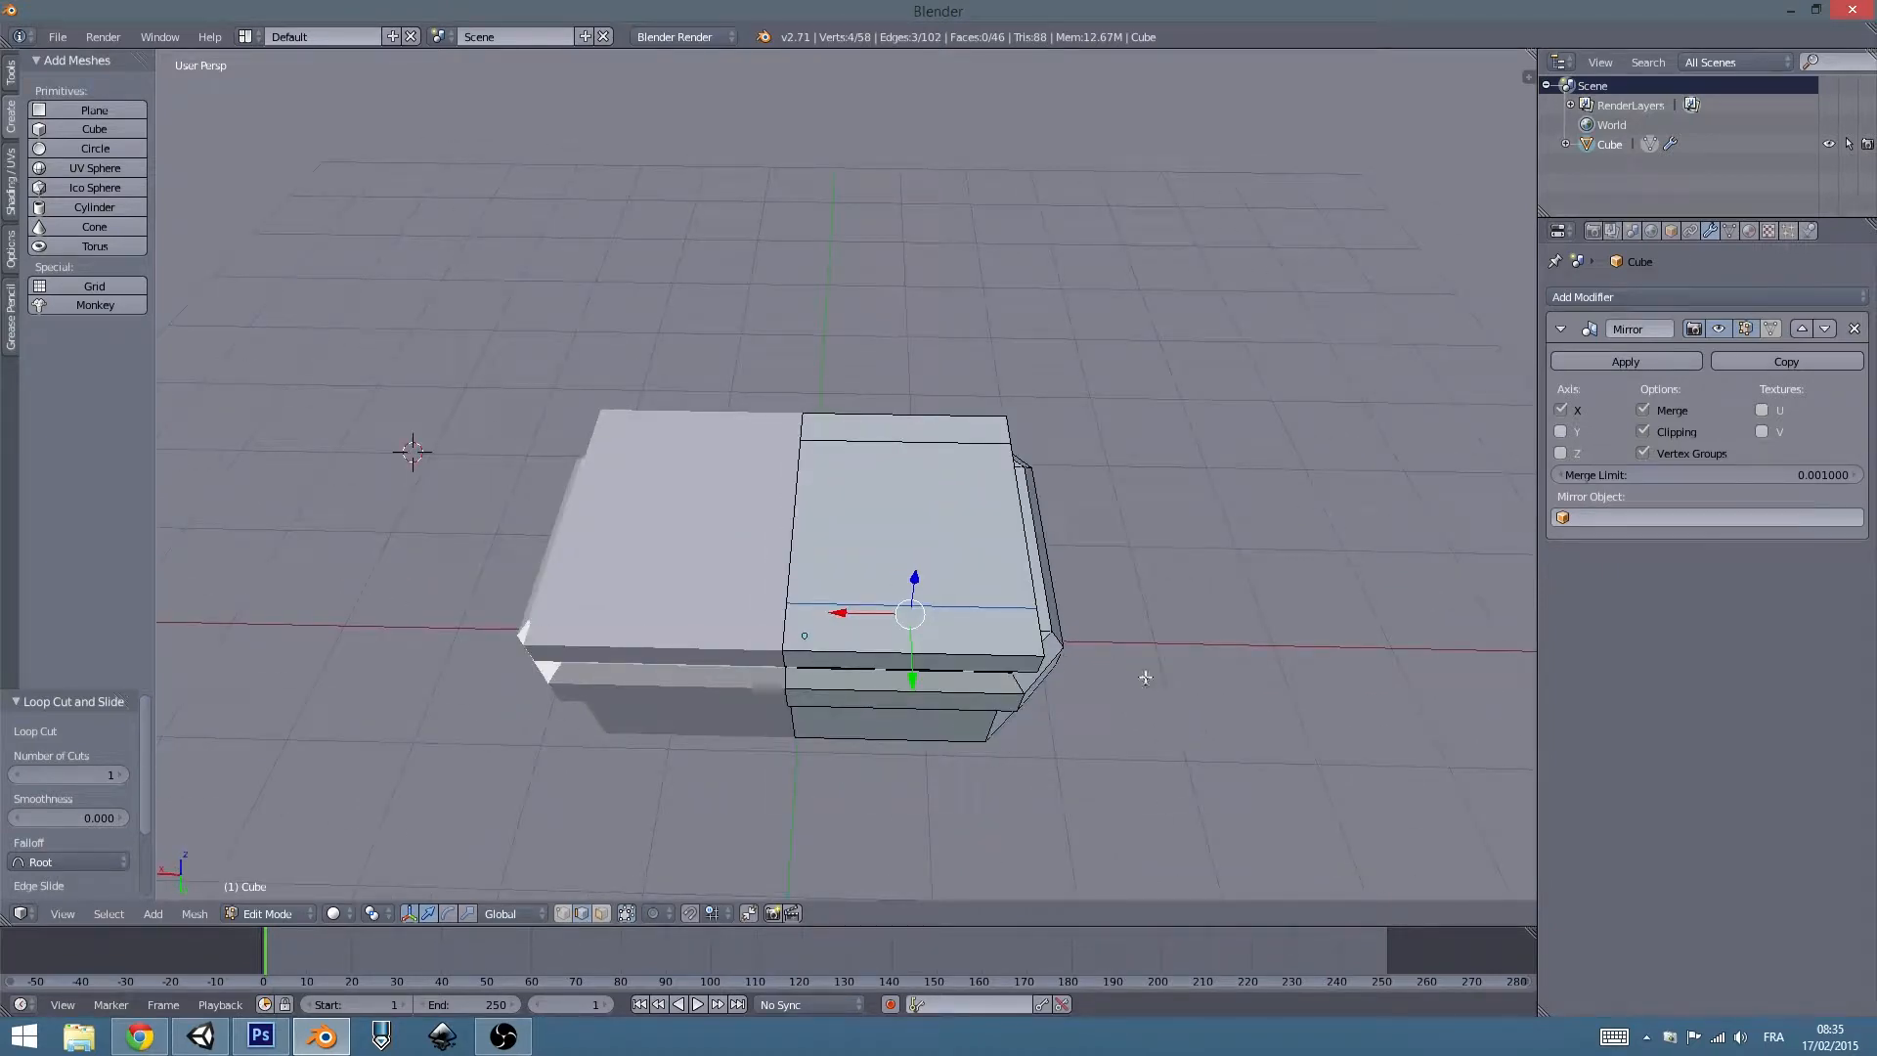
pyautogui.rightClick(1038, 663)
pyautogui.moveTo(1091, 428); pyautogui.dragTo(748, 503, button='middle')
pyautogui.keyDown('shift'); pyautogui.rightClick(764, 526); pyautogui.keyUp('shift')
pyautogui.moveTo(874, 513); pyautogui.dragTo(823, 568, button='middle')
pyautogui.press('g')
pyautogui.press('x')
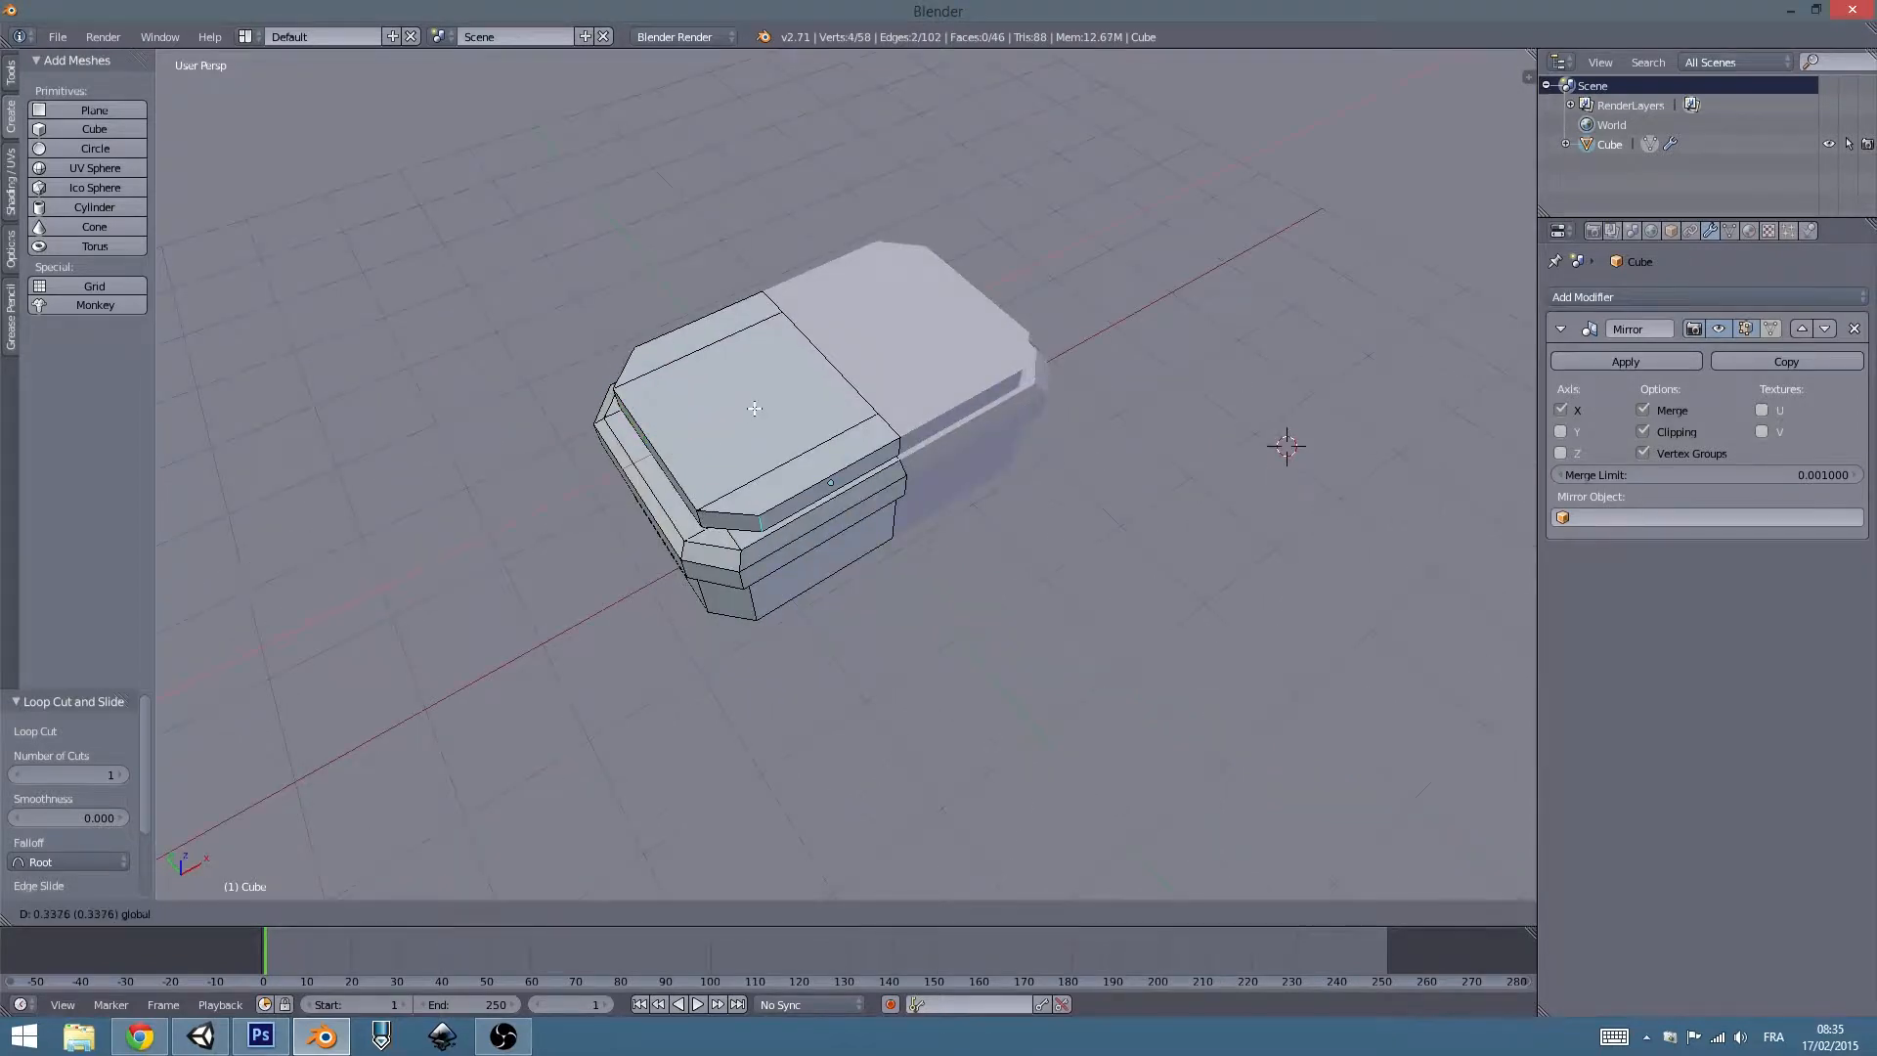
pyautogui.click(749, 411)
# Try moving the upper corner edges of the lid's outer end inward along X, and undo the move.
pyautogui.moveTo(750, 411); pyautogui.dragTo(1166, 390, button='middle')
pyautogui.moveTo(1091, 515); pyautogui.dragTo(992, 467, button='middle')
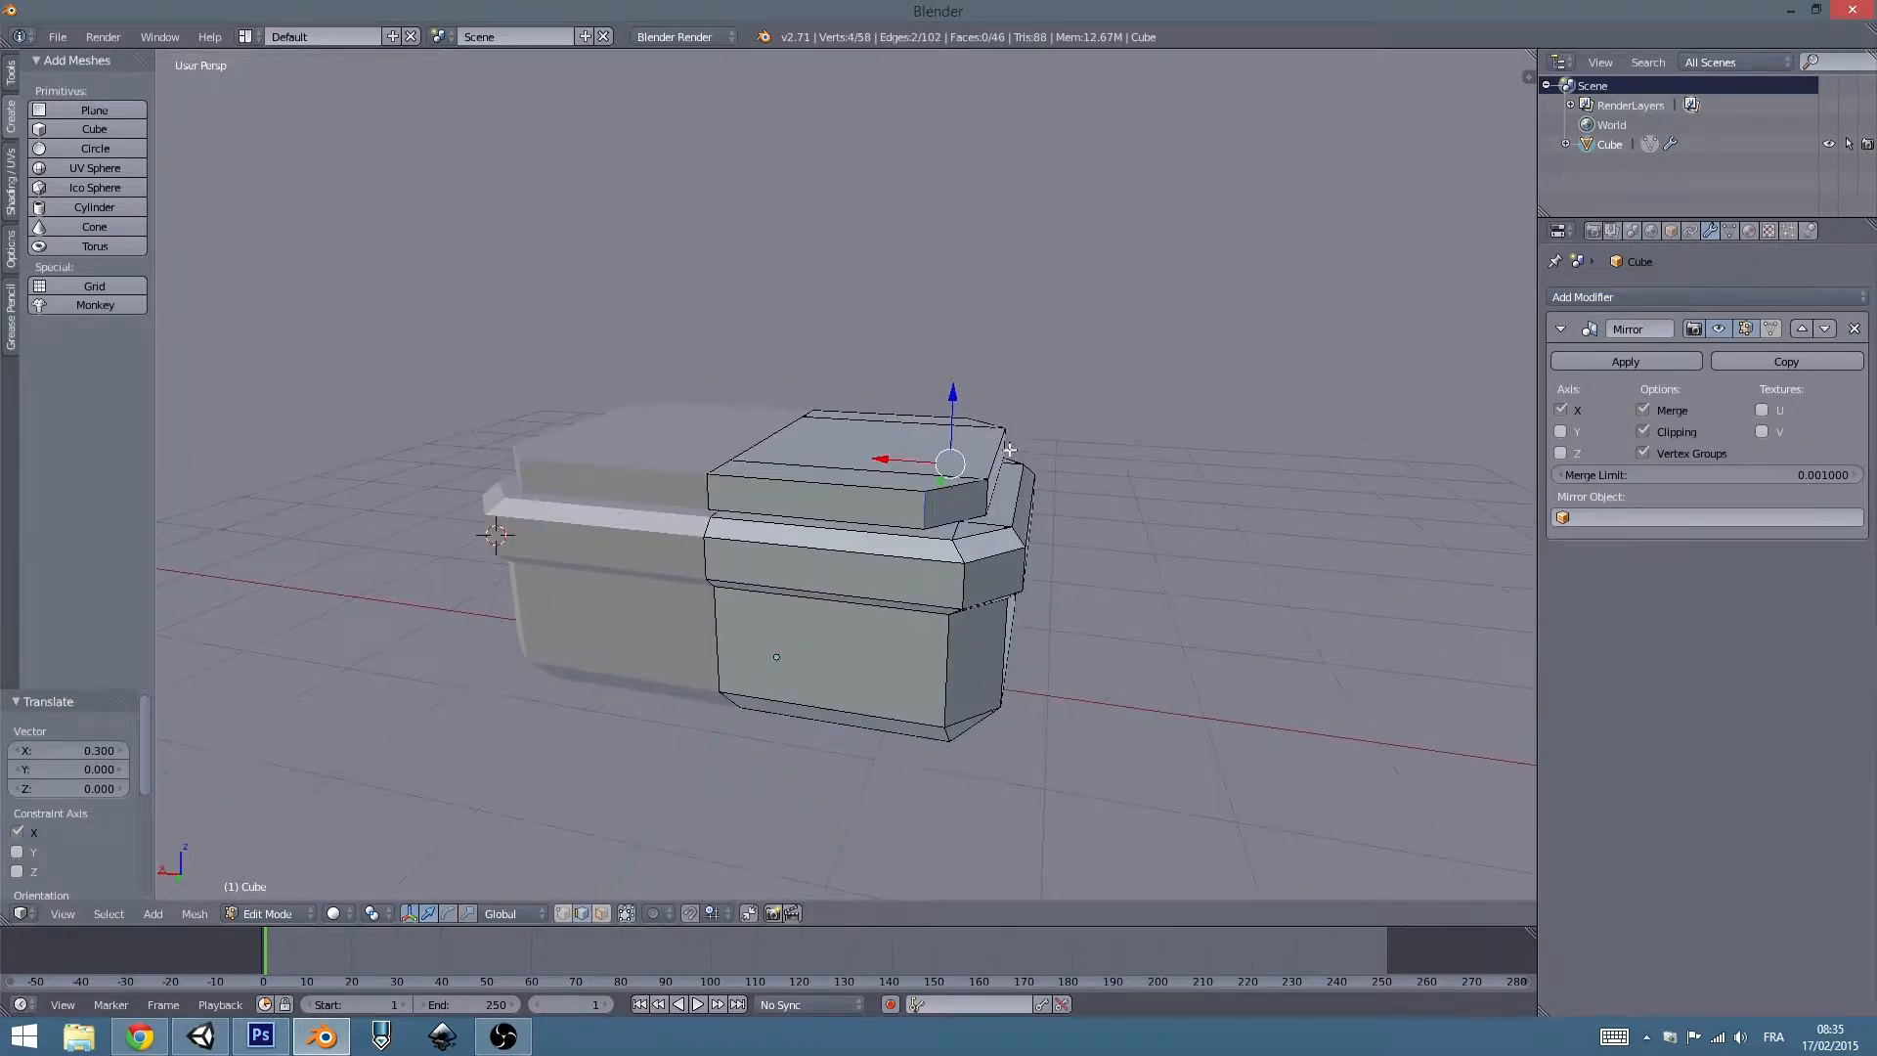
pyautogui.rightClick(945, 491)
pyautogui.moveTo(1050, 414); pyautogui.dragTo(1001, 437, button='middle')
pyautogui.keyDown('shift'); pyautogui.rightClick(957, 443); pyautogui.keyUp('shift')
pyautogui.moveTo(916, 436); pyautogui.dragTo(898, 434)
pyautogui.moveTo(1101, 452); pyautogui.dragTo(978, 510, button='middle')
pyautogui.hotkey('ctrl', 'z')
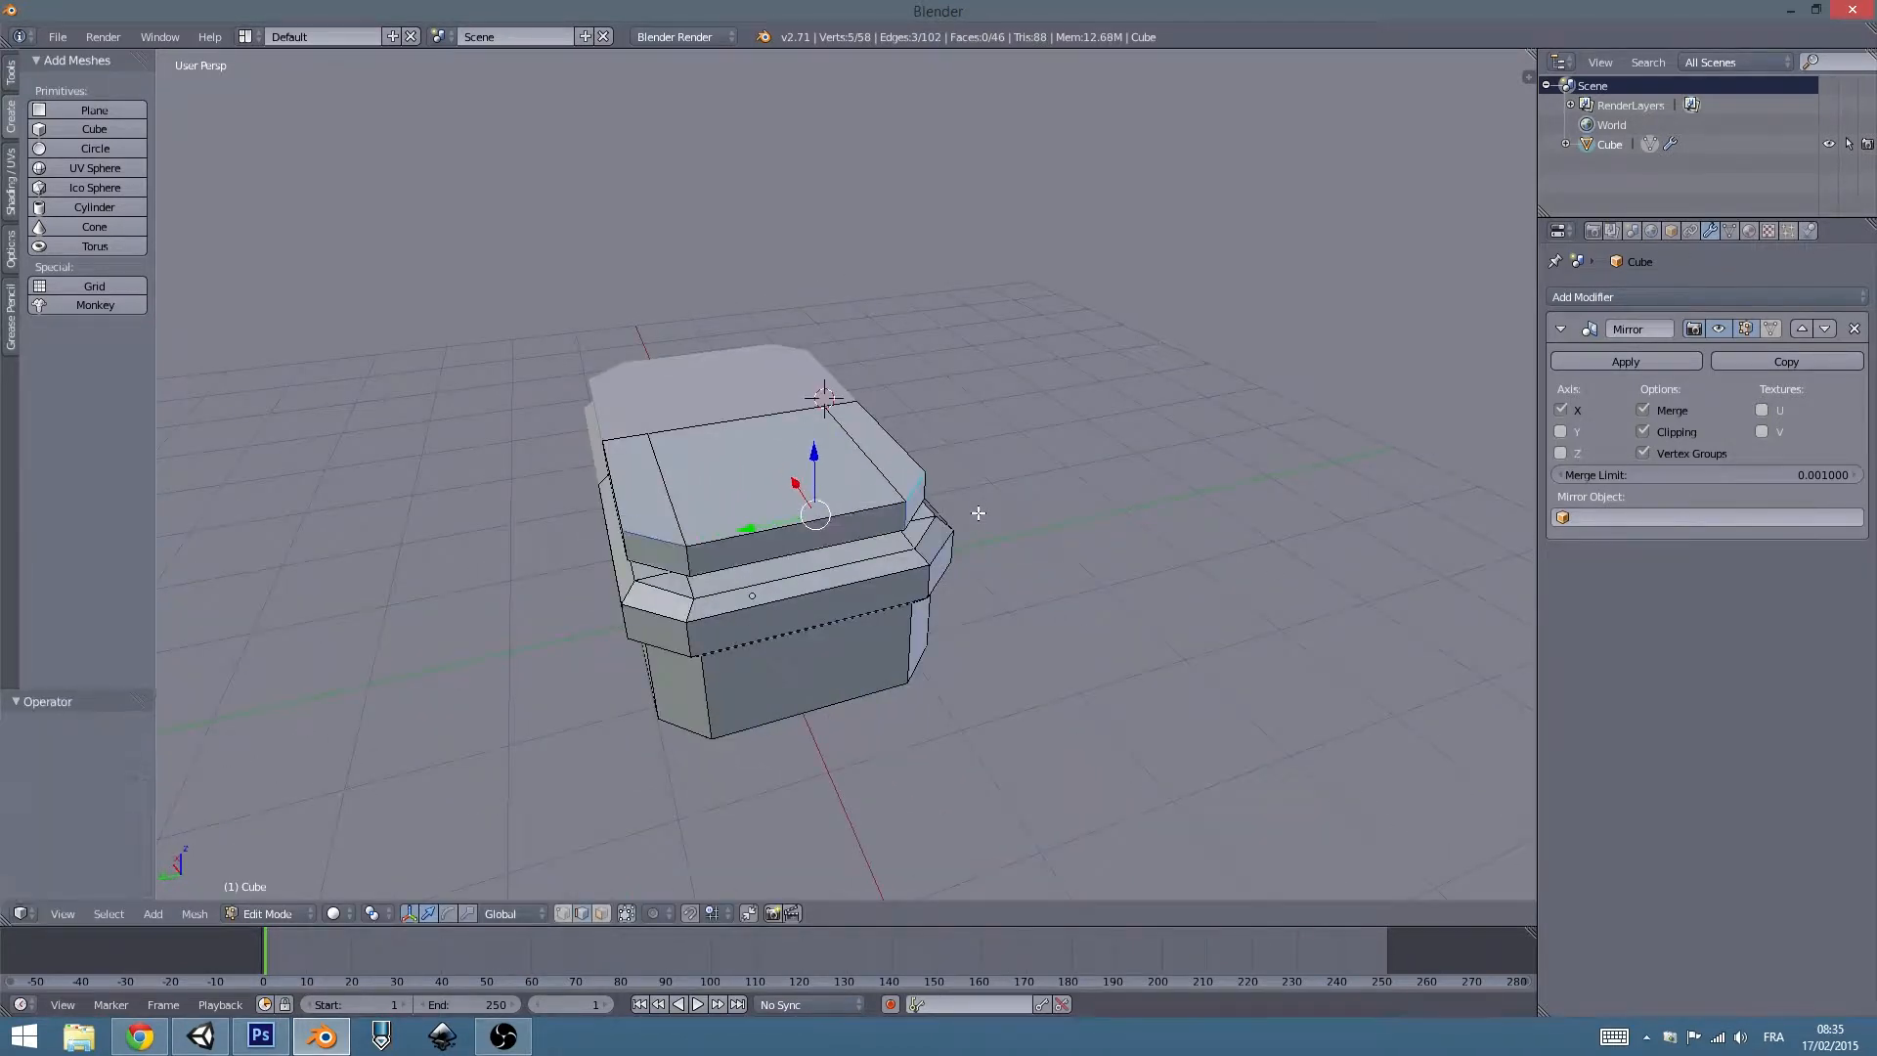
# Select both diagonal upper corner edges at the lid's outer end and move them inward along X by about 0.17 to form a slope.
pyautogui.rightClick(912, 489)
pyautogui.keyDown('shift'); pyautogui.rightClick(663, 536); pyautogui.keyUp('shift')
pyautogui.moveTo(699, 533); pyautogui.dragTo(890, 459, button='middle')
pyautogui.moveTo(931, 440); pyautogui.dragTo(887, 445)
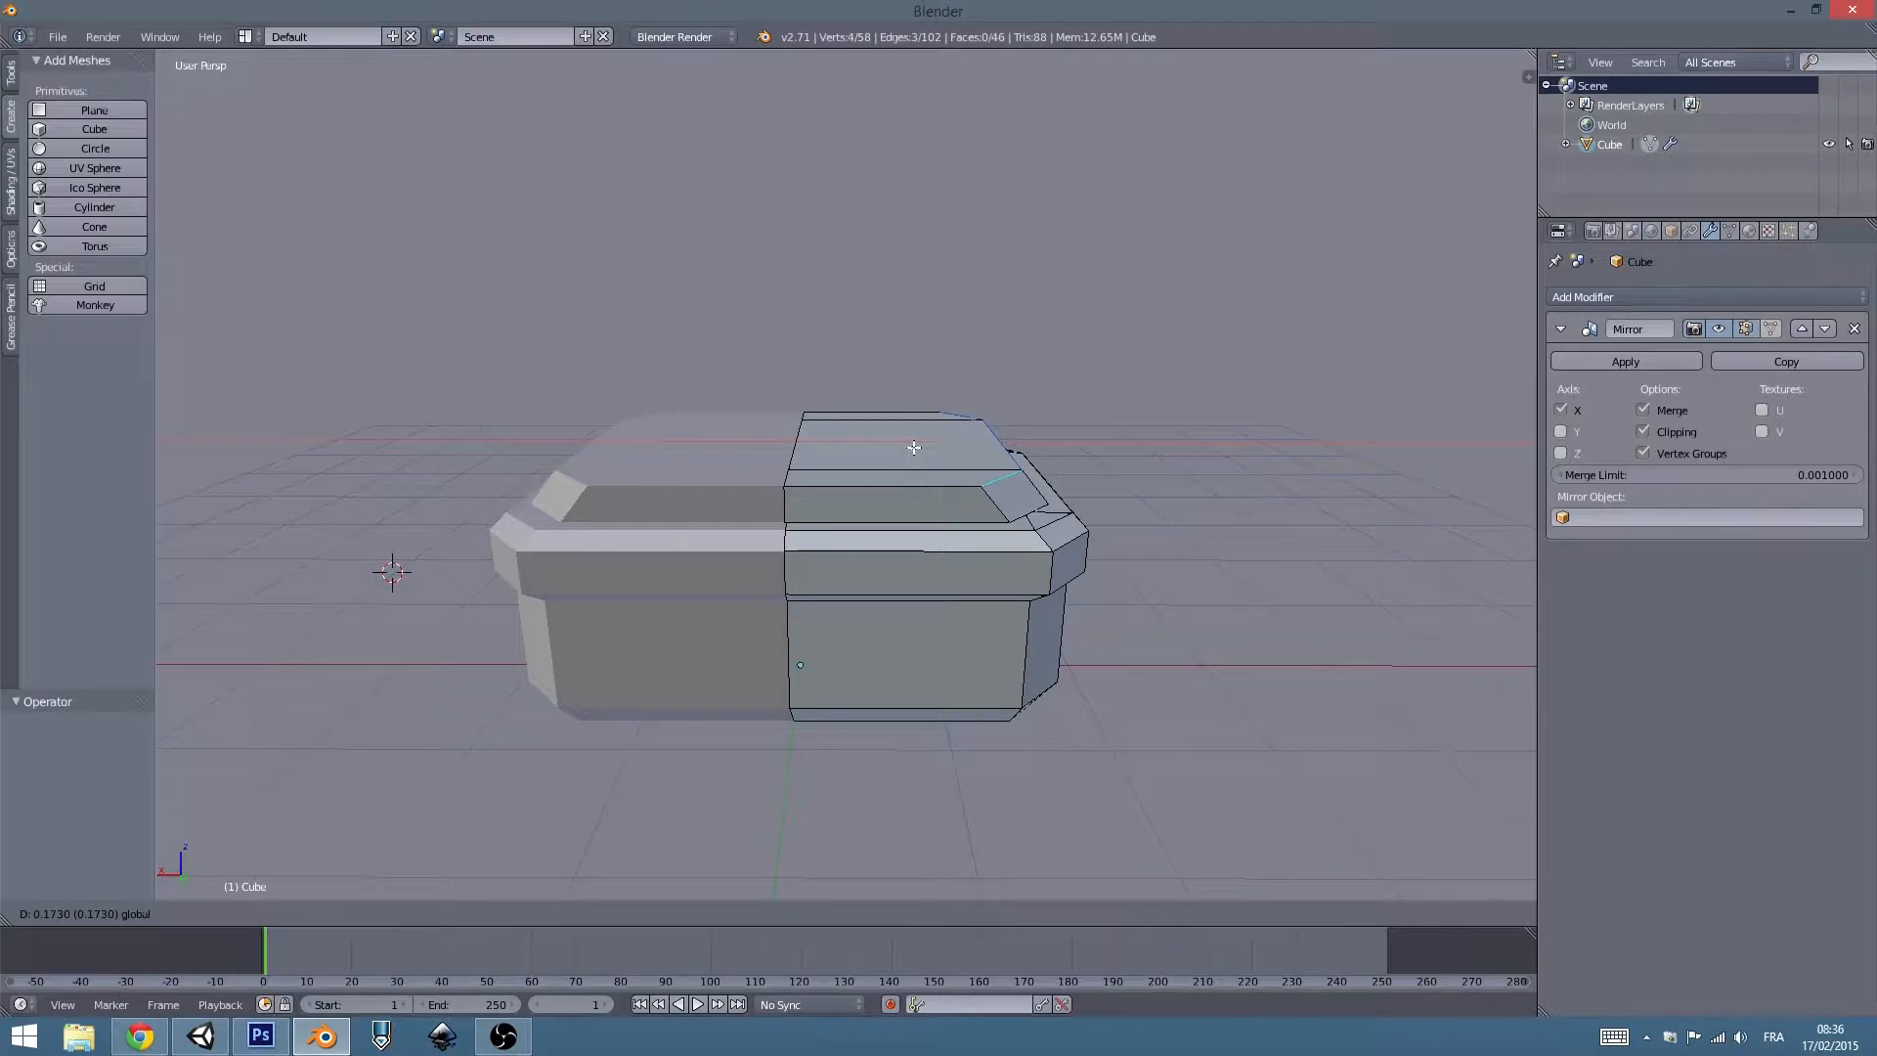
pyautogui.click(909, 444)
pyautogui.press('Tab')
pyautogui.scroll(-2, 843, 630)
pyautogui.moveTo(944, 625); pyautogui.dragTo(989, 594, button='middle')
pyautogui.scroll(-2, 845, 634)
# In wireframe, box-select the outer end of the body and lid and move it about 0.57 inward along X to shorten the box.
pyautogui.press('Tab')
pyautogui.scroll(3, 883, 557)
pyautogui.moveTo(883, 558); pyautogui.dragTo(916, 655, button='middle')
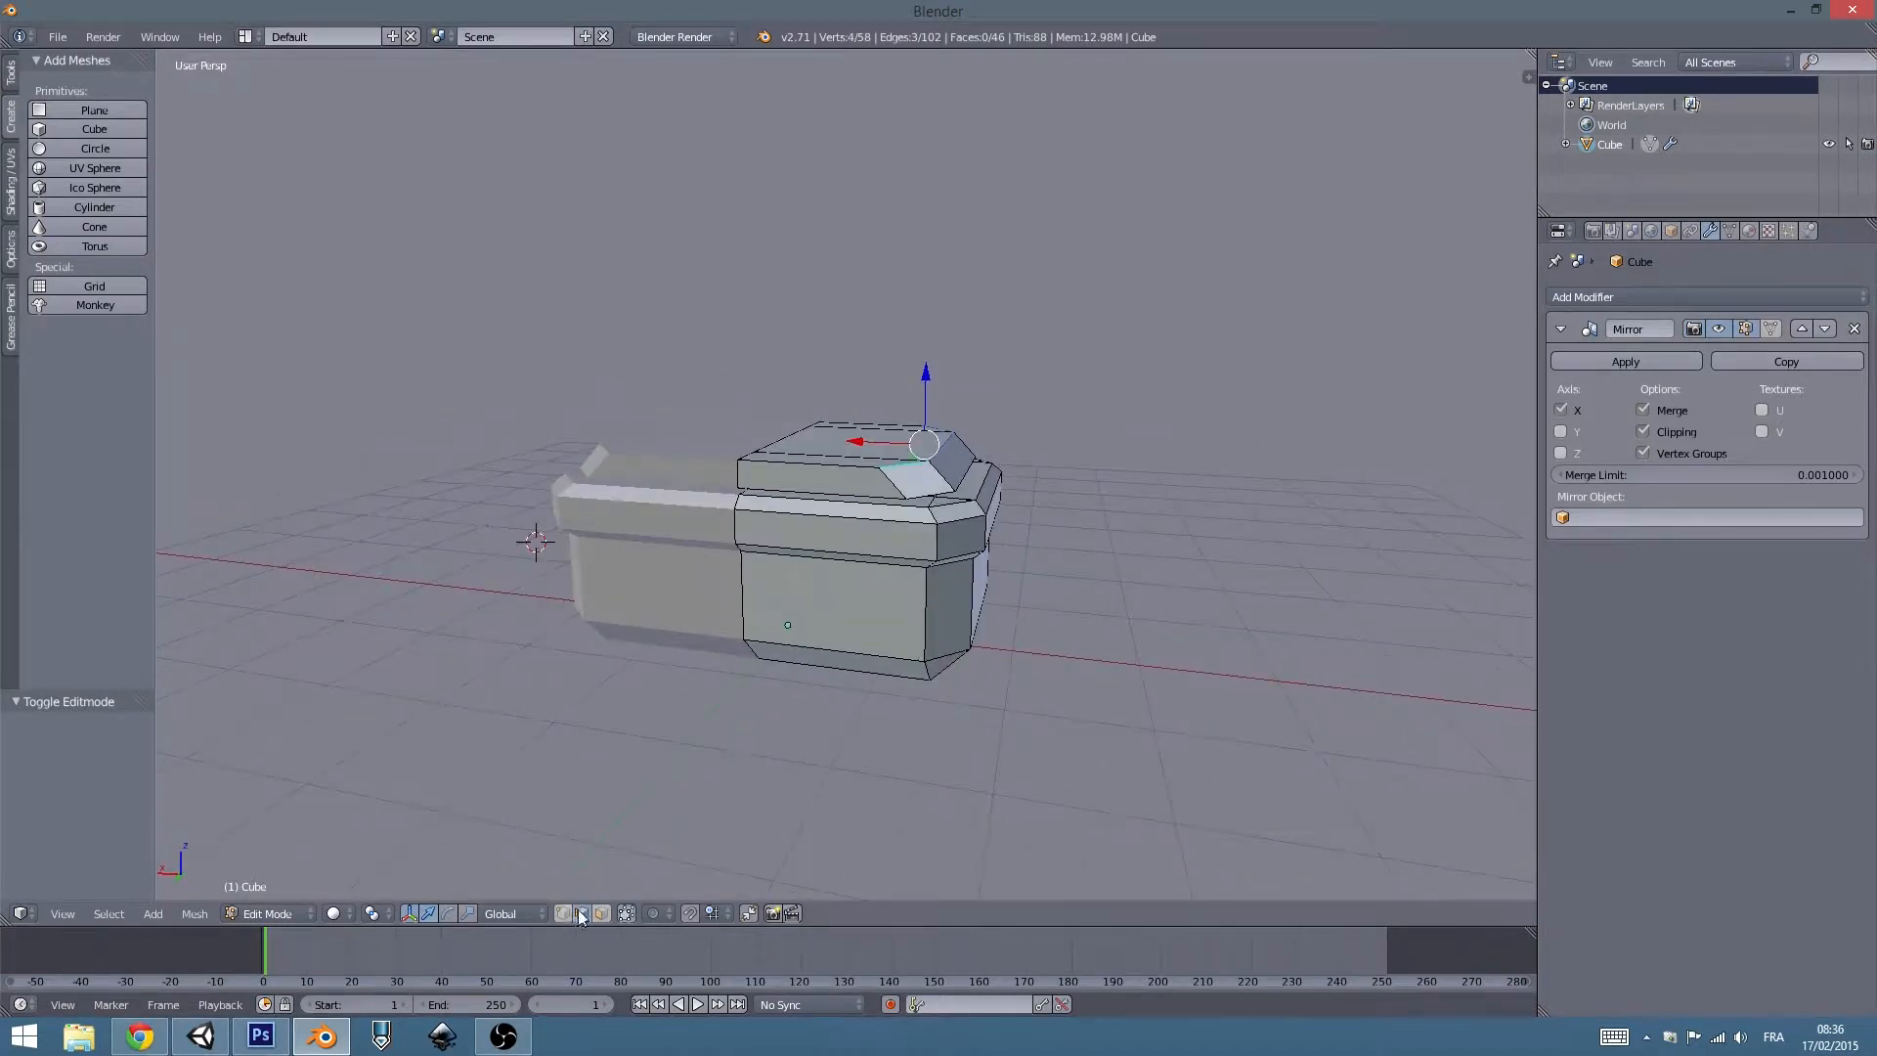
pyautogui.moveTo(850, 782); pyautogui.dragTo(1016, 651, button='middle')
pyautogui.press('z')
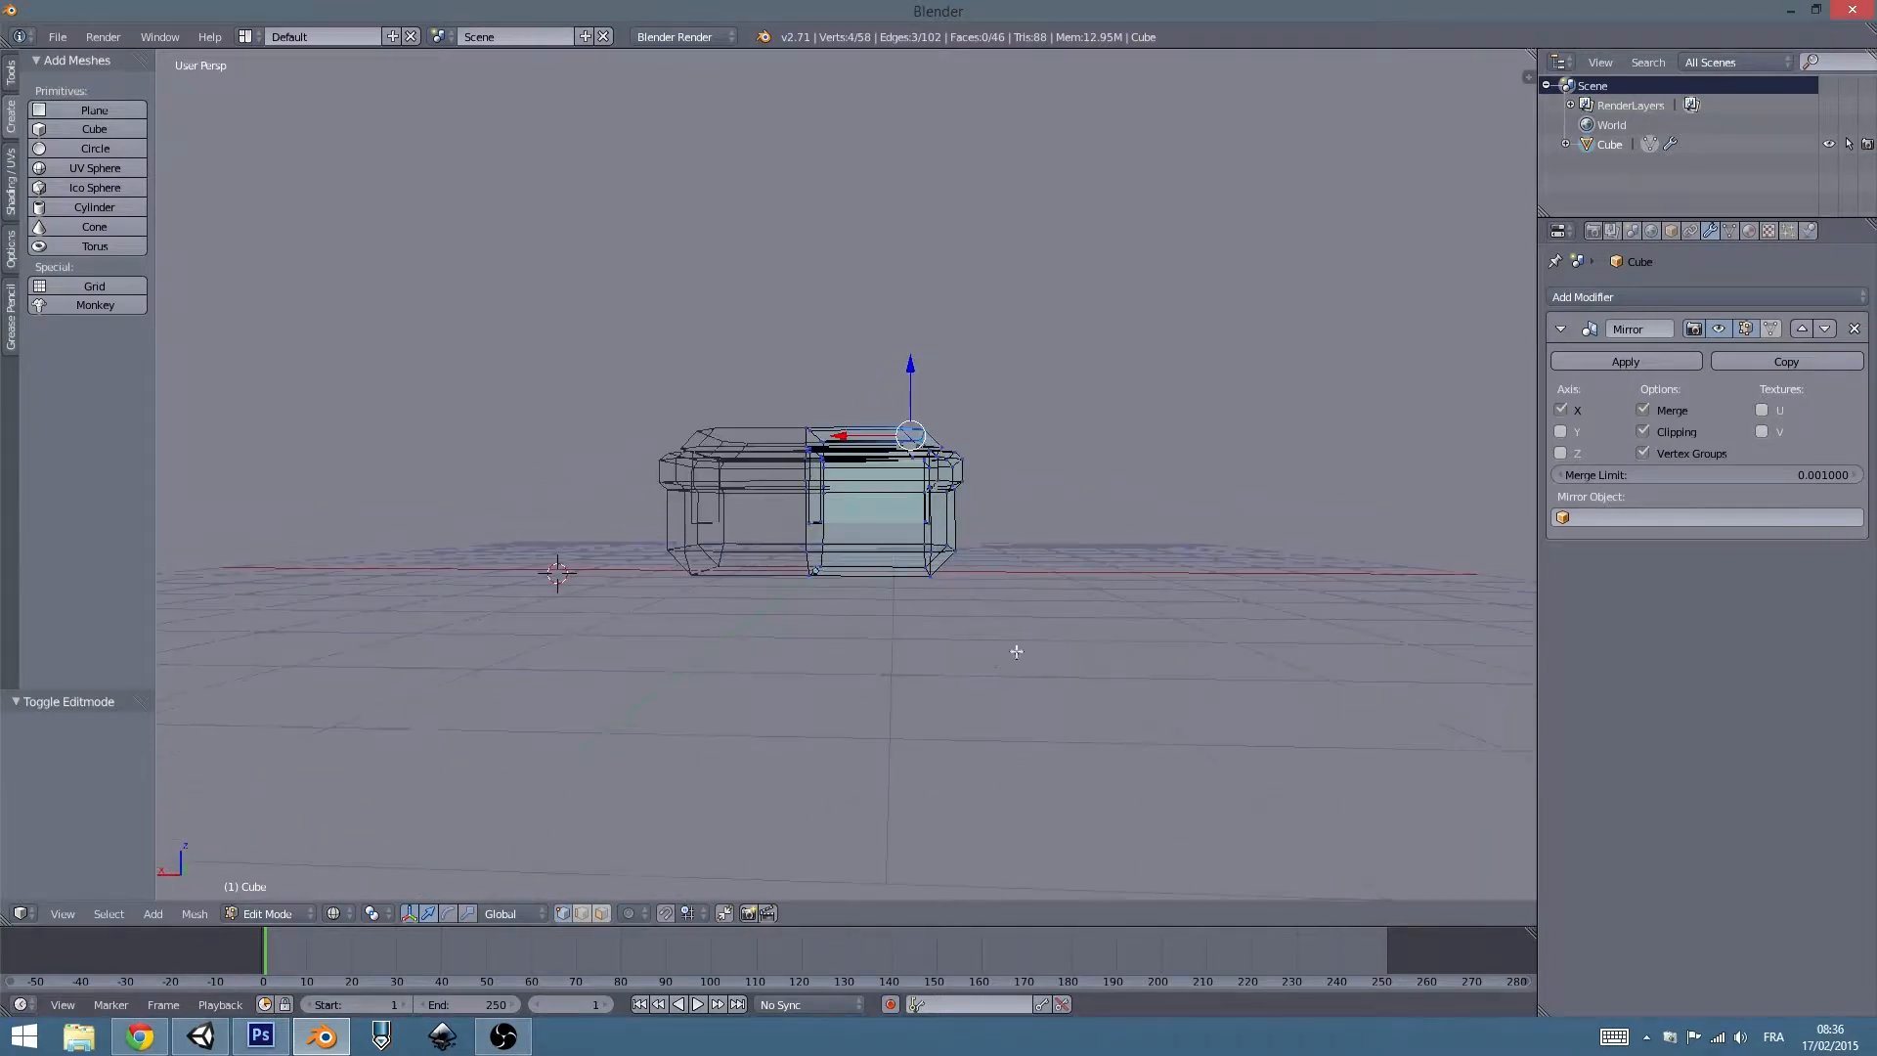
pyautogui.moveTo(1072, 331); pyautogui.dragTo(857, 780)
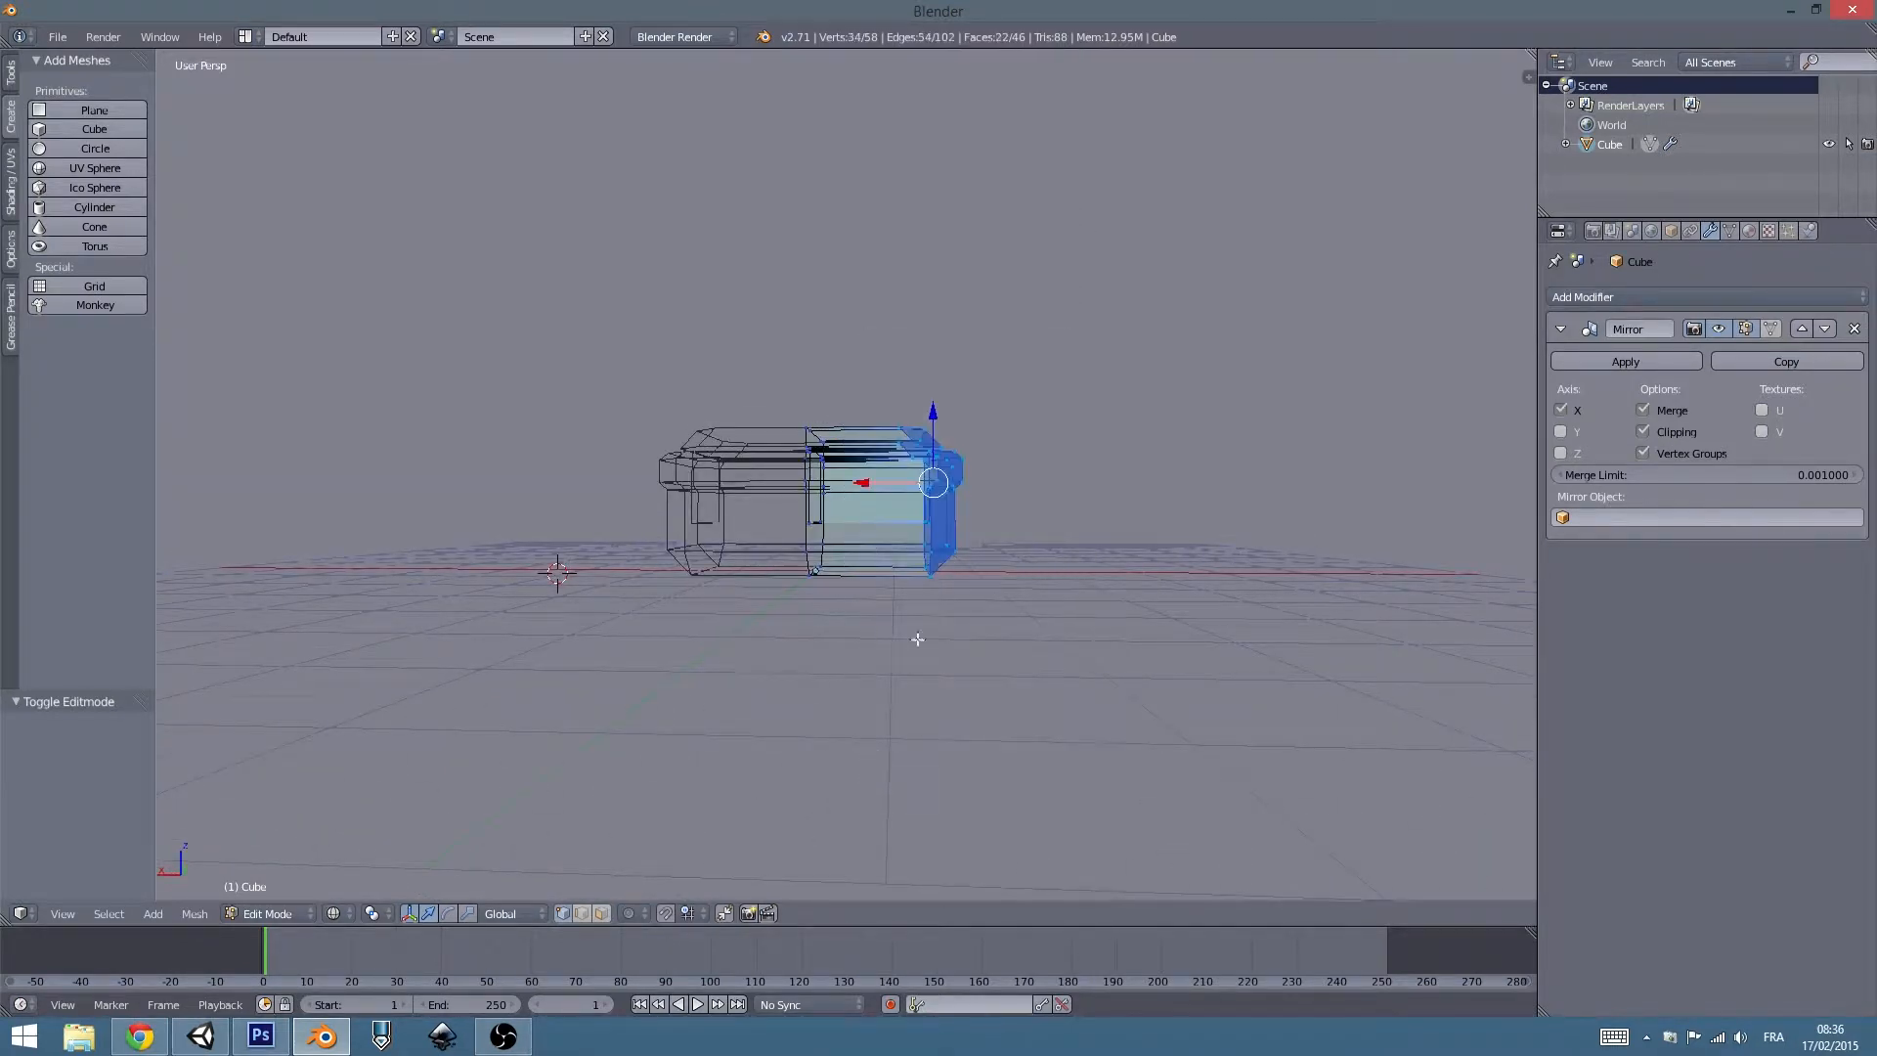
pyautogui.moveTo(918, 637); pyautogui.dragTo(918, 642, button='middle')
pyautogui.moveTo(865, 512); pyautogui.dragTo(821, 509)
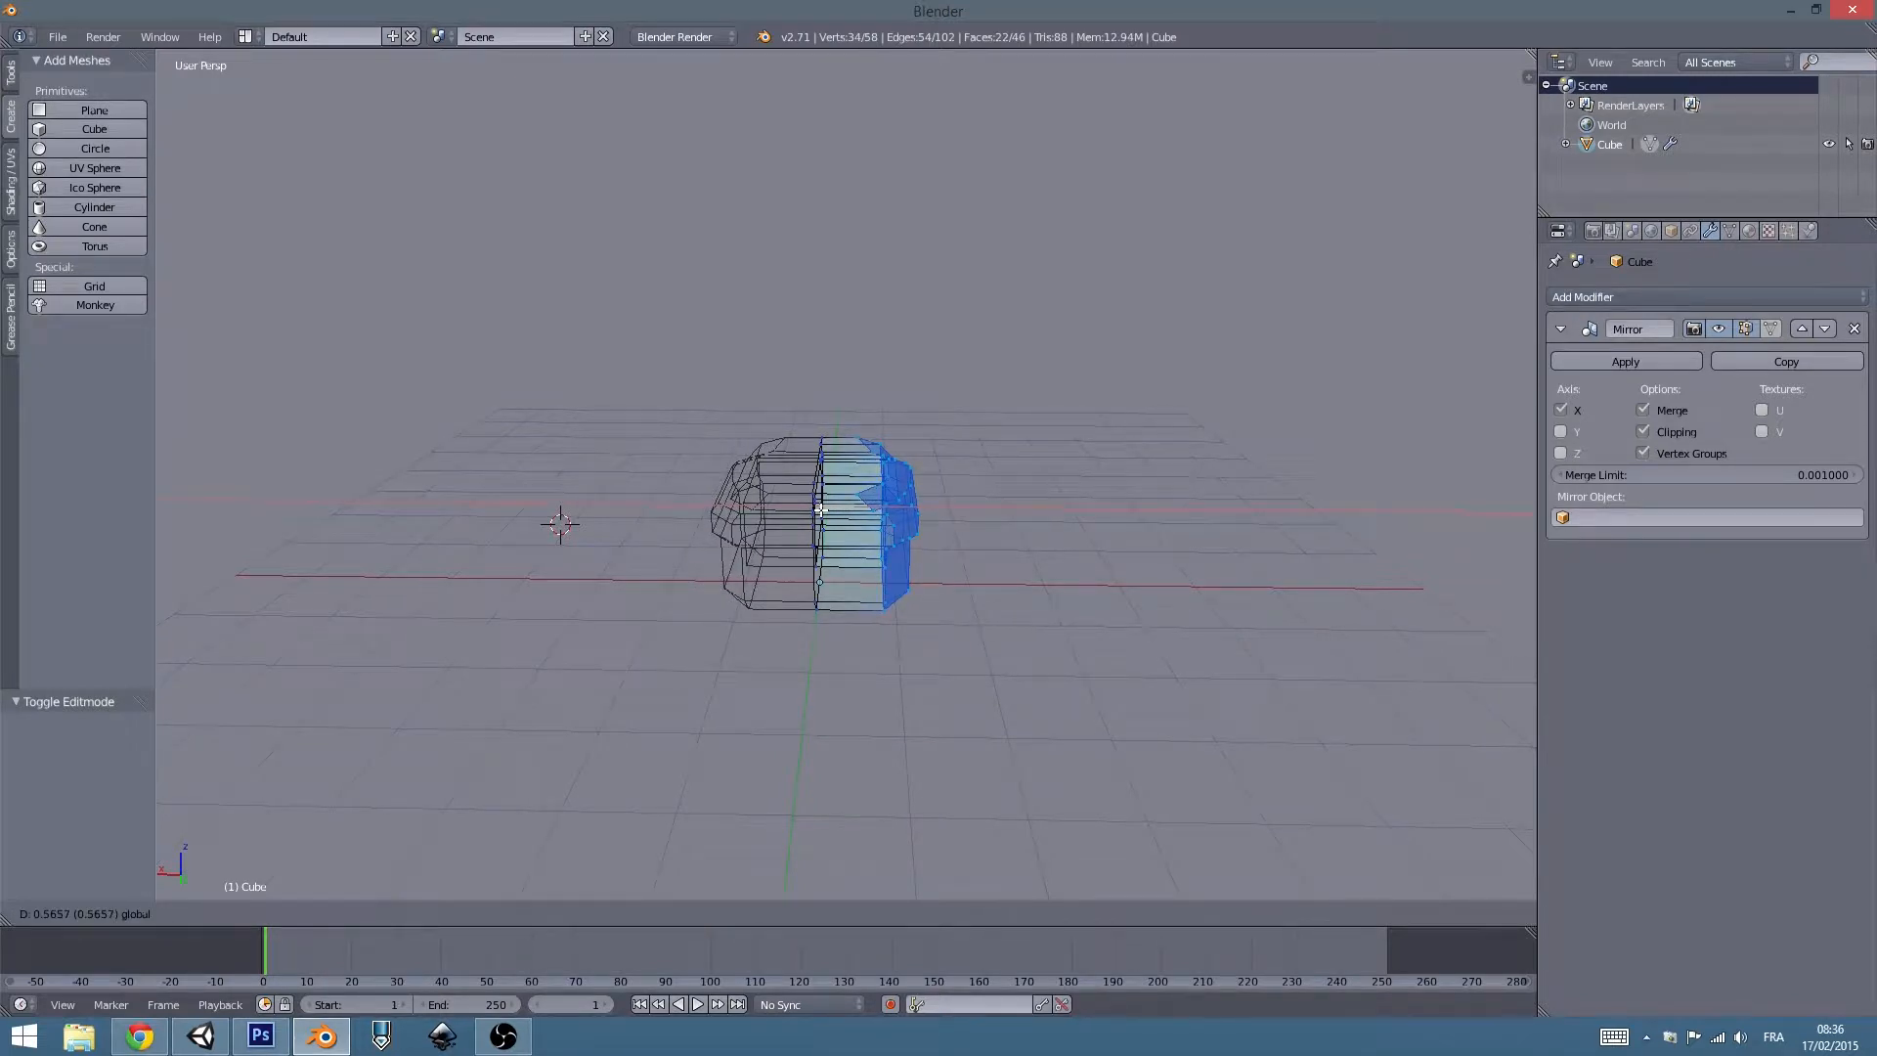
pyautogui.moveTo(820, 509); pyautogui.dragTo(821, 509)
pyautogui.moveTo(917, 635); pyautogui.dragTo(859, 568, button='middle')
pyautogui.moveTo(817, 521); pyautogui.dragTo(814, 522)
pyautogui.moveTo(818, 523); pyautogui.dragTo(870, 481, button='middle')
# Leave Edit Mode, return to solid shading and inspect the shortened box.
pyautogui.press('Tab')
pyautogui.moveTo(895, 754); pyautogui.dragTo(944, 724, button='middle')
pyautogui.press('z')
pyautogui.scroll(6, 913, 590)
pyautogui.moveTo(1057, 647); pyautogui.dragTo(1042, 508, button='middle')
pyautogui.scroll(-3, 965, 703)
# Return to editing and select the outer top edges next to the mirror centre on both Y sides of the lid.
pyautogui.press('Tab')
pyautogui.scroll(3, 1037, 489)
pyautogui.moveTo(1151, 481); pyautogui.dragTo(1065, 516, button='middle')
pyautogui.rightClick(1209, 463)
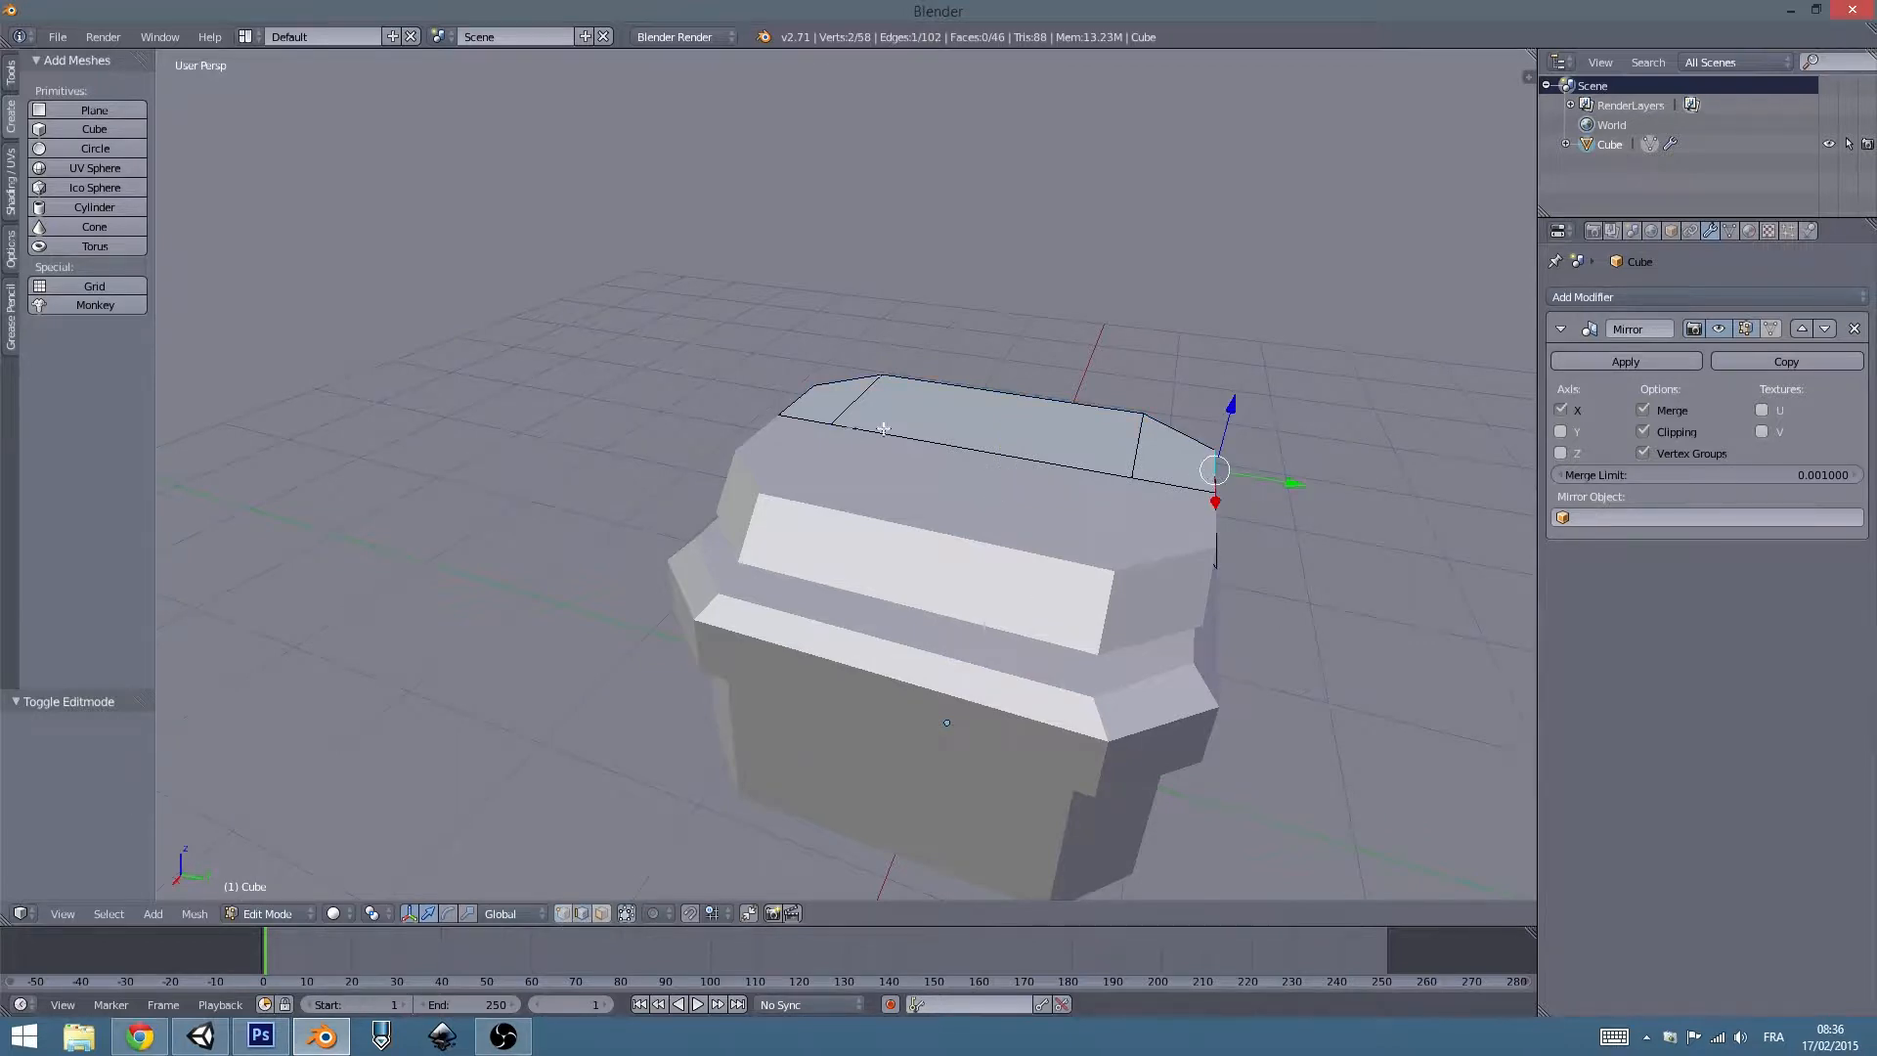
pyautogui.keyDown('shift'); pyautogui.rightClick(804, 404); pyautogui.keyUp('shift')
# Try scaling the two selected top edges to 0.870 along Y, and undo the scaling.
pyautogui.press('s')
pyautogui.press('y')
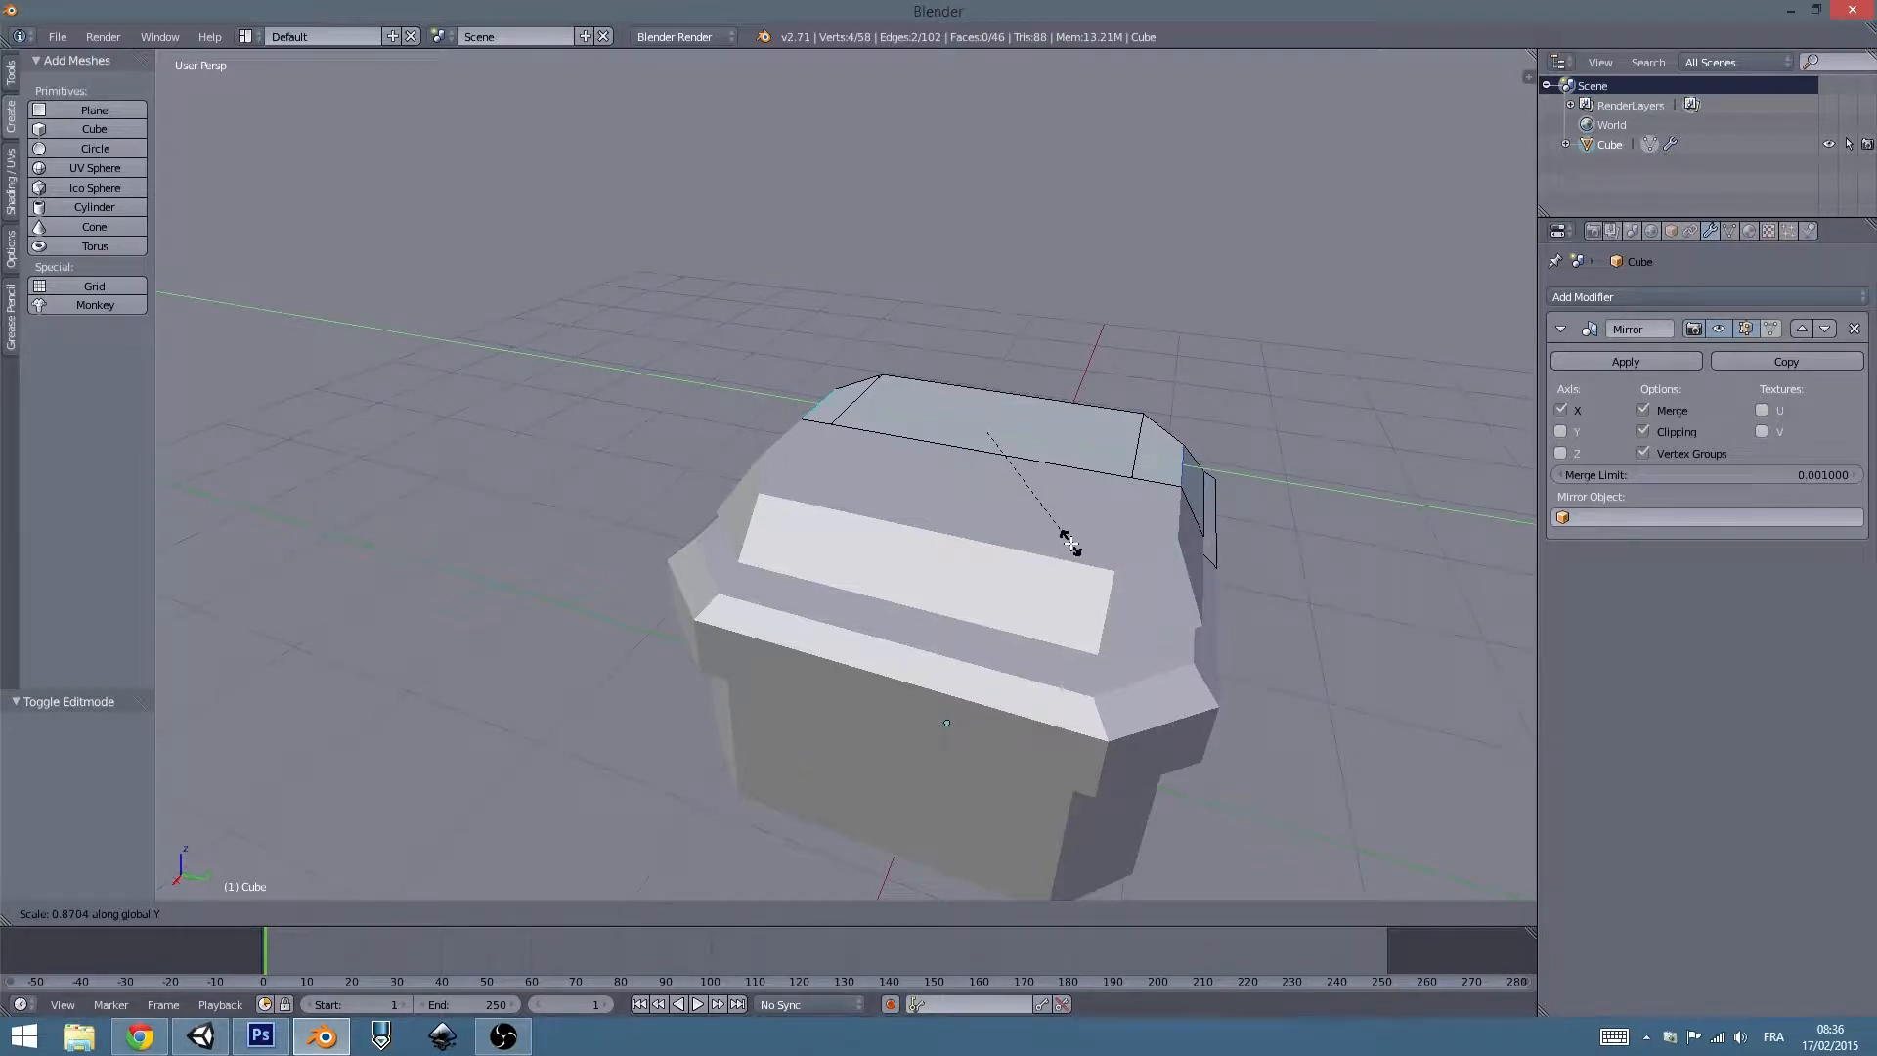
pyautogui.click(1072, 543)
pyautogui.moveTo(1071, 544); pyautogui.dragTo(689, 518, button='middle')
pyautogui.rightClick(617, 470)
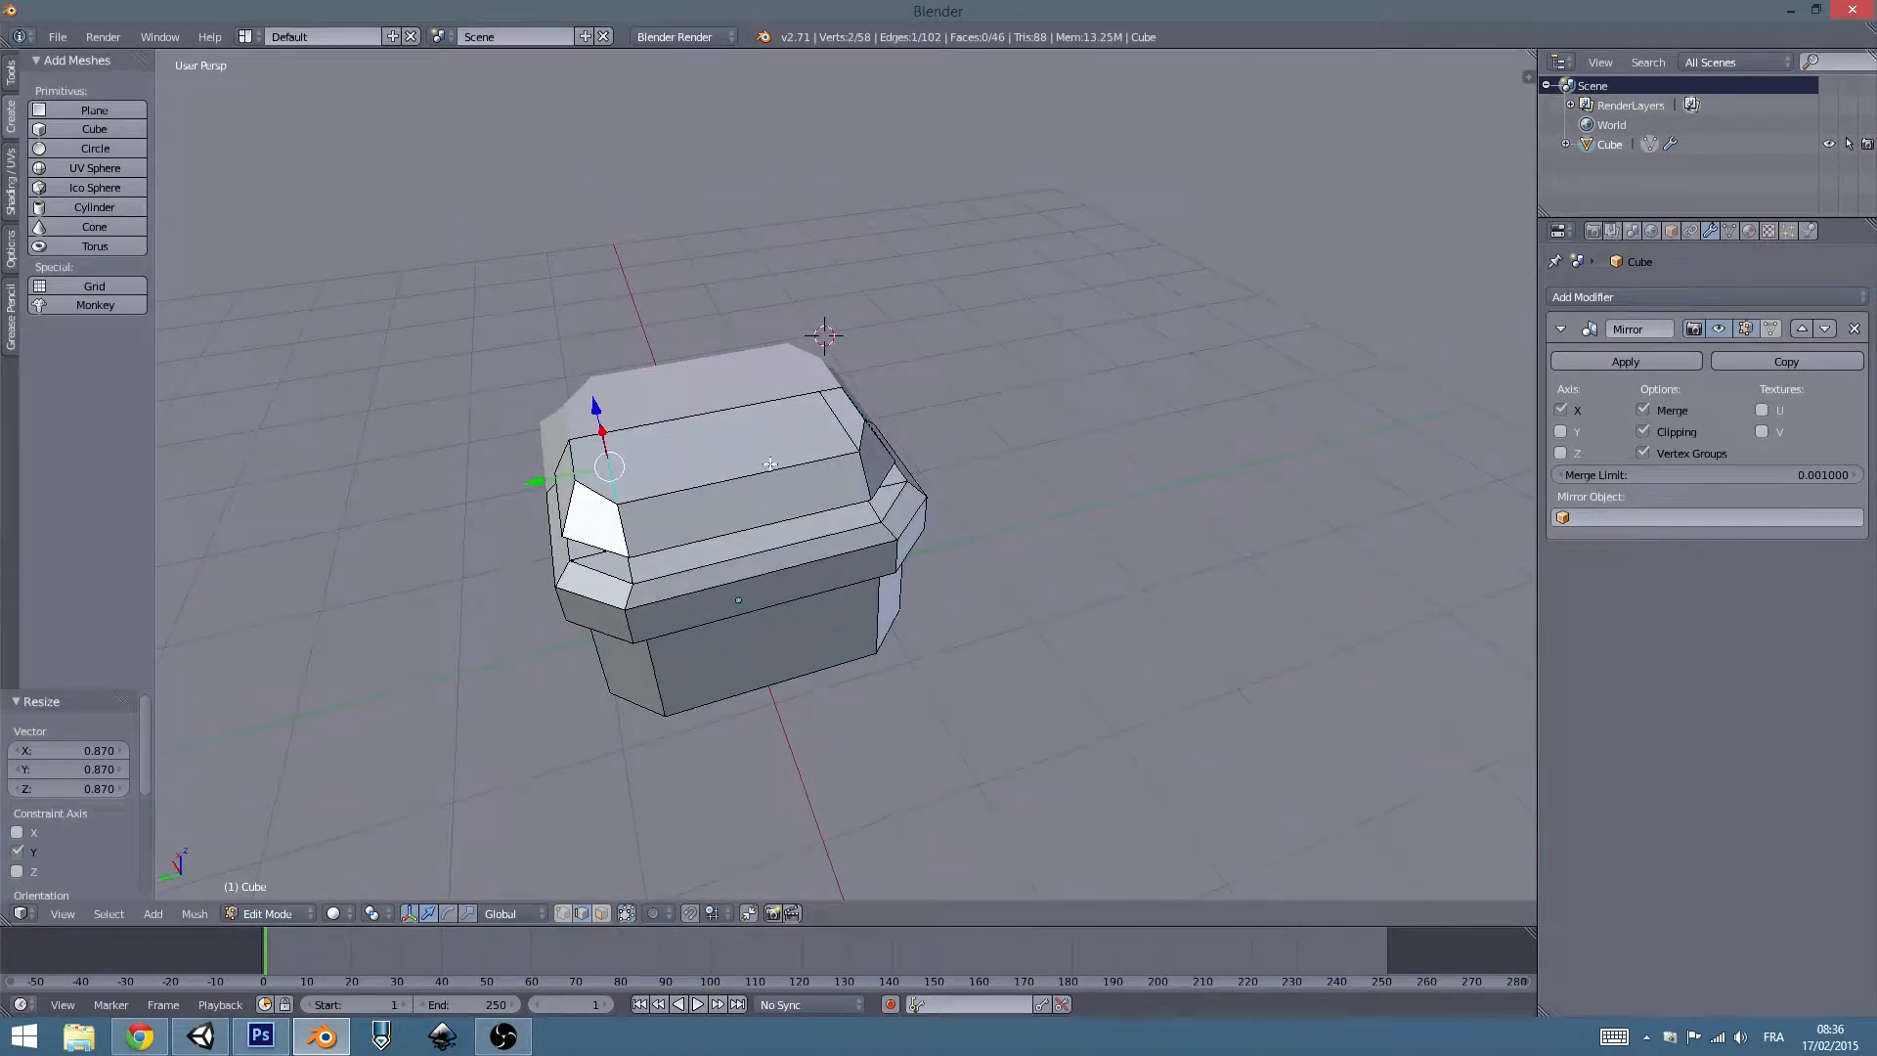
pyautogui.hotkey('ctrl', 'z')
pyautogui.hotkey('ctrl', 'z')
# Add the two loop-cut edges on the lid's top to the selection and scale all four to 0.769 along Y.
pyautogui.keyDown('shift'); pyautogui.rightClick(618, 465); pyautogui.keyUp('shift')
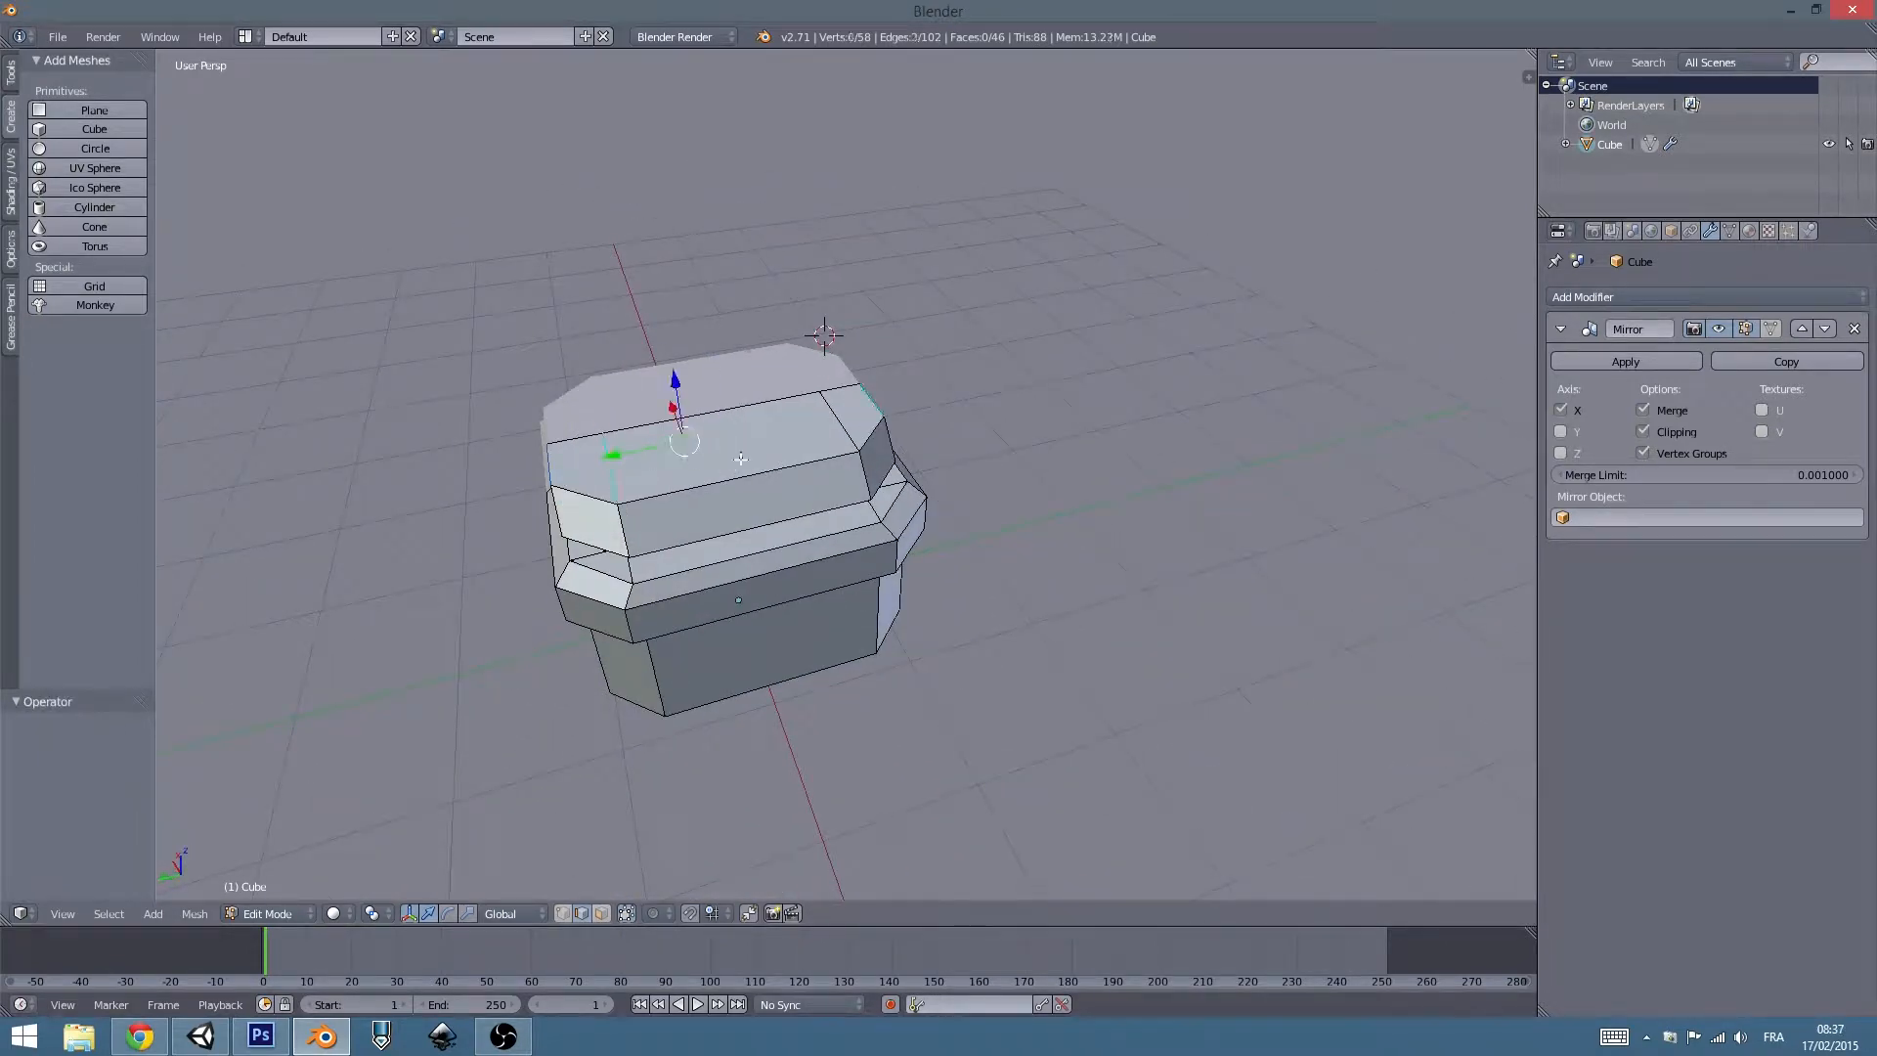
pyautogui.keyDown('shift'); pyautogui.rightClick(864, 467); pyautogui.keyUp('shift')
pyautogui.press('s')
pyautogui.press('y')
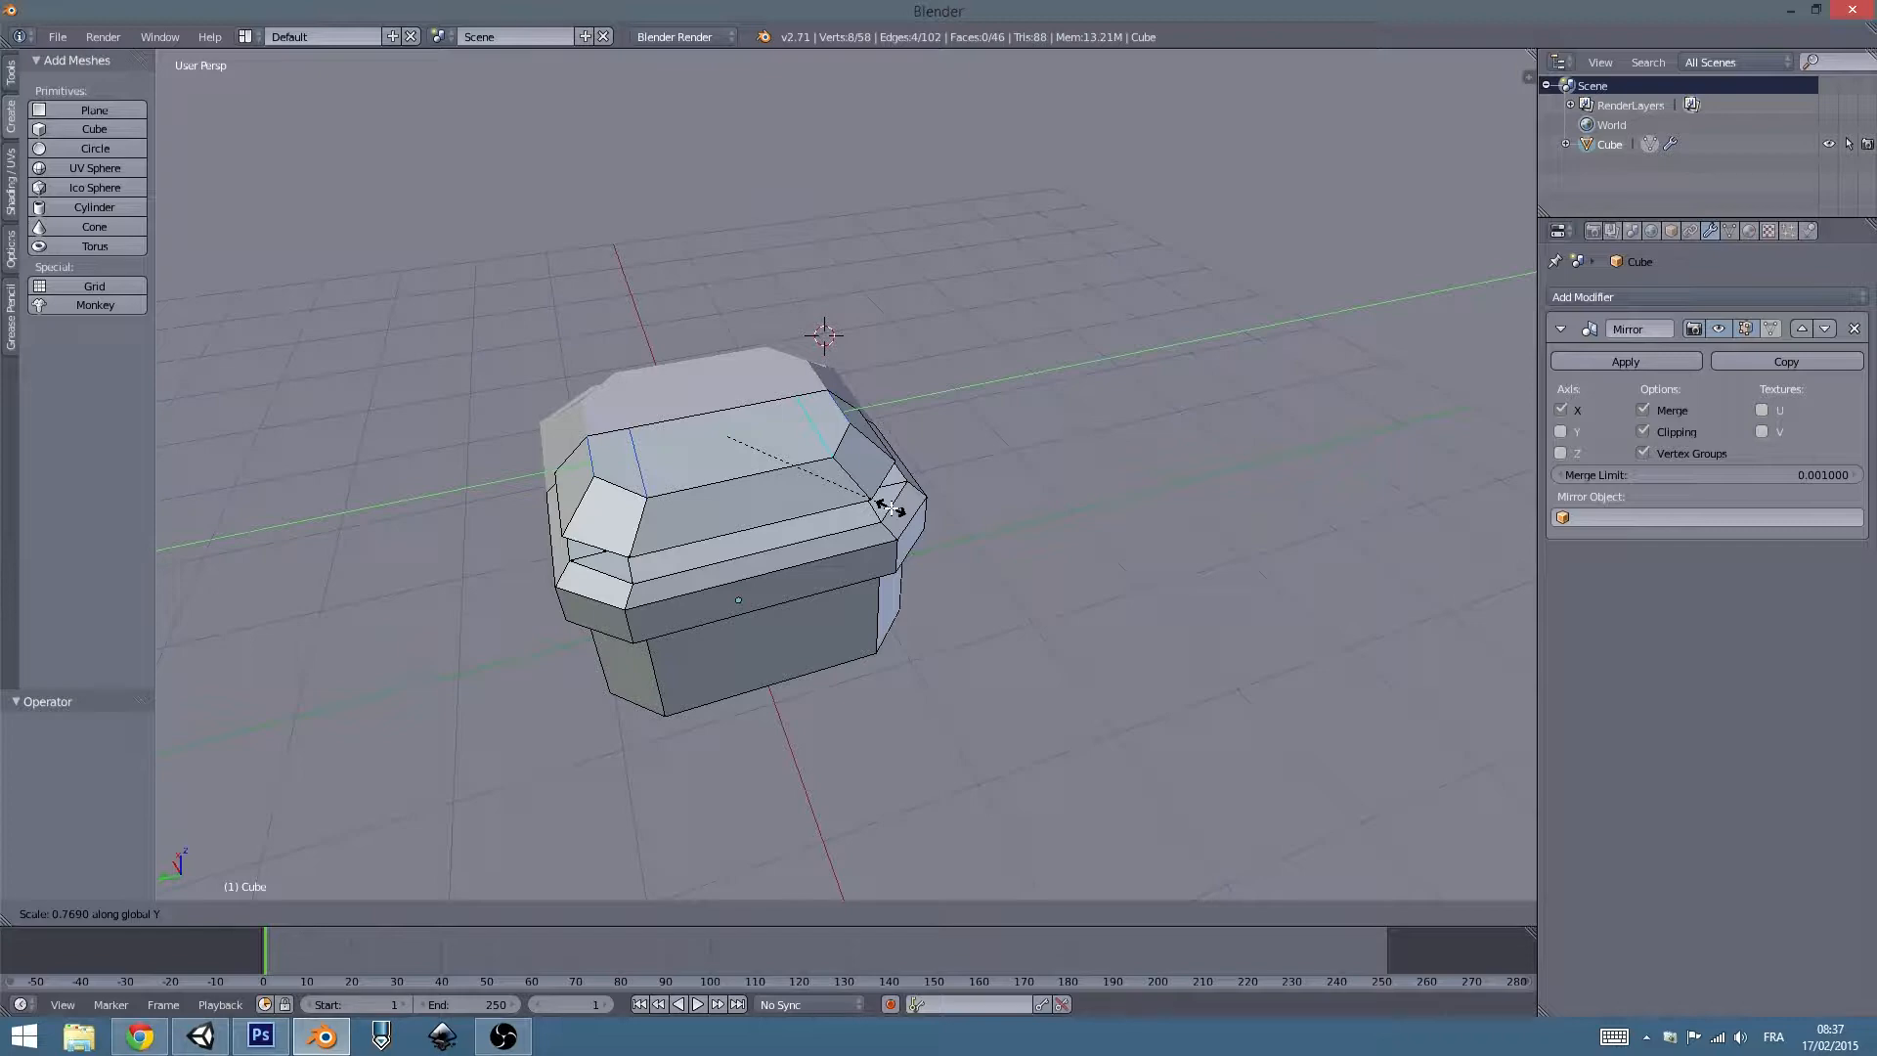
pyautogui.click(889, 507)
pyautogui.moveTo(889, 506); pyautogui.dragTo(969, 556, button='middle')
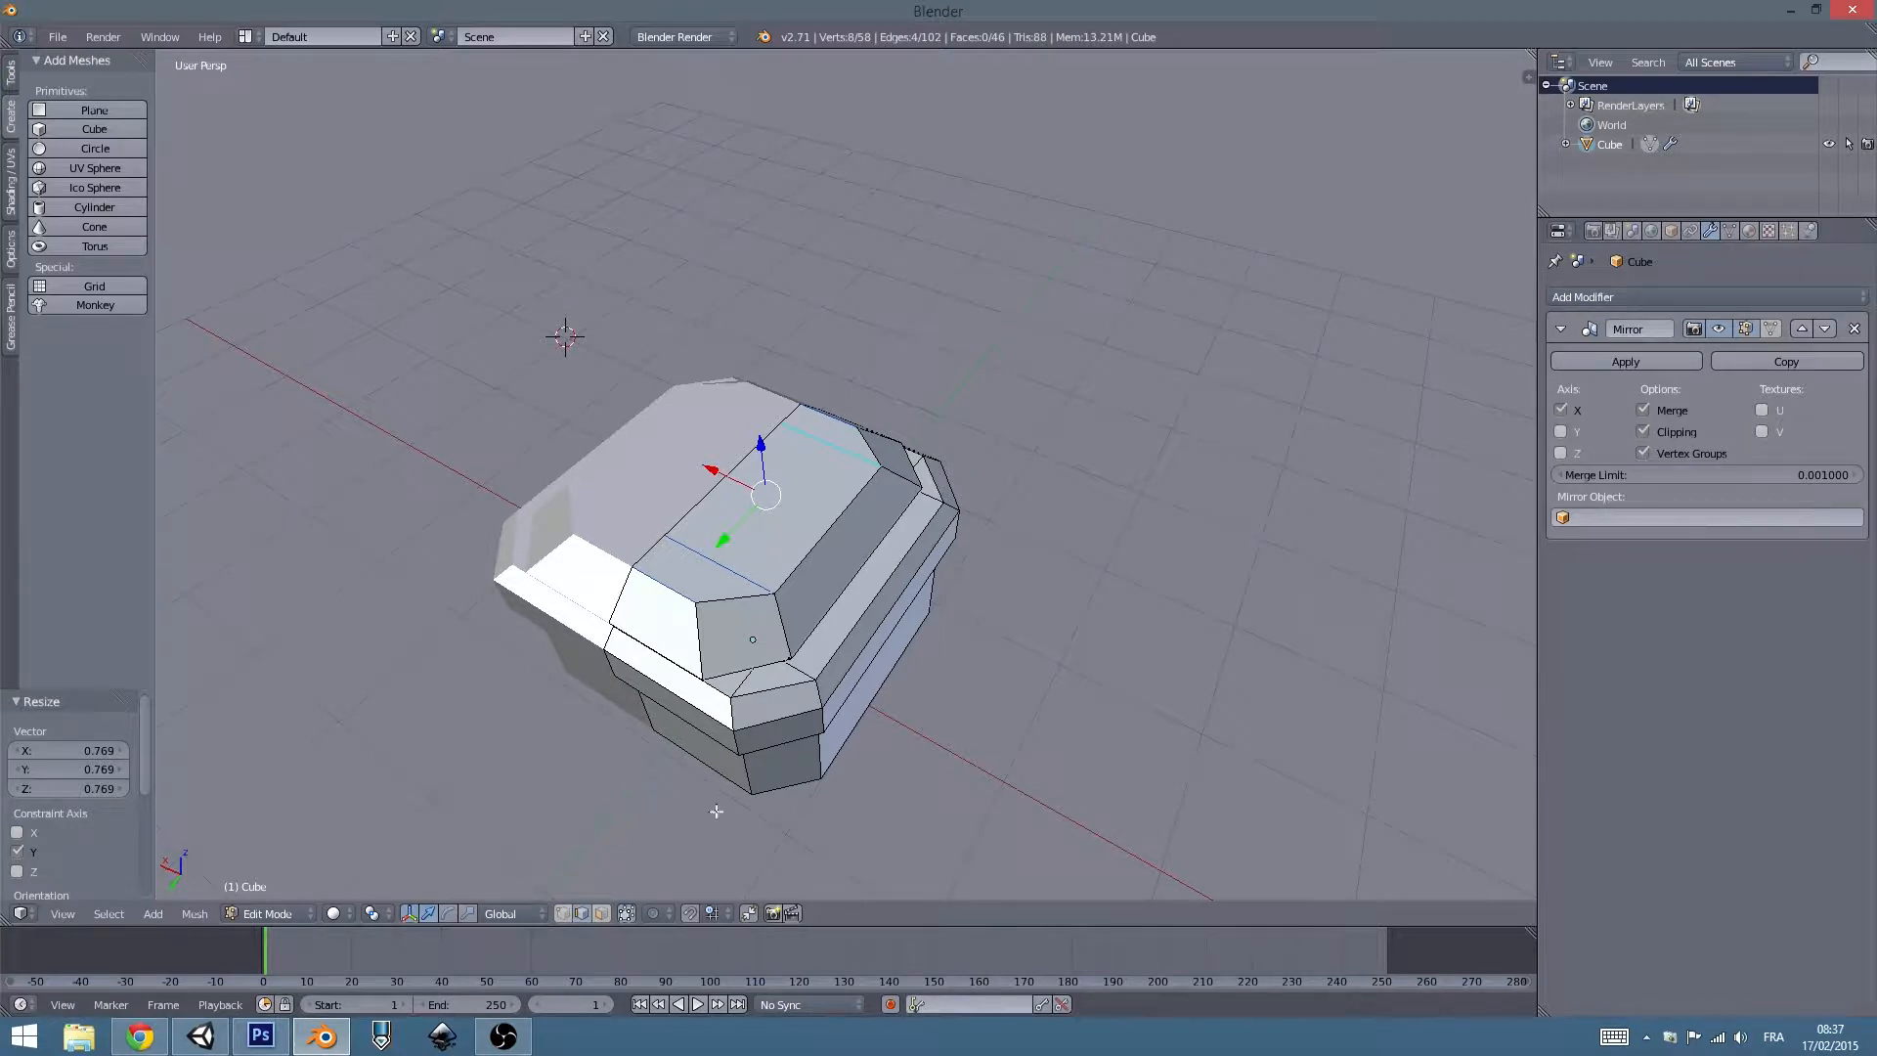
pyautogui.press('Tab')
pyautogui.moveTo(784, 537); pyautogui.dragTo(729, 518, button='middle')
# Switch to face selection, select the whole linked lid and lower it 0.050 along Z onto the rim.
pyautogui.press('Tab')
pyautogui.rightClick(762, 469)
pyautogui.click(604, 914)
pyautogui.rightClick(752, 453)
pyautogui.press('l')
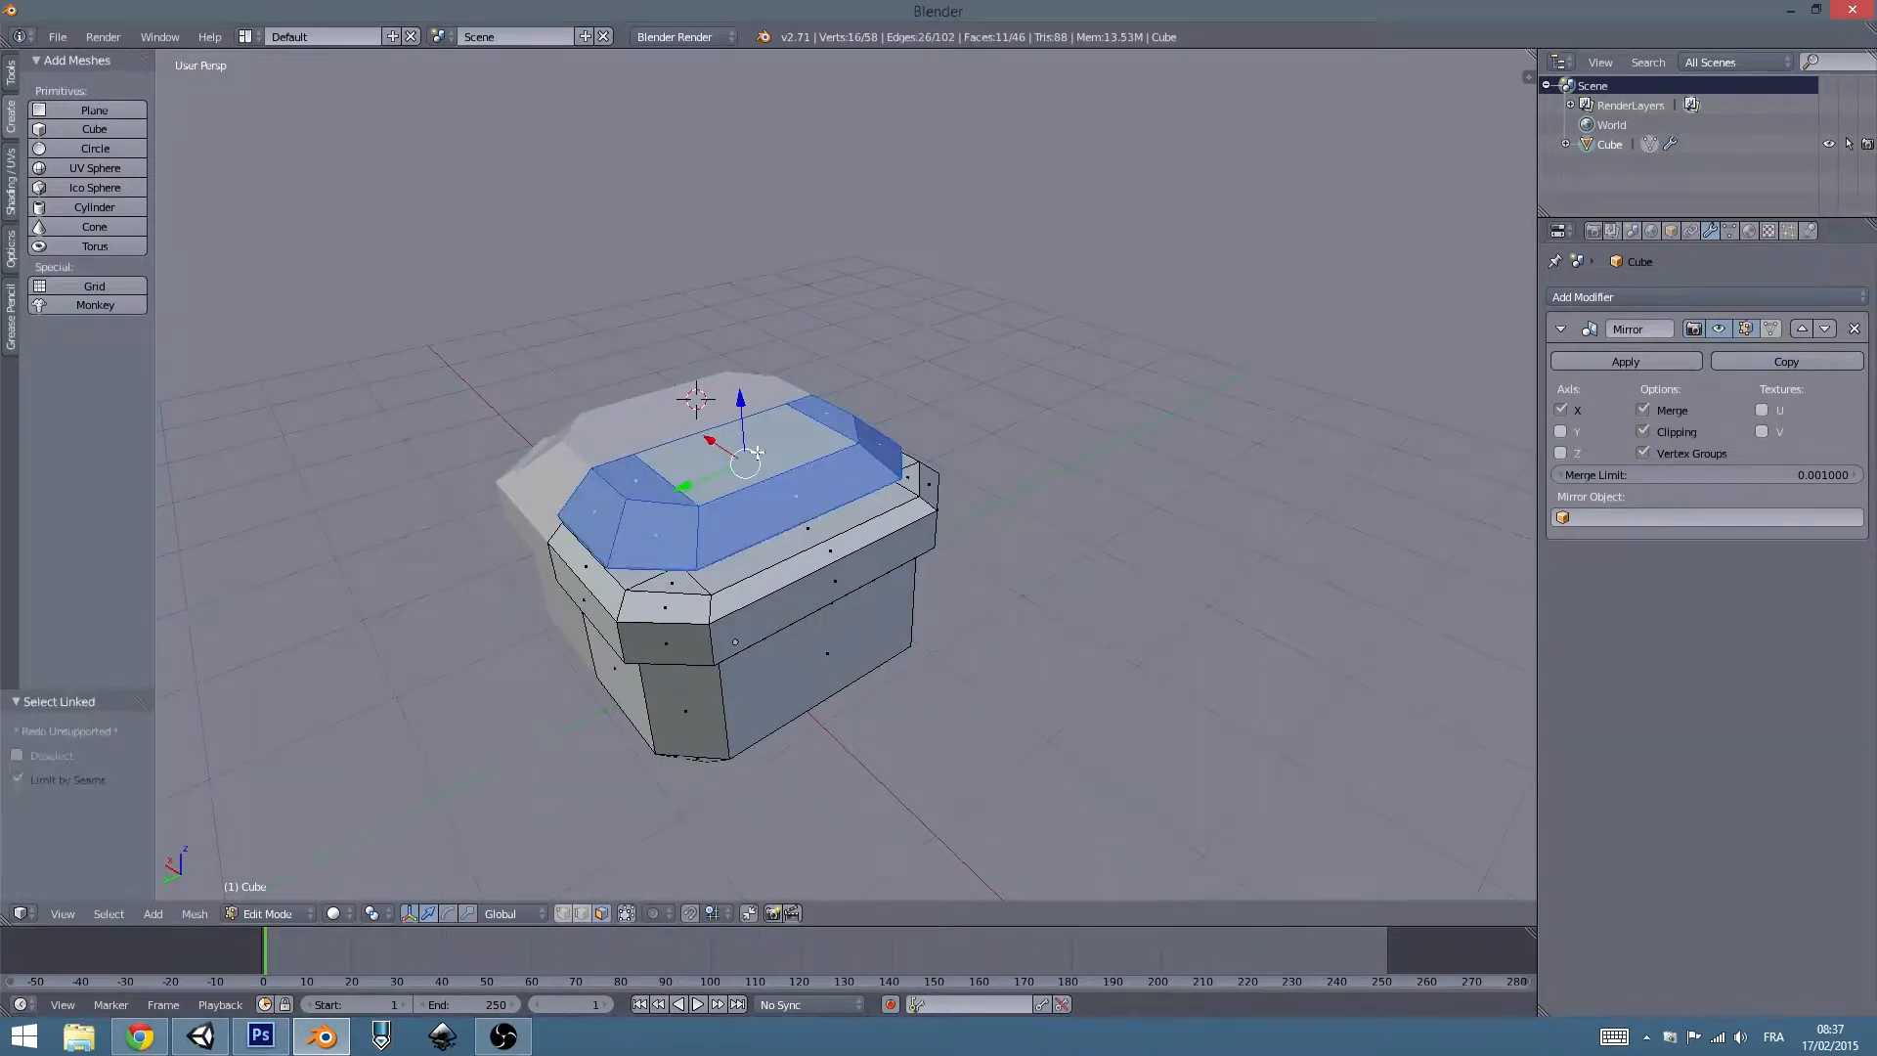
pyautogui.moveTo(755, 452); pyautogui.dragTo(748, 420, button='middle')
pyautogui.press('g')
pyautogui.press('z')
pyautogui.moveTo(740, 387); pyautogui.dragTo(740, 383)
pyautogui.moveTo(741, 391); pyautogui.dragTo(709, 432, button='middle')
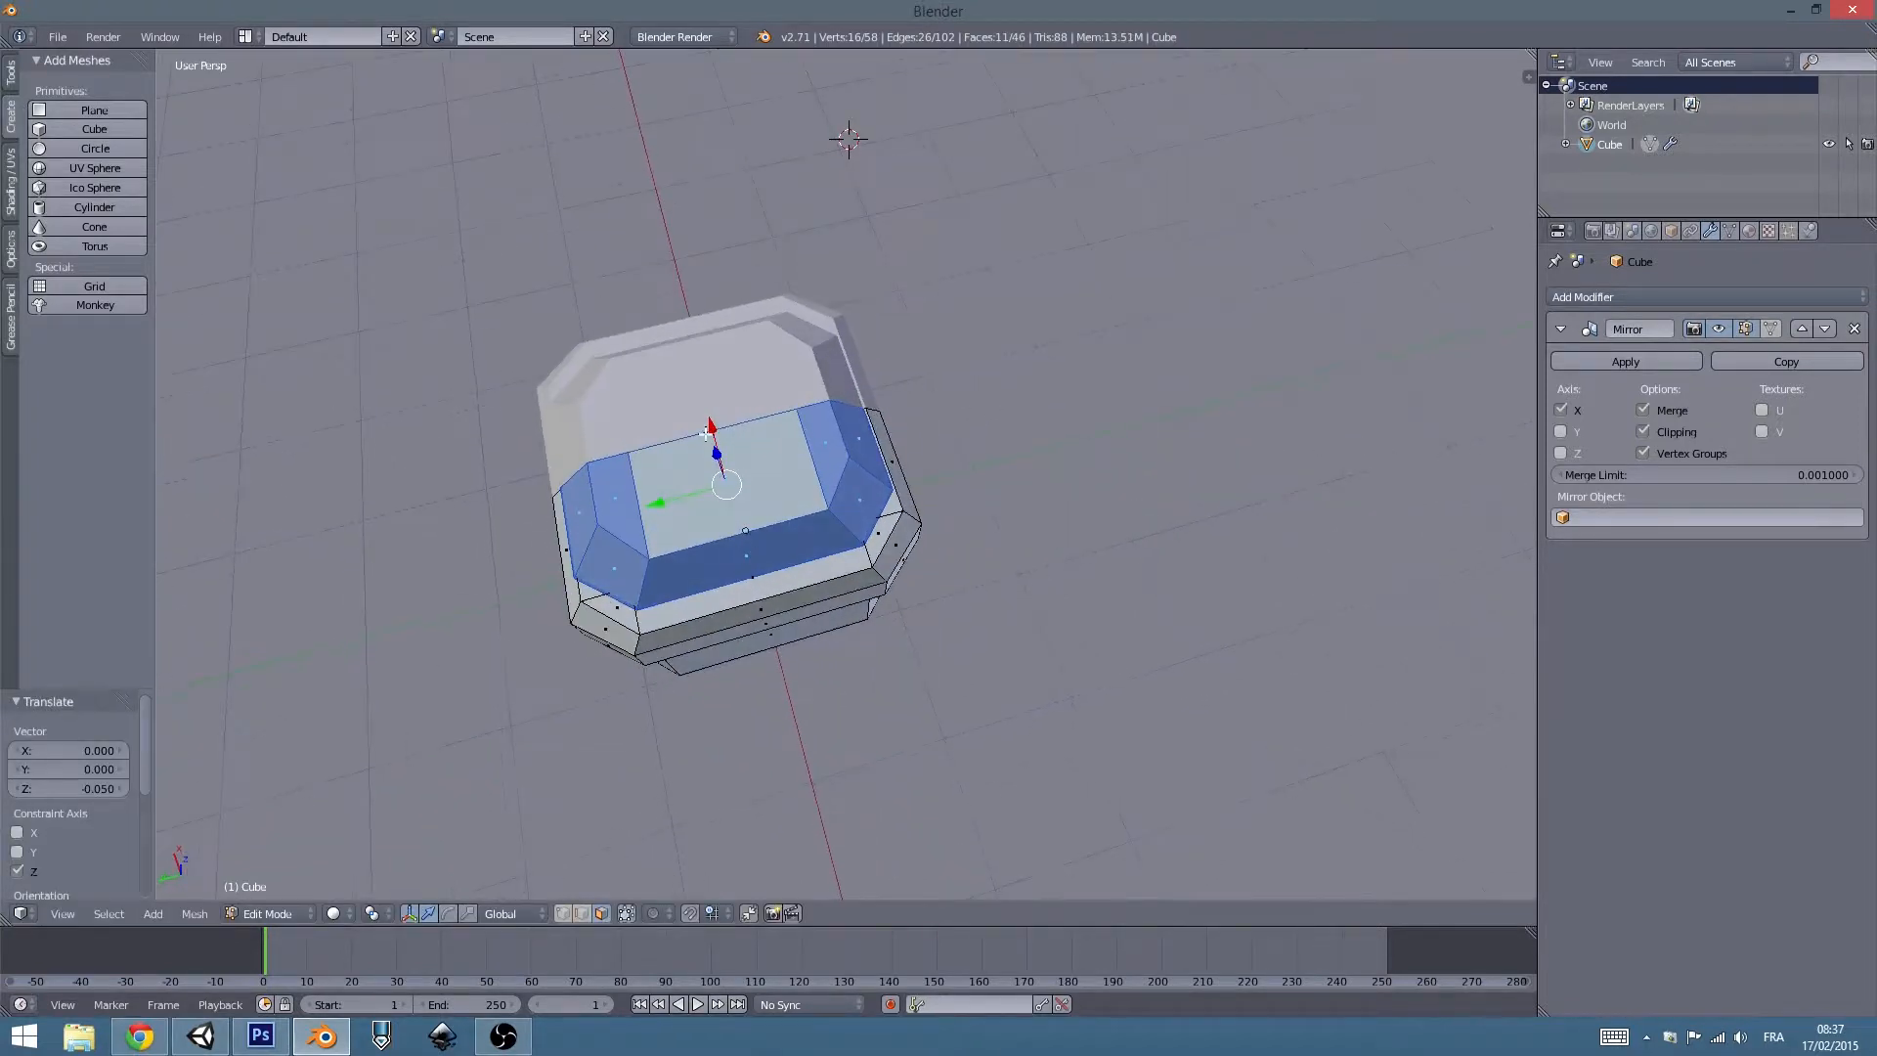
# Move the lid by -0.115 along X and -0.012 along Y to align it with the rim.
pyautogui.press('g')
pyautogui.press('z')
pyautogui.press('x')
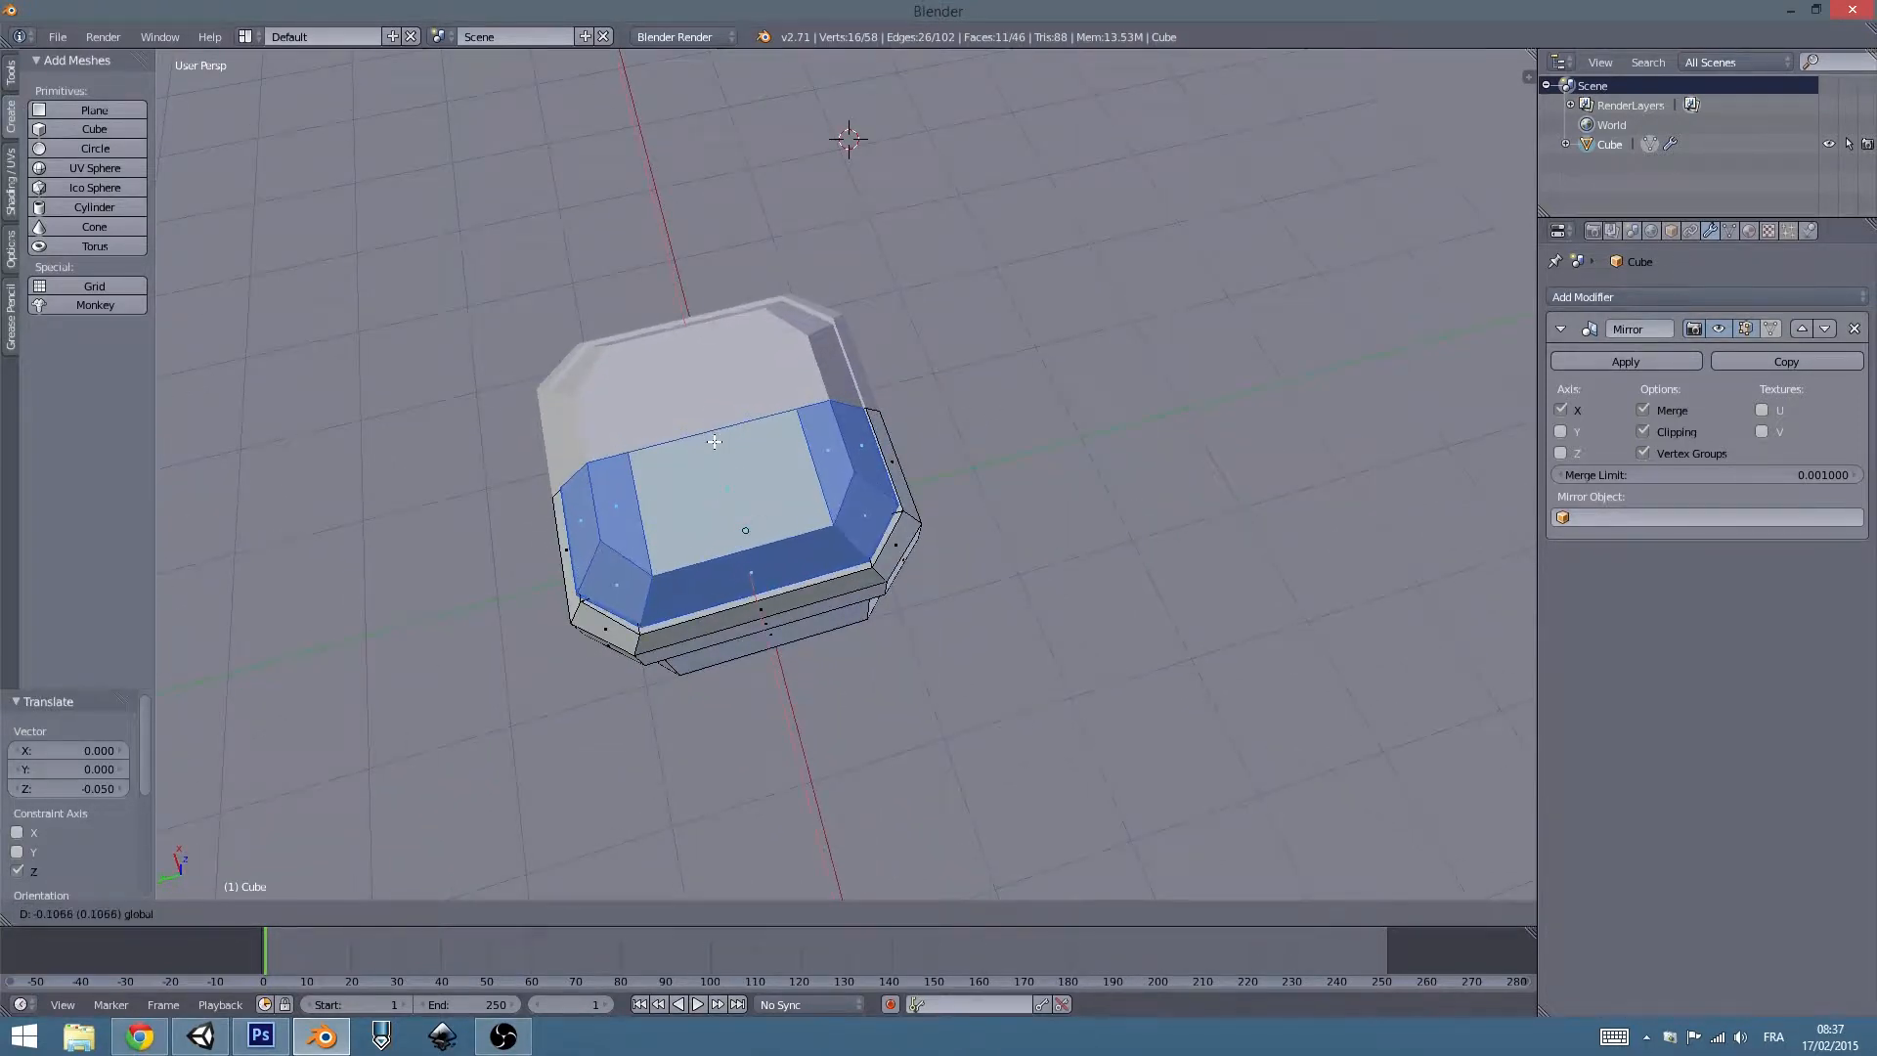
pyautogui.click(694, 482)
pyautogui.press('g')
pyautogui.press('y')
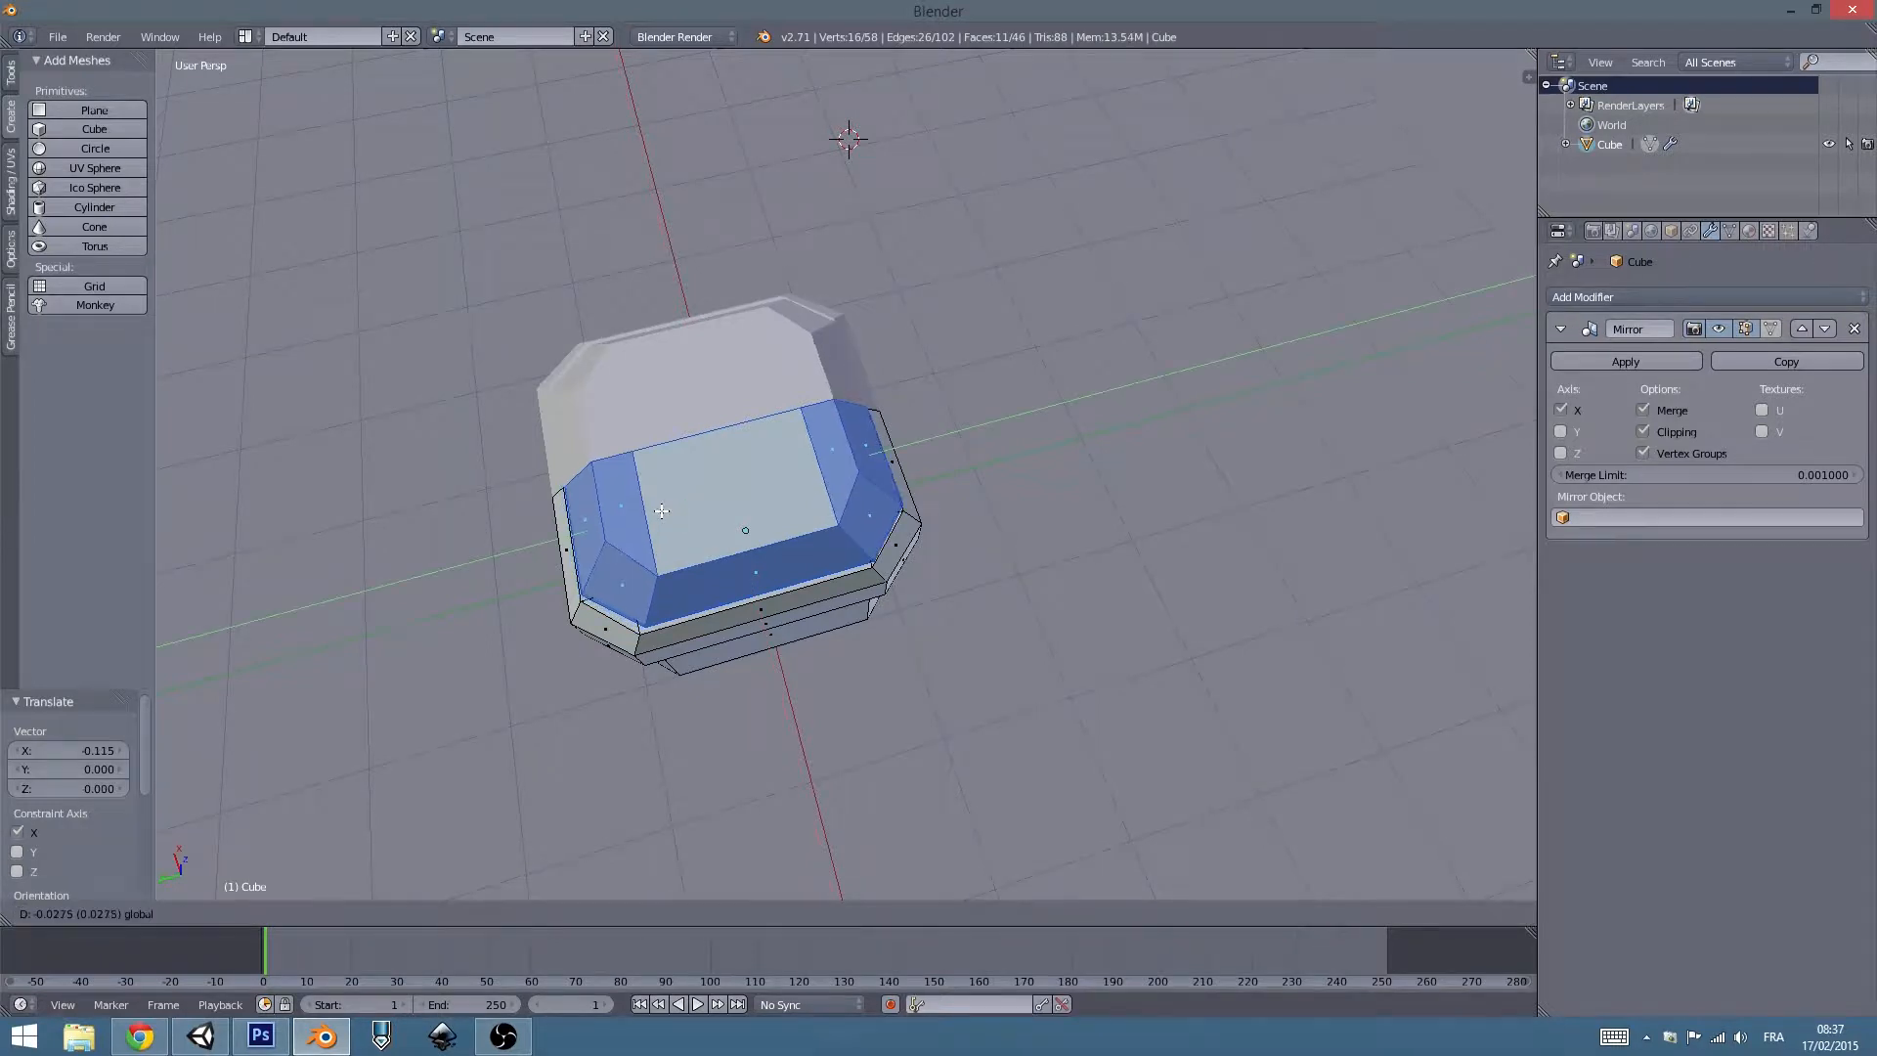
pyautogui.click(663, 502)
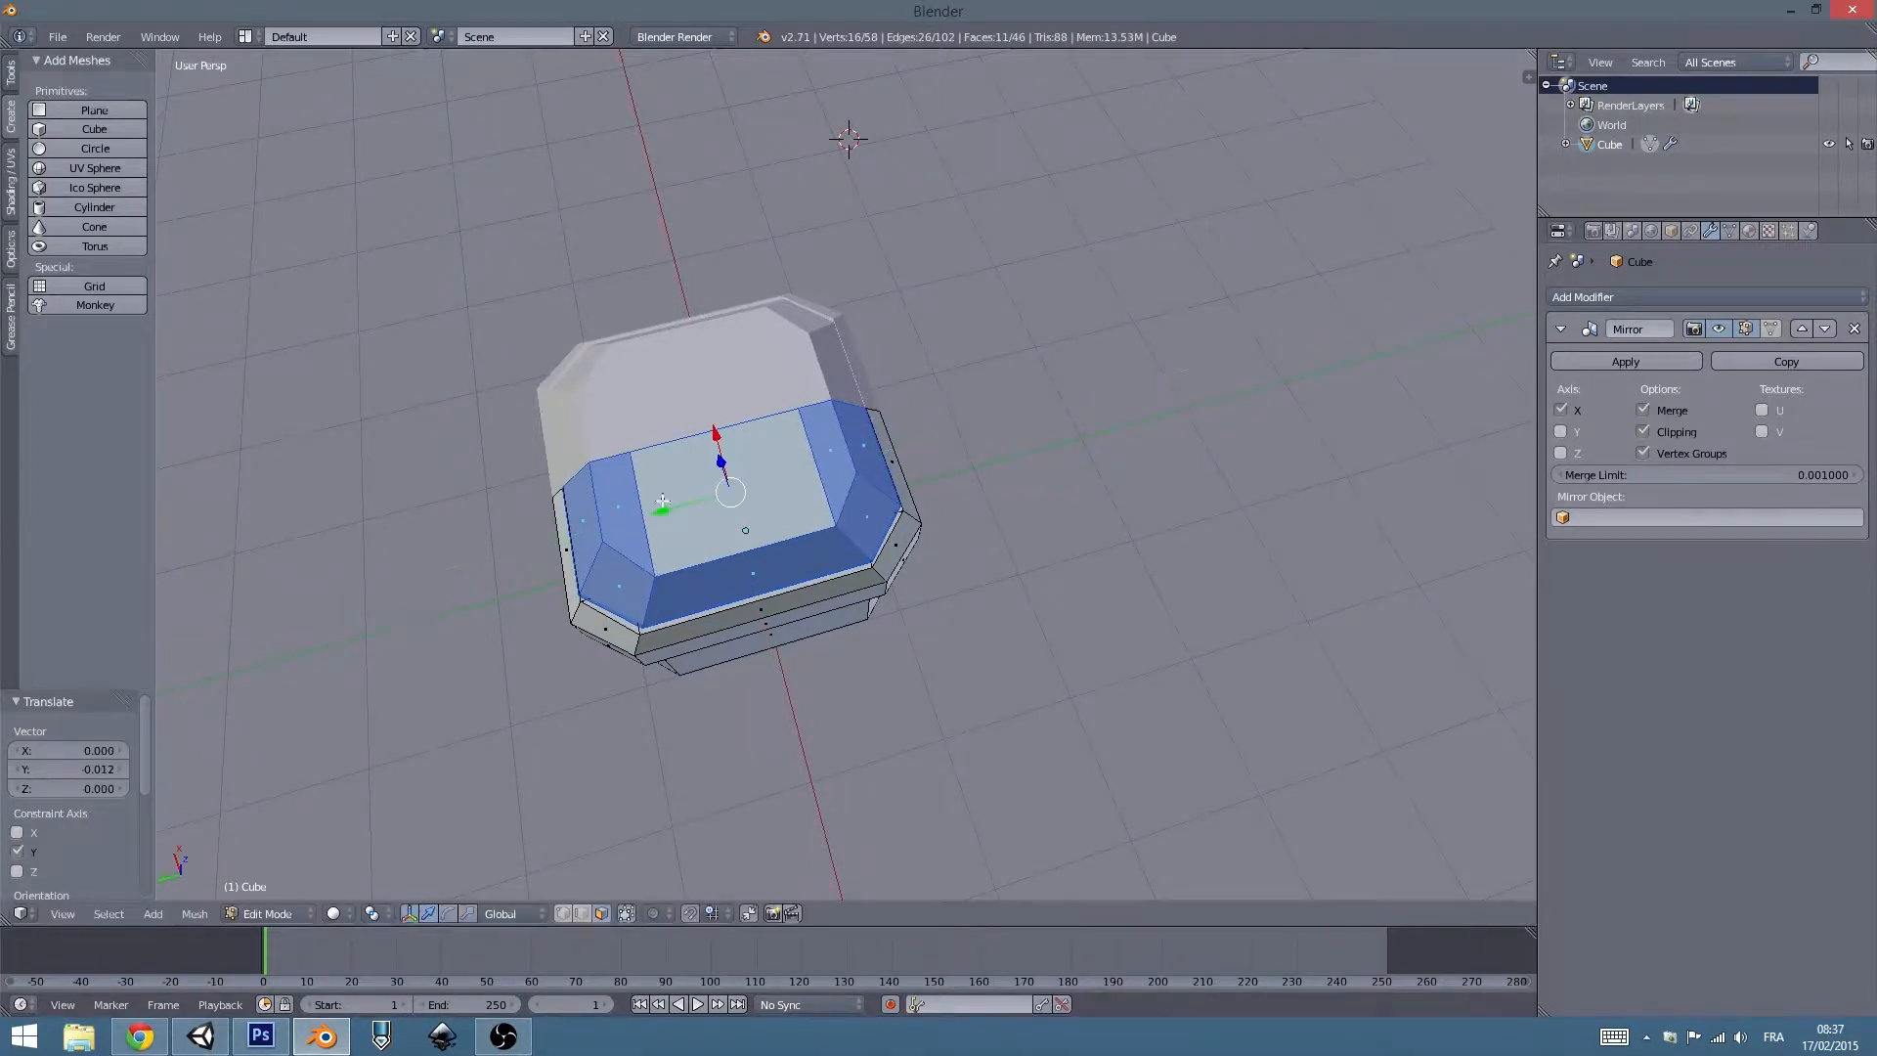
# Nudge the lid slightly further along X and check its fit on the body in Object Mode.
pyautogui.moveTo(709, 443); pyautogui.dragTo(741, 494, button='middle')
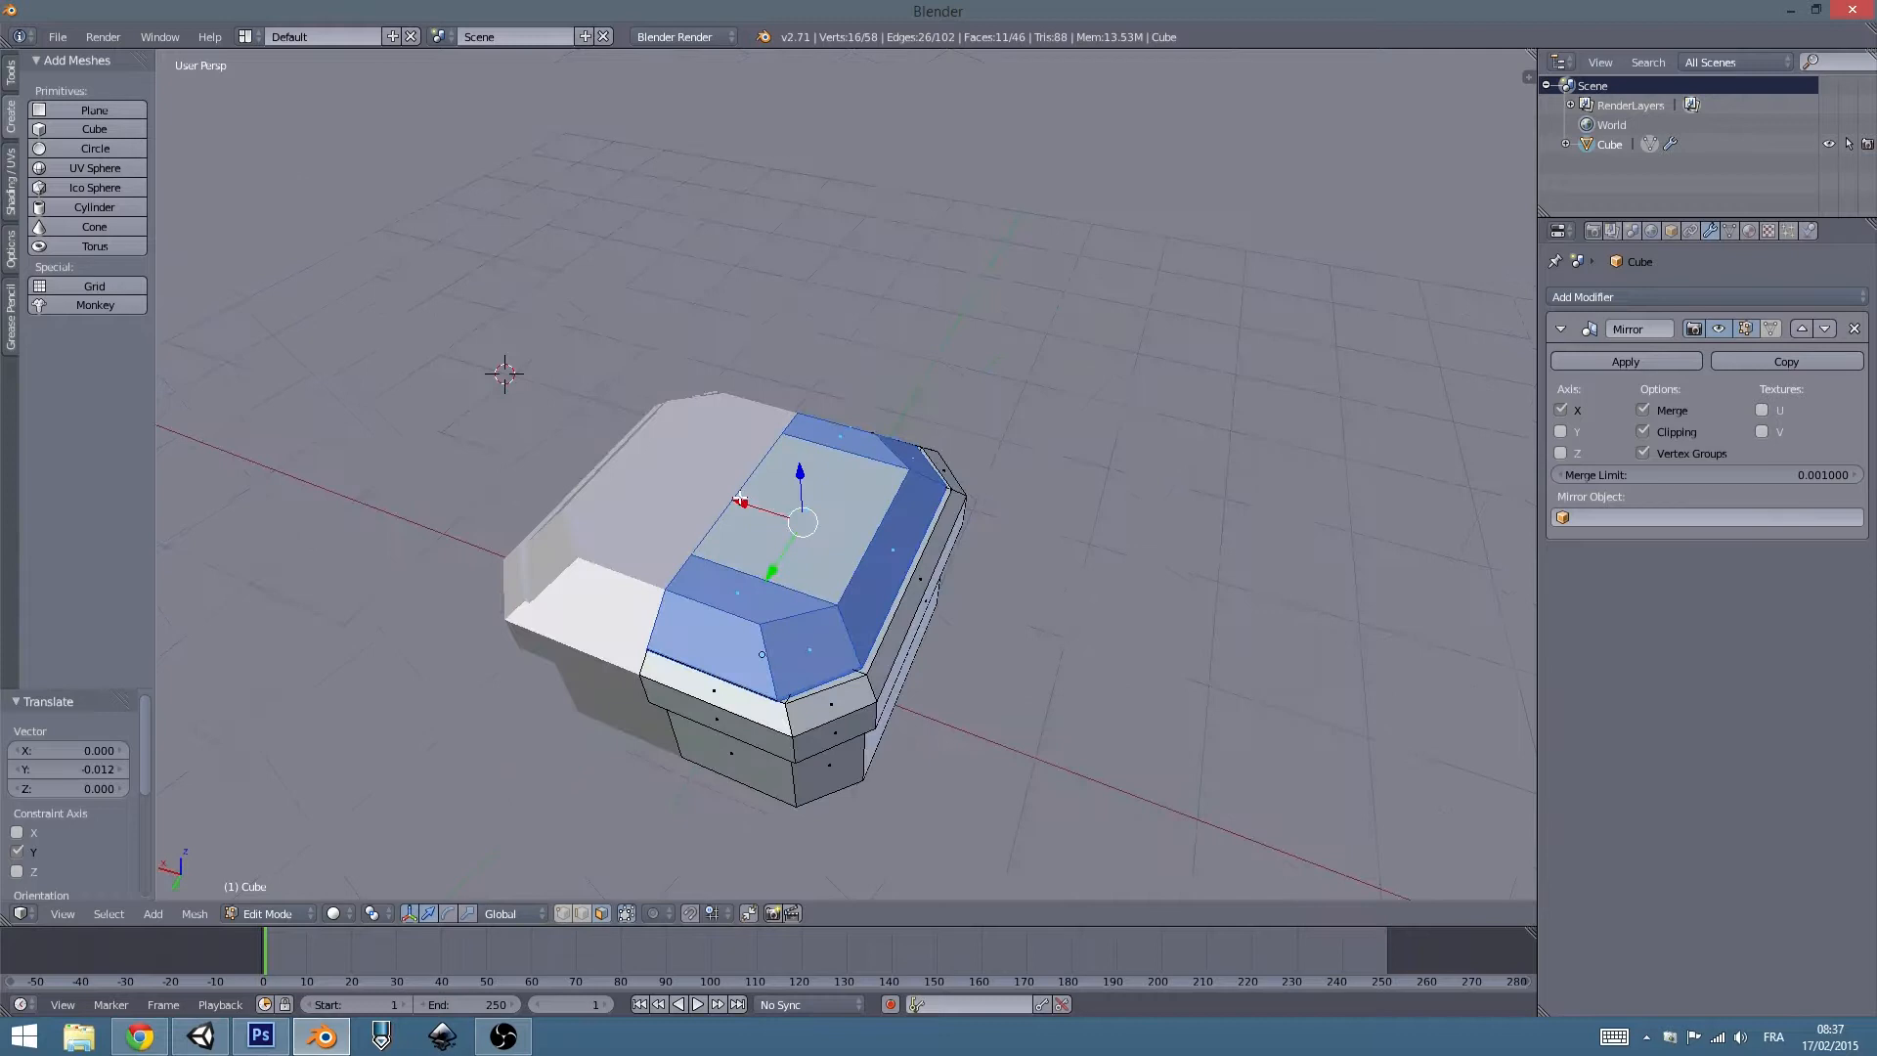
pyautogui.press('g')
pyautogui.press('y')
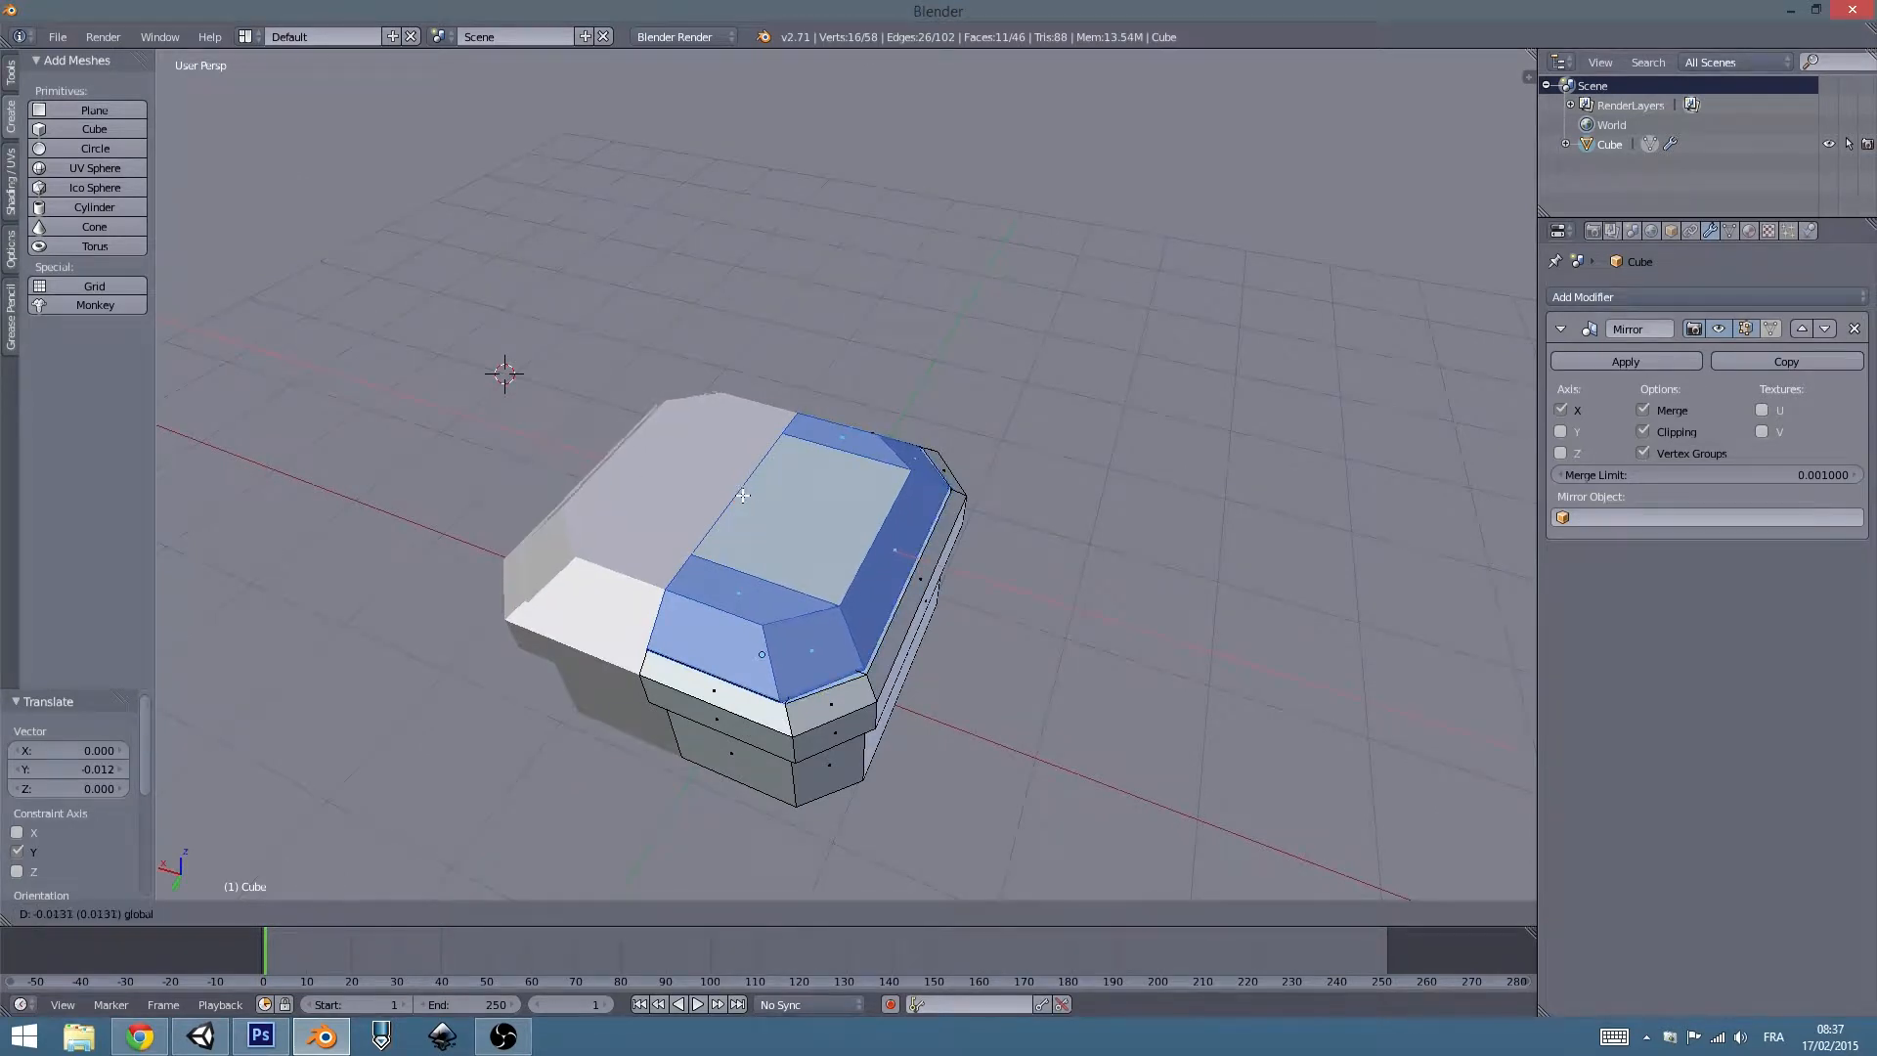
pyautogui.click(751, 506)
pyautogui.press('Tab')
pyautogui.moveTo(911, 661); pyautogui.dragTo(838, 522, button='middle')
pyautogui.scroll(-4, 935, 604)
pyautogui.scroll(4, 842, 518)
pyautogui.scroll(2, 841, 538)
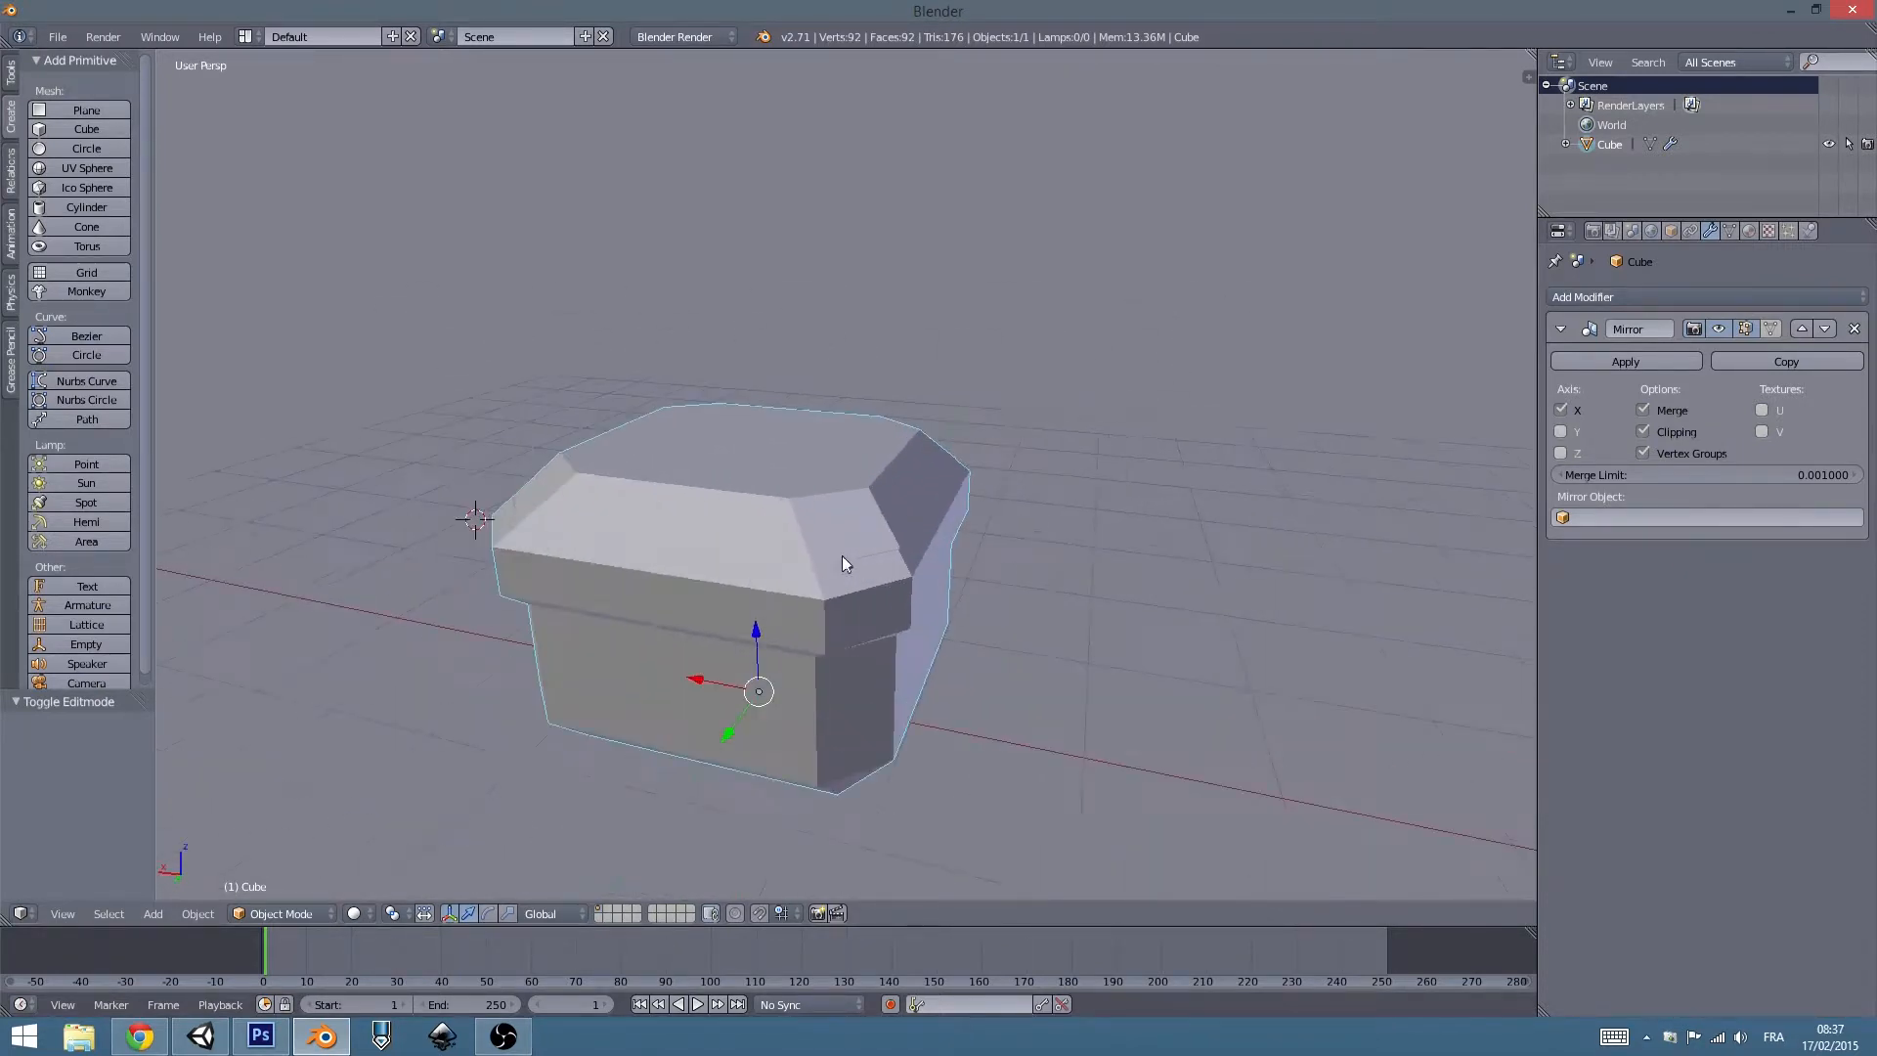
# Raise the selected lid along Z well above the body to expose the hollow interior.
pyautogui.press('Tab')
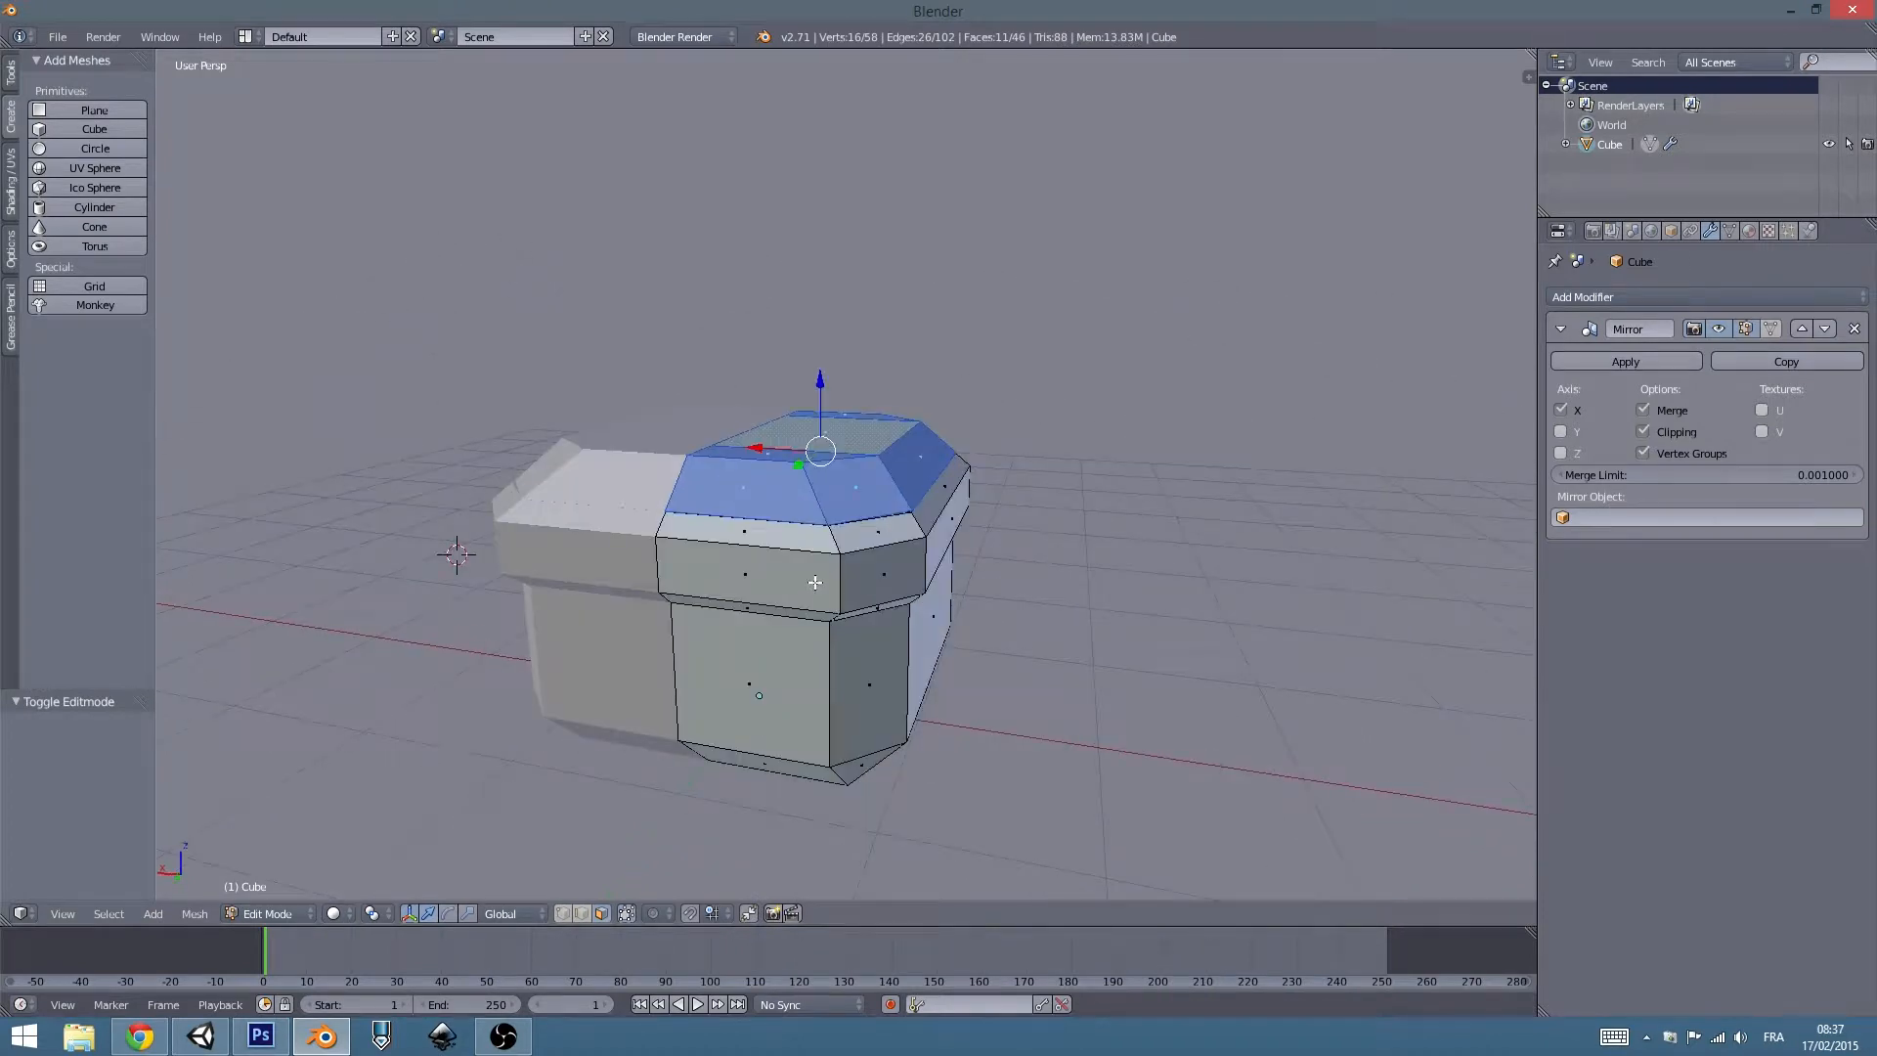
pyautogui.moveTo(821, 384); pyautogui.dragTo(829, 147)
pyautogui.press('Tab')
pyautogui.press('Tab')
pyautogui.moveTo(847, 321)
pyautogui.mouseDown(button='middle')
pyautogui.moveTo(869, 311)
pyautogui.moveTo(851, 323)
pyautogui.mouseUp(button='middle')
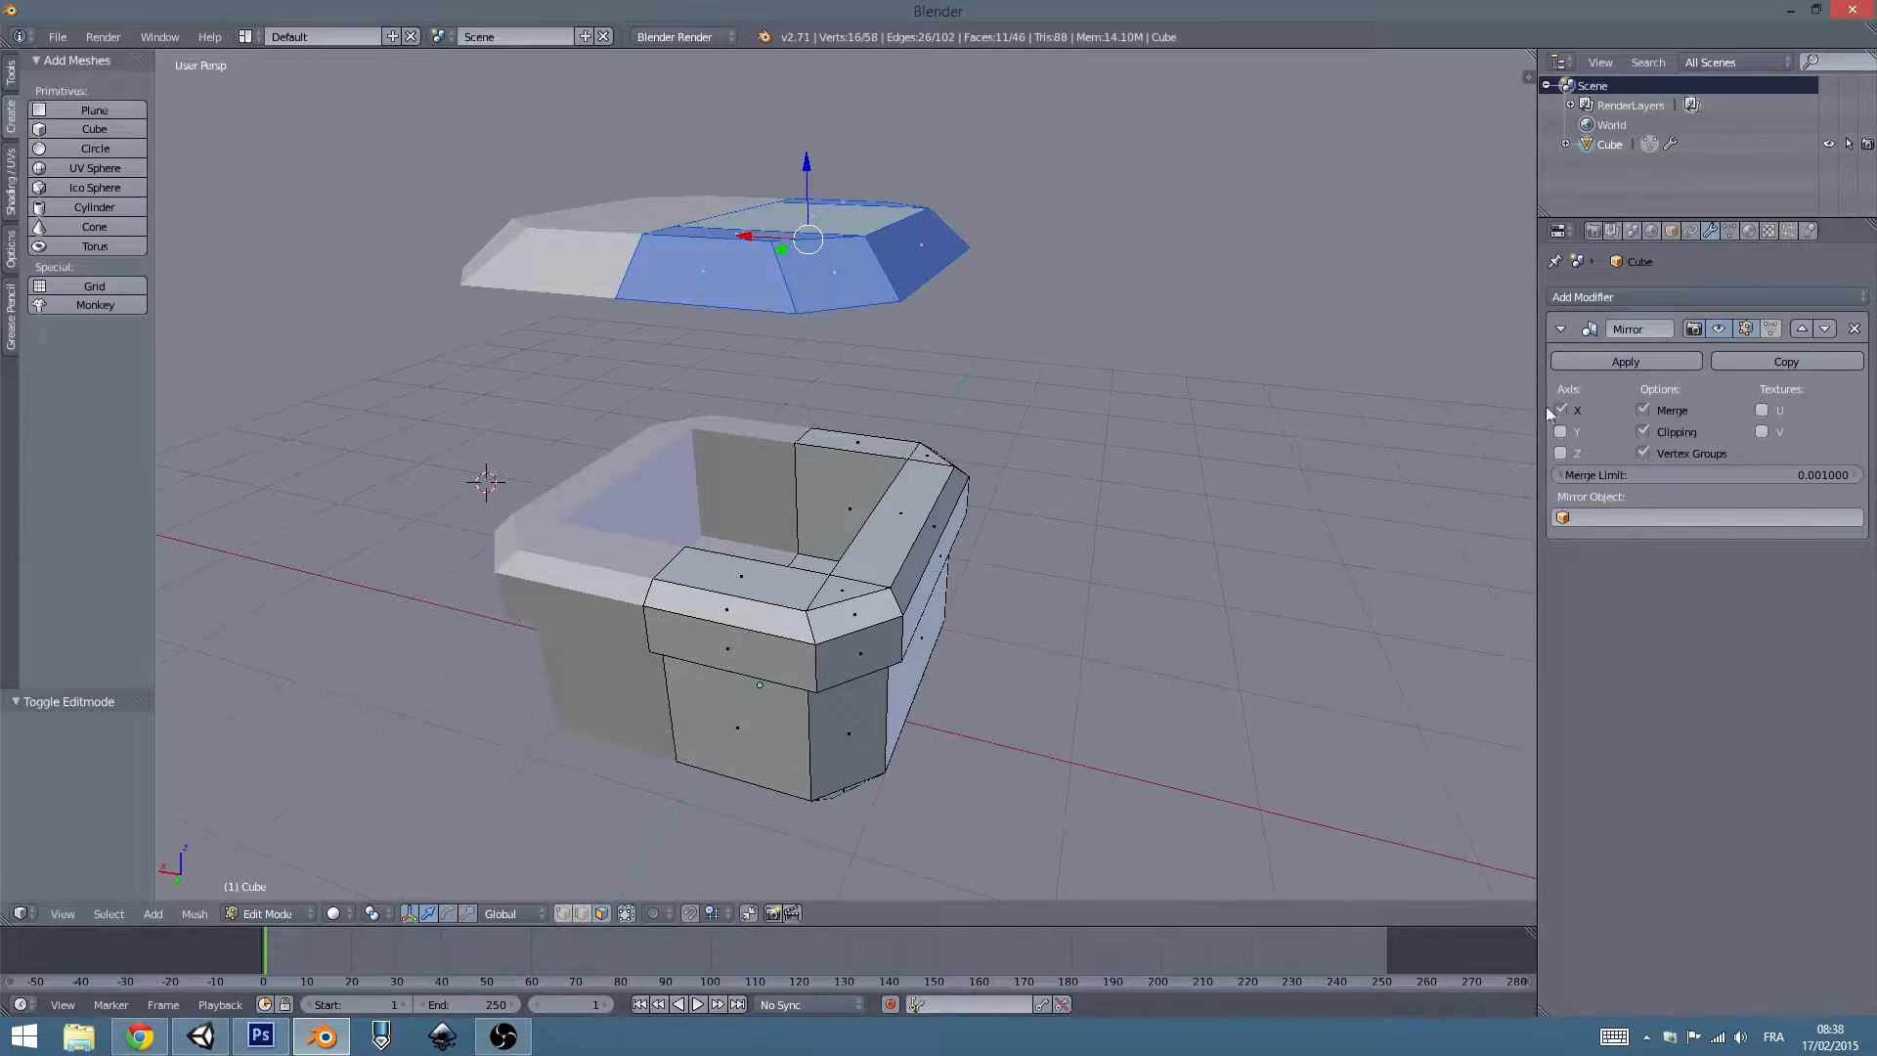
# Disable the Mirror modifier's Clipping, move the lid -0.156 along X off the centre, re-enable Clipping and move it another -0.563.
pyautogui.click(1642, 431)
pyautogui.moveTo(802, 257); pyautogui.dragTo(816, 245, button='middle')
pyautogui.moveTo(816, 244); pyautogui.dragTo(850, 244)
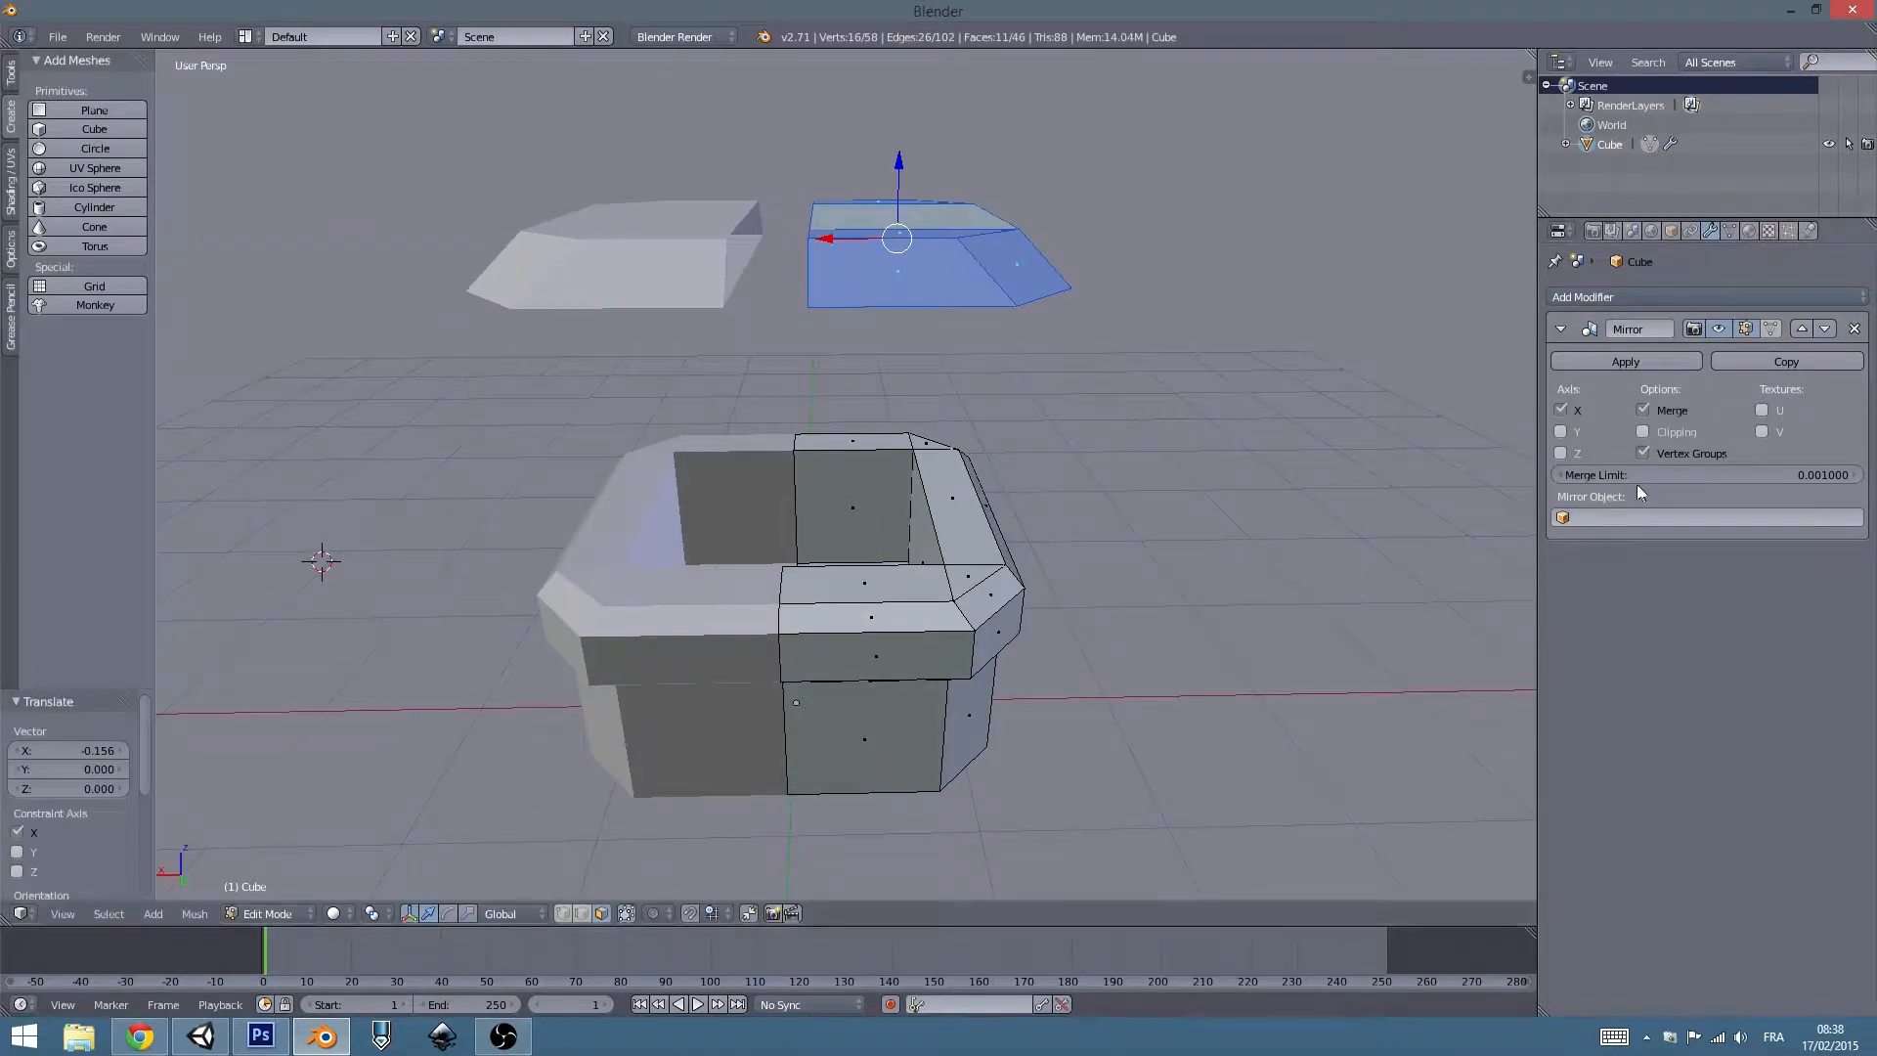
pyautogui.click(1643, 432)
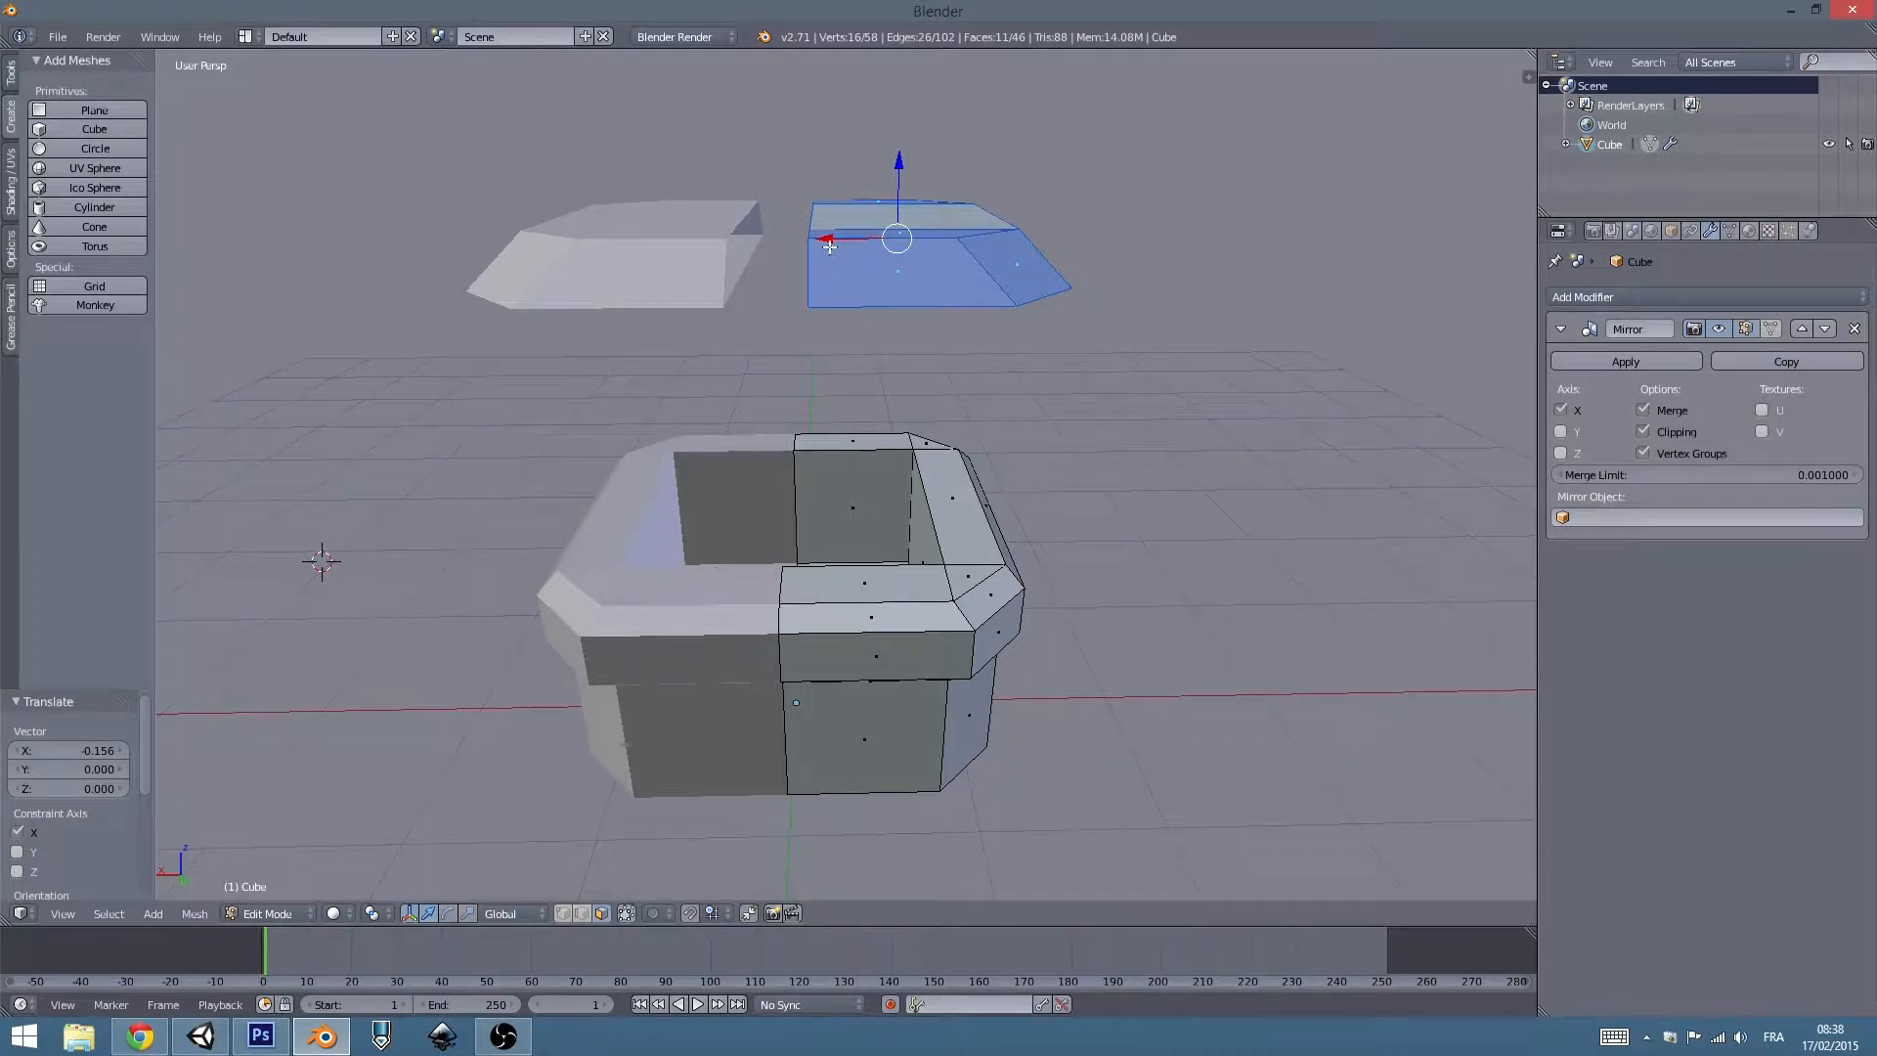
pyautogui.moveTo(826, 238); pyautogui.dragTo(908, 227)
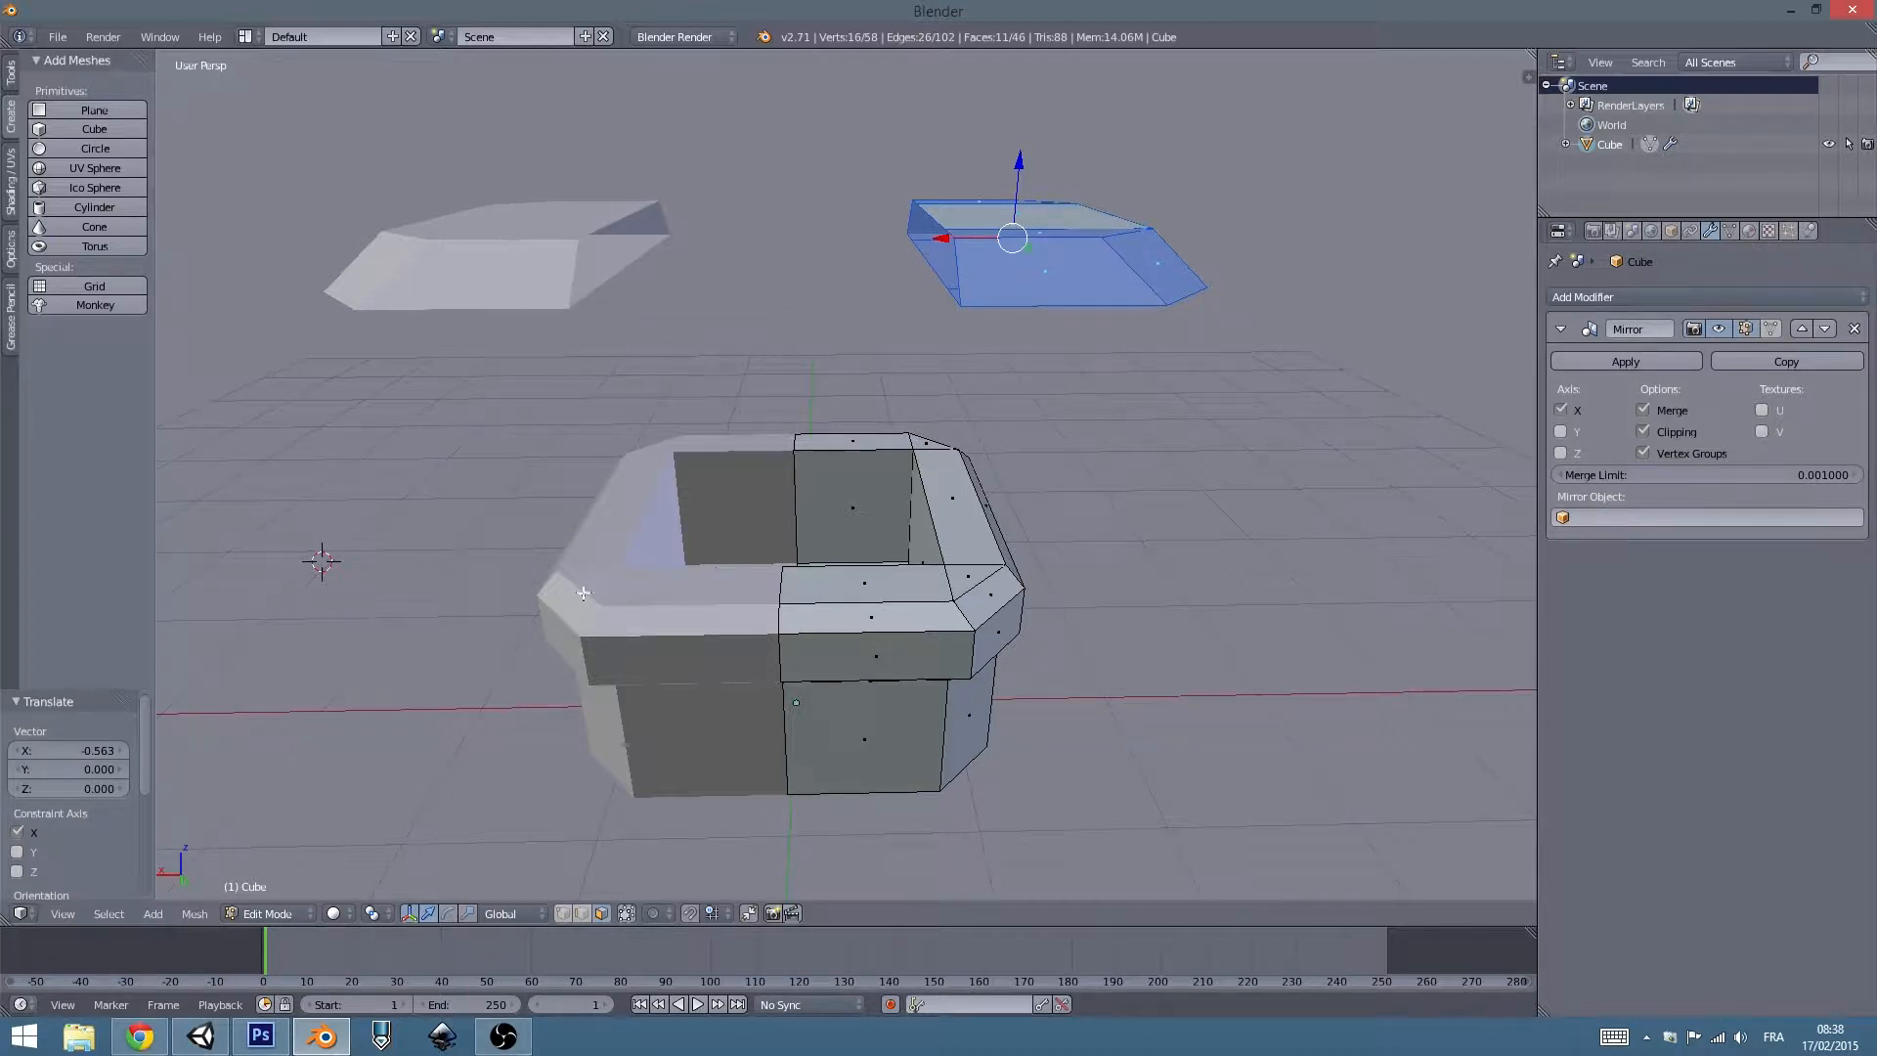
# Fill the lid's open inner side with a face between its two opposite end edges and inspect it in Object Mode.
pyautogui.moveTo(804, 449); pyautogui.dragTo(783, 679, button='middle')
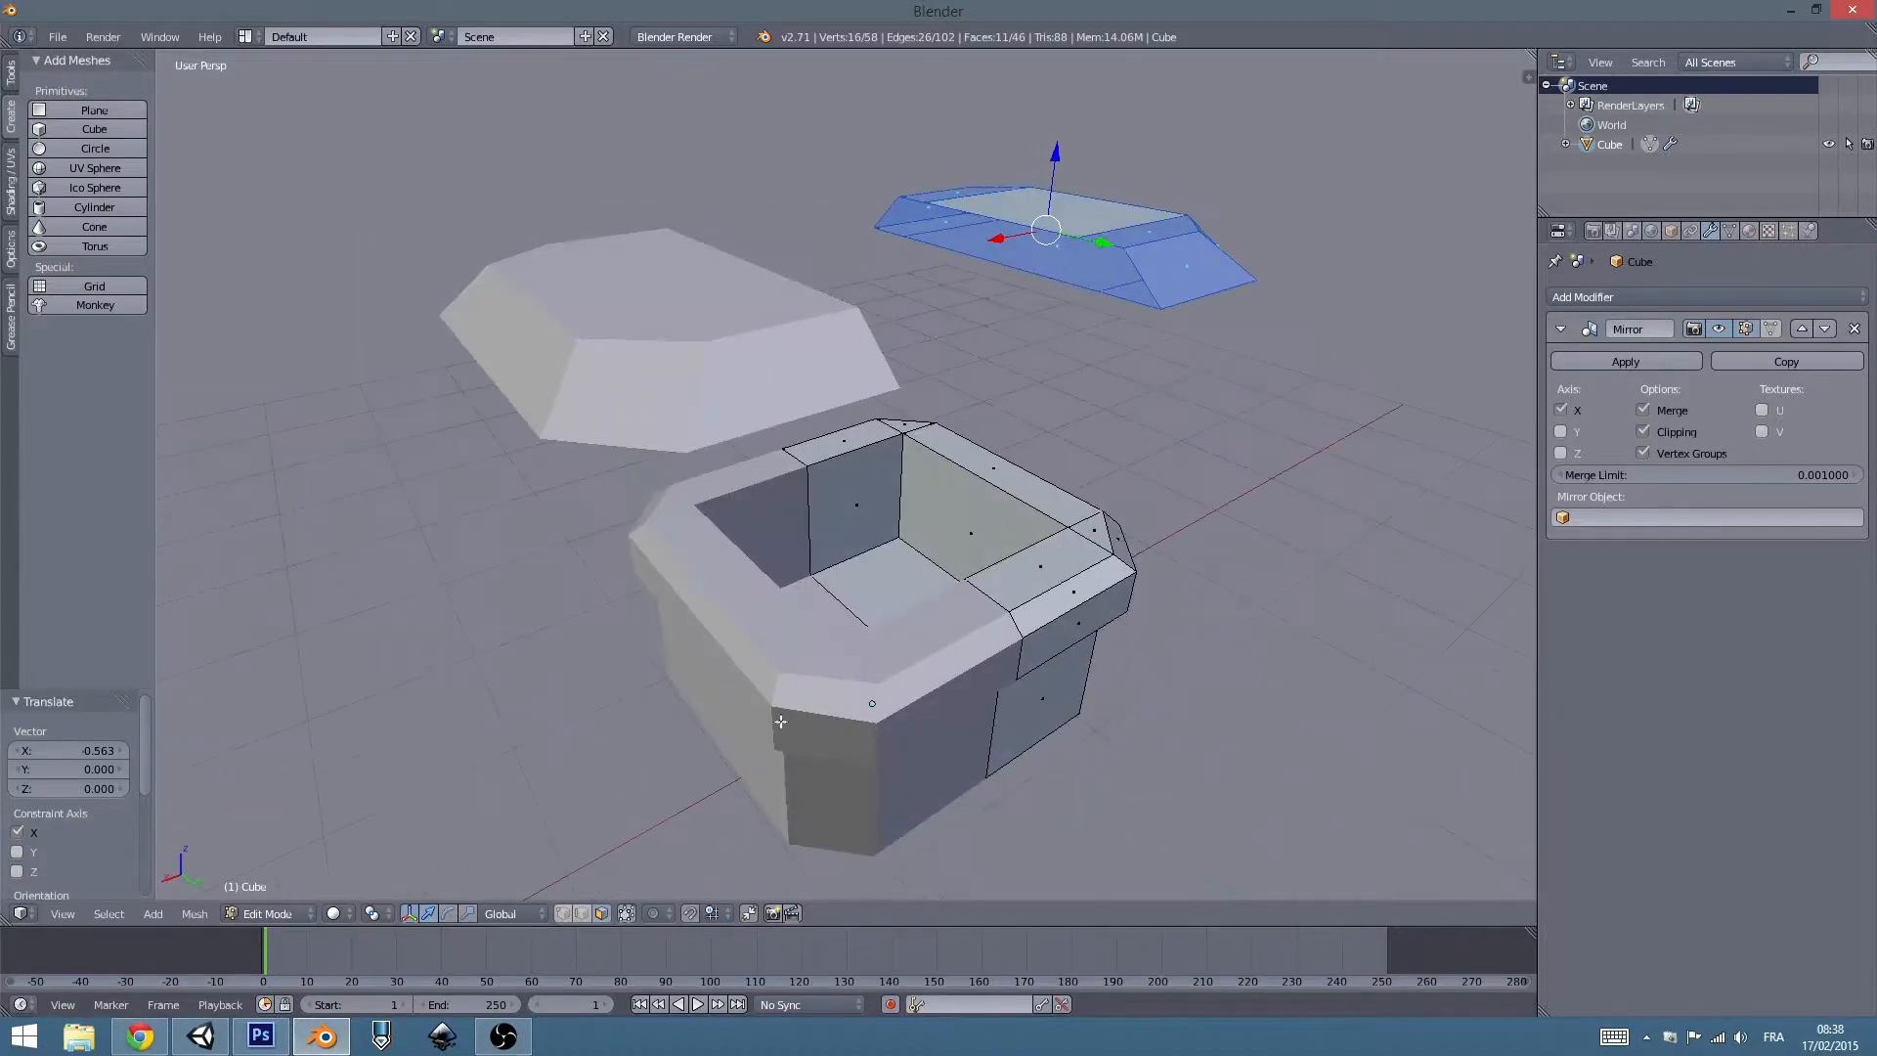
pyautogui.rightClick(1129, 295)
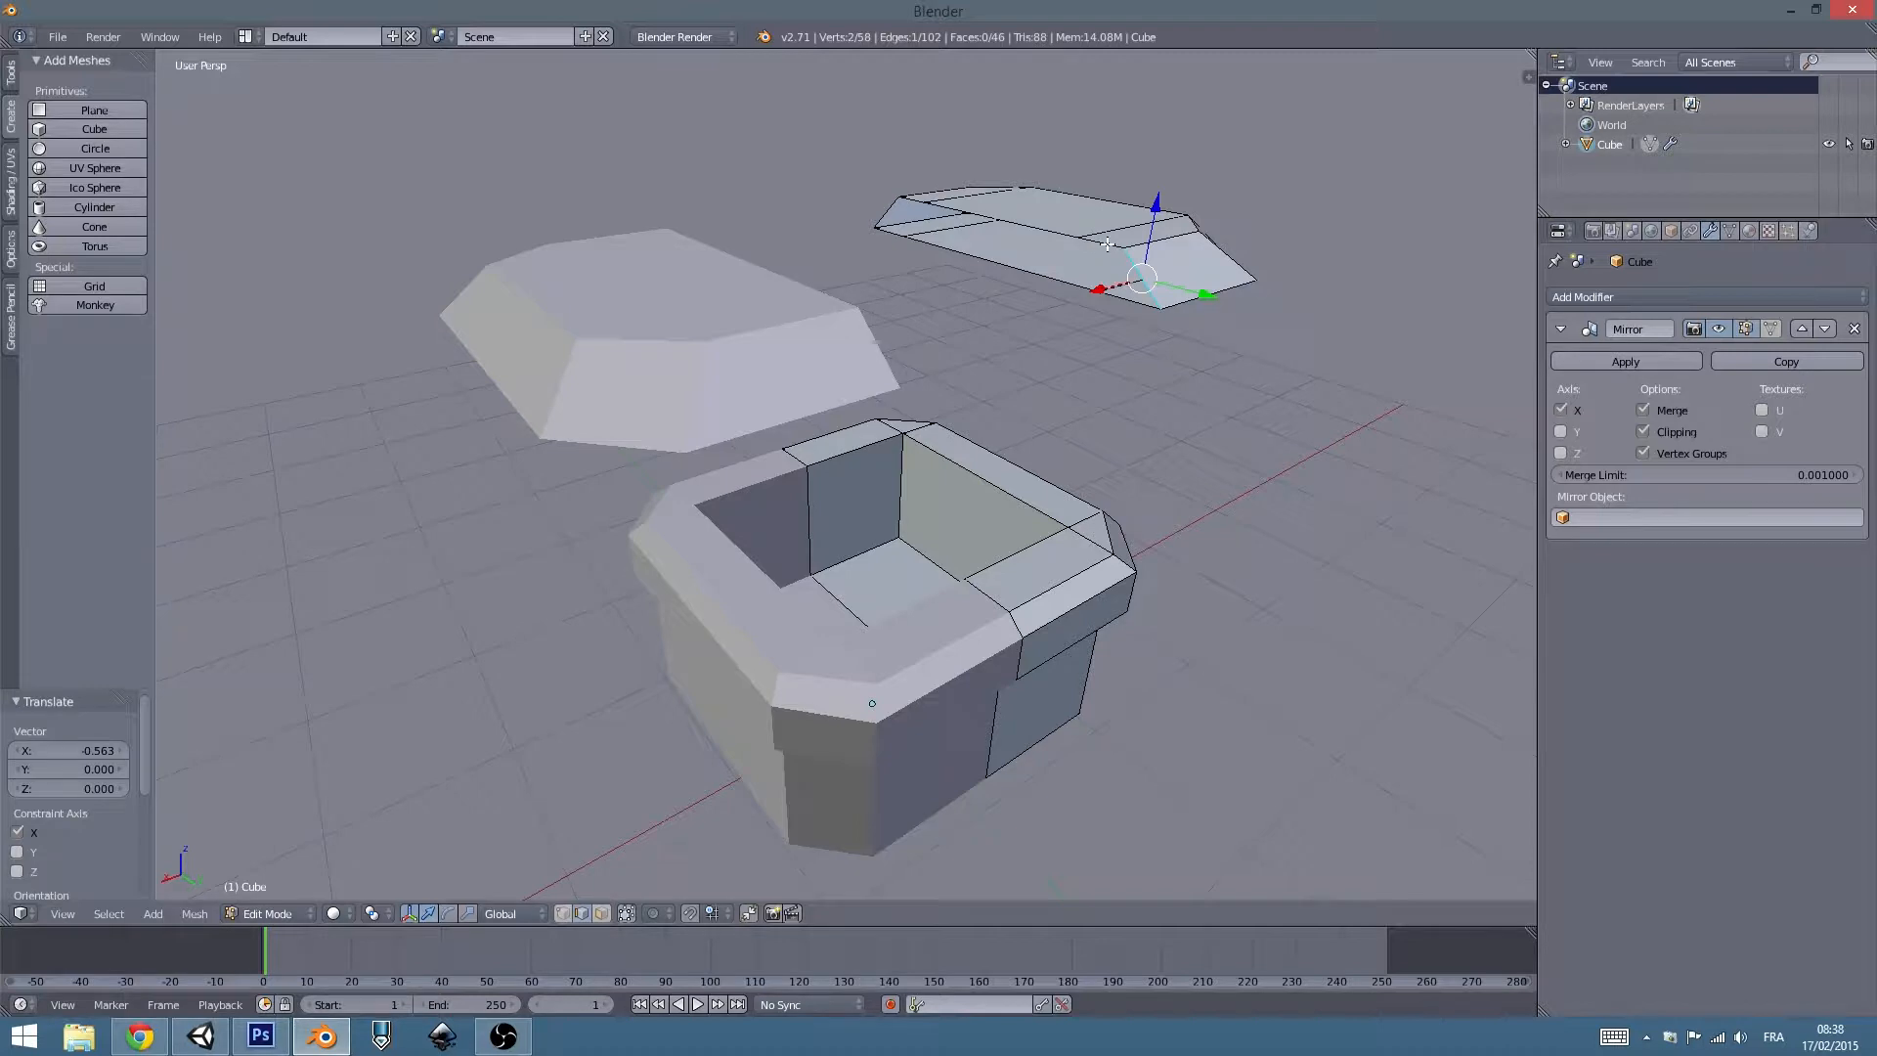
pyautogui.keyDown('shift'); pyautogui.rightClick(881, 210); pyautogui.keyUp('shift')
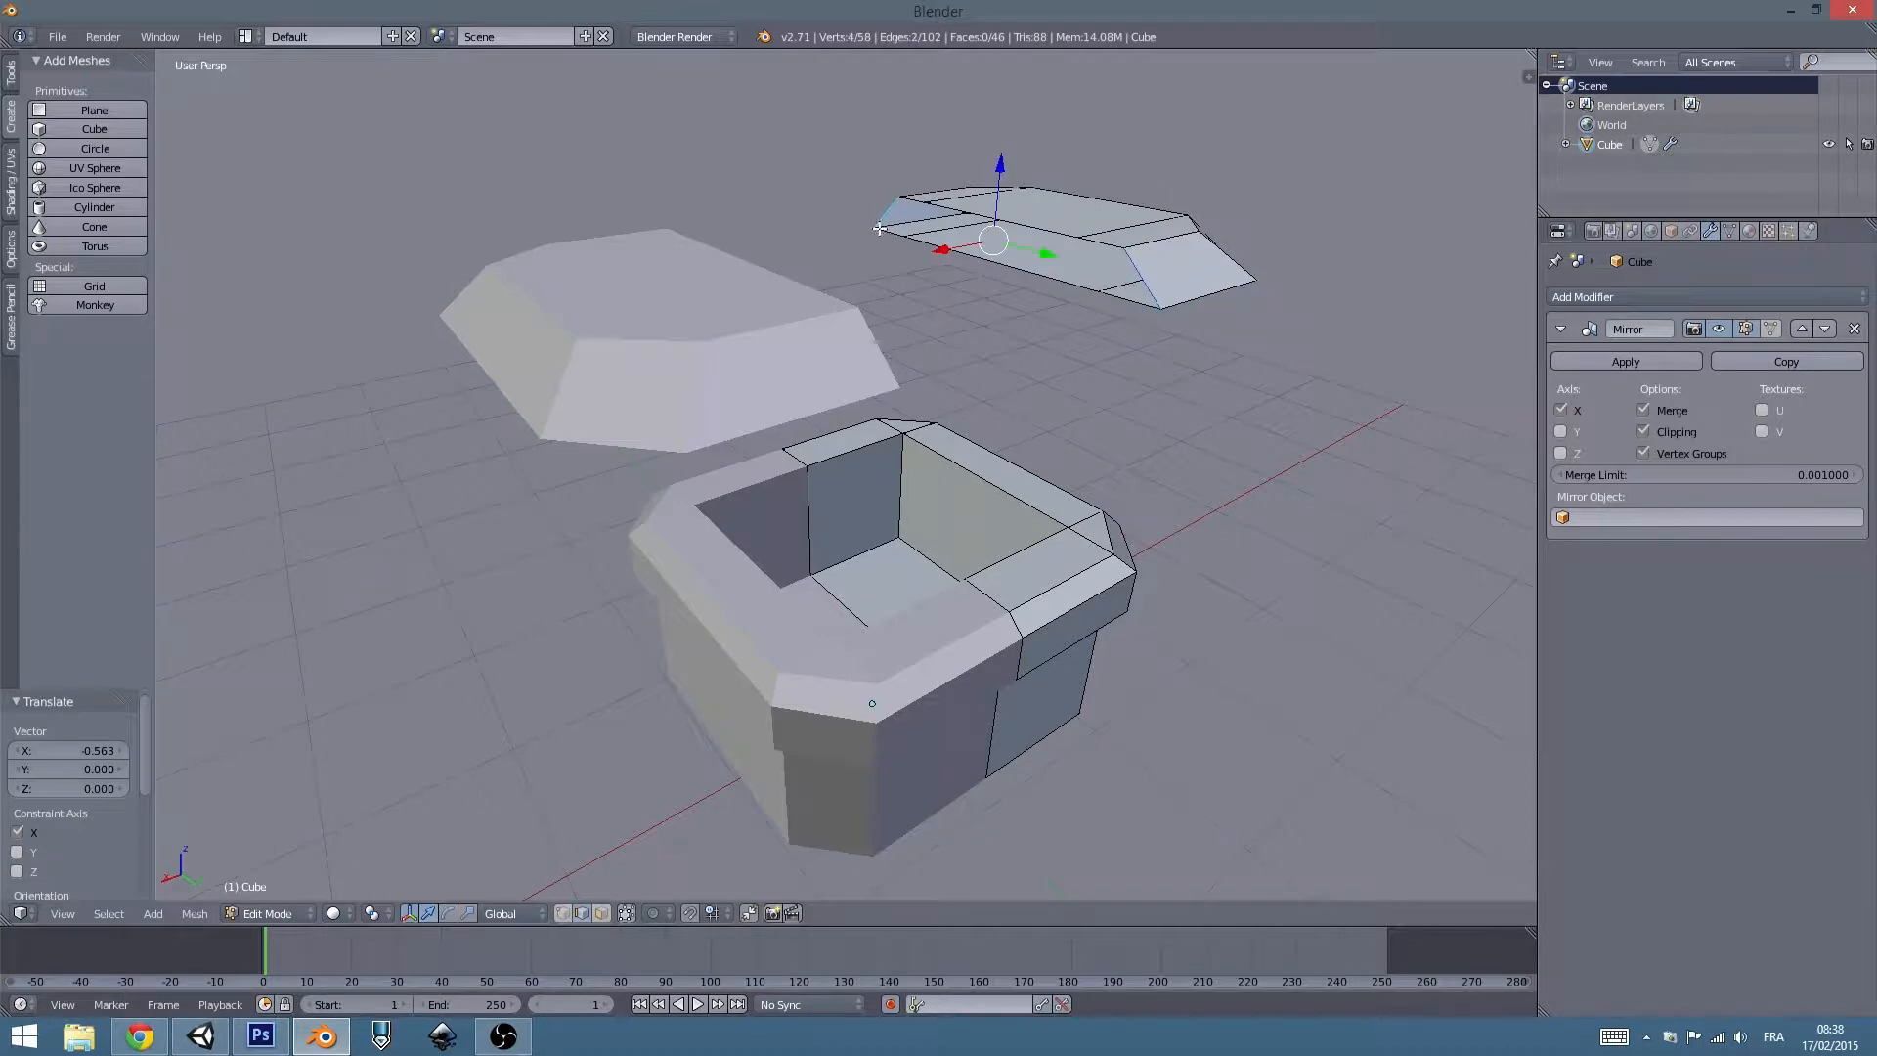
pyautogui.press('f')
pyautogui.press('Tab')
pyautogui.moveTo(1234, 337); pyautogui.dragTo(971, 344, button='middle')
pyautogui.scroll(-4, 1202, 302)
pyautogui.scroll(4, 963, 418)
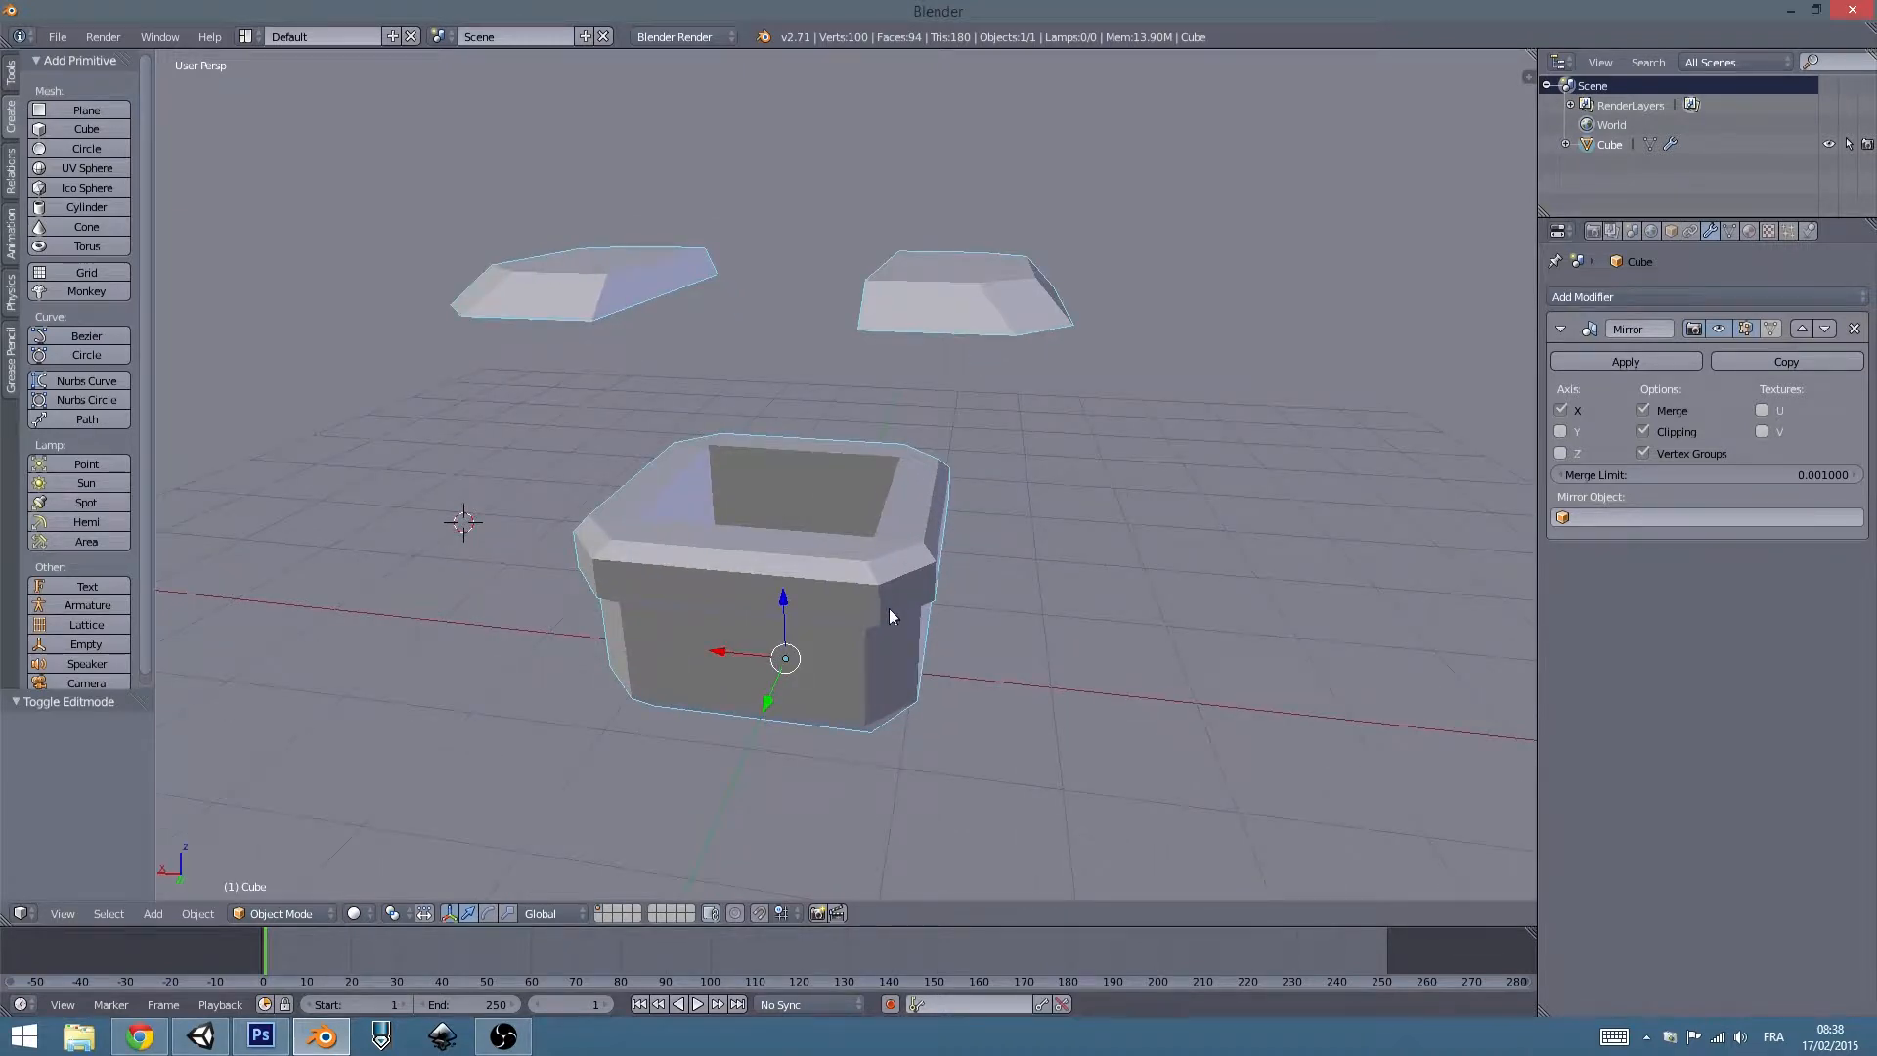
pyautogui.moveTo(794, 537); pyautogui.dragTo(874, 567, button='middle')
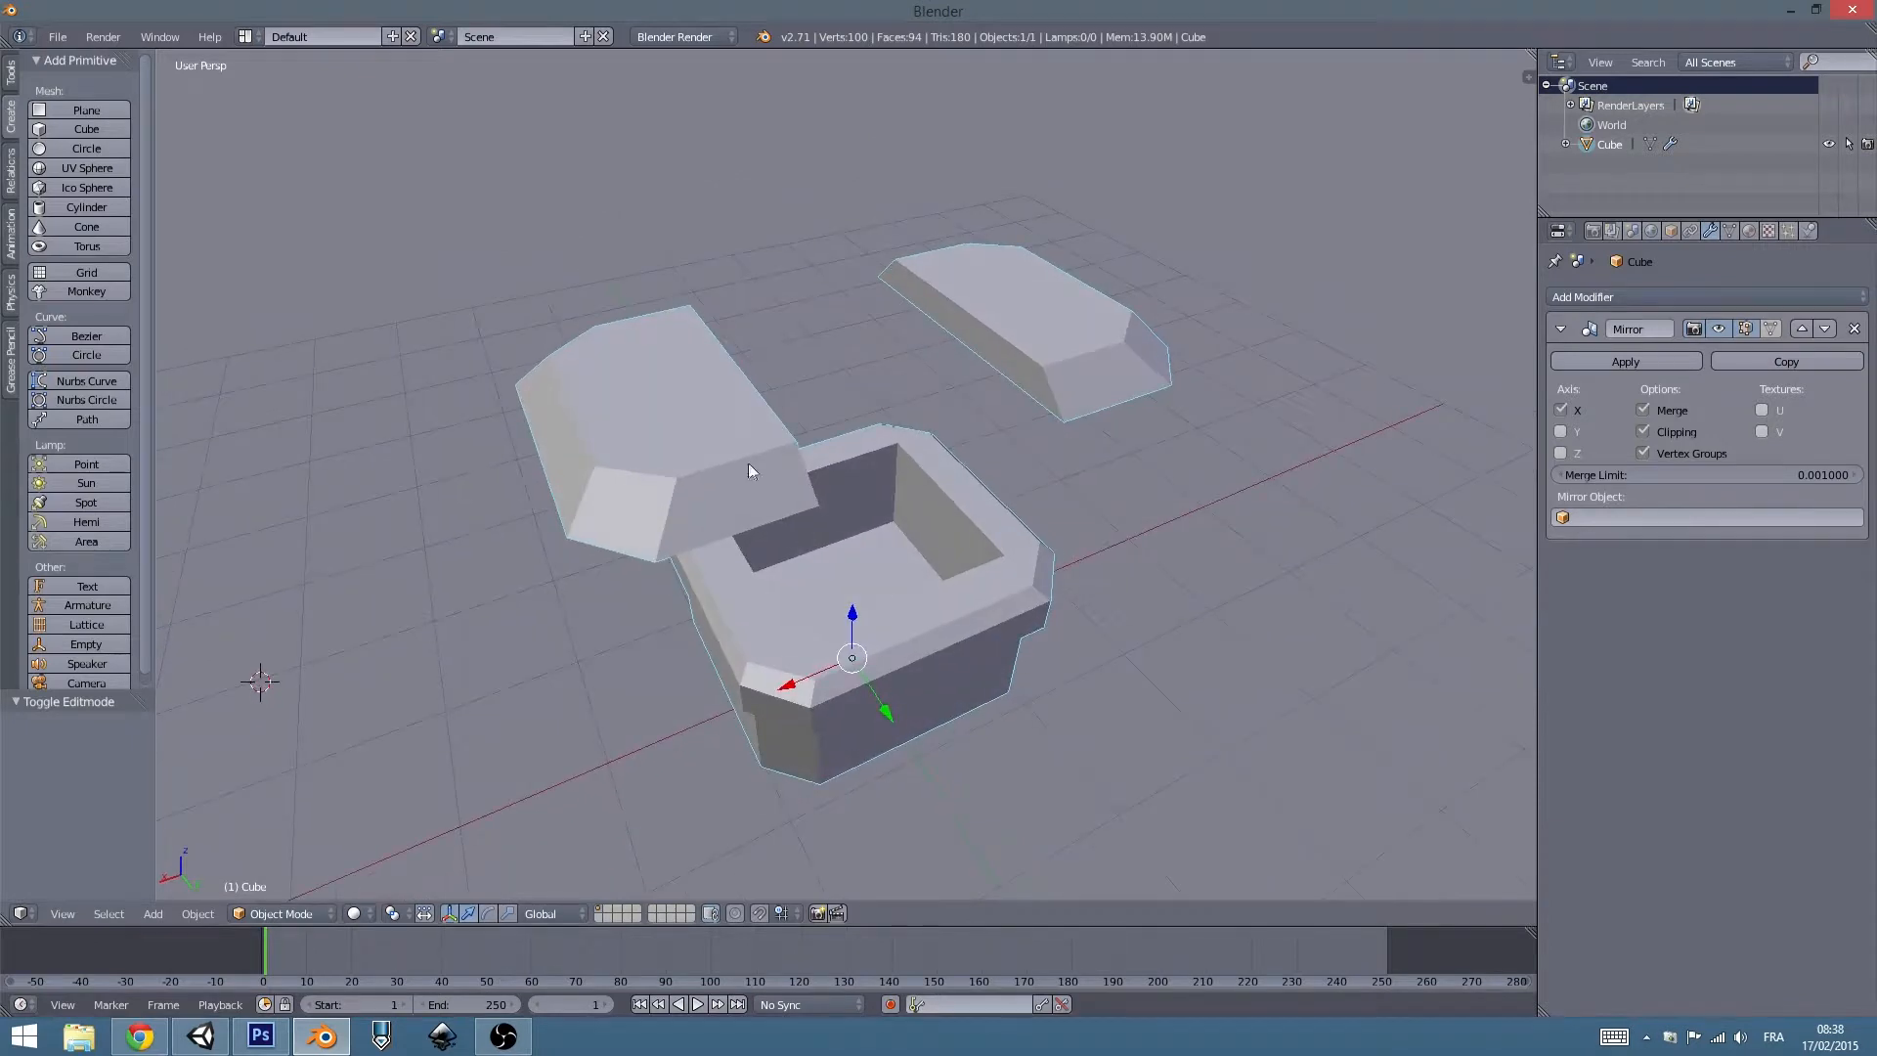
pyautogui.click(245, 36)
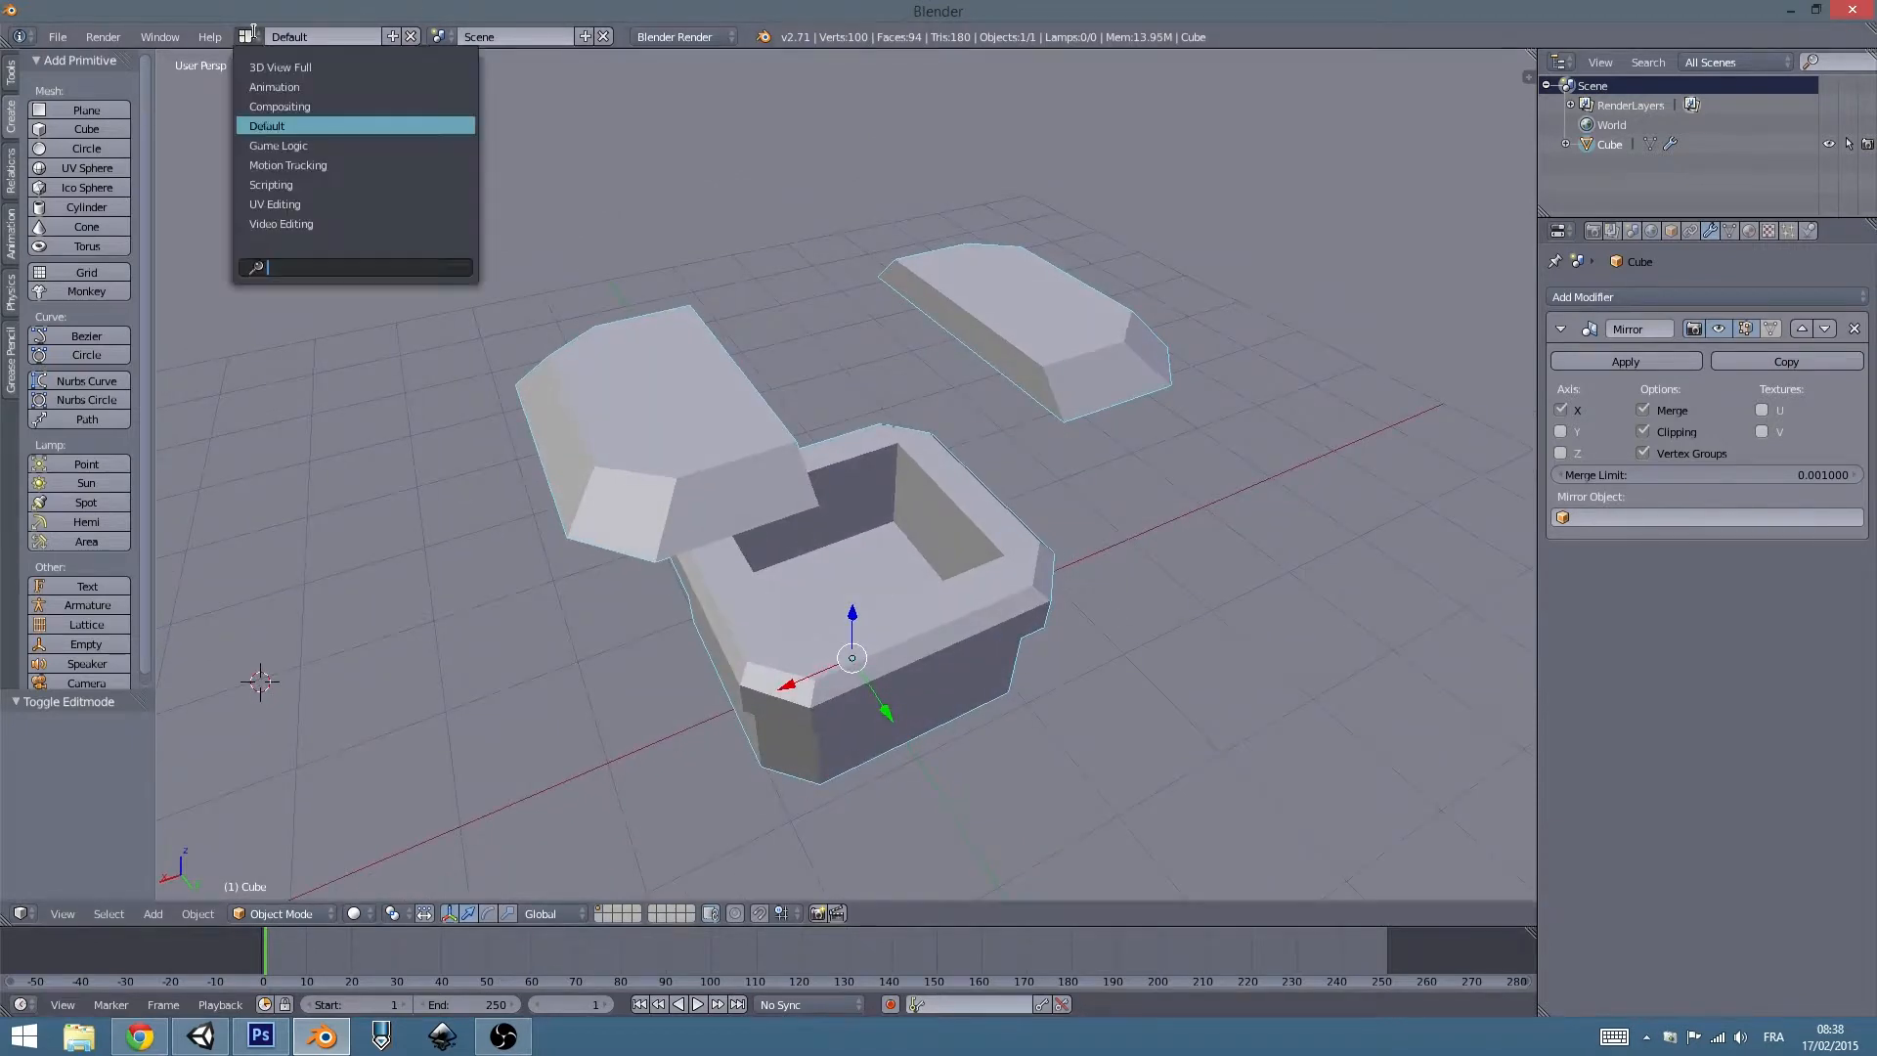
pyautogui.click(305, 207)
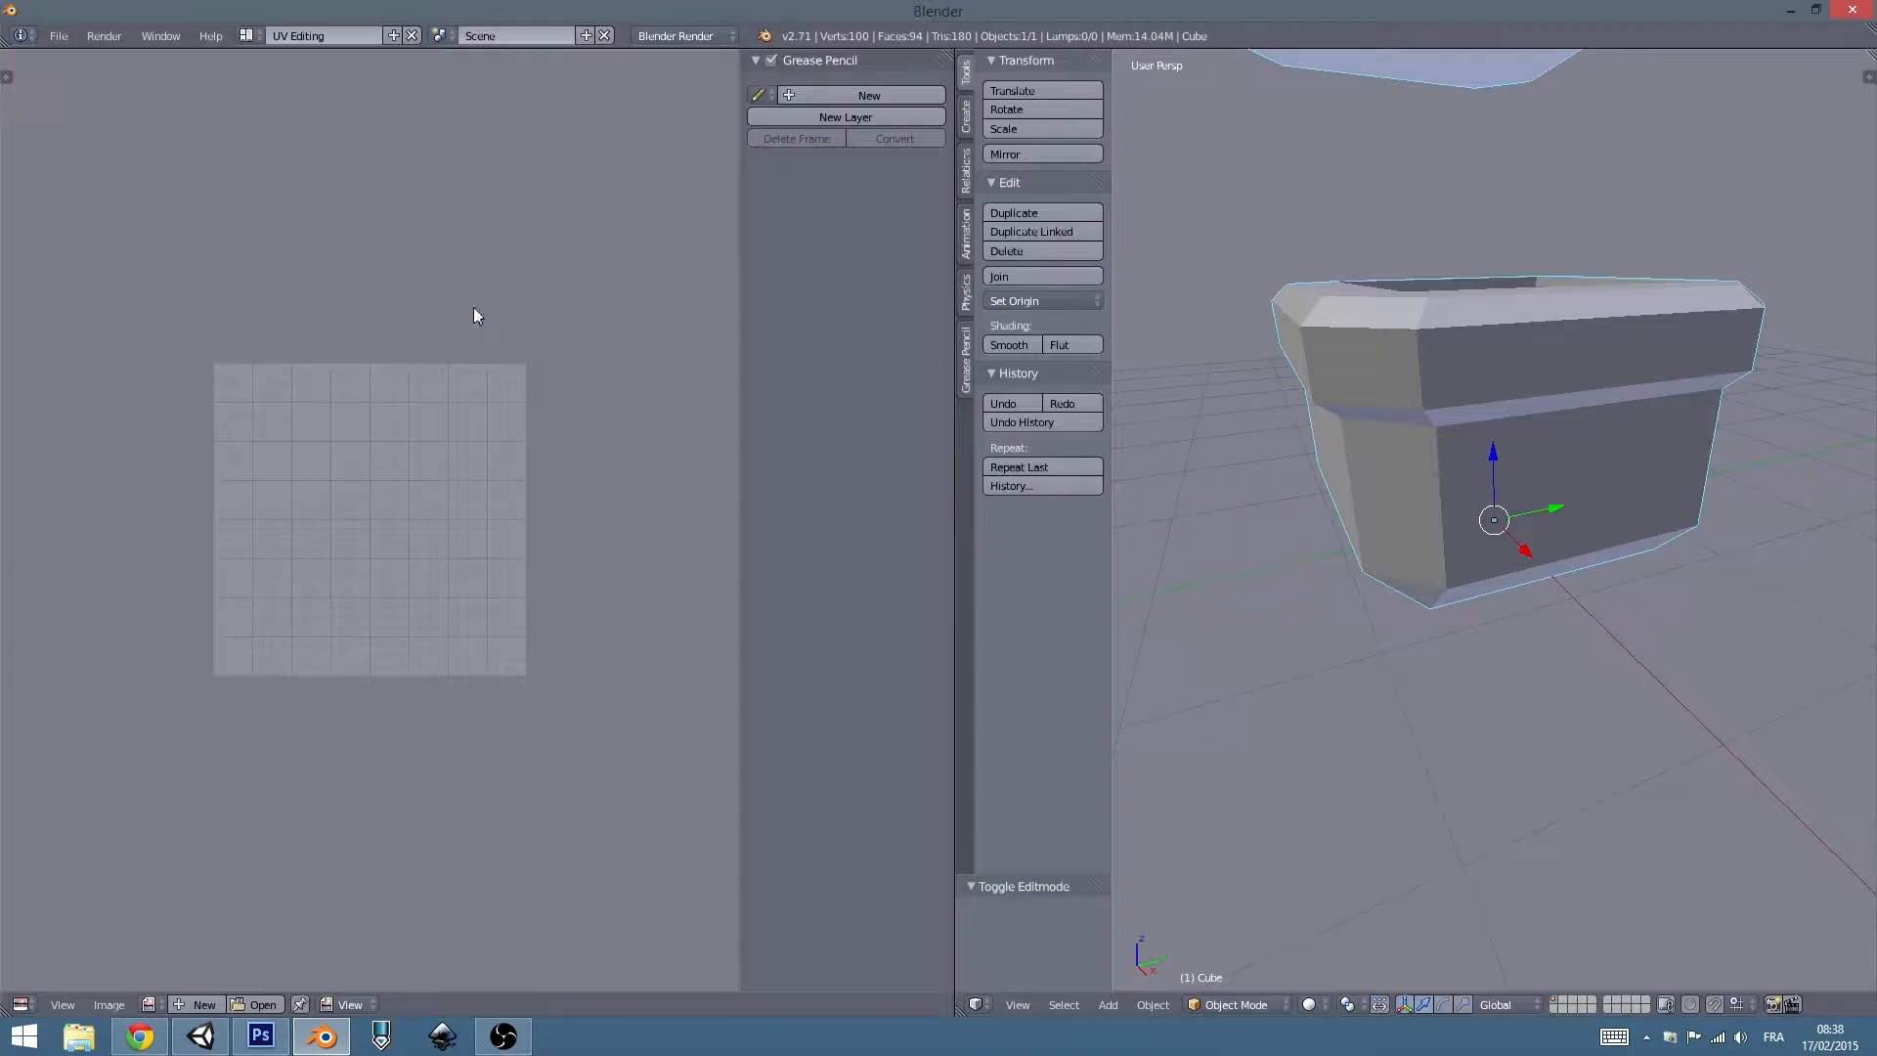
pyautogui.click(246, 35)
pyautogui.click(268, 126)
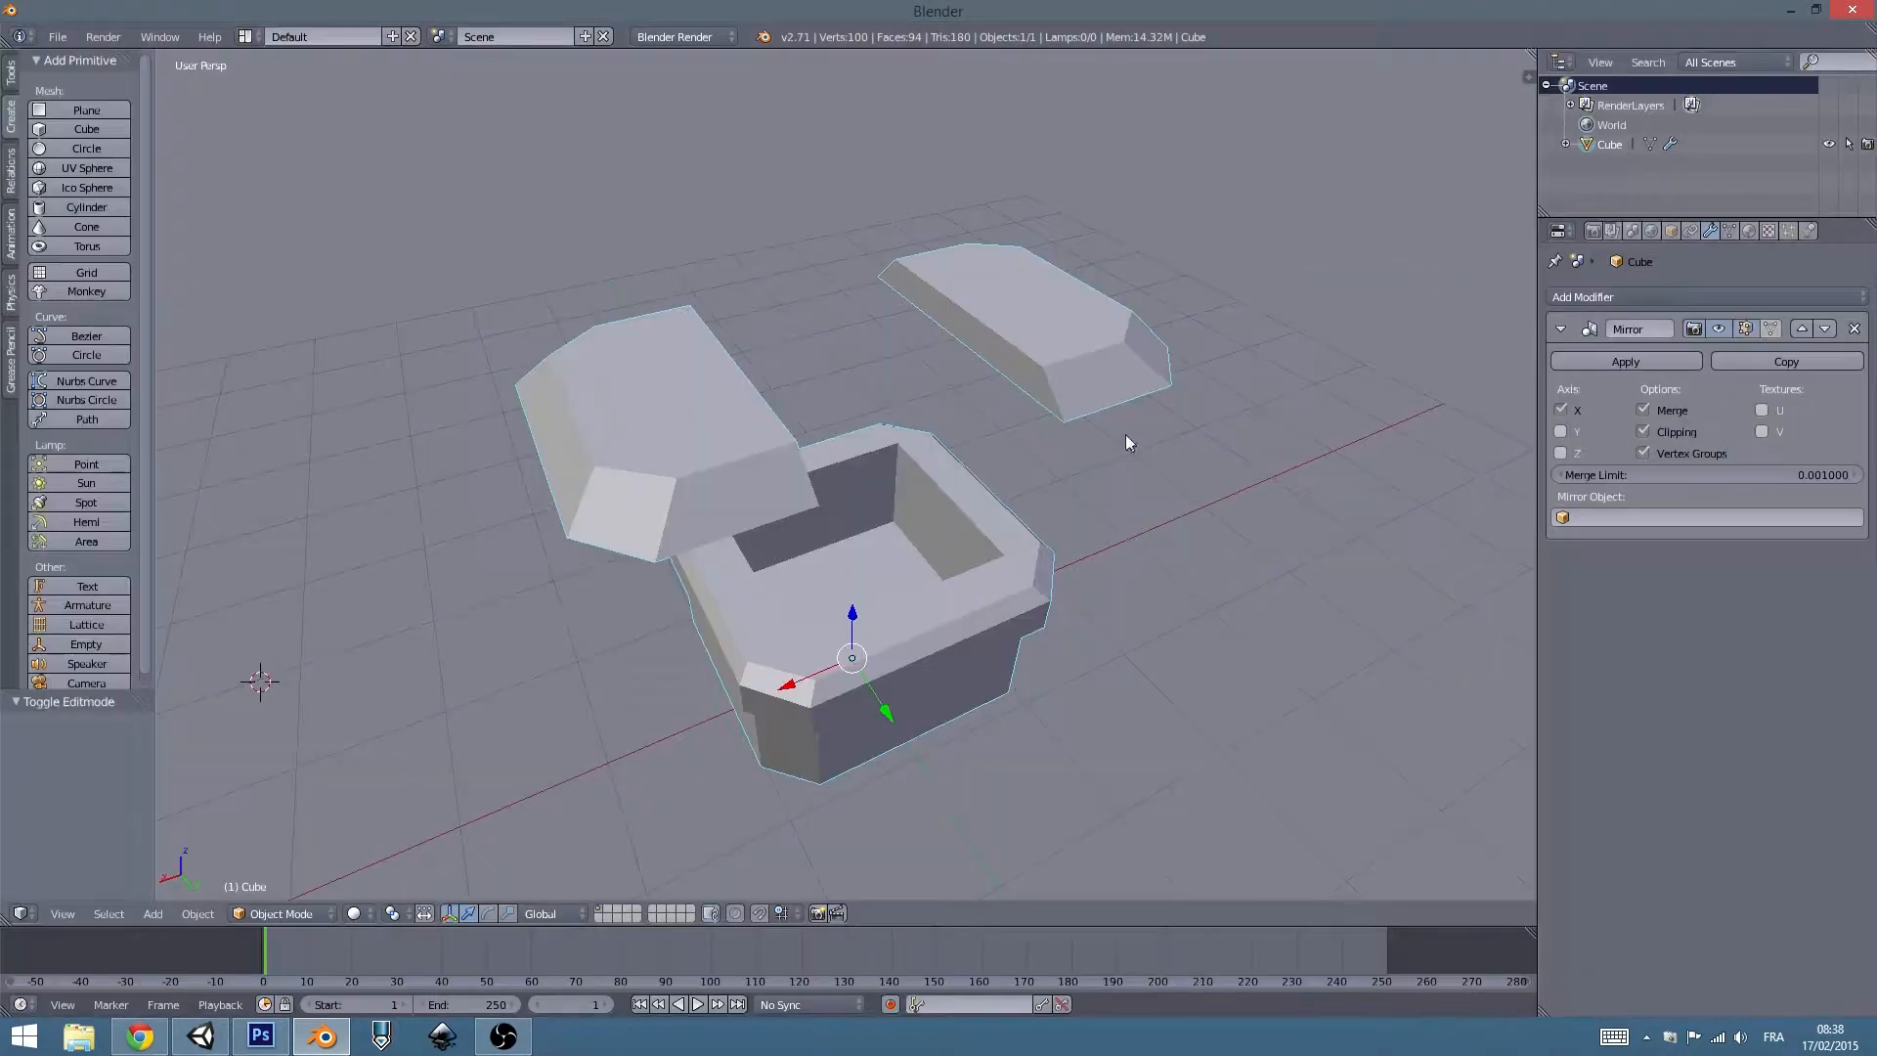
# Return to Edit Mode and examine the rim's front and inner edges for seam placement.
pyautogui.moveTo(1113, 525); pyautogui.dragTo(880, 739, button='middle')
pyautogui.press('Tab')
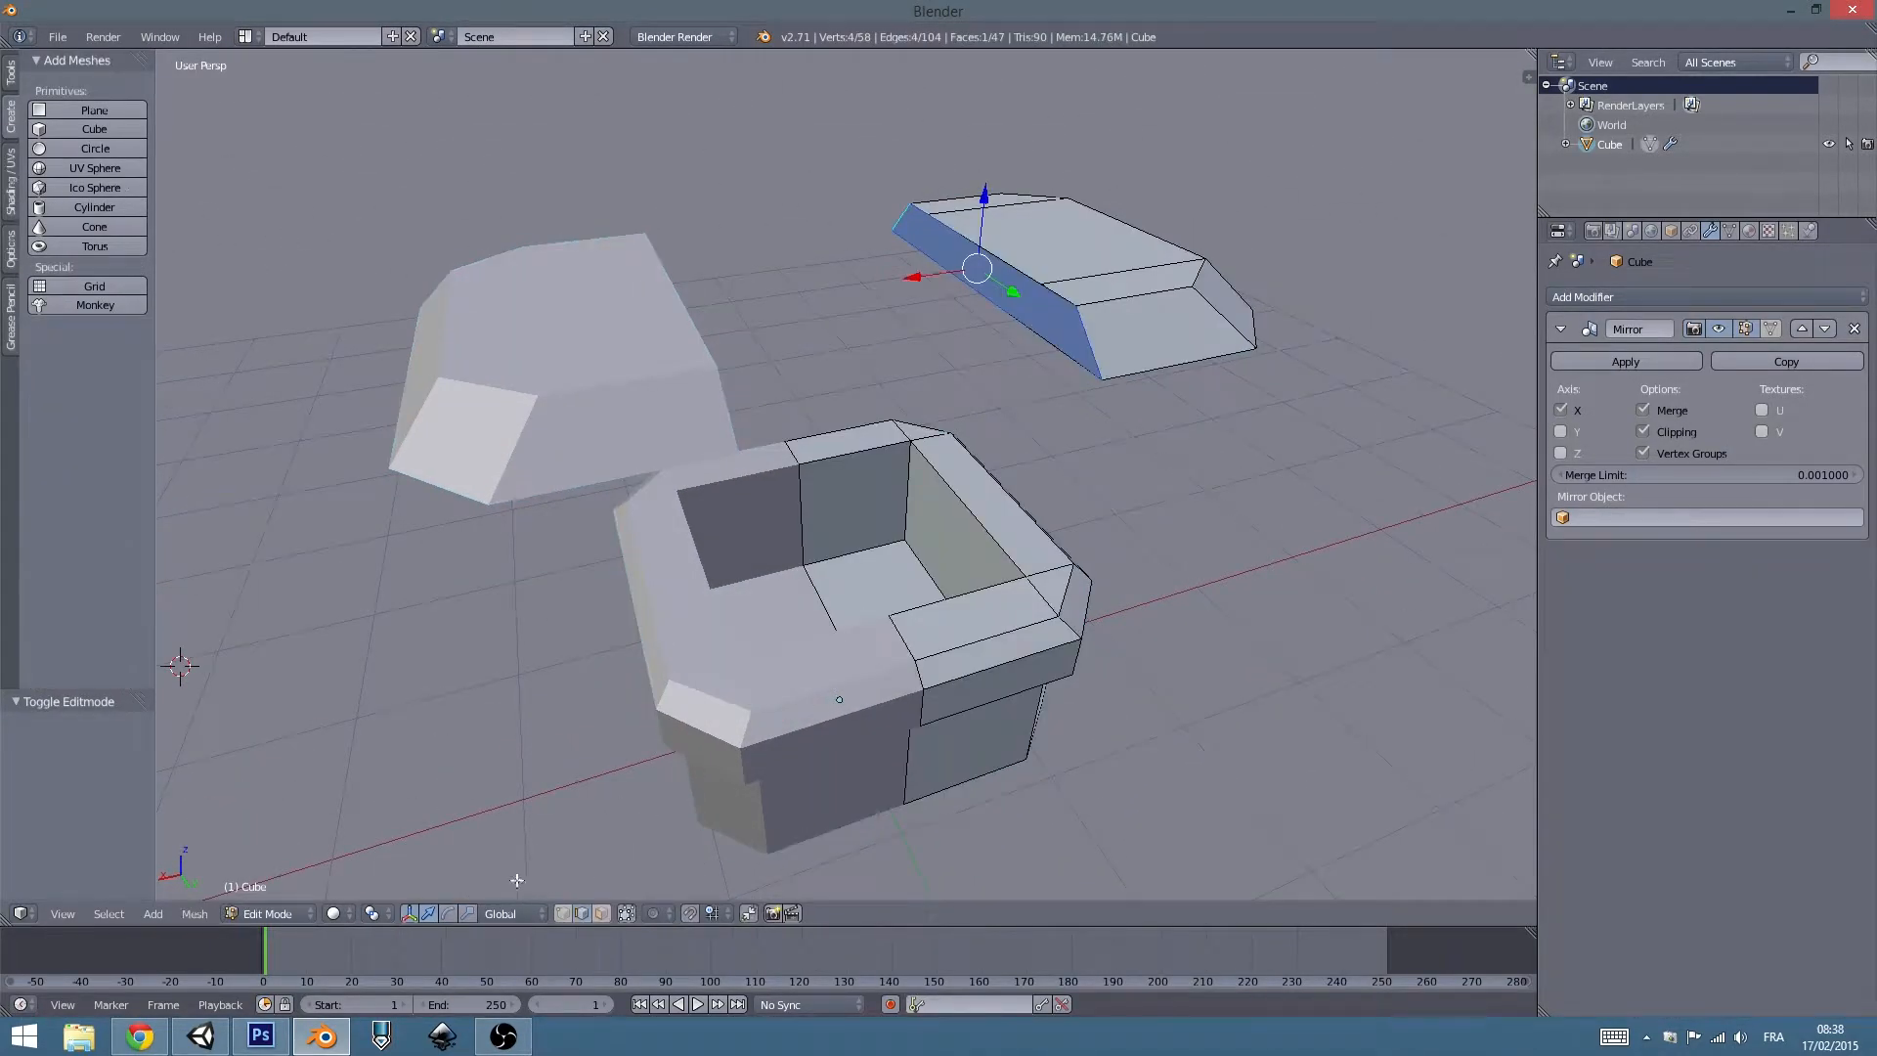
pyautogui.rightClick(903, 642)
pyautogui.moveTo(1047, 648); pyautogui.dragTo(1038, 665, button='middle')
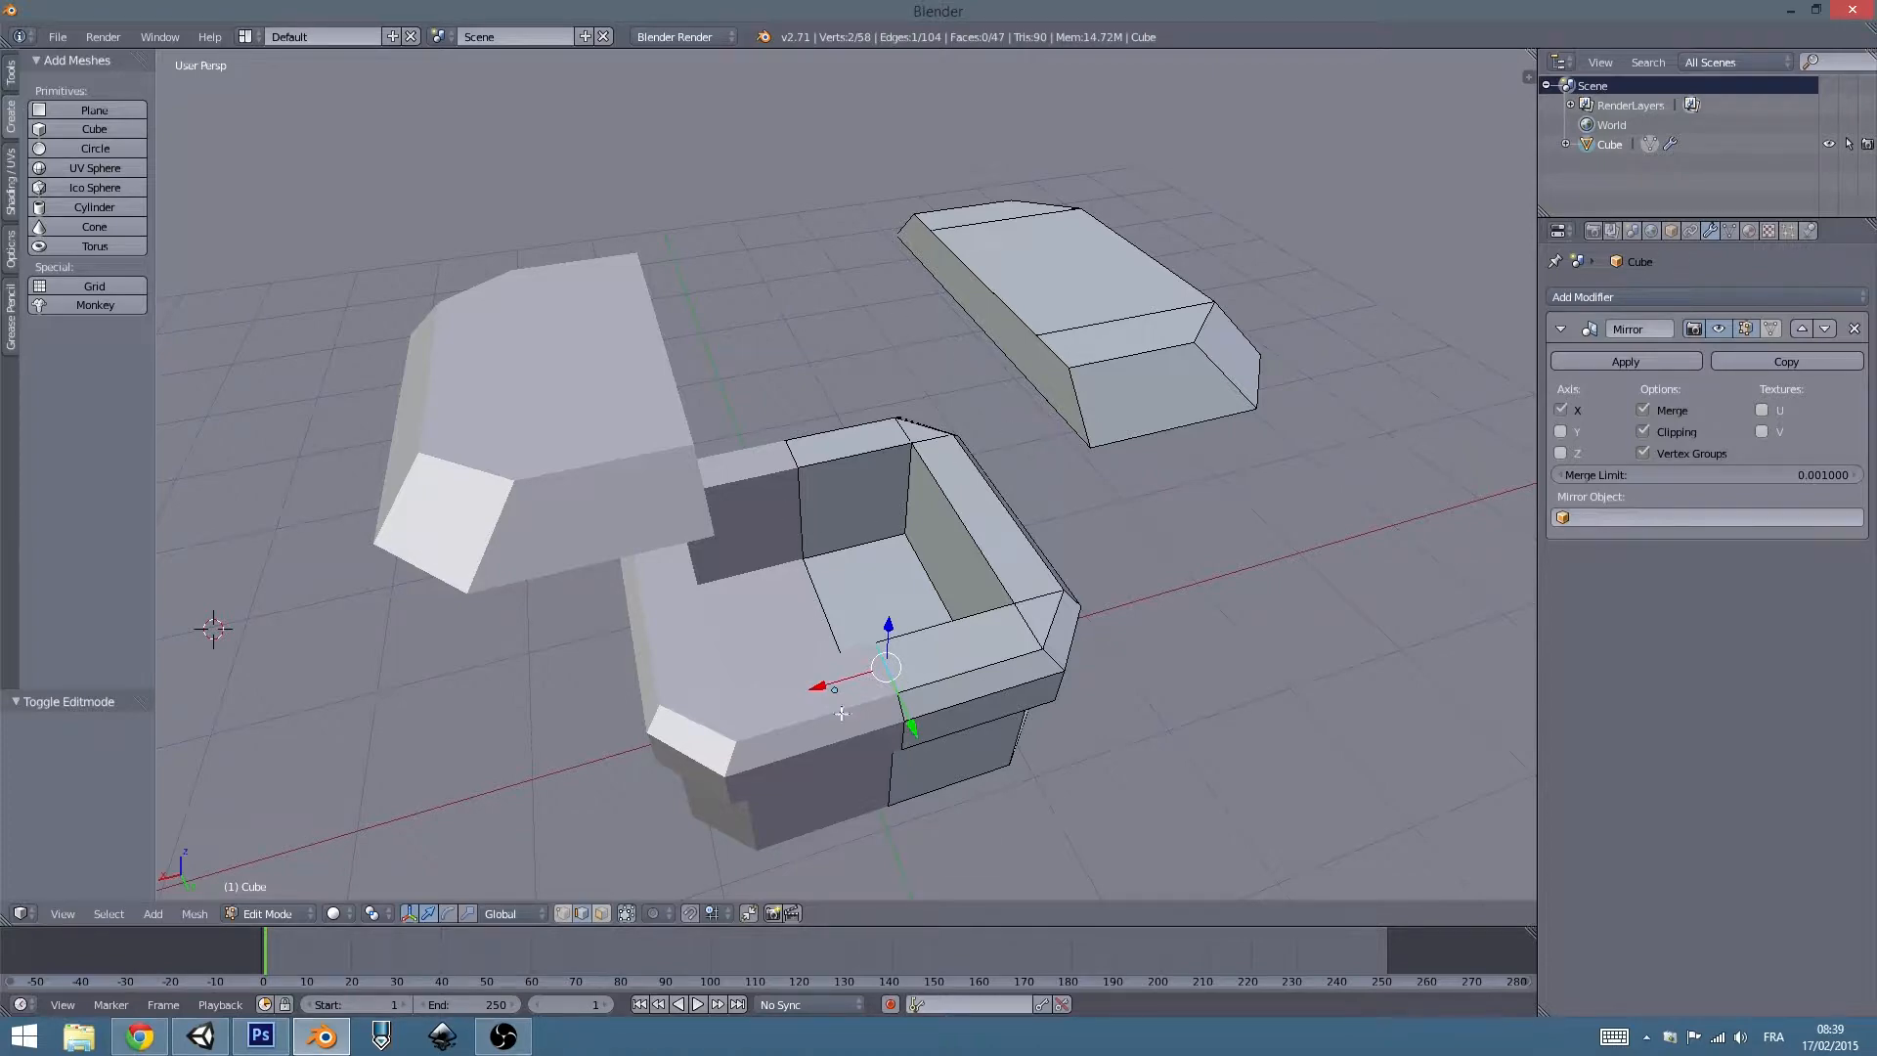
pyautogui.moveTo(892, 589); pyautogui.dragTo(886, 475, button='middle')
pyautogui.rightClick(908, 506)
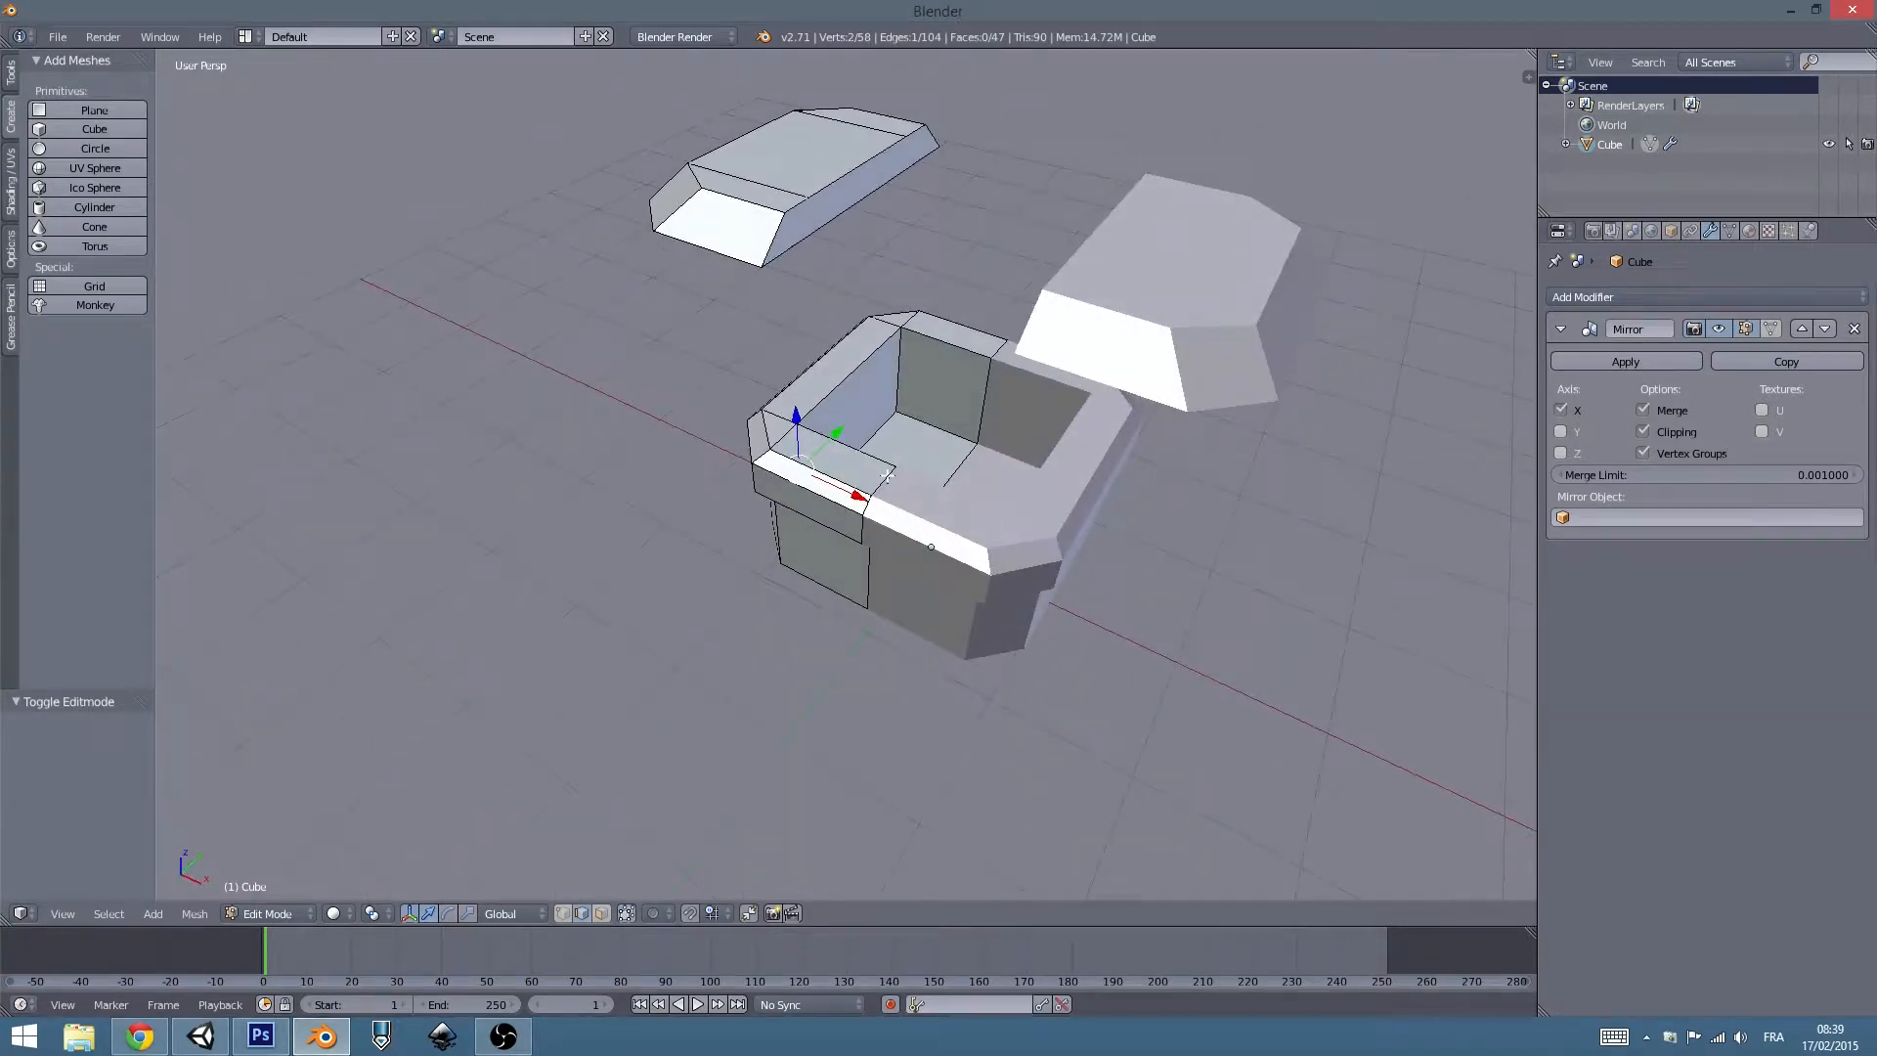
pyautogui.rightClick(839, 384)
pyautogui.moveTo(840, 384); pyautogui.dragTo(979, 627, button='middle')
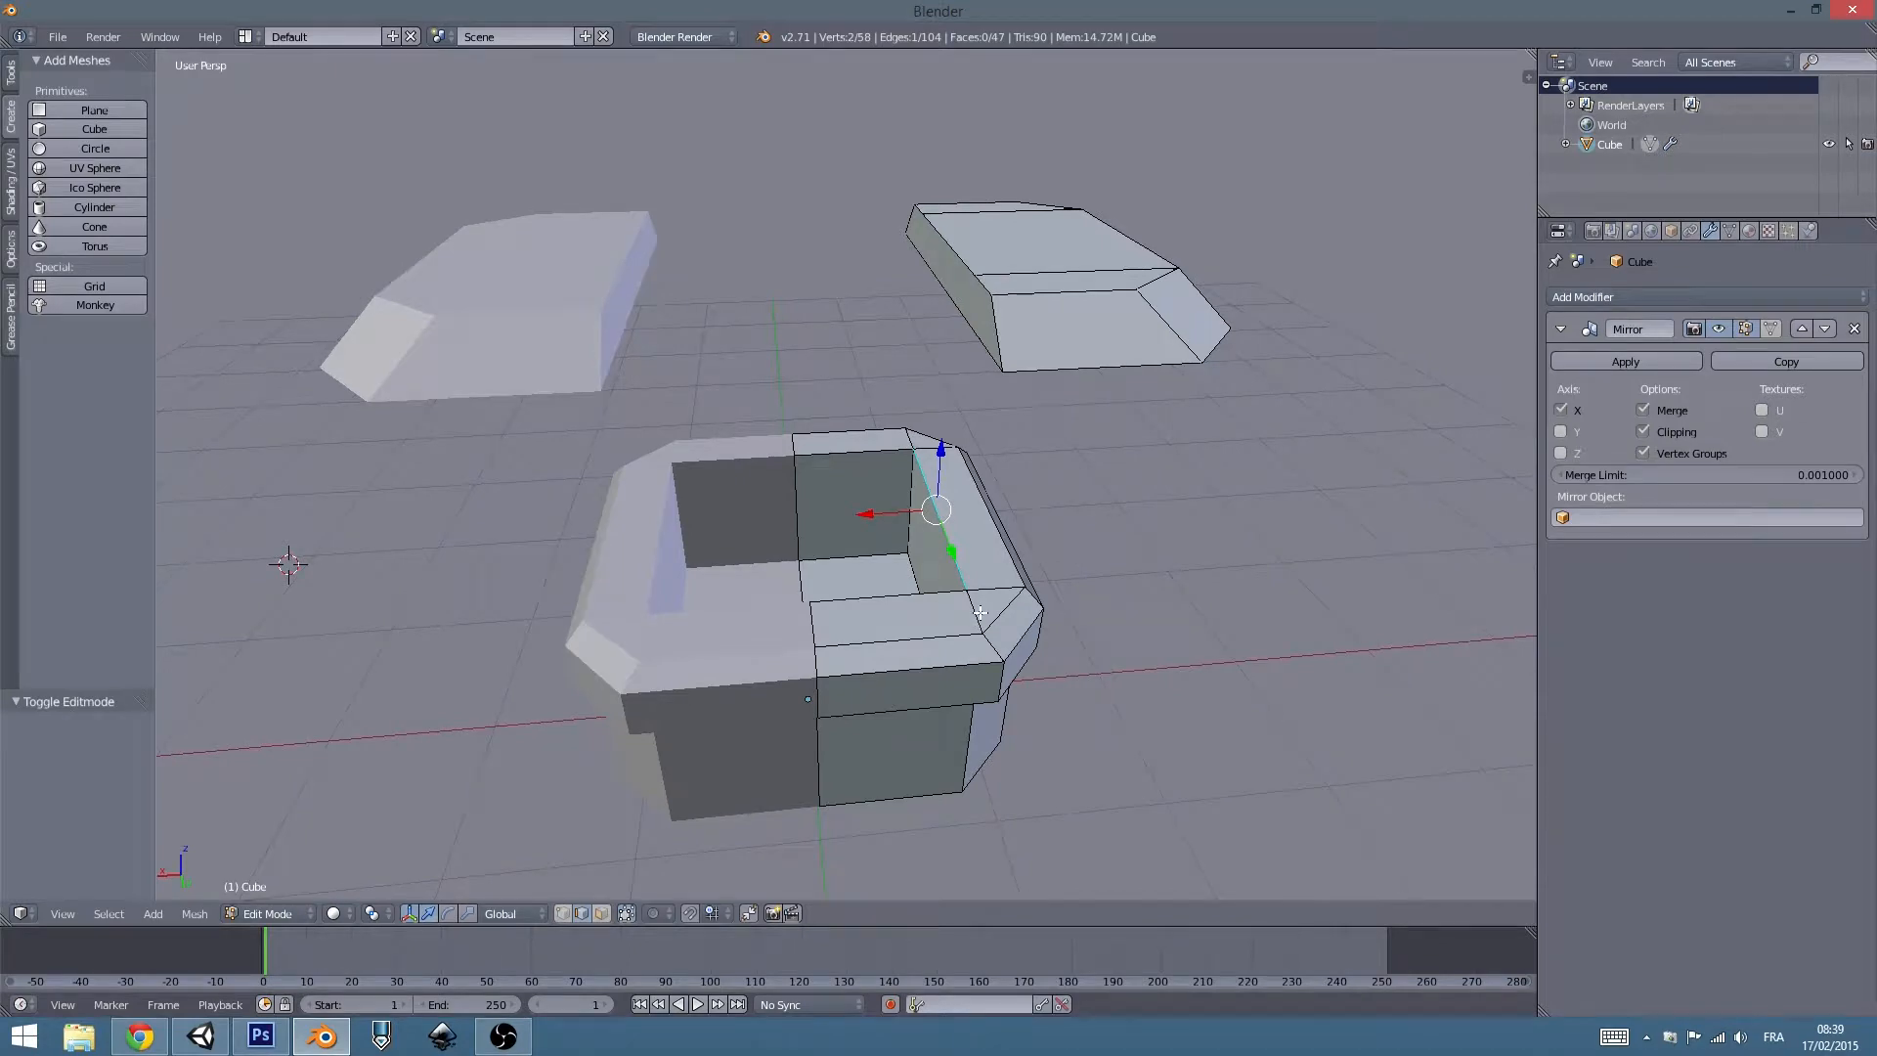
# Select the edges running across the rim's top, slope and outer side at one bevelled corner of the box.
pyautogui.rightClick(979, 613)
pyautogui.keyDown('shift'); pyautogui.rightClick(981, 617); pyautogui.keyUp('shift')
pyautogui.keyDown('shift'); pyautogui.rightClick(991, 647); pyautogui.keyUp('shift')
pyautogui.moveTo(1023, 662); pyautogui.dragTo(930, 675, button='middle')
pyautogui.keyDown('shift'); pyautogui.rightClick(853, 609); pyautogui.keyUp('shift')
pyautogui.keyDown('shift'); pyautogui.rightClick(872, 635); pyautogui.keyUp('shift')
pyautogui.keyDown('shift'); pyautogui.rightClick(885, 668); pyautogui.keyUp('shift')
pyautogui.keyDown('shift'); pyautogui.rightClick(889, 667); pyautogui.keyUp('shift')
pyautogui.moveTo(889, 667); pyautogui.dragTo(792, 510, button='middle')
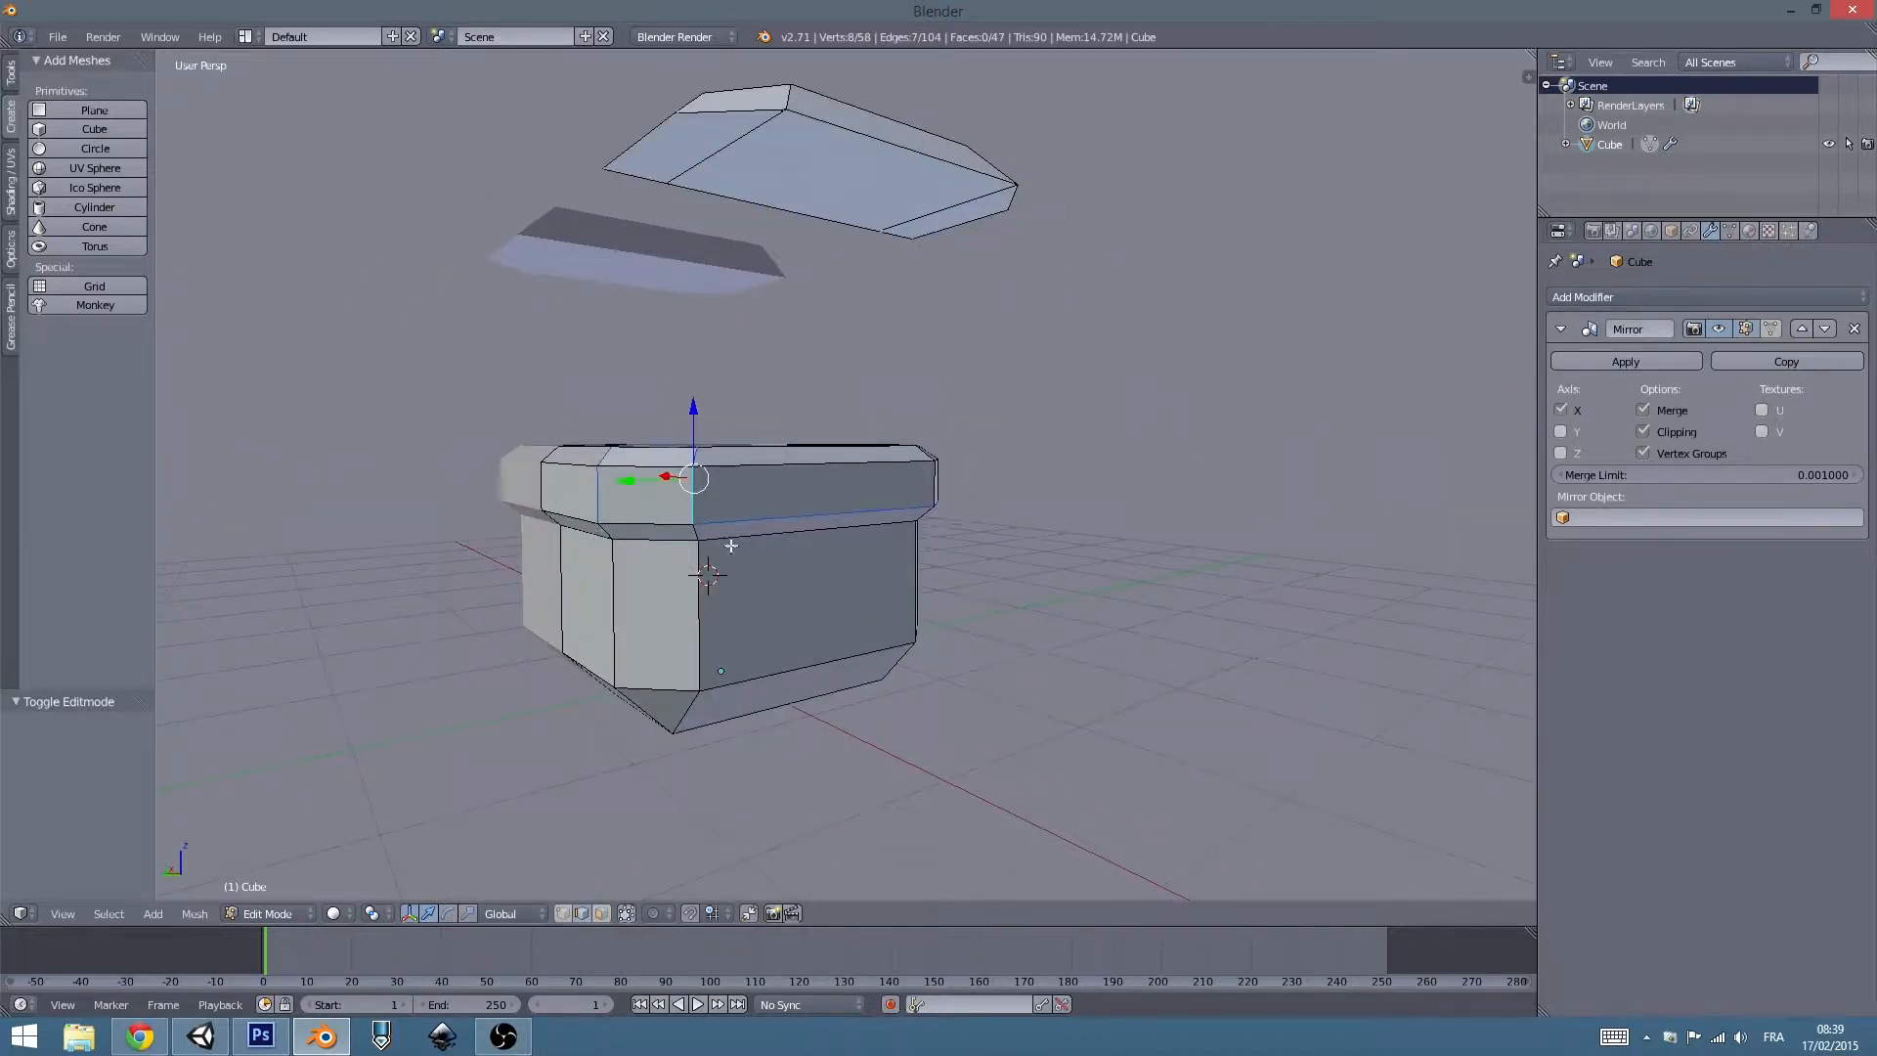
# Extend the selection with the edges along the rim's underside where it meets the body.
pyautogui.keyDown('shift'); pyautogui.rightClick(751, 538); pyautogui.keyUp('shift')
pyautogui.keyDown('shift'); pyautogui.rightClick(747, 538); pyautogui.keyUp('shift')
pyautogui.moveTo(532, 544); pyautogui.dragTo(748, 552, button='middle')
pyautogui.keyDown('shift'); pyautogui.rightClick(778, 553); pyautogui.keyUp('shift')
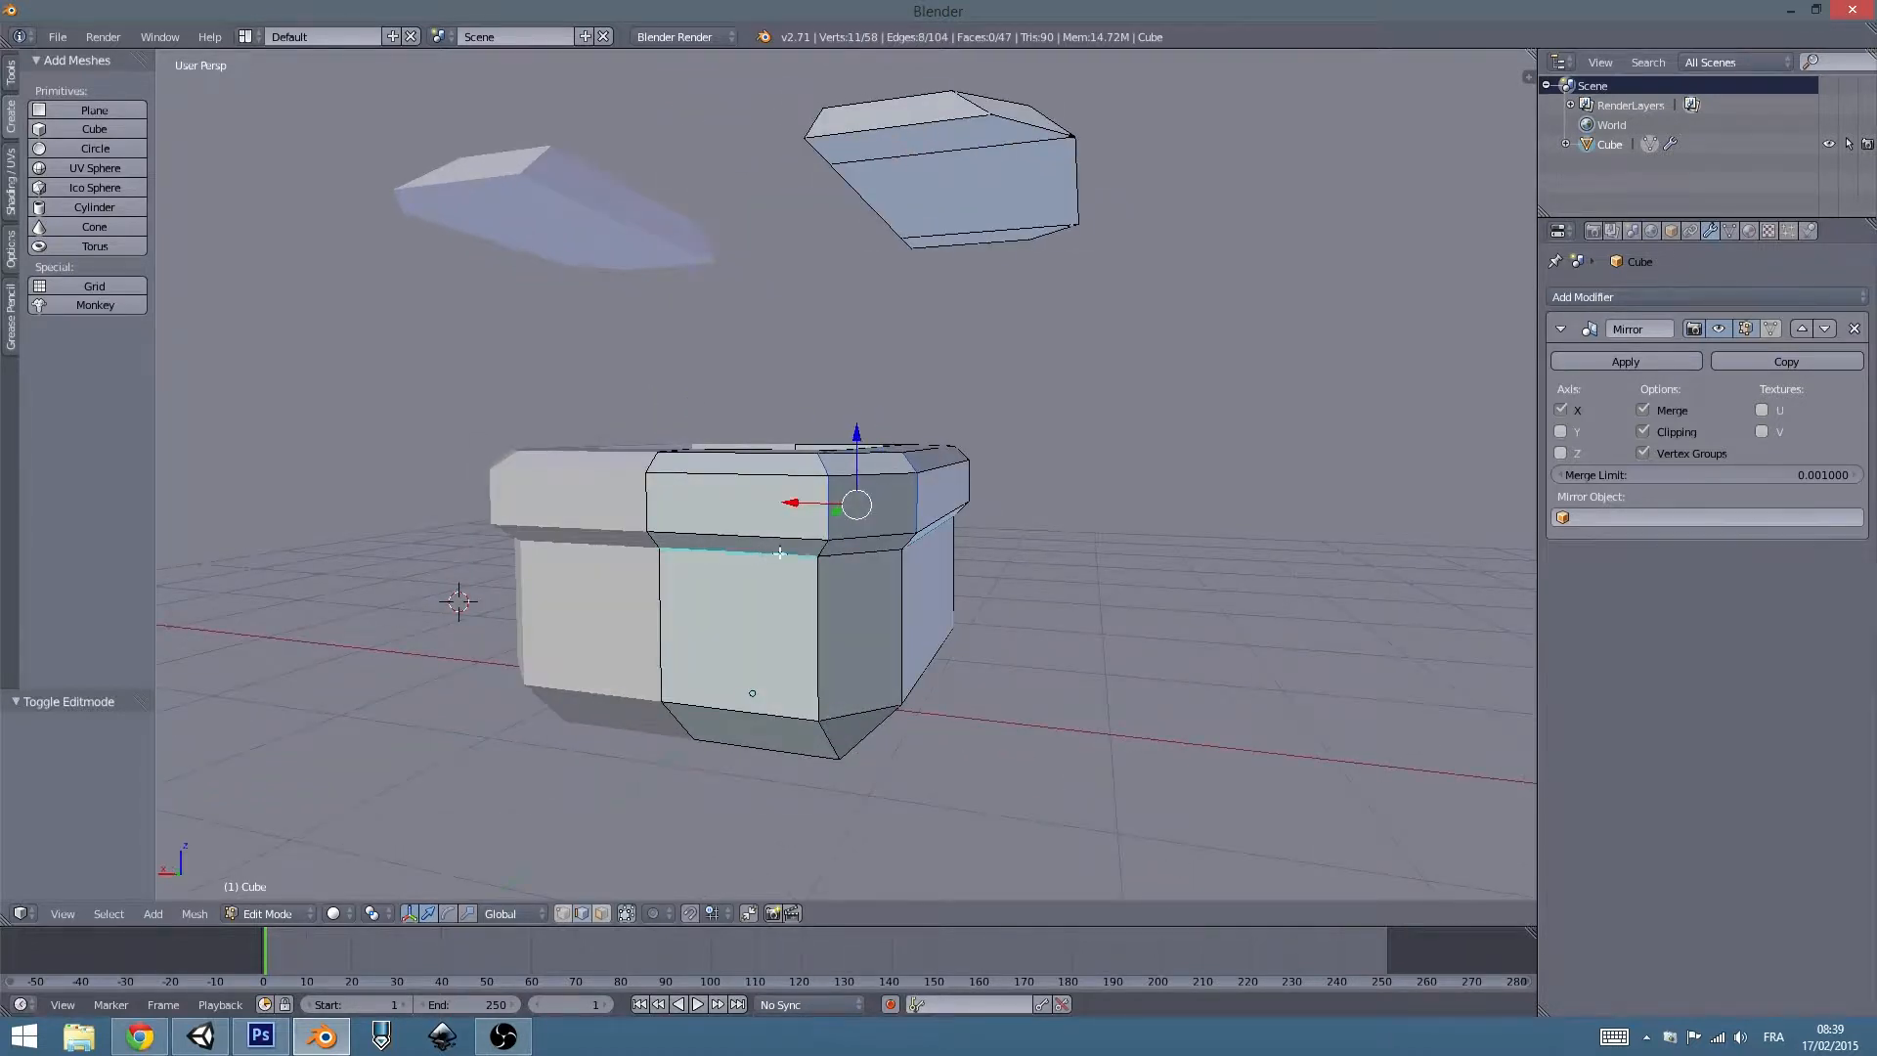
pyautogui.keyDown('shift'); pyautogui.rightClick(904, 548); pyautogui.keyUp('shift')
pyautogui.keyDown('shift'); pyautogui.rightClick(907, 545); pyautogui.keyUp('shift')
pyautogui.moveTo(907, 545); pyautogui.dragTo(777, 509, button='middle')
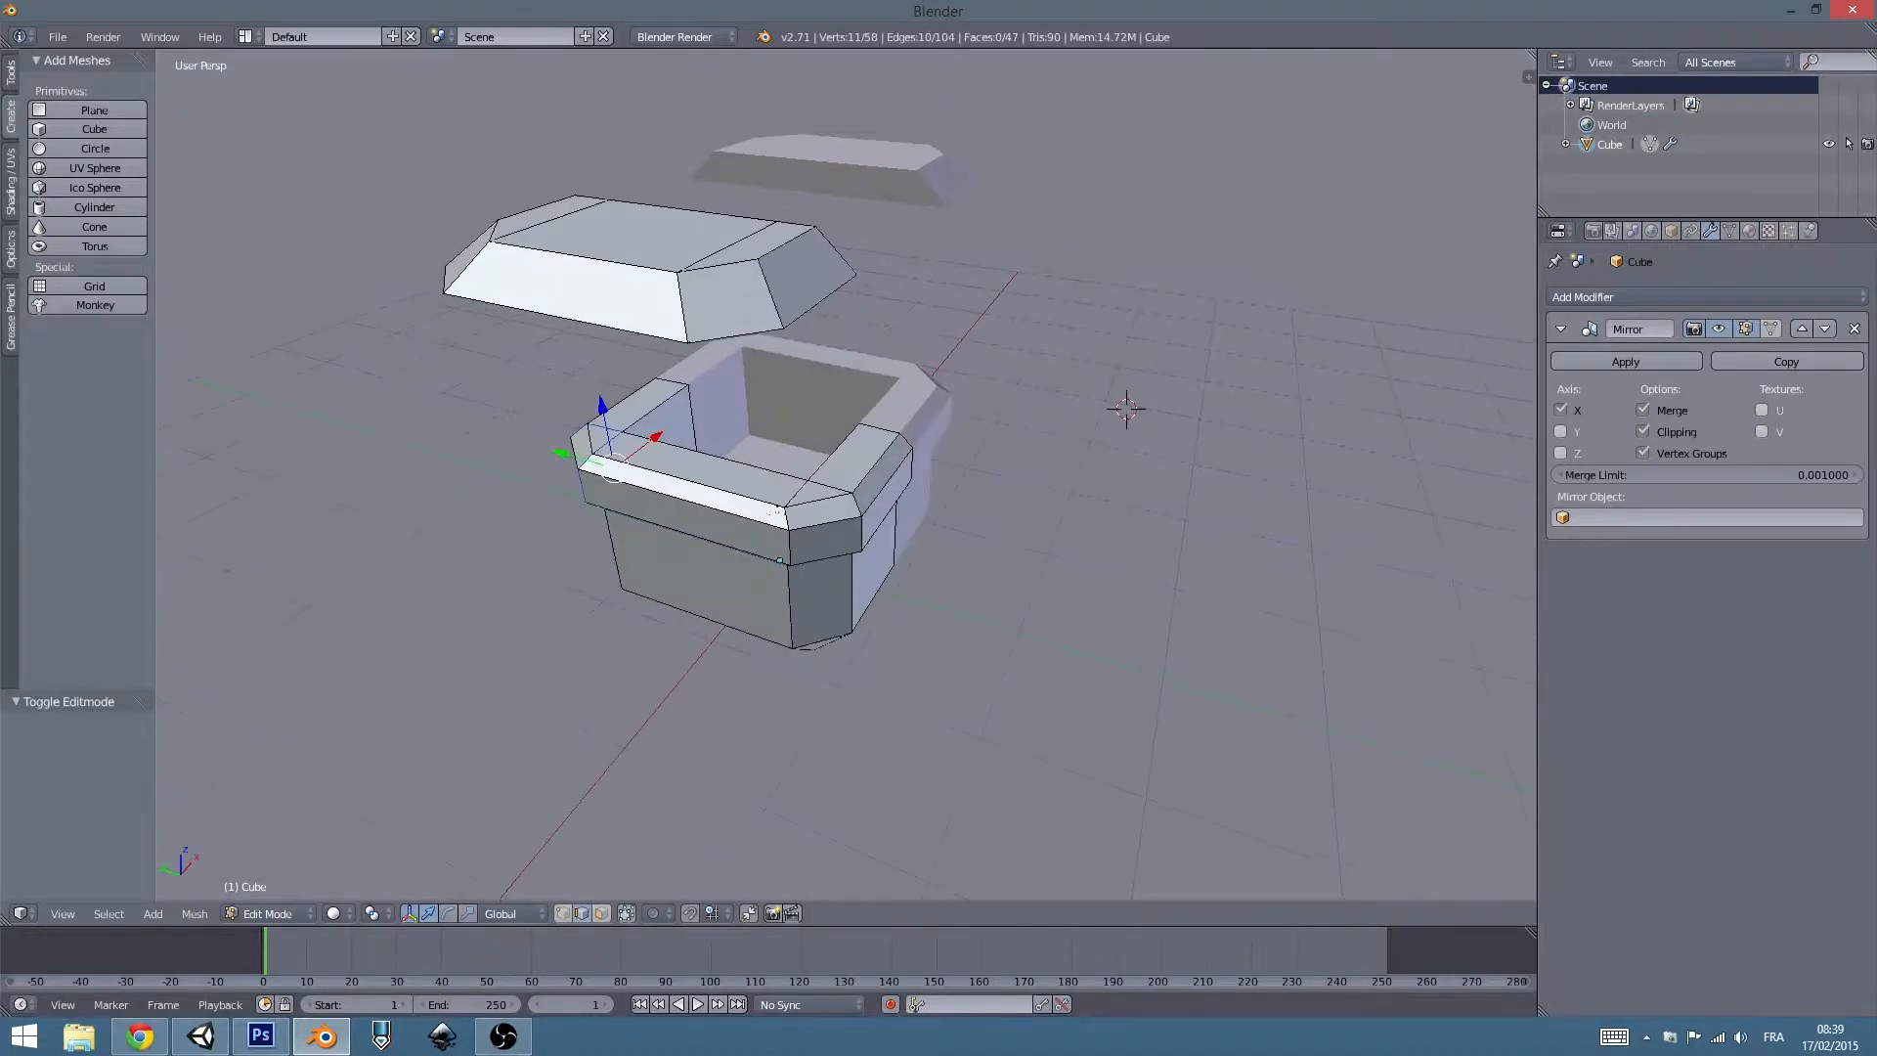
# Add the edges across the rim's other bevelled corner and the remaining underside edges, and mark the whole selection as seams.
pyautogui.keyDown('shift'); pyautogui.rightClick(801, 490); pyautogui.keyUp('shift')
pyautogui.keyDown('shift'); pyautogui.rightClick(785, 514); pyautogui.keyUp('shift')
pyautogui.keyDown('shift'); pyautogui.rightClick(786, 541); pyautogui.keyUp('shift')
pyautogui.keyDown('shift'); pyautogui.rightClick(845, 490); pyautogui.keyUp('shift')
pyautogui.keyDown('shift'); pyautogui.rightClick(858, 505); pyautogui.keyUp('shift')
pyautogui.keyDown('shift'); pyautogui.rightClick(862, 529); pyautogui.keyUp('shift')
pyautogui.moveTo(862, 529); pyautogui.dragTo(842, 458, button='middle')
pyautogui.keyDown('shift'); pyautogui.rightClick(848, 497); pyautogui.keyUp('shift')
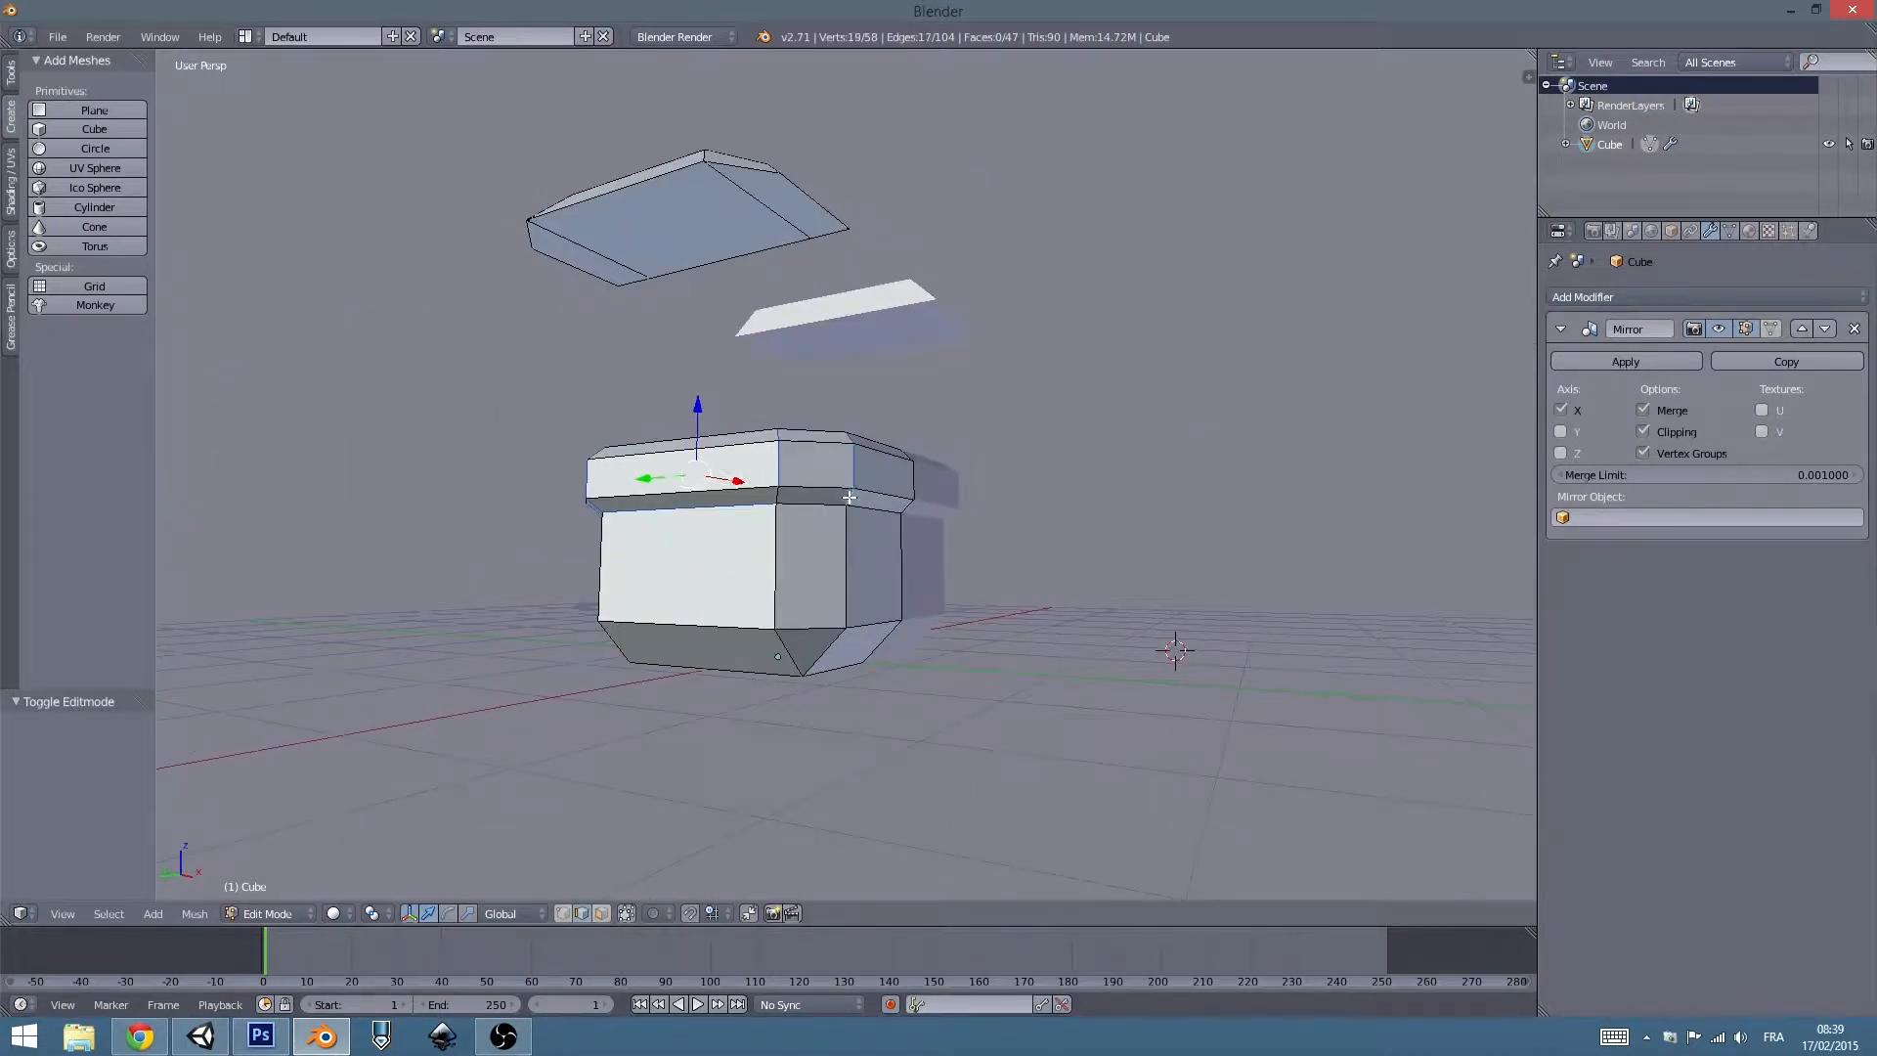
pyautogui.keyDown('shift'); pyautogui.rightClick(776, 498); pyautogui.keyUp('shift')
pyautogui.moveTo(776, 499); pyautogui.dragTo(854, 516, button='middle')
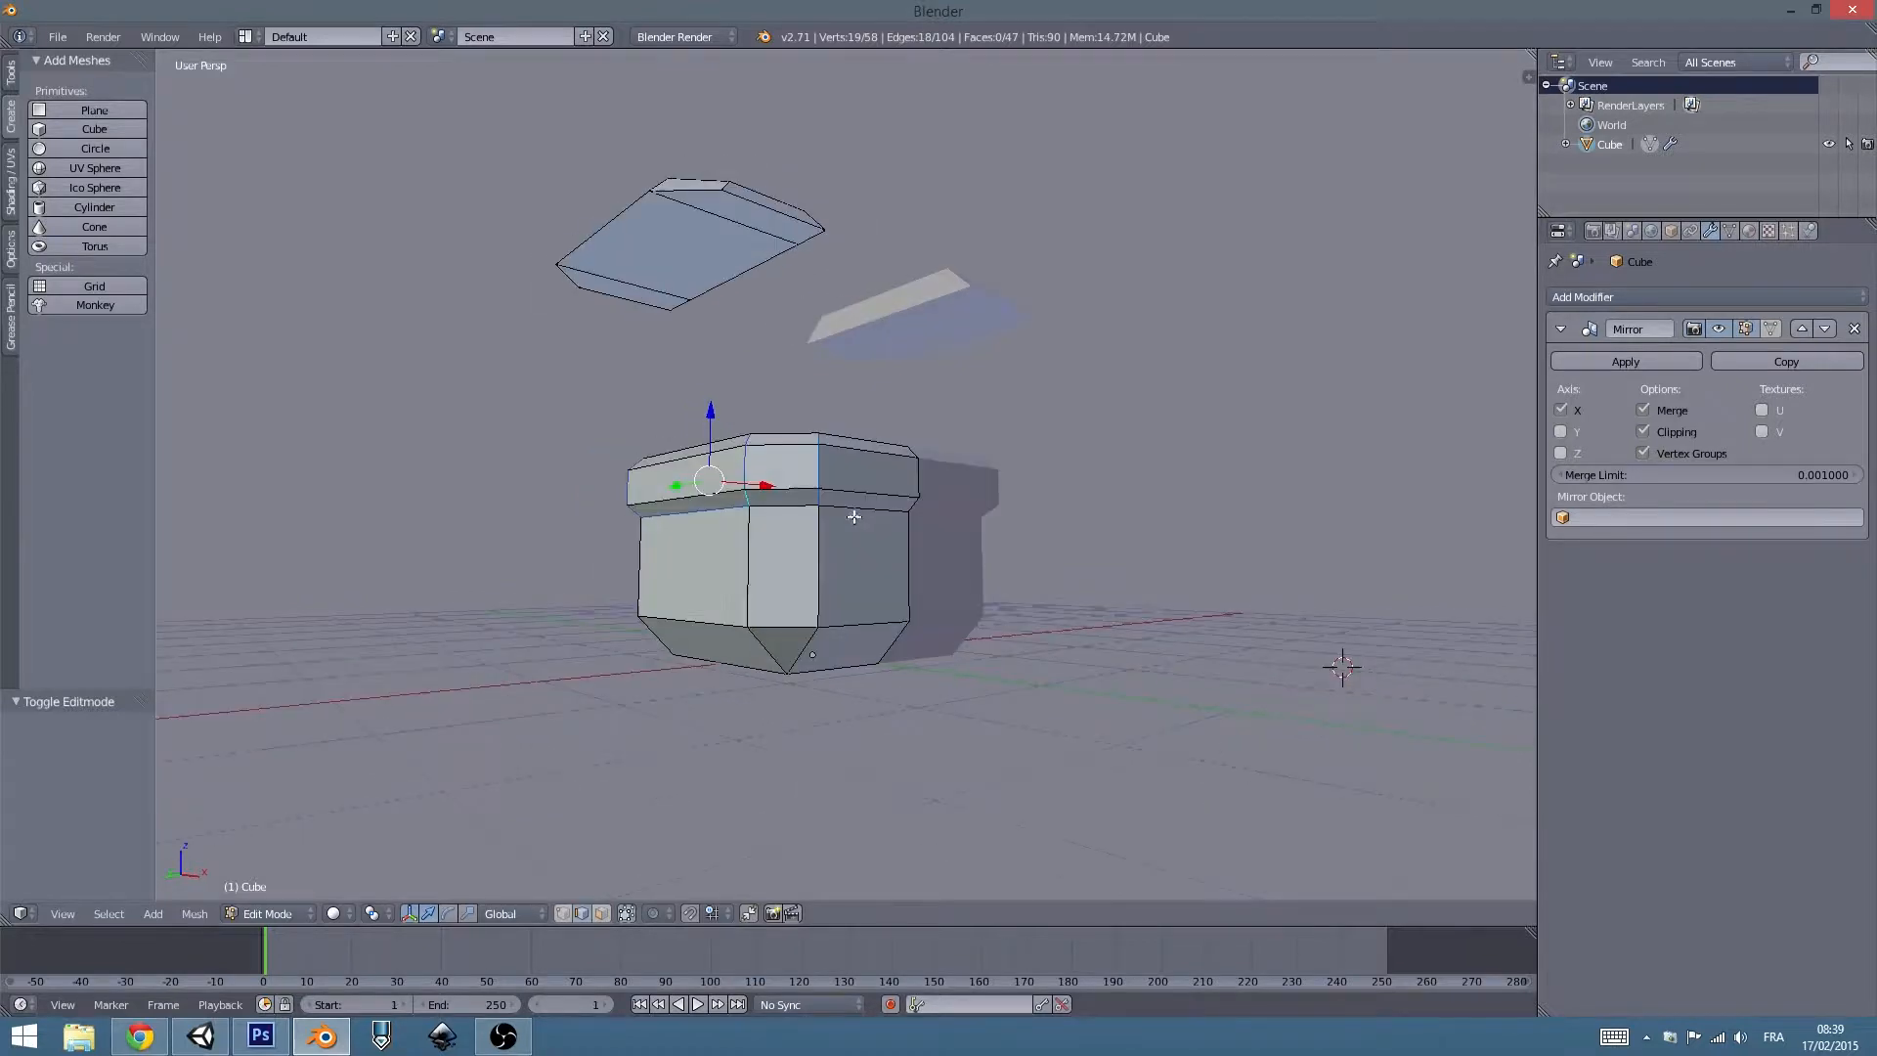
pyautogui.moveTo(747, 469); pyautogui.dragTo(968, 522, button='middle')
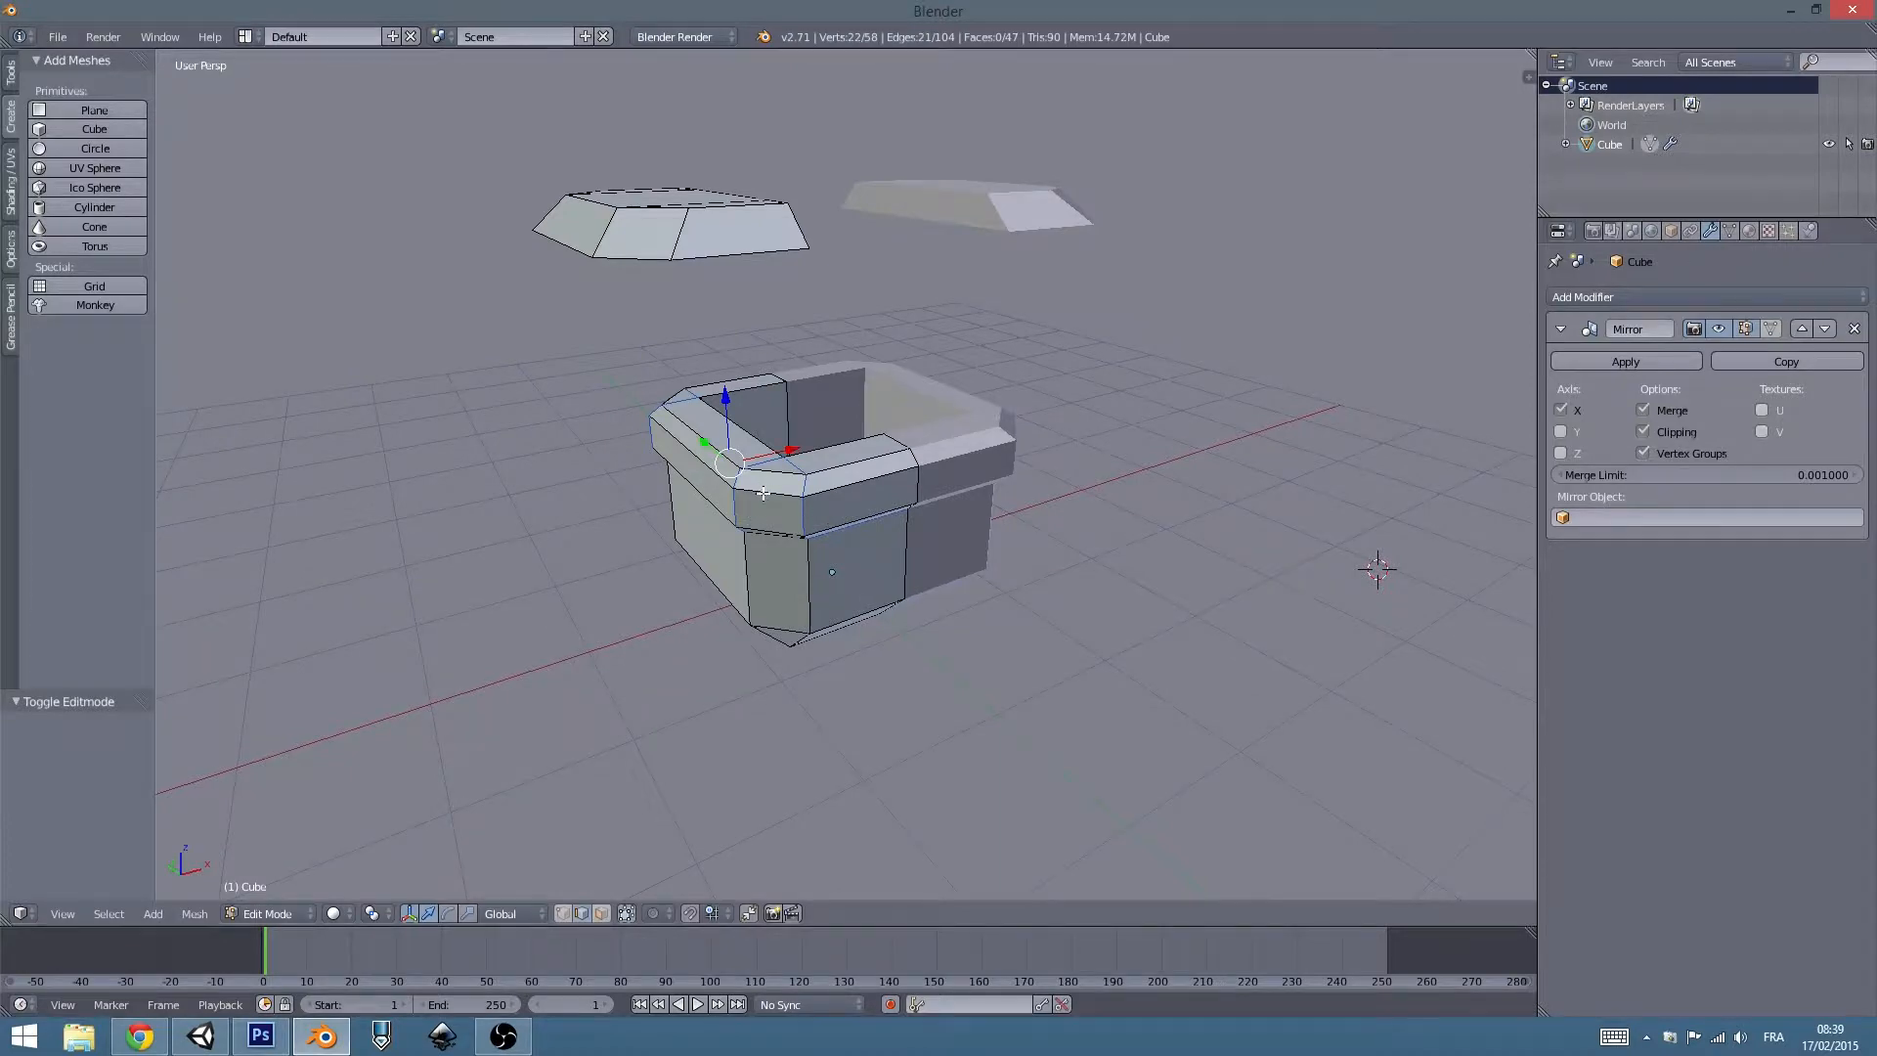
pyautogui.hotkey('ctrl', 'e')
pyautogui.click(755, 494)
# Select the body's vertical corner edges down through the bottom bevel and mark them as seams.
pyautogui.moveTo(756, 494); pyautogui.dragTo(838, 642, button='middle')
pyautogui.rightClick(756, 484)
pyautogui.keyDown('shift'); pyautogui.rightClick(843, 541); pyautogui.keyUp('shift')
pyautogui.hotkey('ctrl', 'e')
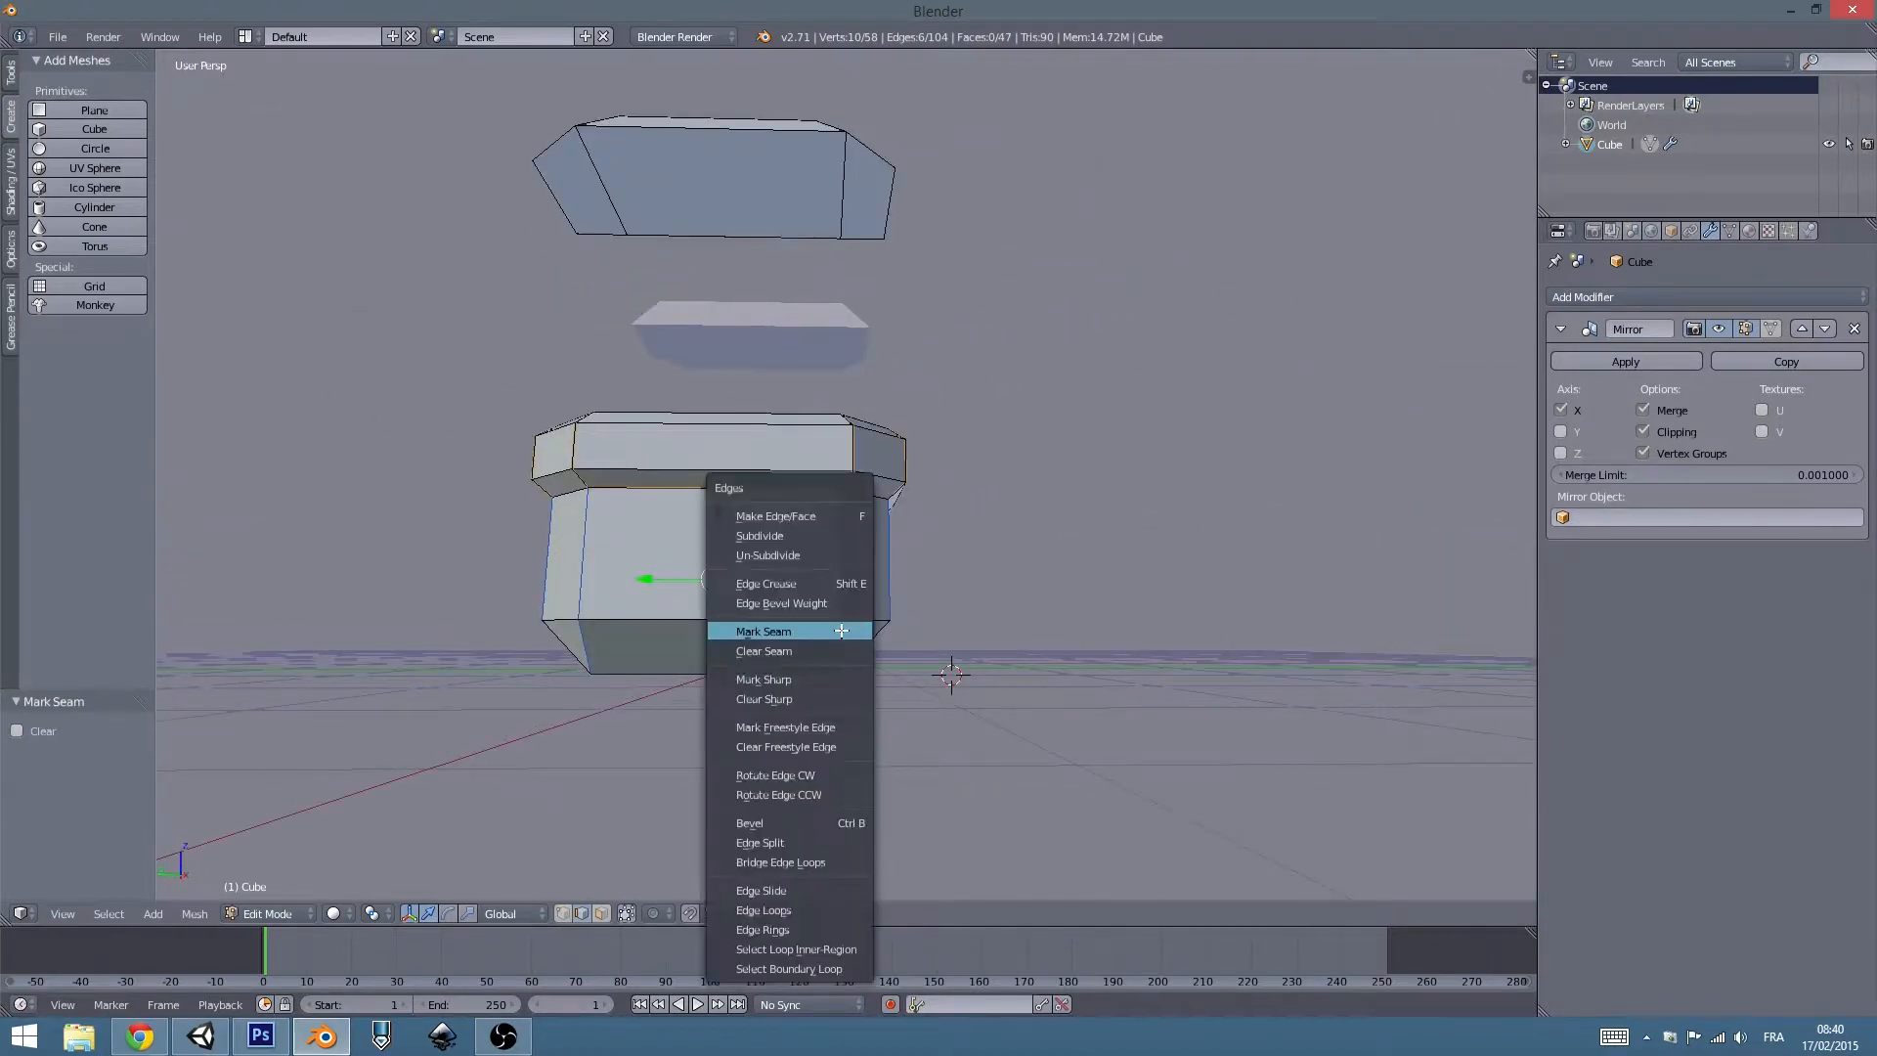
pyautogui.click(842, 630)
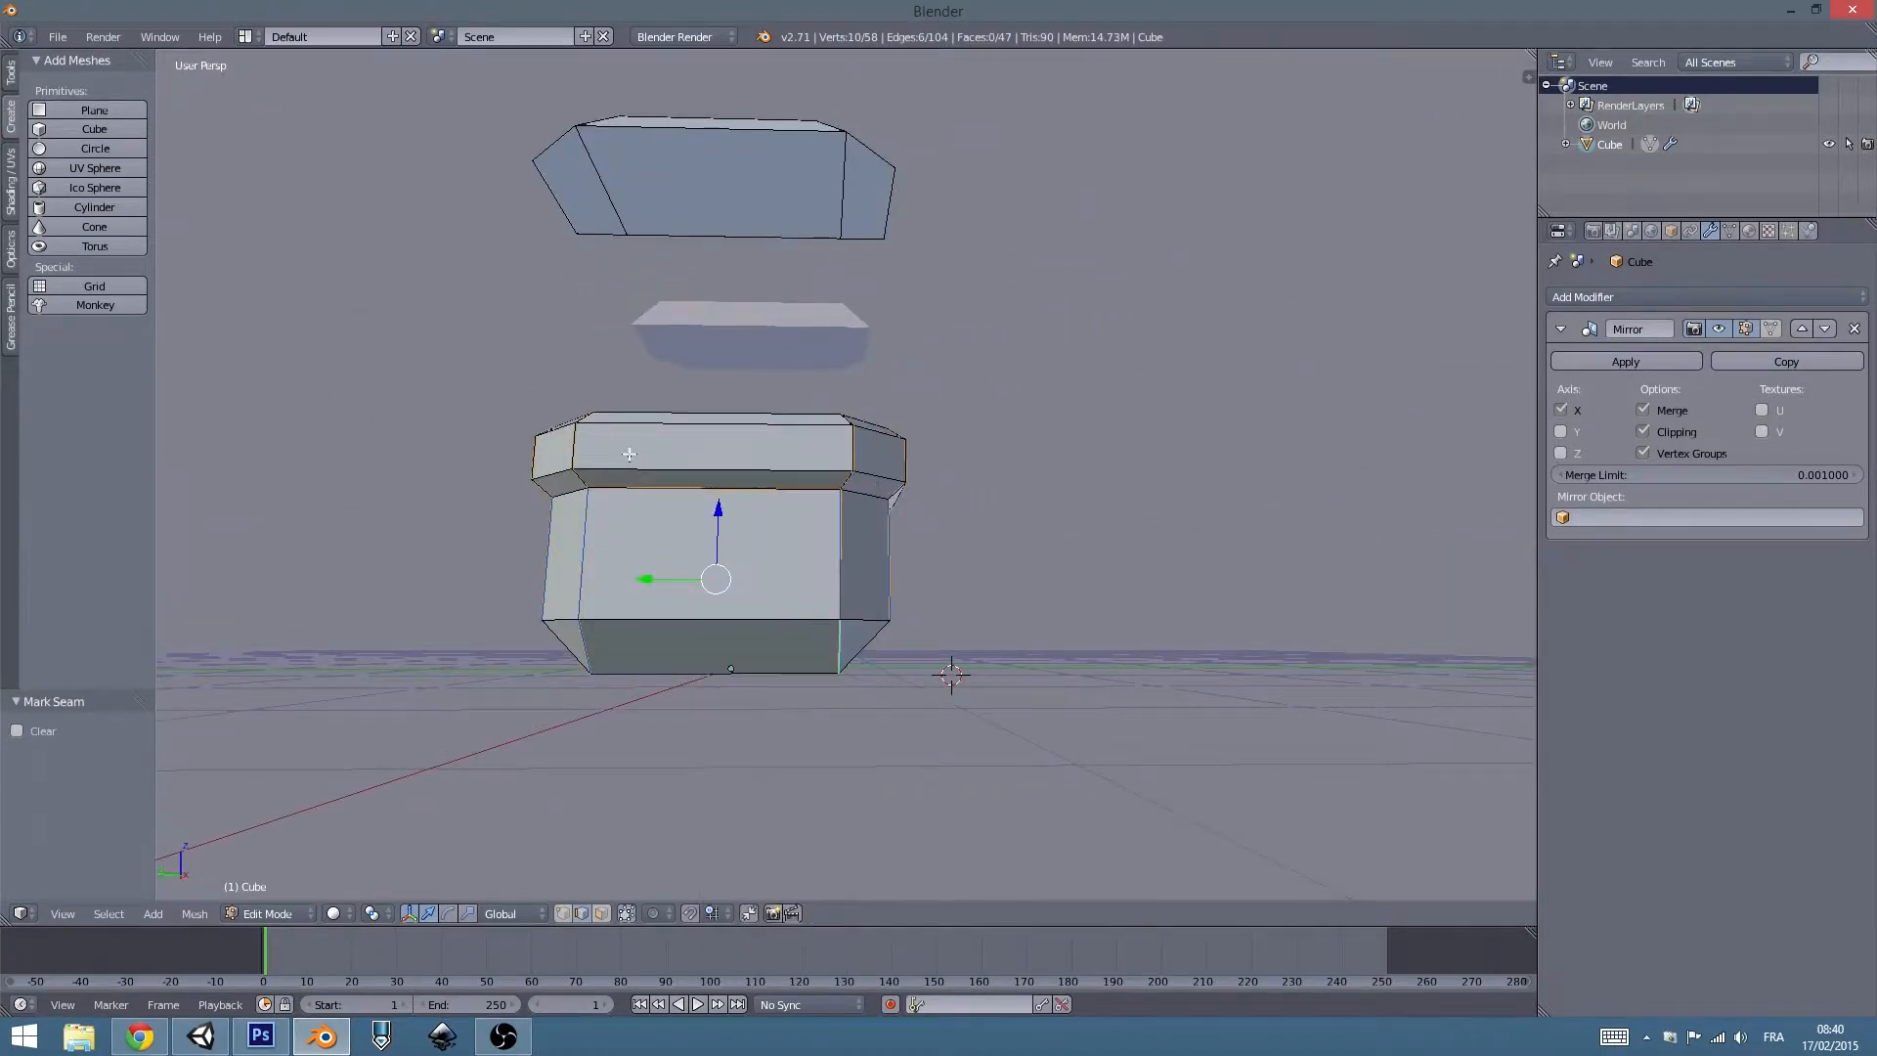
# Switch to the UV Editing layout, select the entire mesh, unwrap it and inspect the resulting UV islands.
pyautogui.click(244, 36)
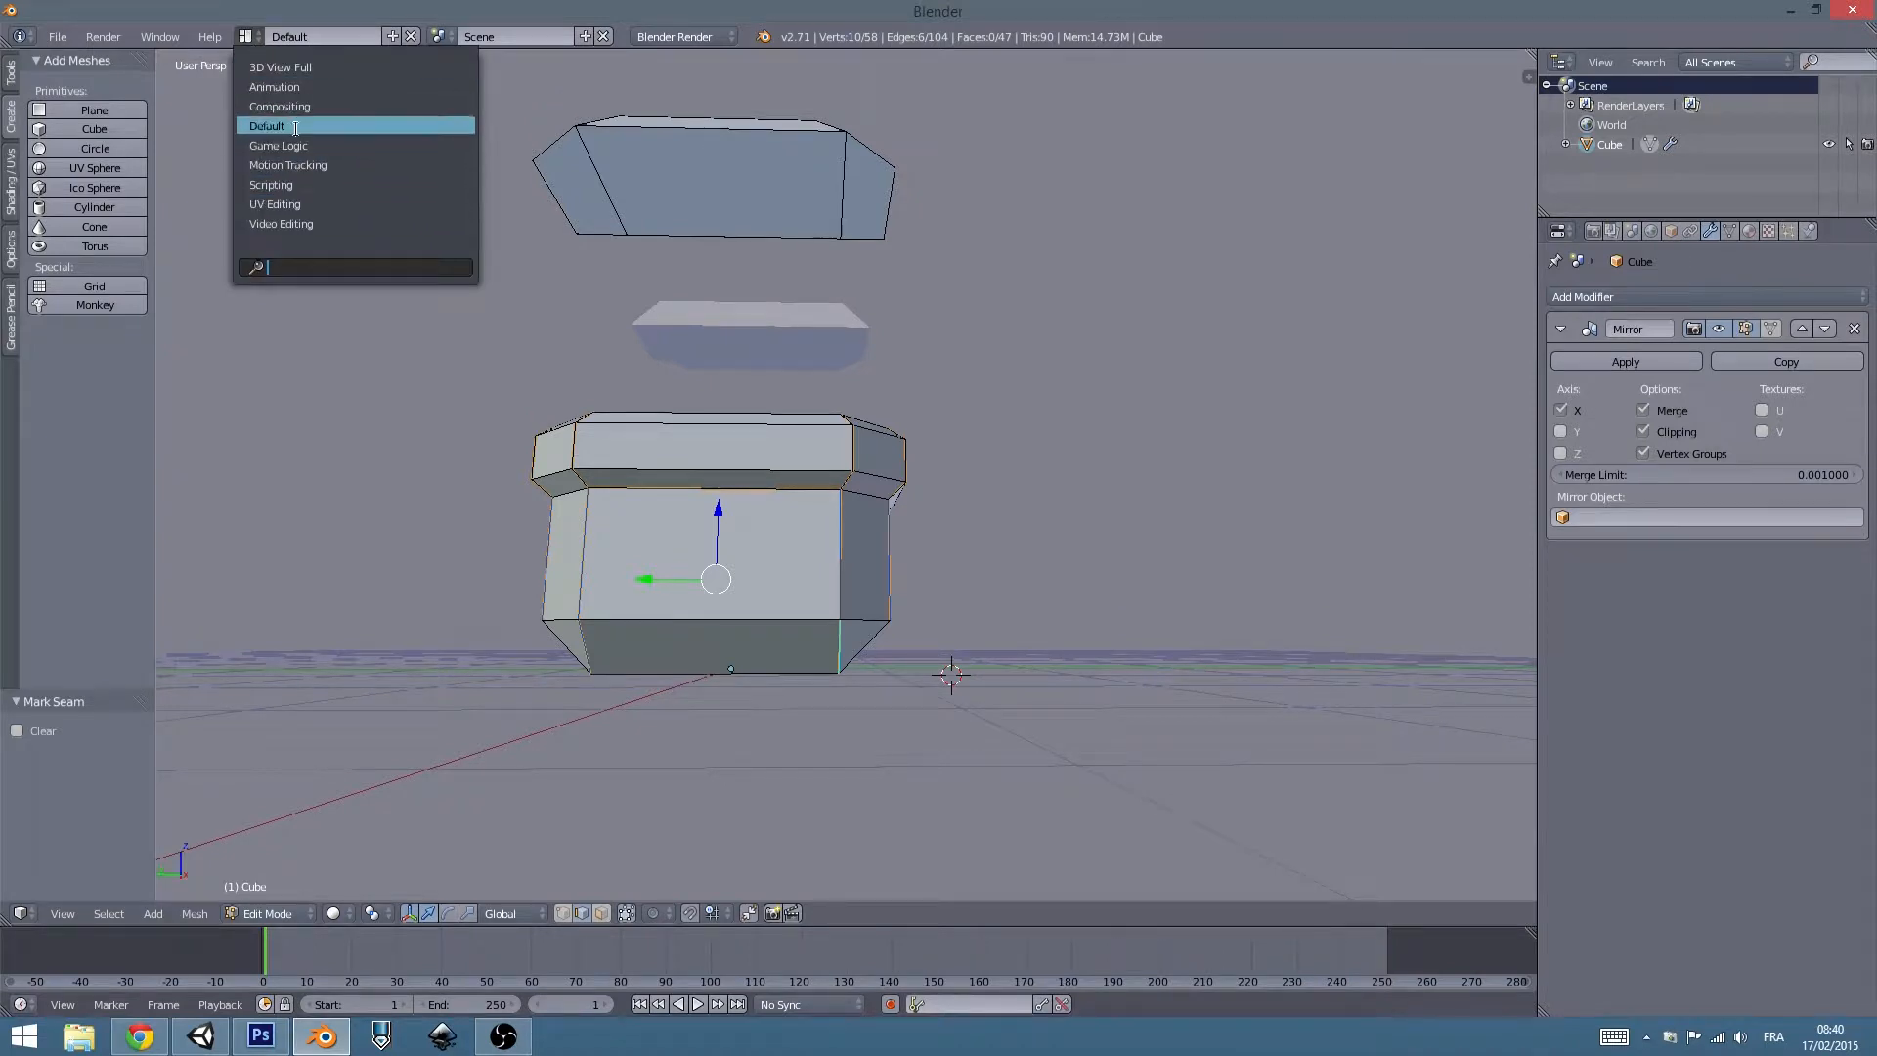
pyautogui.click(294, 204)
pyautogui.press('a')
pyautogui.moveTo(1451, 532); pyautogui.dragTo(1619, 555, button='middle')
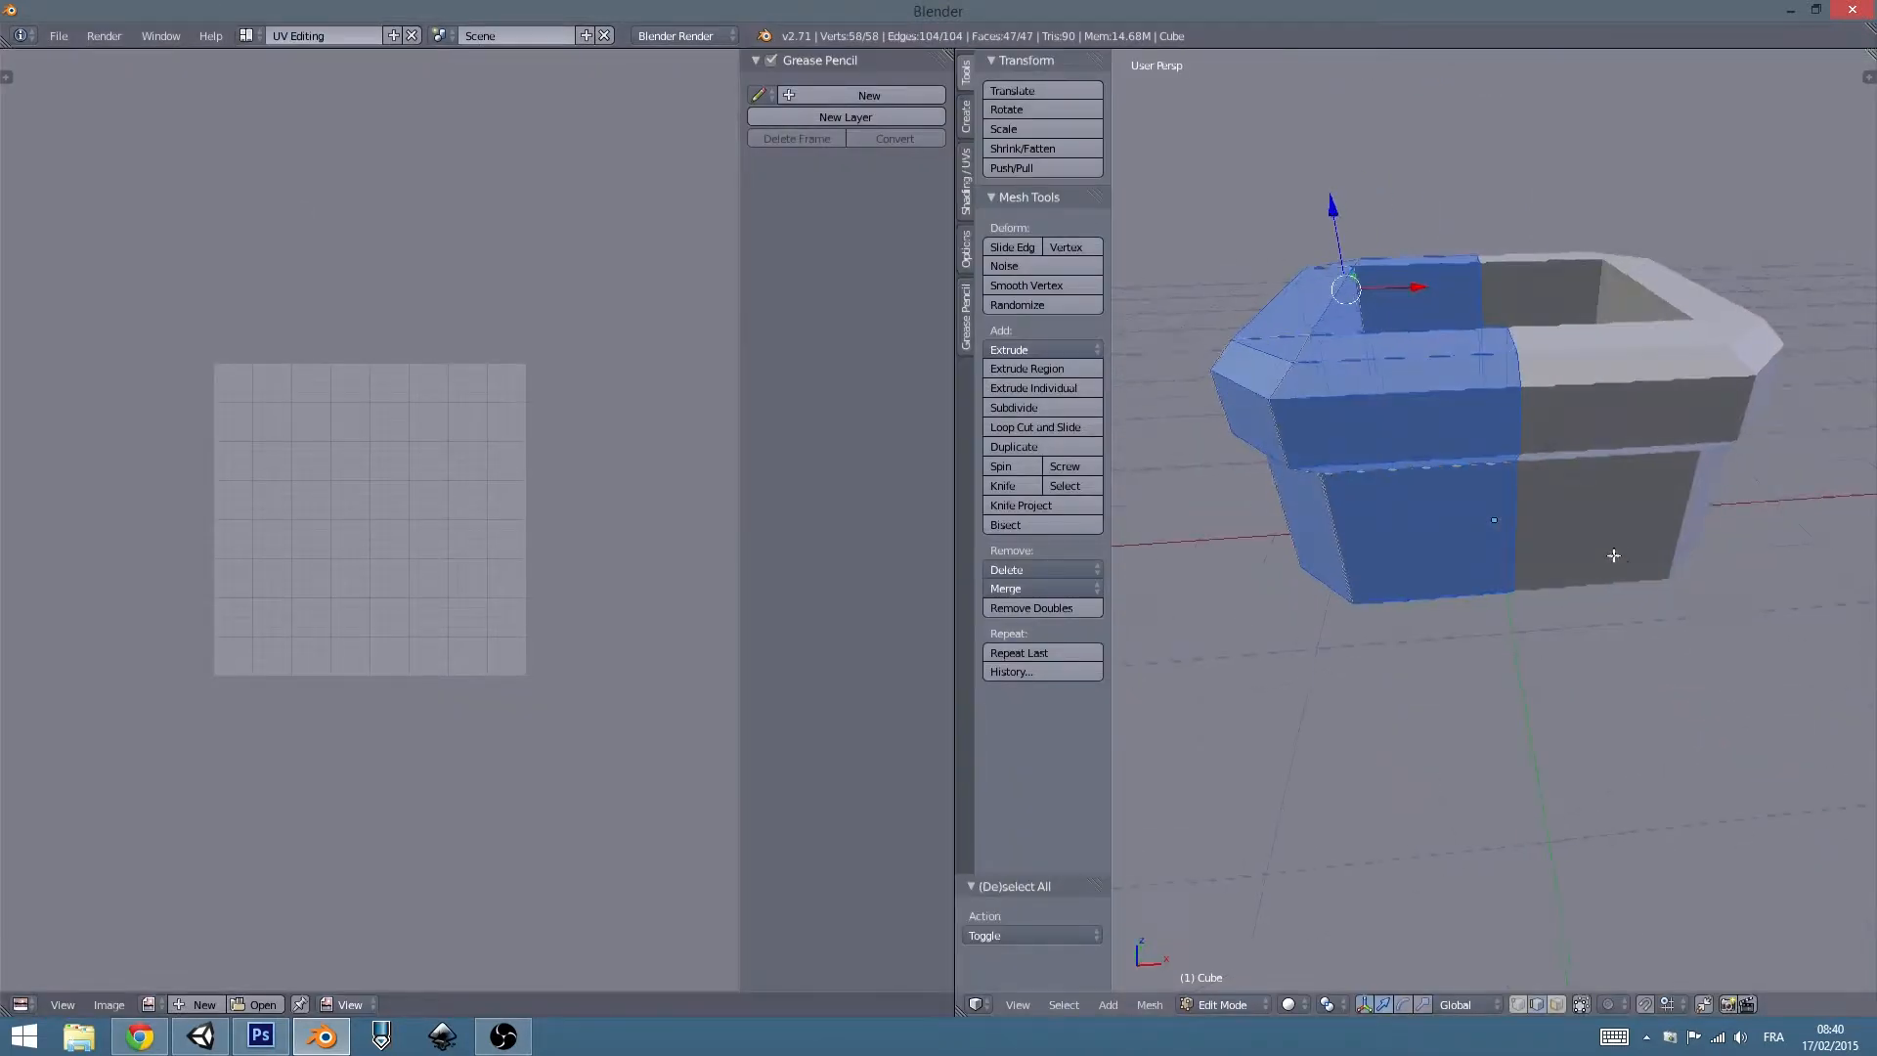
pyautogui.scroll(-5, 1603, 556)
pyautogui.press('u')
pyautogui.click(1556, 557)
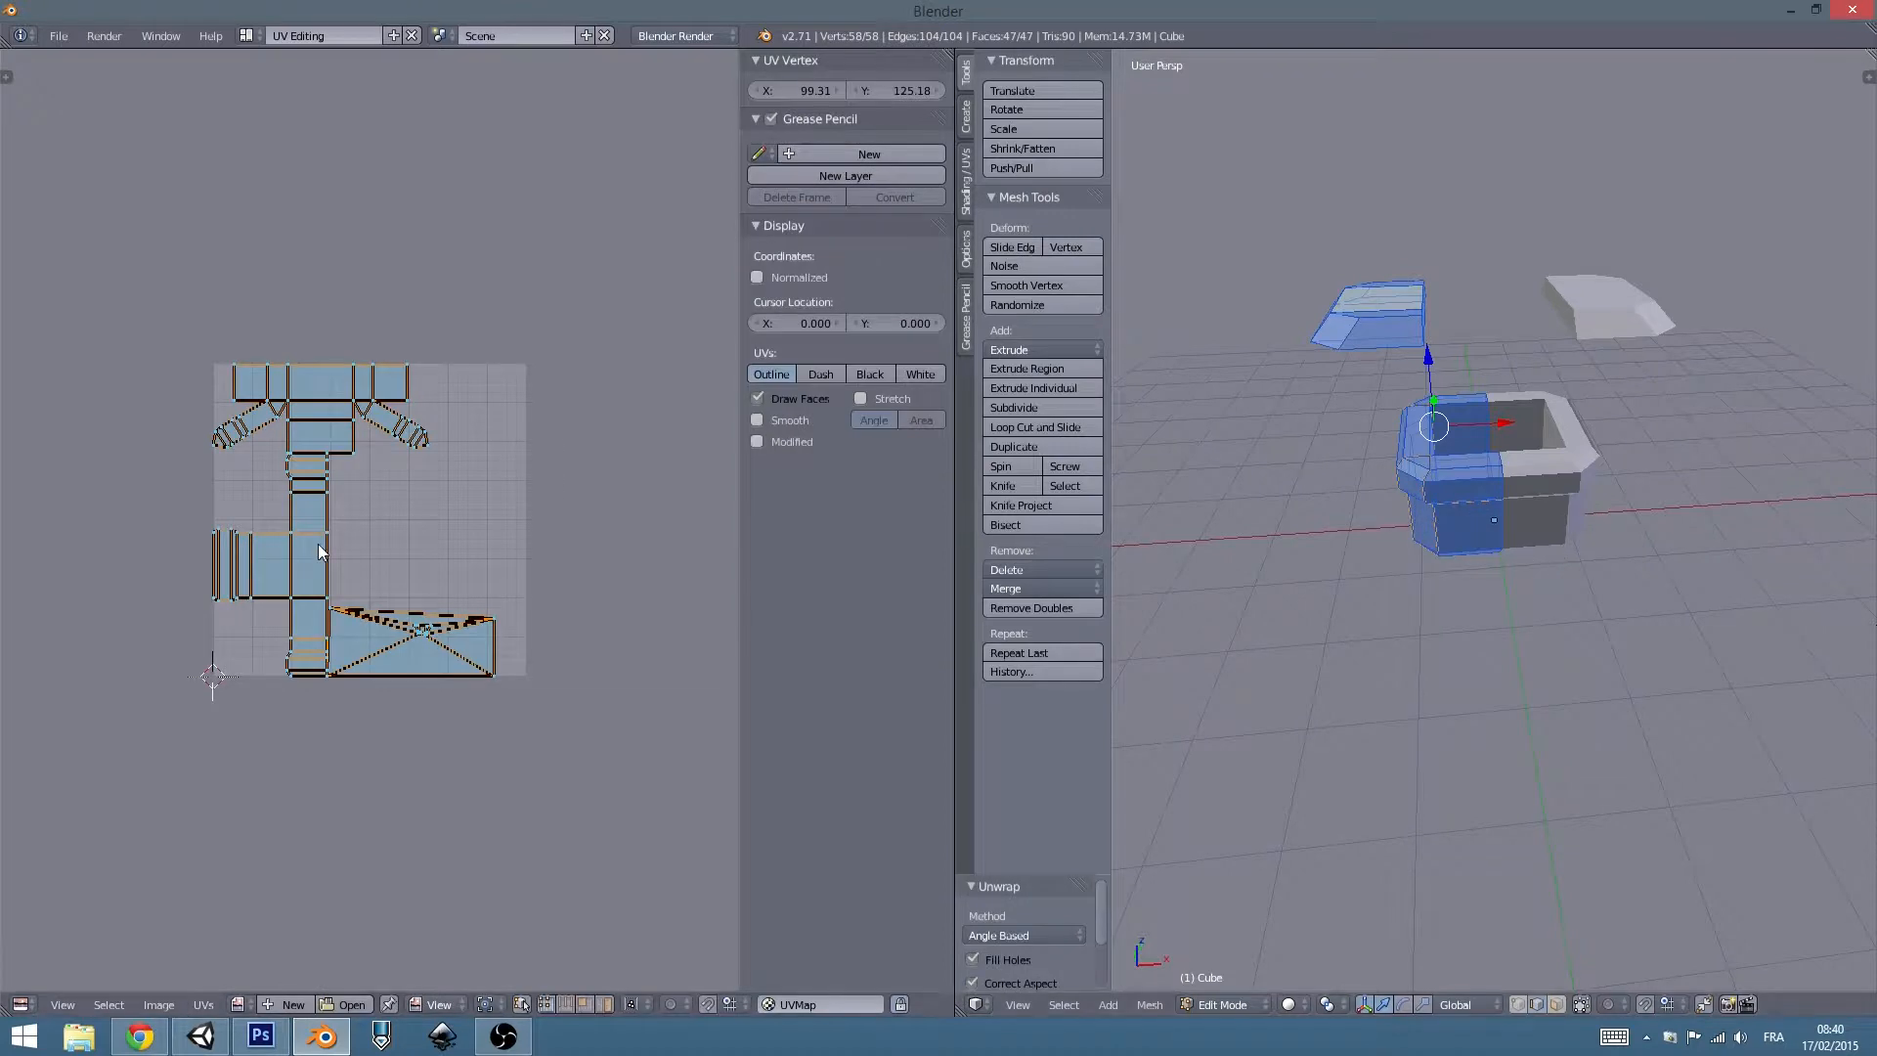
pyautogui.scroll(3, 350, 548)
pyautogui.scroll(-1, 434, 636)
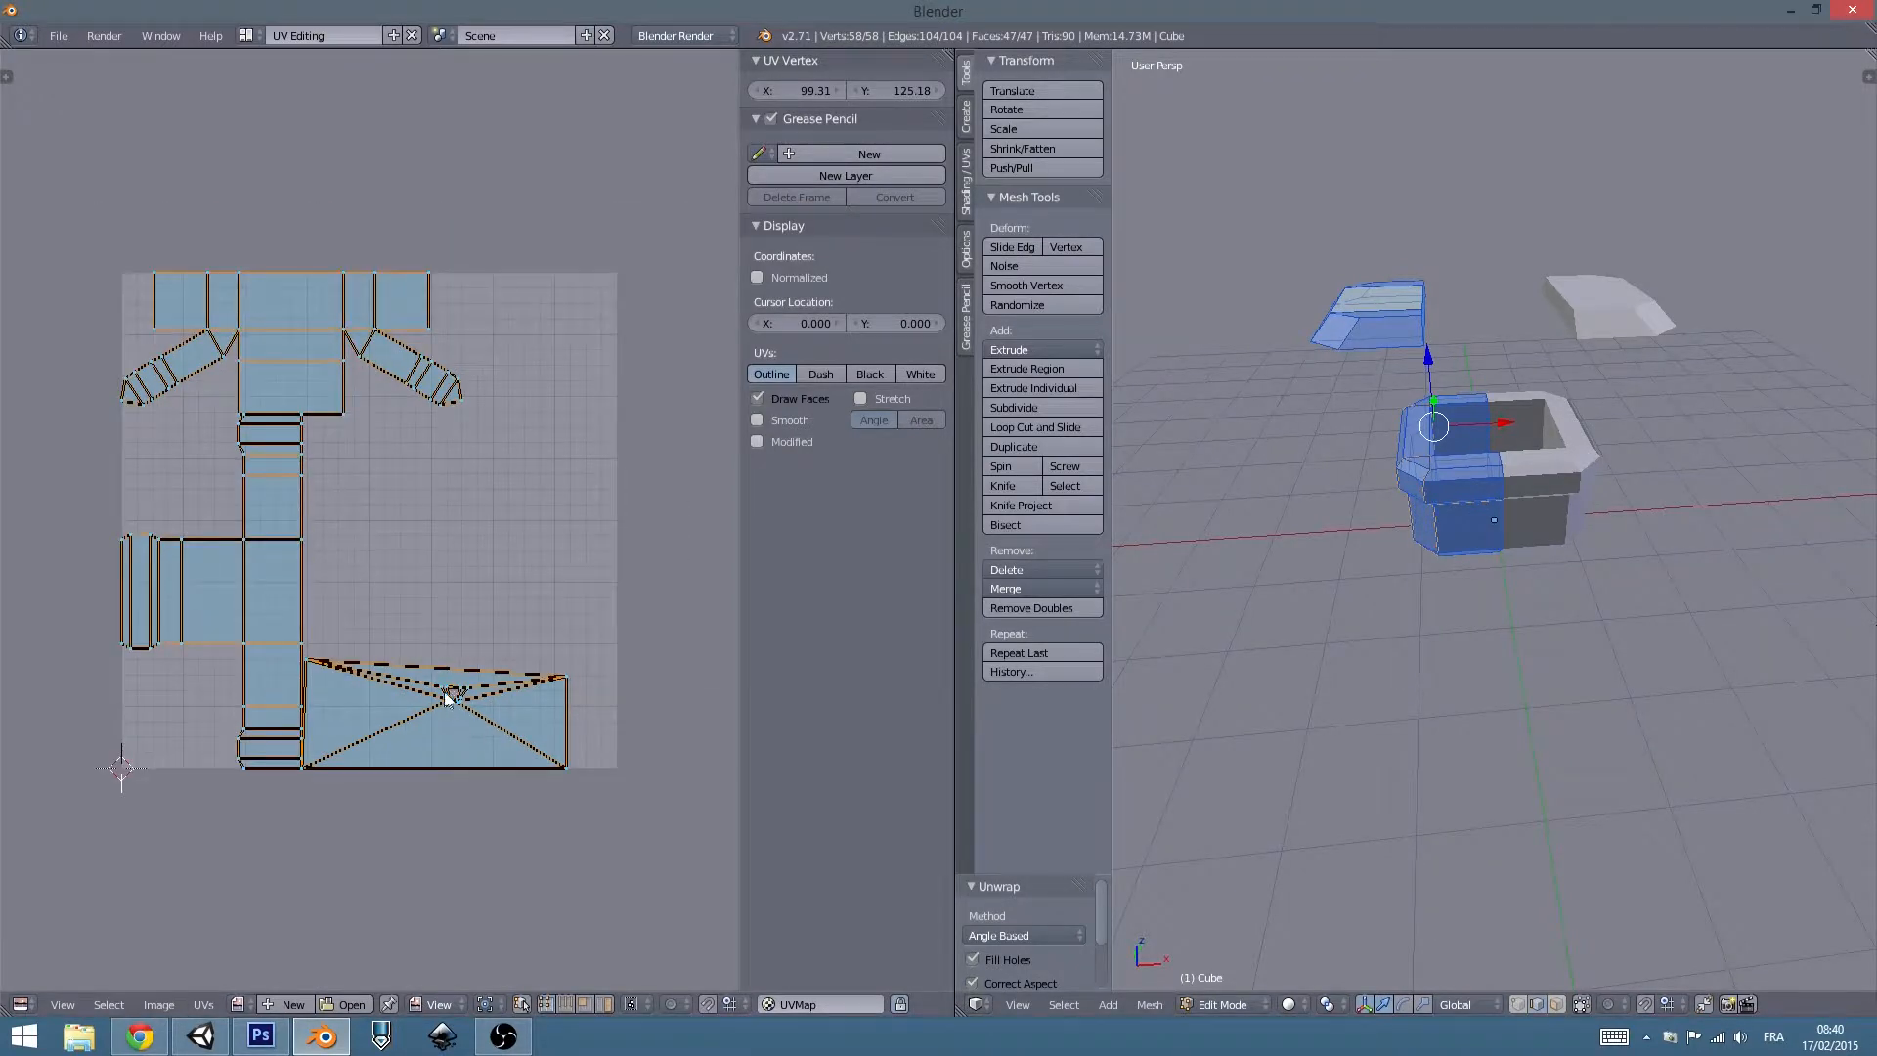
pyautogui.scroll(1, 447, 696)
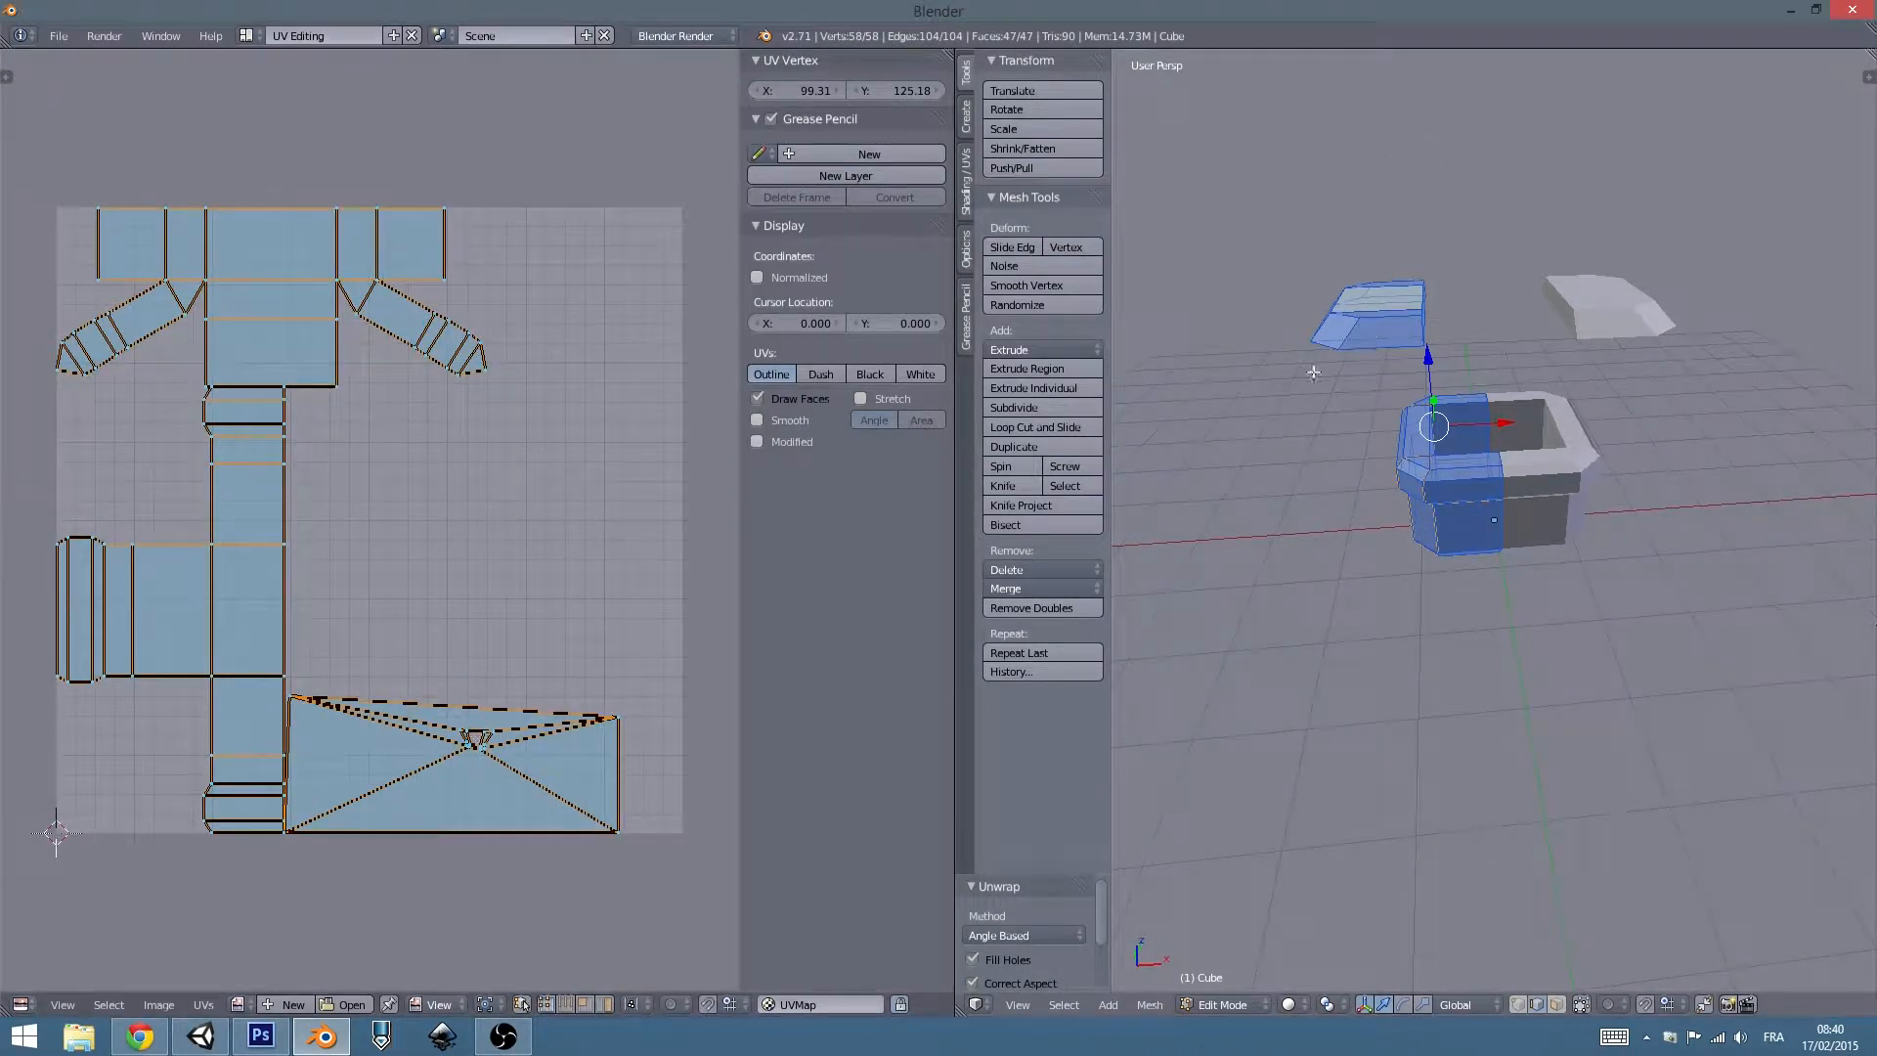
# In face selection mode, select the linked faces of the lid, body and rim in turn to examine each part's UV island.
pyautogui.click(1558, 1007)
pyautogui.rightClick(1391, 332)
pyautogui.press('l')
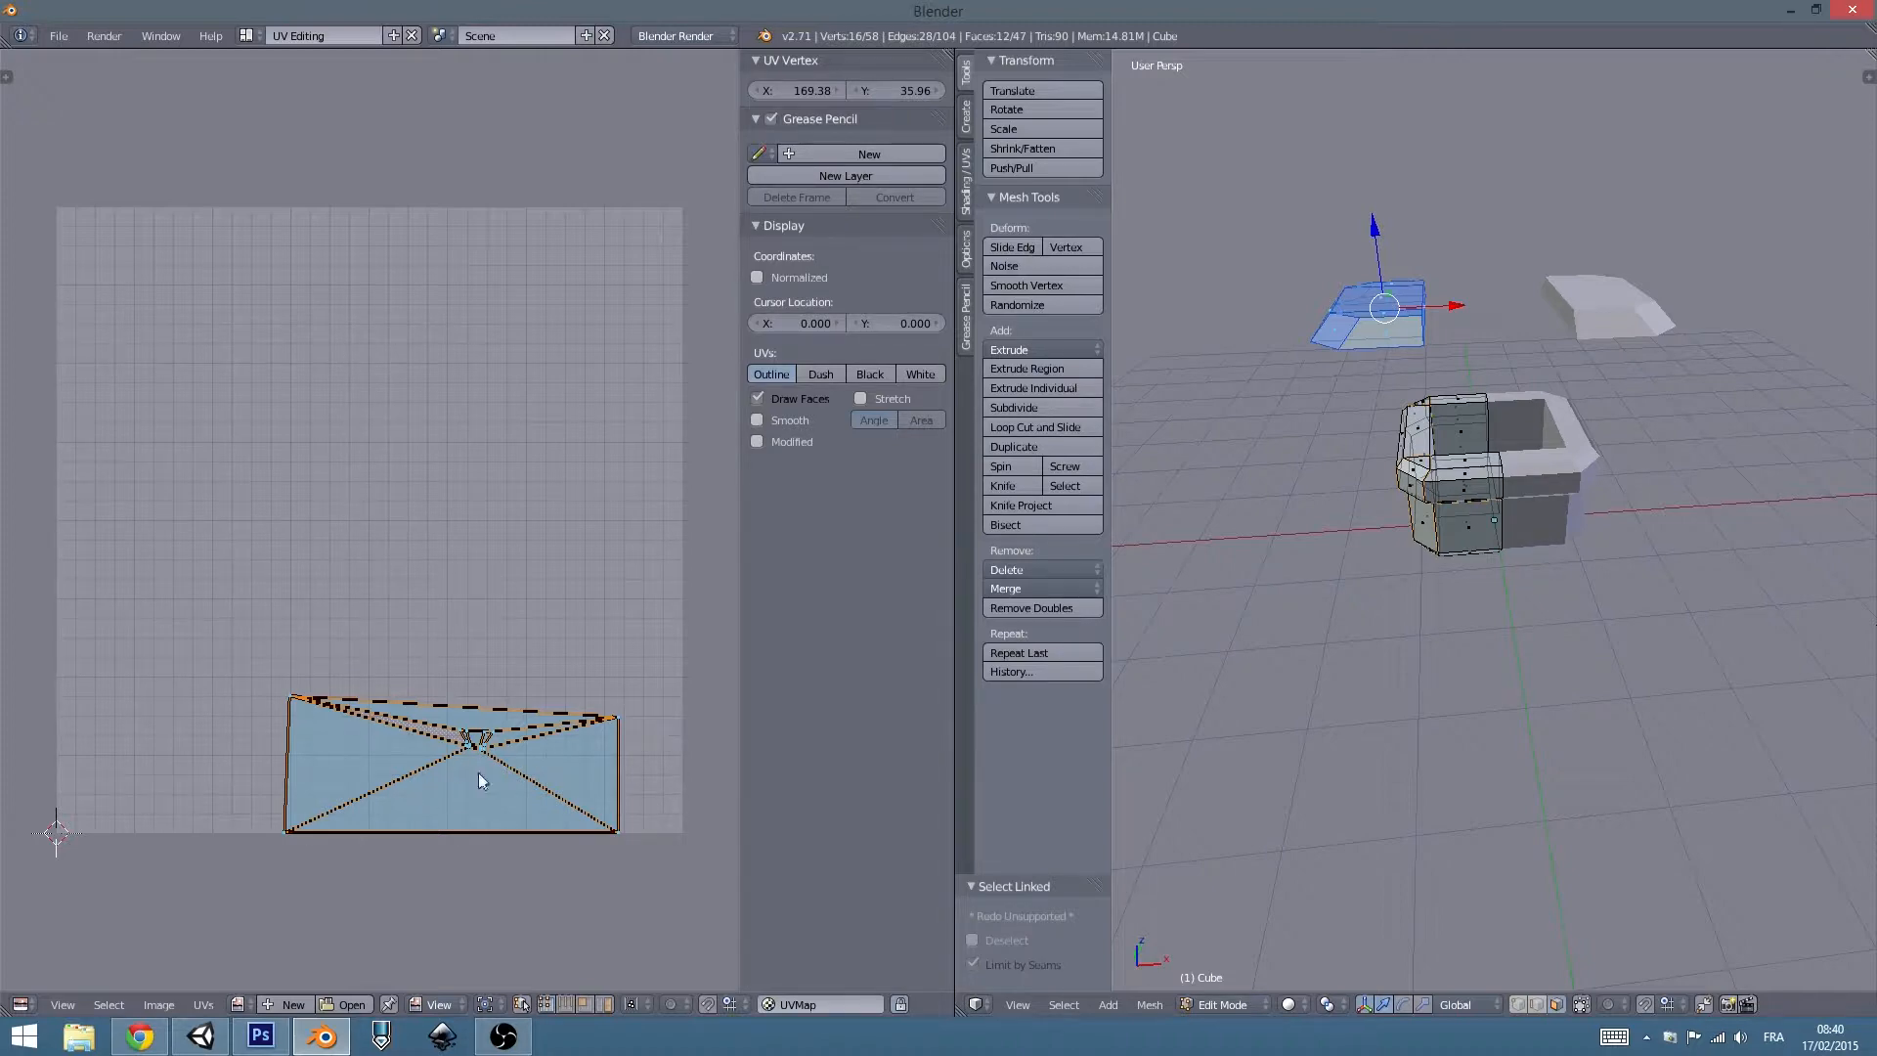
pyautogui.rightClick(1476, 516)
pyautogui.press('l')
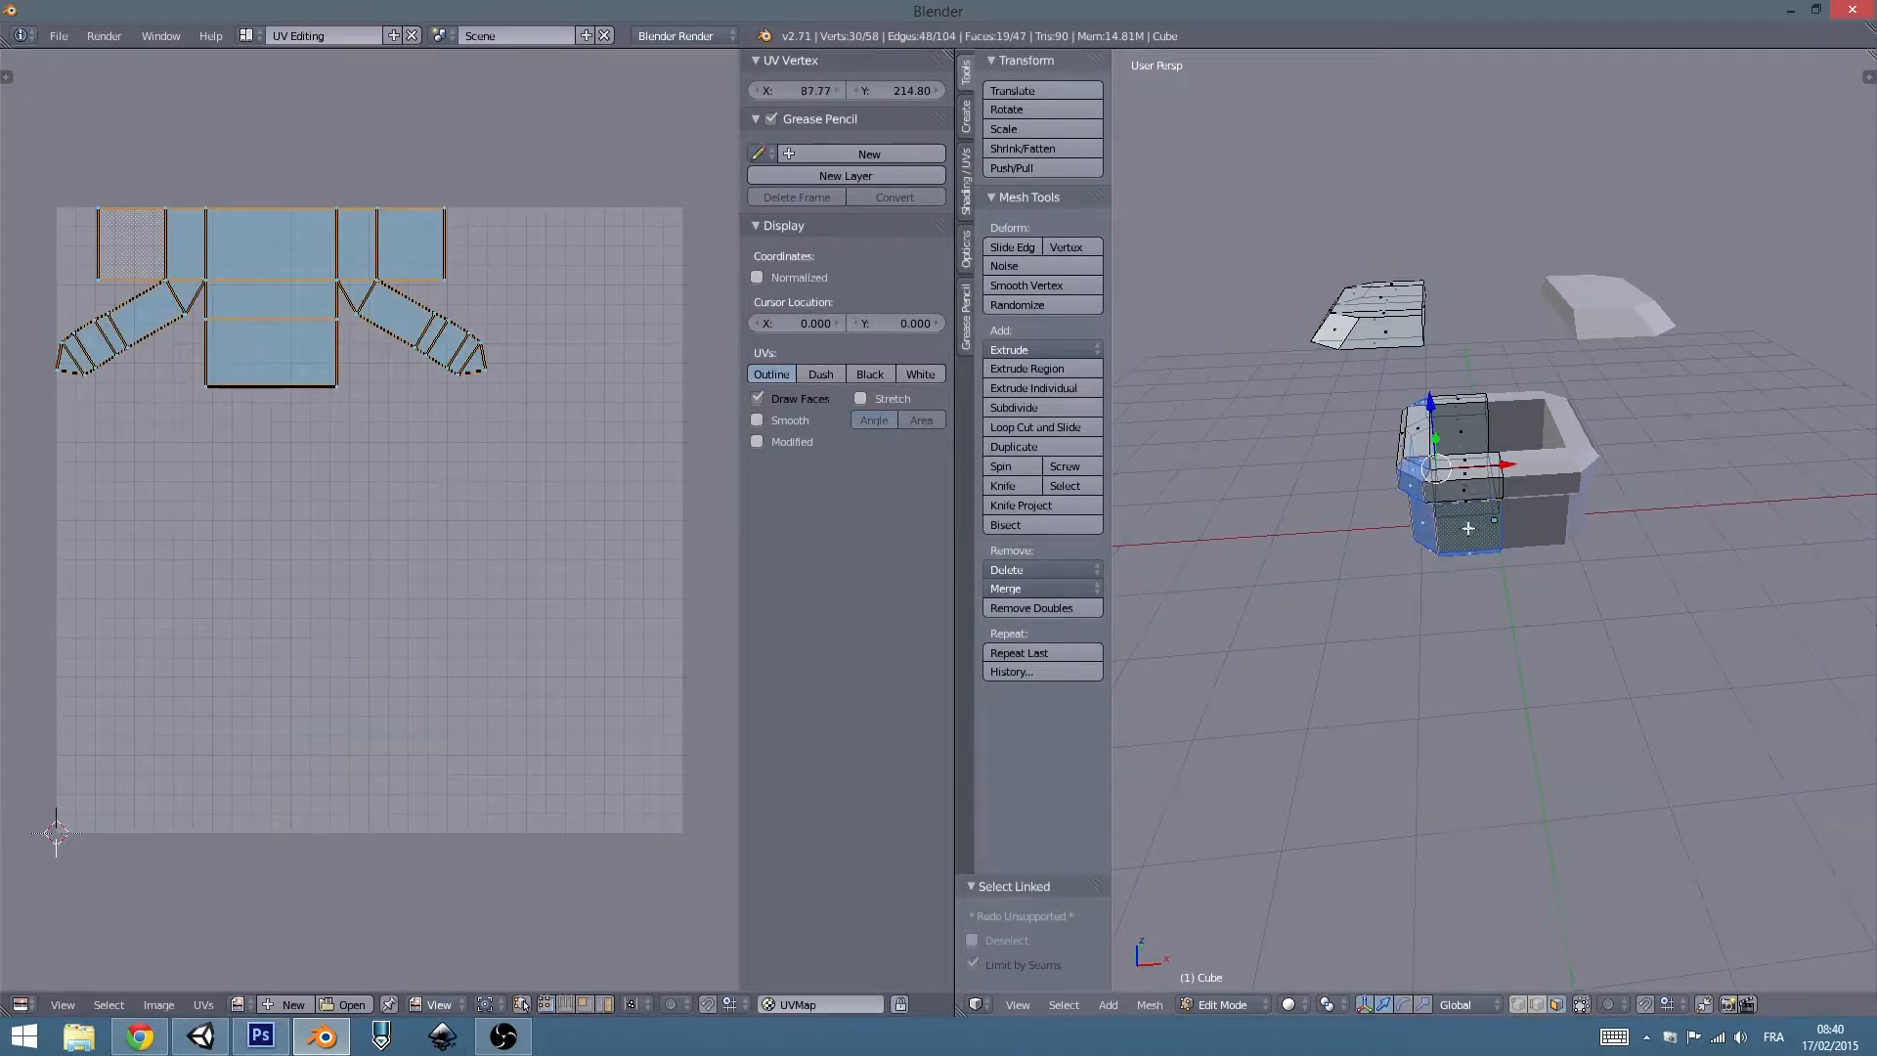
pyautogui.rightClick(1472, 483)
pyautogui.press('l')
pyautogui.rightClick(1471, 470)
pyautogui.rightClick(1466, 457)
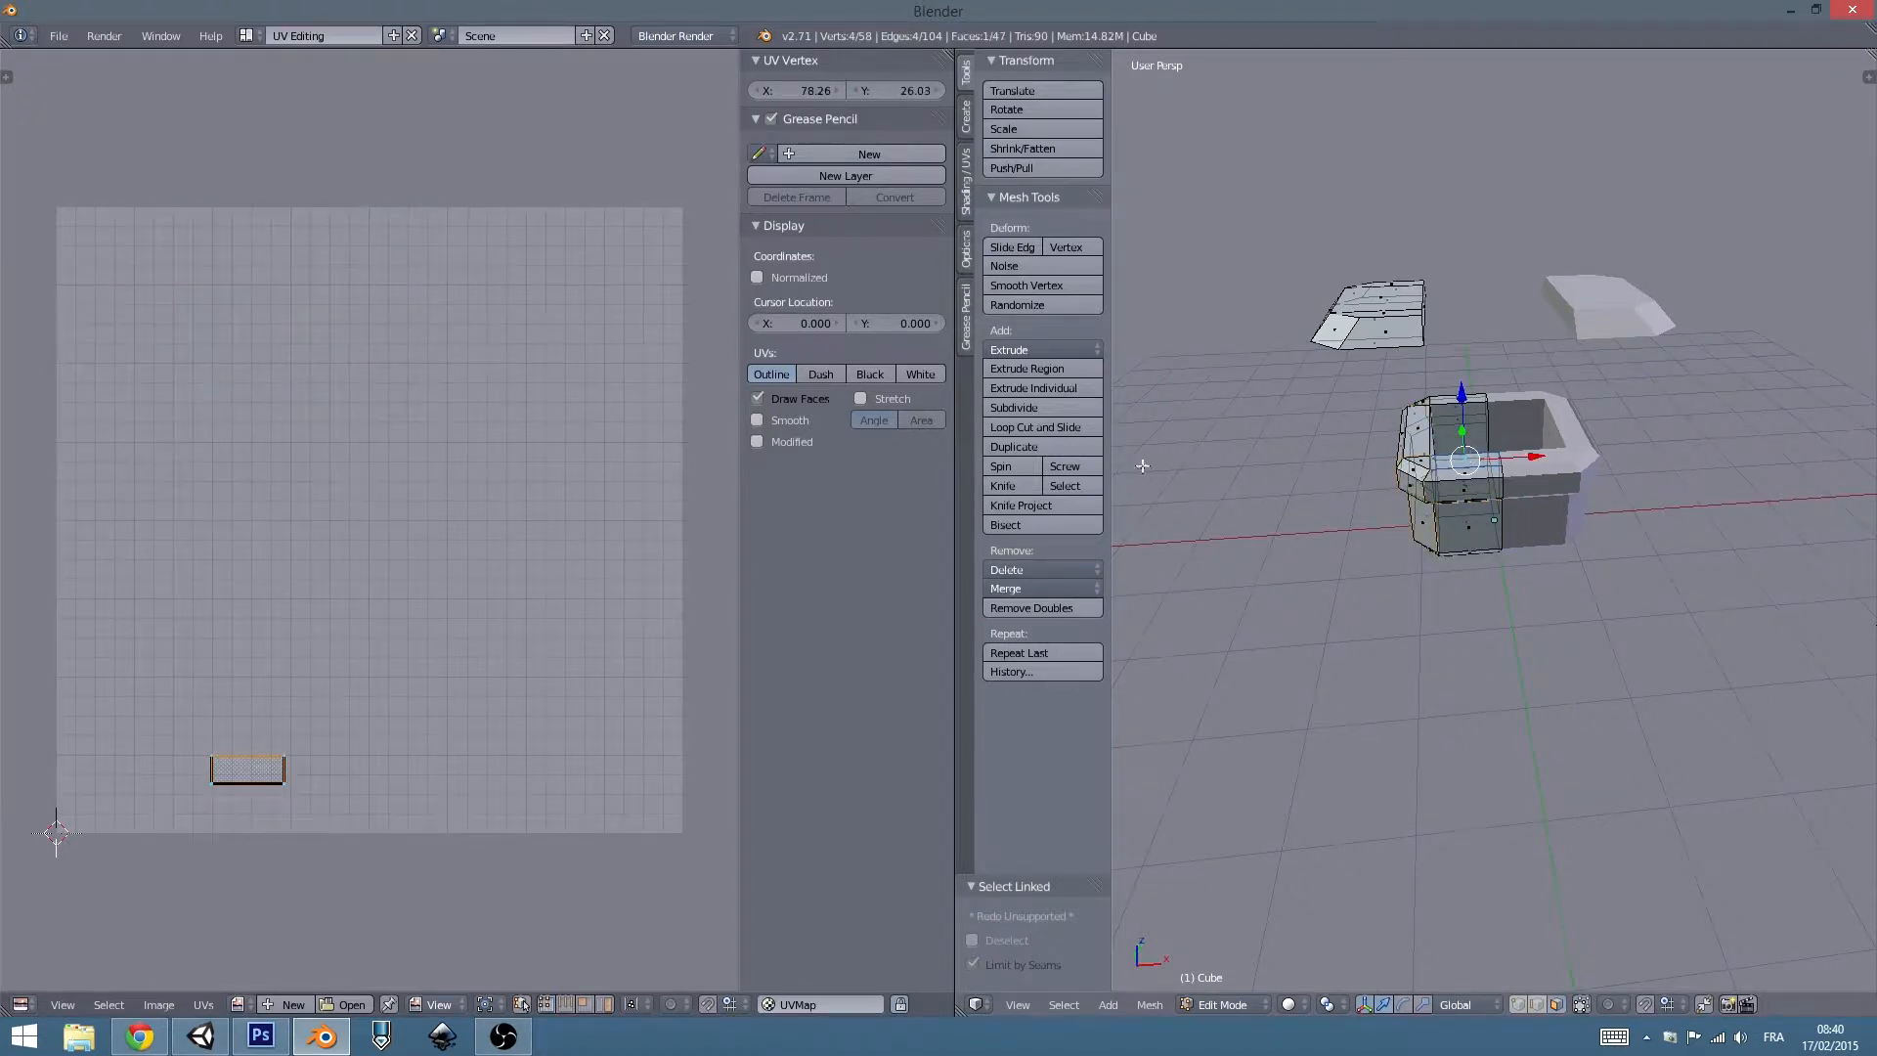
pyautogui.press('l')
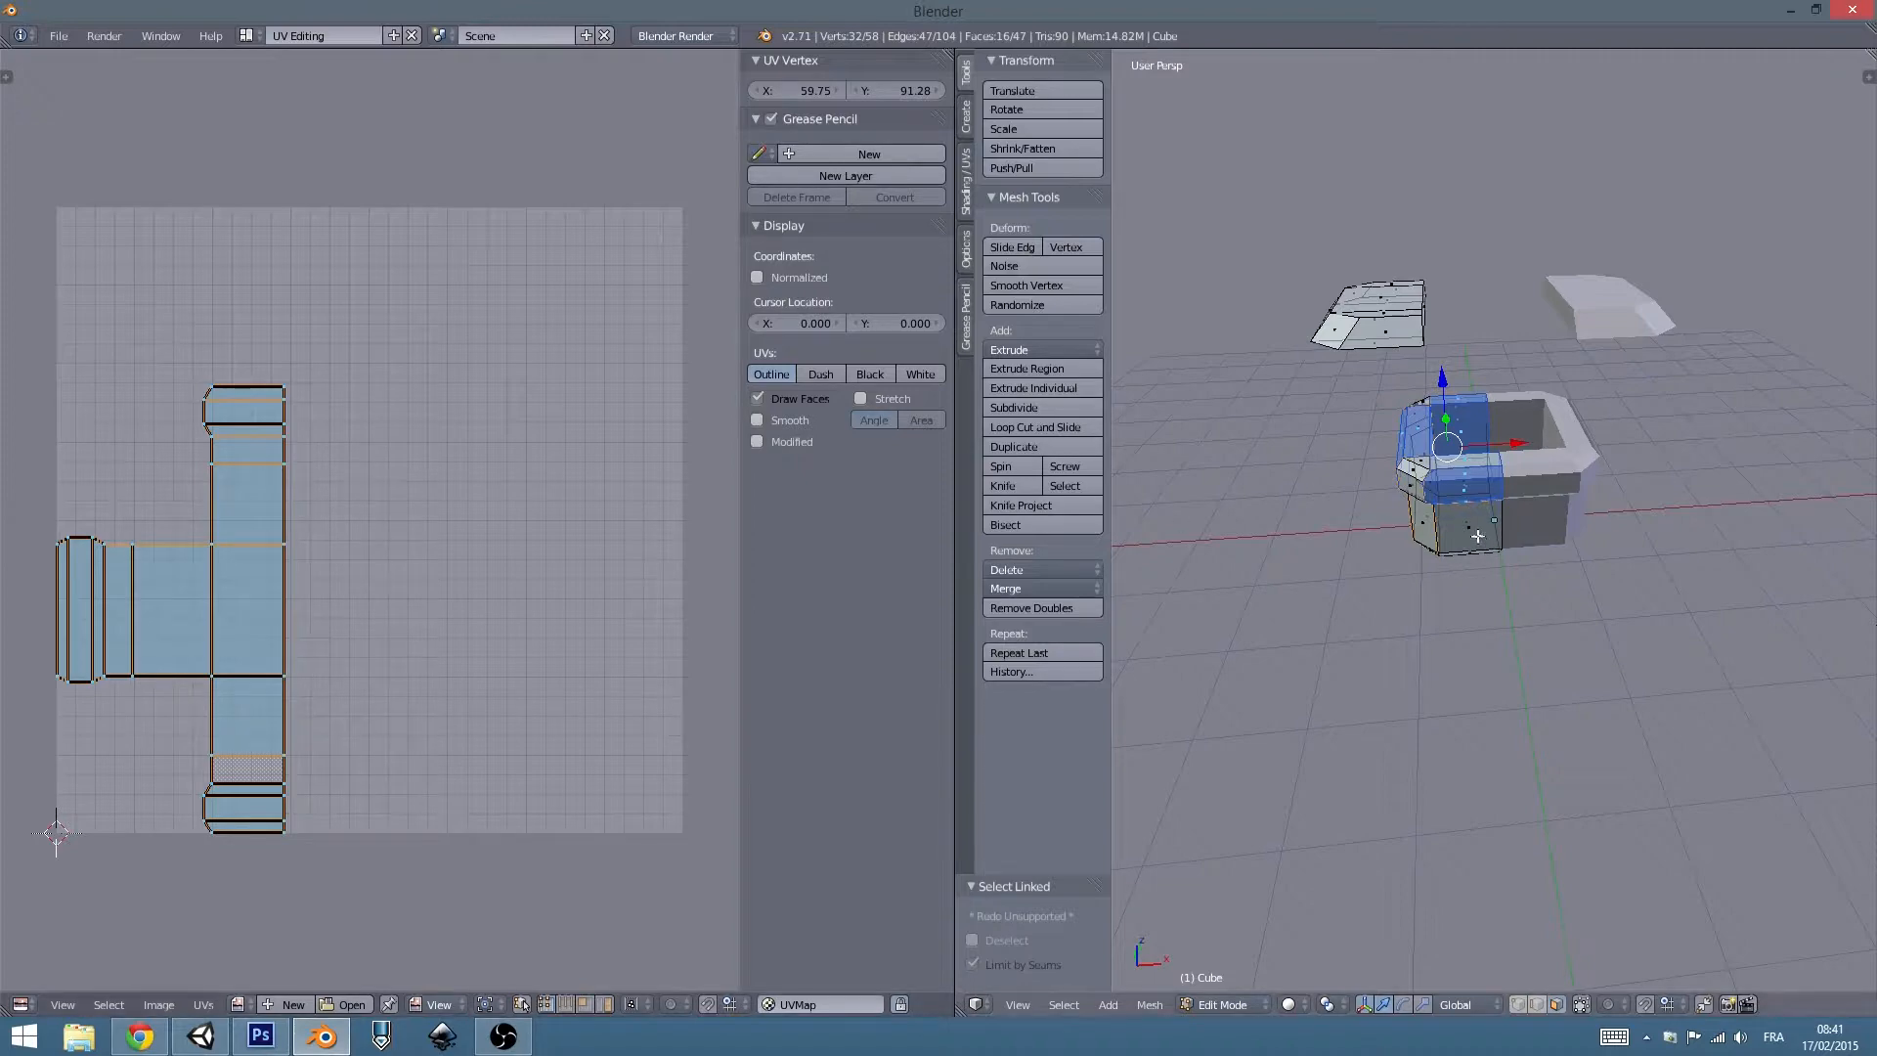
pyautogui.moveTo(1471, 519); pyautogui.dragTo(1513, 433, button='middle')
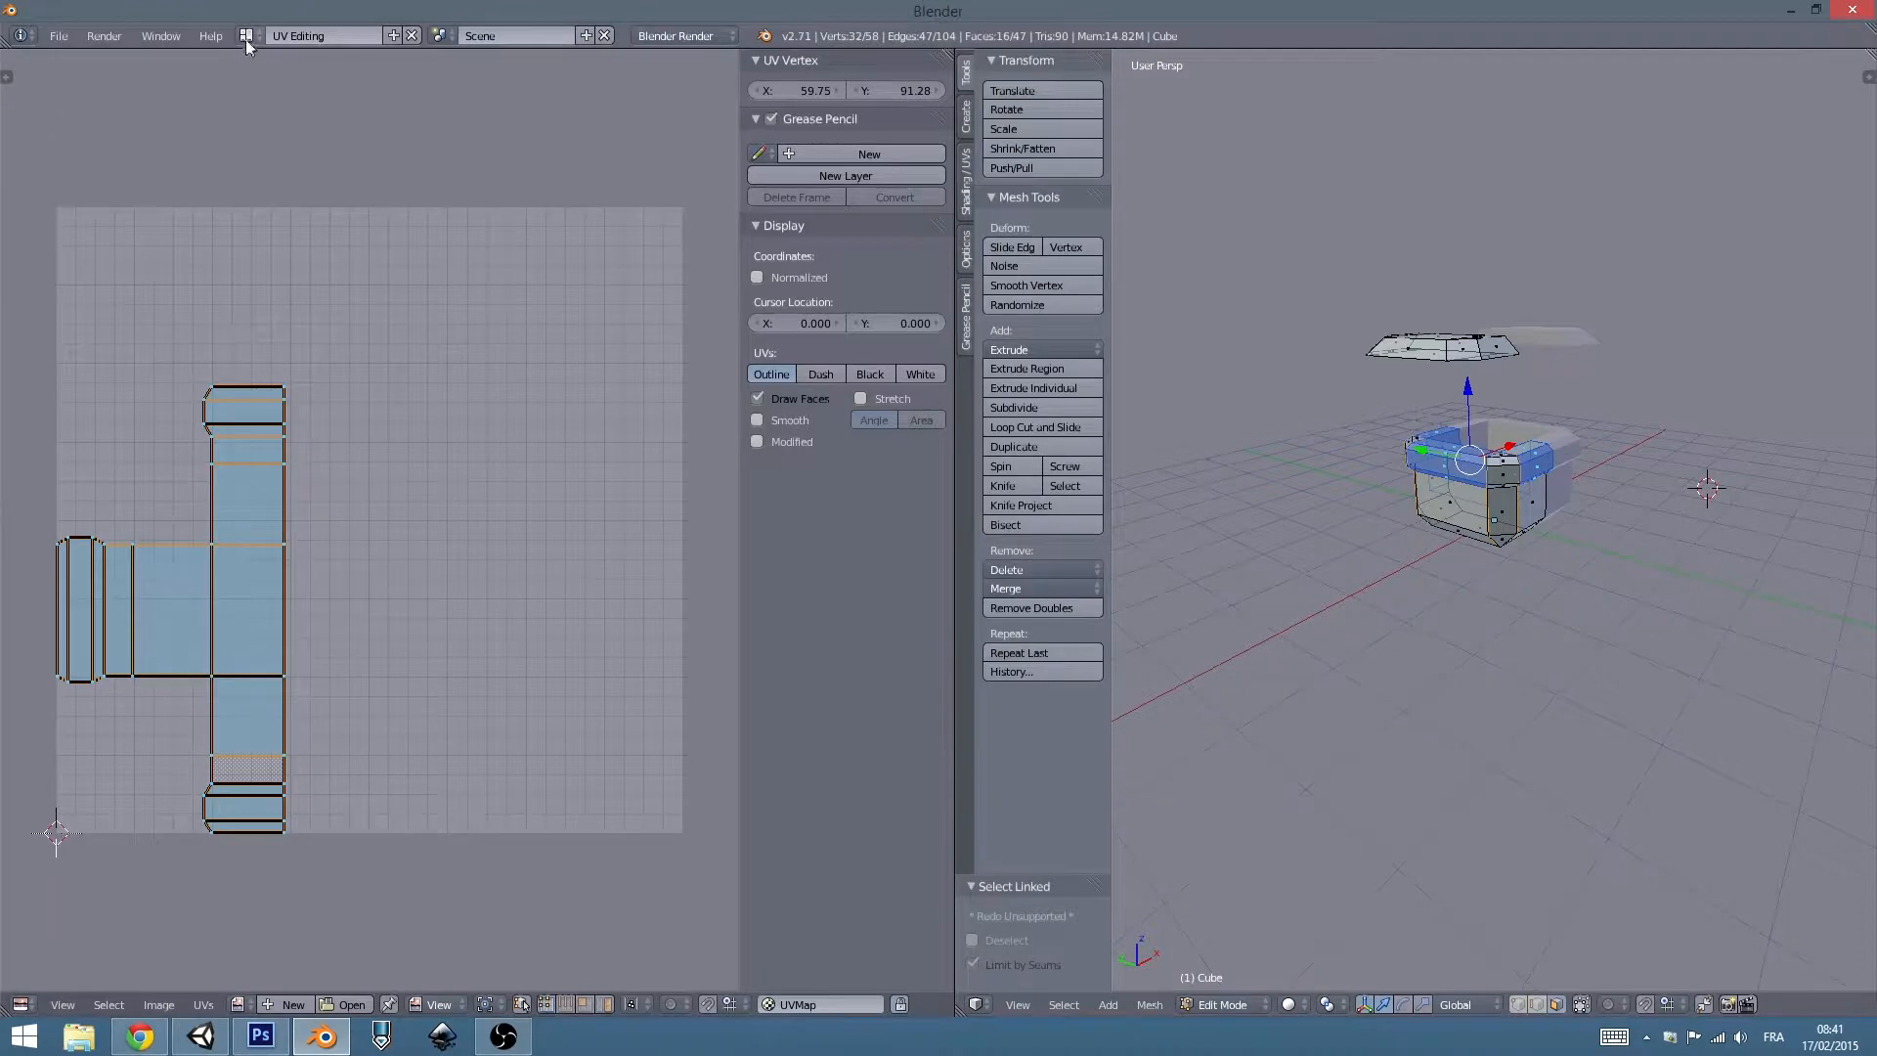
# Show all UVs, select only the rim and interior island and move it 0.609 in X and 0.230 in Y.
pyautogui.press('a')
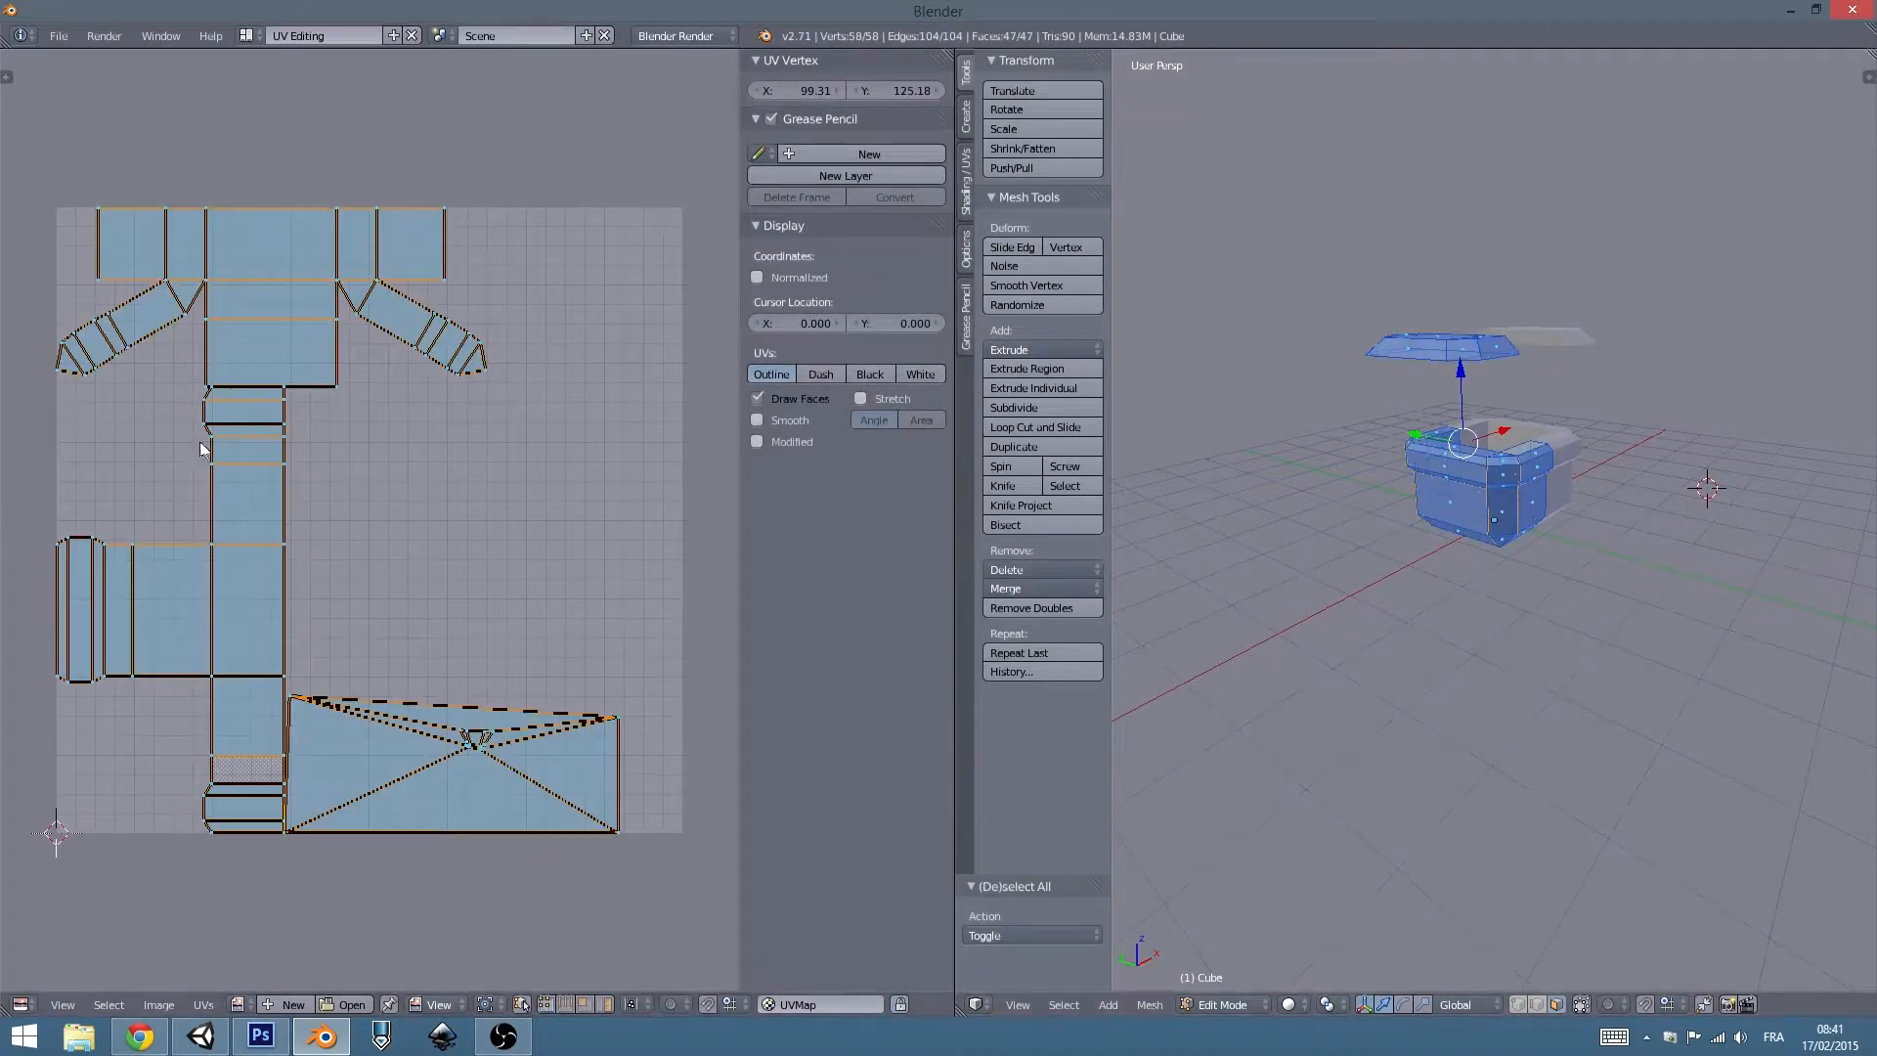
pyautogui.press('a')
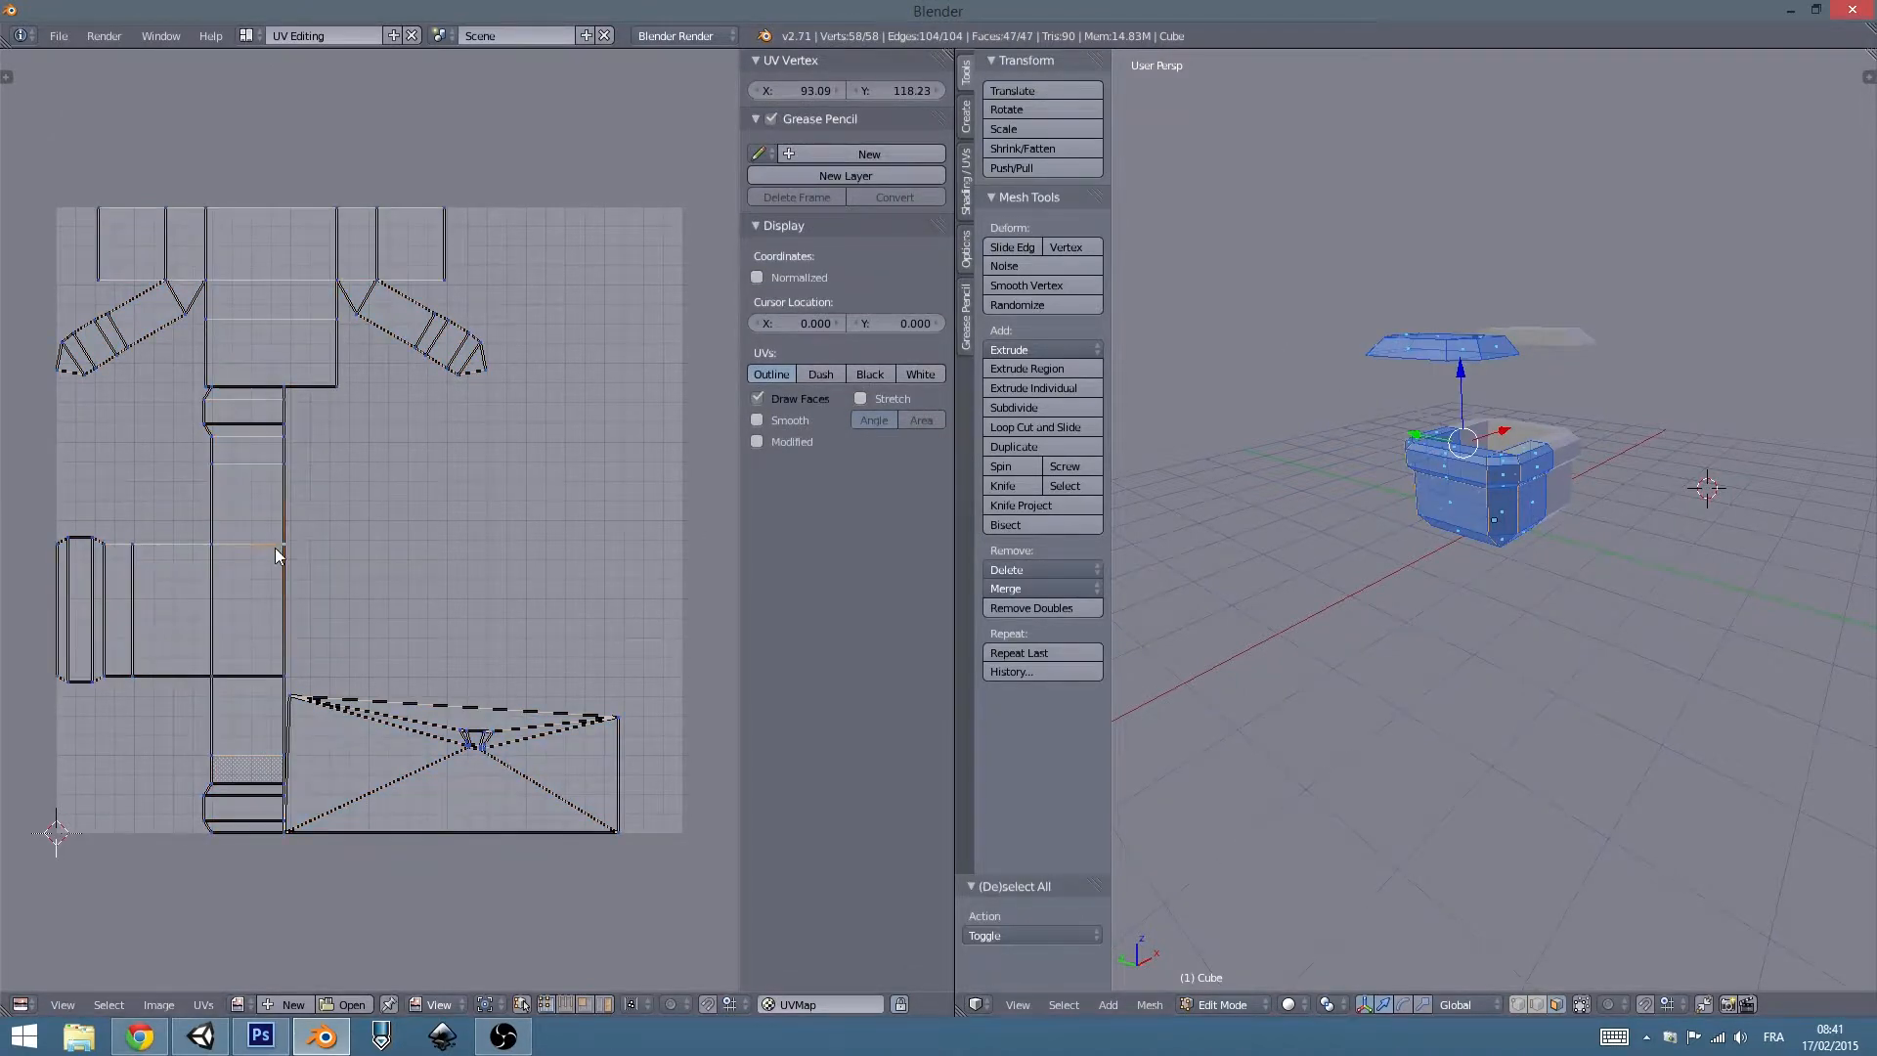
pyautogui.press('l')
pyautogui.press('g')
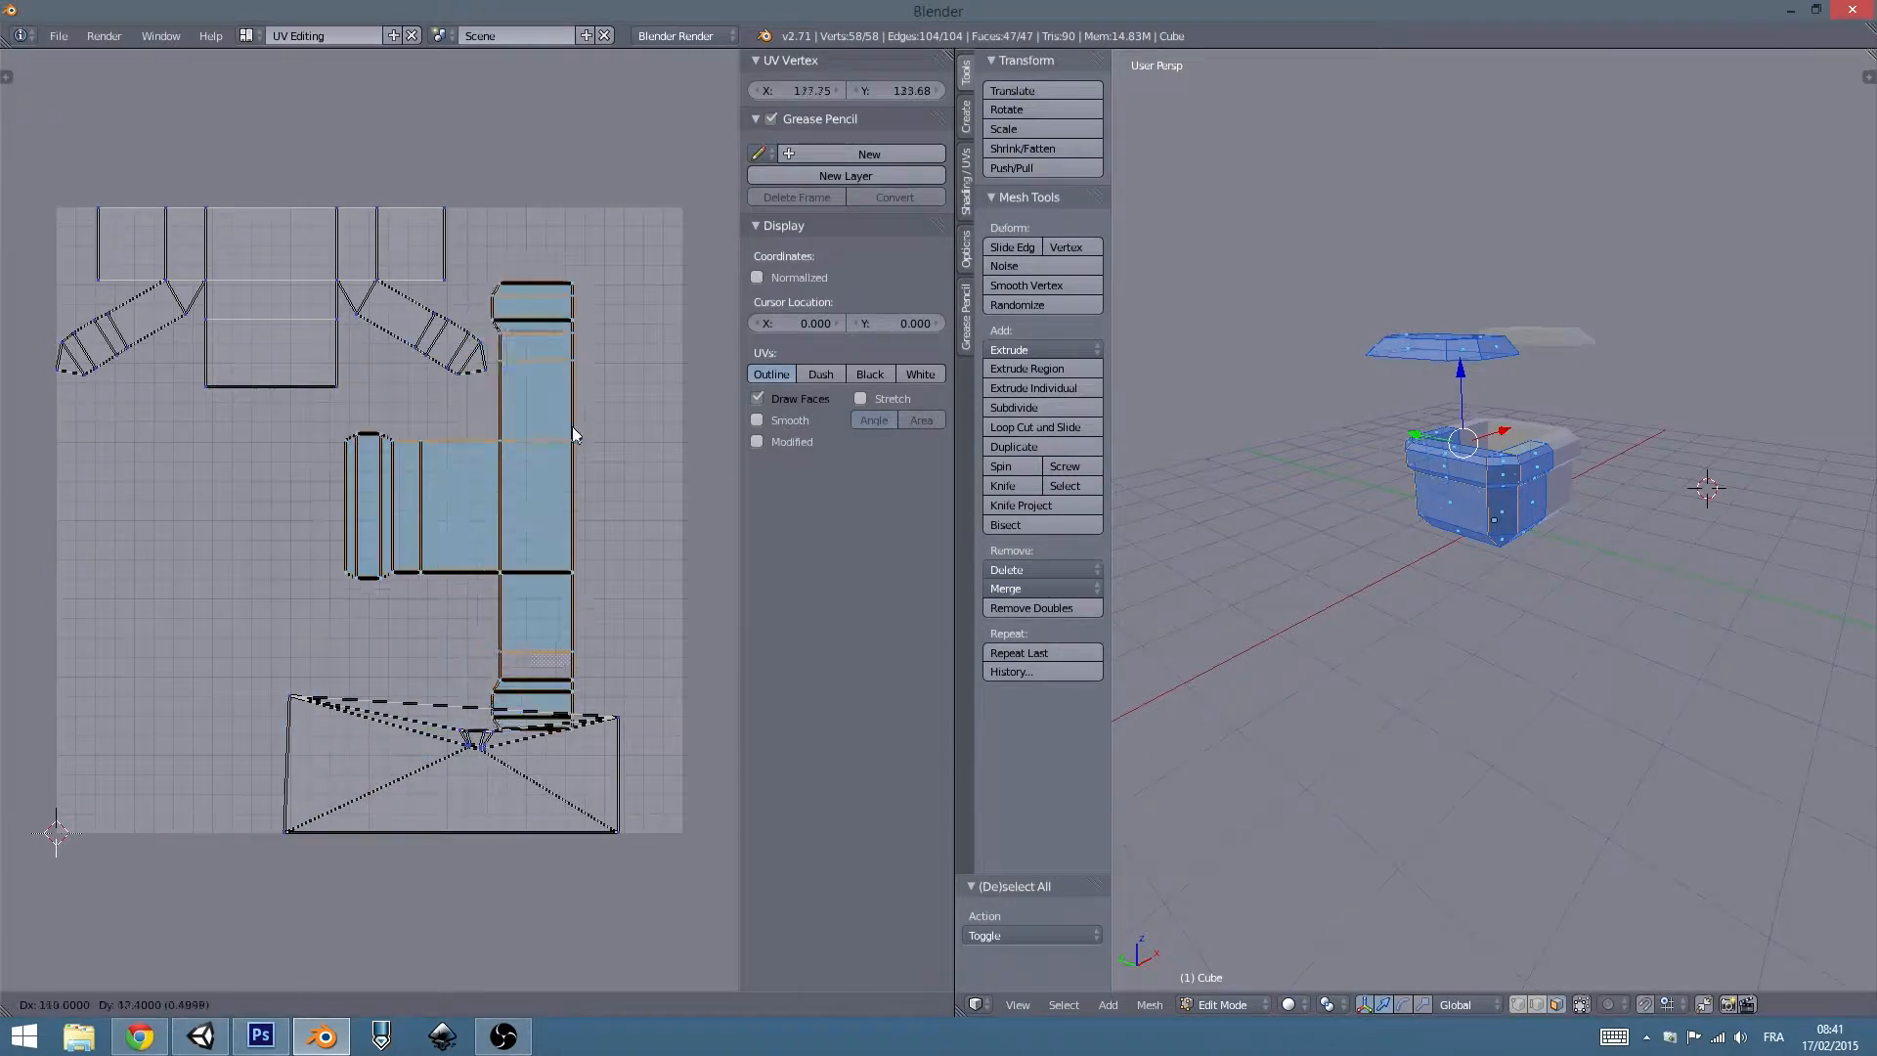
pyautogui.click(650, 417)
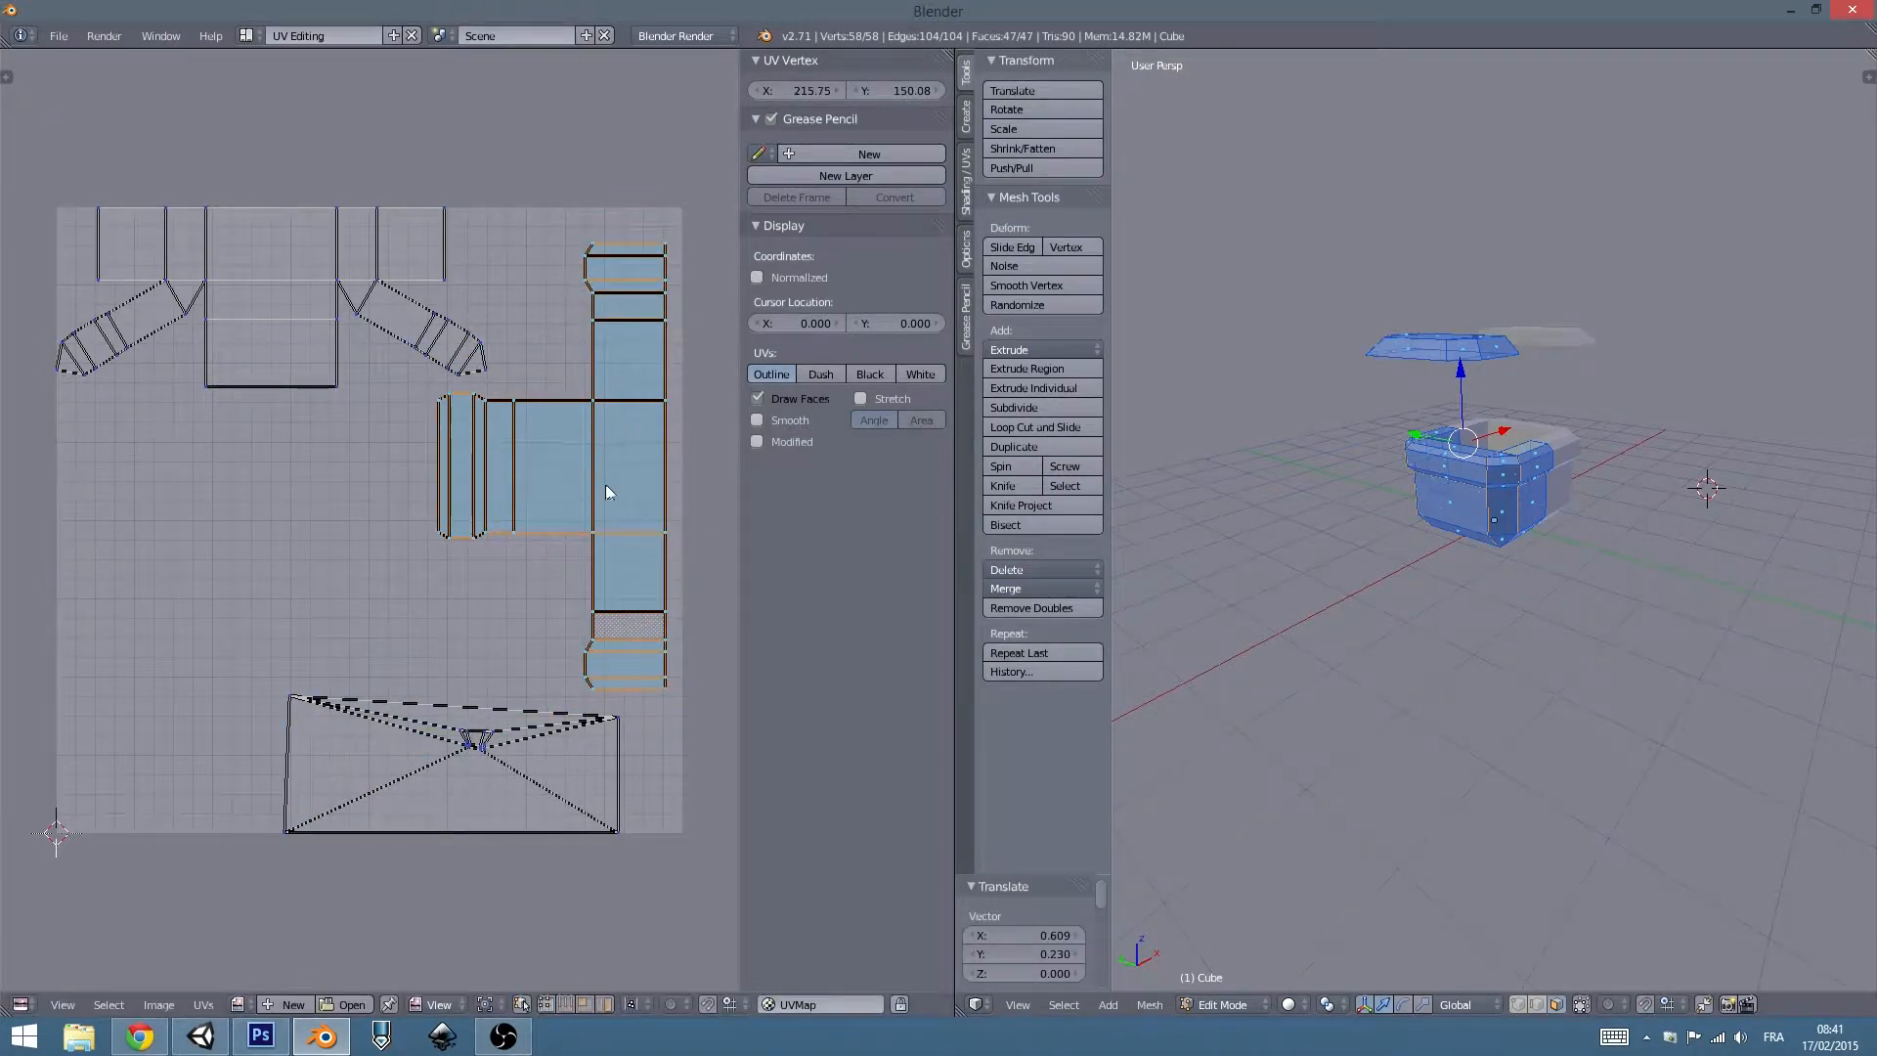
# Select the linked lid island in the UV editor and move it below the UV square.
pyautogui.rightClick(494, 738)
pyautogui.press('l')
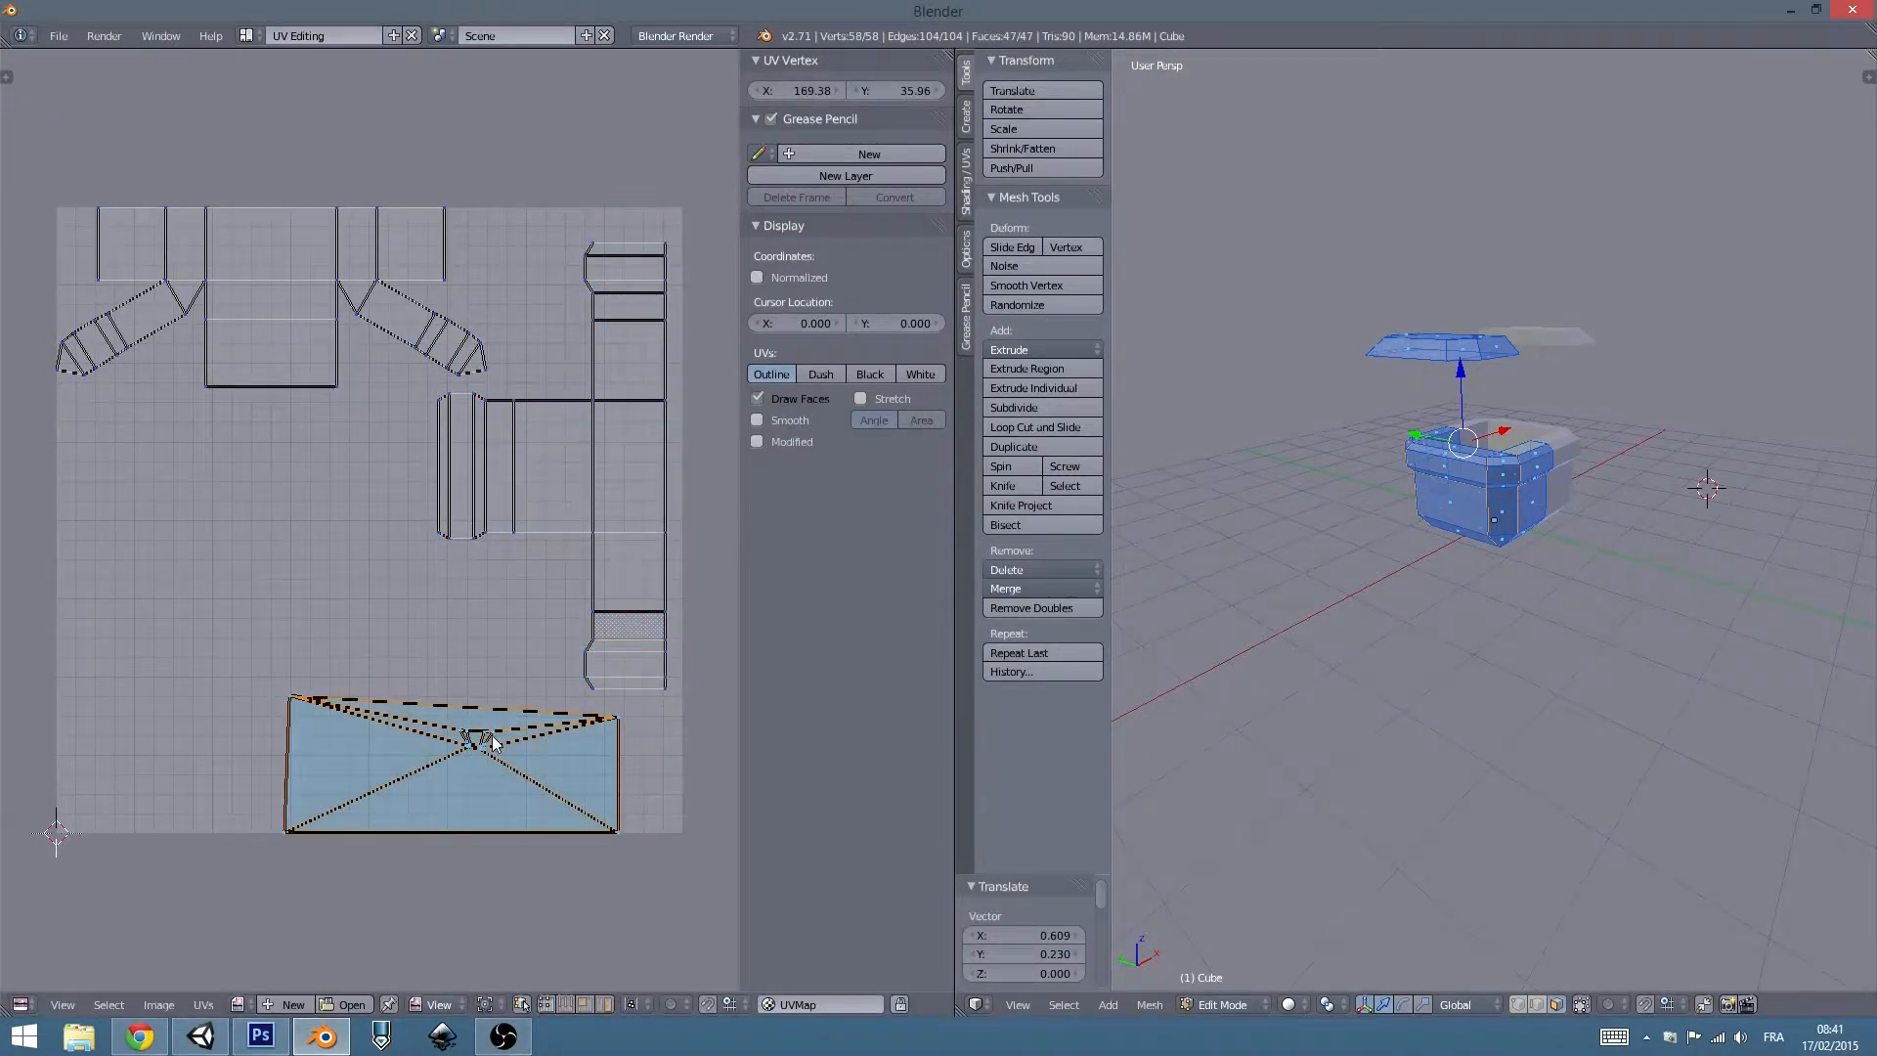
pyautogui.press('g')
pyautogui.click(424, 939)
# Select the linked rim and interior island, scale it by 1.354 and move it 0.031 in X and -0.012 in Y.
pyautogui.rightClick(595, 533)
pyautogui.press('l')
pyautogui.press('s')
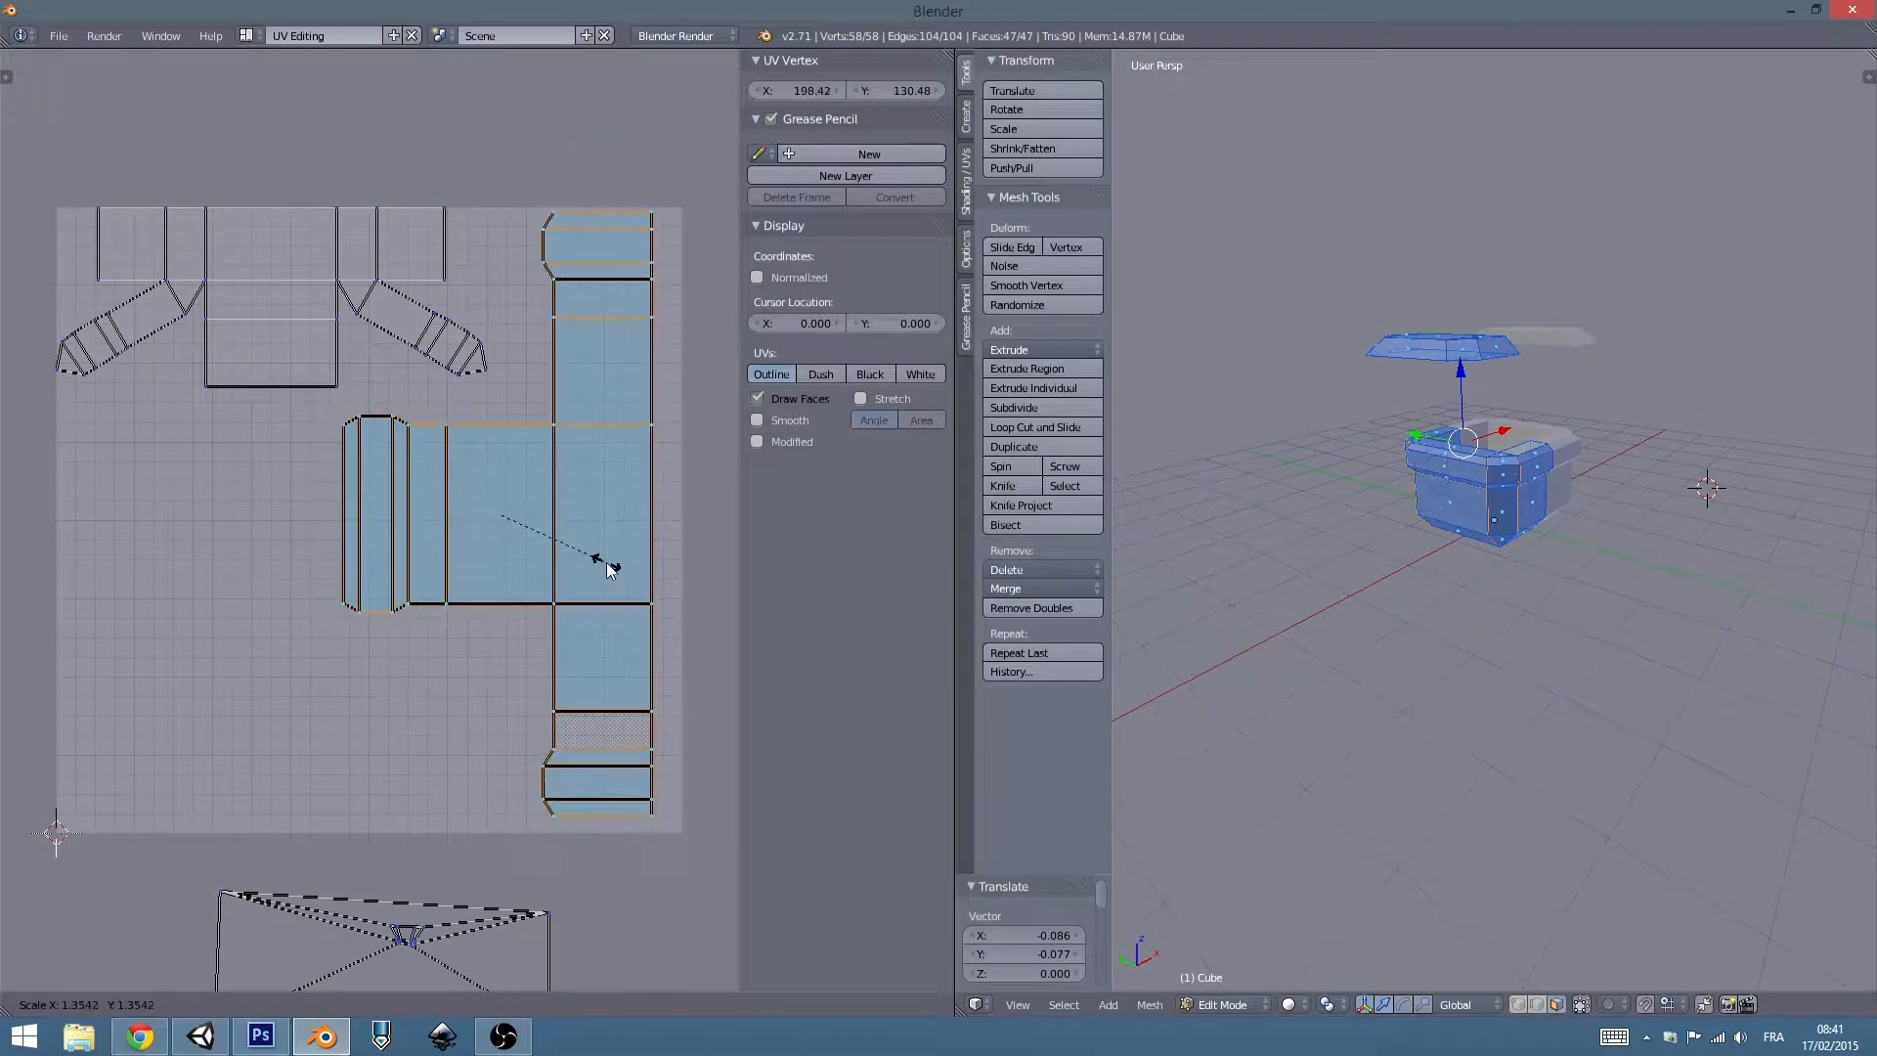
pyautogui.click(608, 570)
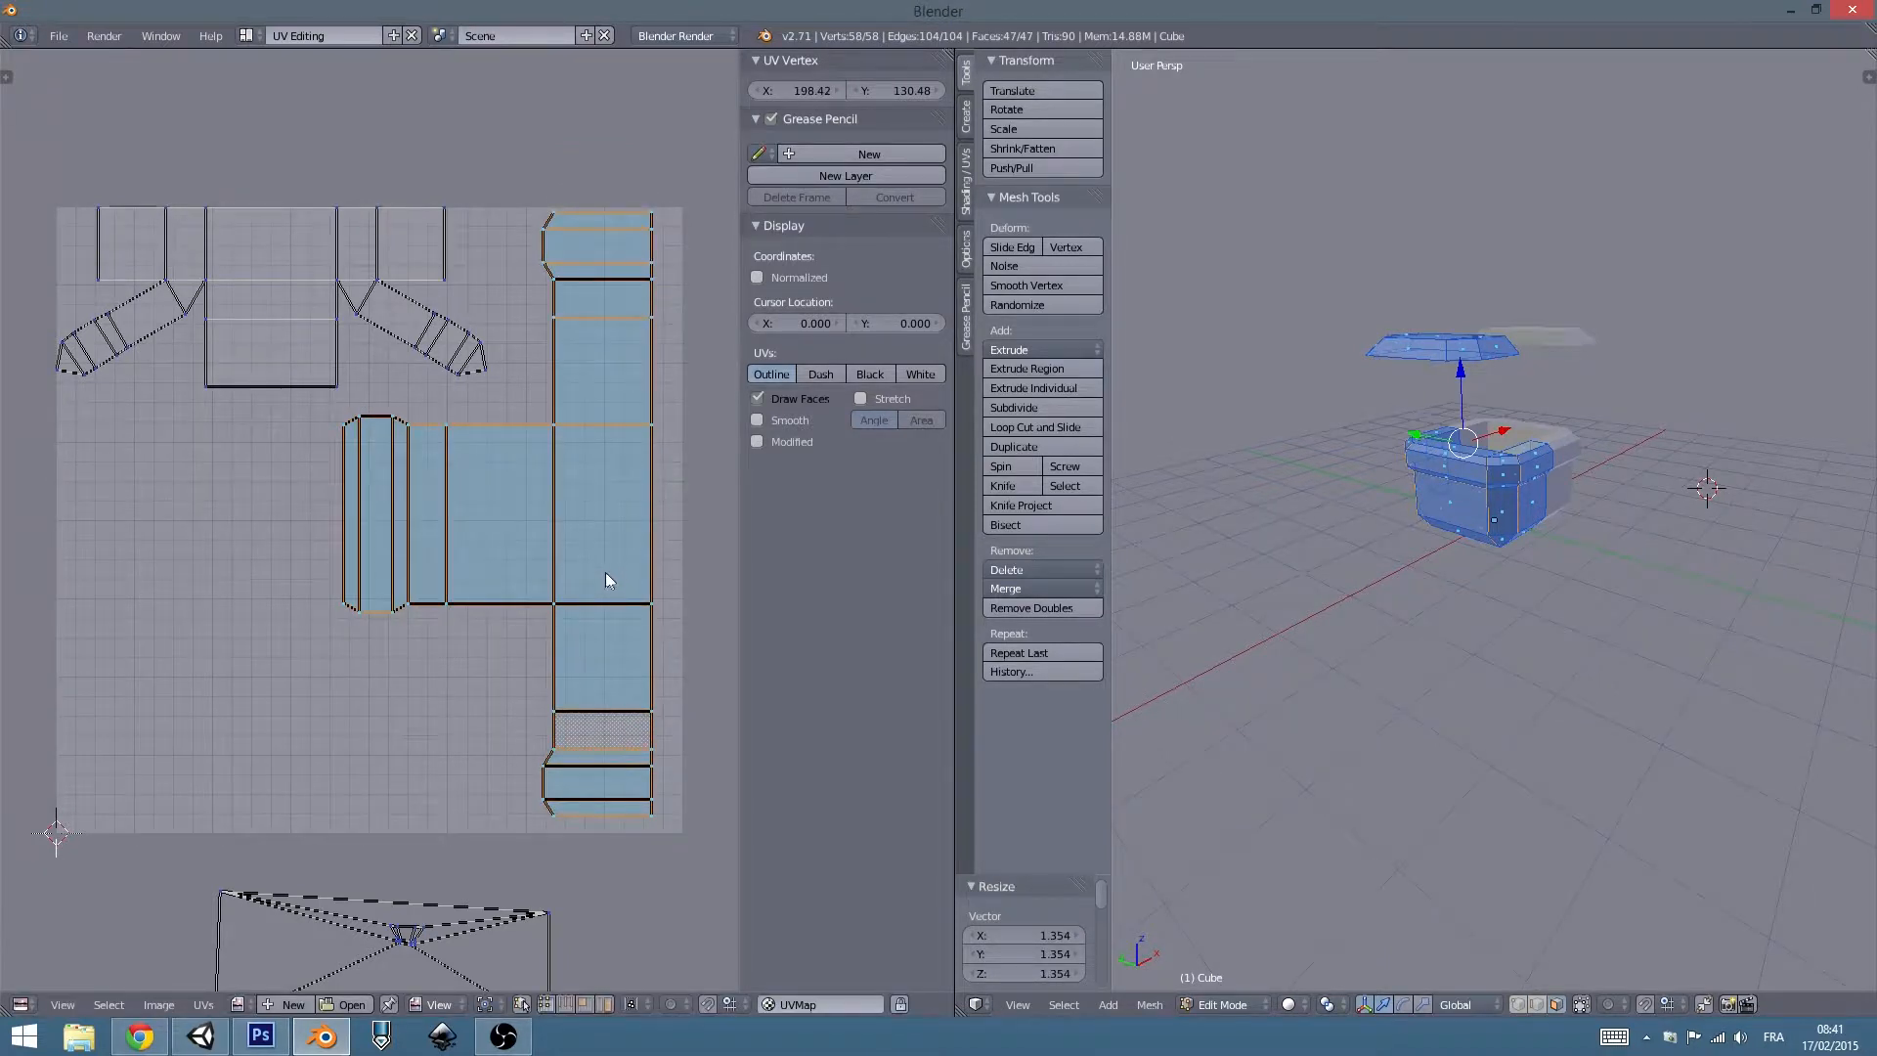
pyautogui.press('g')
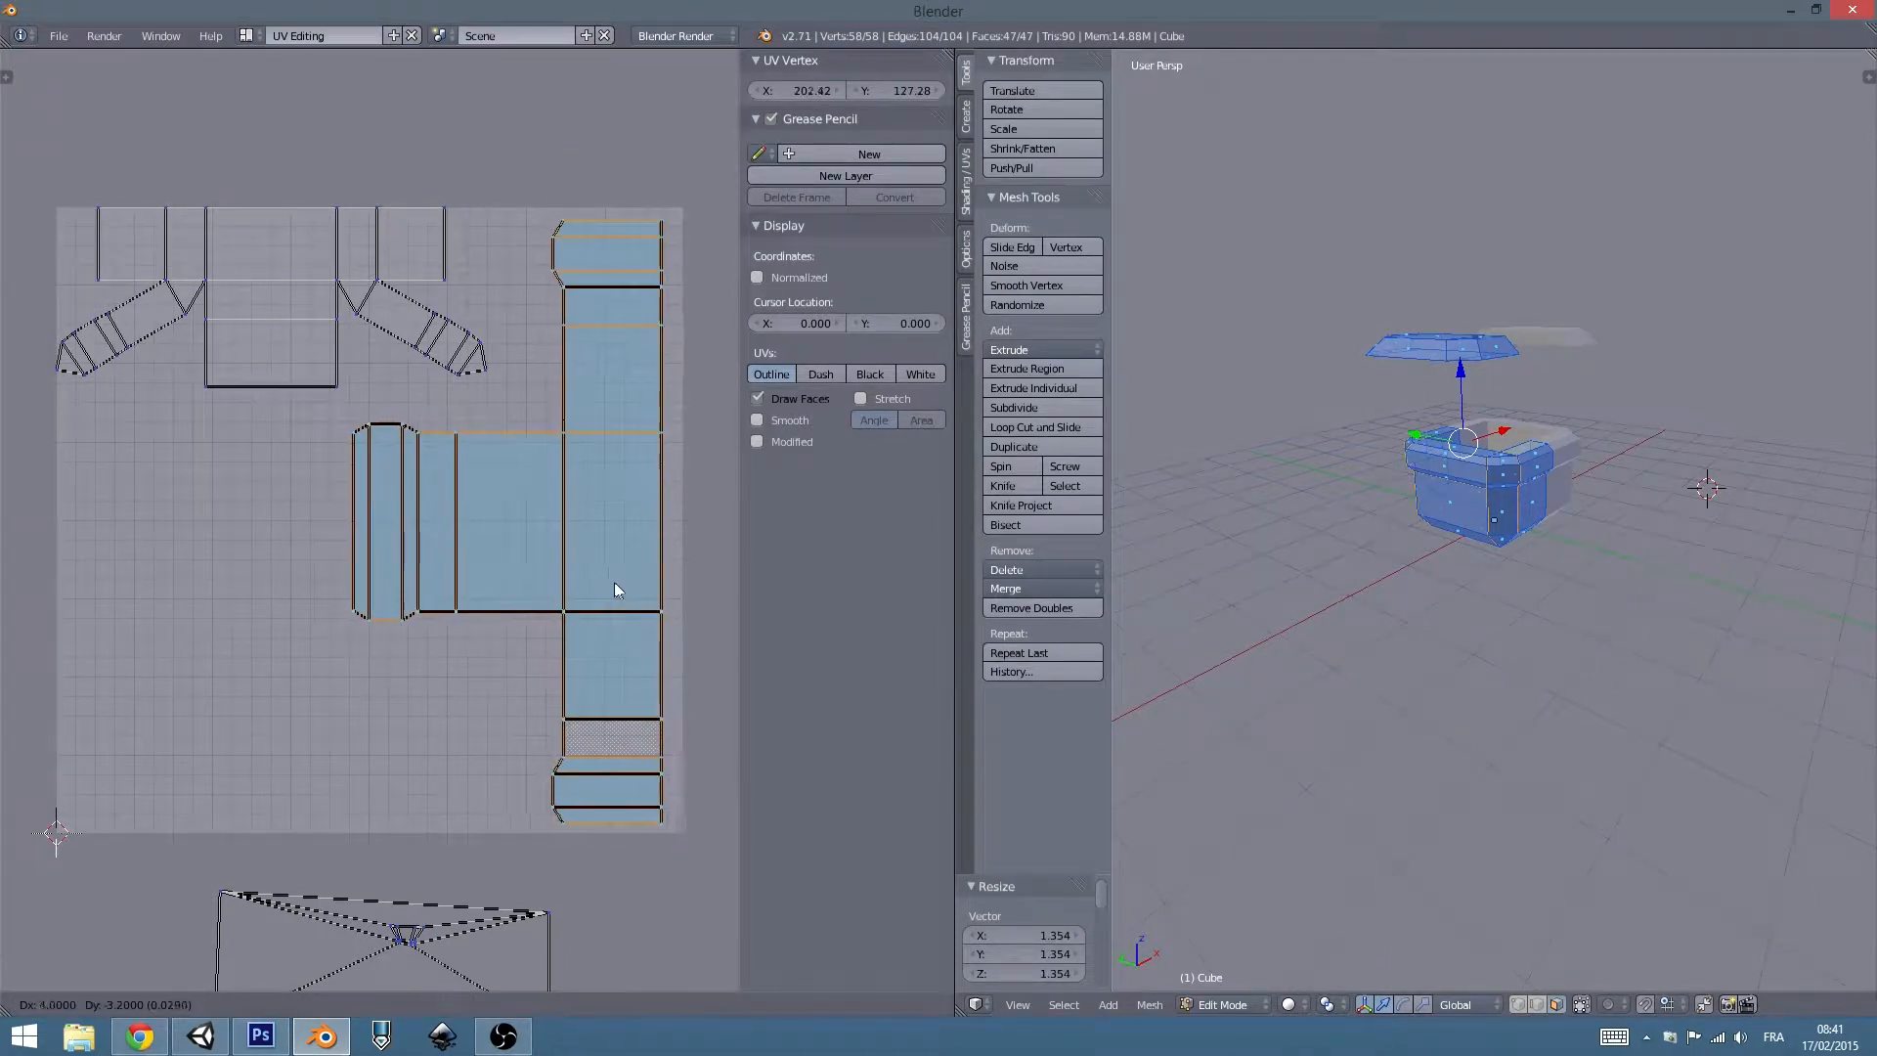
pyautogui.click(622, 583)
# Select the linked body island, move it -0.009 in X and -0.216 in Y, and rotate it -90°.
pyautogui.rightClick(336, 324)
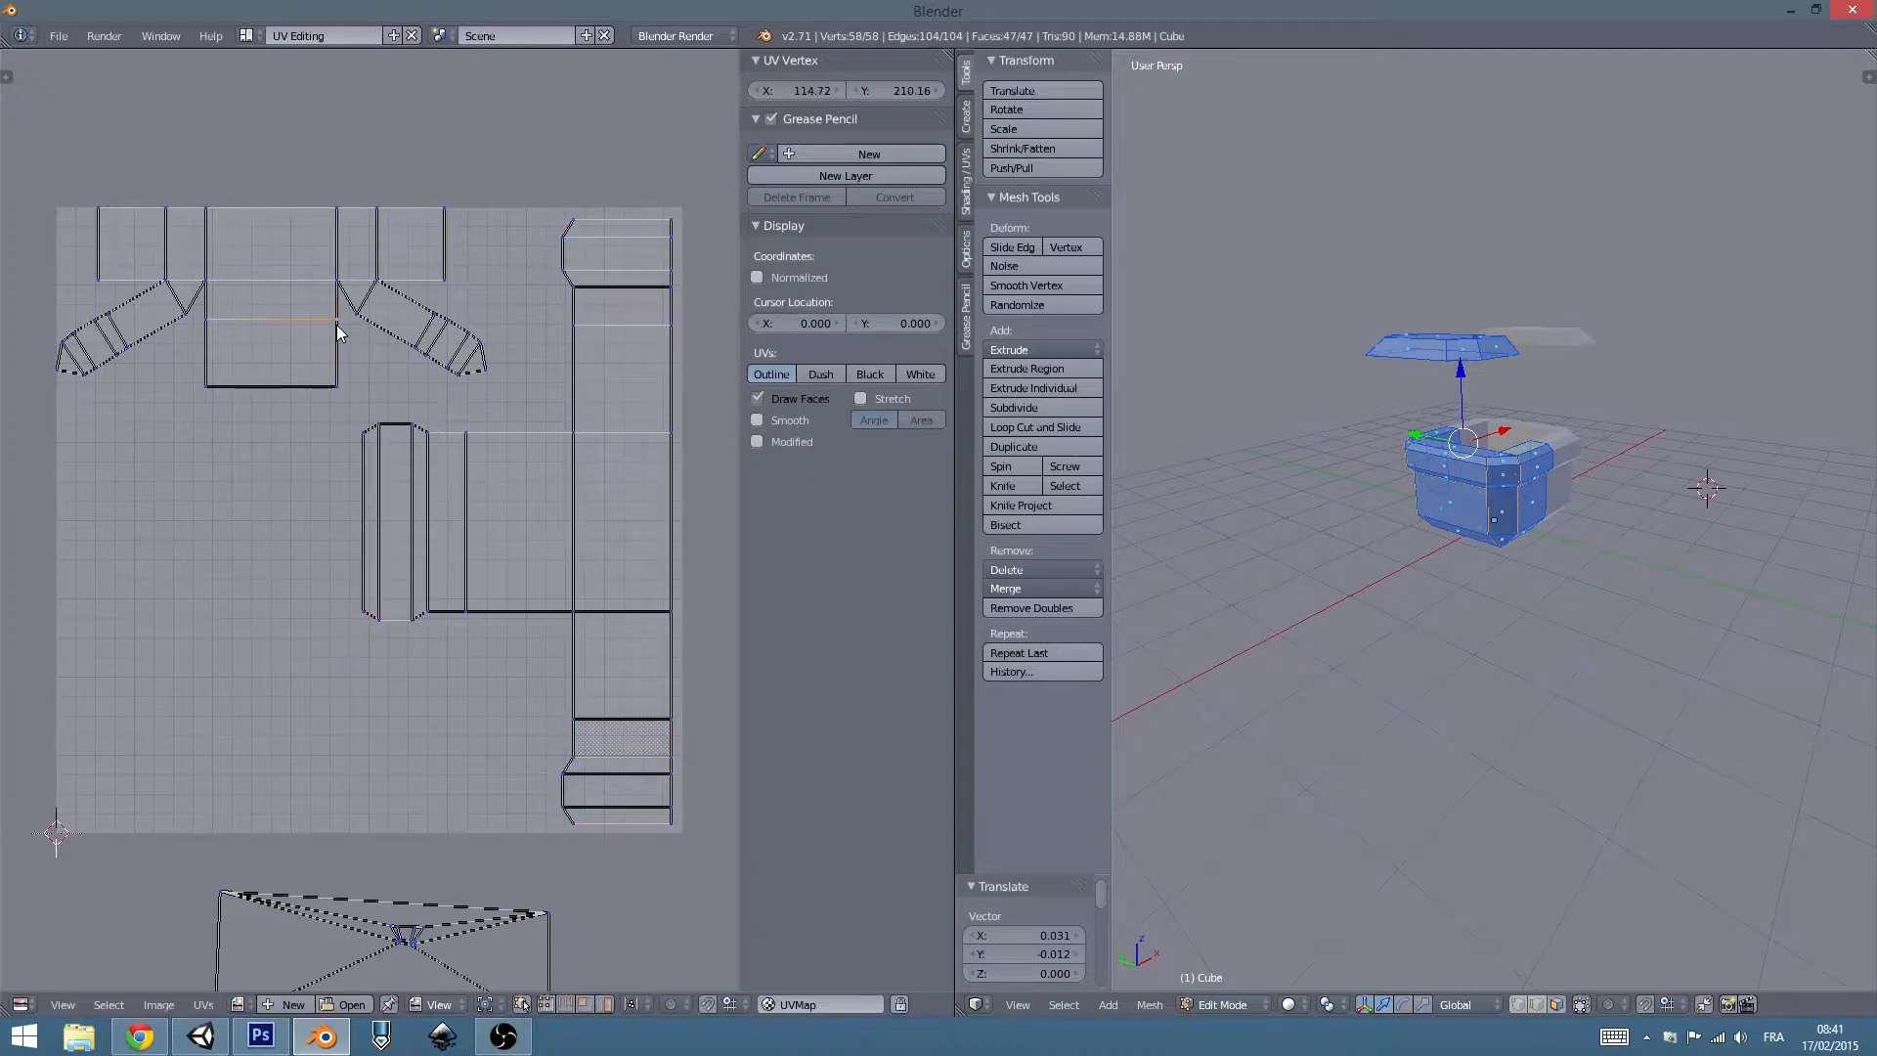
pyautogui.press('l')
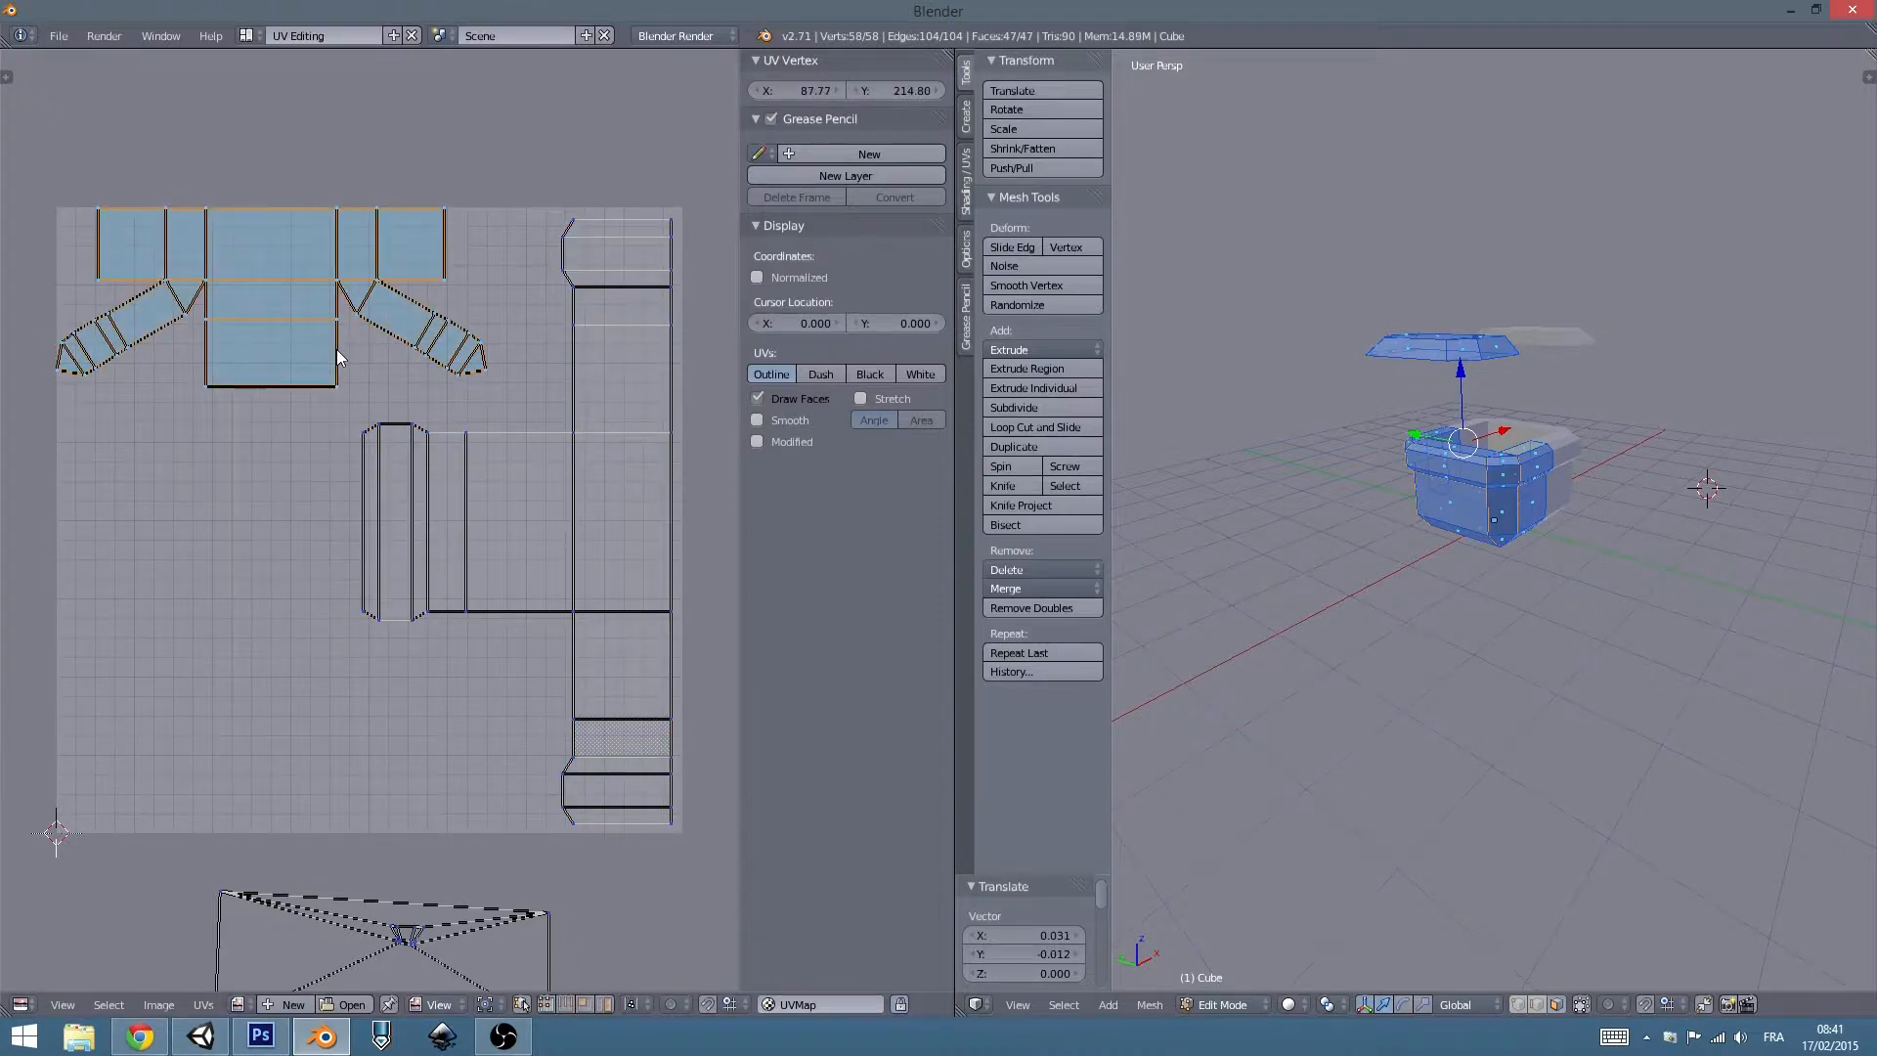
pyautogui.press('g')
pyautogui.click(330, 484)
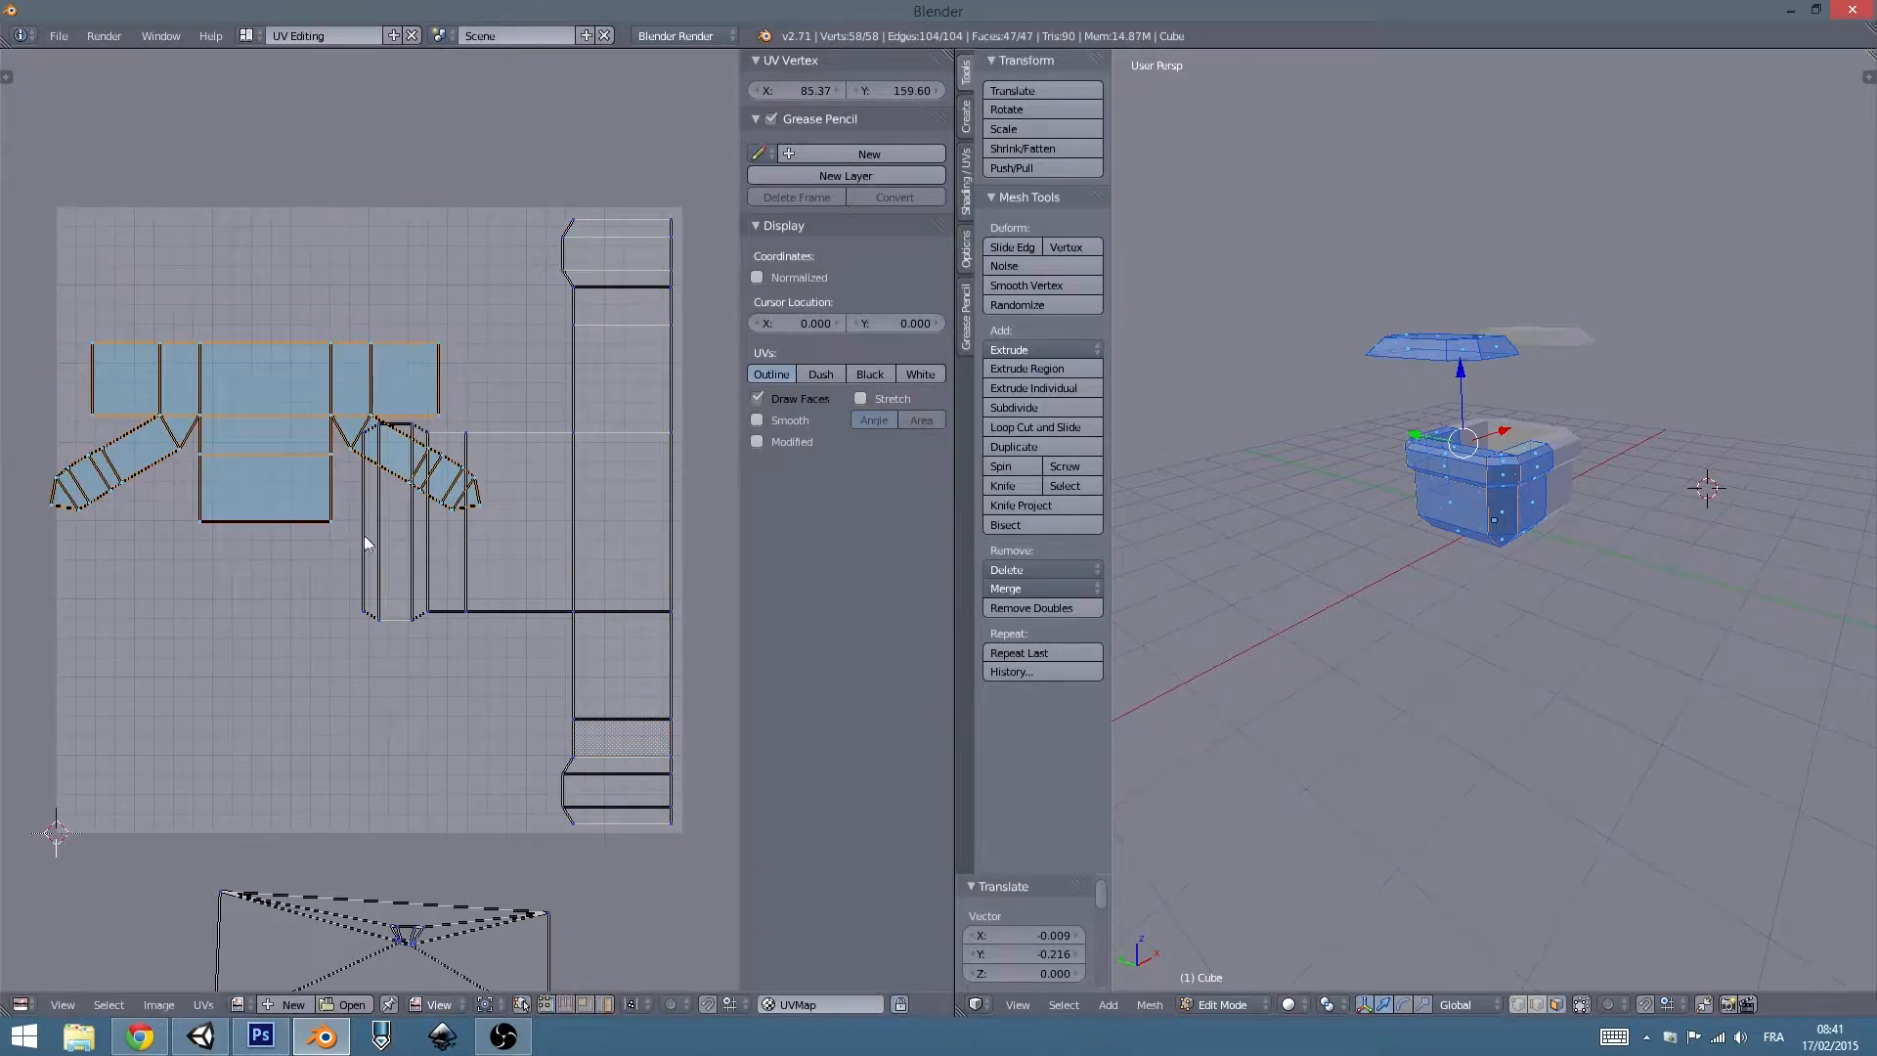
pyautogui.press('r')
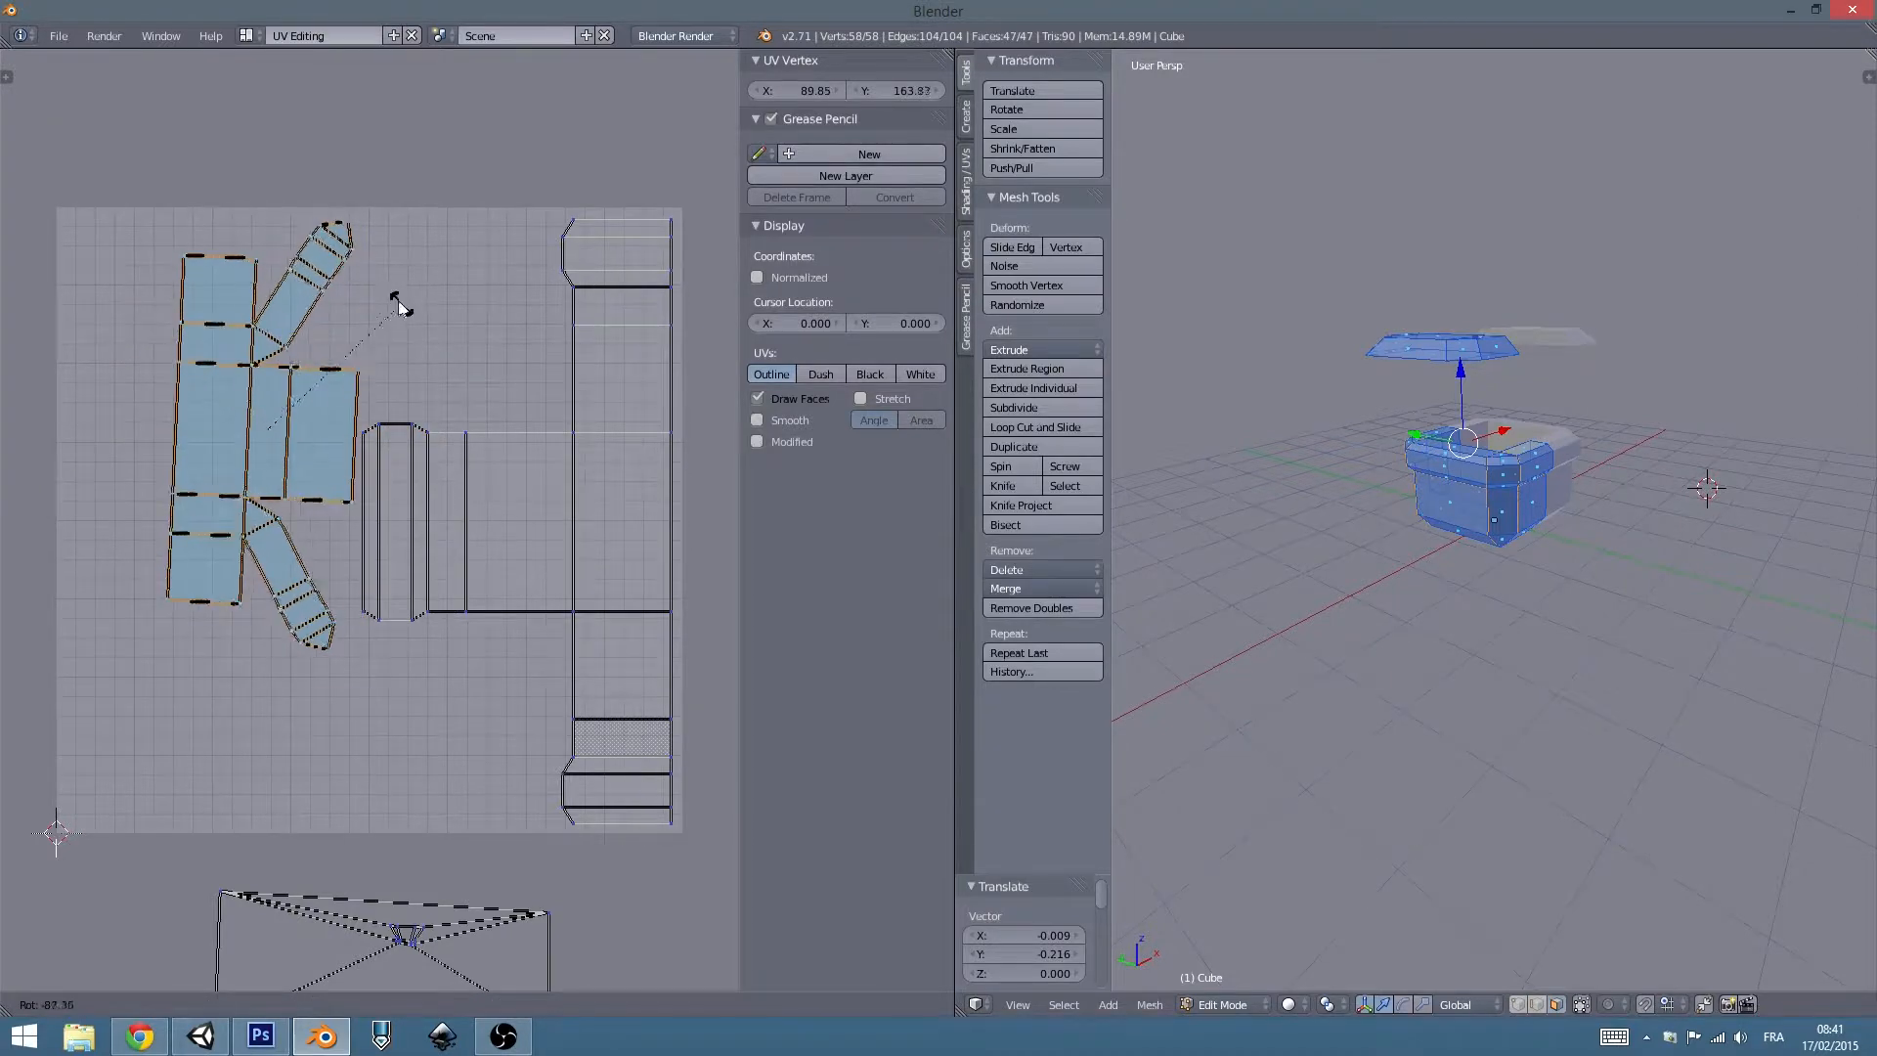
pyautogui.click(391, 299)
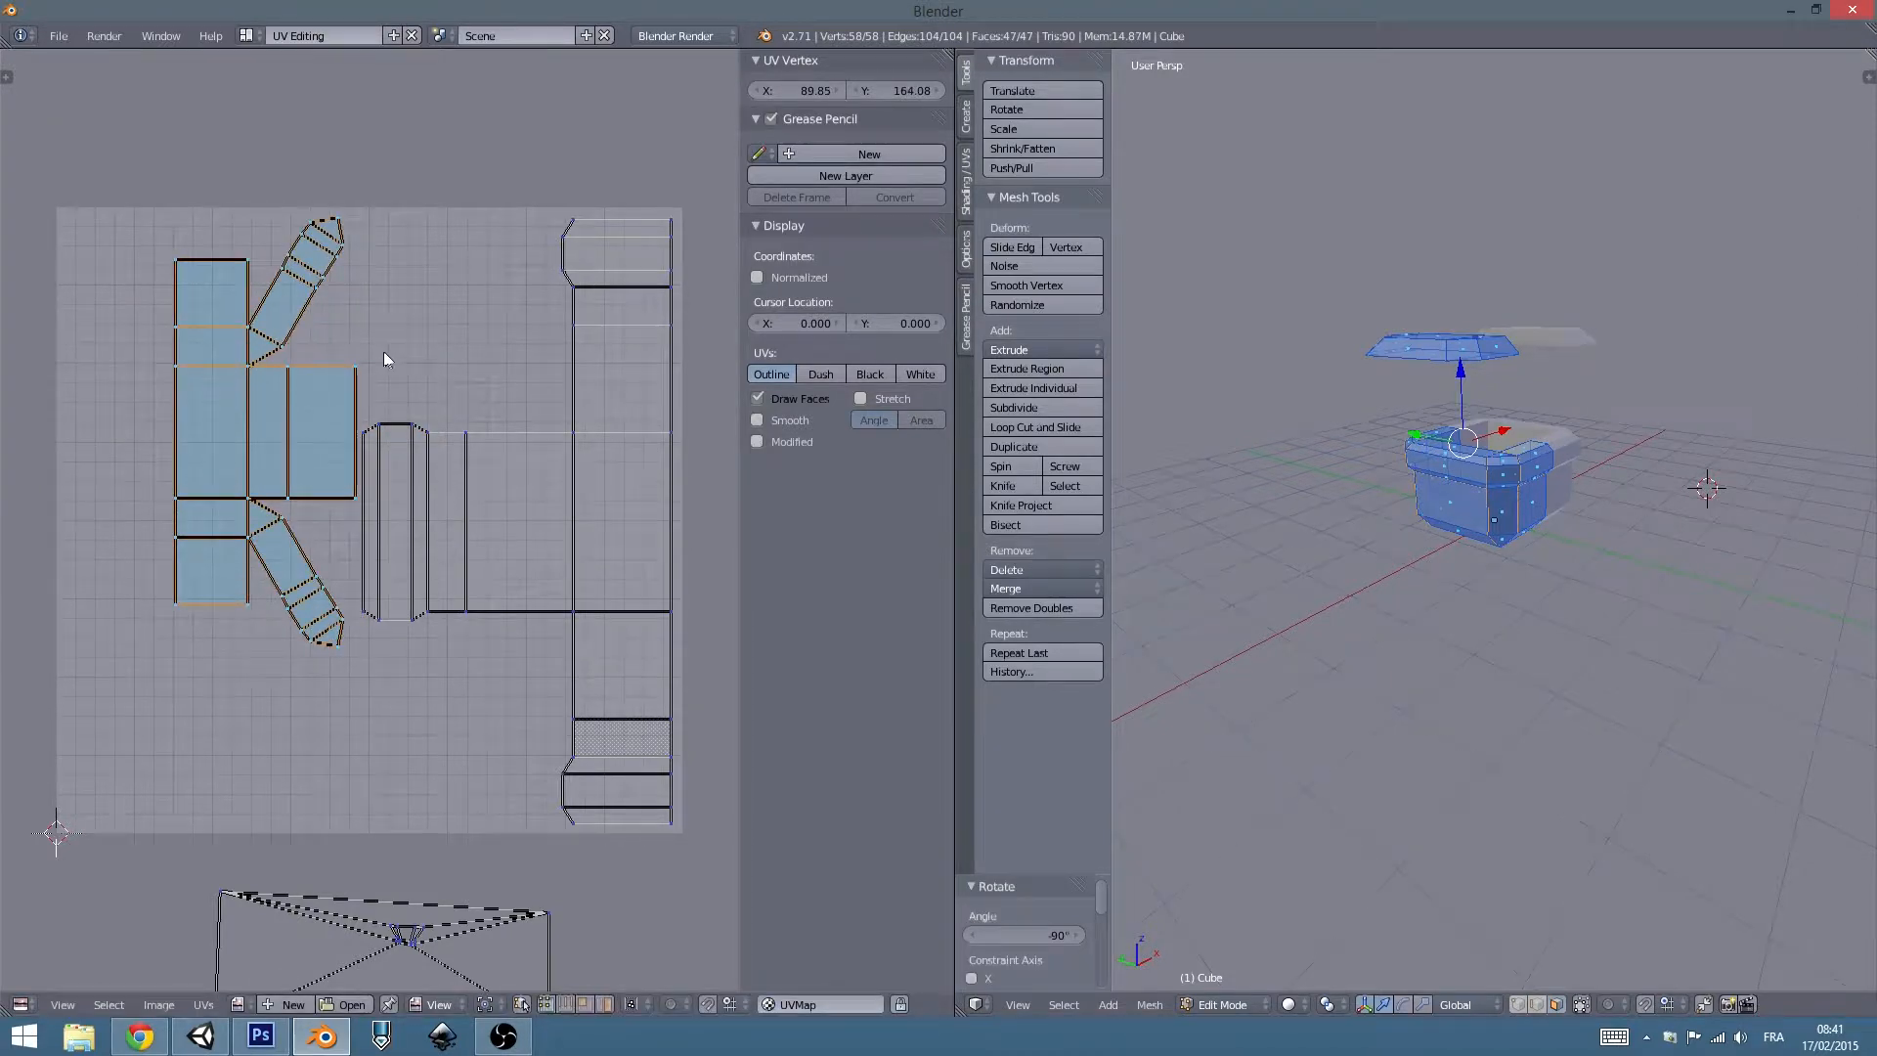
# Move the rotated body island -0.105 in X and -0.134 in Y, and scale it by 1.396.
pyautogui.press('g')
pyautogui.click(319, 438)
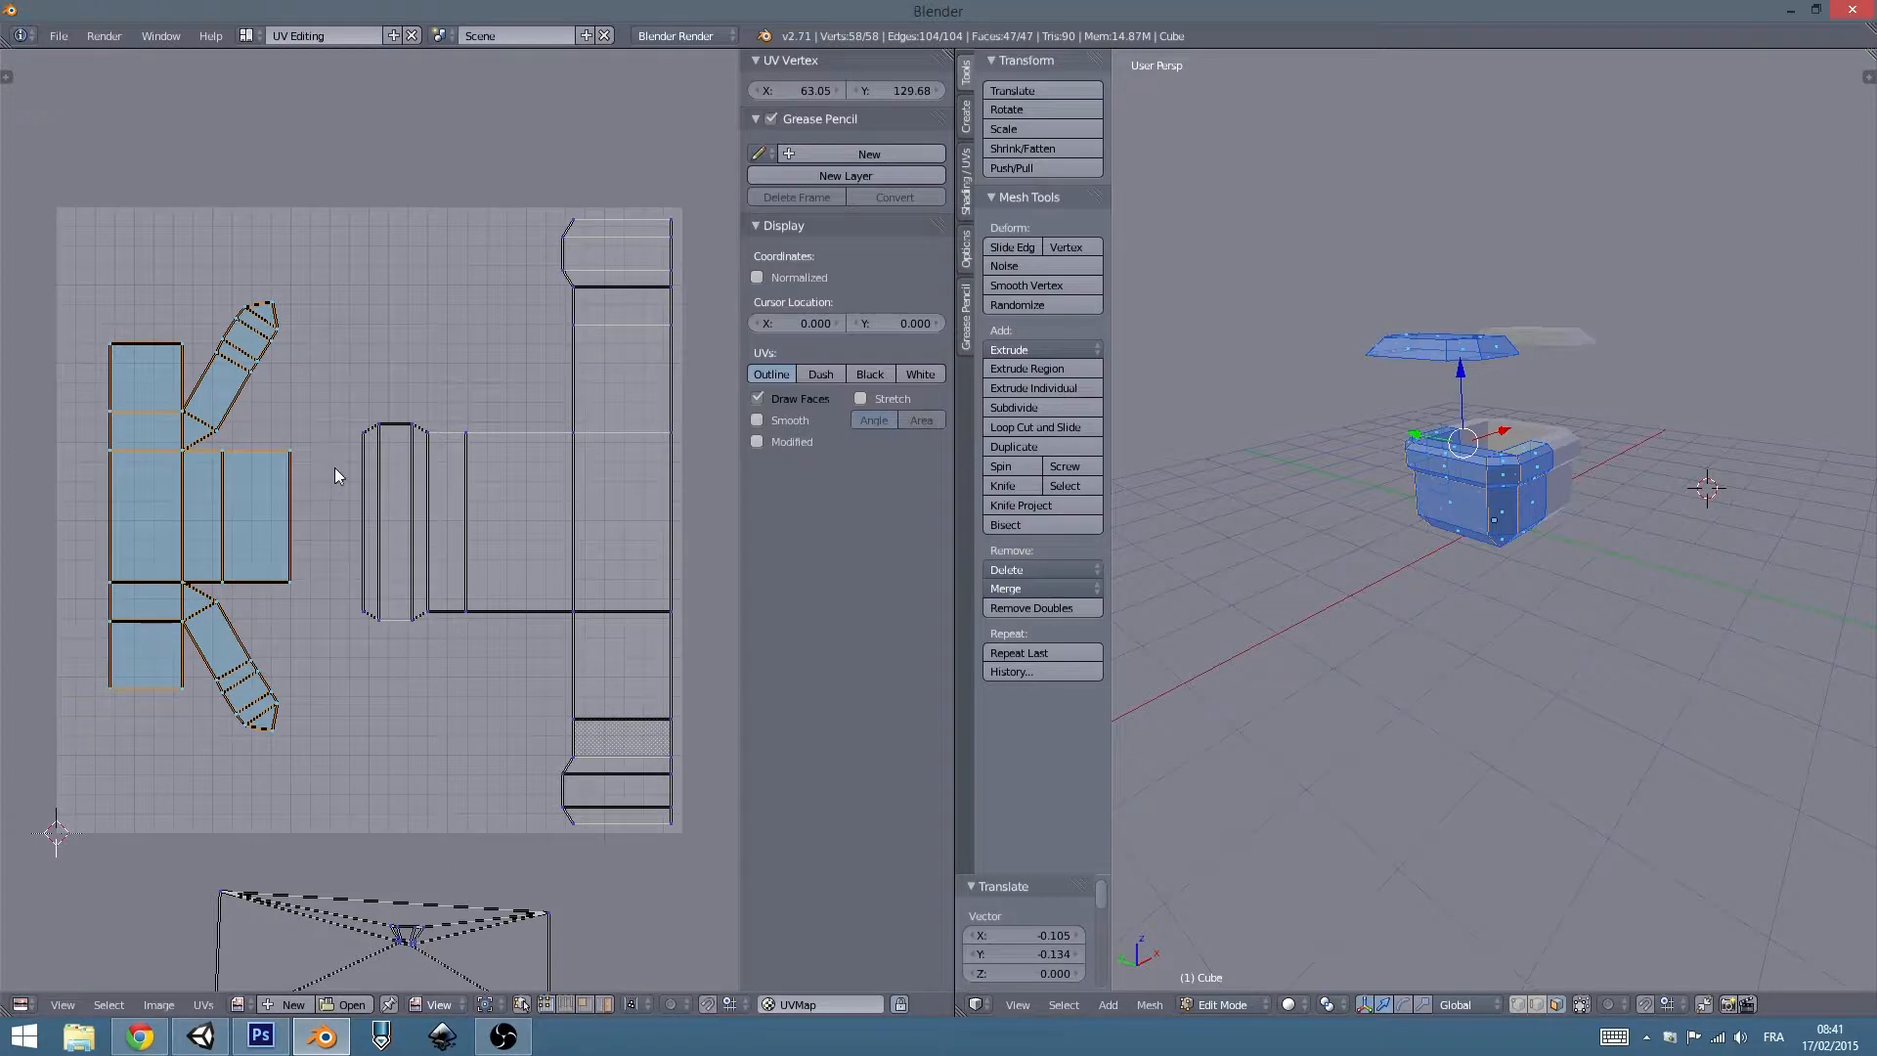
pyautogui.press('s')
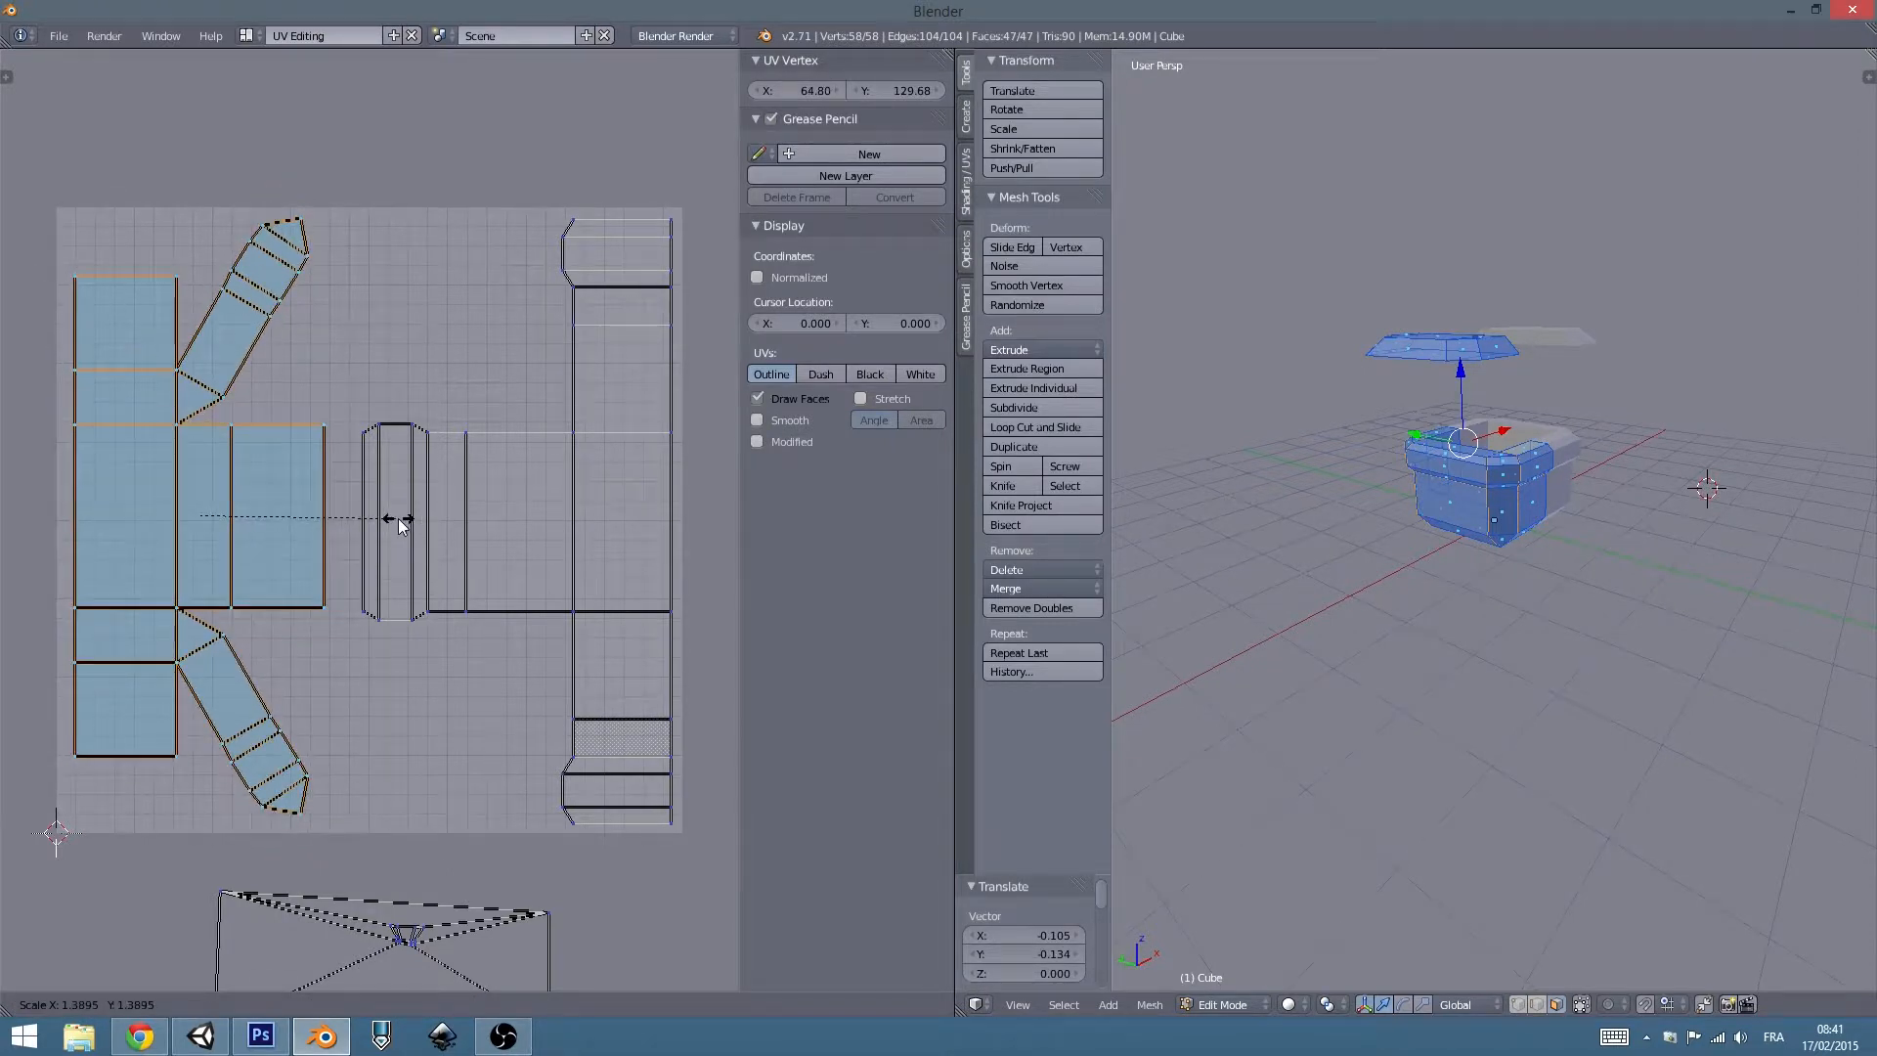
pyautogui.click(399, 516)
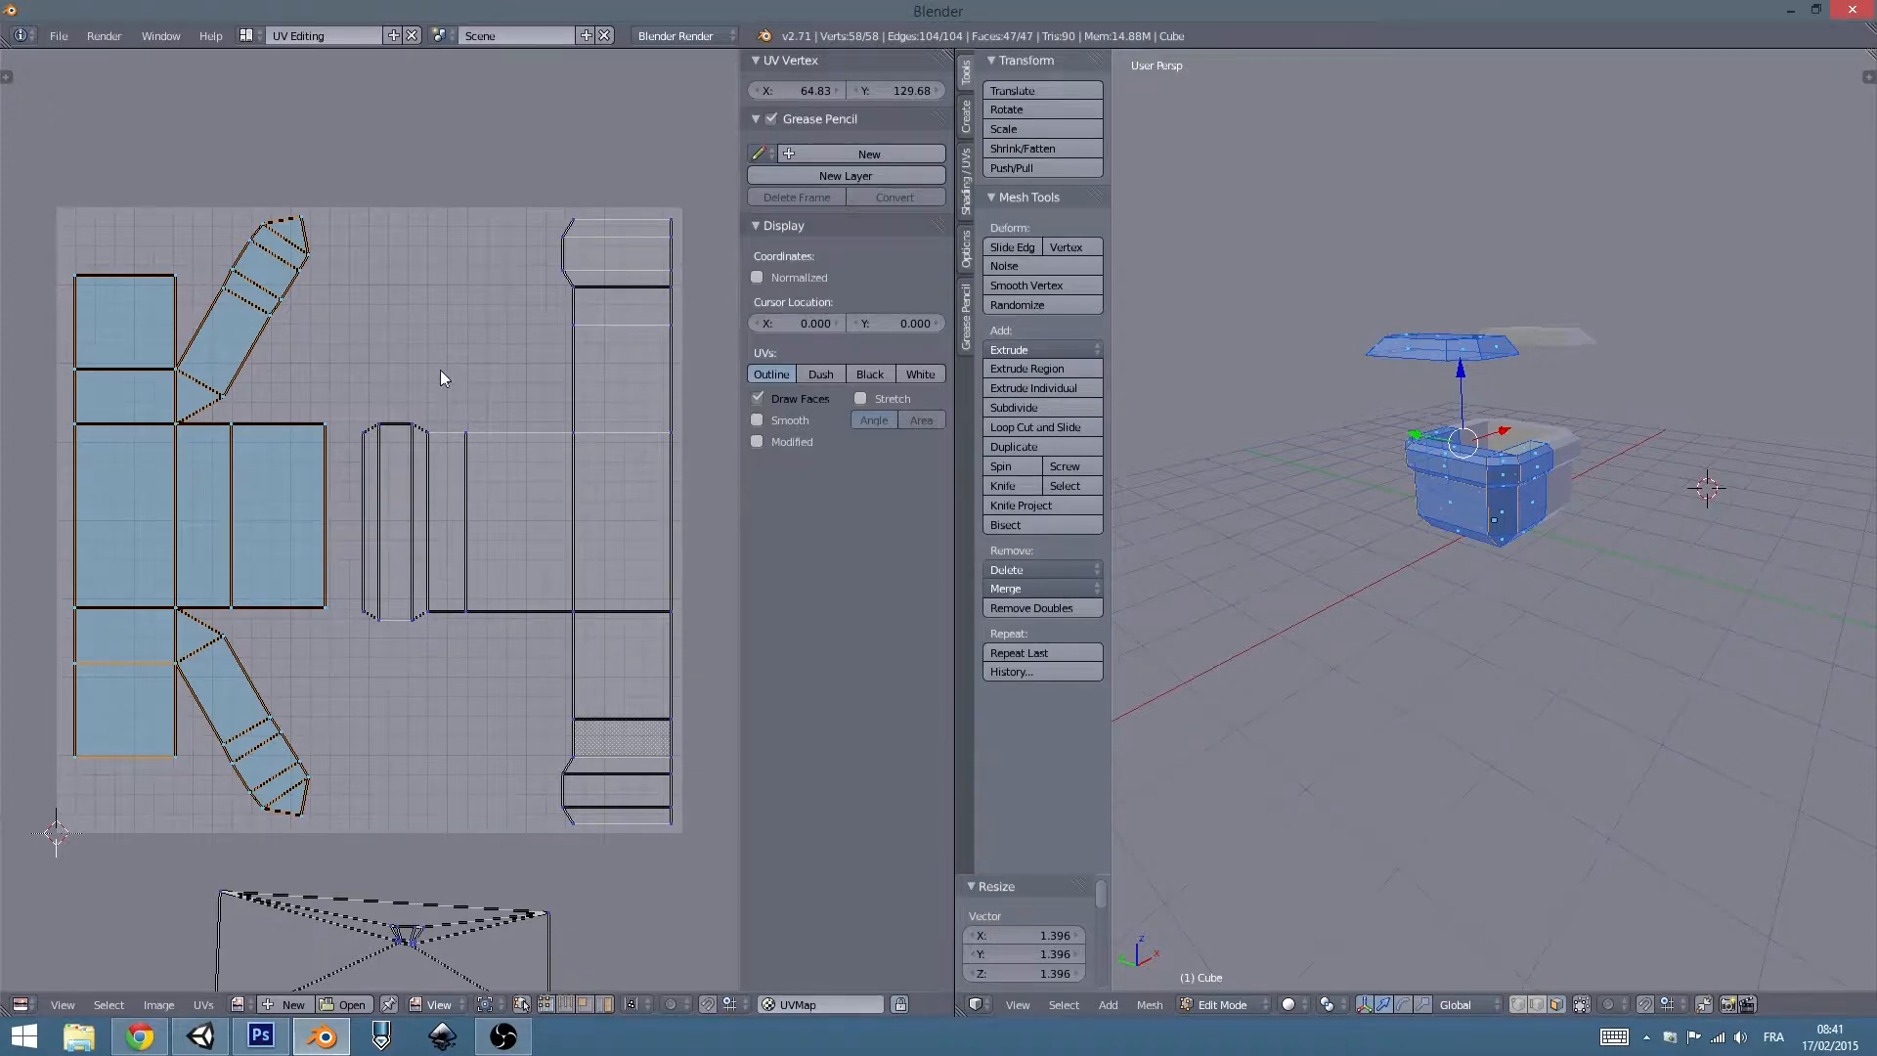
# Select the two islands inside the UV square, leaving out the lid island, and pin their vertices.
pyautogui.press('a')
pyautogui.press('a')
pyautogui.scroll(-3, 437, 390)
pyautogui.press('a')
pyautogui.press('b')
pyautogui.moveTo(164, 271); pyautogui.dragTo(591, 696)
pyautogui.press('p')
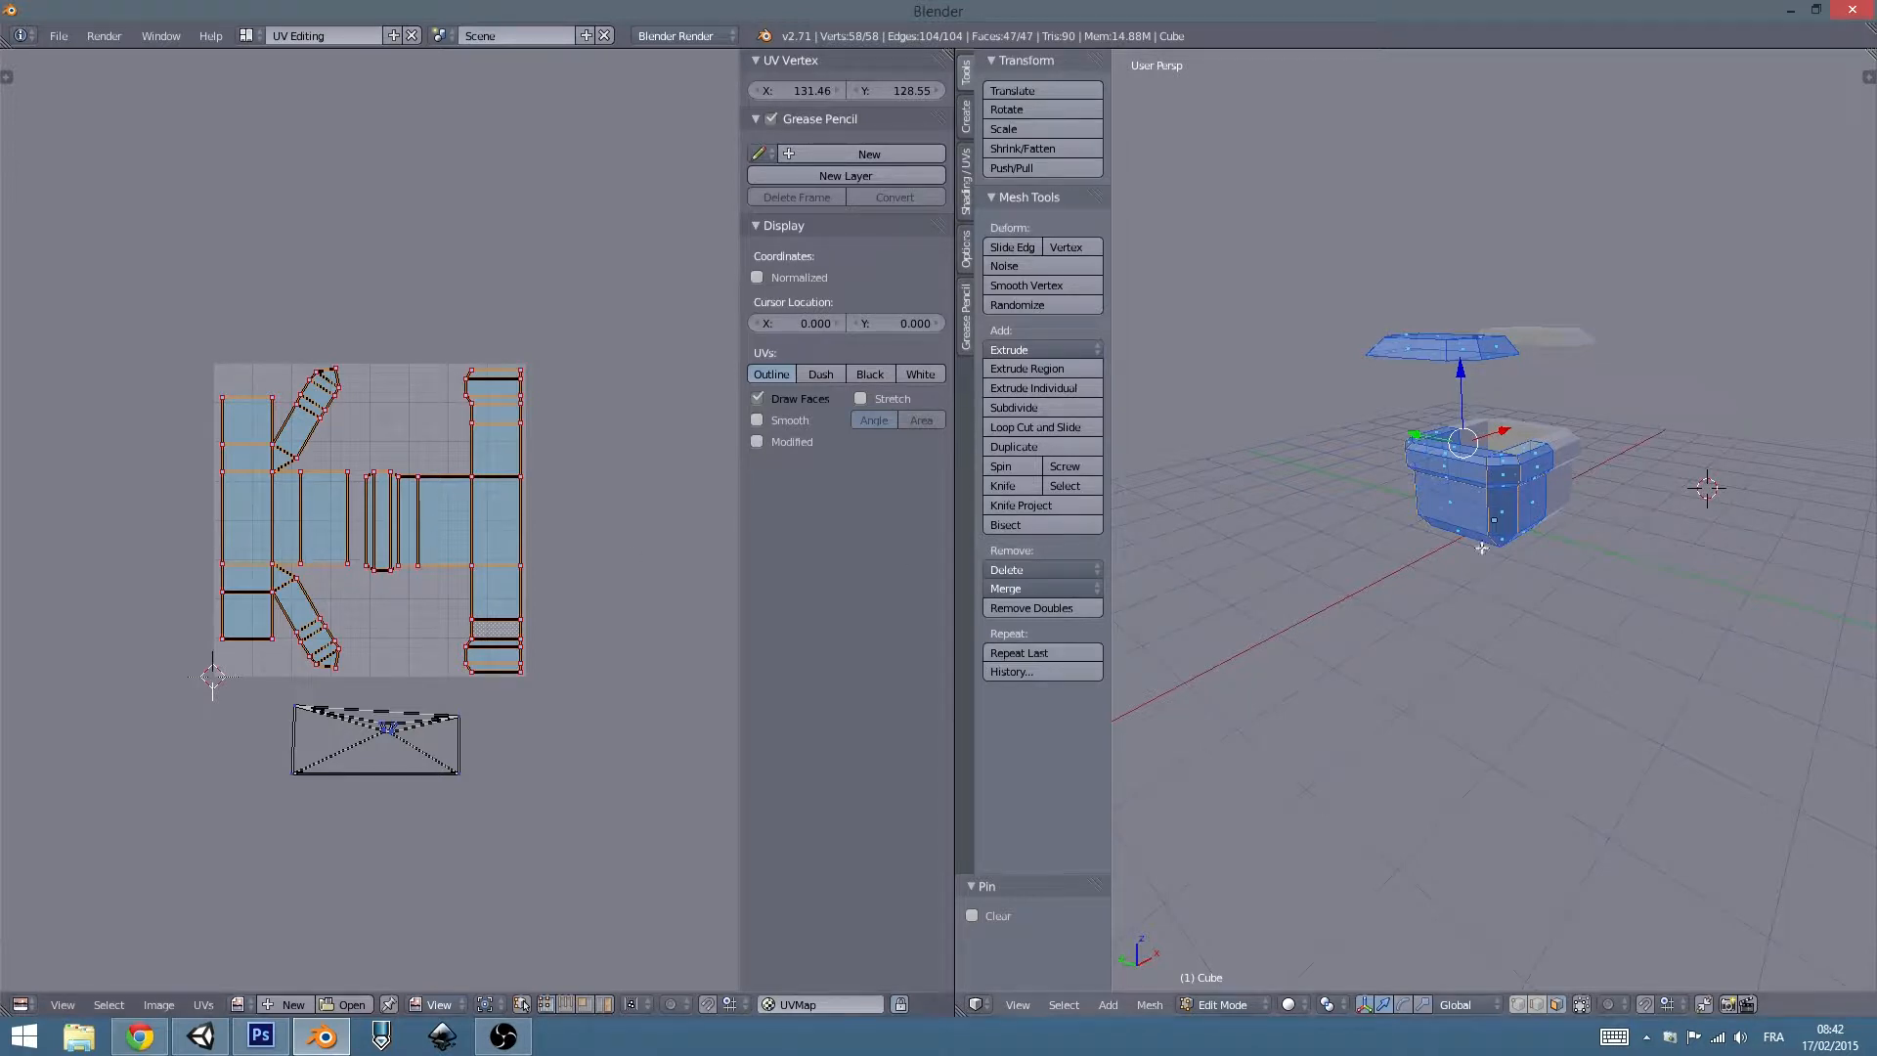
# Switch back to the Default layout and select faces of the lid to examine its shape.
pyautogui.rightClick(1487, 353)
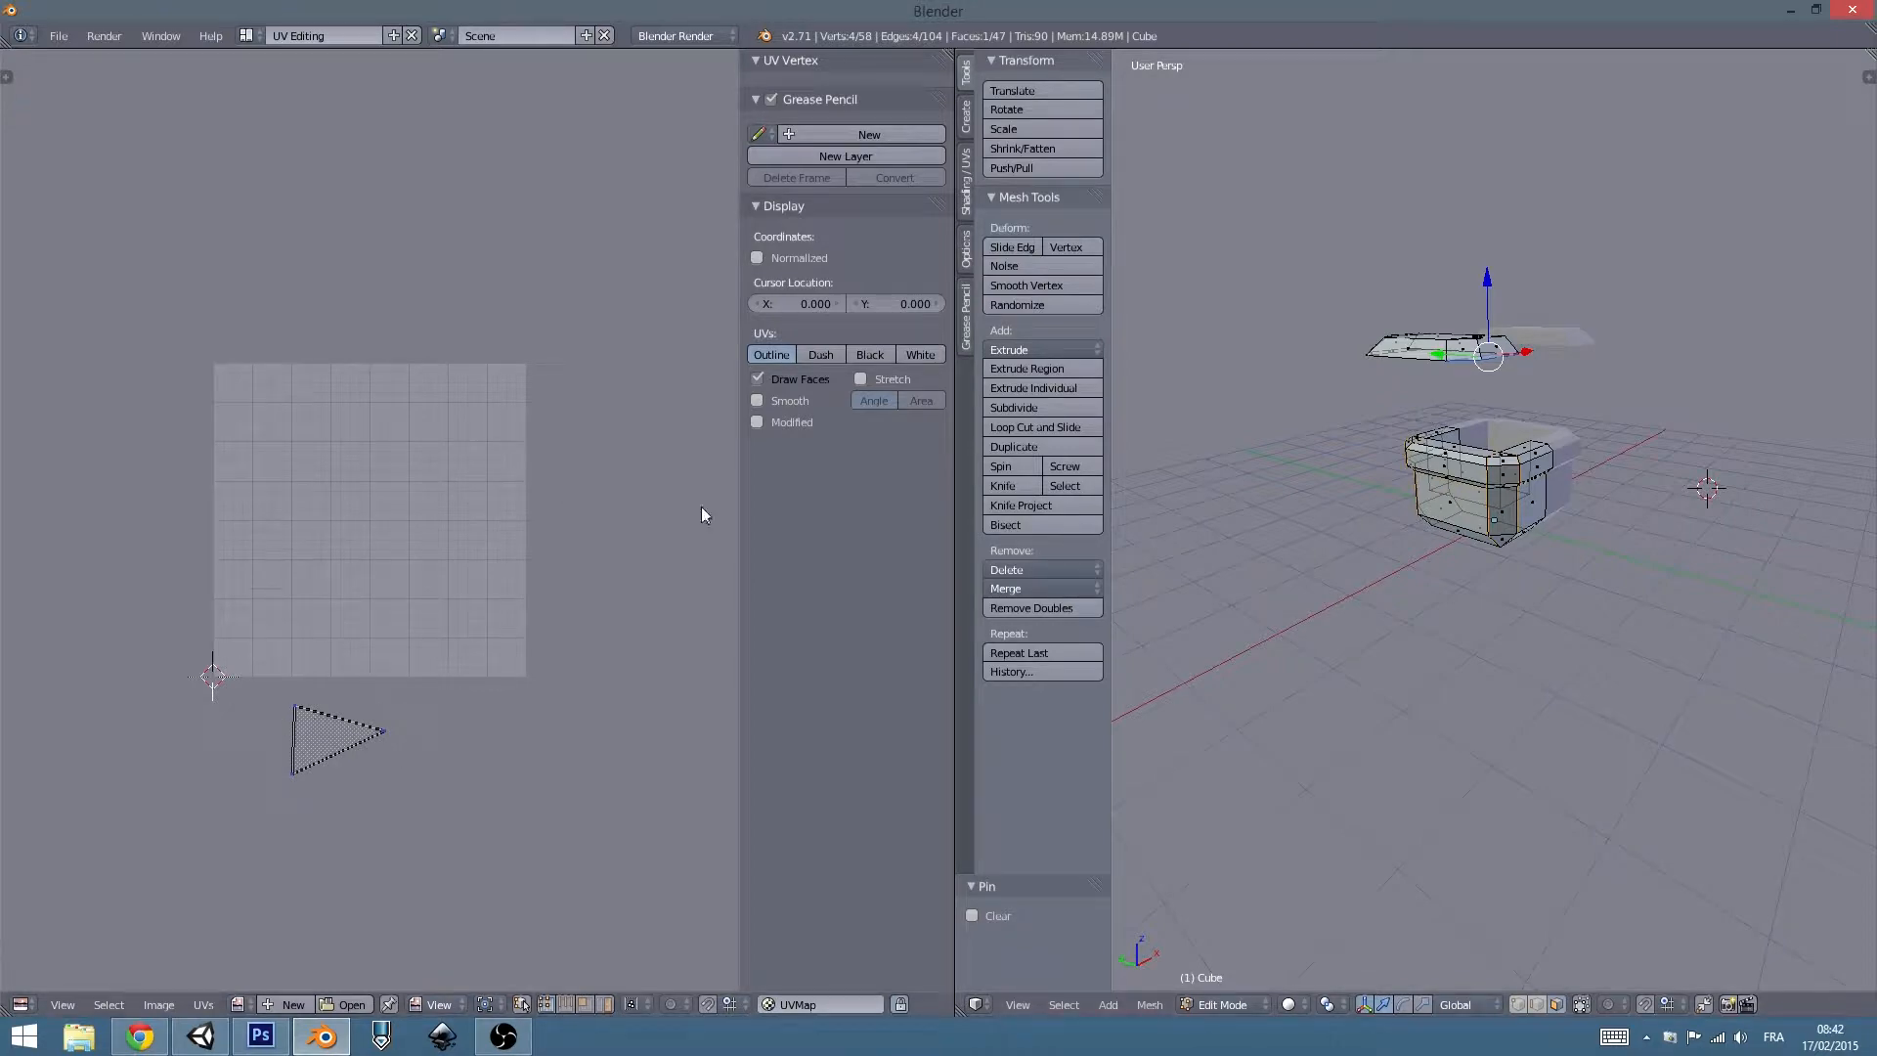
pyautogui.scroll(4, 1537, 387)
pyautogui.click(251, 38)
pyautogui.click(293, 131)
pyautogui.moveTo(786, 205); pyautogui.dragTo(751, 469, button='middle')
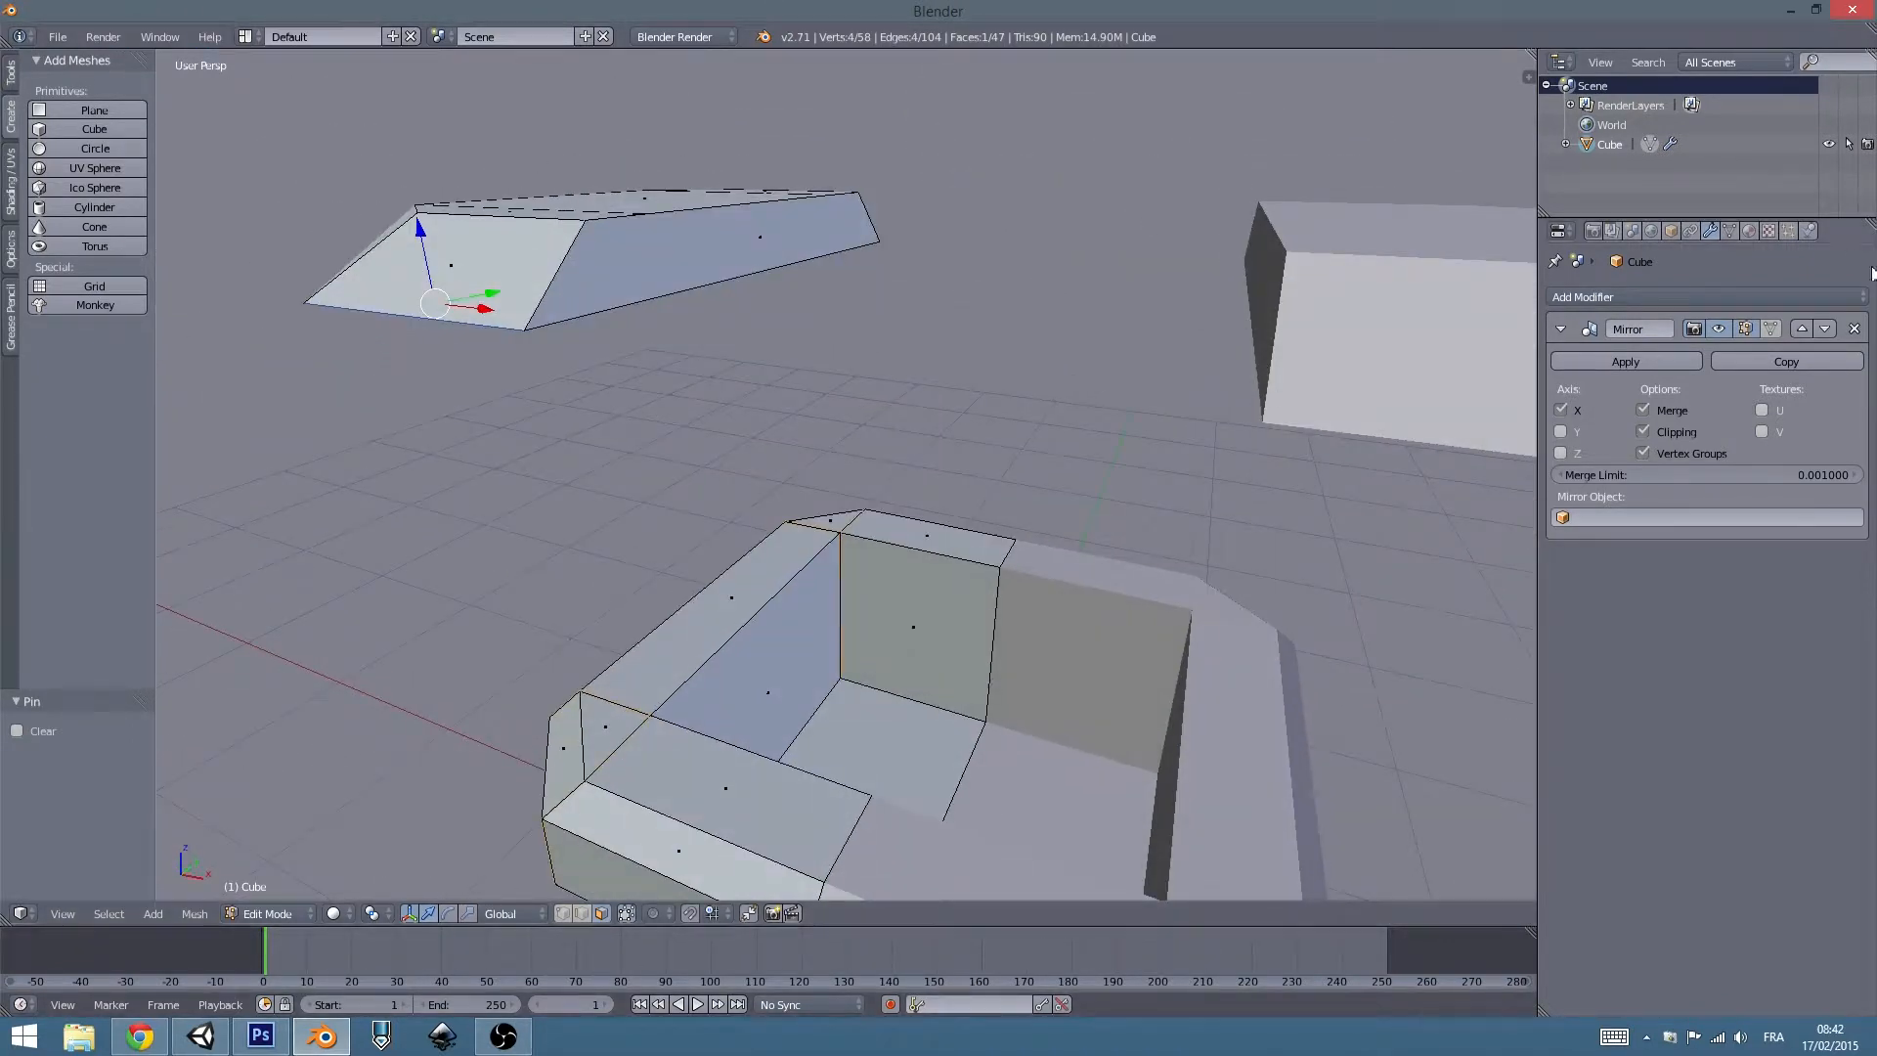
pyautogui.rightClick(634, 277)
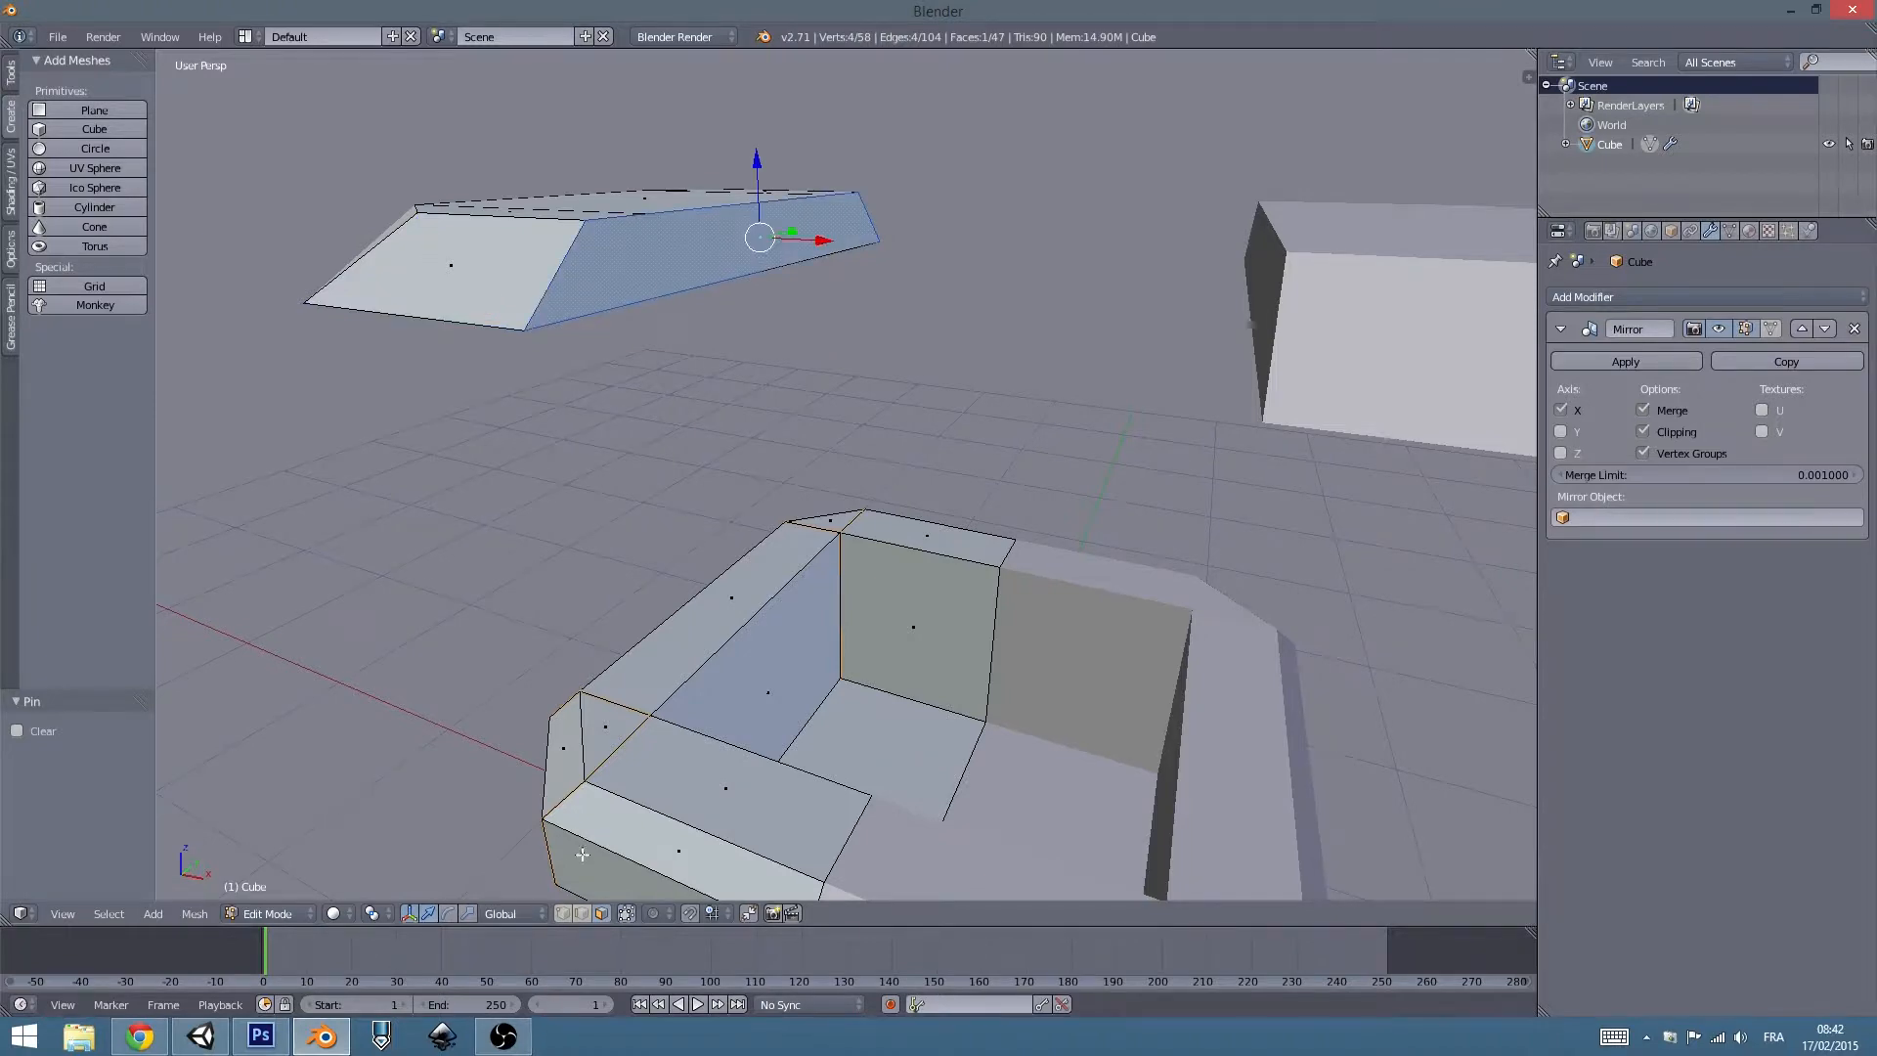
pyautogui.moveTo(607, 244); pyautogui.dragTo(785, 567, button='middle')
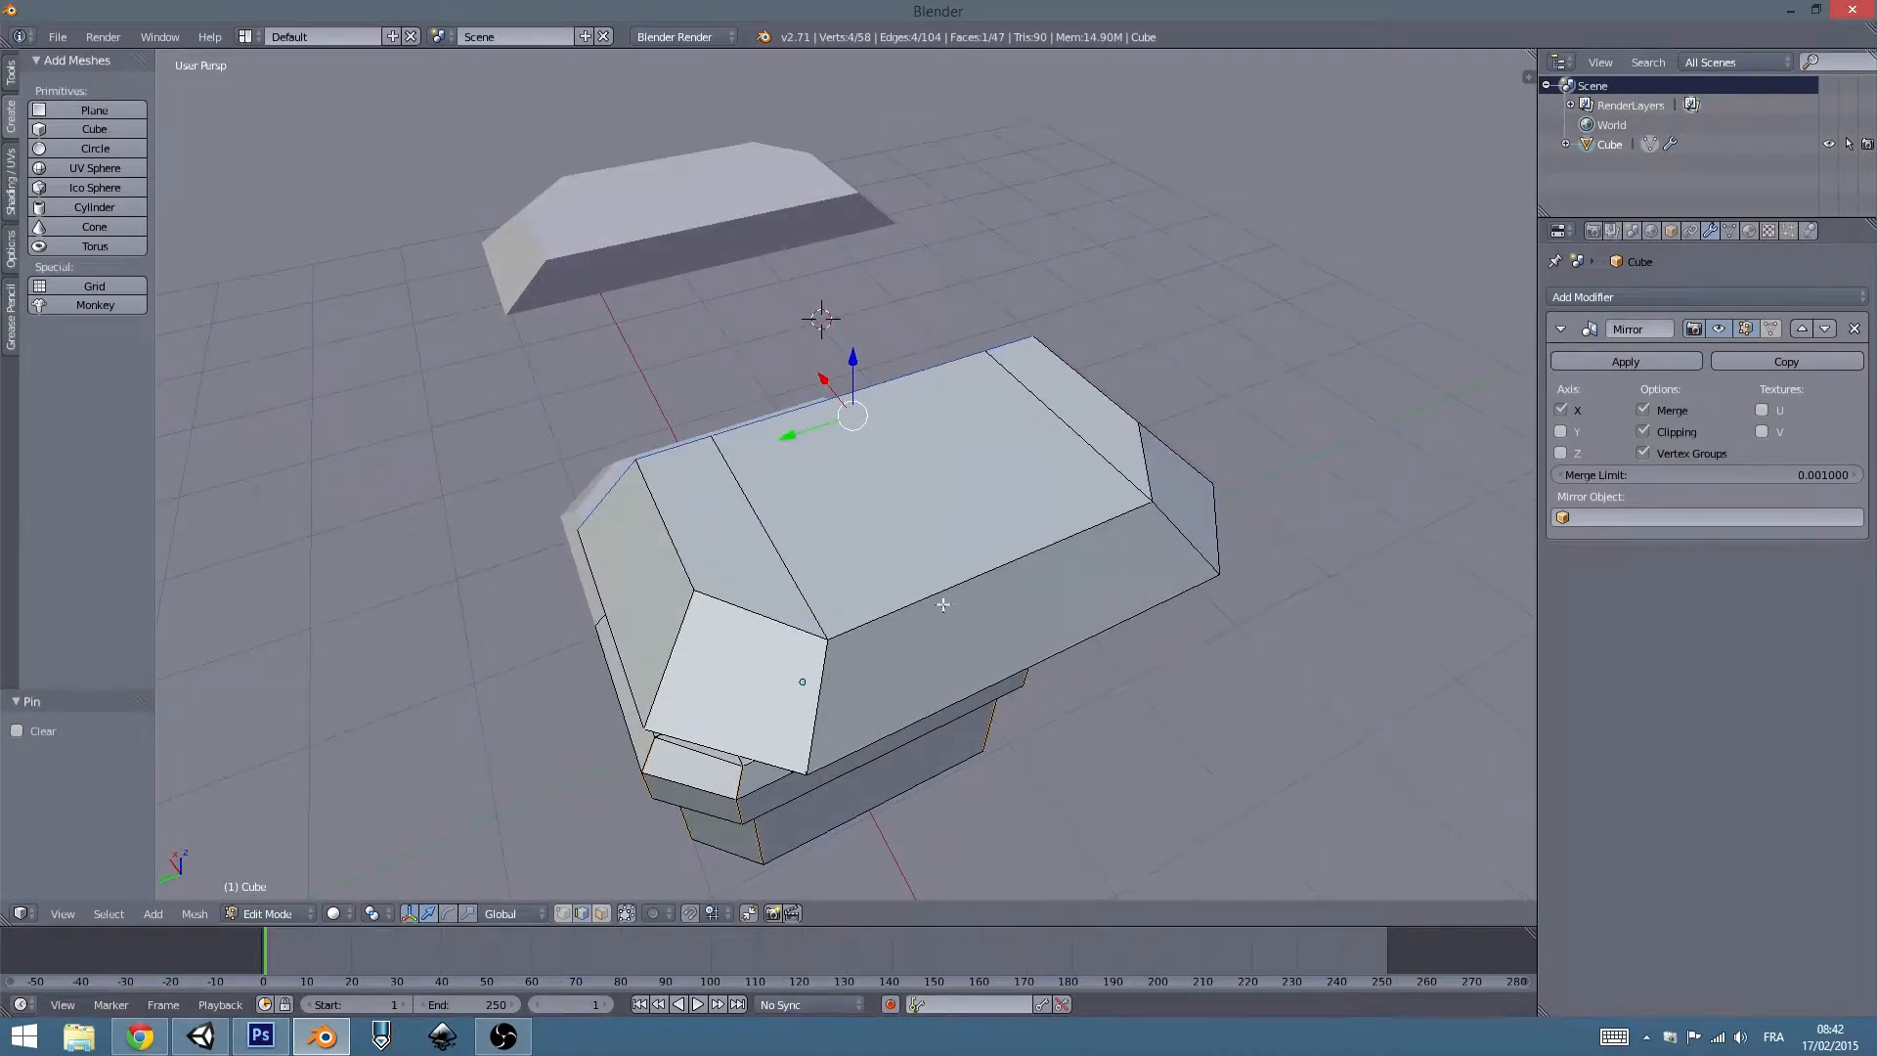
# Select the edges outlining the lid's upper face.
pyautogui.rightClick(643, 491)
pyautogui.keyDown('shift'); pyautogui.rightClick(753, 621); pyautogui.keyUp('shift')
pyautogui.keyDown('shift'); pyautogui.rightClick(1055, 543); pyautogui.keyUp('shift')
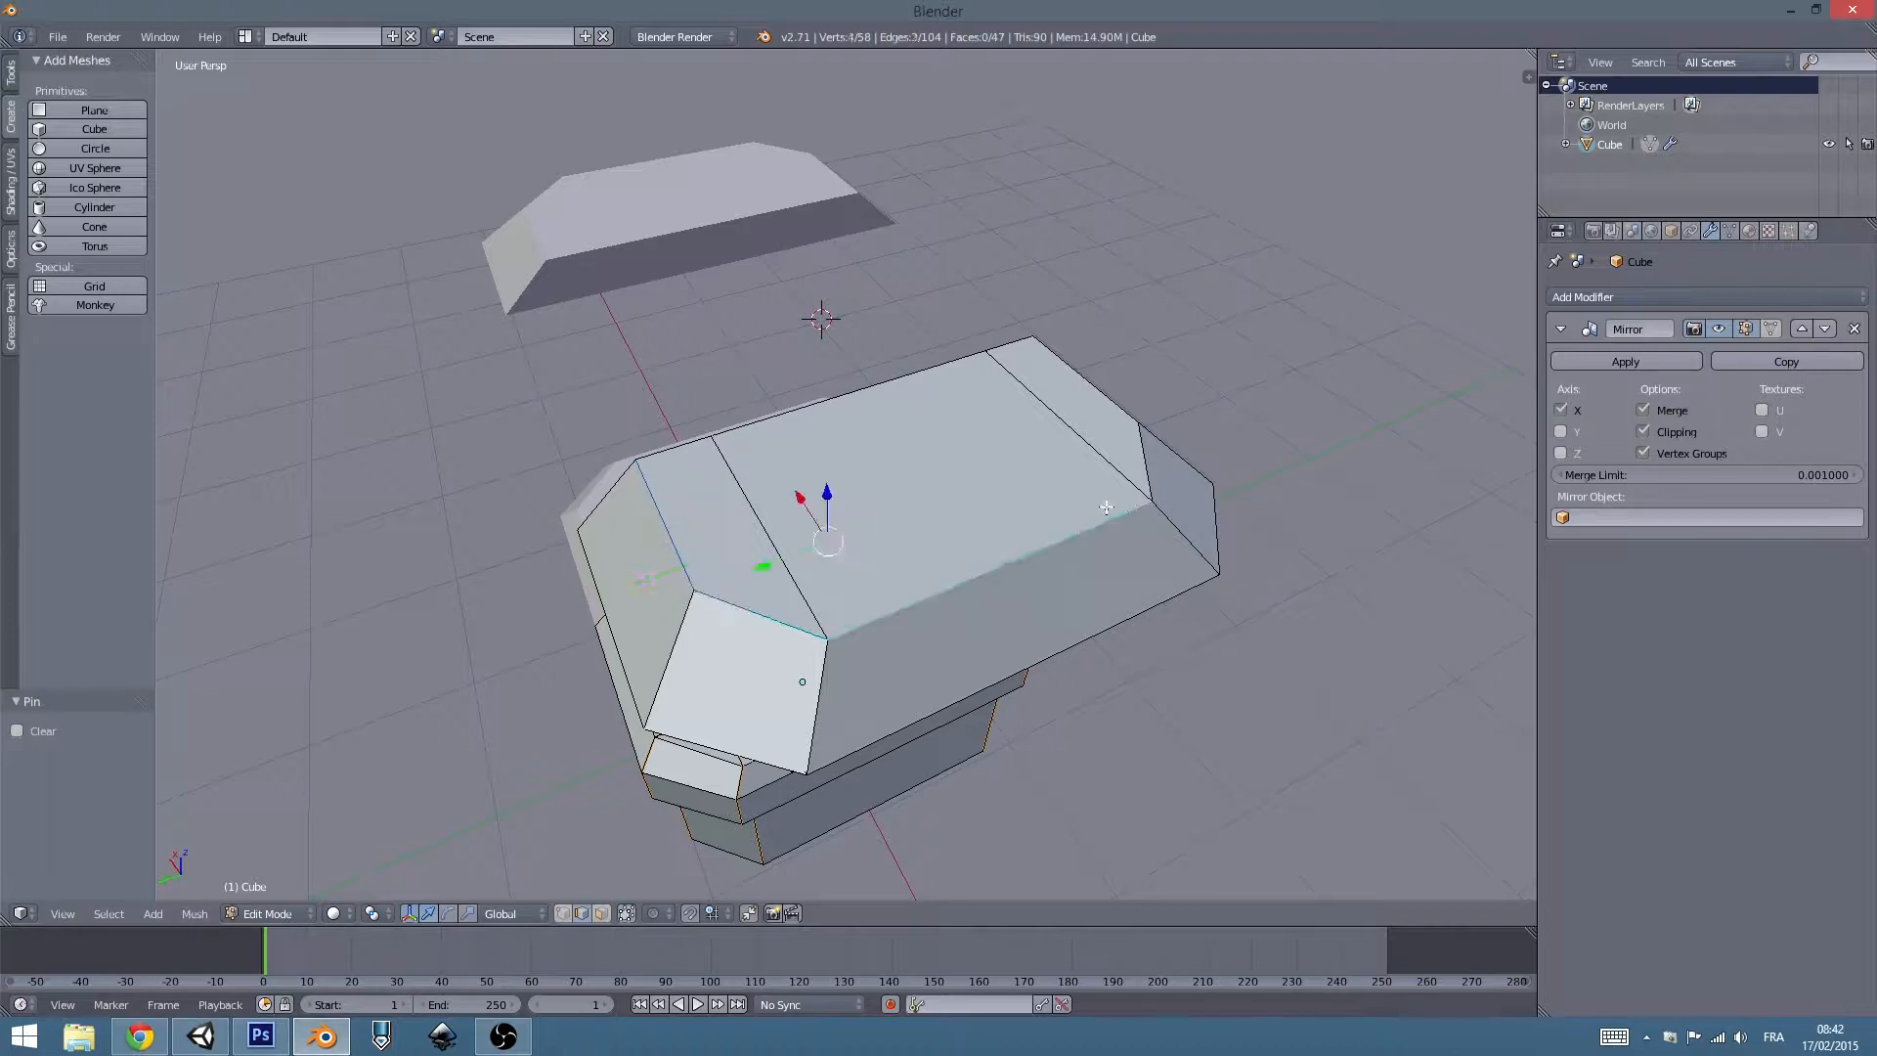
pyautogui.keyDown('shift'); pyautogui.rightClick(1144, 454); pyautogui.keyUp('shift')
pyautogui.keyDown('shift'); pyautogui.rightClick(1116, 406); pyautogui.keyUp('shift')
# Try to raise the two edges crossing the lid's top along the Z axis.
pyautogui.moveTo(683, 567); pyautogui.dragTo(1023, 484, button='middle')
pyautogui.rightClick(1023, 484)
pyautogui.keyDown('shift'); pyautogui.rightClick(1052, 313); pyautogui.keyUp('shift')
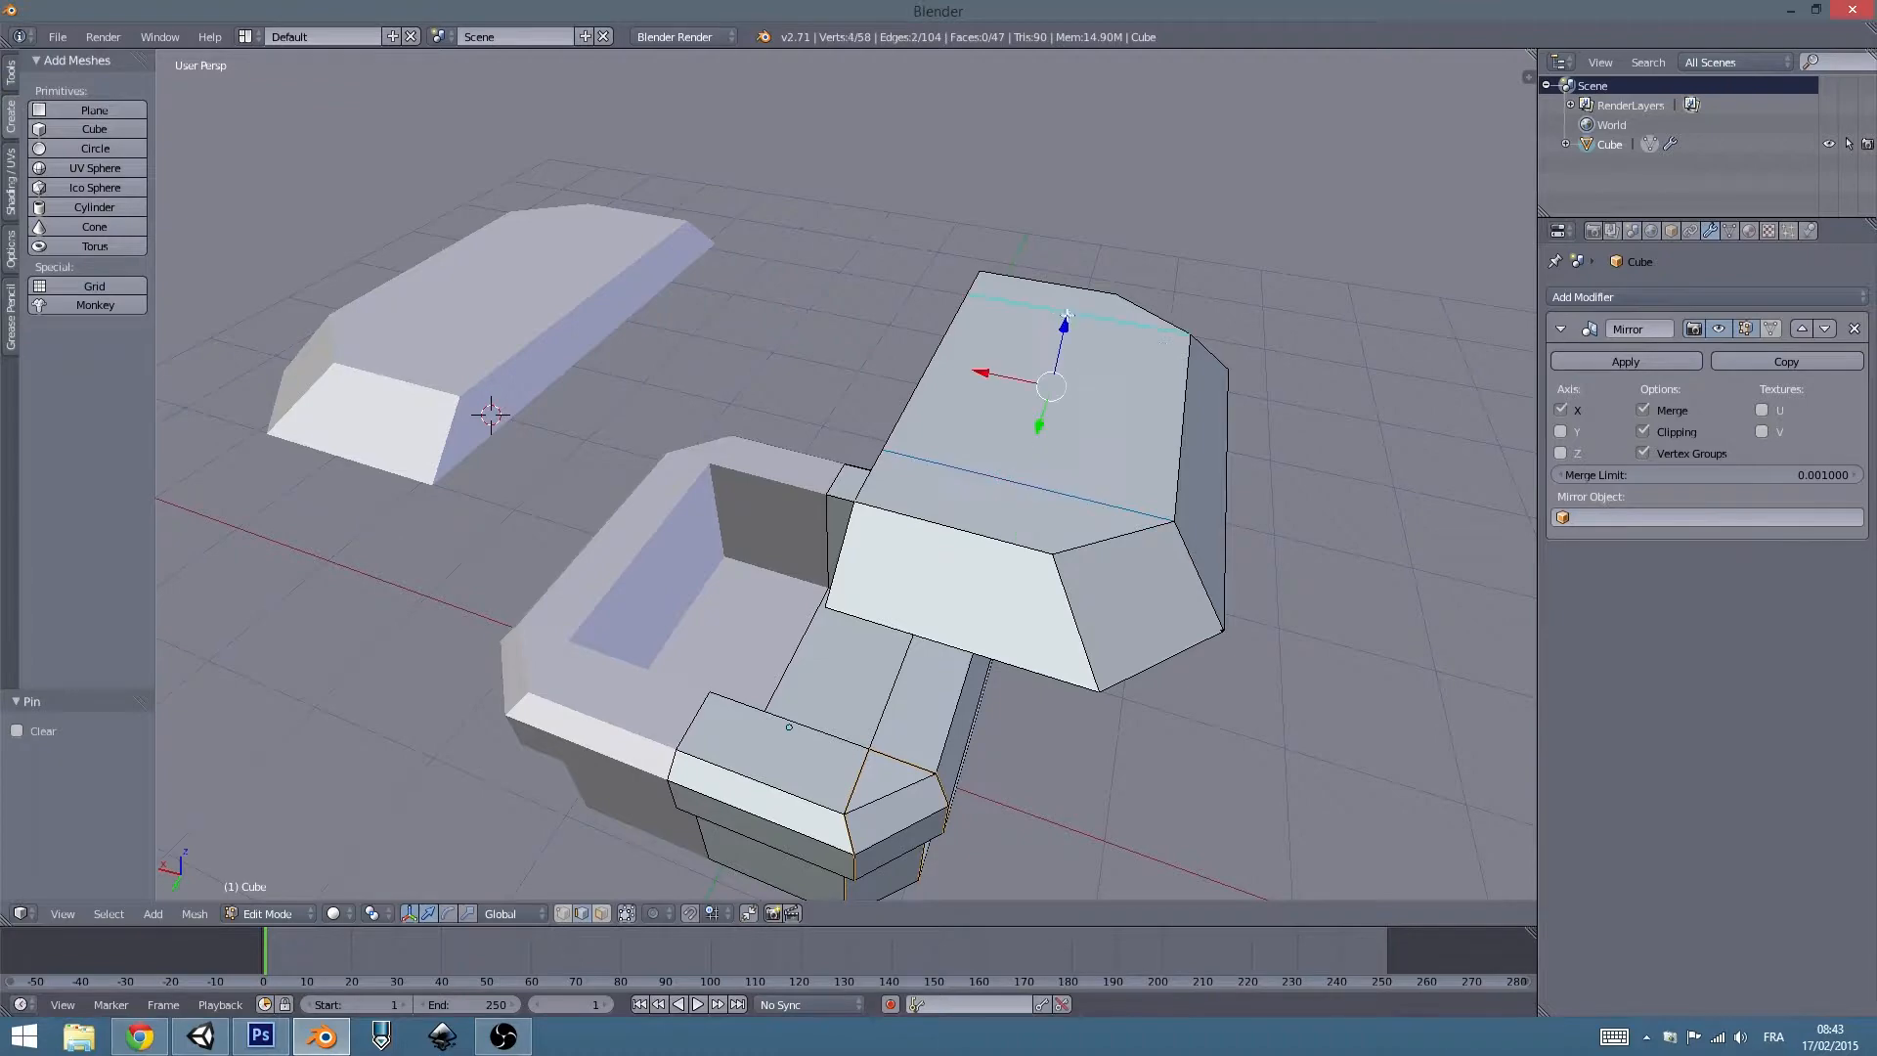
pyautogui.press('g')
pyautogui.press('z')
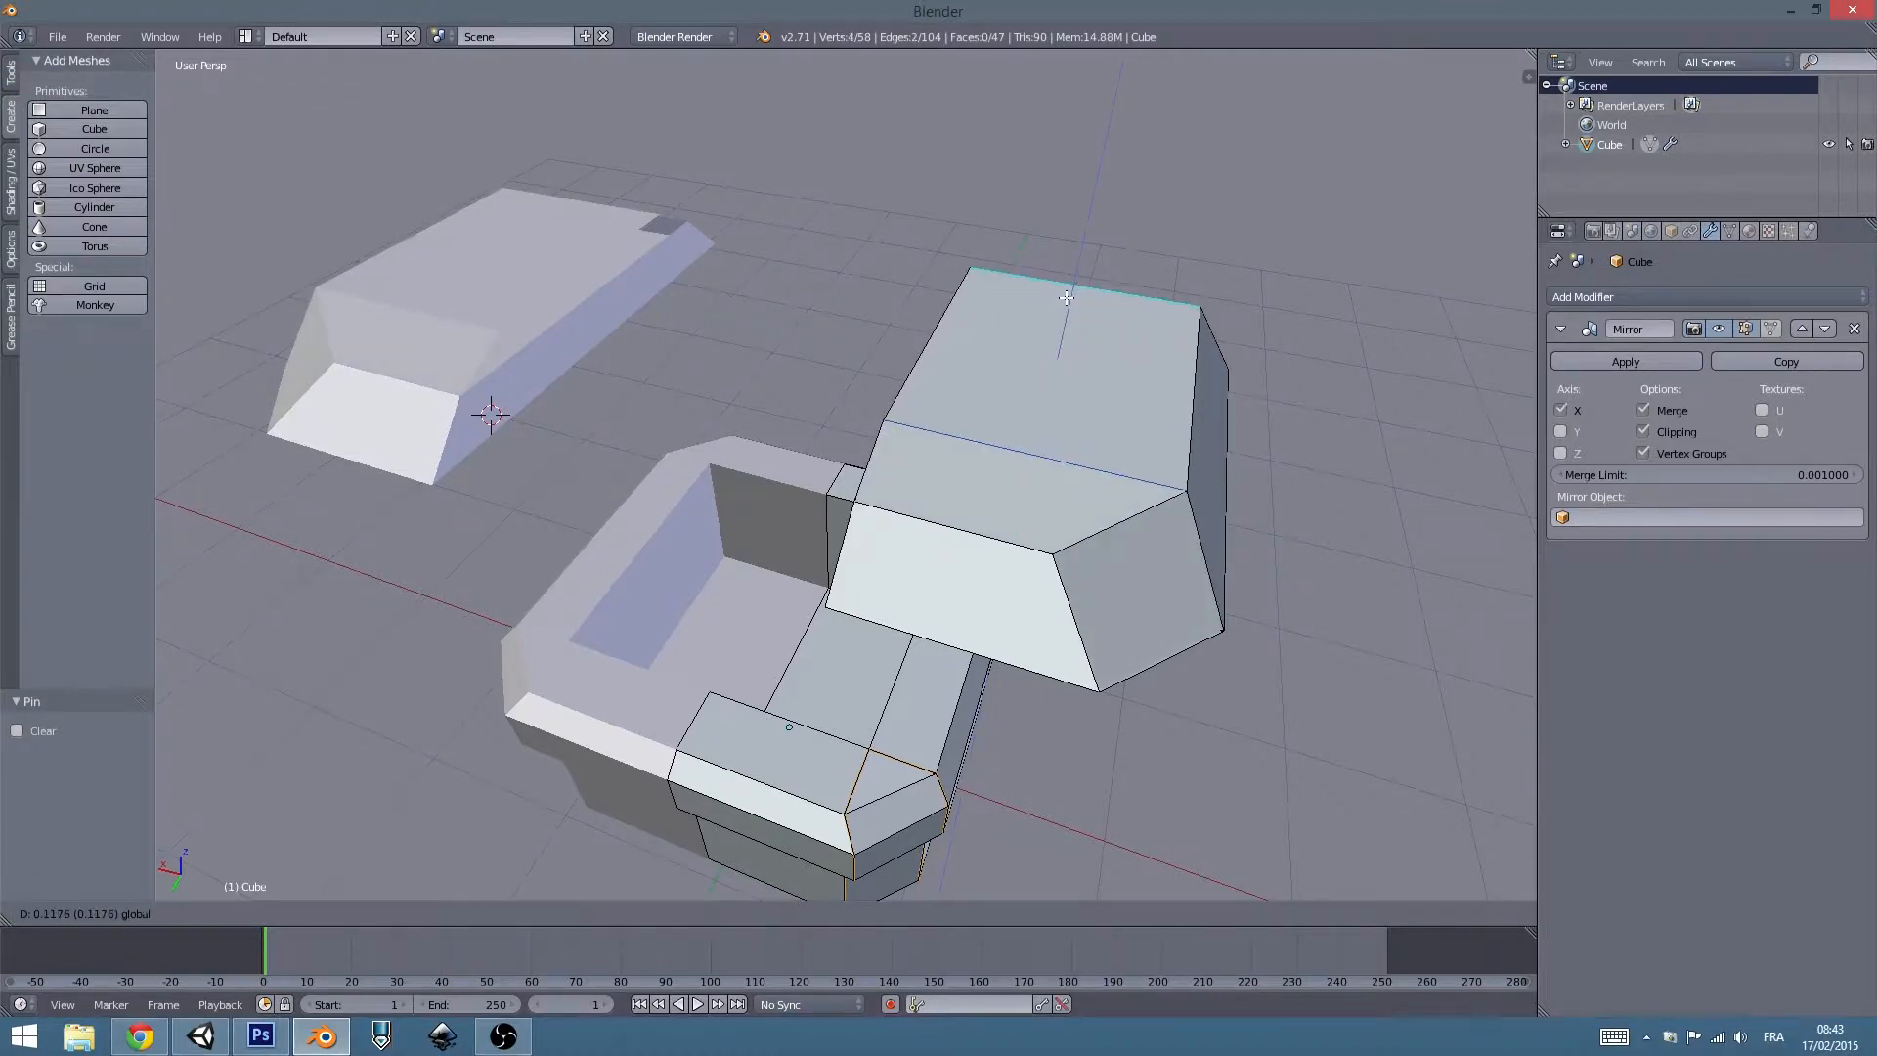
pyautogui.click(1065, 297)
pyautogui.moveTo(1066, 297); pyautogui.dragTo(985, 541, button='middle')
pyautogui.rightClick(1041, 470)
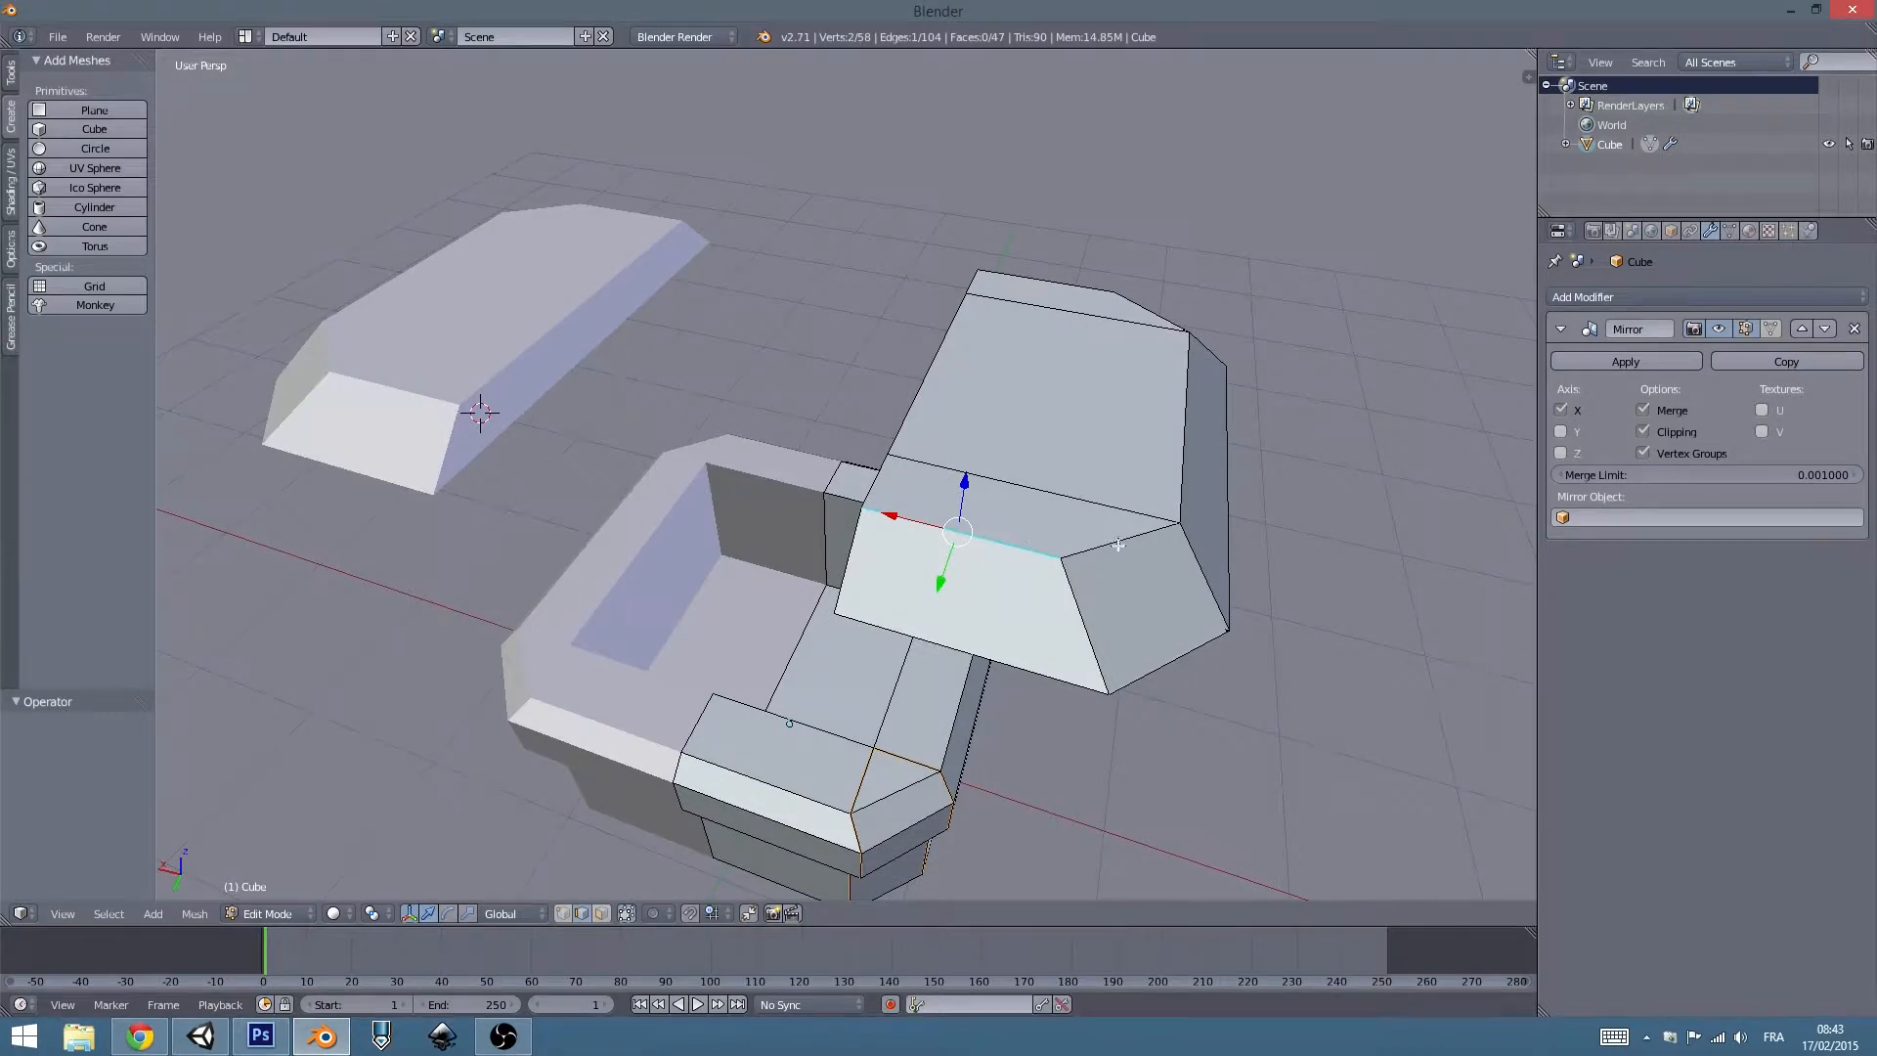
pyautogui.keyDown('shift'); pyautogui.rightClick(1180, 448); pyautogui.keyUp('shift')
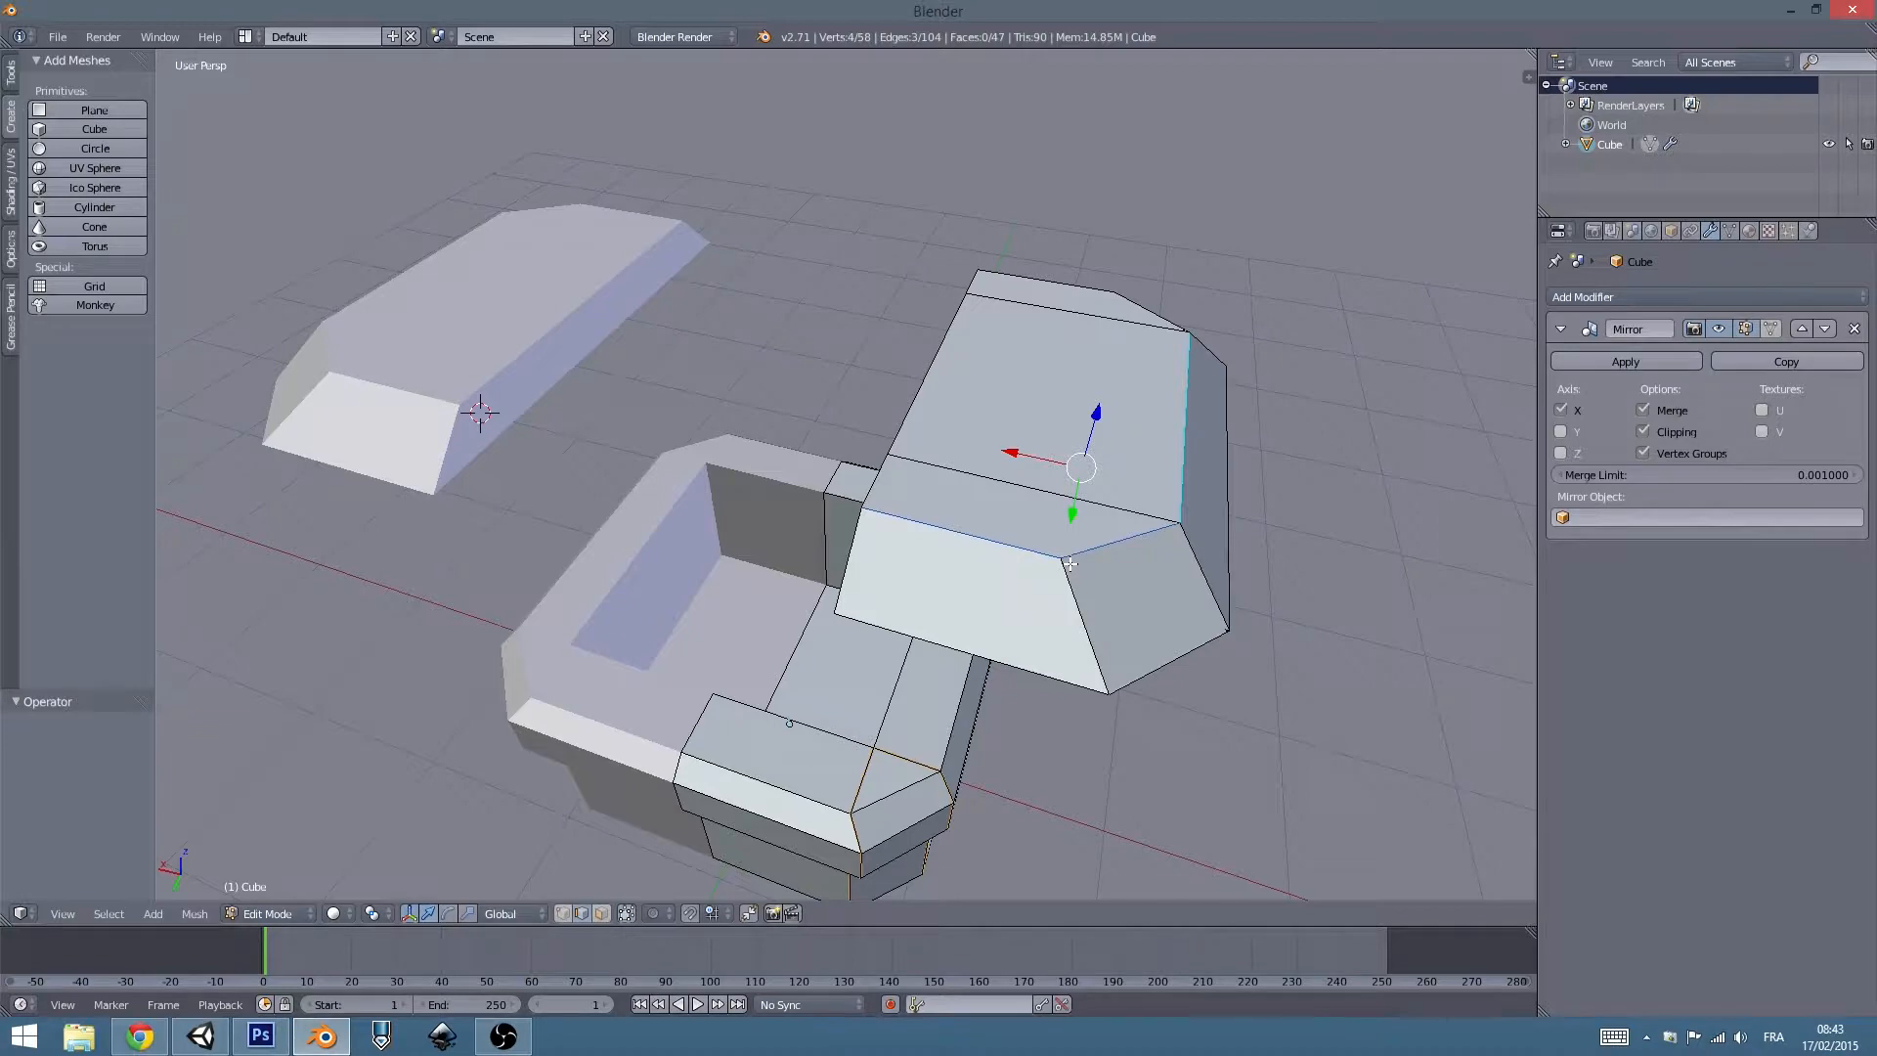
pyautogui.moveTo(1007, 626); pyautogui.dragTo(963, 614, button='middle')
# Select the lid's sloped corner edges together with its lower outline edges and mark them as seams.
pyautogui.rightClick(931, 616)
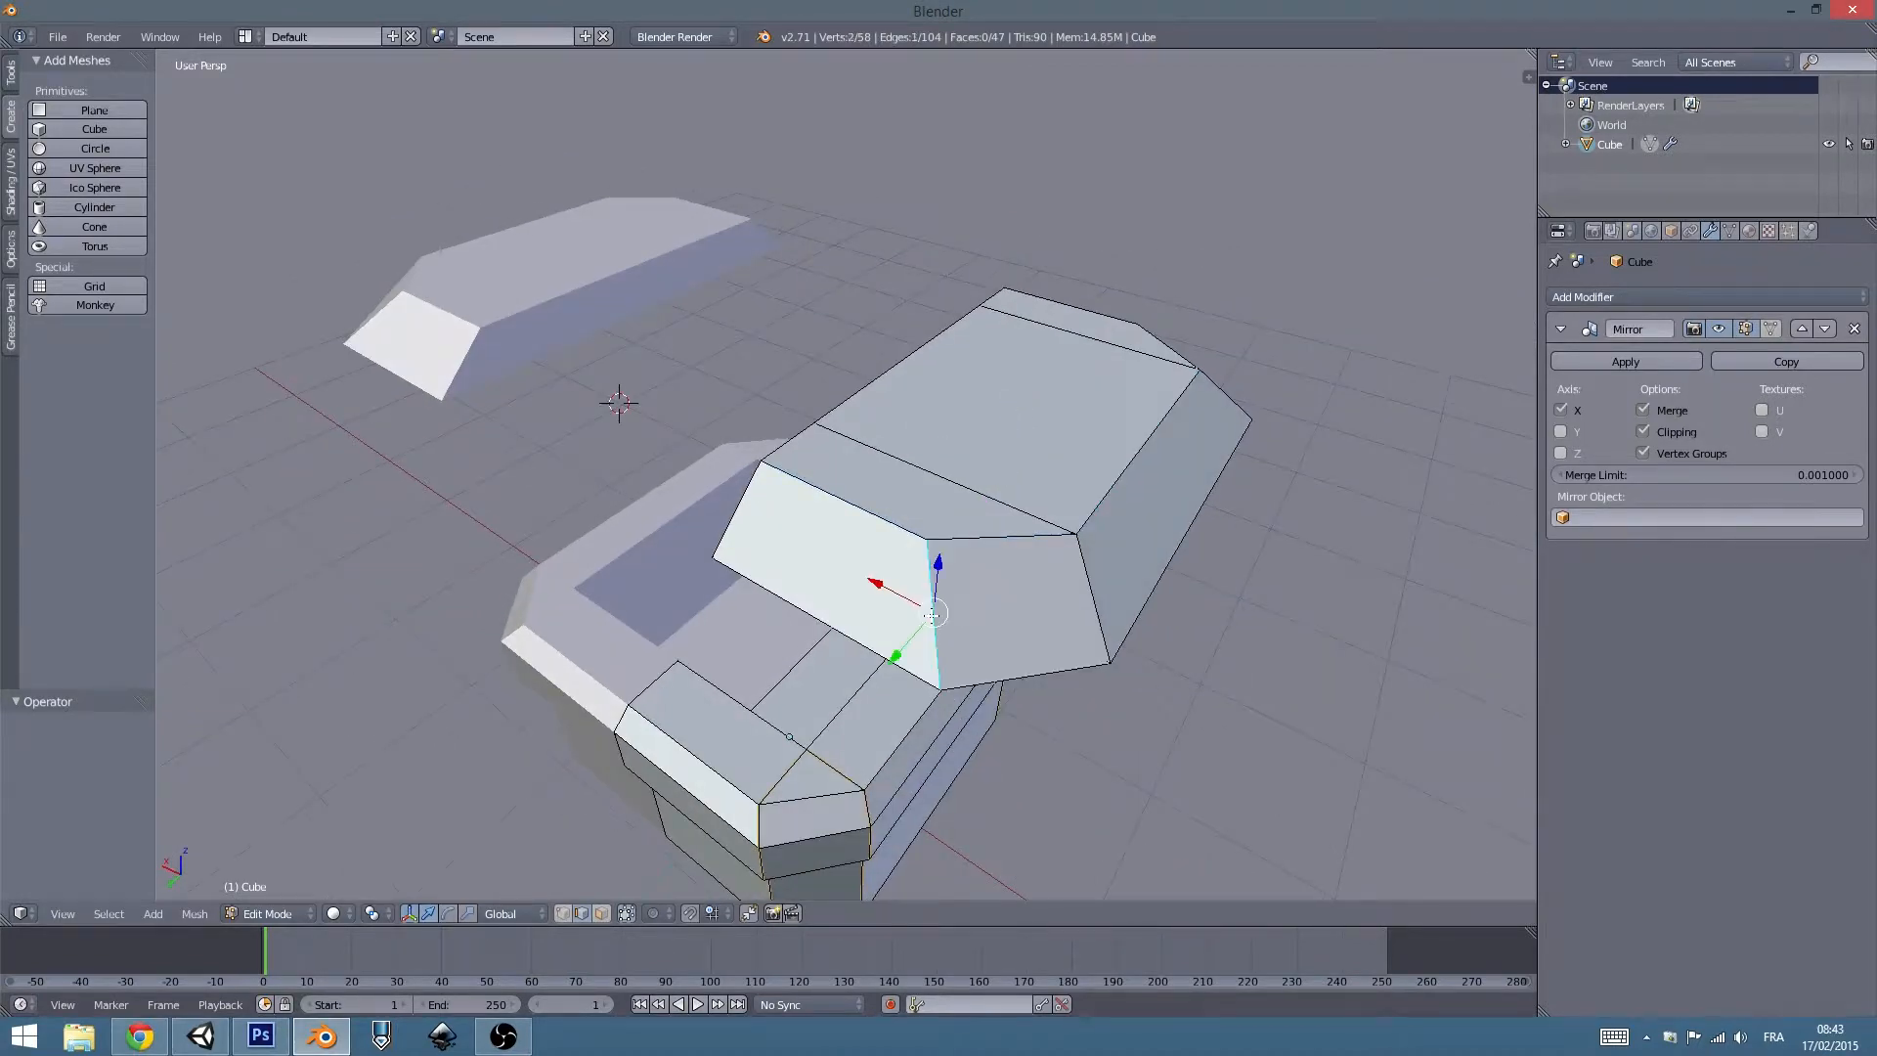
pyautogui.keyDown('shift'); pyautogui.rightClick(1087, 600); pyautogui.keyUp('shift')
pyautogui.moveTo(1087, 600); pyautogui.dragTo(1034, 575, button='middle')
pyautogui.keyDown('shift'); pyautogui.rightClick(1034, 575); pyautogui.keyUp('shift')
pyautogui.keyDown('shift'); pyautogui.rightClick(821, 628); pyautogui.keyUp('shift')
pyautogui.moveTo(821, 627); pyautogui.dragTo(827, 545, button='middle')
pyautogui.keyDown('shift'); pyautogui.rightClick(738, 305); pyautogui.keyUp('shift')
pyautogui.keyDown('shift'); pyautogui.rightClick(860, 292); pyautogui.keyUp('shift')
pyautogui.keyDown('shift'); pyautogui.rightClick(1059, 302); pyautogui.keyUp('shift')
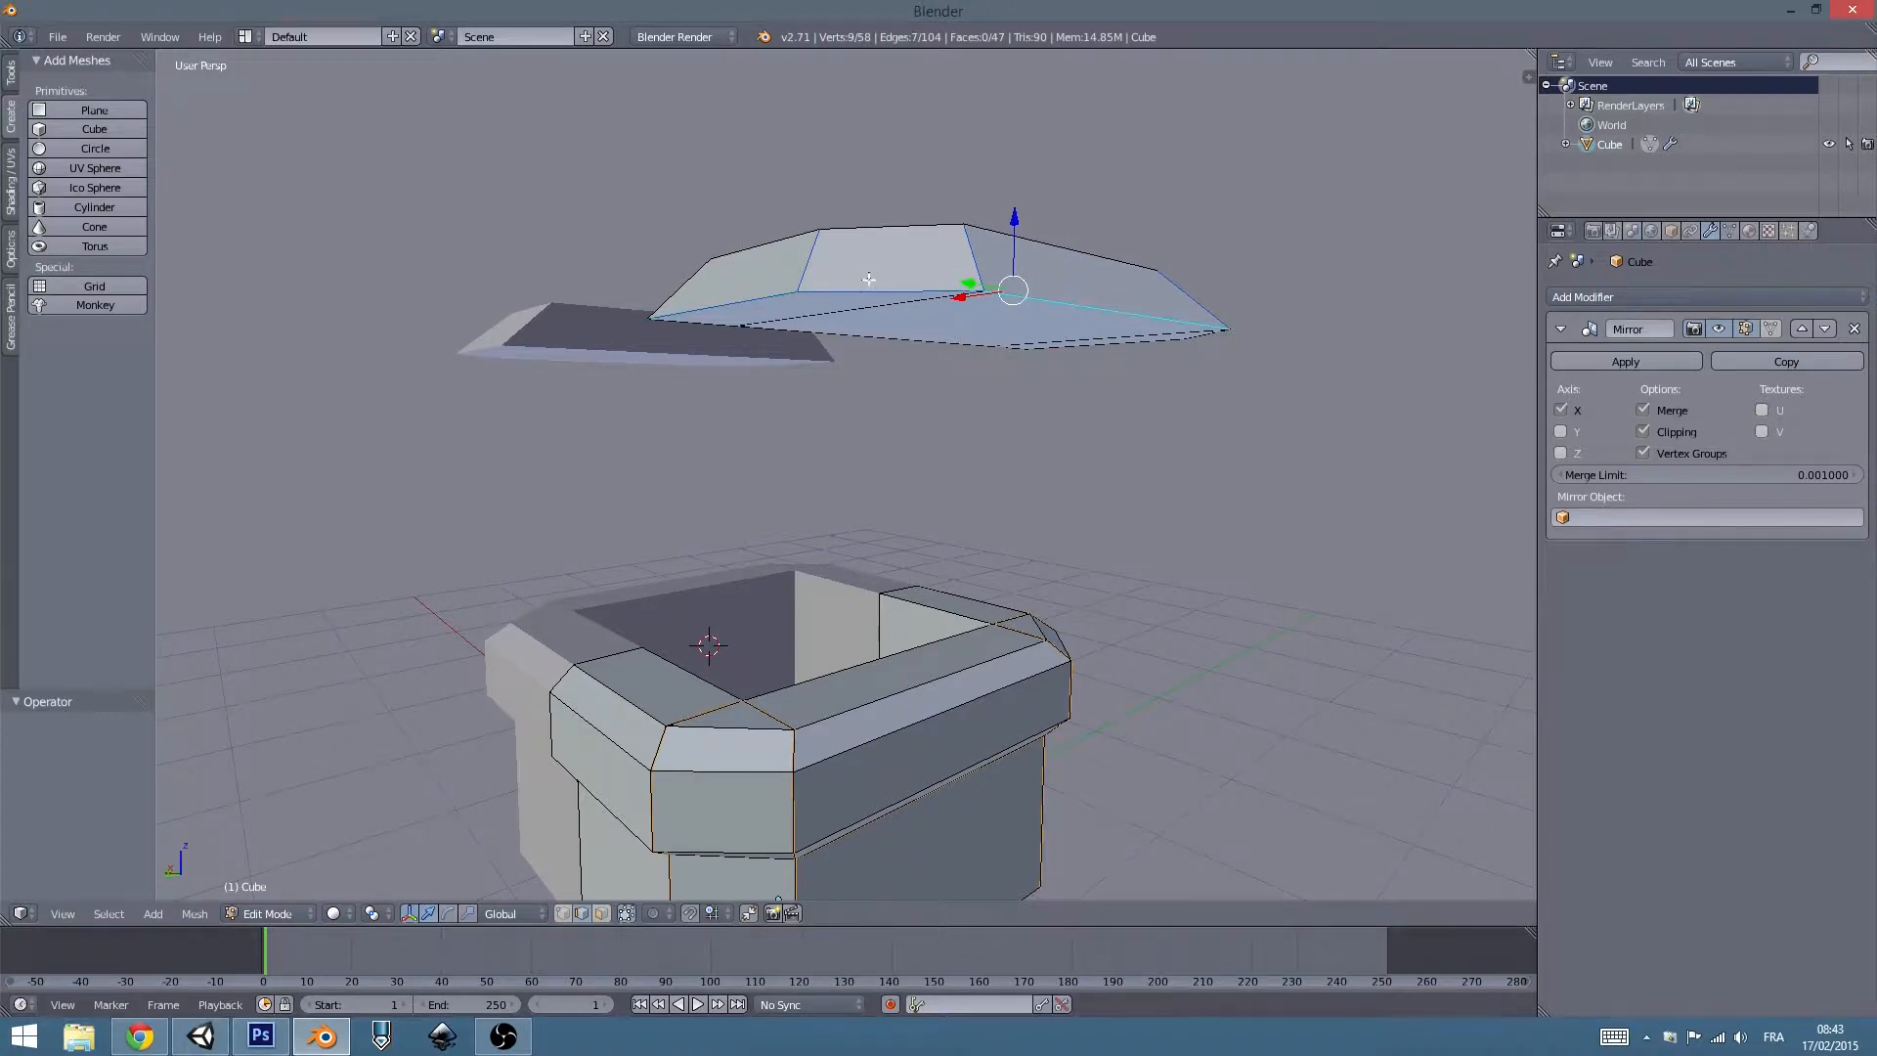
pyautogui.moveTo(1137, 333); pyautogui.dragTo(1142, 442, button='middle')
pyautogui.keyDown('shift'); pyautogui.rightClick(894, 352); pyautogui.keyUp('shift')
pyautogui.keyDown('shift'); pyautogui.rightClick(973, 345); pyautogui.keyUp('shift')
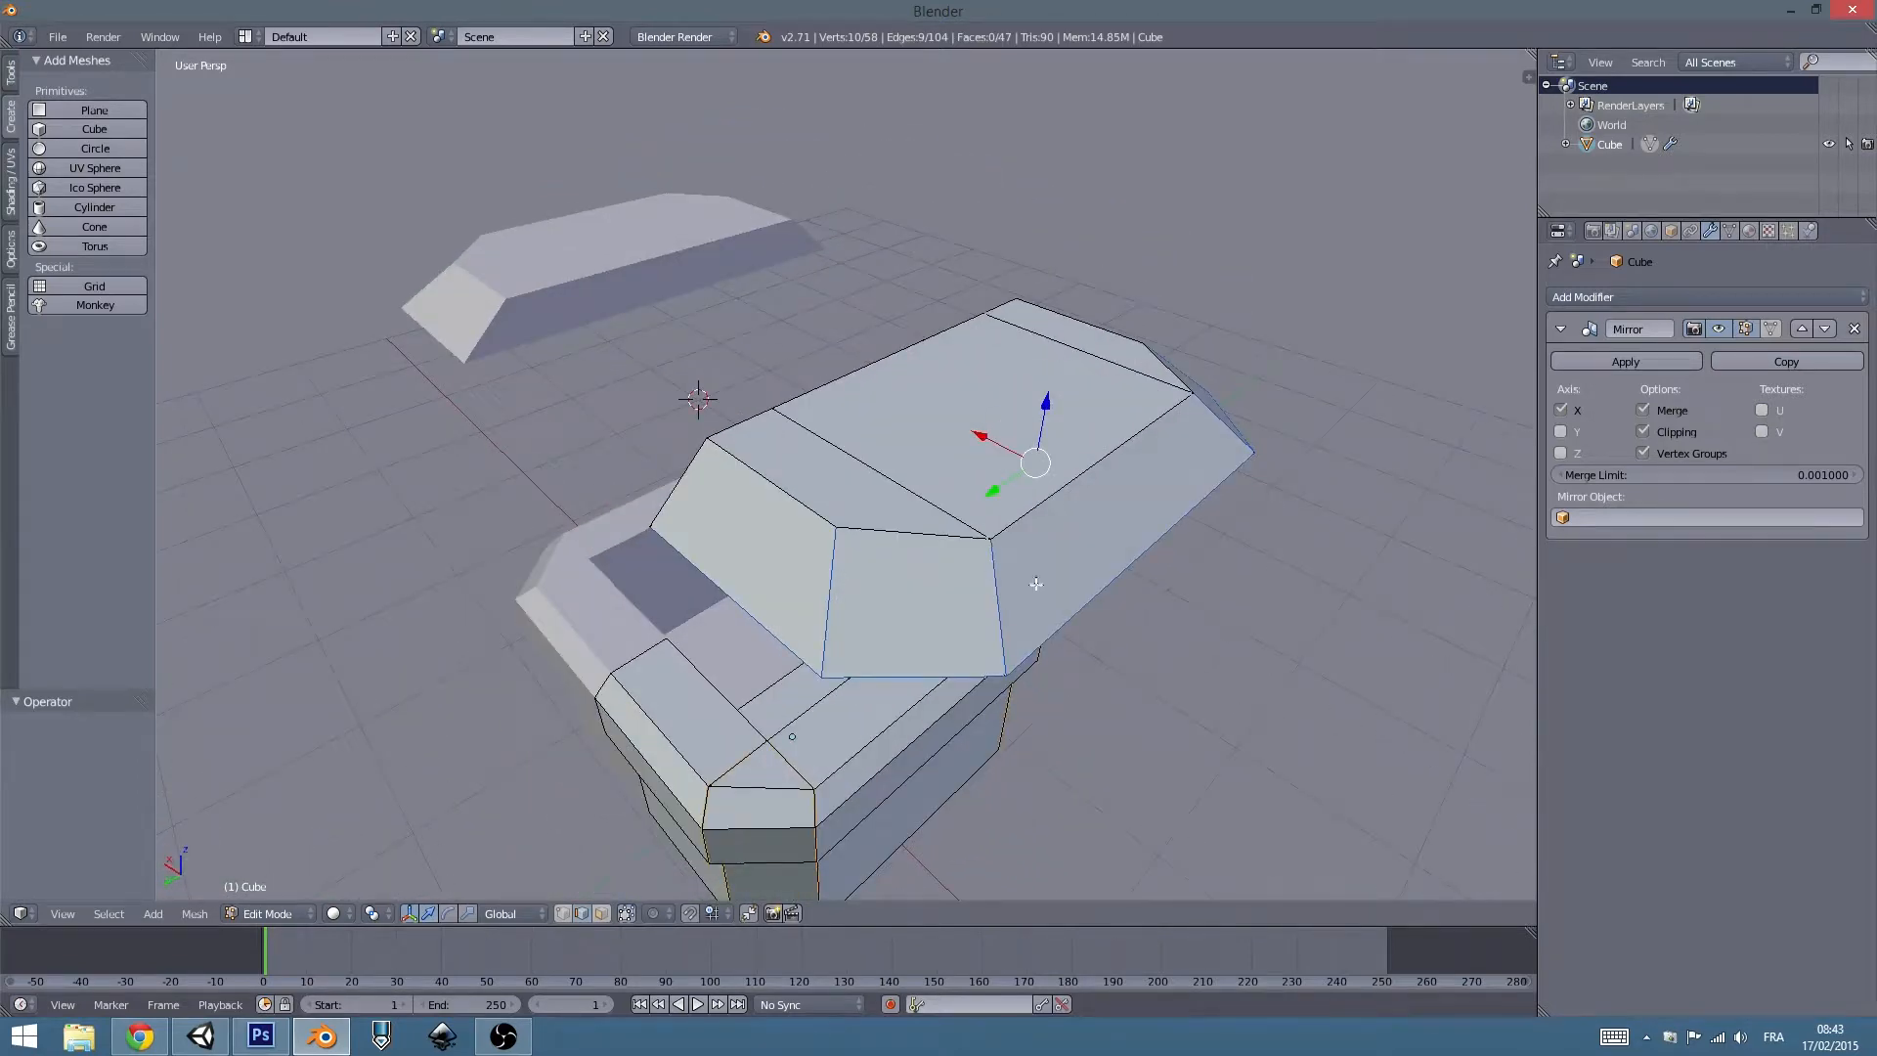
pyautogui.moveTo(1214, 374); pyautogui.dragTo(1139, 417, button='middle')
pyautogui.keyDown('shift'); pyautogui.rightClick(1139, 392); pyautogui.keyUp('shift')
pyautogui.moveTo(933, 390); pyautogui.dragTo(1020, 352, button='middle')
pyautogui.keyDown('shift'); pyautogui.rightClick(645, 363); pyautogui.keyUp('shift')
pyautogui.press('w')
# Select the entire mesh, switch to the UV Editing layout and unwrap it again.
pyautogui.press('a')
pyautogui.click(313, 36)
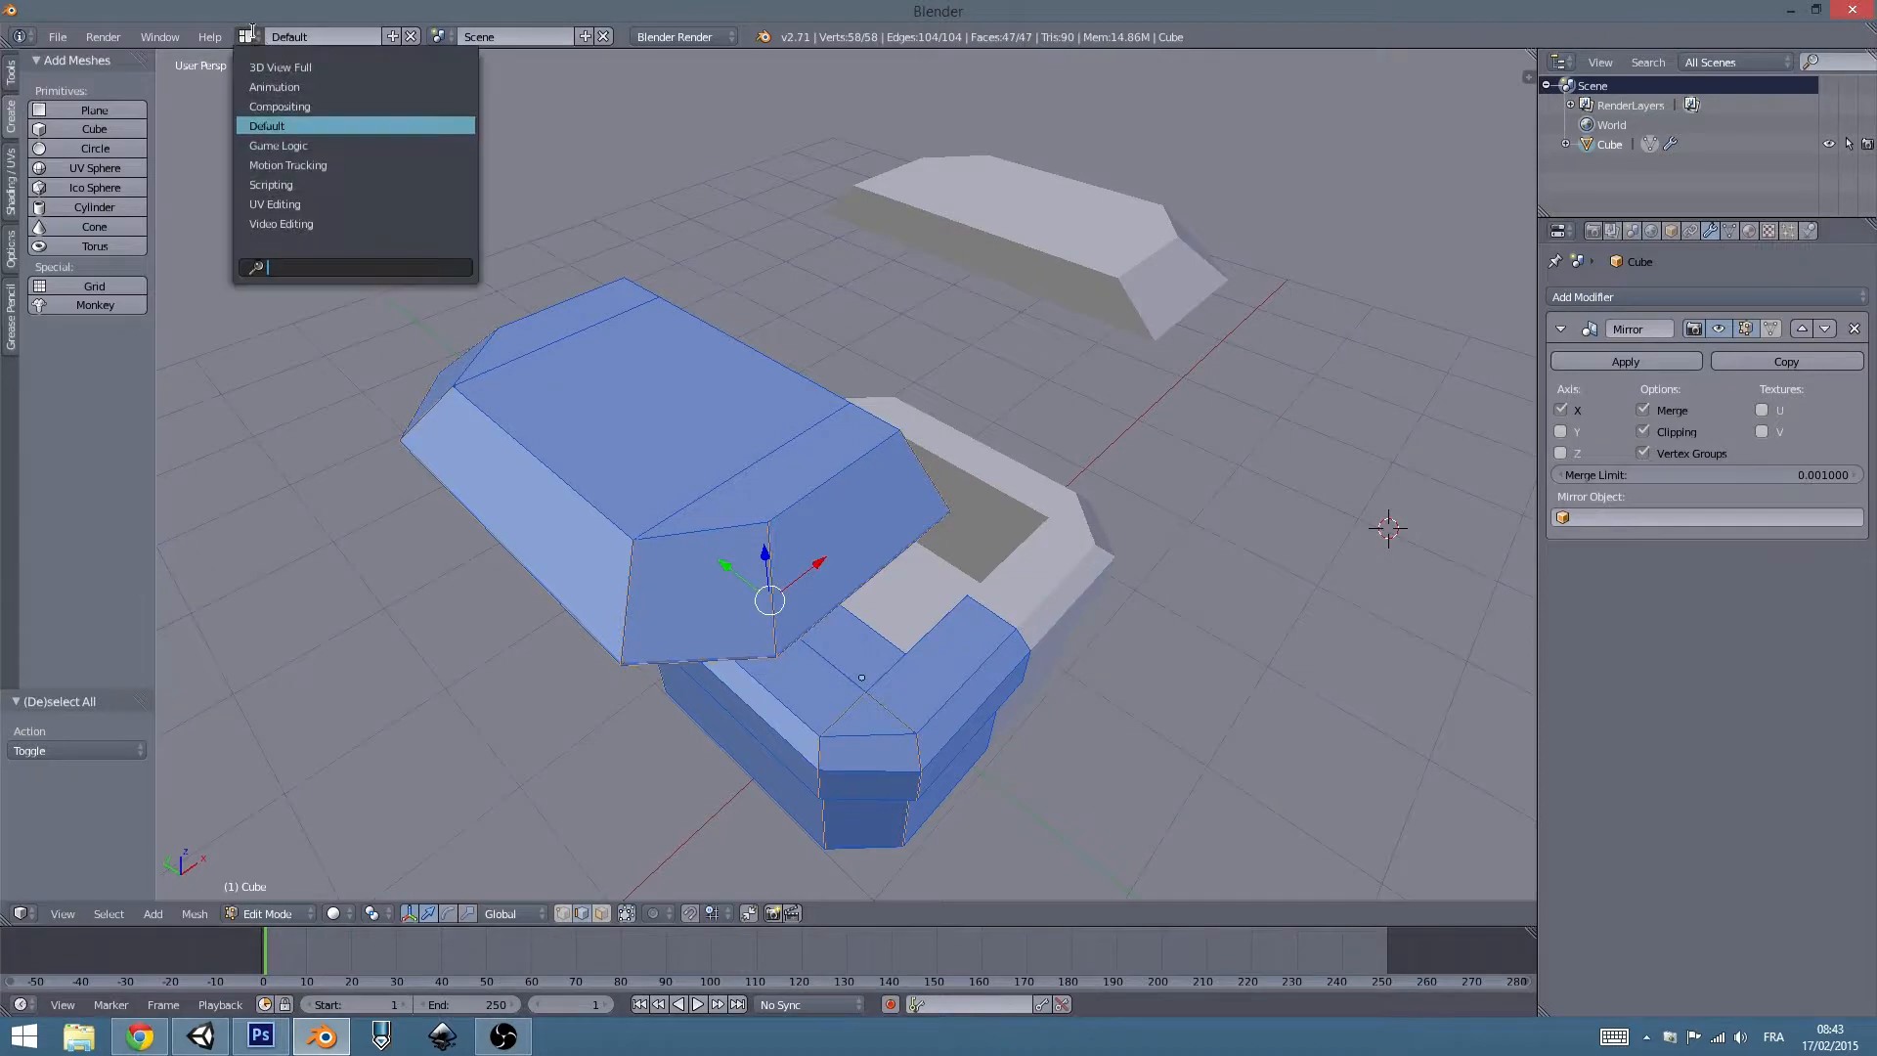
pyautogui.click(277, 205)
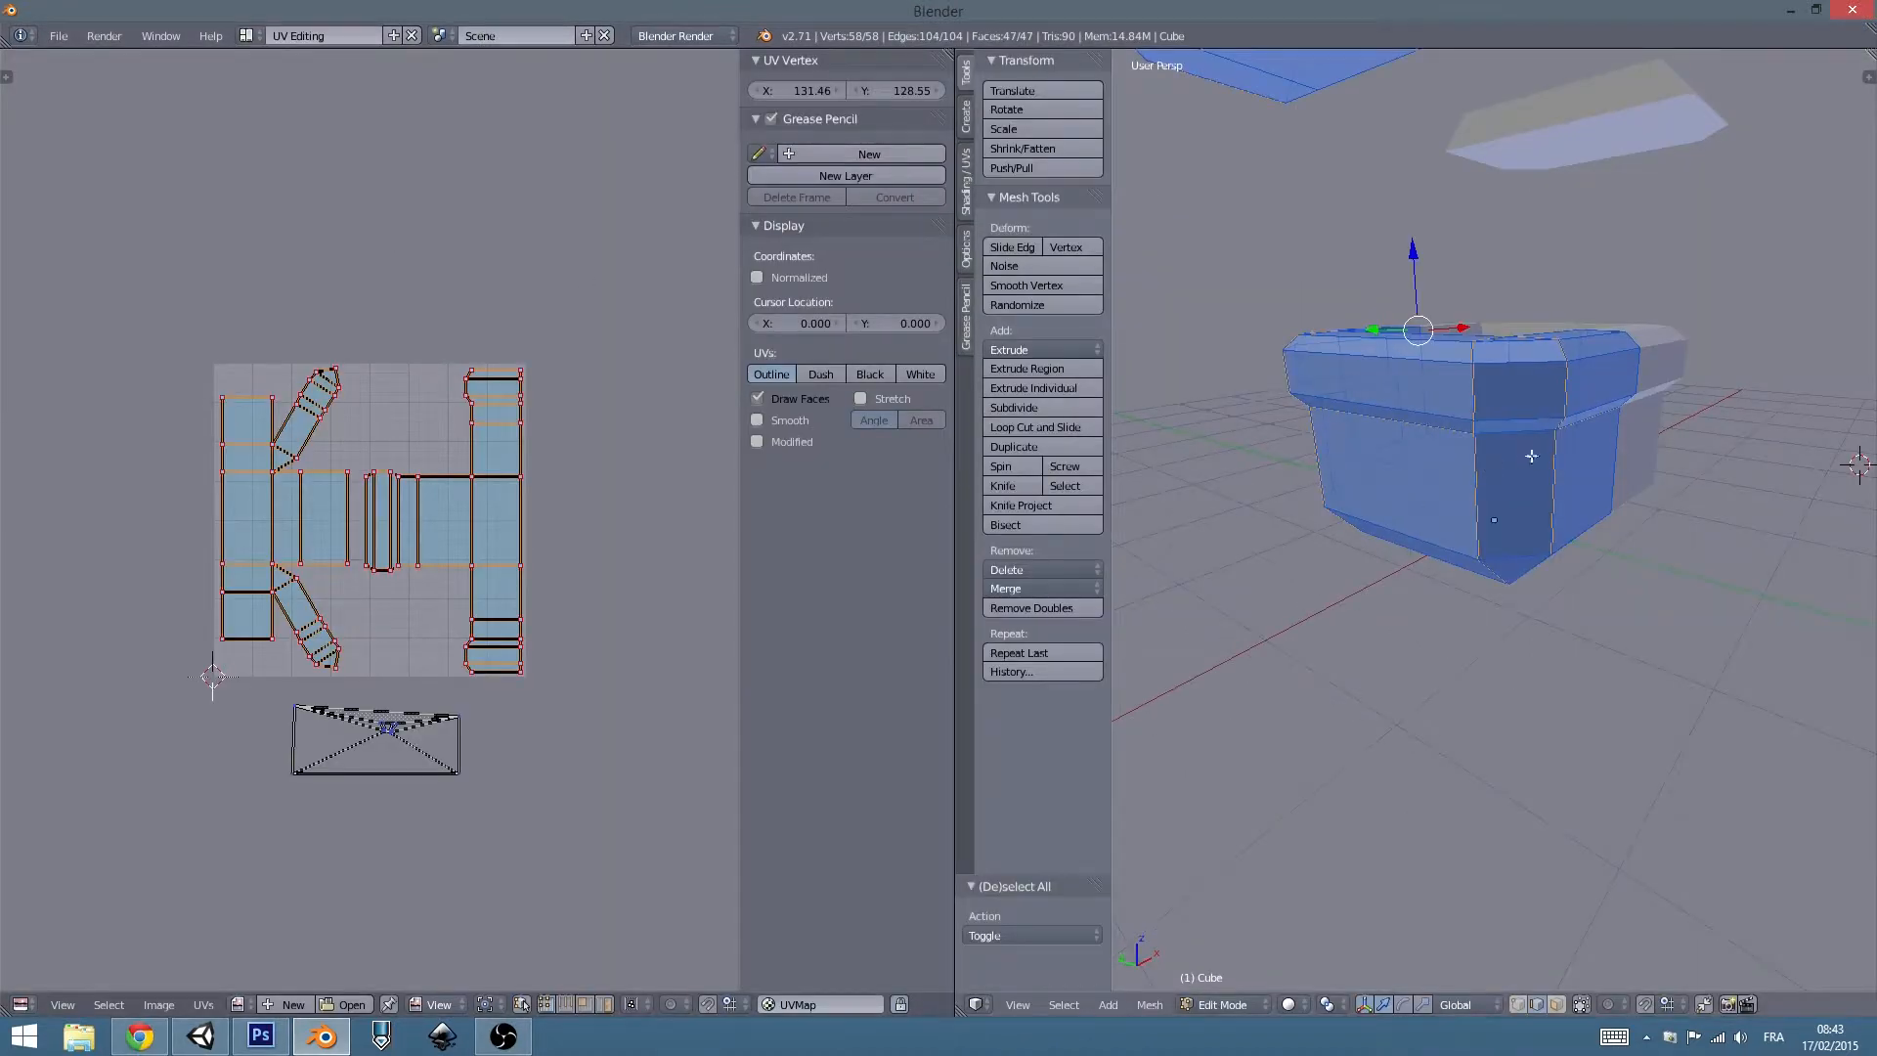
pyautogui.moveTo(1528, 452); pyautogui.dragTo(1466, 528, button='middle')
pyautogui.press('u')
pyautogui.click(1456, 532)
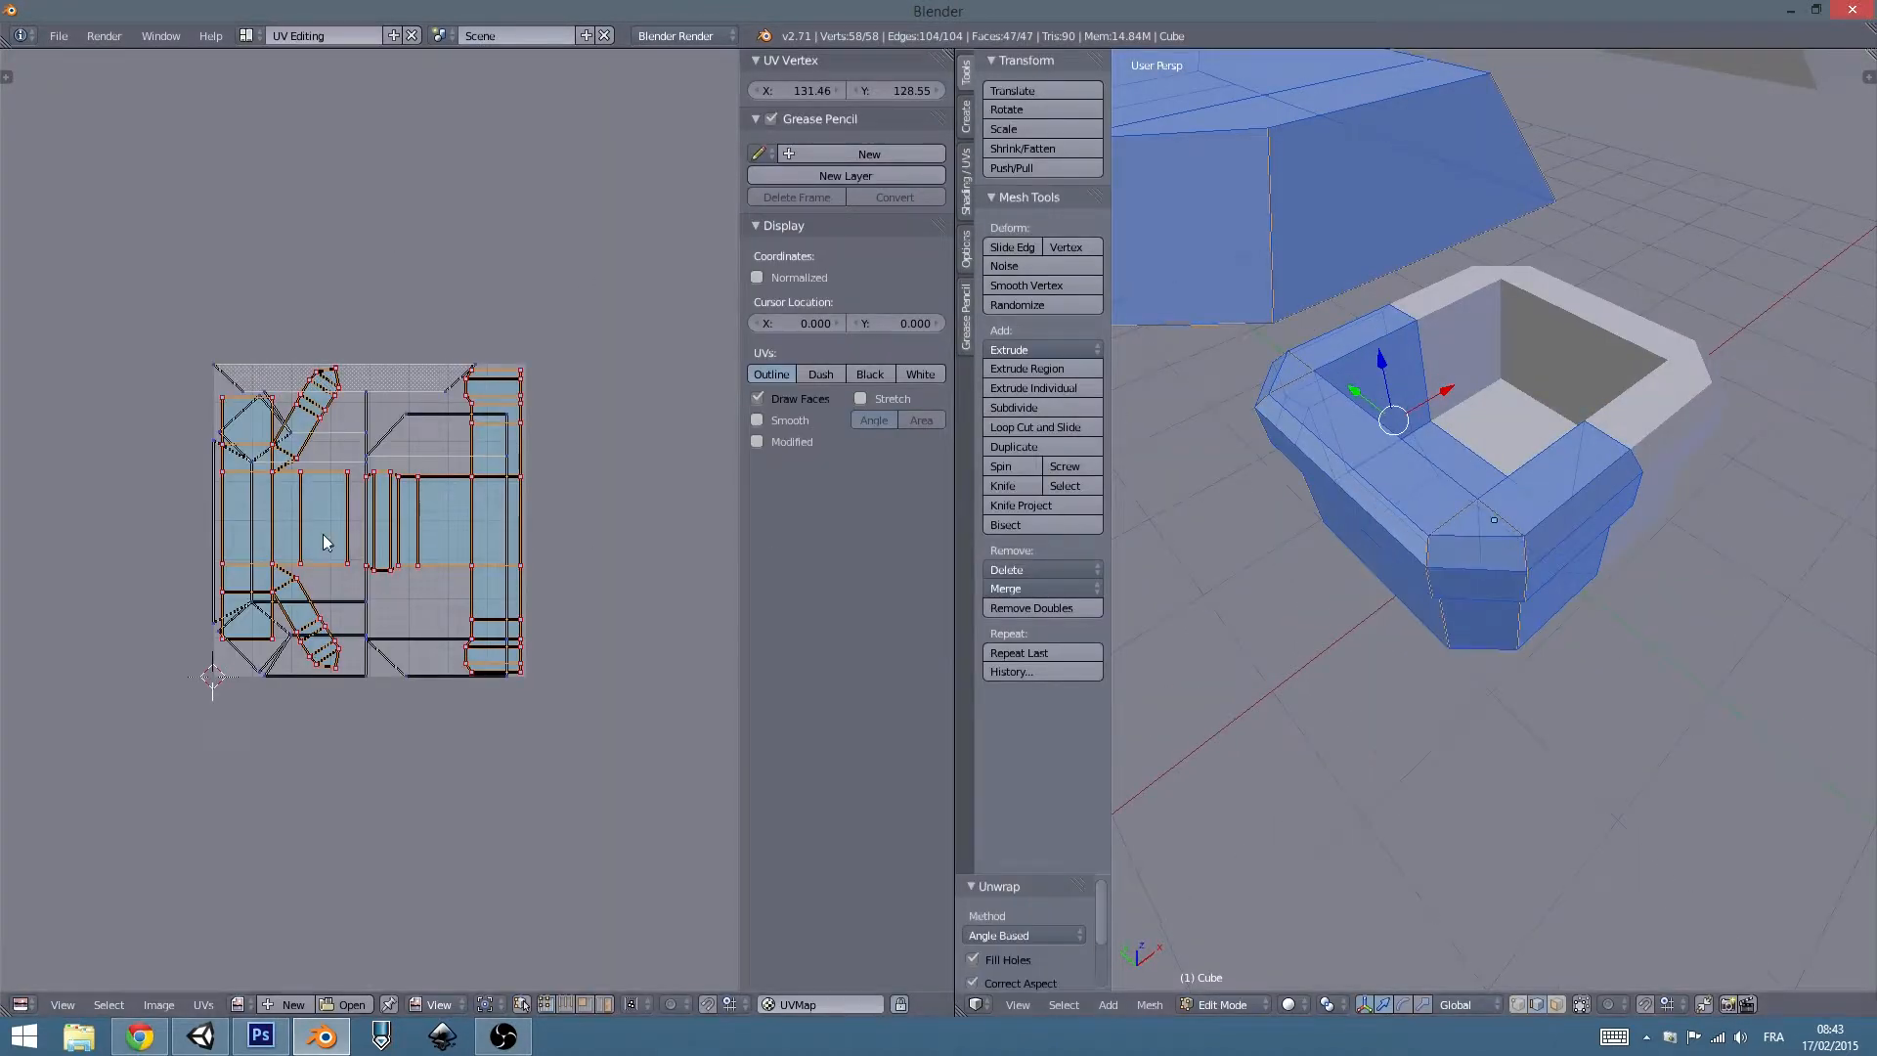
# Select the linked lid underside island and move it 0.681 in X and 0.078 in Y, outside the UV square.
pyautogui.rightClick(408, 419)
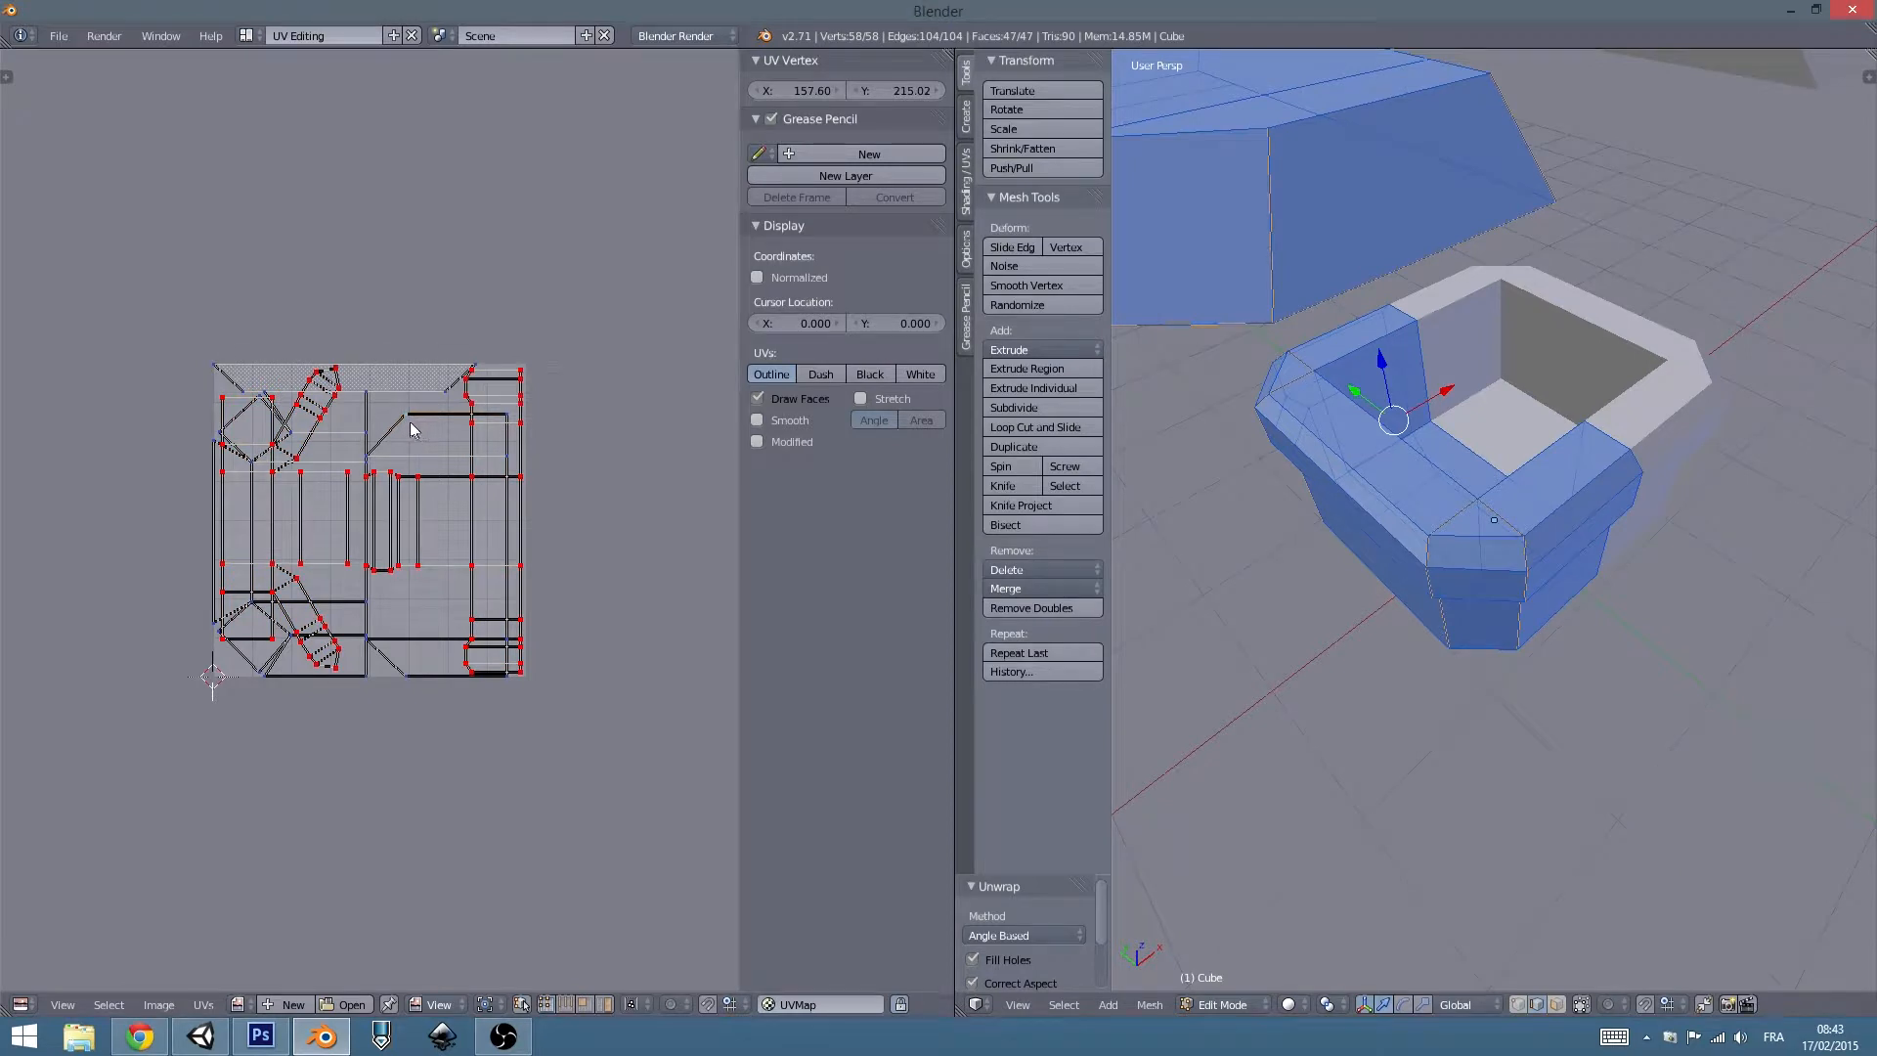
pyautogui.press('l')
pyautogui.press('g')
pyautogui.click(617, 391)
# Select the thin trapezoidal lid island and move it 0.322 in X and 0.566 in Y, above the UV square.
pyautogui.rightClick(385, 436)
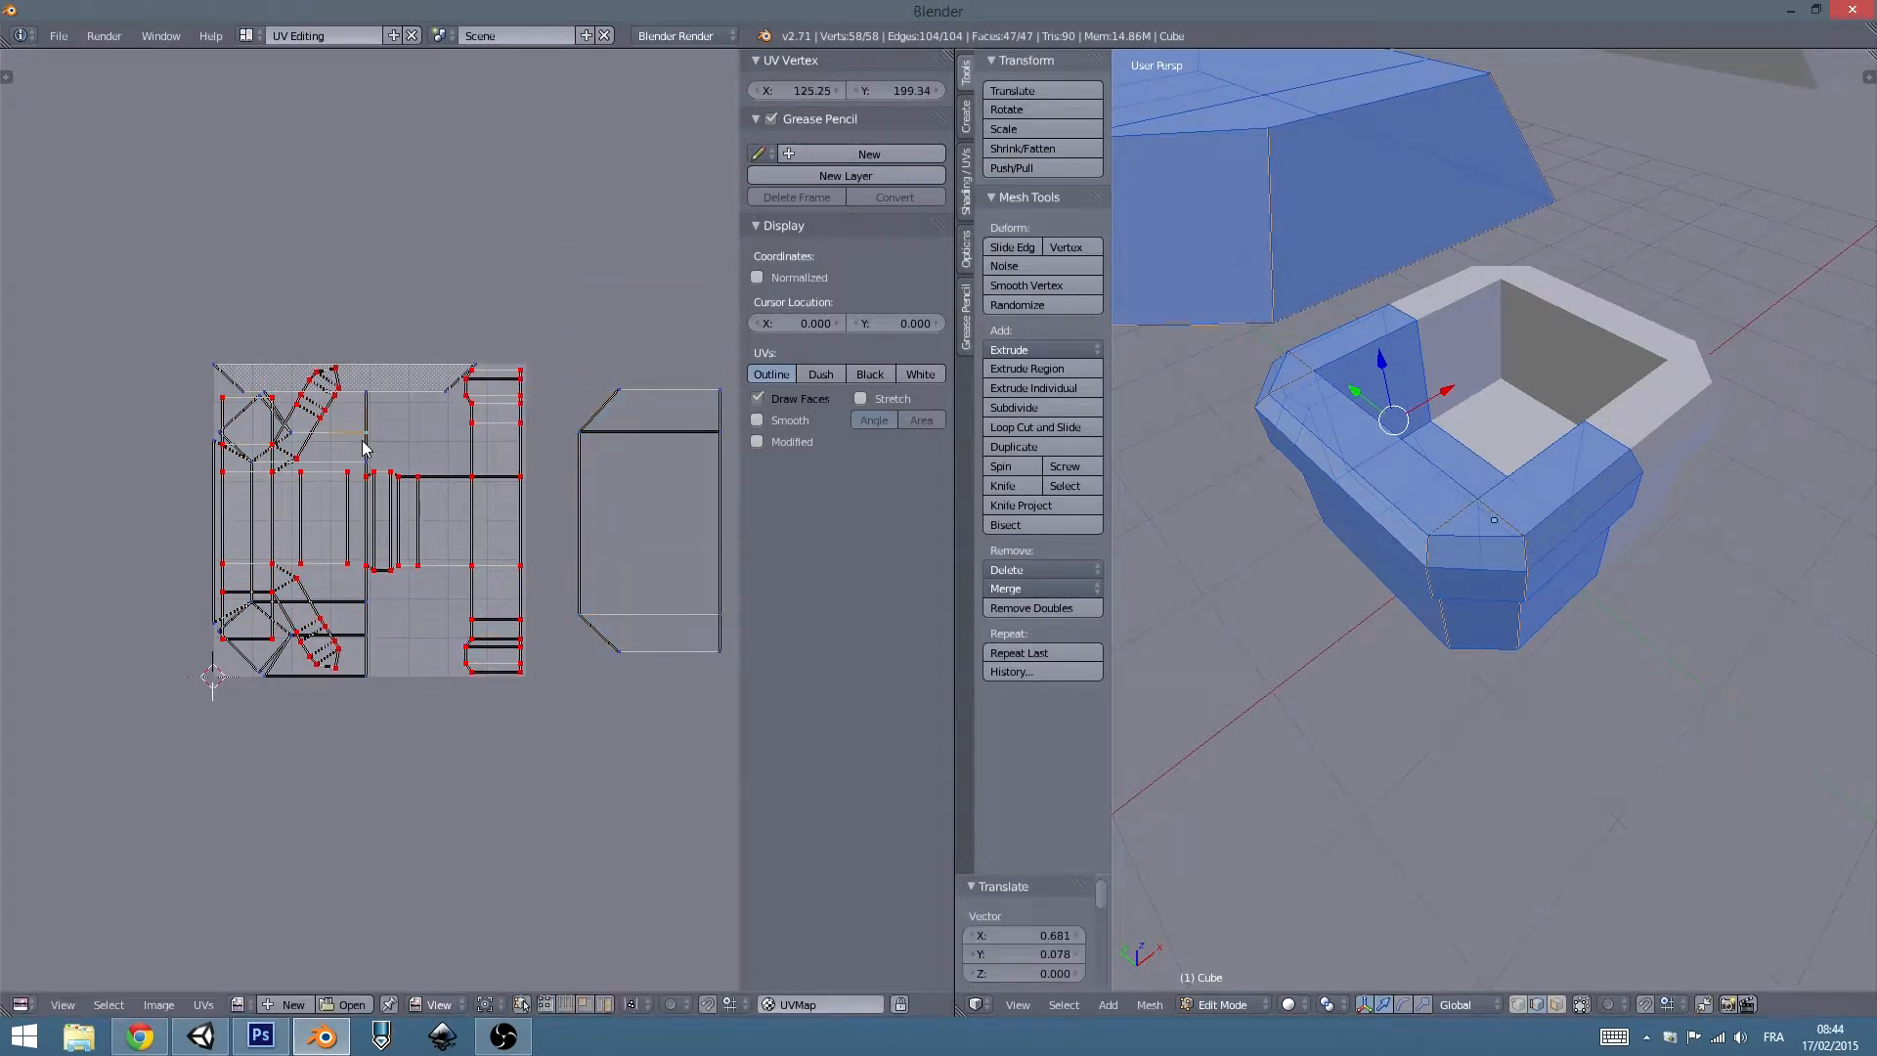
pyautogui.moveTo(1486, 421); pyautogui.dragTo(1633, 407, button='middle')
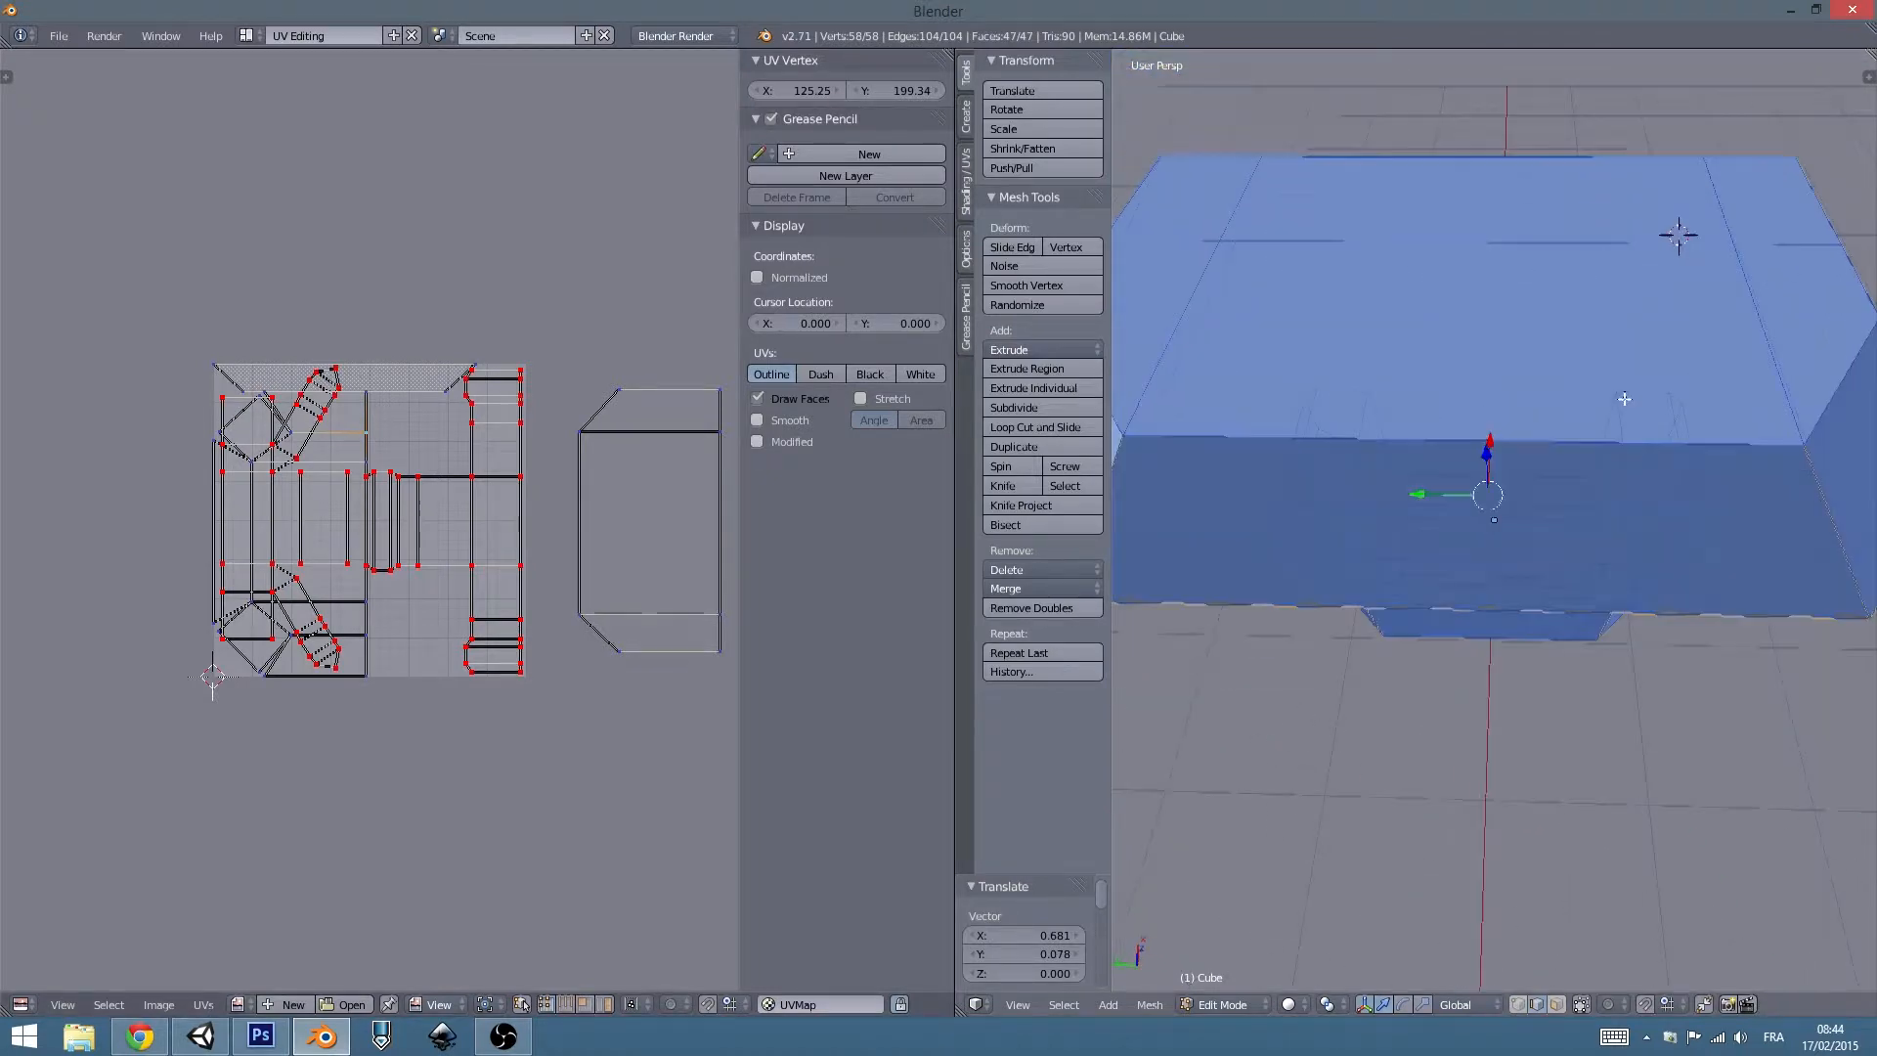
pyautogui.scroll(-2, 1613, 401)
pyautogui.moveTo(1539, 484); pyautogui.dragTo(1516, 432, button='middle')
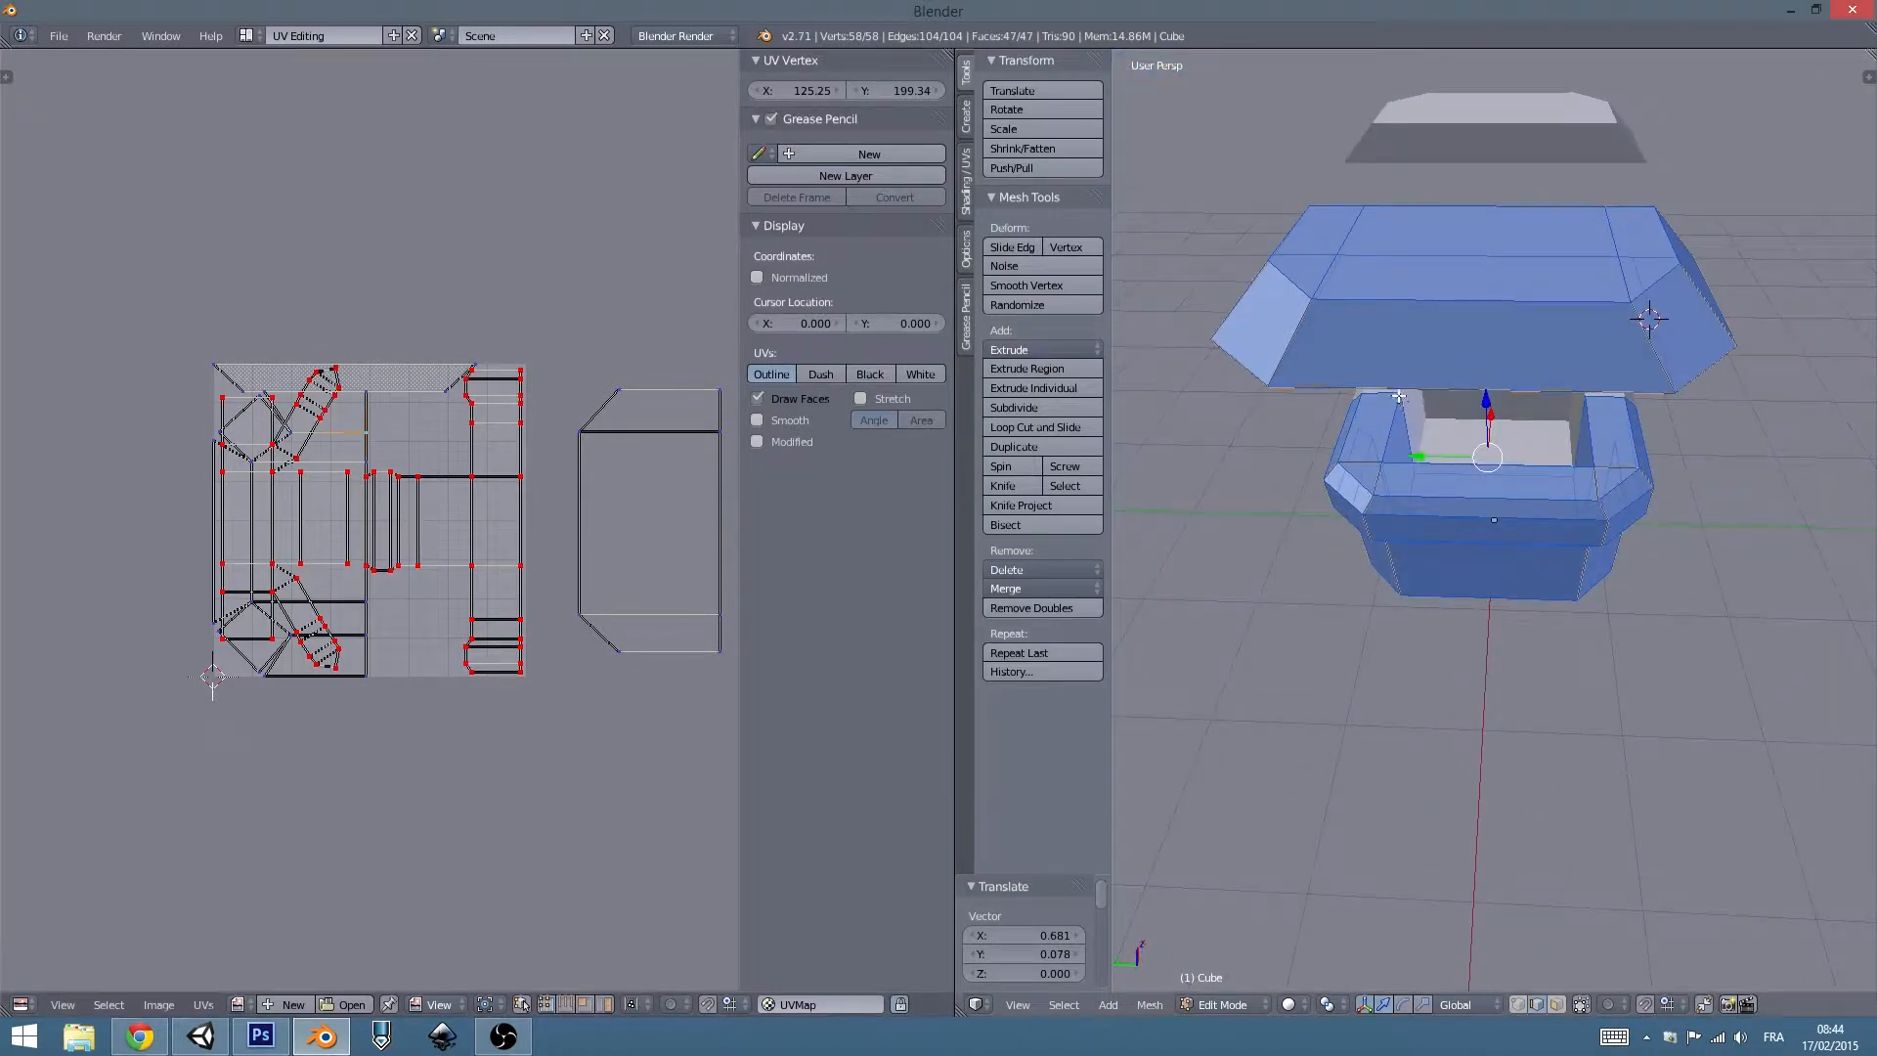
pyautogui.rightClick(437, 390)
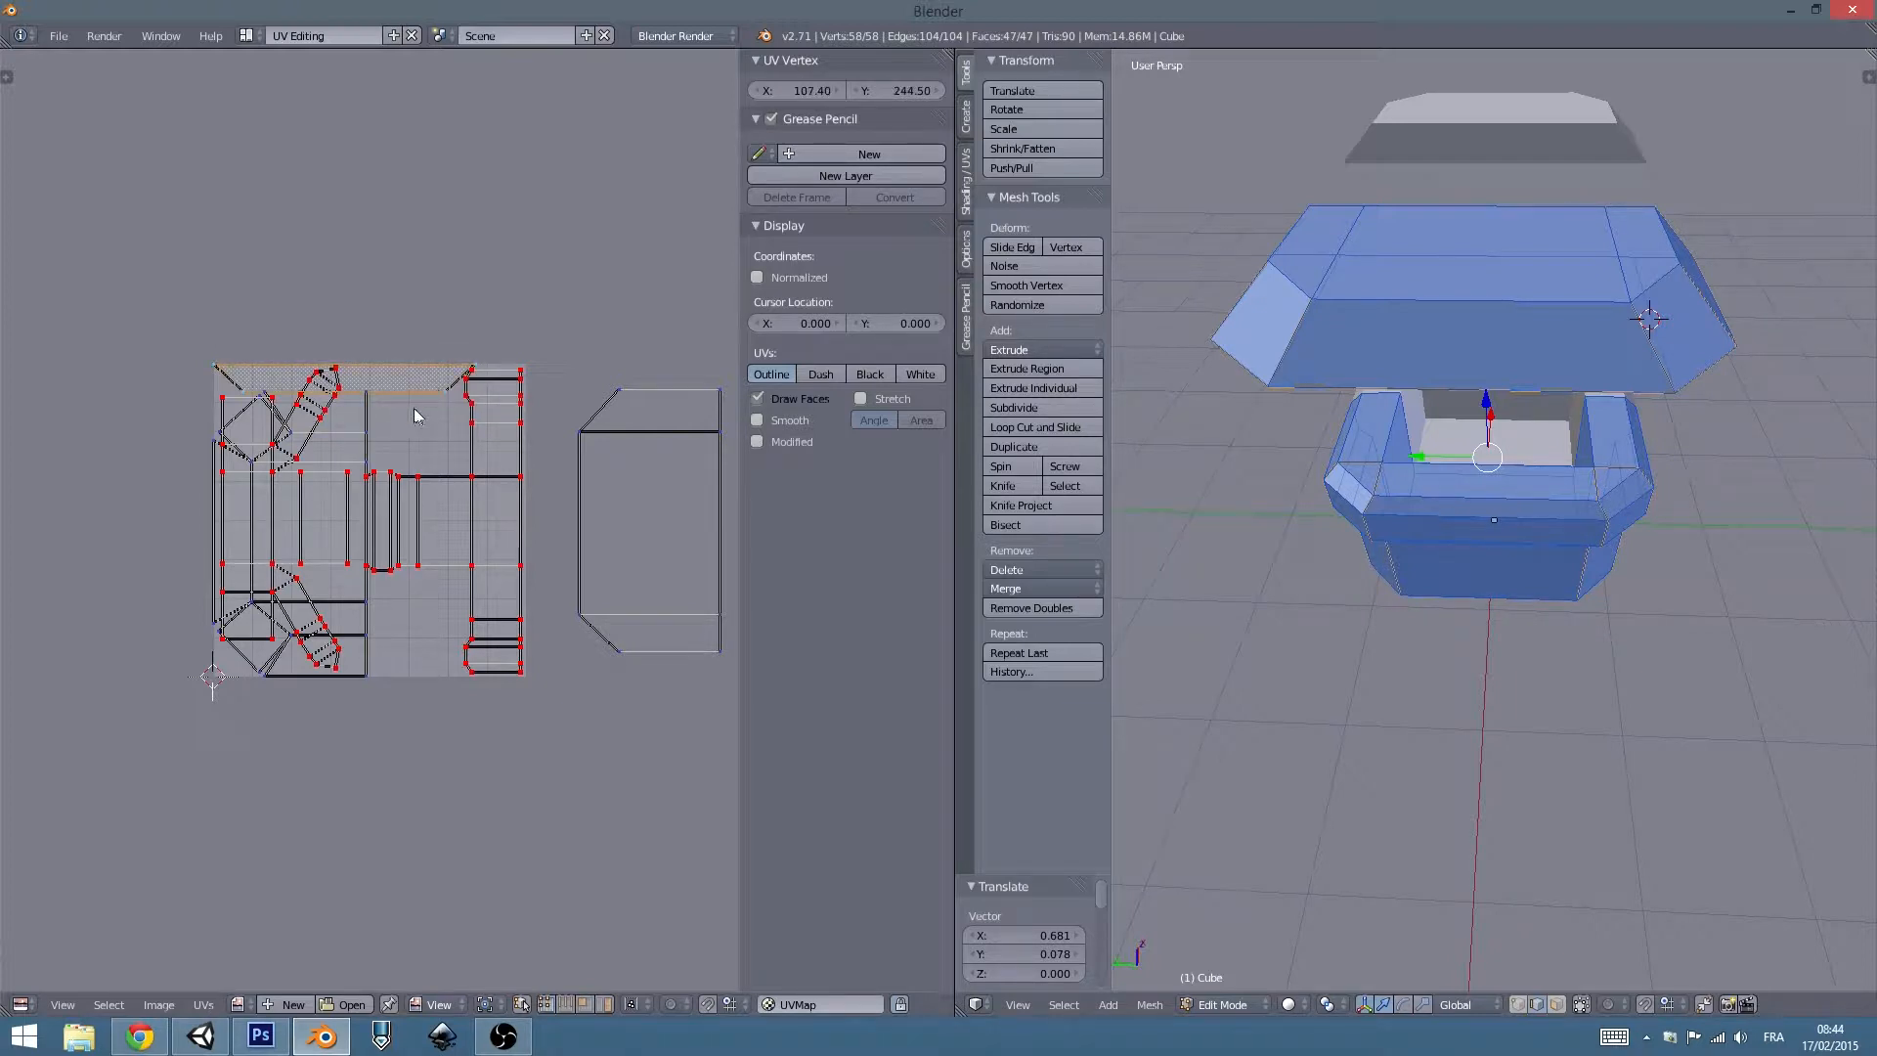
pyautogui.press('g')
pyautogui.click(502, 252)
# Select the linked lid top island and move it -0.544 in X and 0.778 in Y, clear of the pinned islands.
pyautogui.rightClick(367, 431)
pyautogui.hotkey('ctrl', 'l')
pyautogui.press('g')
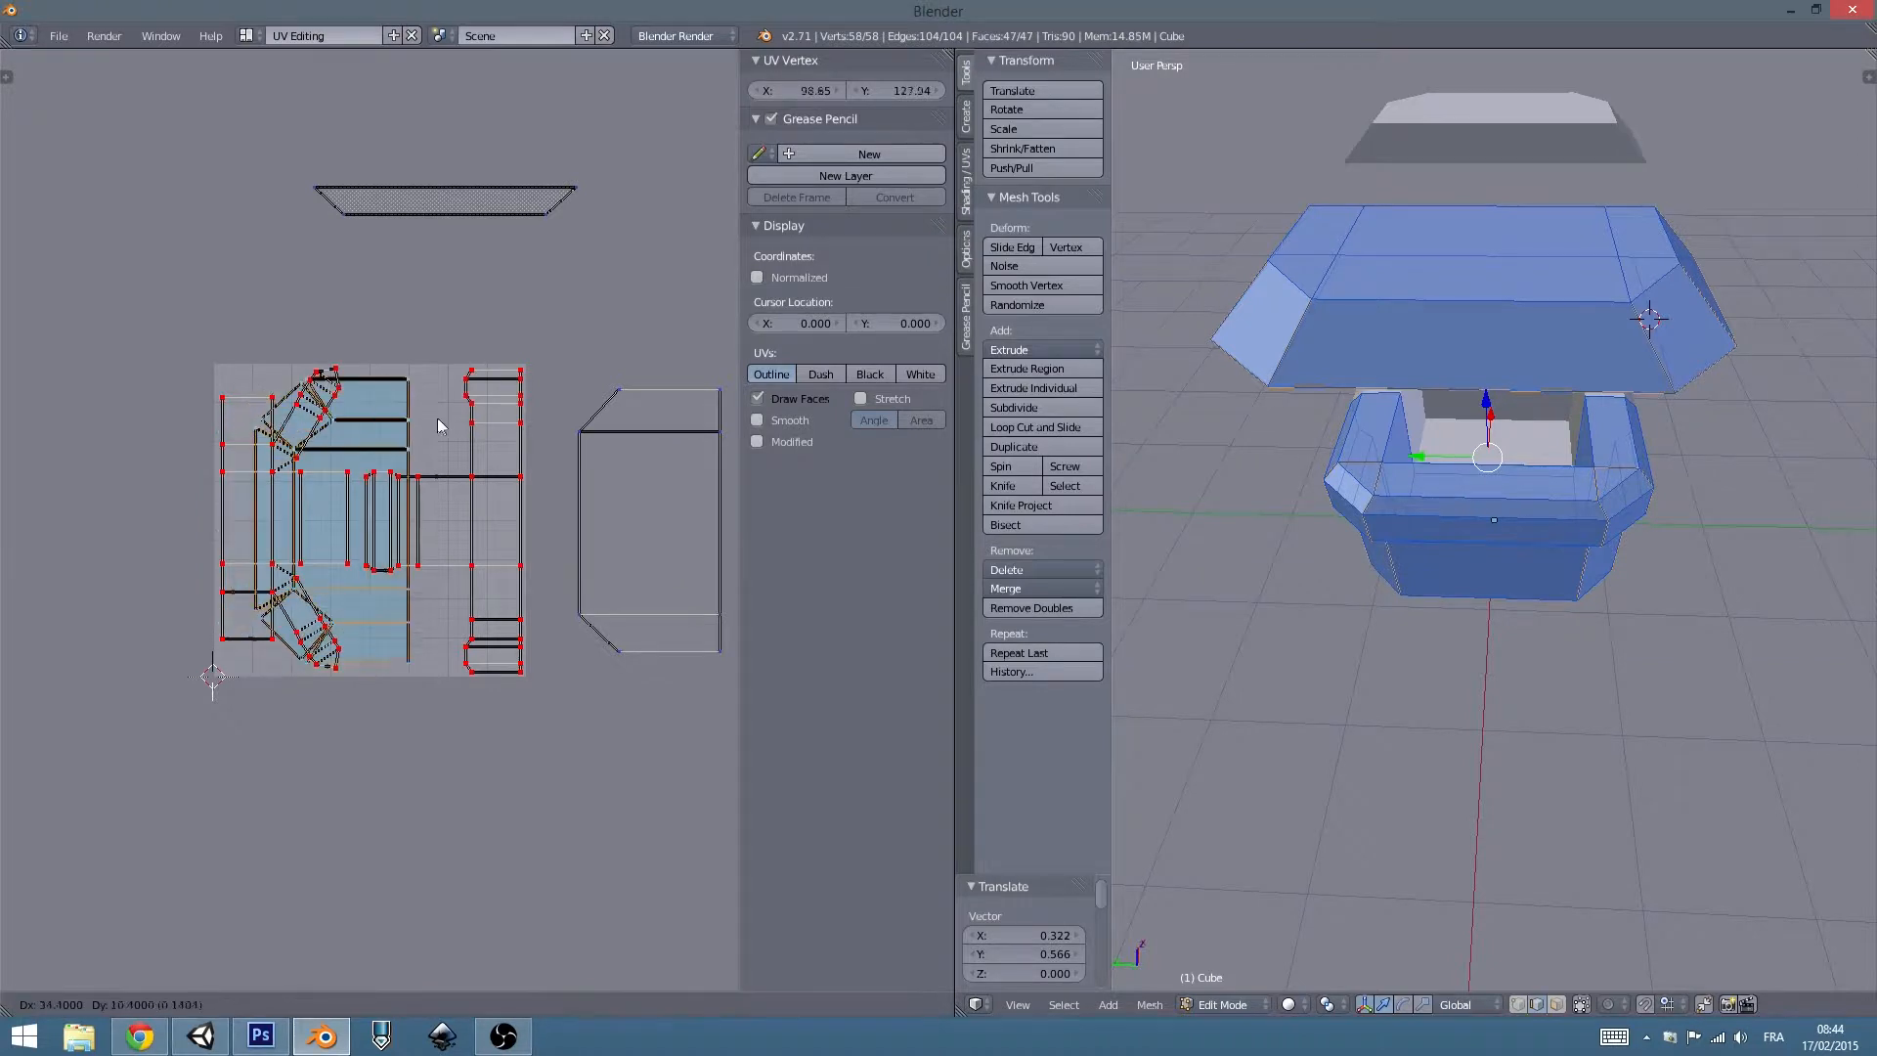
pyautogui.click(192, 202)
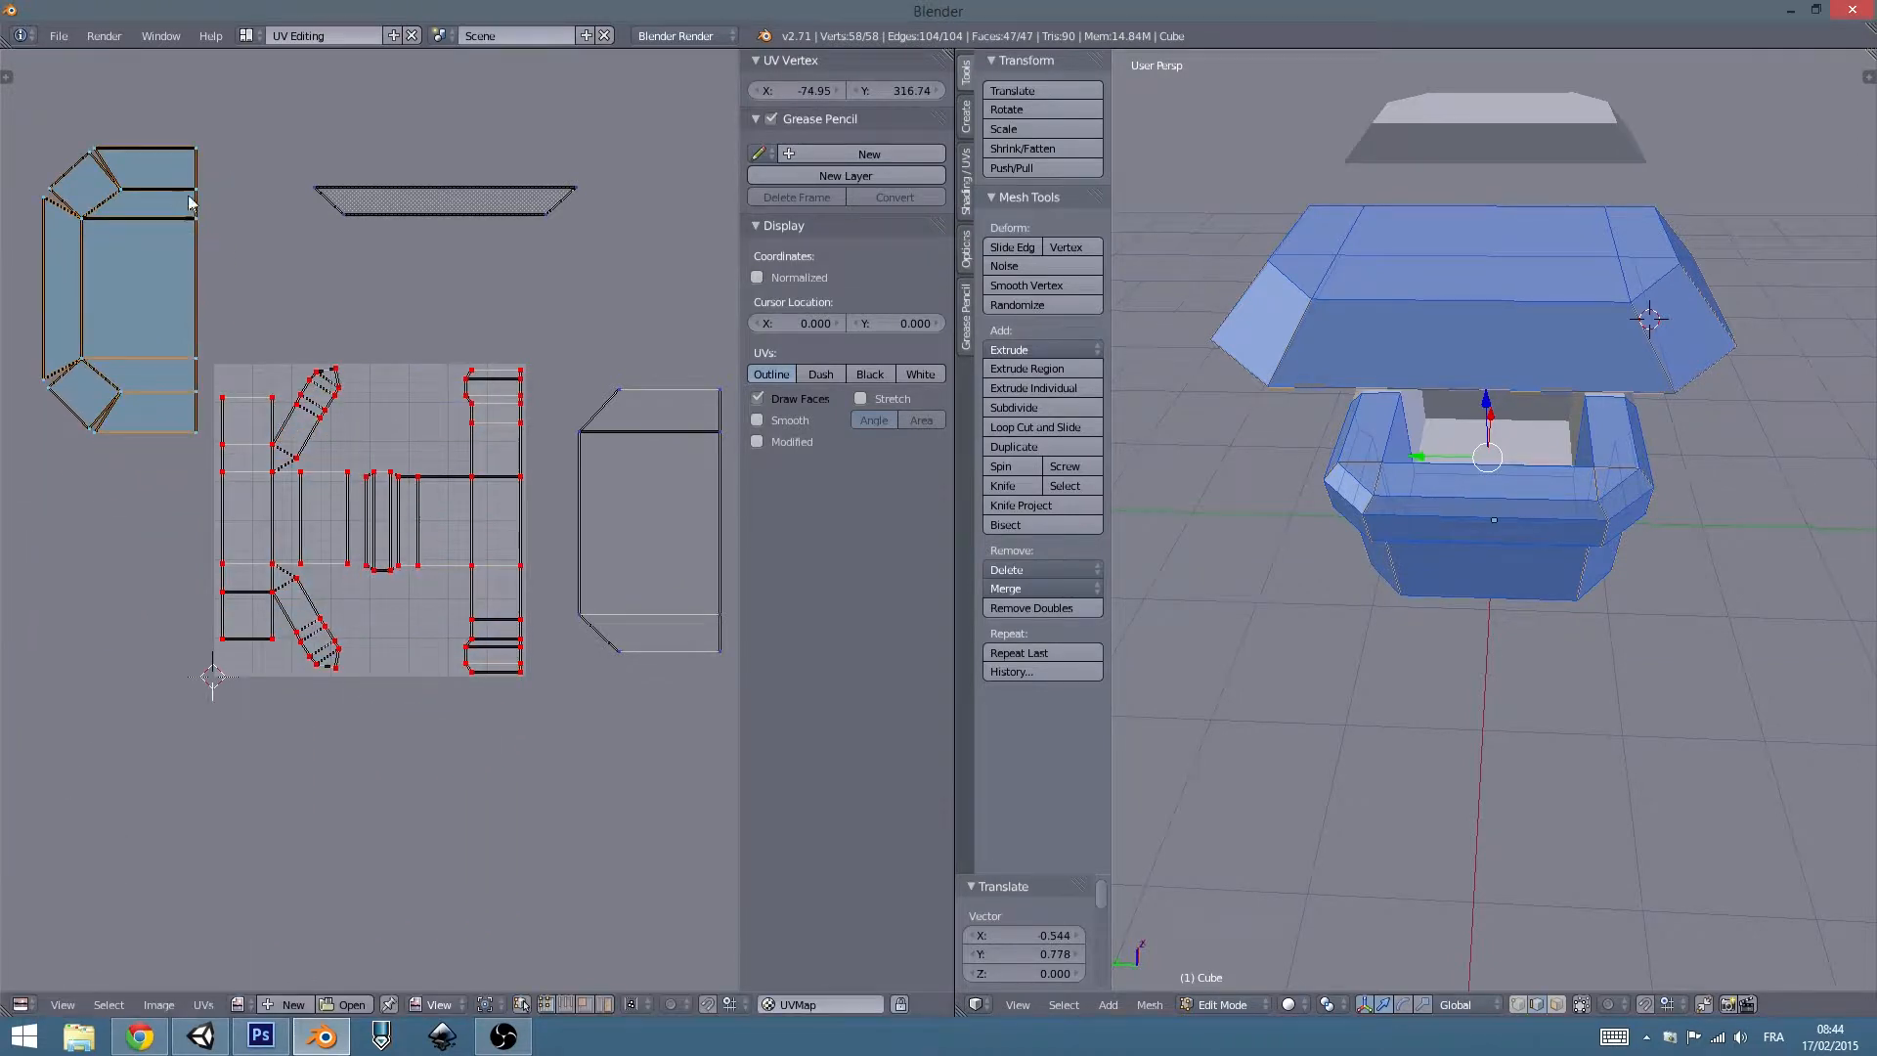
# Clear the seam on the lid's lower edge, select the entire mesh and unwrap it again.
pyautogui.moveTo(1420, 264); pyautogui.dragTo(1466, 200, button='middle')
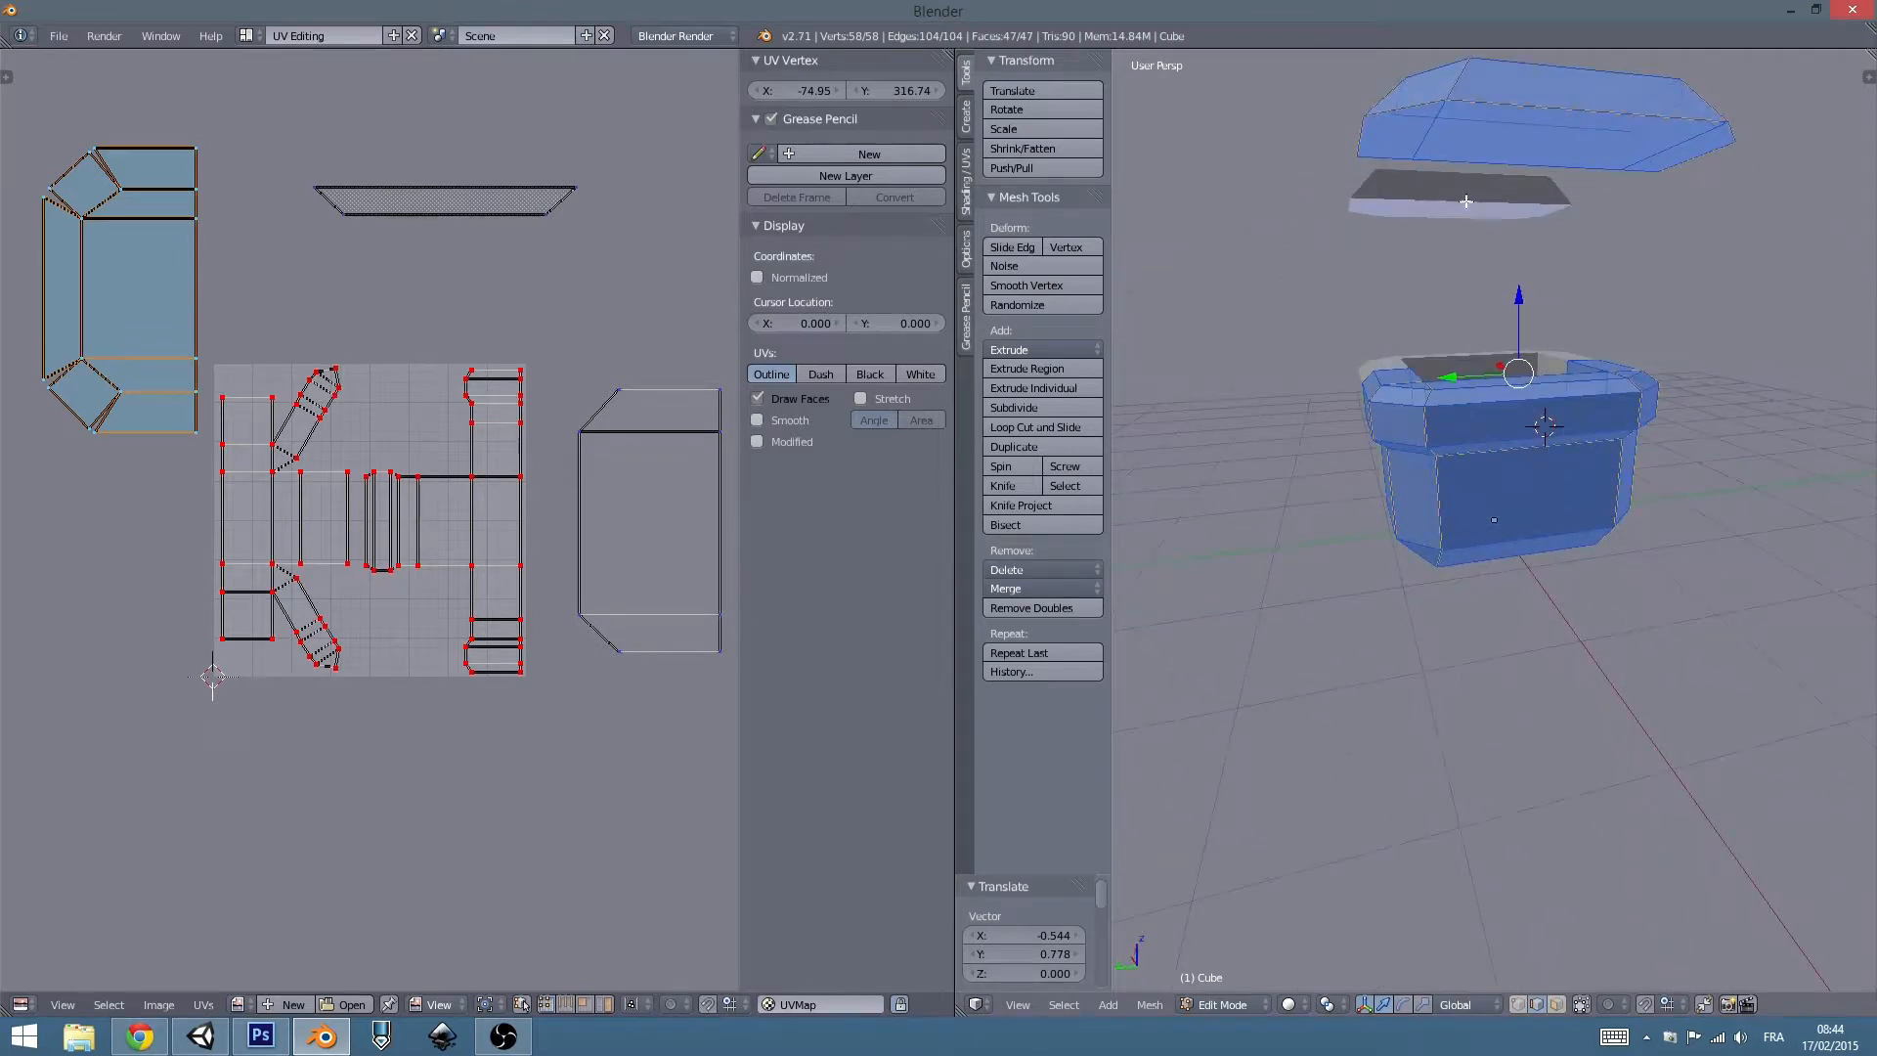
pyautogui.rightClick(1540, 102)
pyautogui.moveTo(1540, 101); pyautogui.dragTo(1582, 140, button='middle')
pyautogui.hotkey('ctrl', 'e')
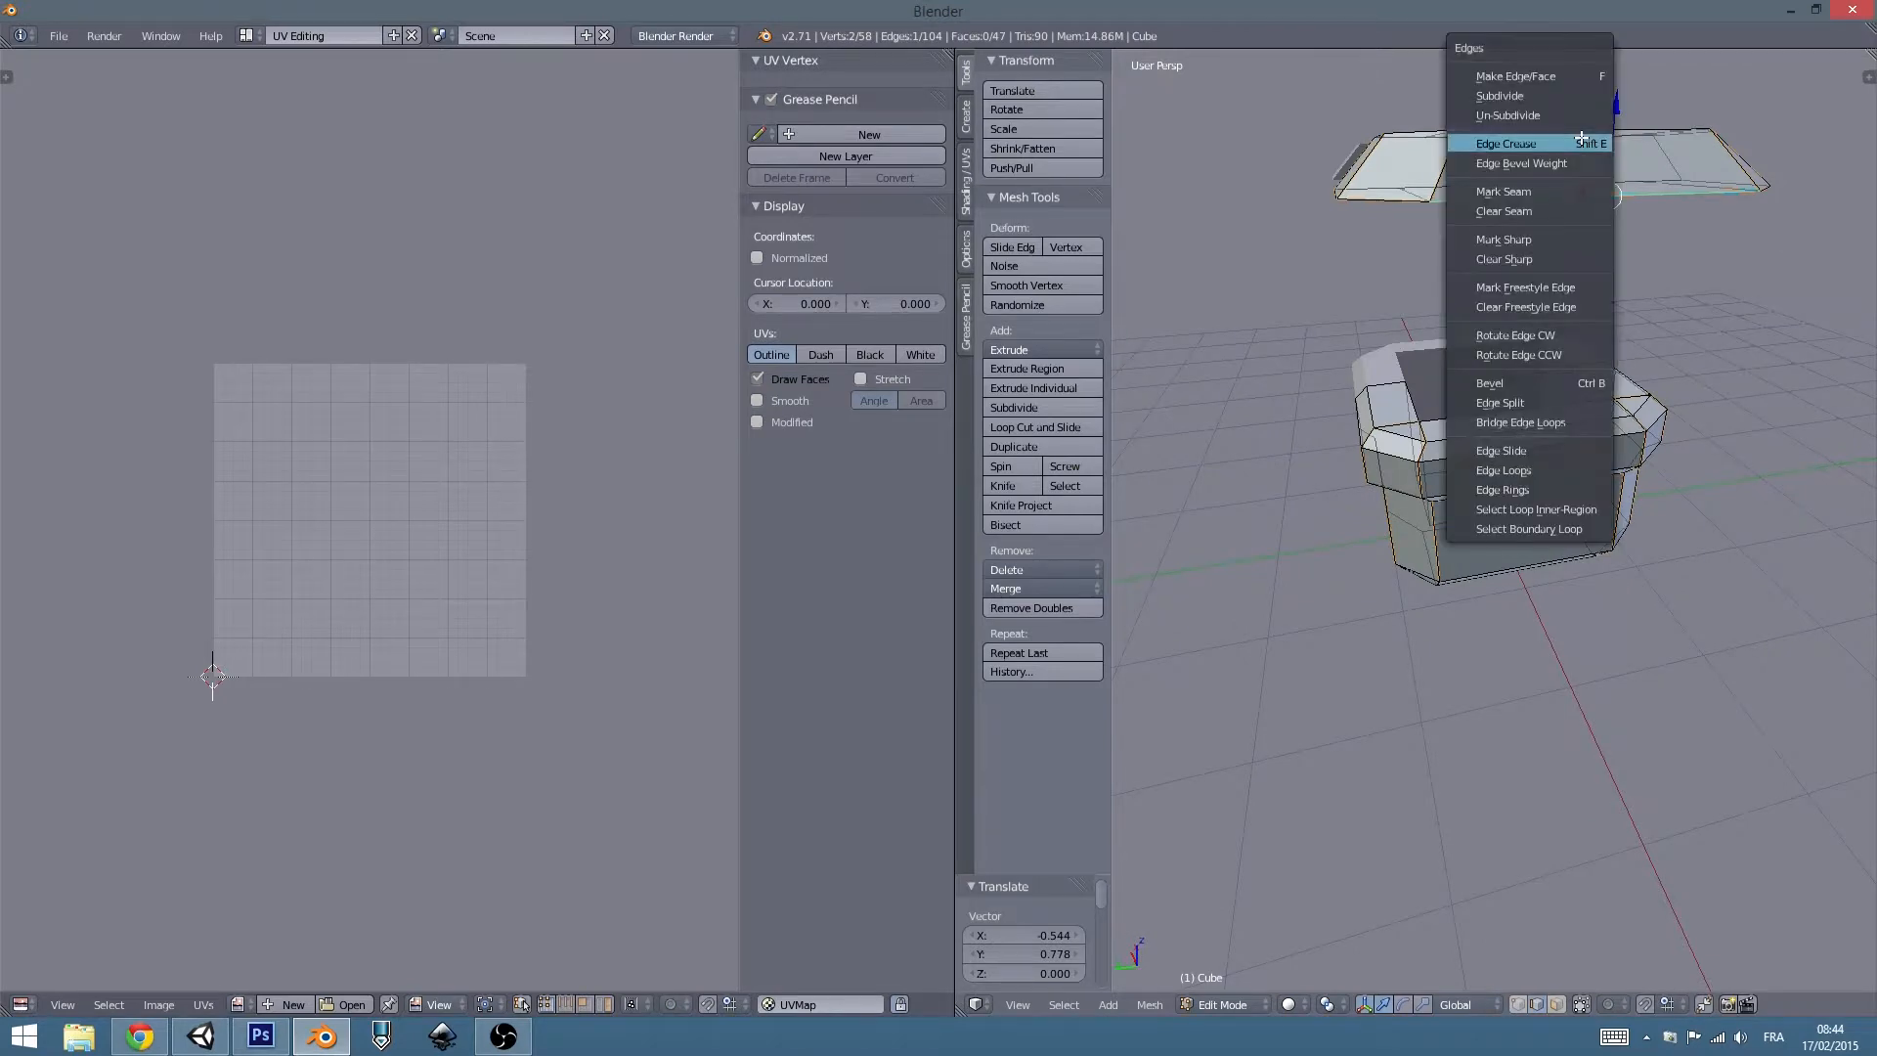
pyautogui.click(1539, 214)
pyautogui.moveTo(1523, 212); pyautogui.dragTo(1550, 208, button='middle')
pyautogui.press('a')
pyautogui.press('a')
pyautogui.press('u')
pyautogui.click(1550, 208)
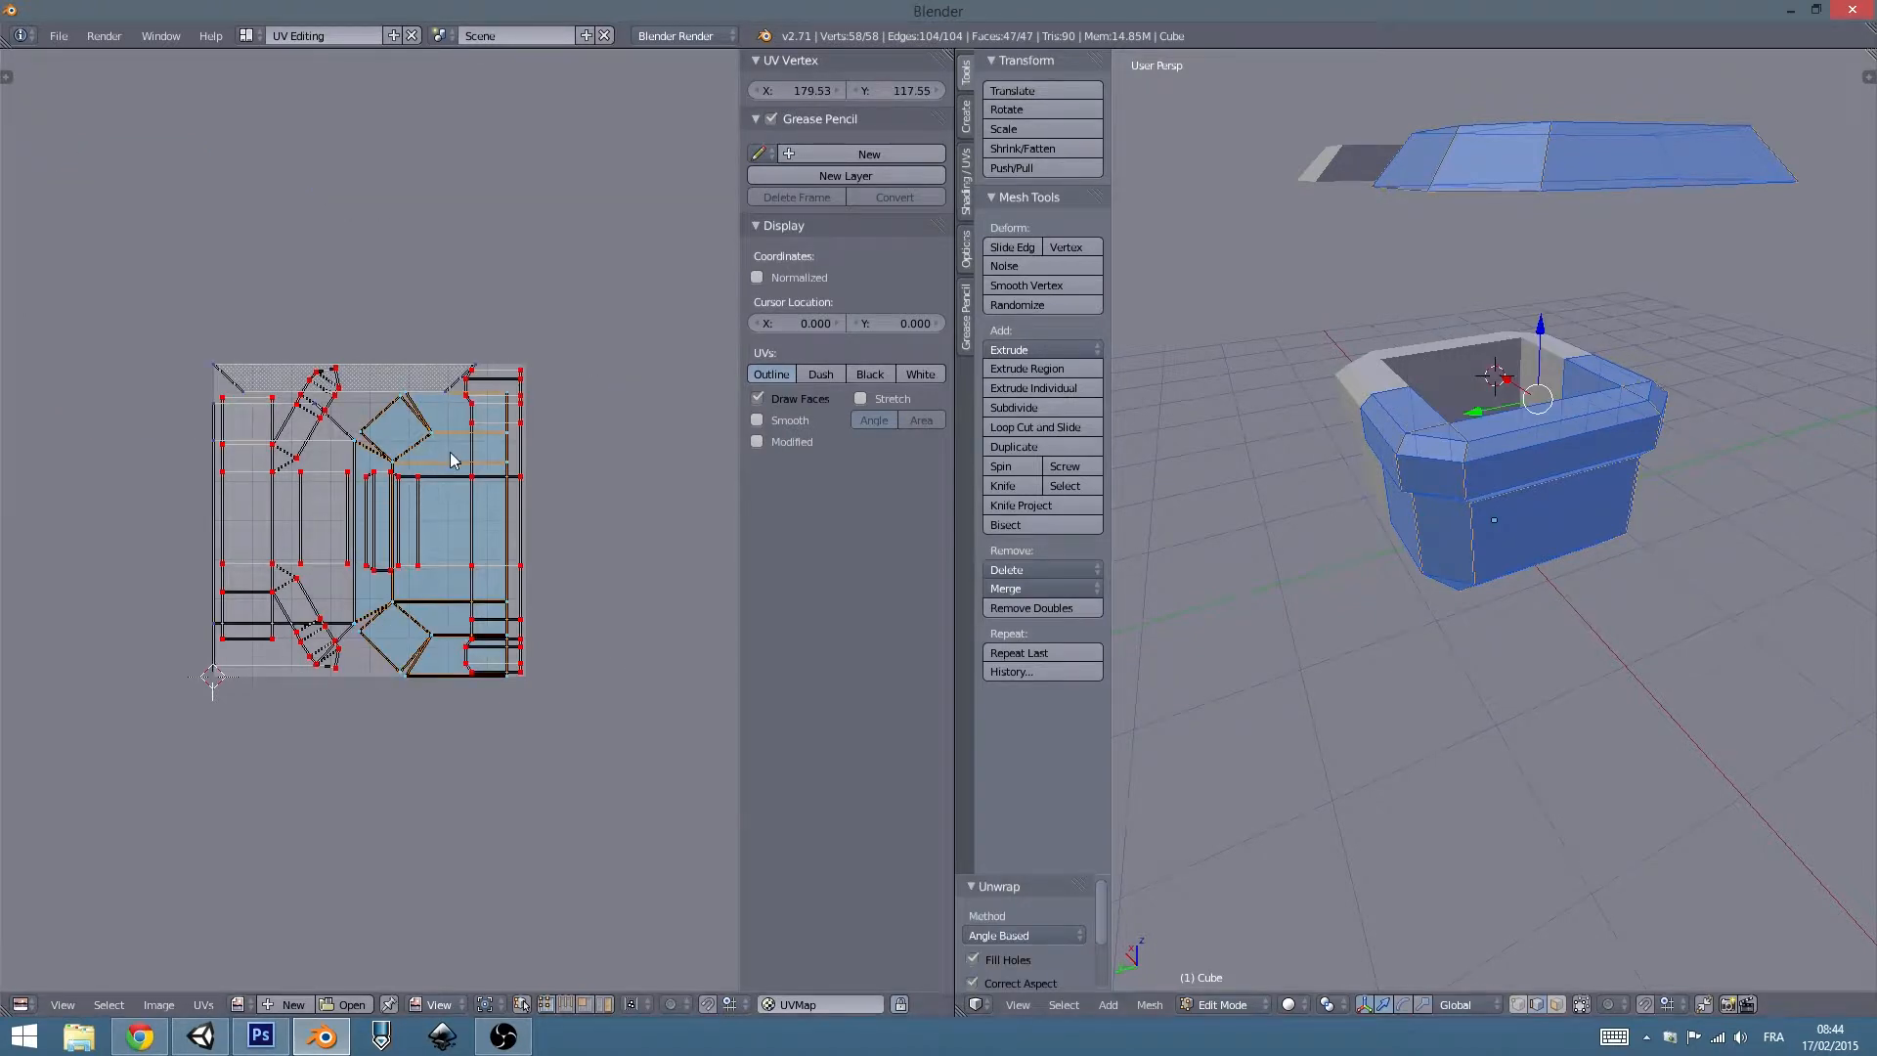
# Move the joined lid island 0.569 in X and 1.144 in Y above the UV square, and shift it by -0.134 in X.
pyautogui.press('g')
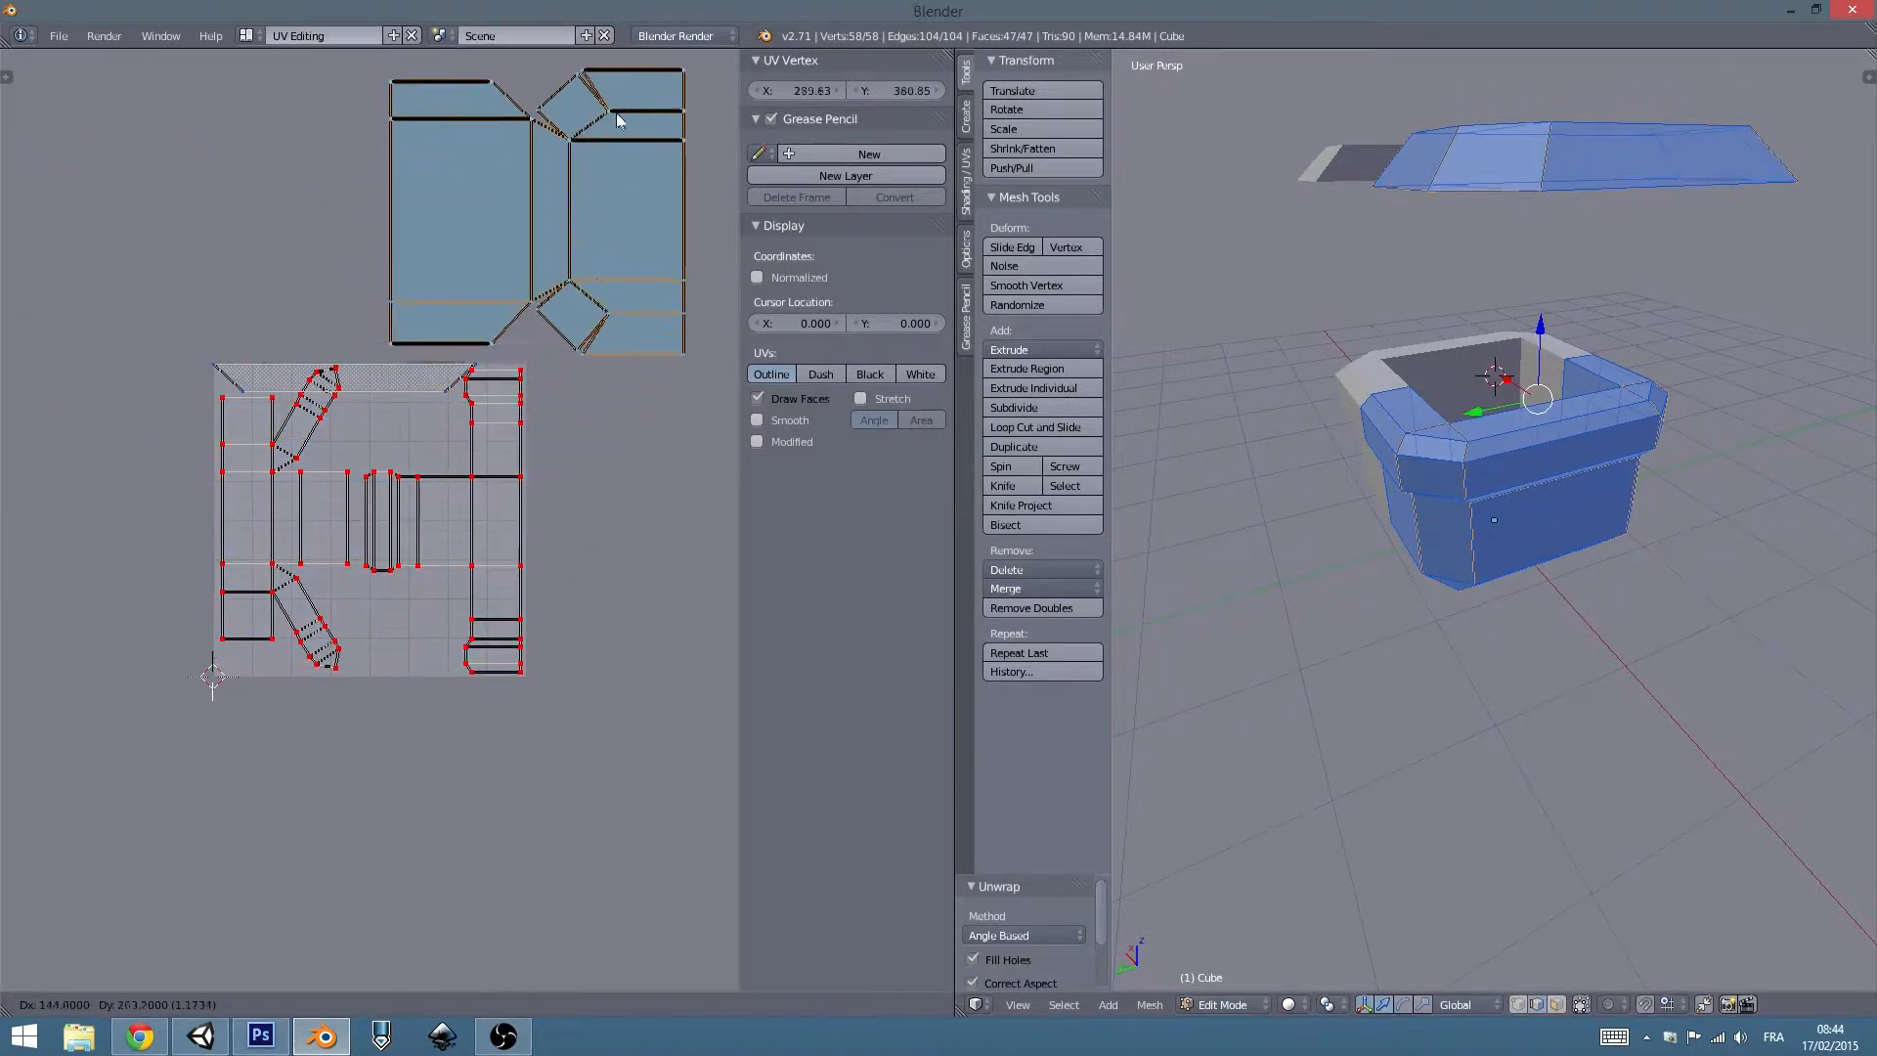
pyautogui.click(618, 77)
pyautogui.rightClick(563, 254)
pyautogui.hotkey('ctrl', 'z')
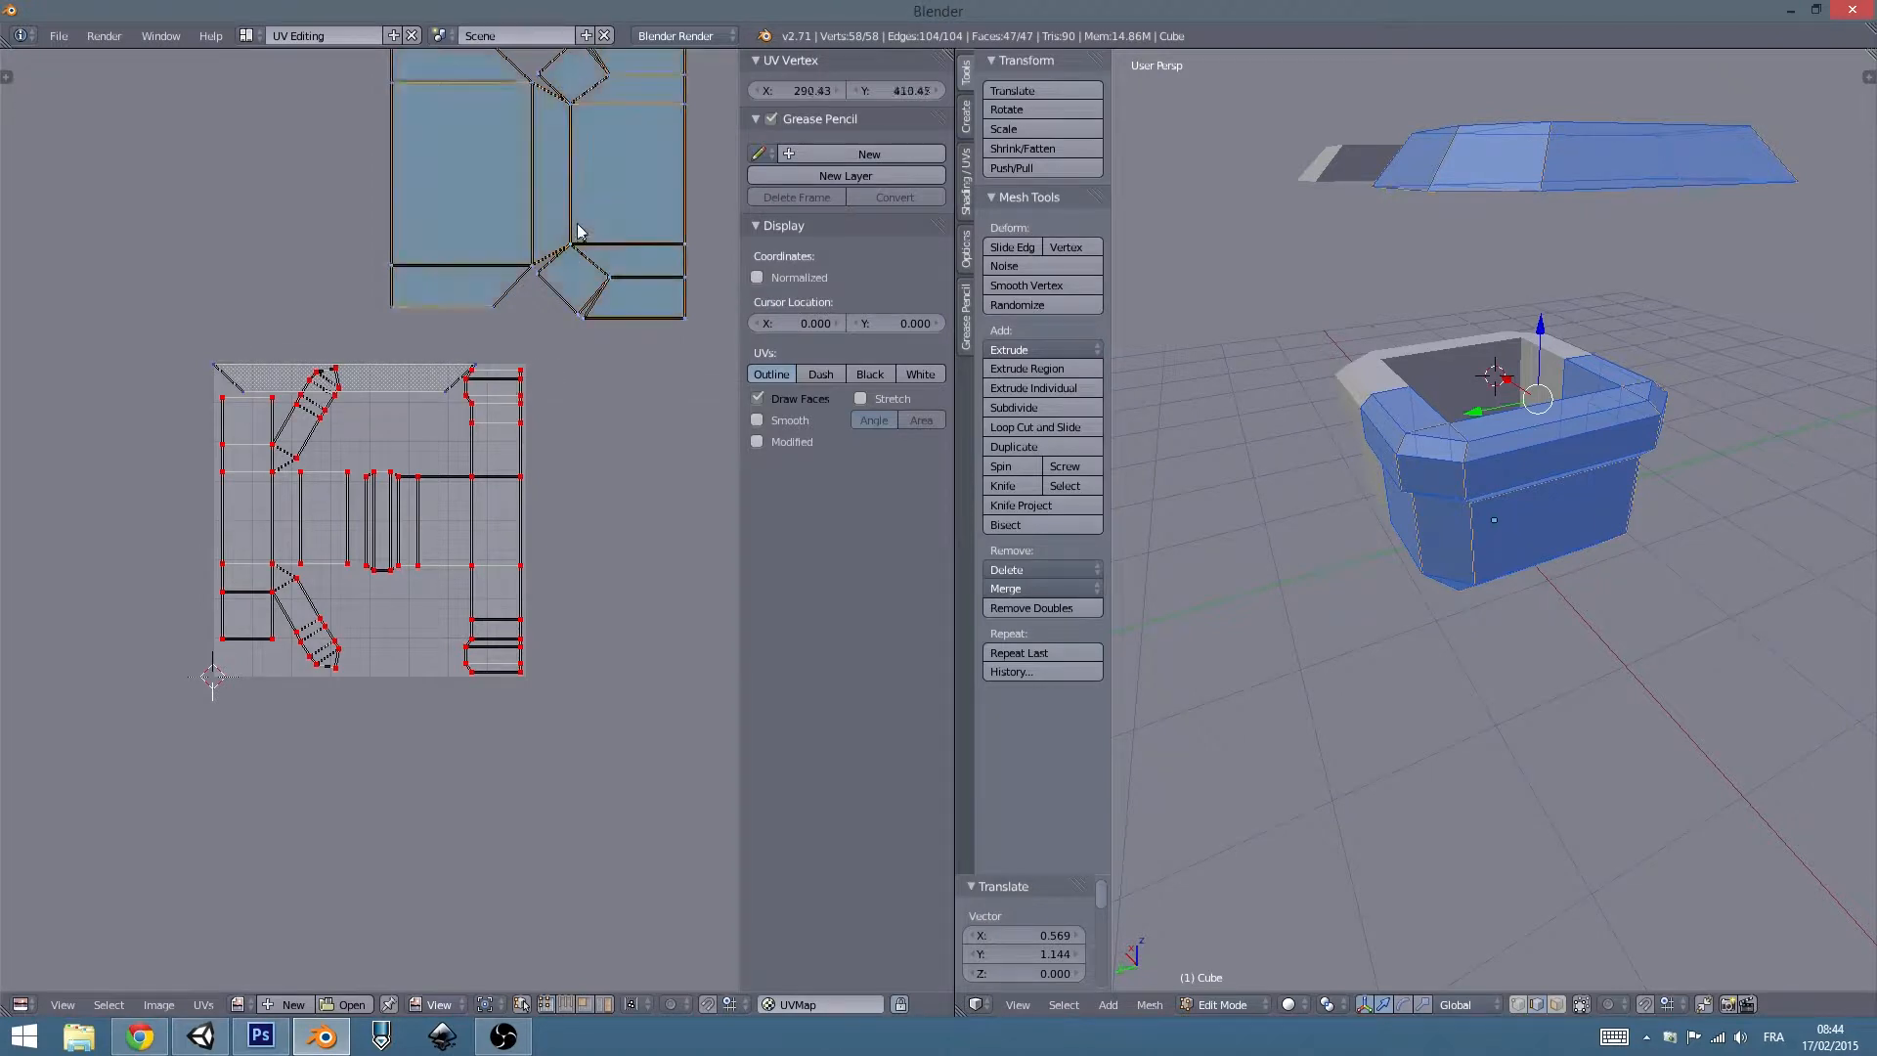
pyautogui.press('g')
pyautogui.click(568, 222)
pyautogui.rightClick(453, 393)
# Clear the seams on the four edges around the lid's trapezoidal side face and unwrap the entire mesh again.
pyautogui.moveTo(1495, 152); pyautogui.dragTo(1650, 170, button='middle')
pyautogui.rightClick(1658, 182)
pyautogui.rightClick(1641, 164)
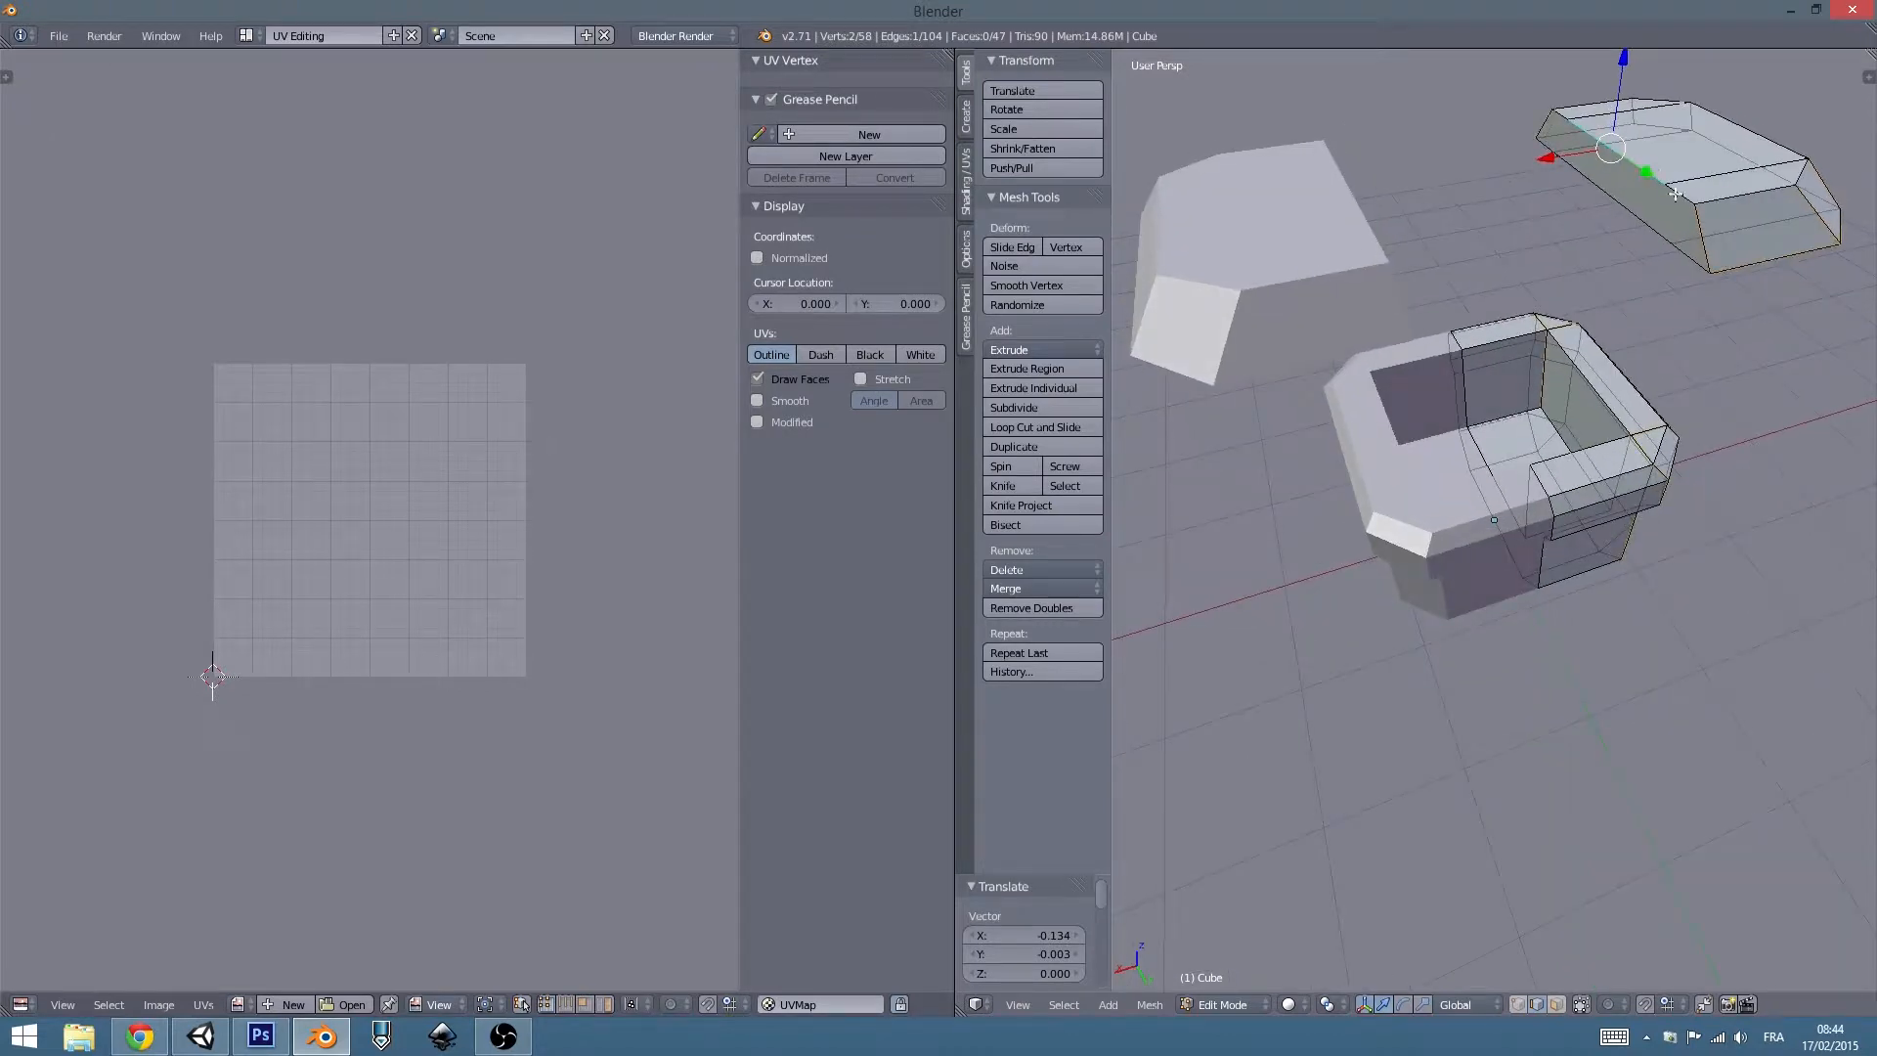
pyautogui.keyDown('shift'); pyautogui.rightClick(1676, 192); pyautogui.keyUp('shift')
pyautogui.rightClick(1632, 211)
pyautogui.keyDown('shift'); pyautogui.rightClick(1633, 212); pyautogui.keyUp('shift')
pyautogui.hotkey('ctrl', 'e')
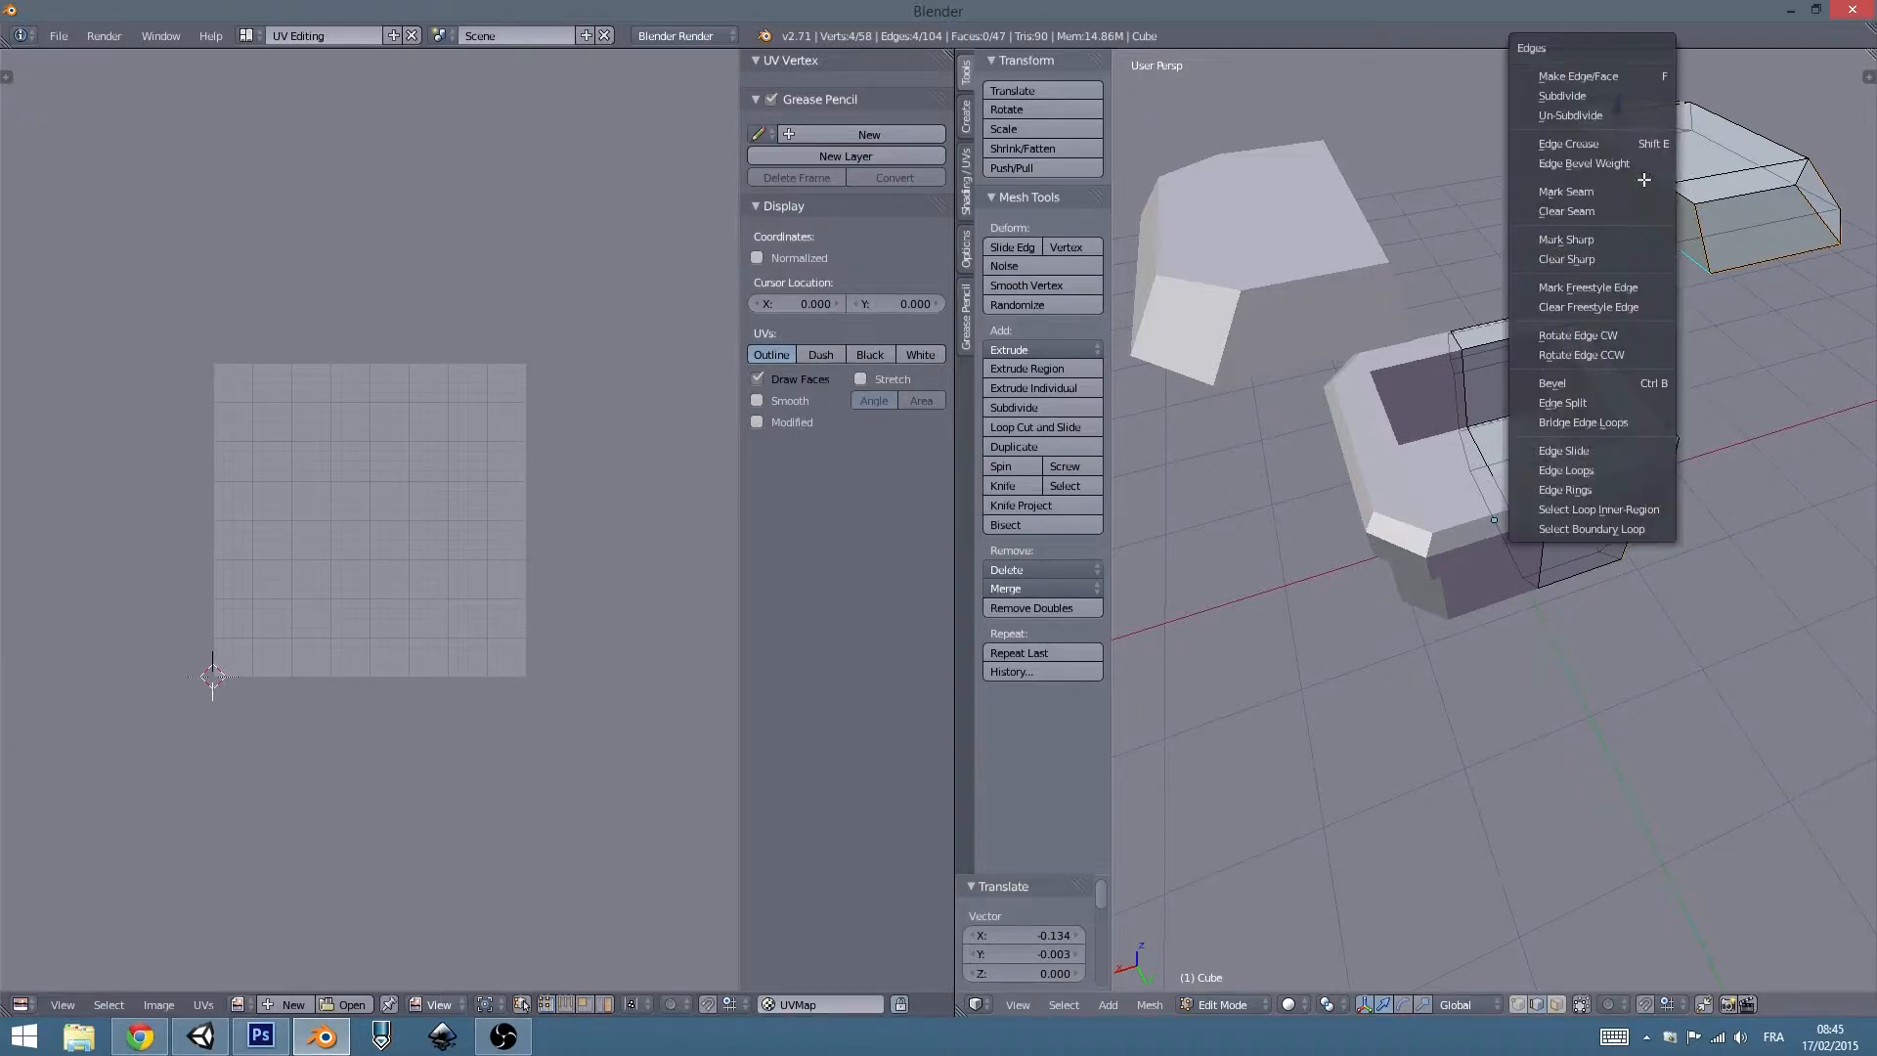
pyautogui.click(1592, 212)
pyautogui.press('a')
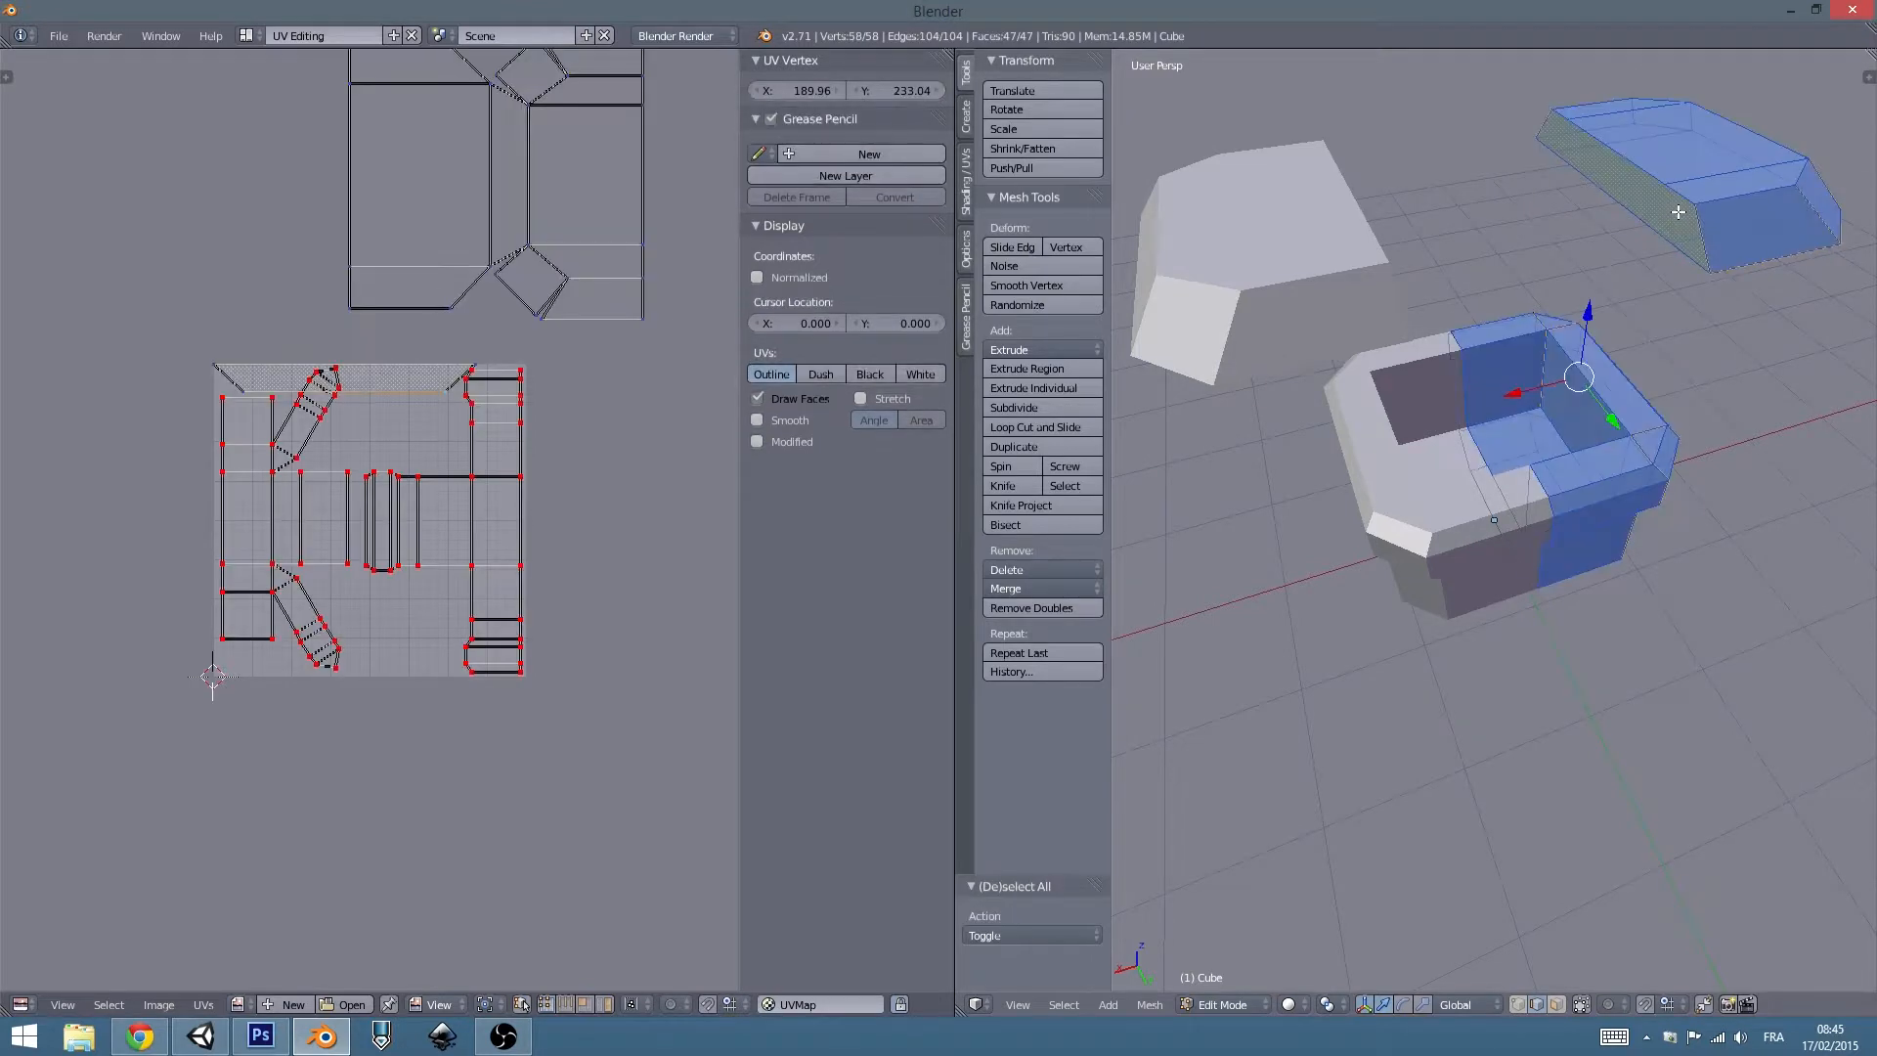
pyautogui.press('u')
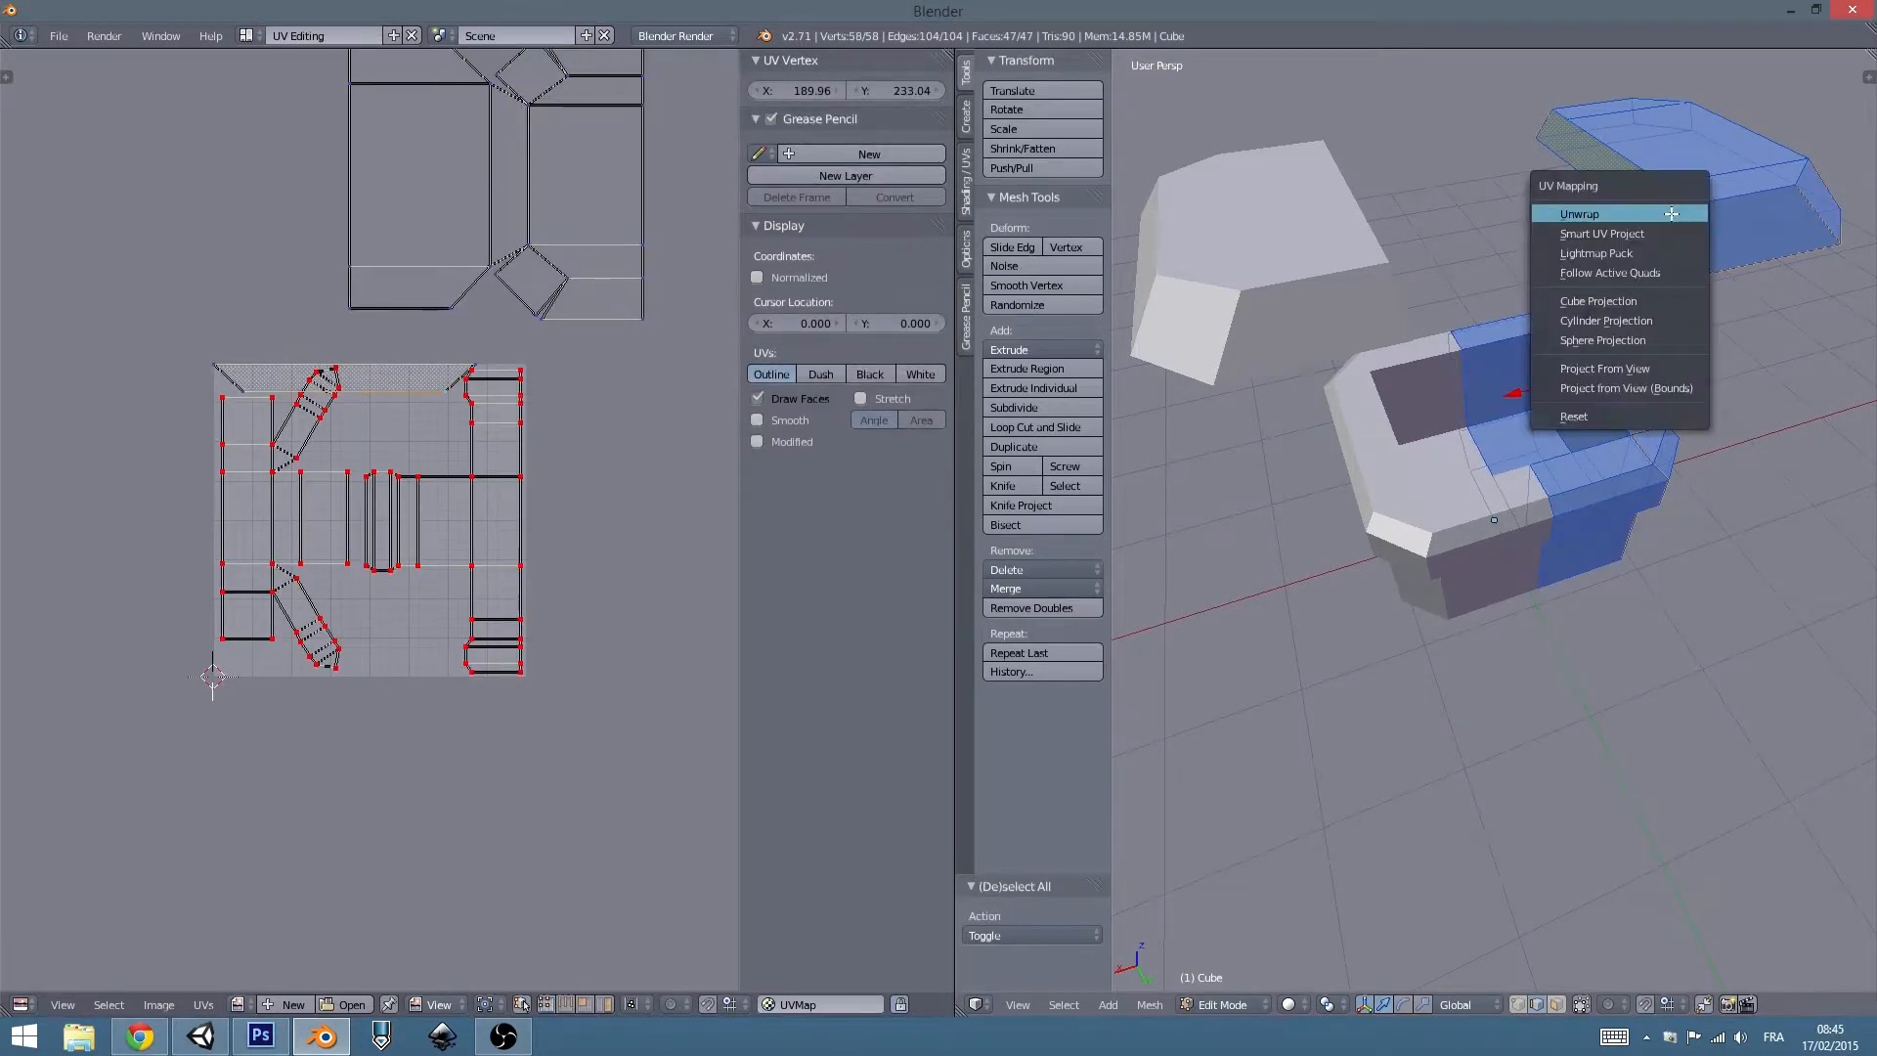
pyautogui.click(1671, 213)
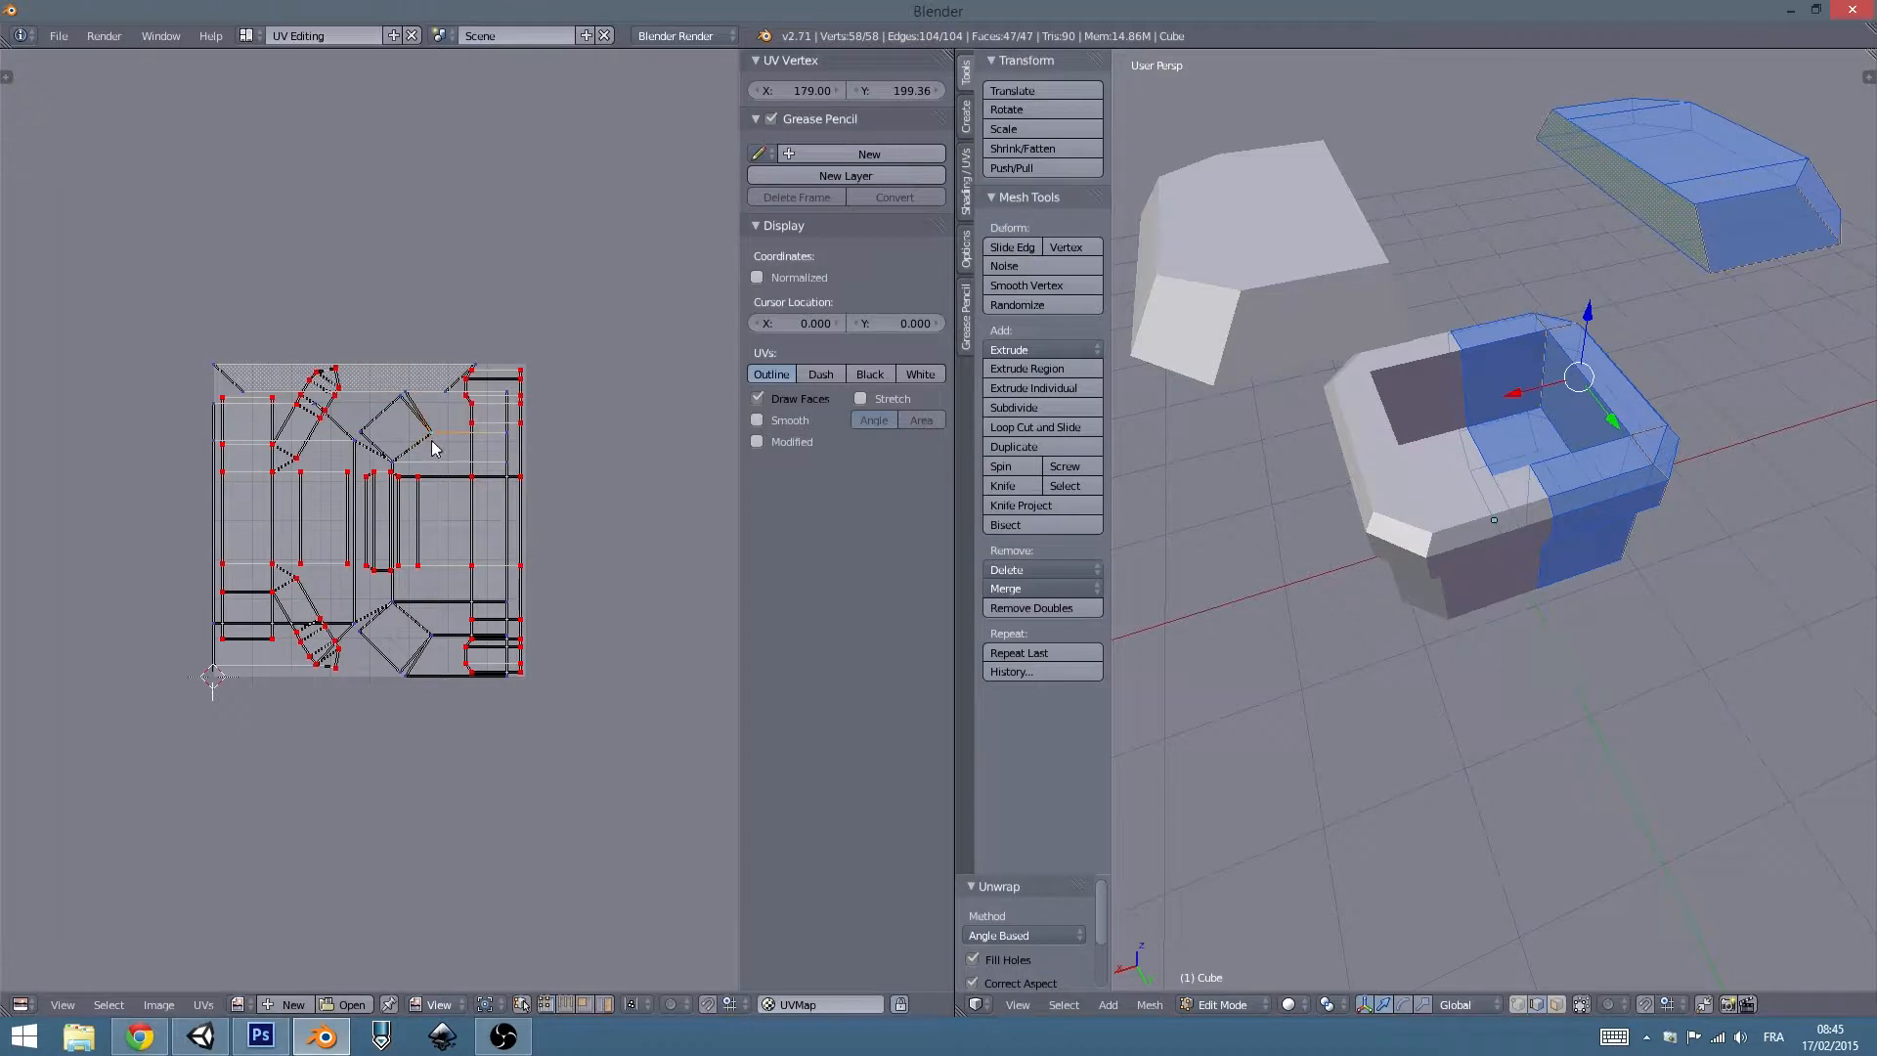
# Scale the joined lid island by 0.505 and move it 0.156 in X and -0.347 in Y, below the pinned islands' central strips.
pyautogui.press('a')
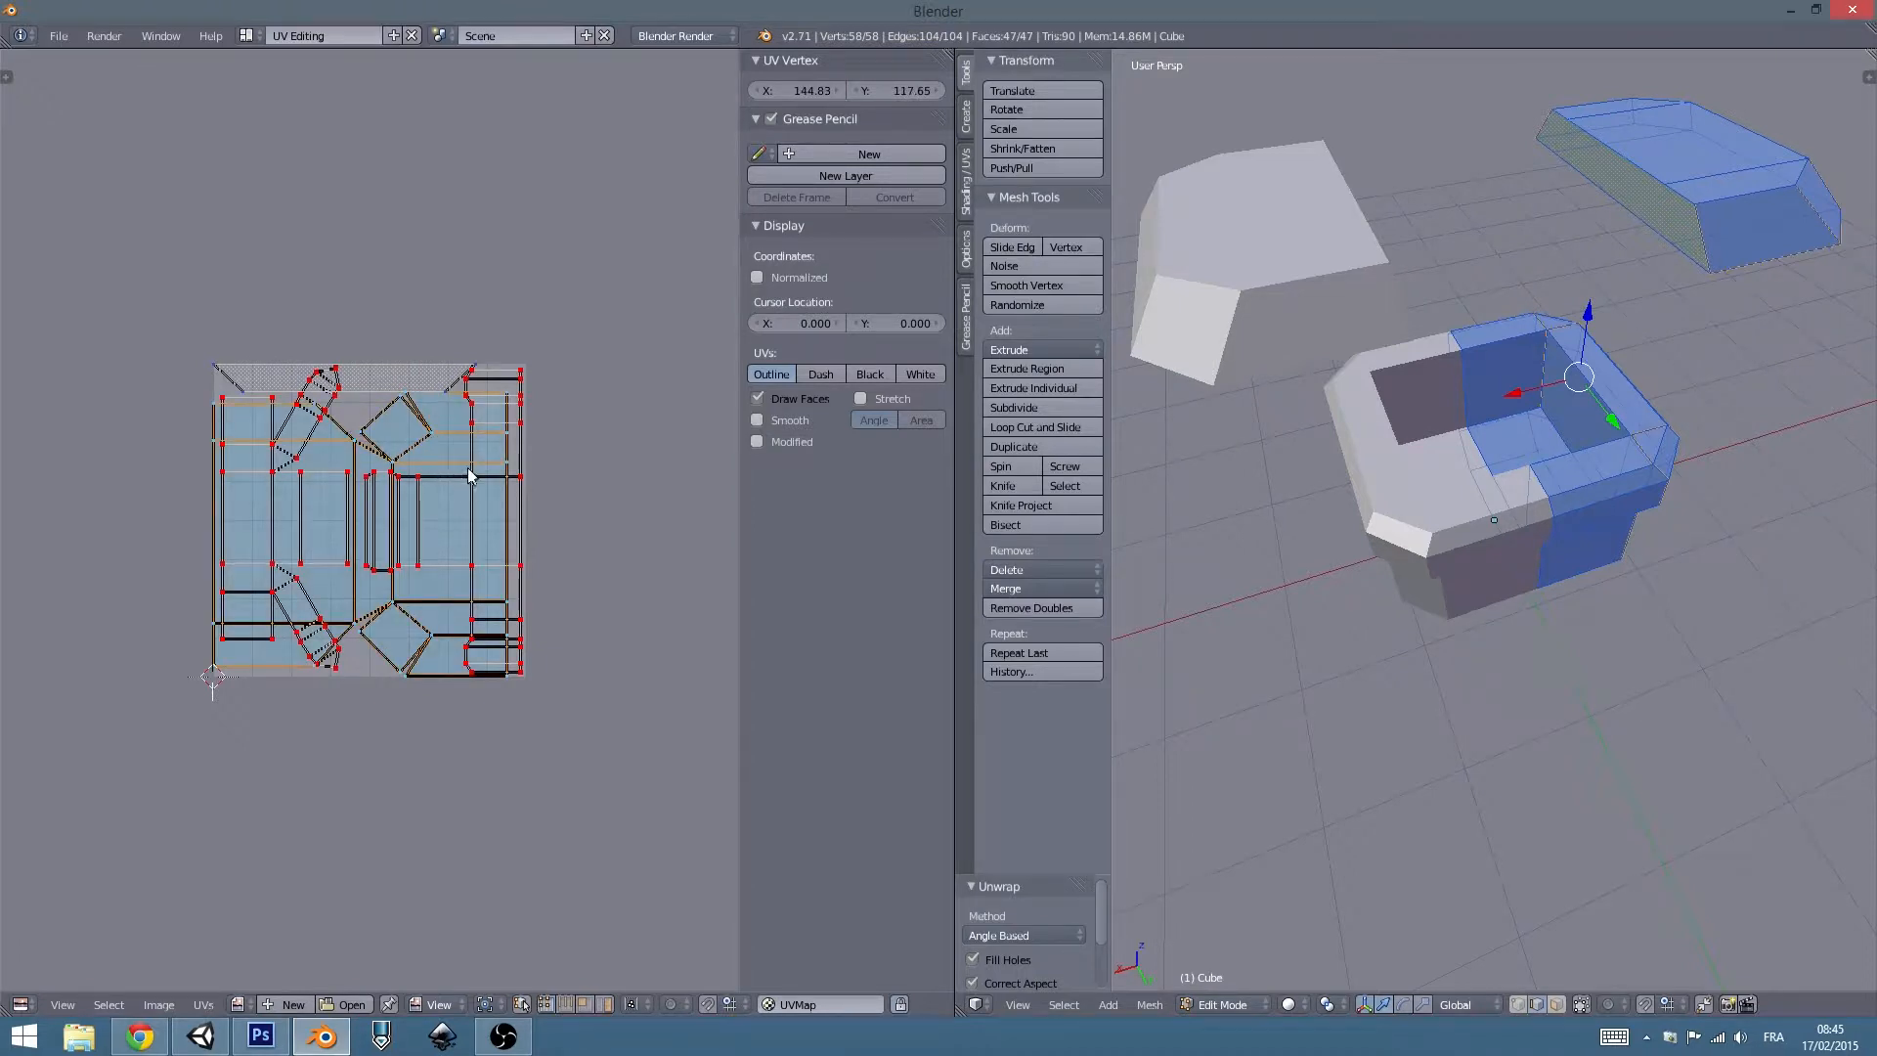
pyautogui.press('s')
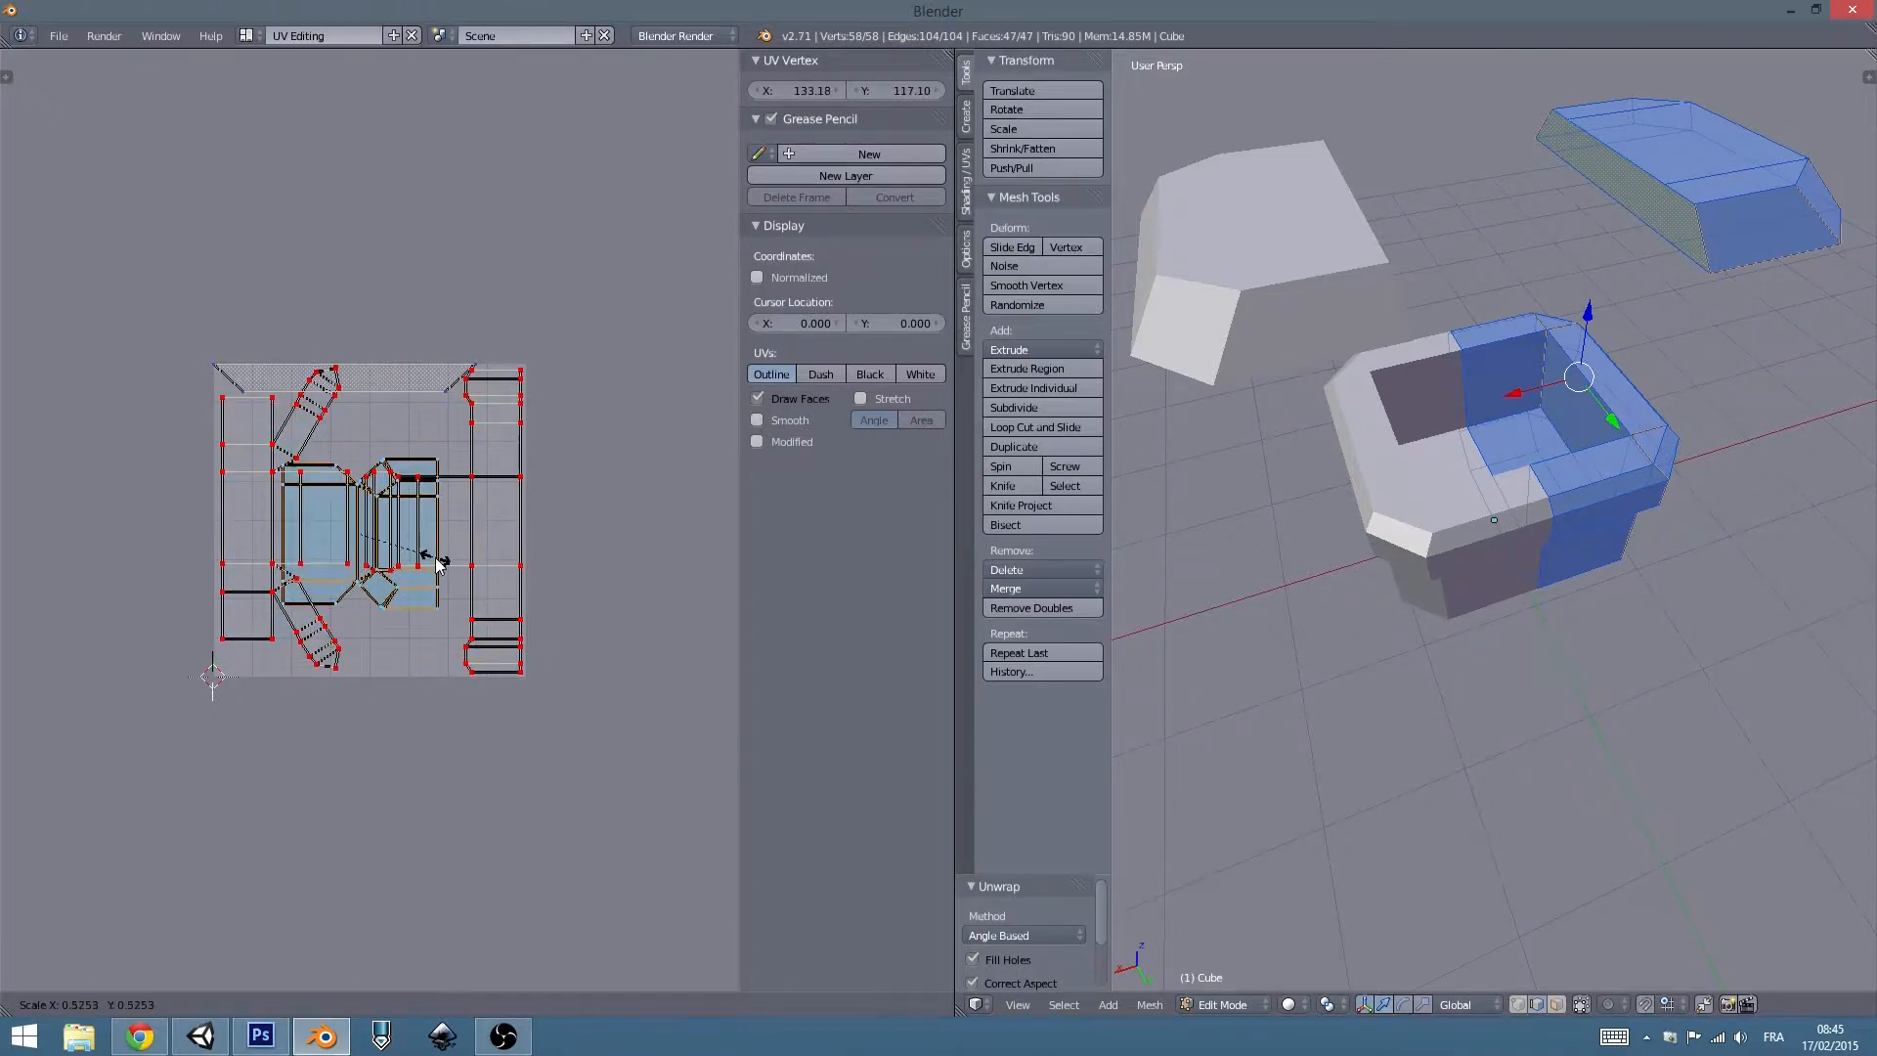
pyautogui.click(420, 554)
pyautogui.press('g')
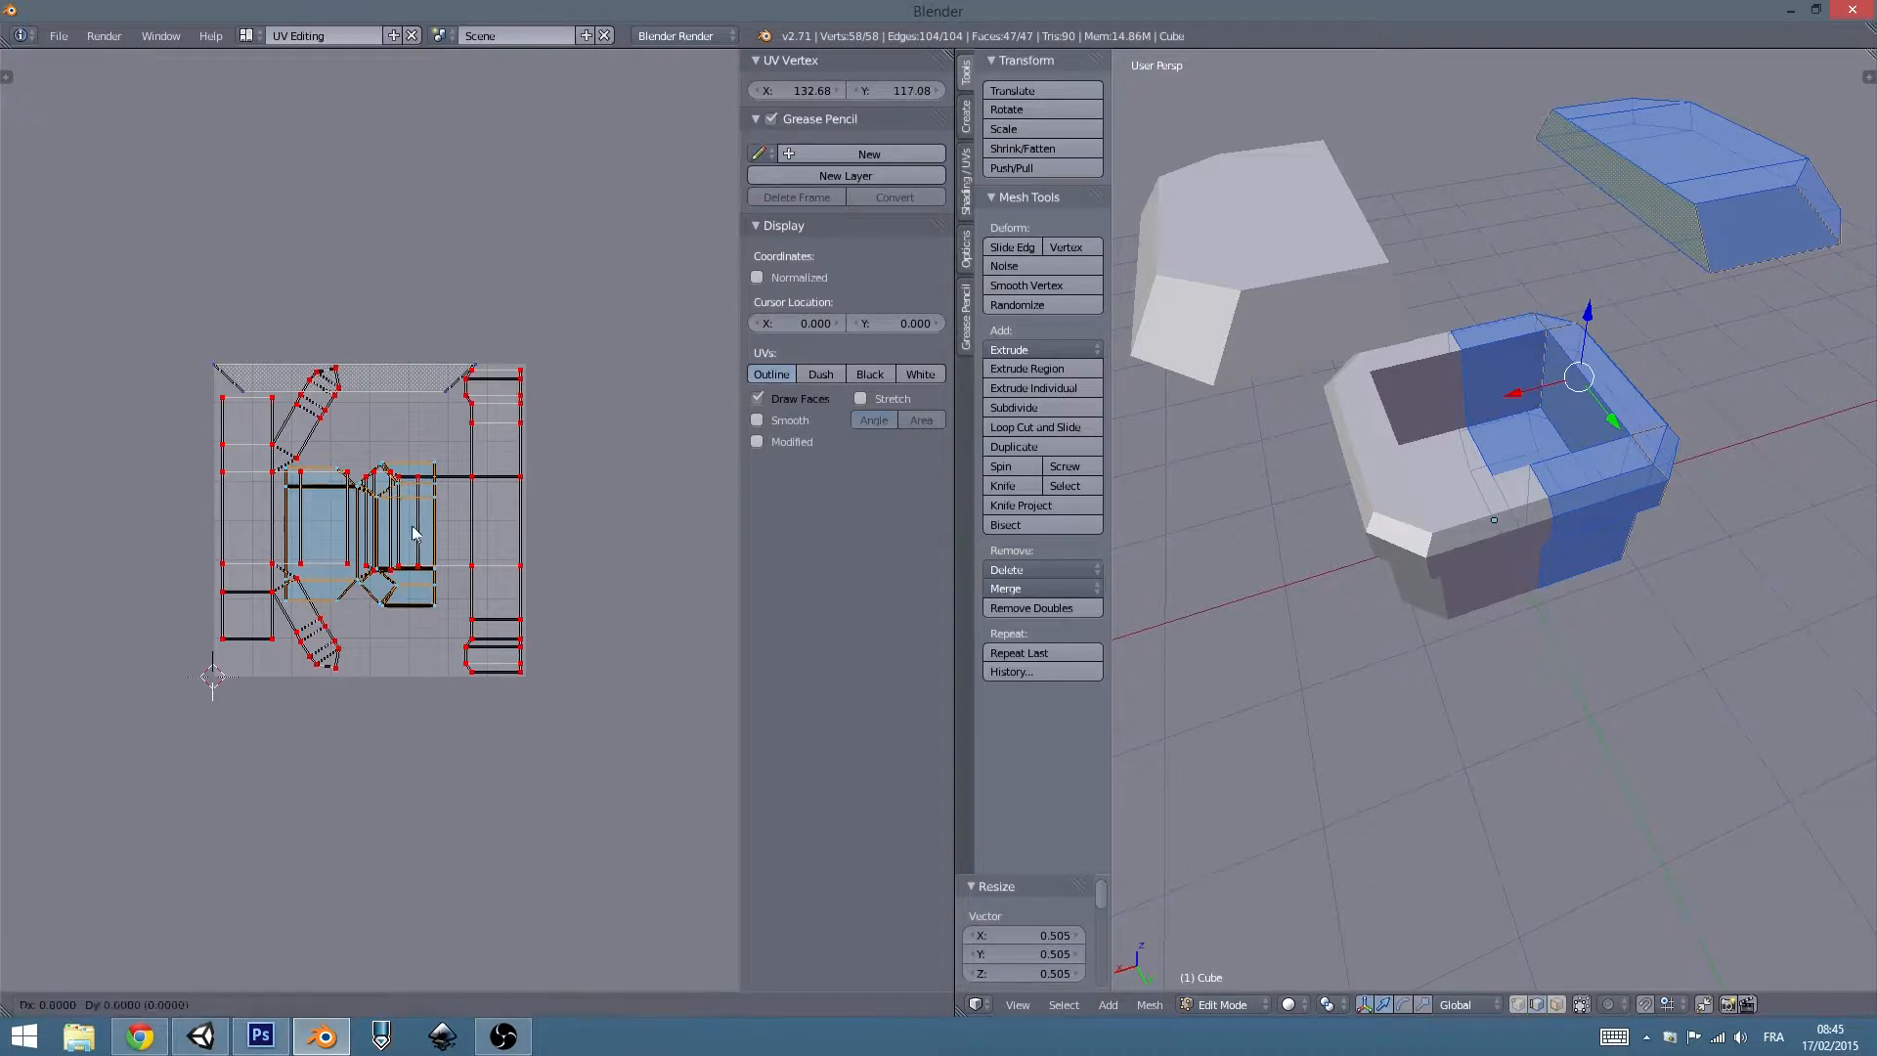
pyautogui.click(465, 657)
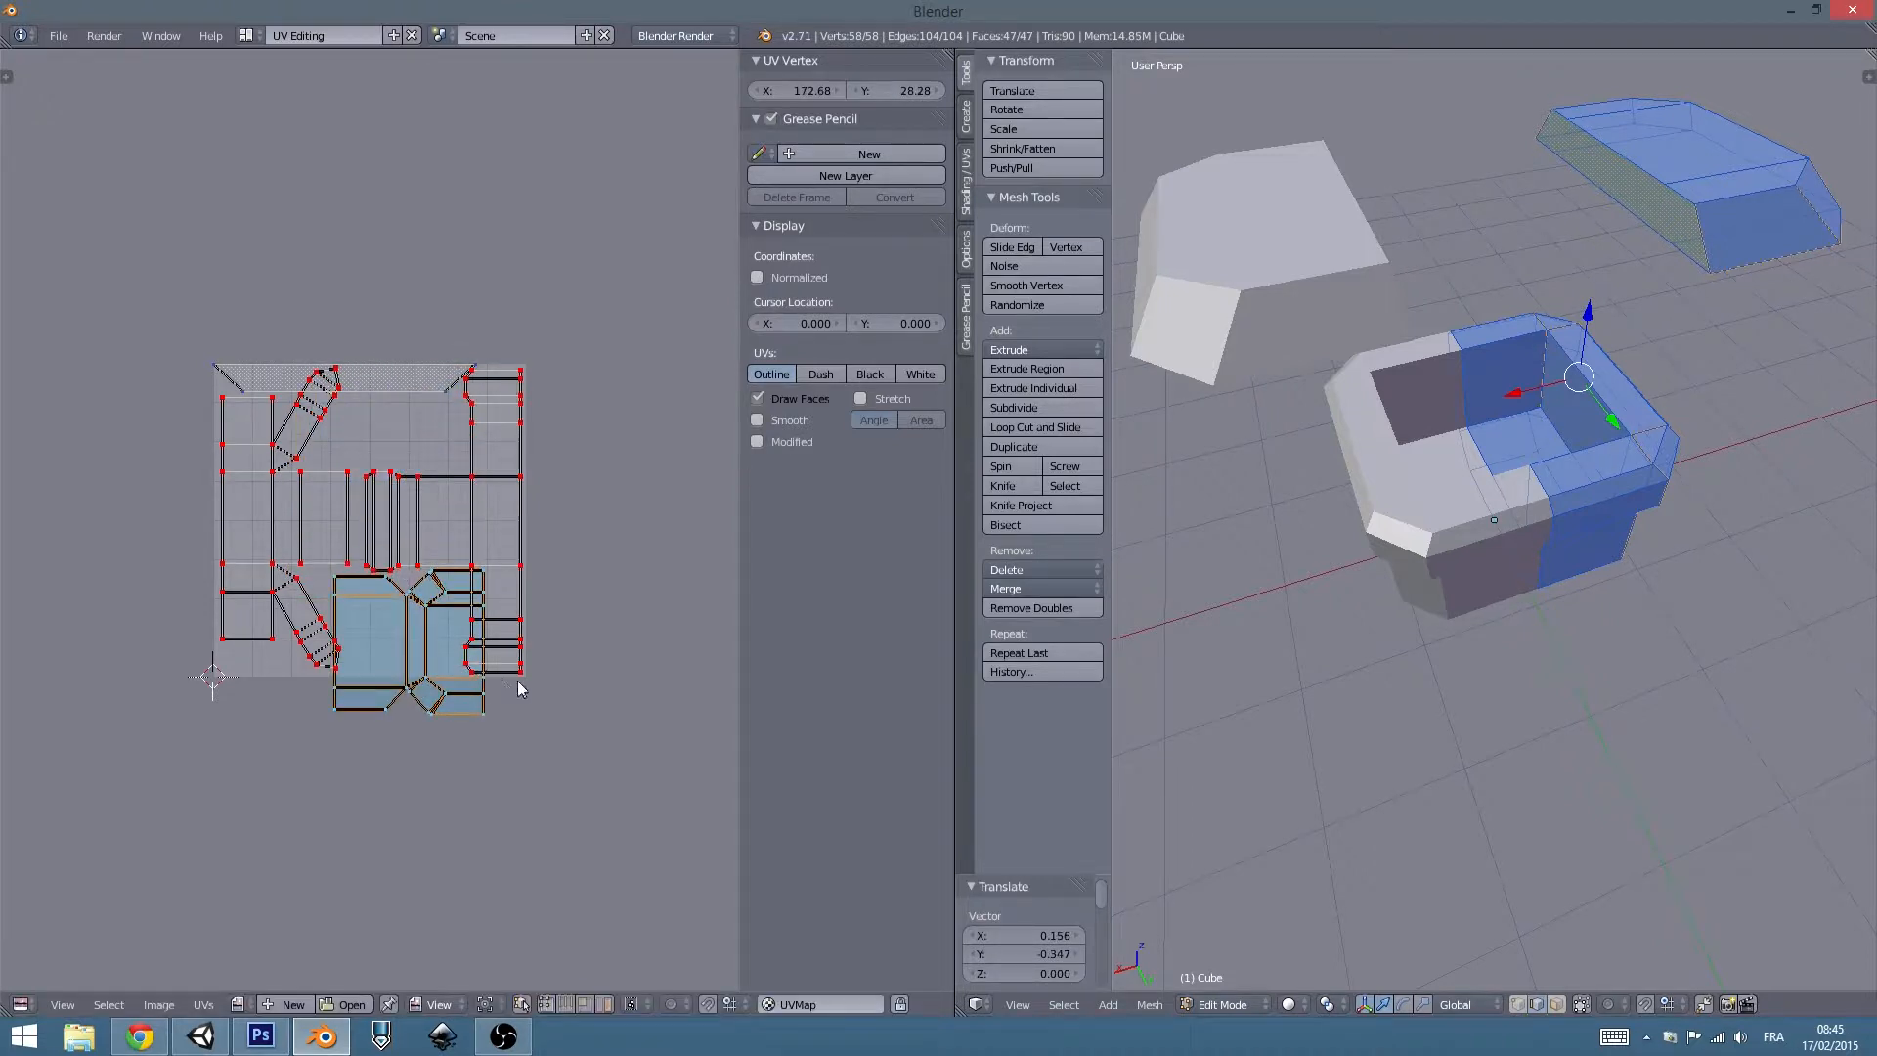
# Scale the lid island by 0.774 and move it -0.028 in X and 0.059 in Y into the gap between the pinned islands.
pyautogui.press('s')
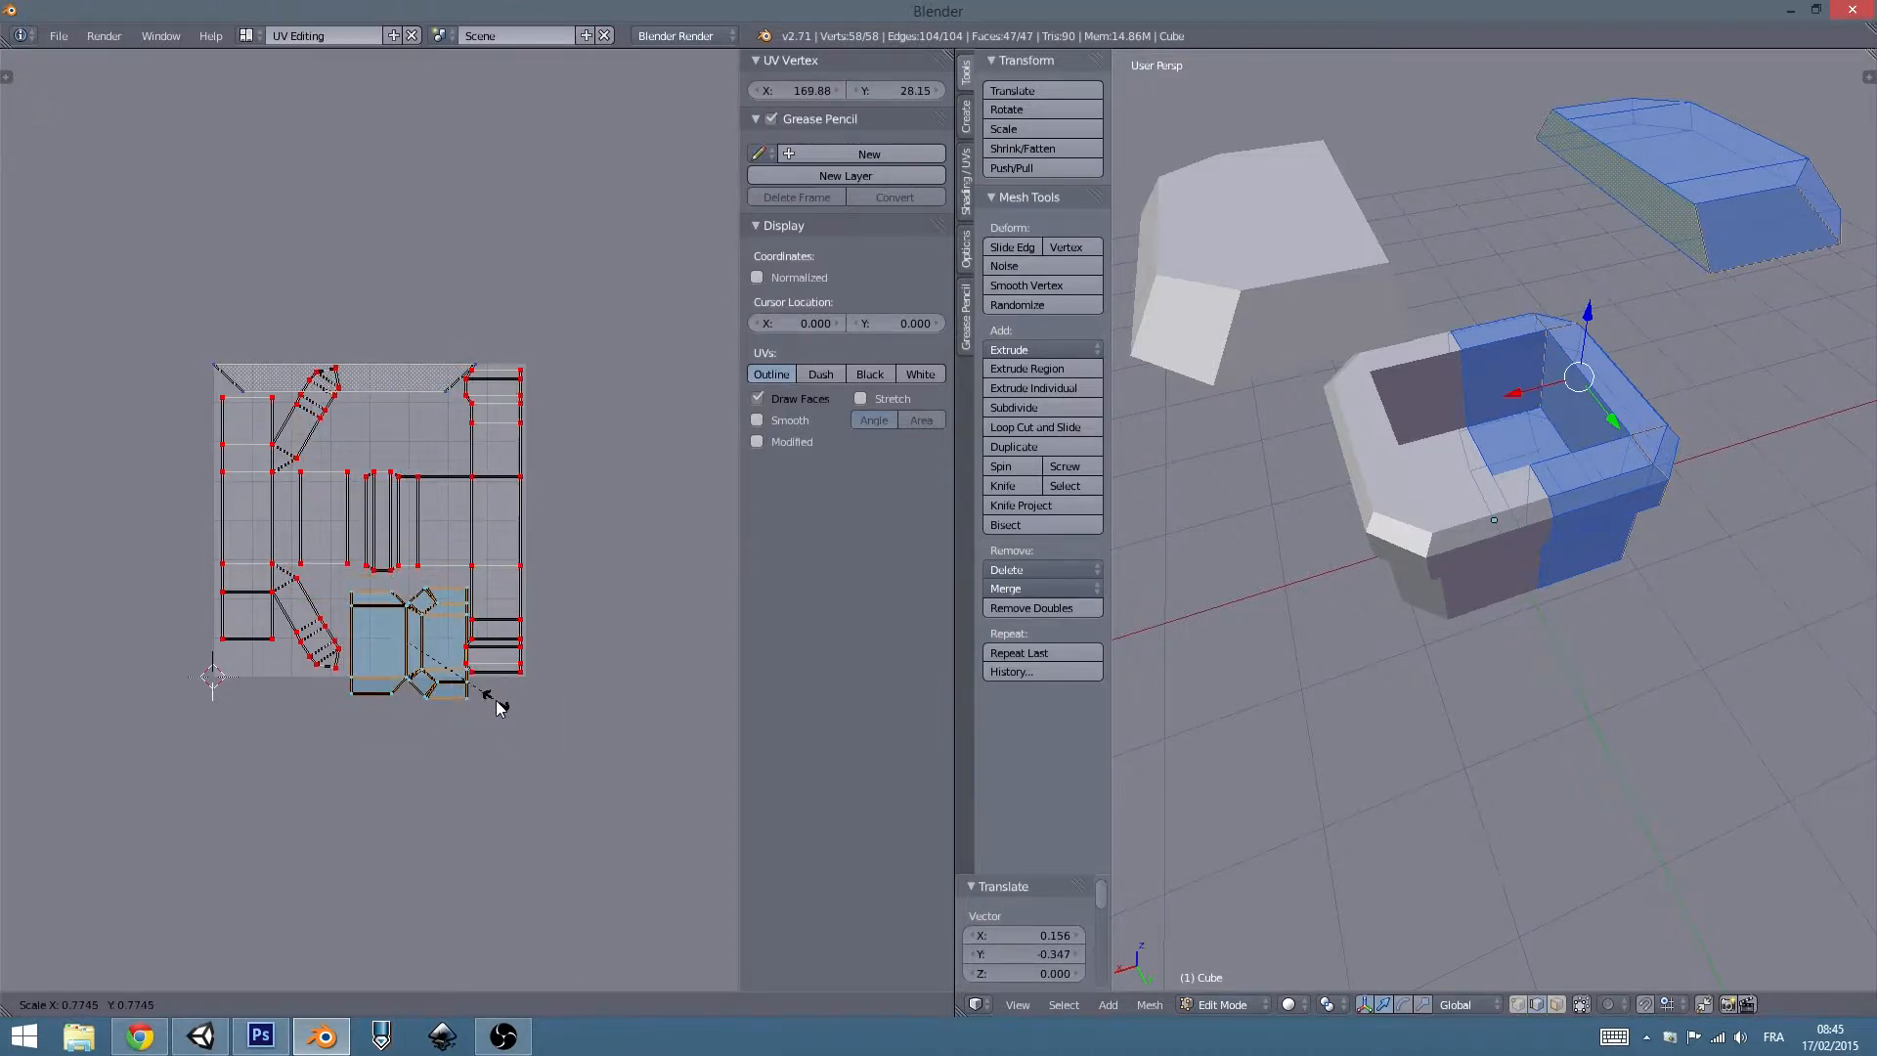
pyautogui.click(504, 712)
pyautogui.press('g')
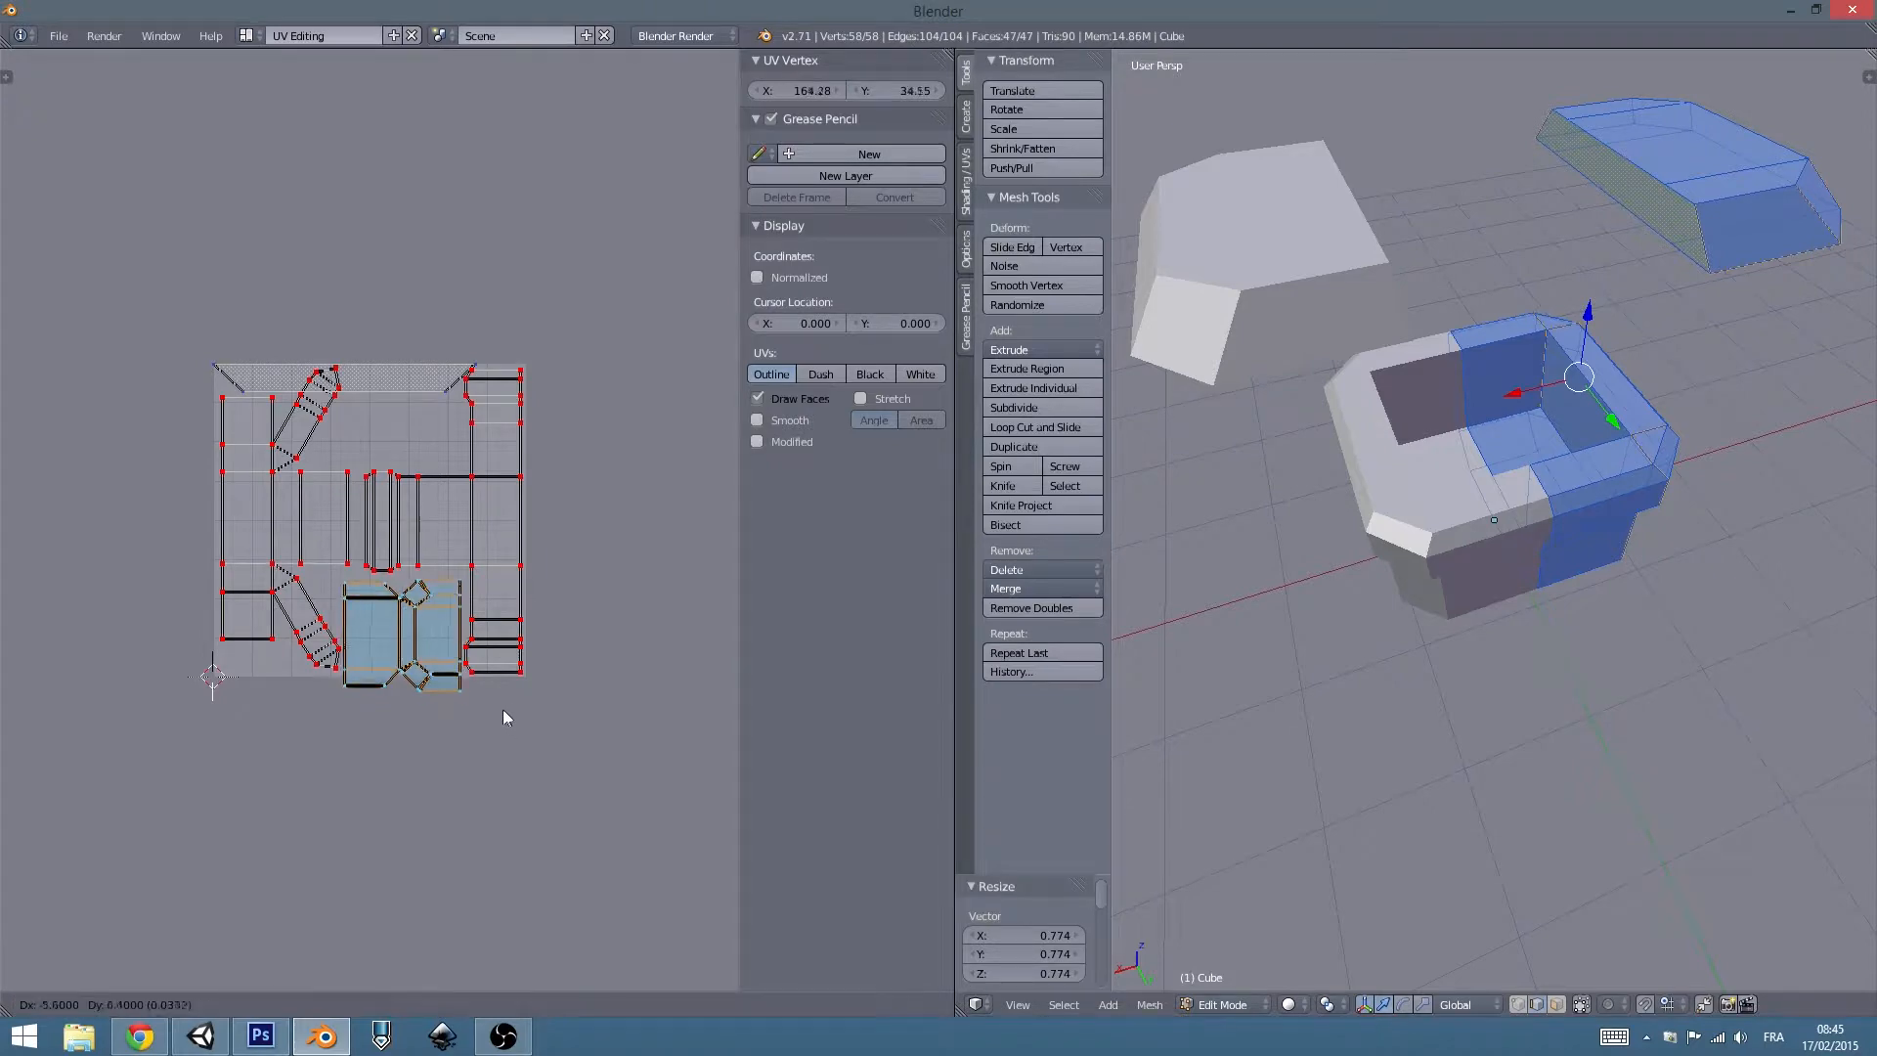
pyautogui.click(503, 700)
# Scale the lid island by 0.926 and move it 0.006 in X and 0.003 in Y to clear the surrounding islands.
pyautogui.scroll(4, 419, 664)
pyautogui.scroll(-1, 393, 645)
pyautogui.moveTo(445, 624); pyautogui.dragTo(477, 571, button='middle')
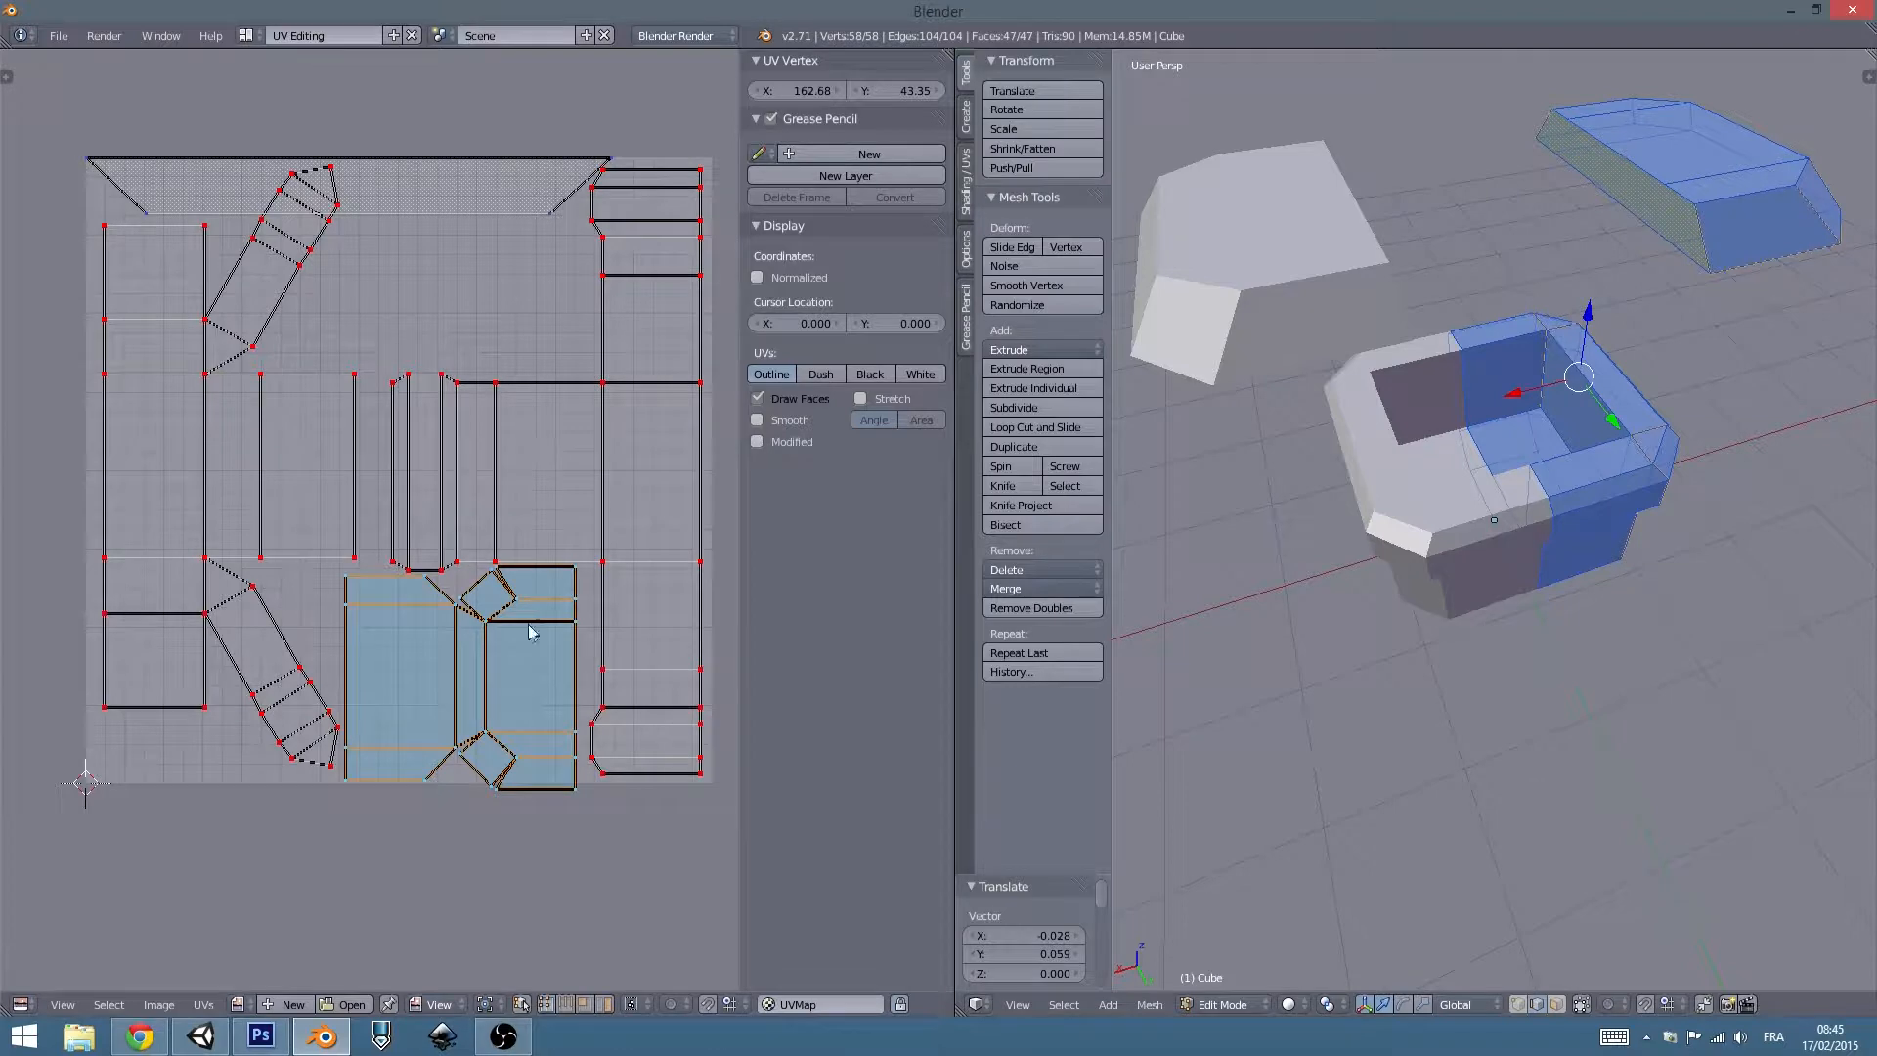
pyautogui.press('s')
pyautogui.click(541, 727)
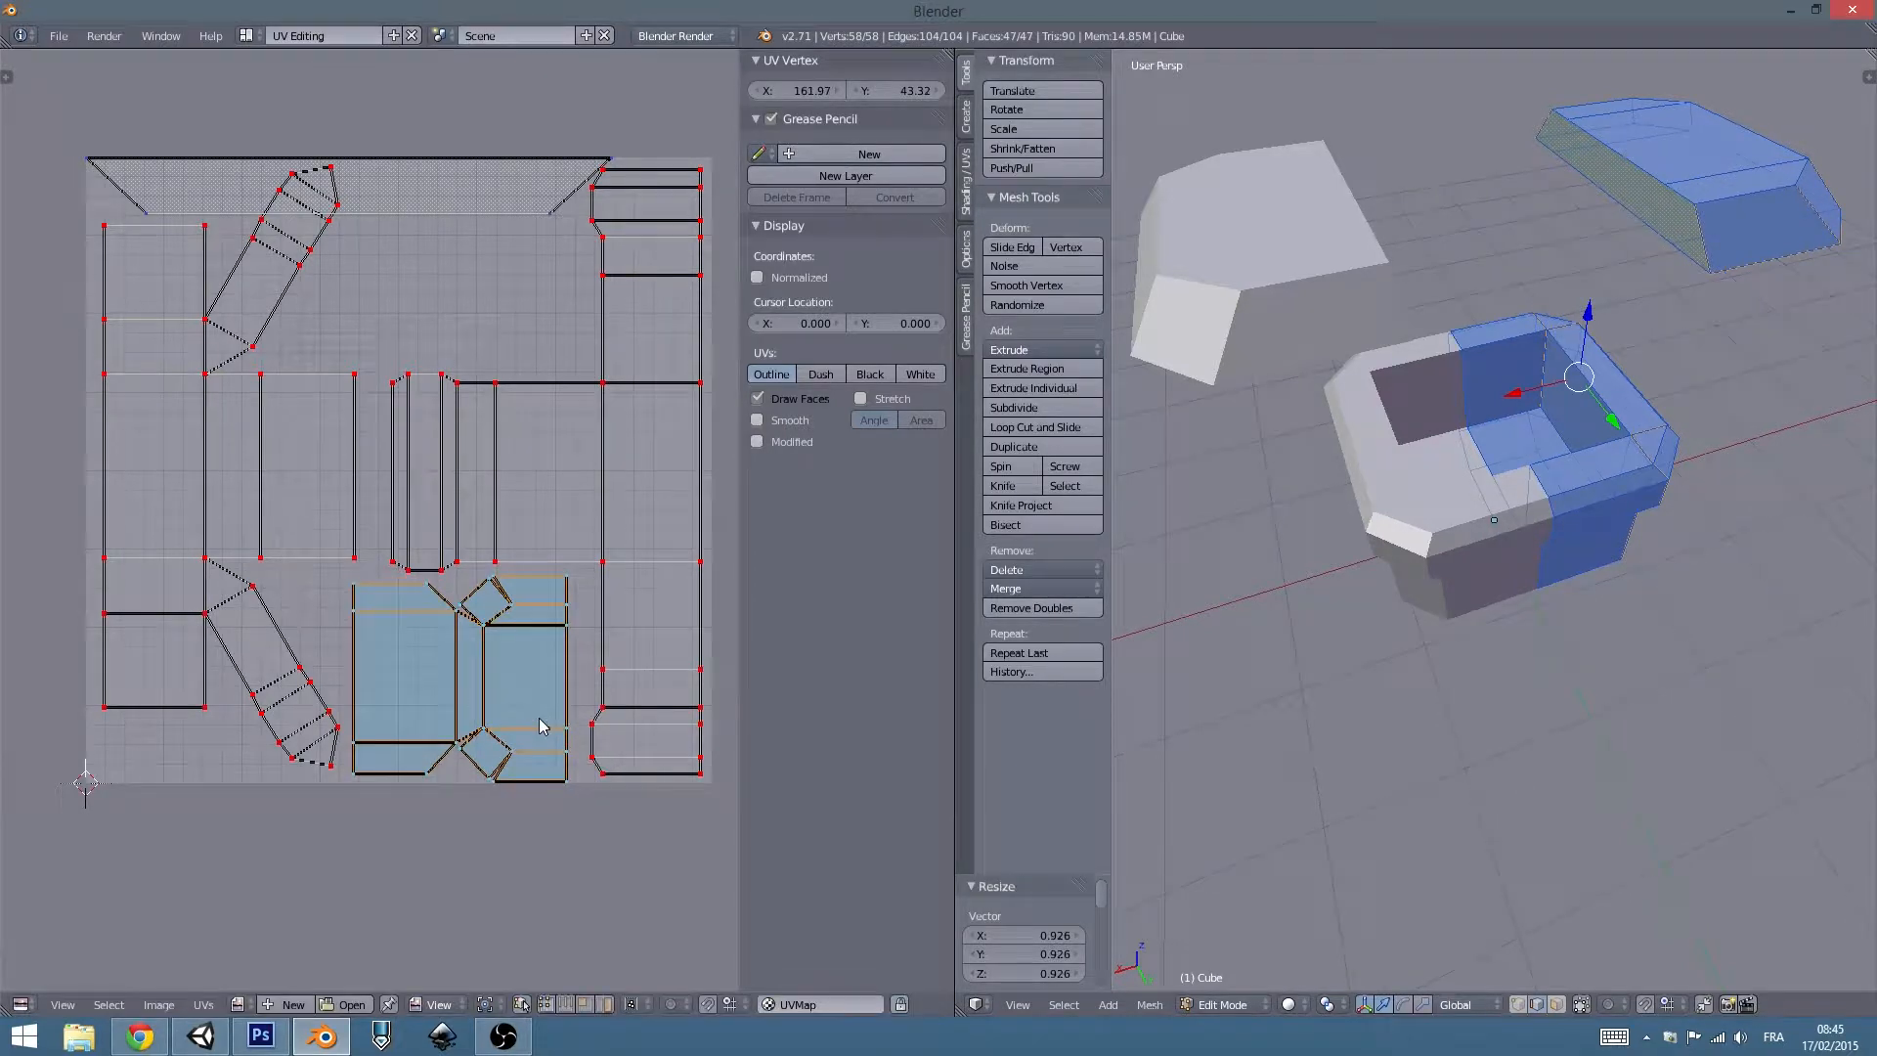
pyautogui.press('g')
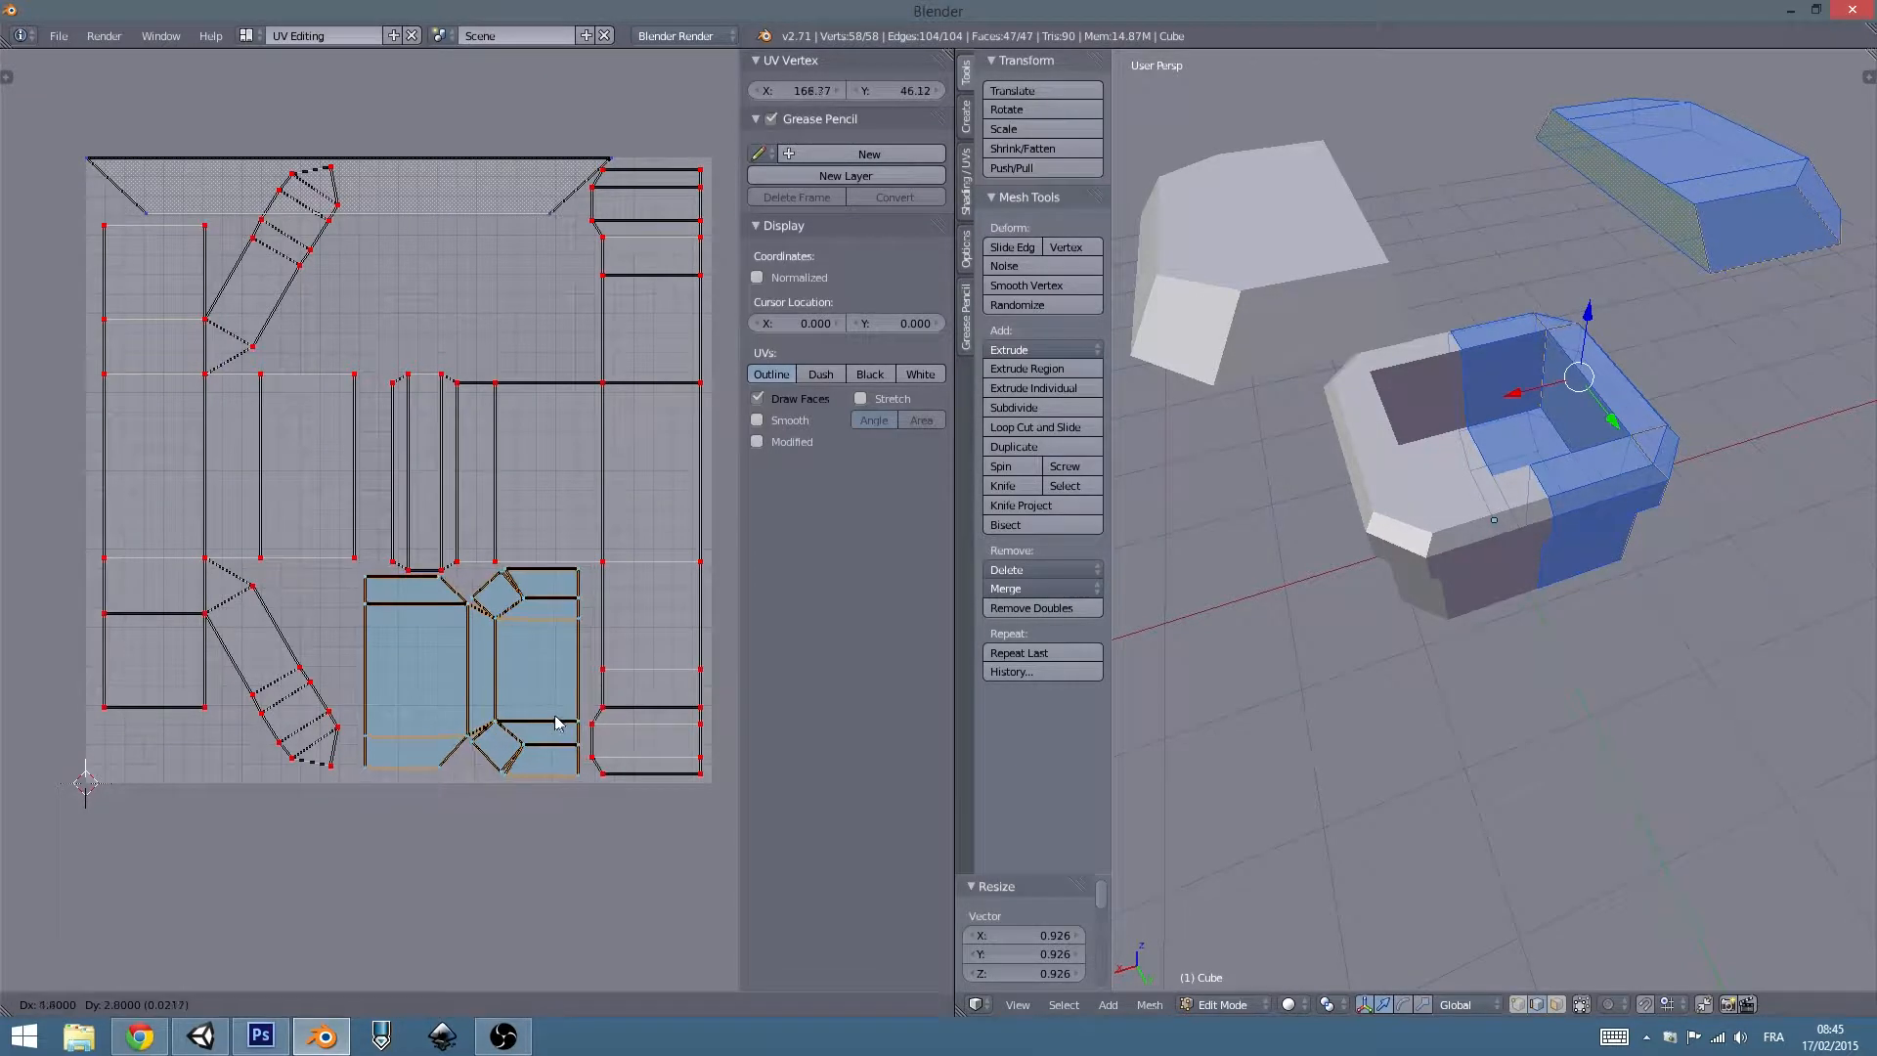
pyautogui.click(548, 733)
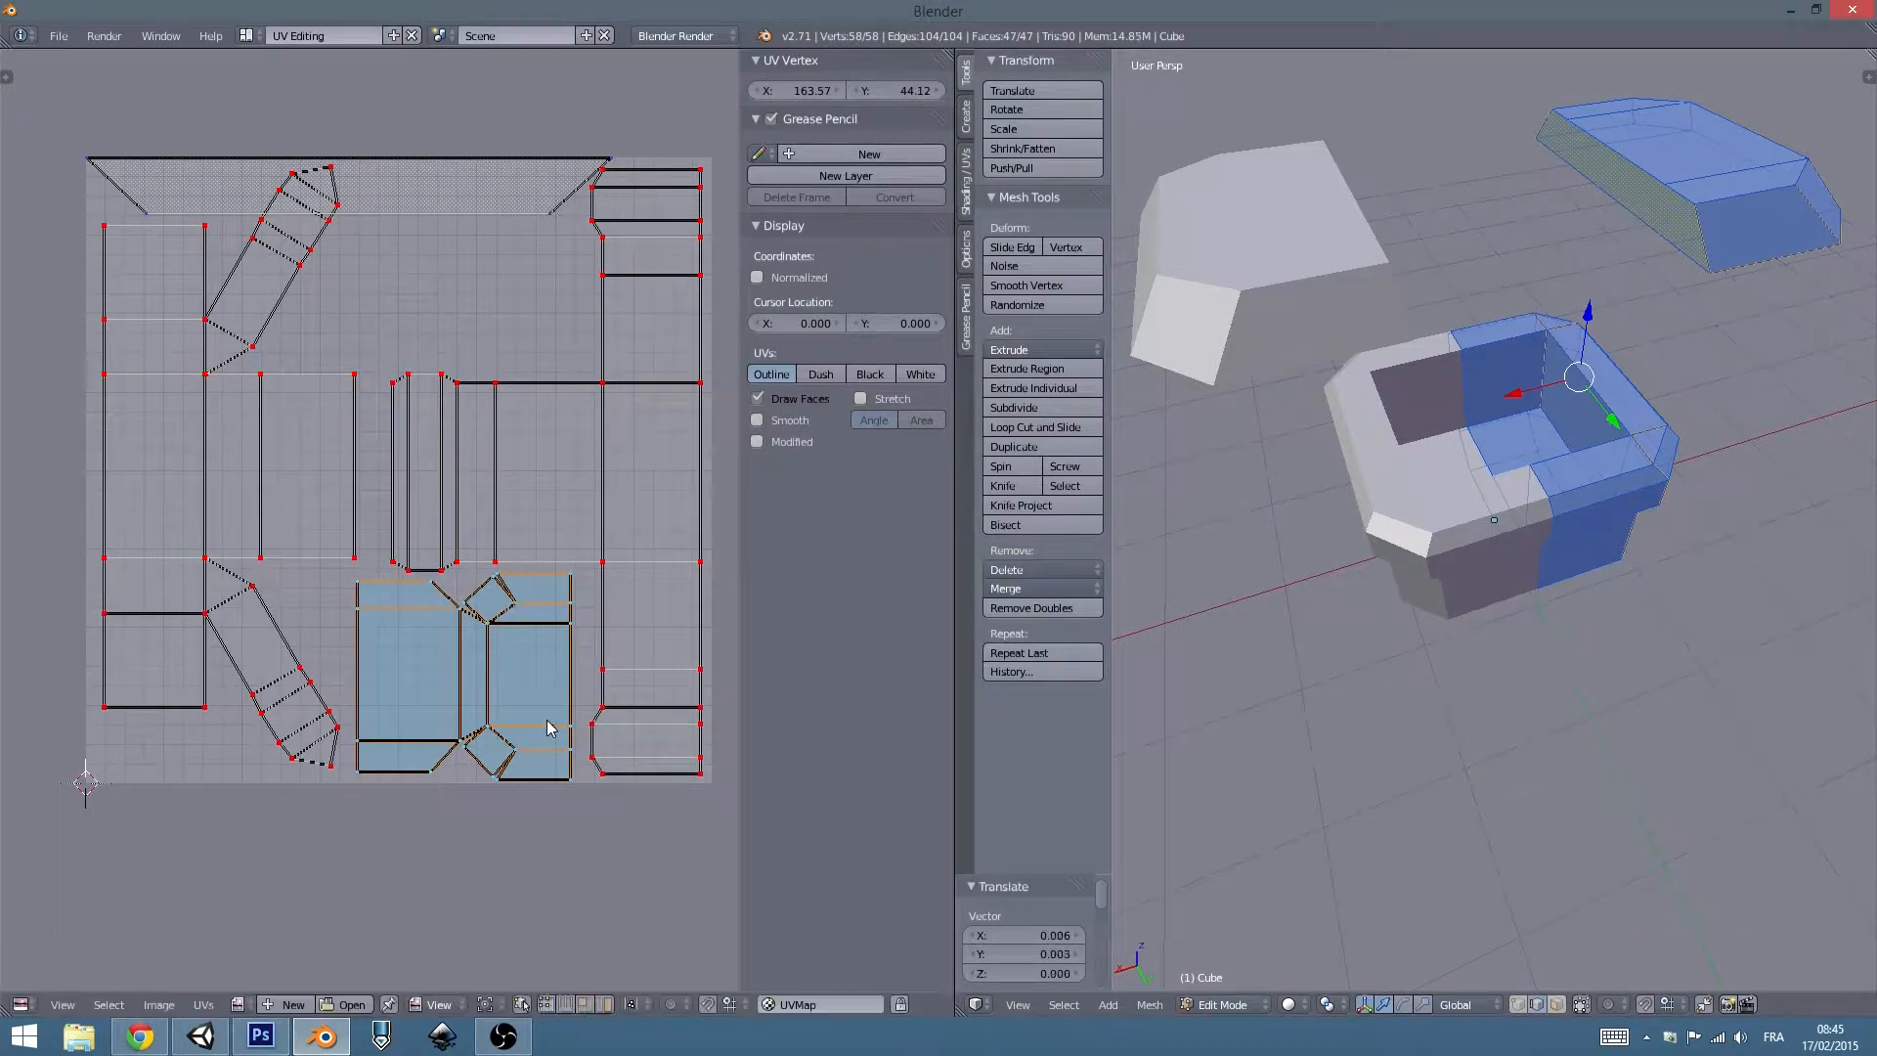
# Select the linked pinned island along the UV square's right edge and move it 0.011 in X and 0.014 in Y.
pyautogui.rightClick(600, 563)
pyautogui.rightClick(600, 563)
pyautogui.hotkey('ctrl', 'l')
pyautogui.press('g')
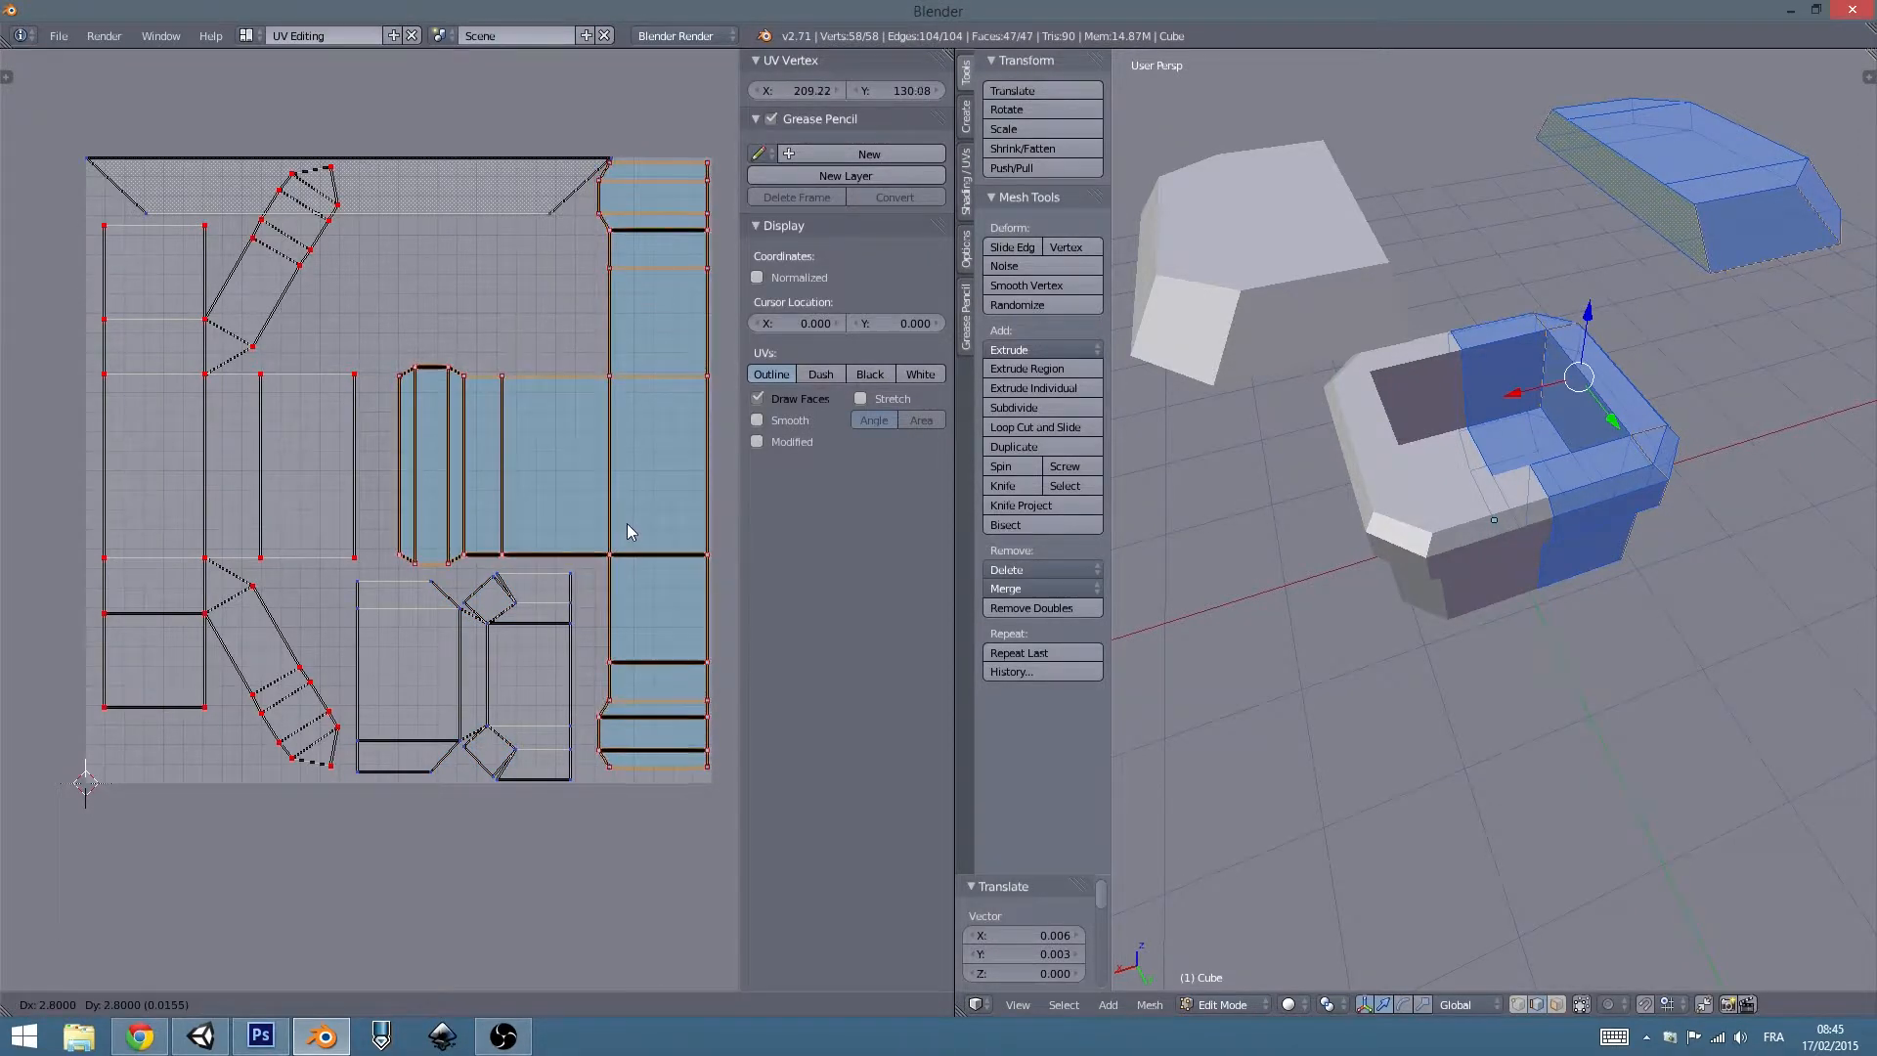
pyautogui.click(625, 522)
# Select the linked pinned island along the UV square's left edge and move it -0.019 in X and 0.006 in Y.
pyautogui.rightClick(342, 557)
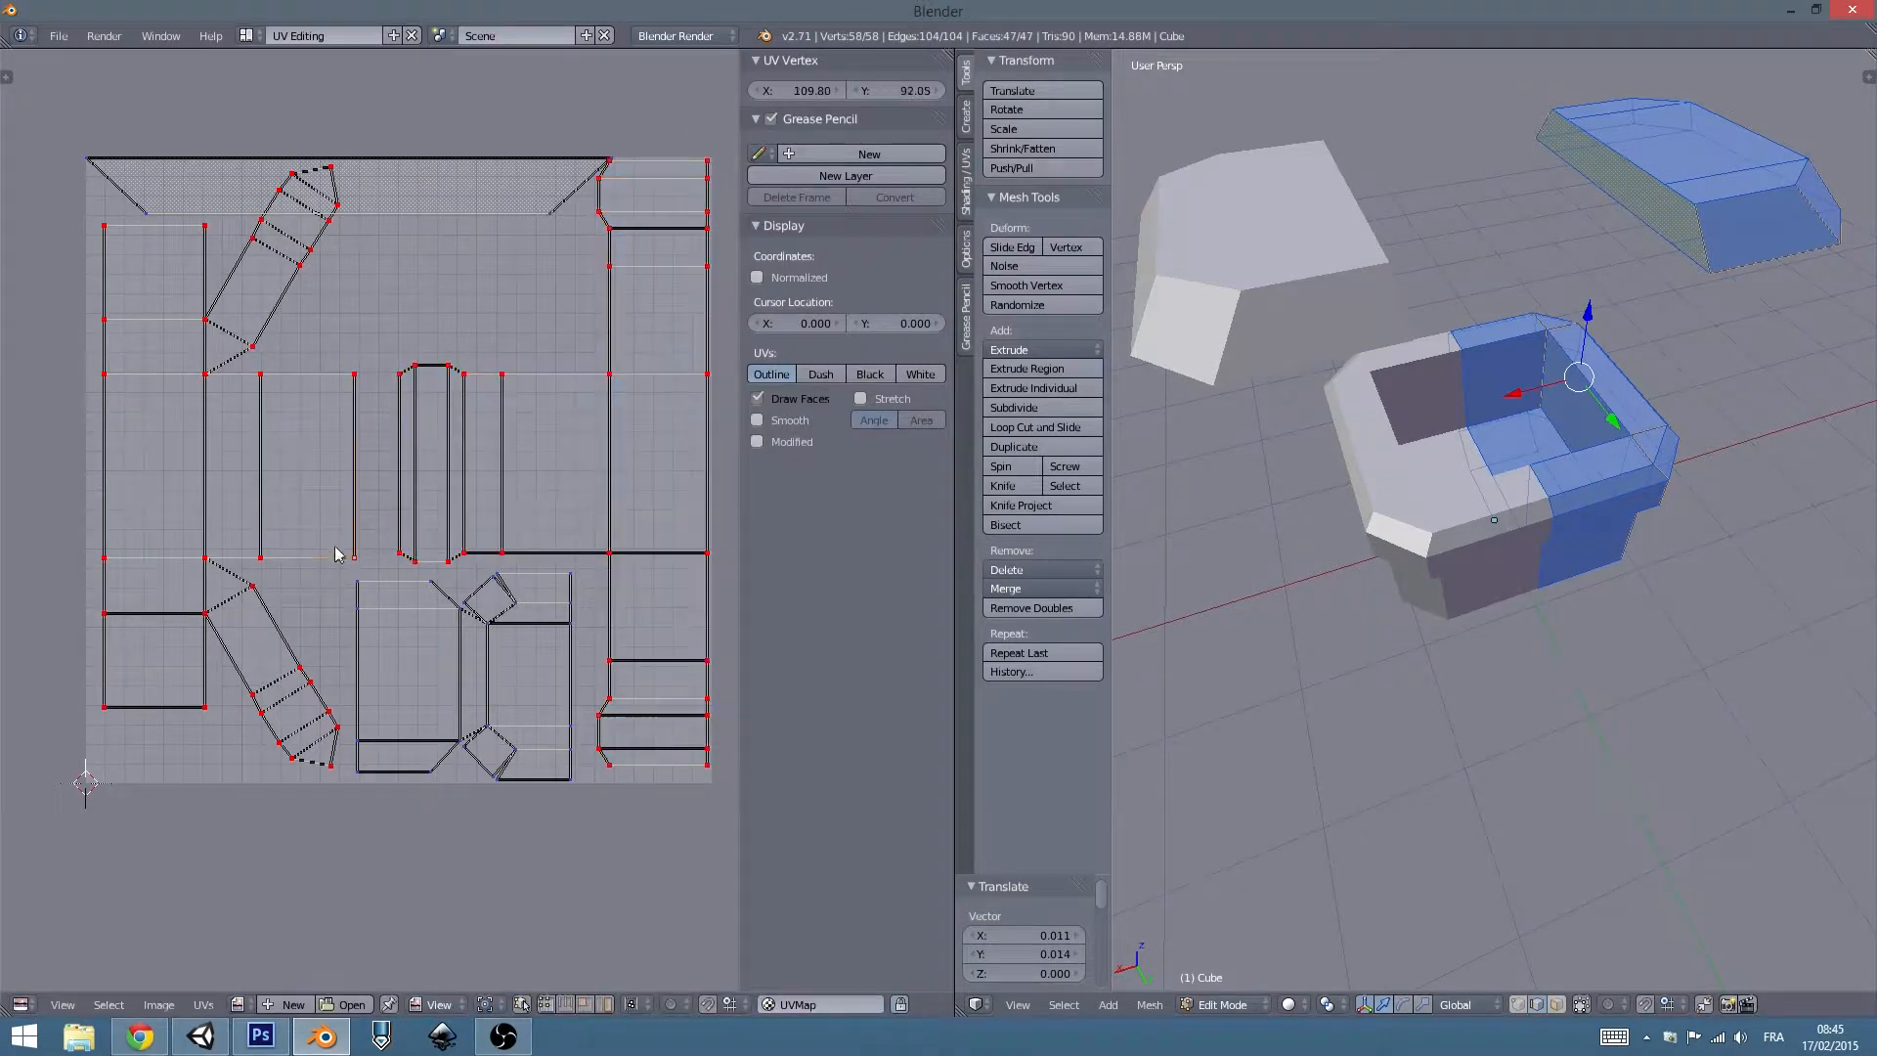
pyautogui.hotkey('ctrl', 'l')
pyautogui.press('g')
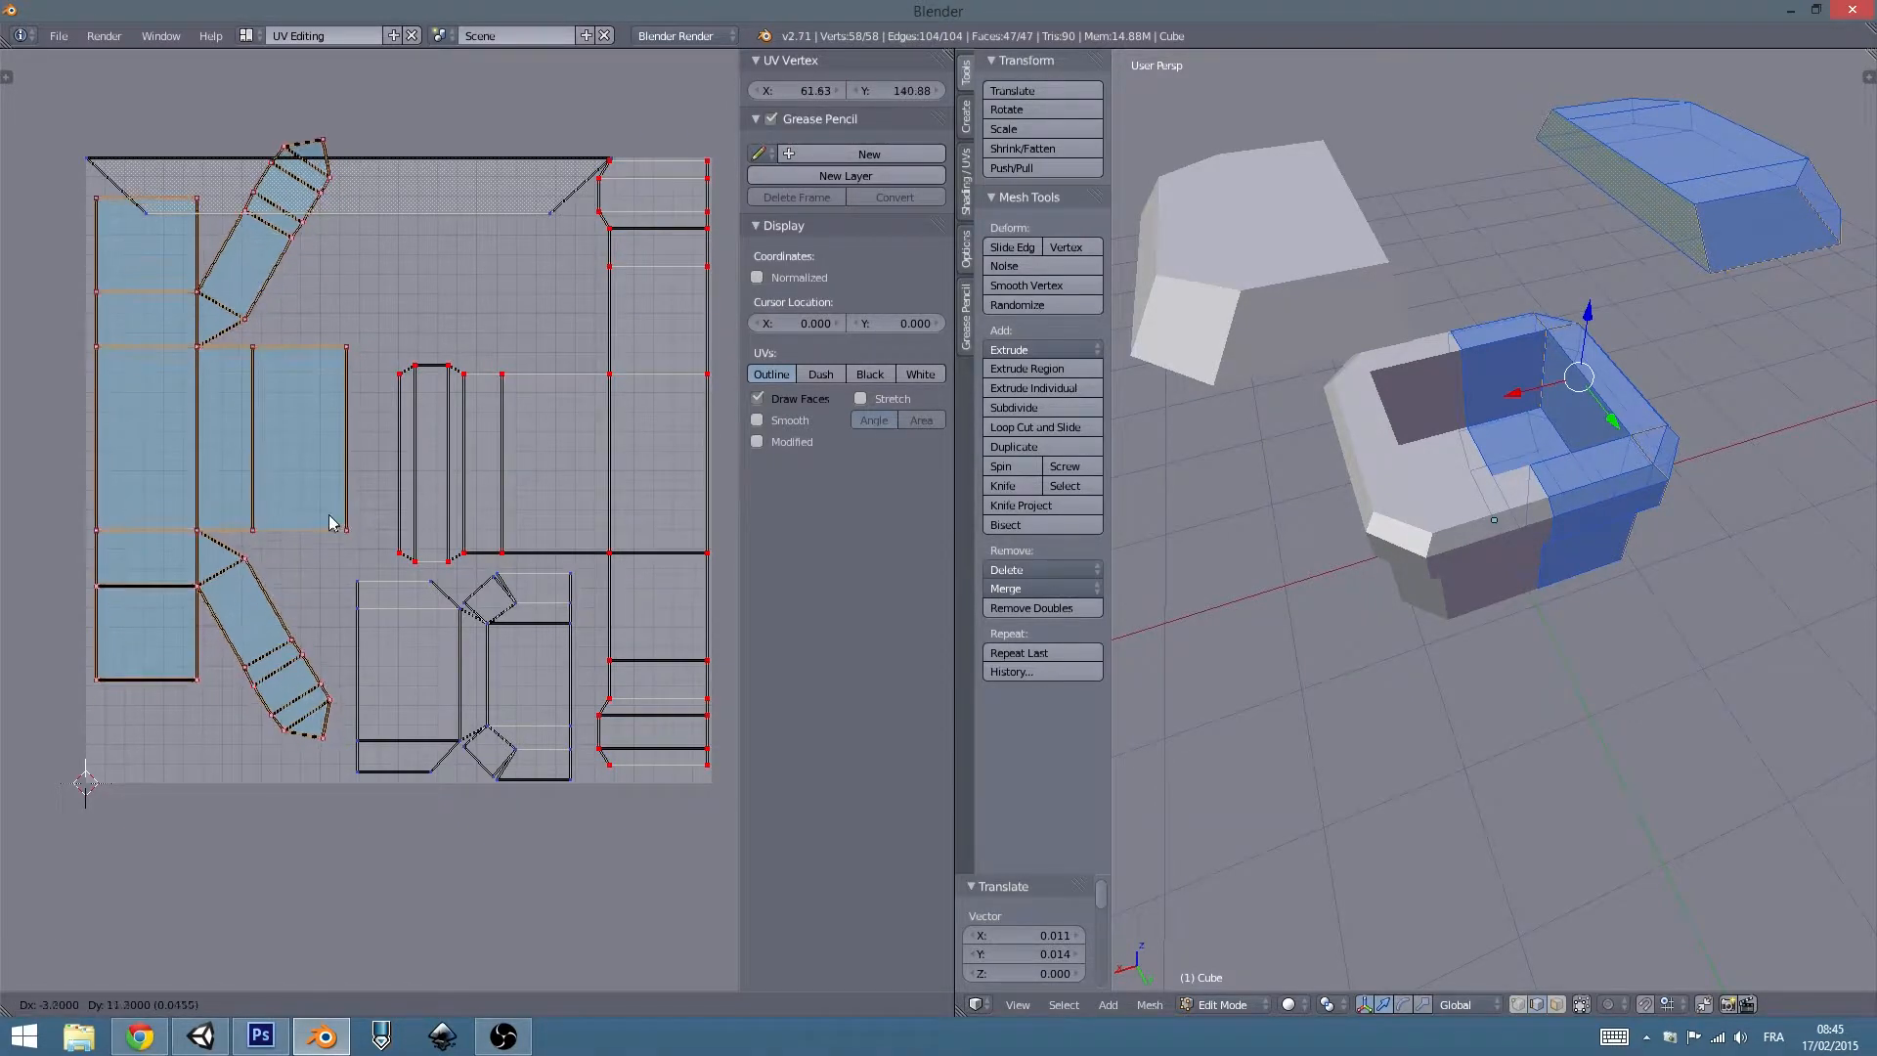
pyautogui.click(327, 548)
# Select the linked lid island and move it -0.019 in X and 0.008 in Y, centring it between the pinned islands.
pyautogui.rightClick(453, 607)
pyautogui.hotkey('ctrl', 'l')
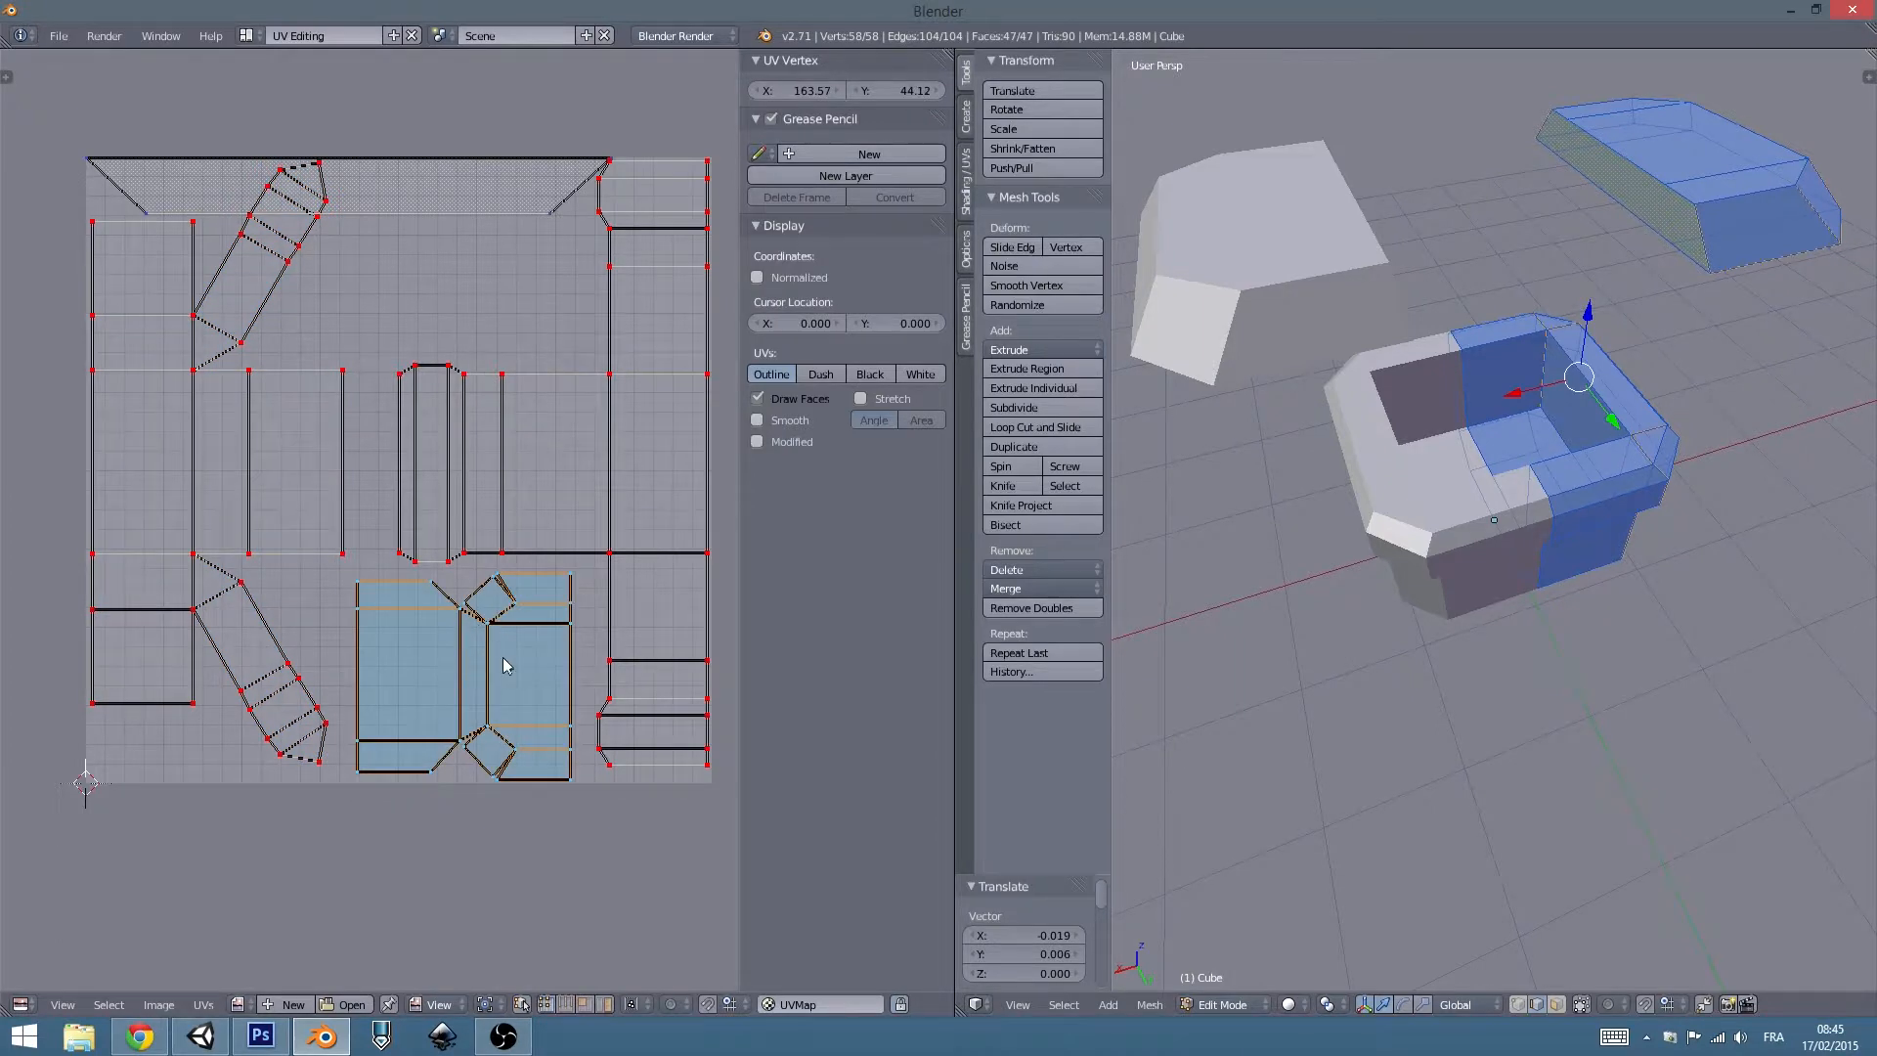
pyautogui.press('g')
pyautogui.click(498, 669)
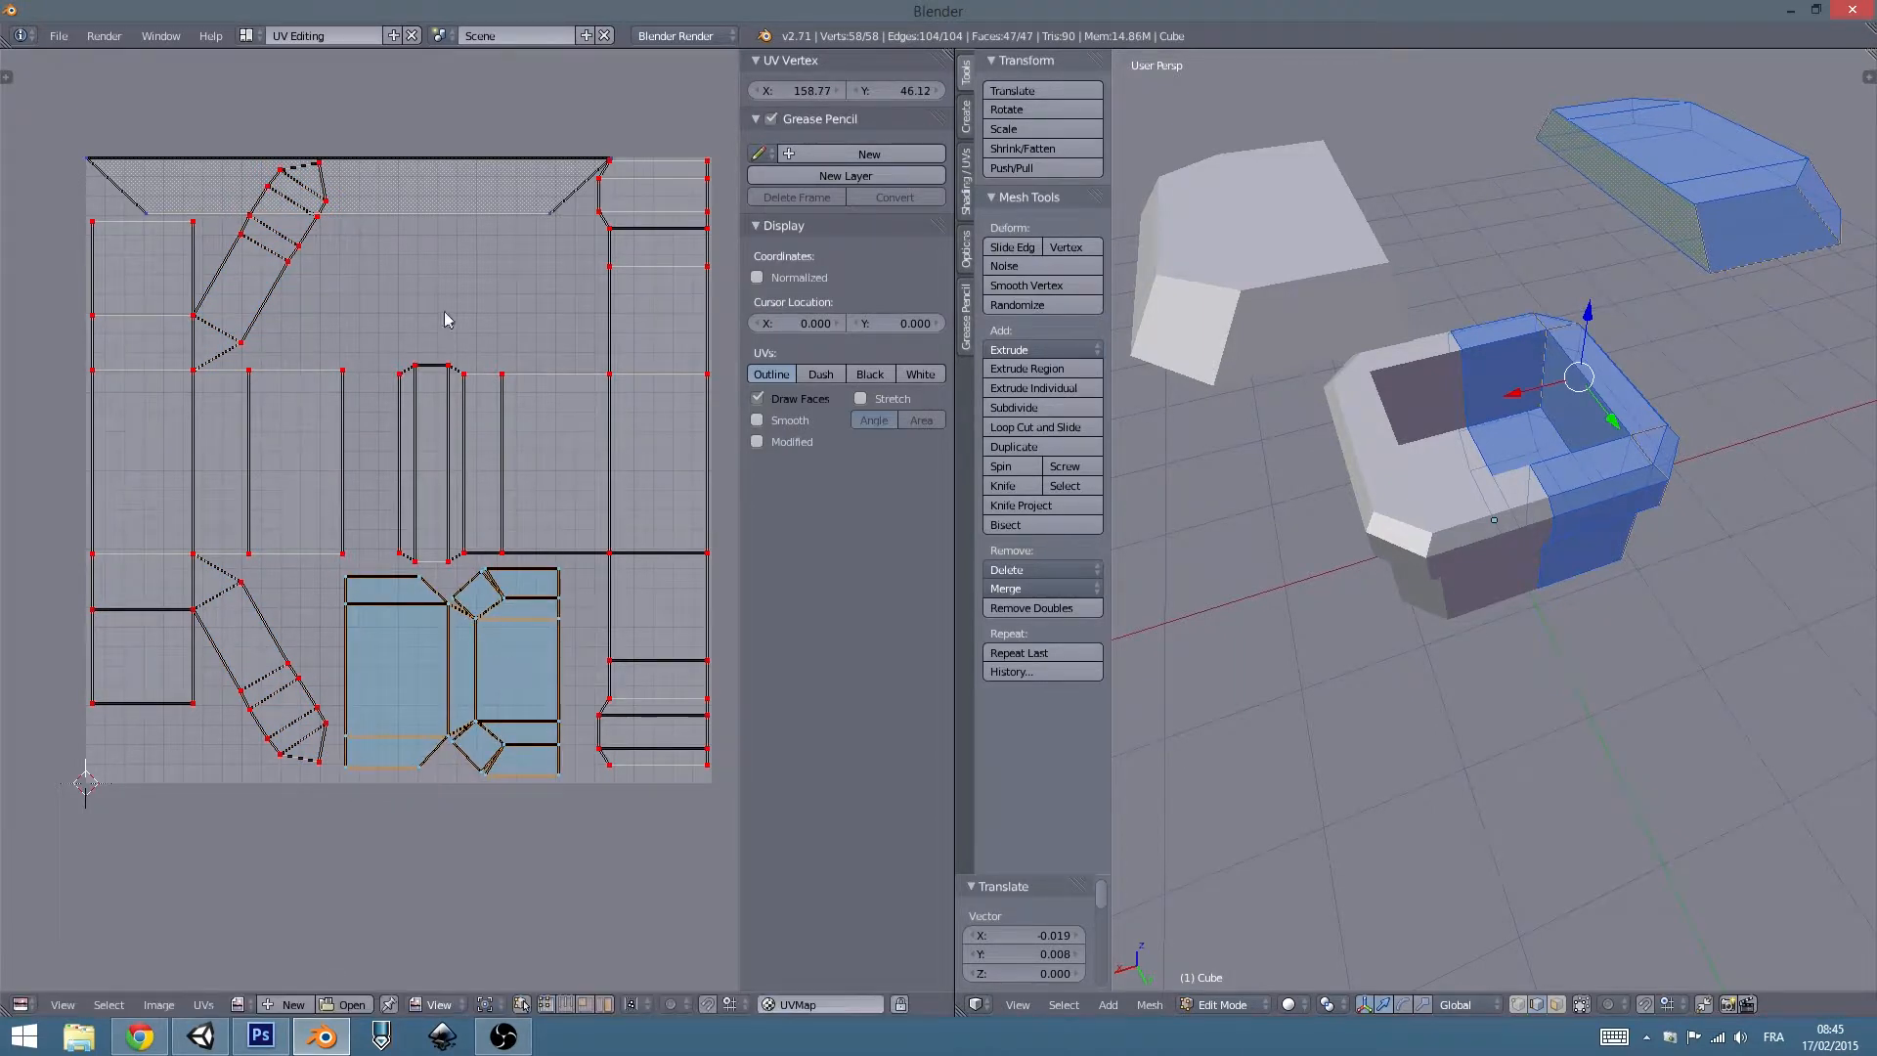
# Select the linked trapezoidal island, scale it by 0.369 and move it 0.219 in X and -0.742 in Y onto the lid island.
pyautogui.rightClick(543, 232)
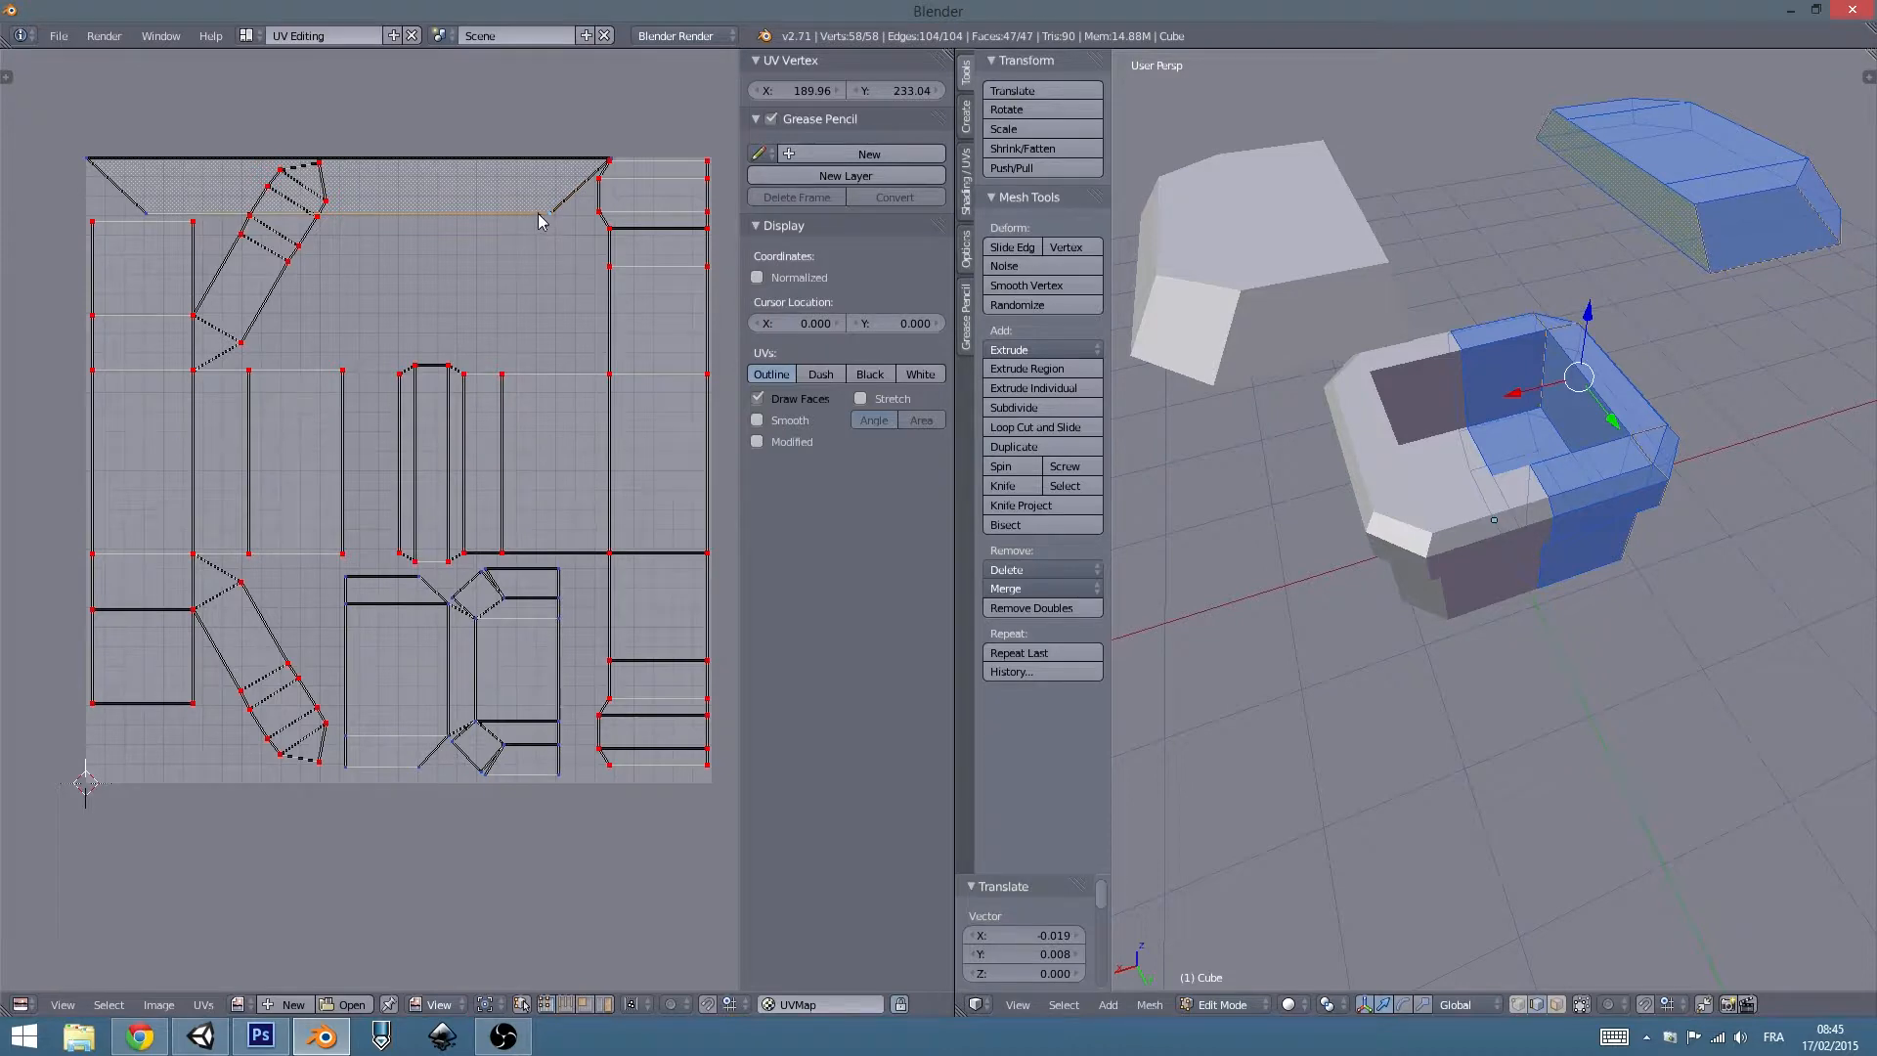
pyautogui.hotkey('ctrl', 'l')
pyautogui.press('s')
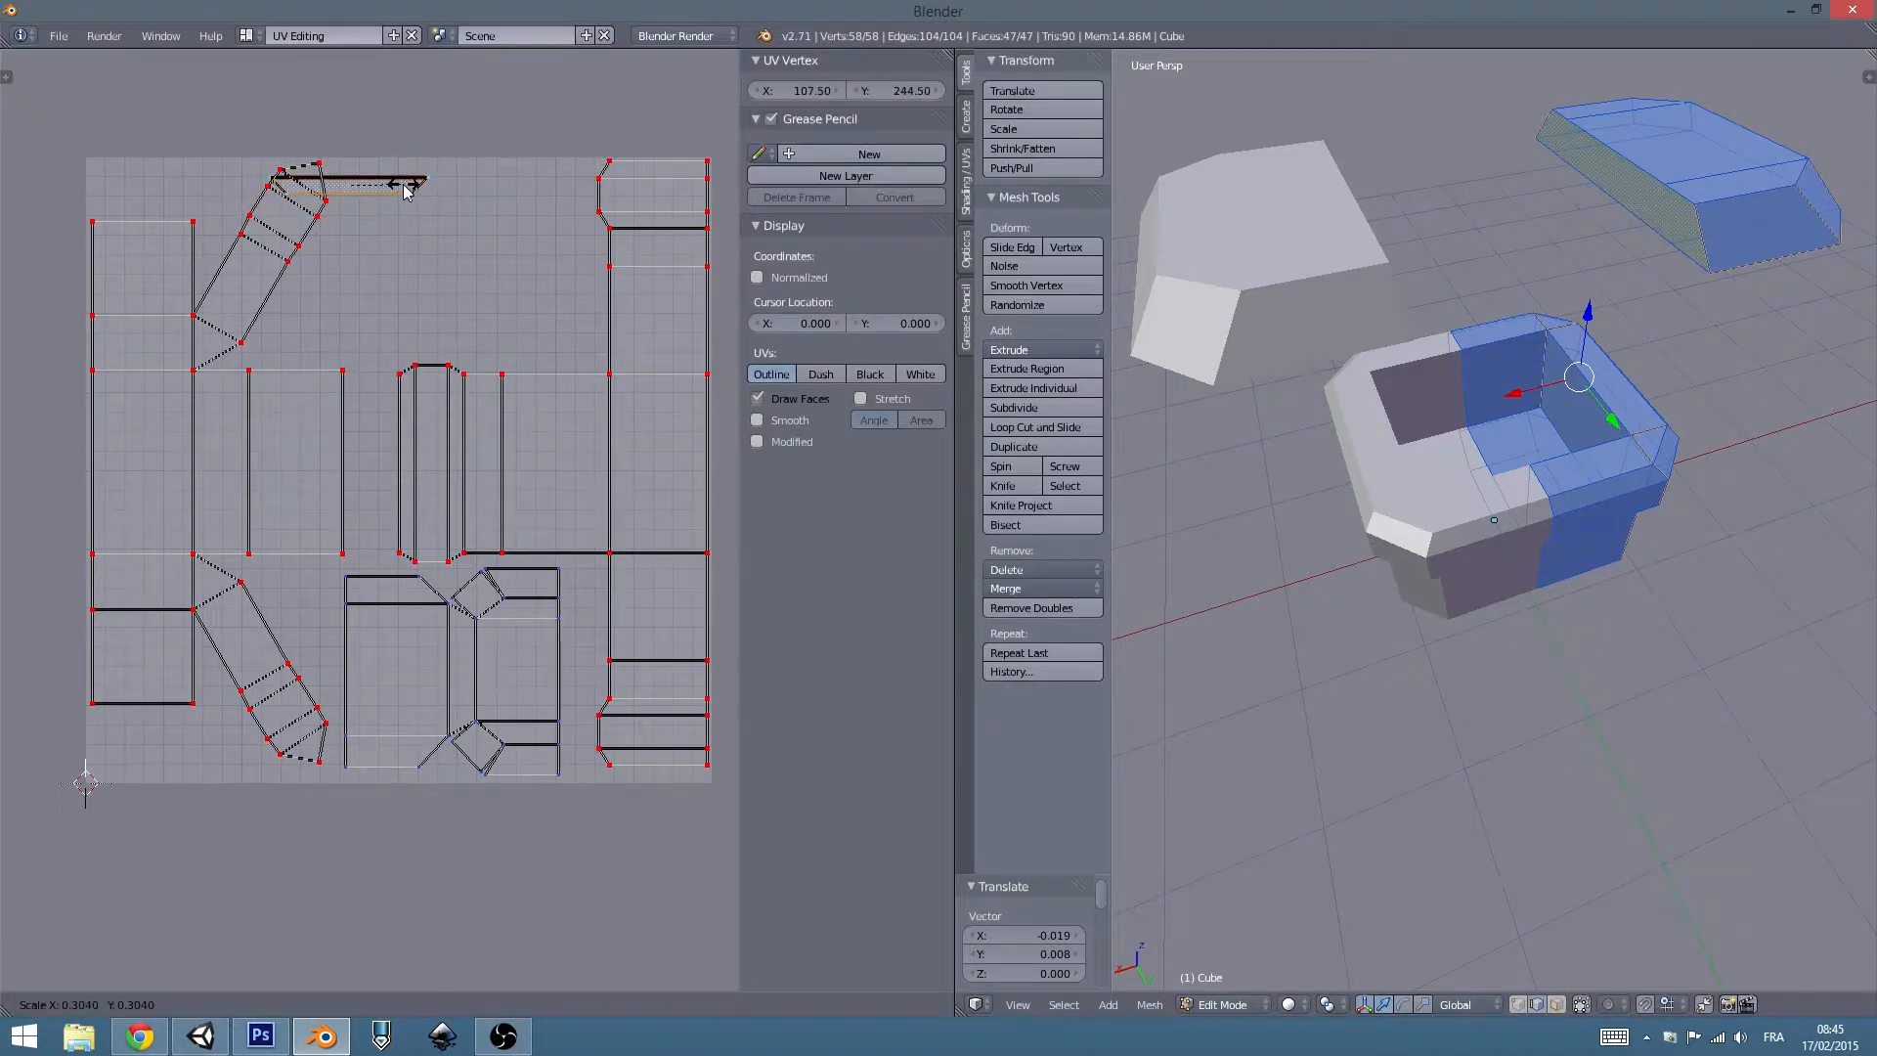
pyautogui.click(428, 188)
pyautogui.press('g')
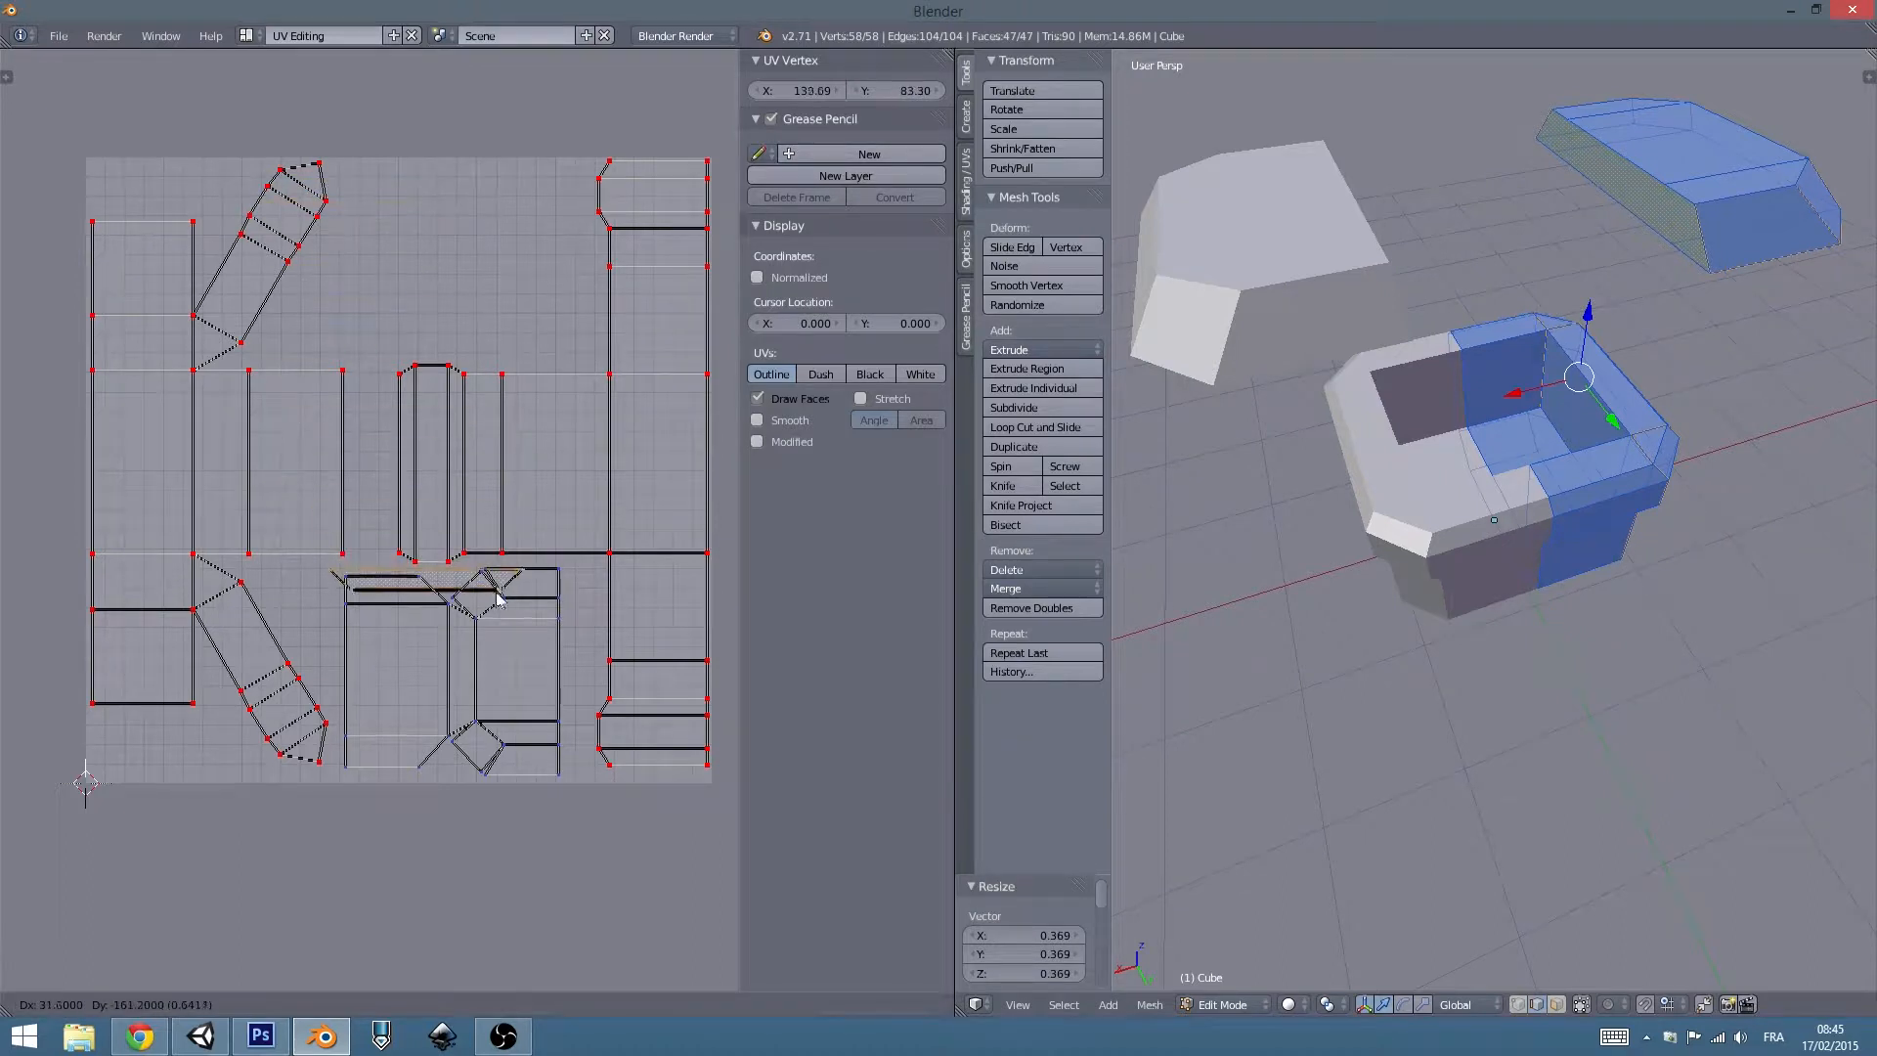
pyautogui.click(562, 649)
# Rotate the trapezoidal island 90°, align it with the lid island's outer edge and scale it by 1.088 to match that edge's length.
pyautogui.press('r')
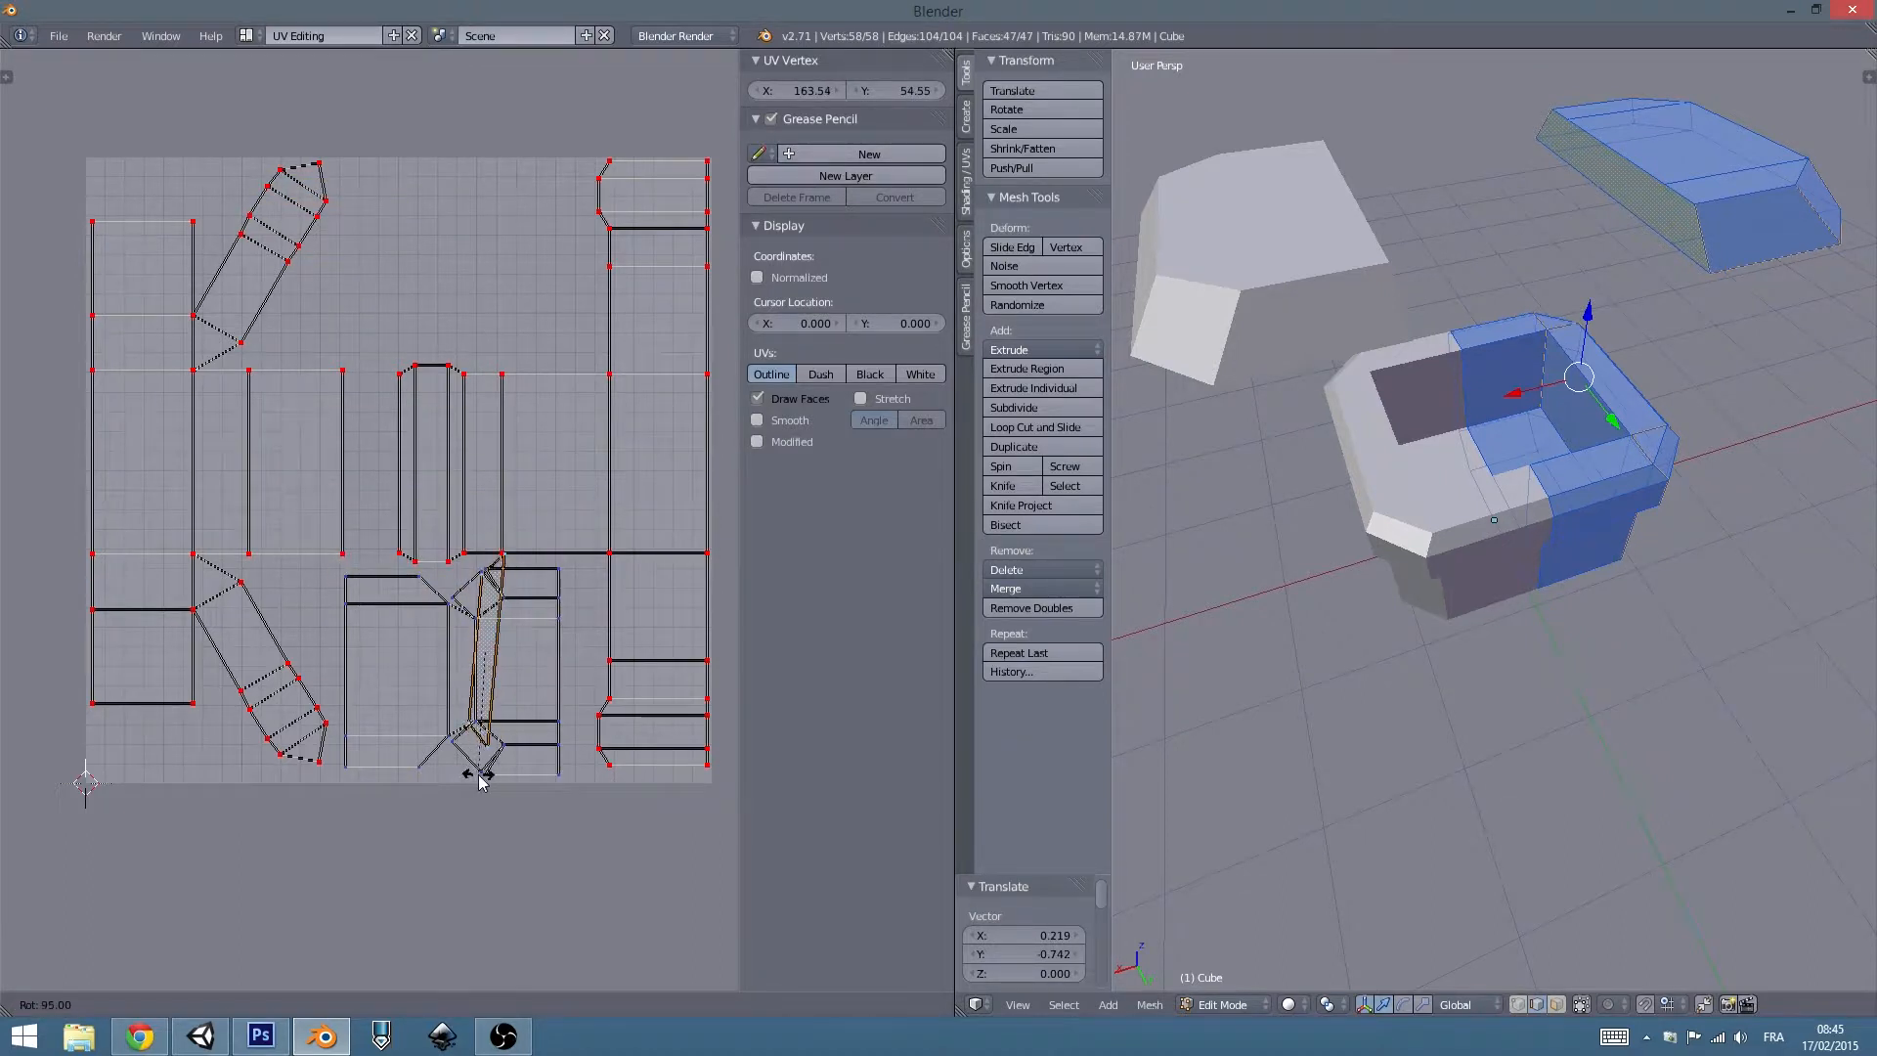
pyautogui.click(498, 782)
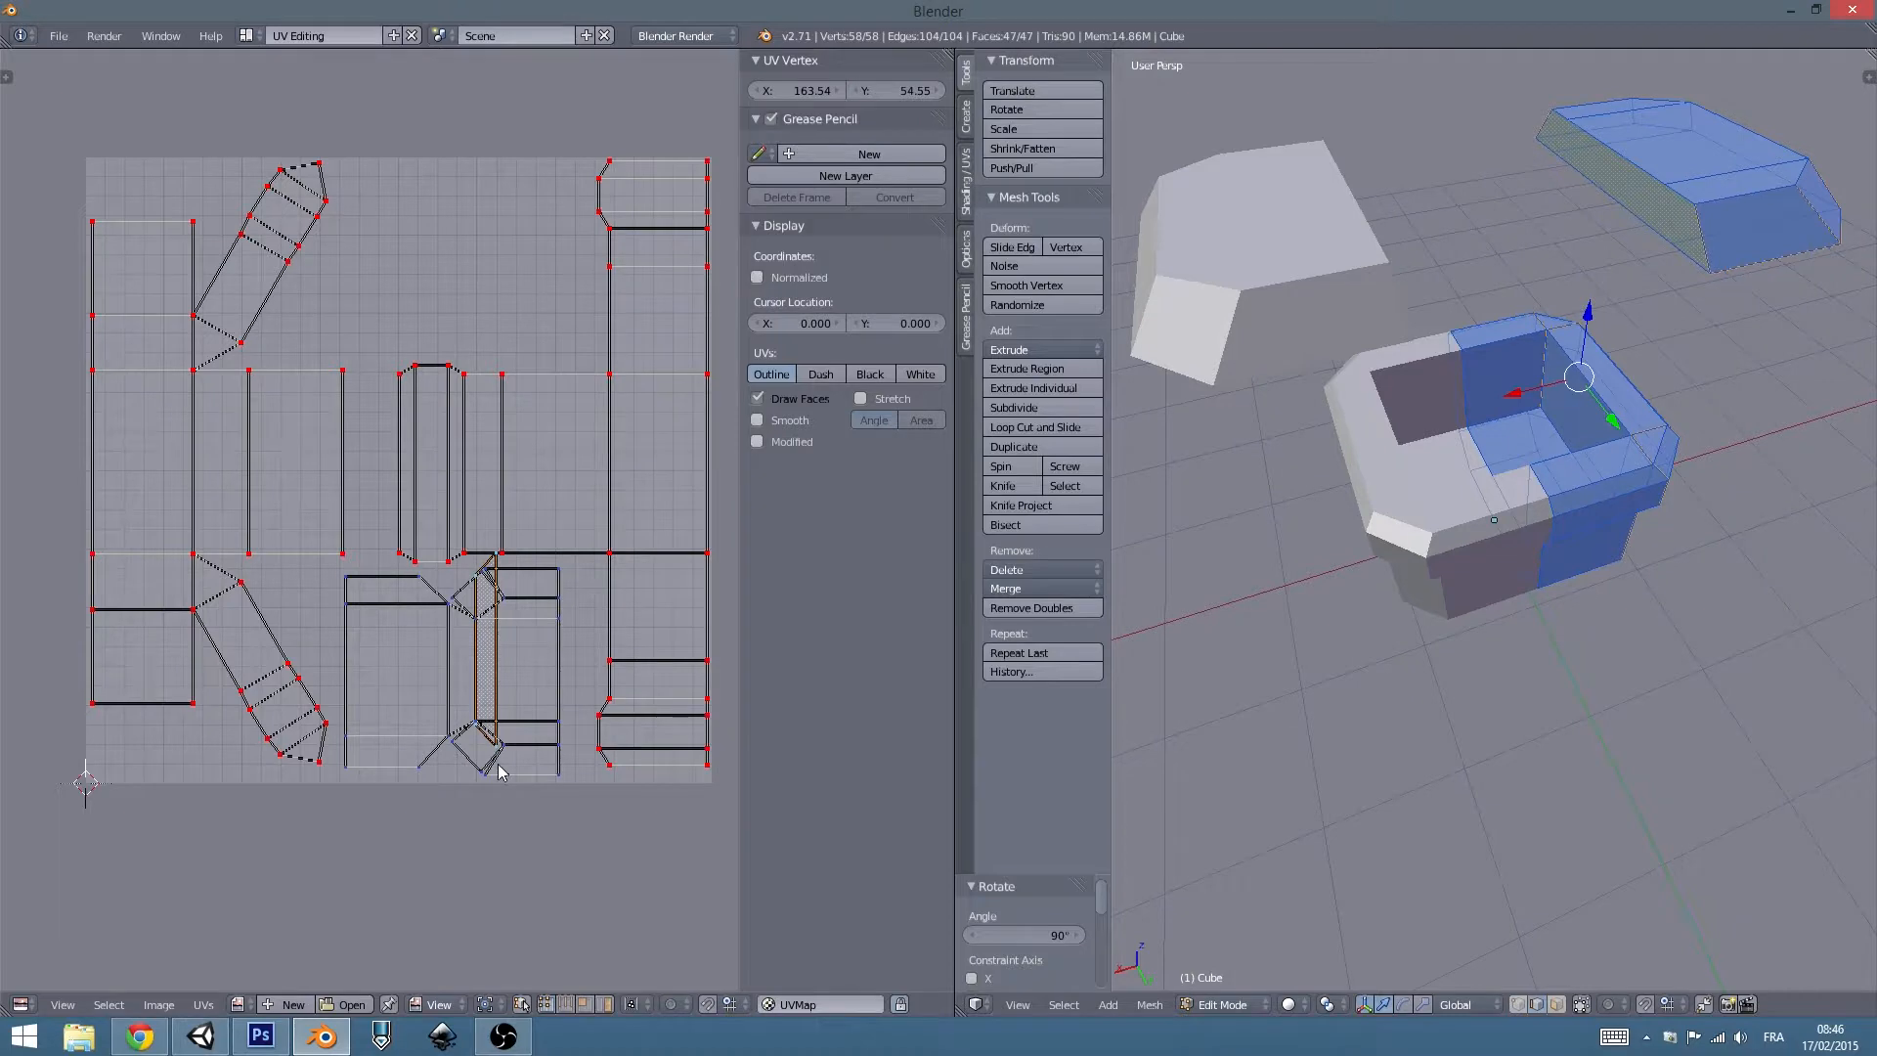
pyautogui.press('g')
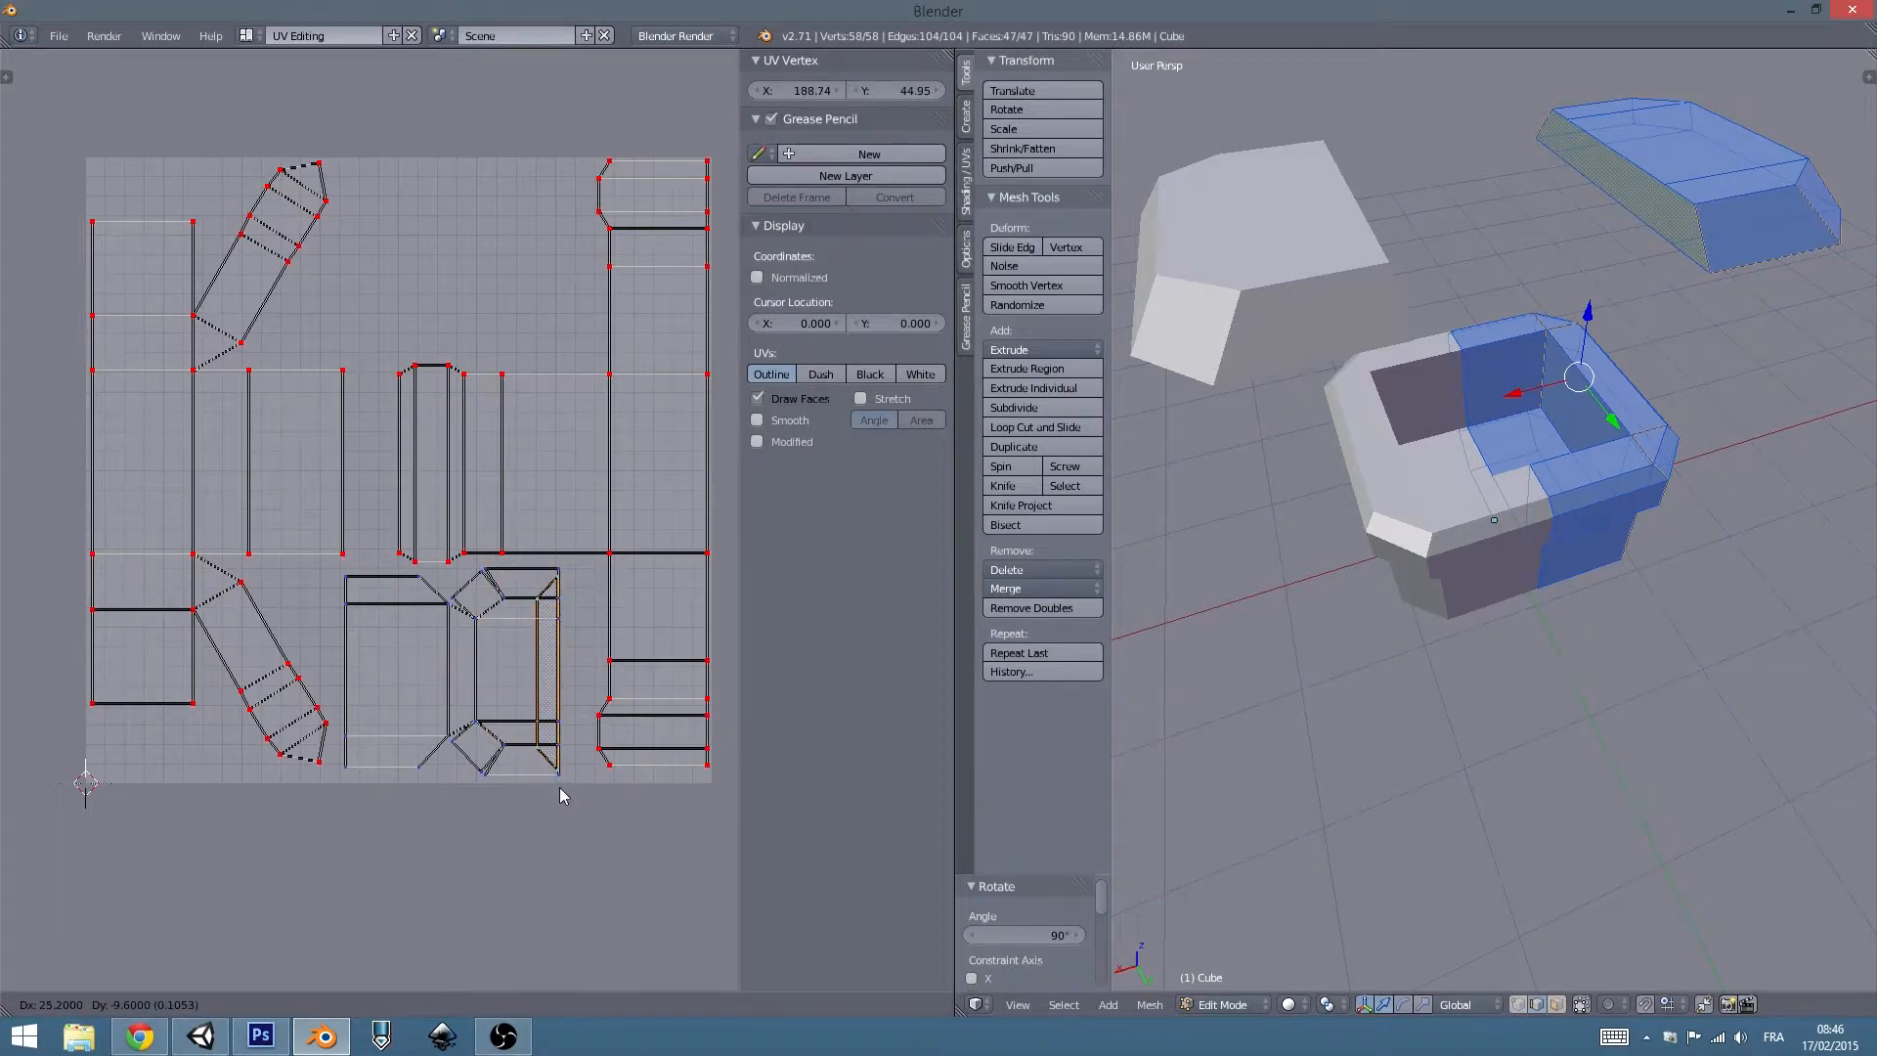
pyautogui.click(559, 789)
pyautogui.press('s')
pyautogui.click(568, 809)
# Move the trapezoidal island -0.105 in X and 0.648 in Y, rotate it -90° and shift it -0.042 in X and -0.012 in Y into the upper gap.
pyautogui.press('g')
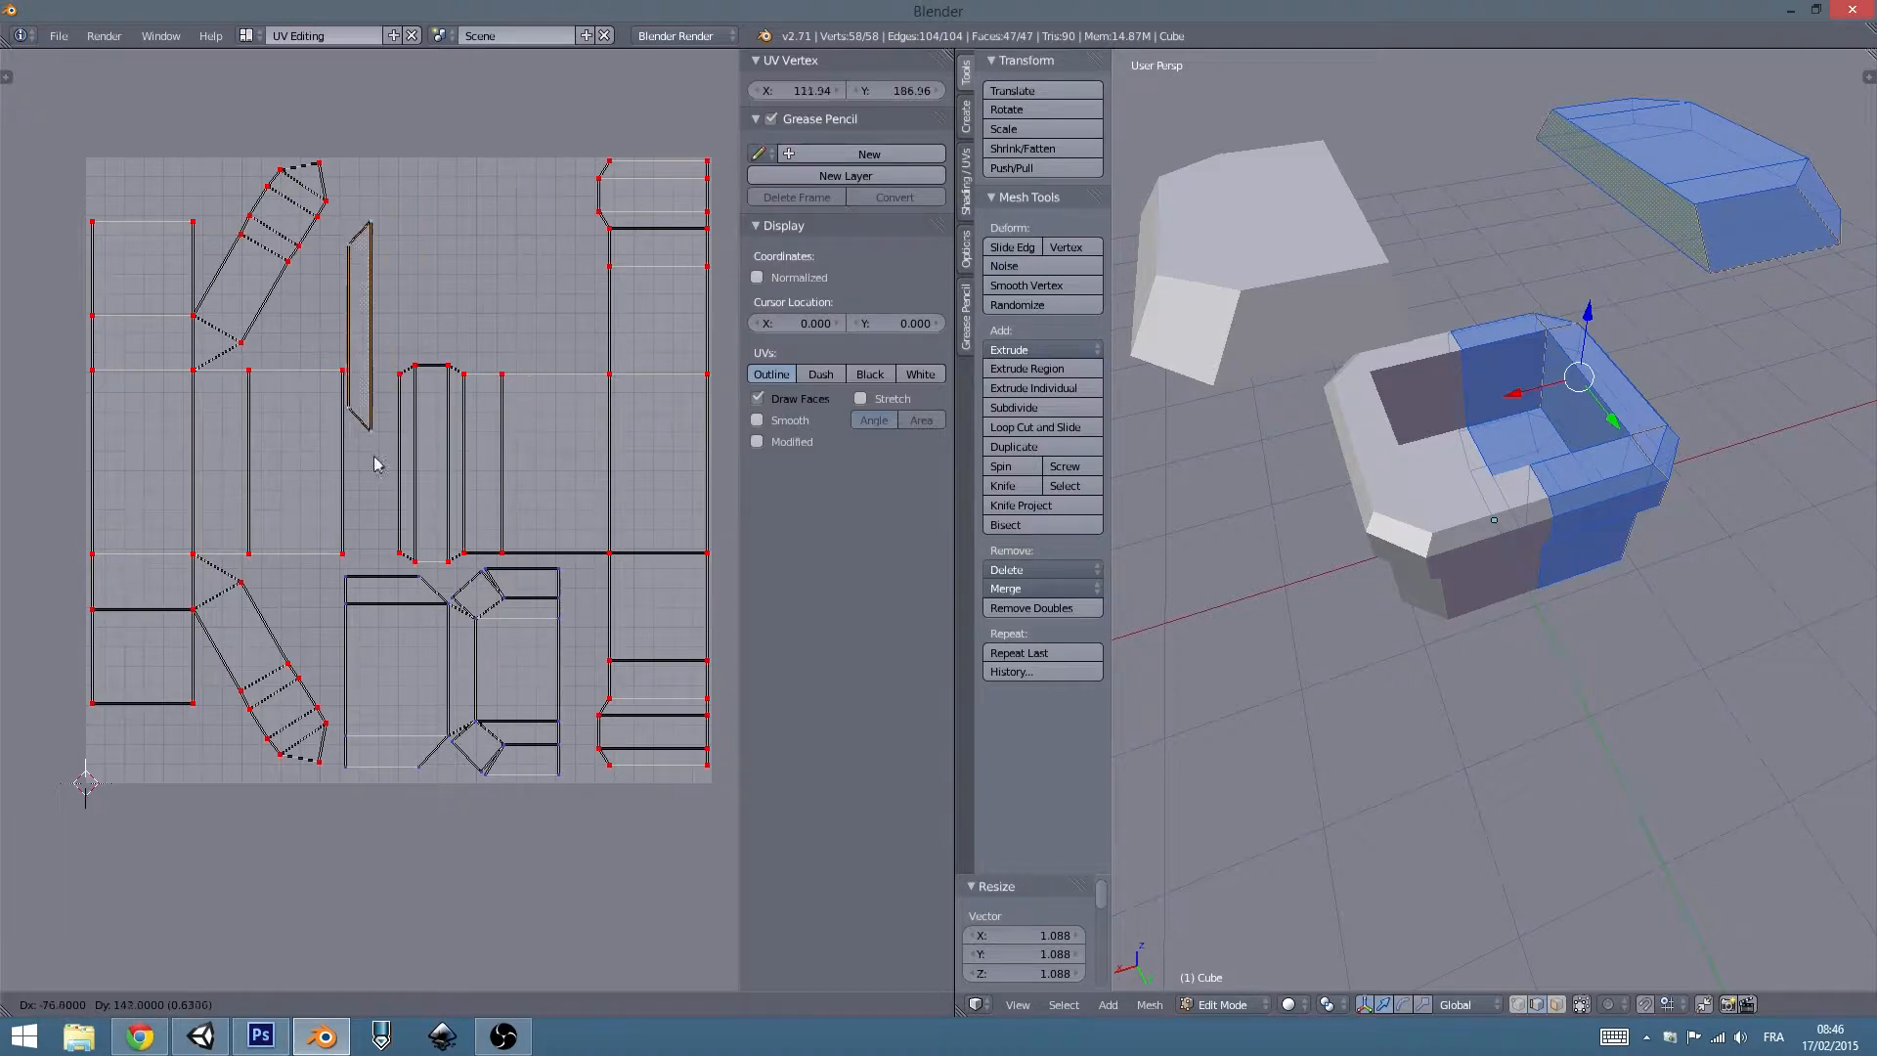
pyautogui.click(502, 403)
pyautogui.press('r')
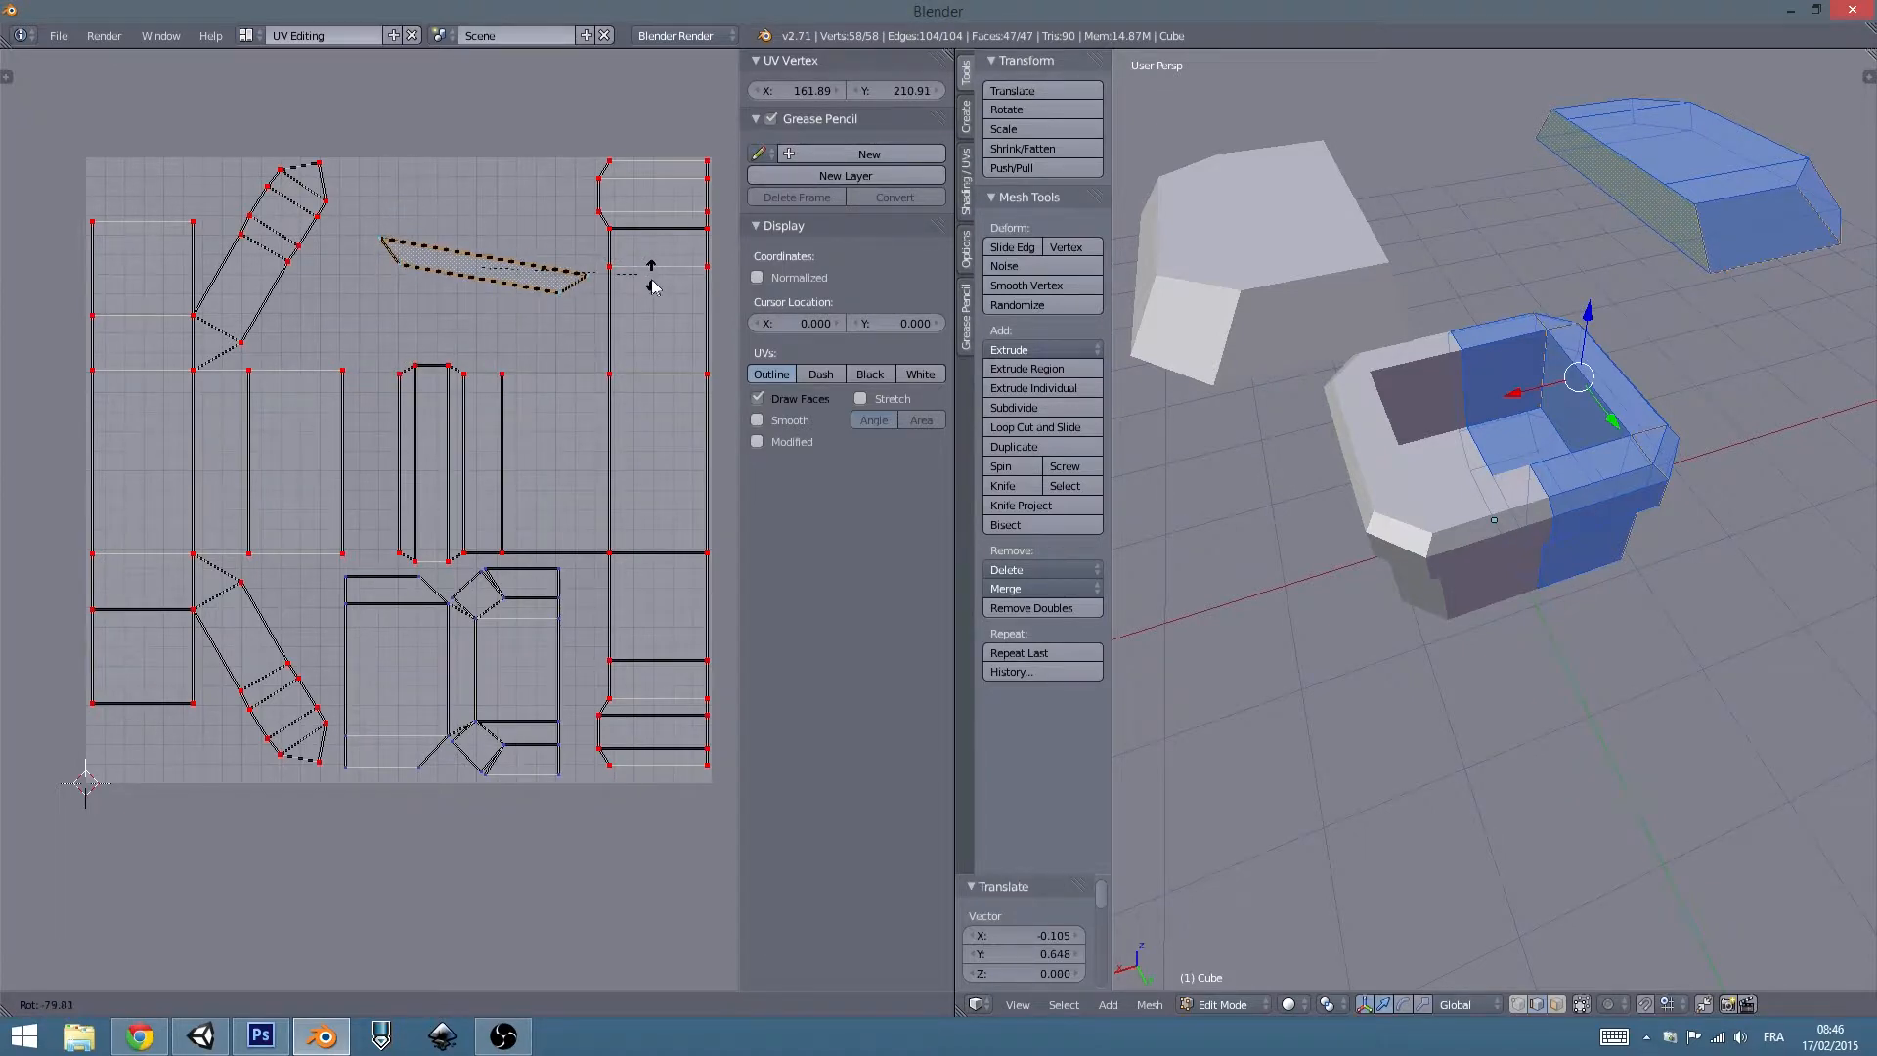
pyautogui.click(650, 242)
pyautogui.press('g')
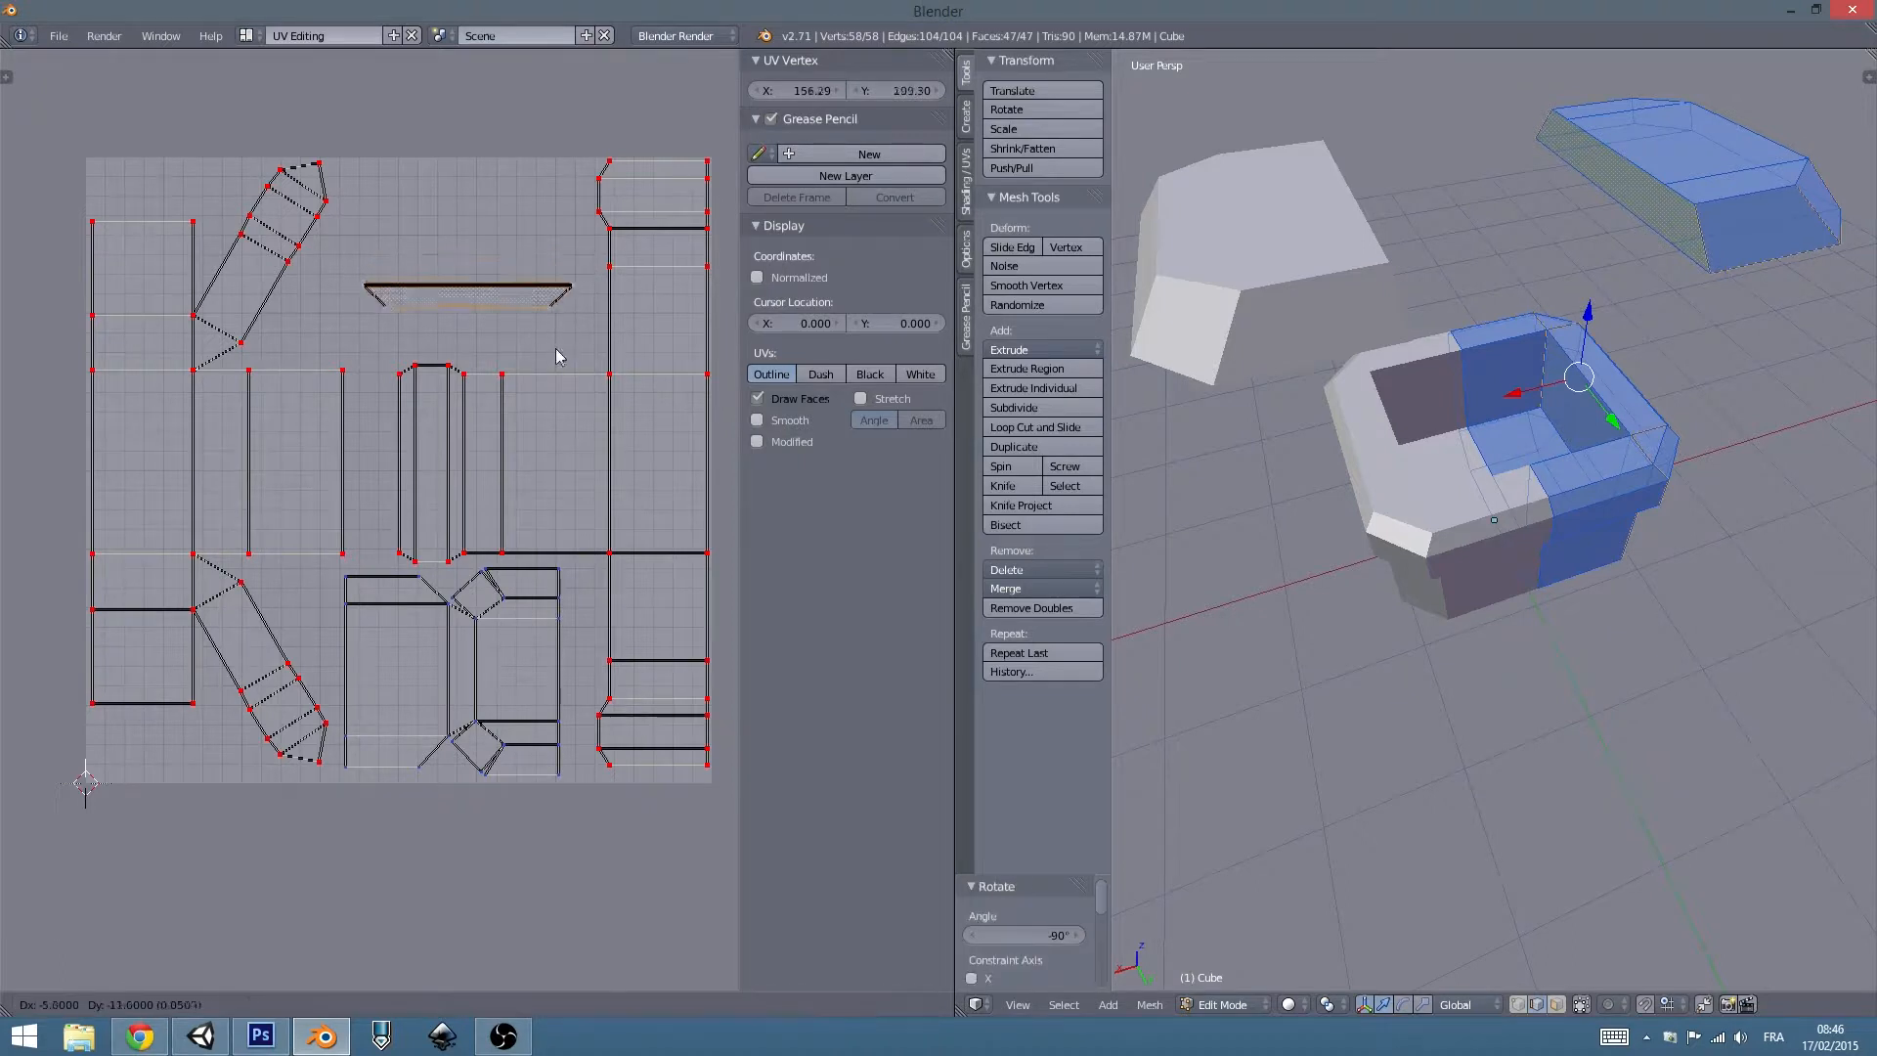
pyautogui.click(549, 364)
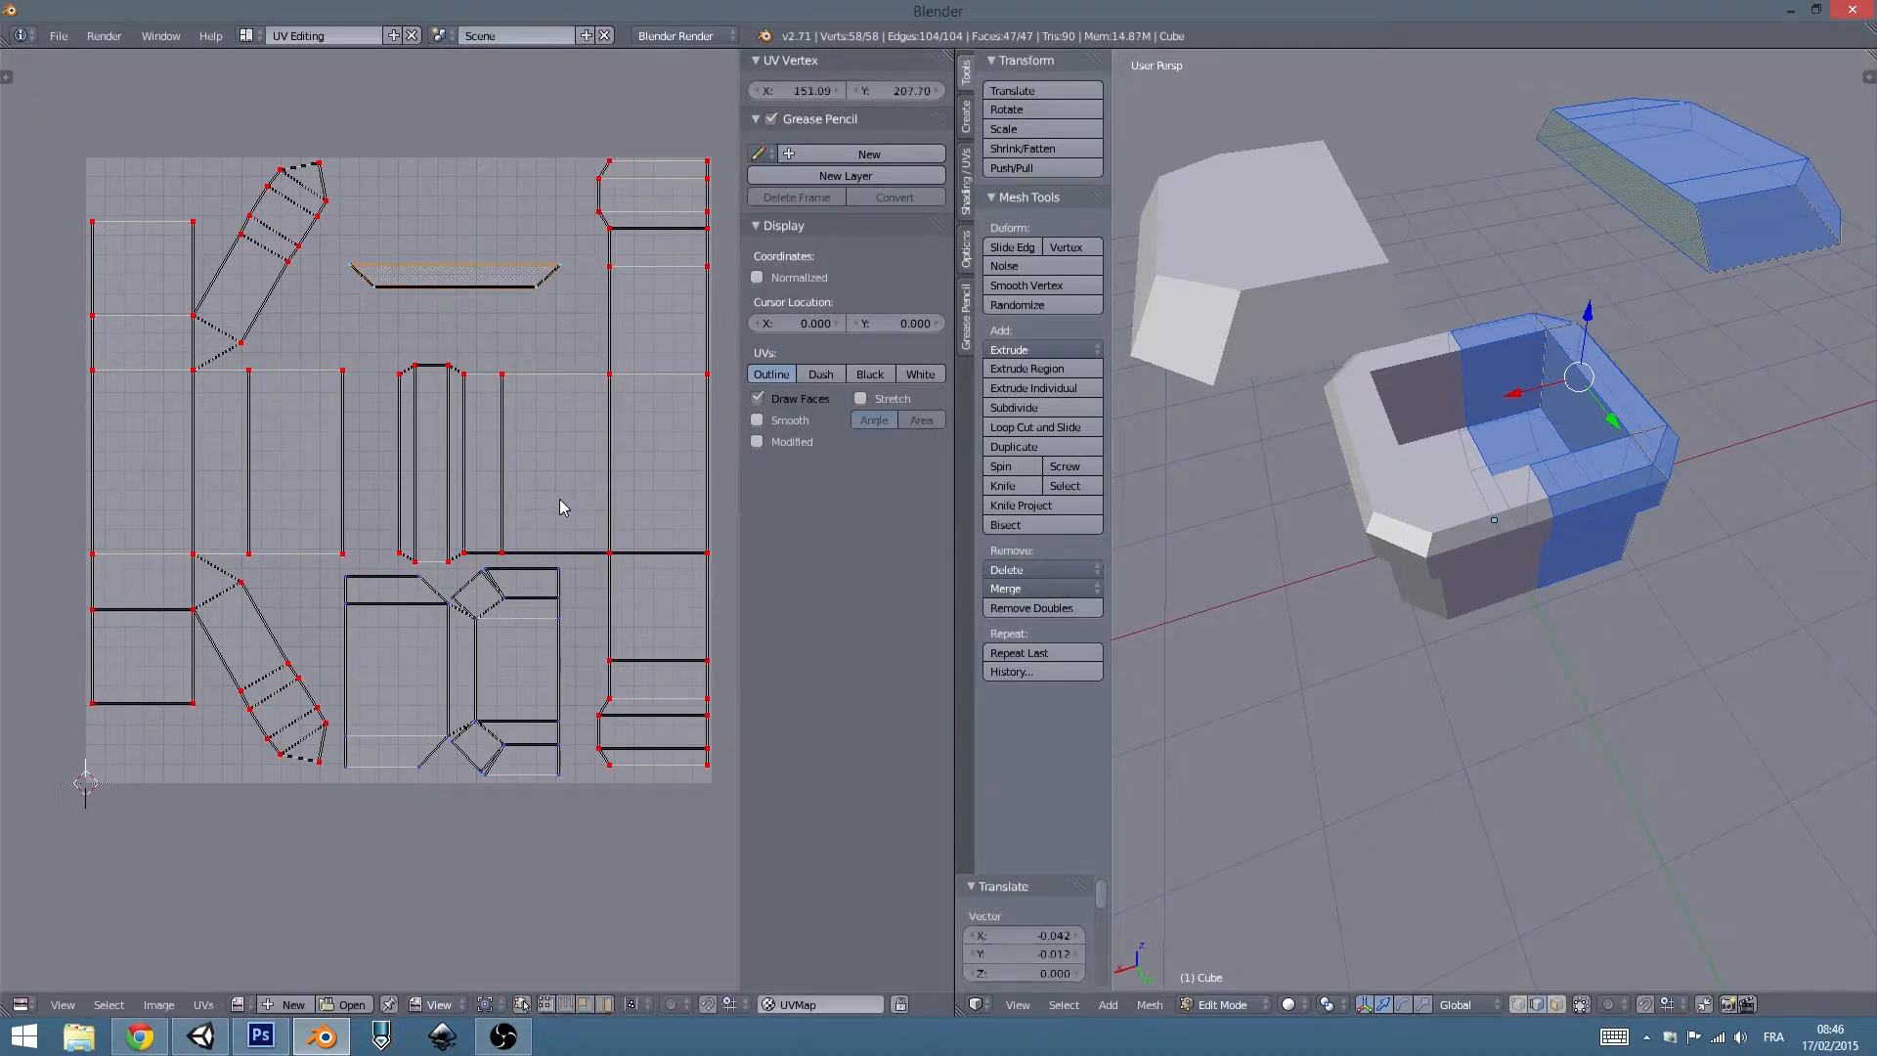
# Select all the UV islands and pin them in place.
pyautogui.press('a')
pyautogui.click(224, 1004)
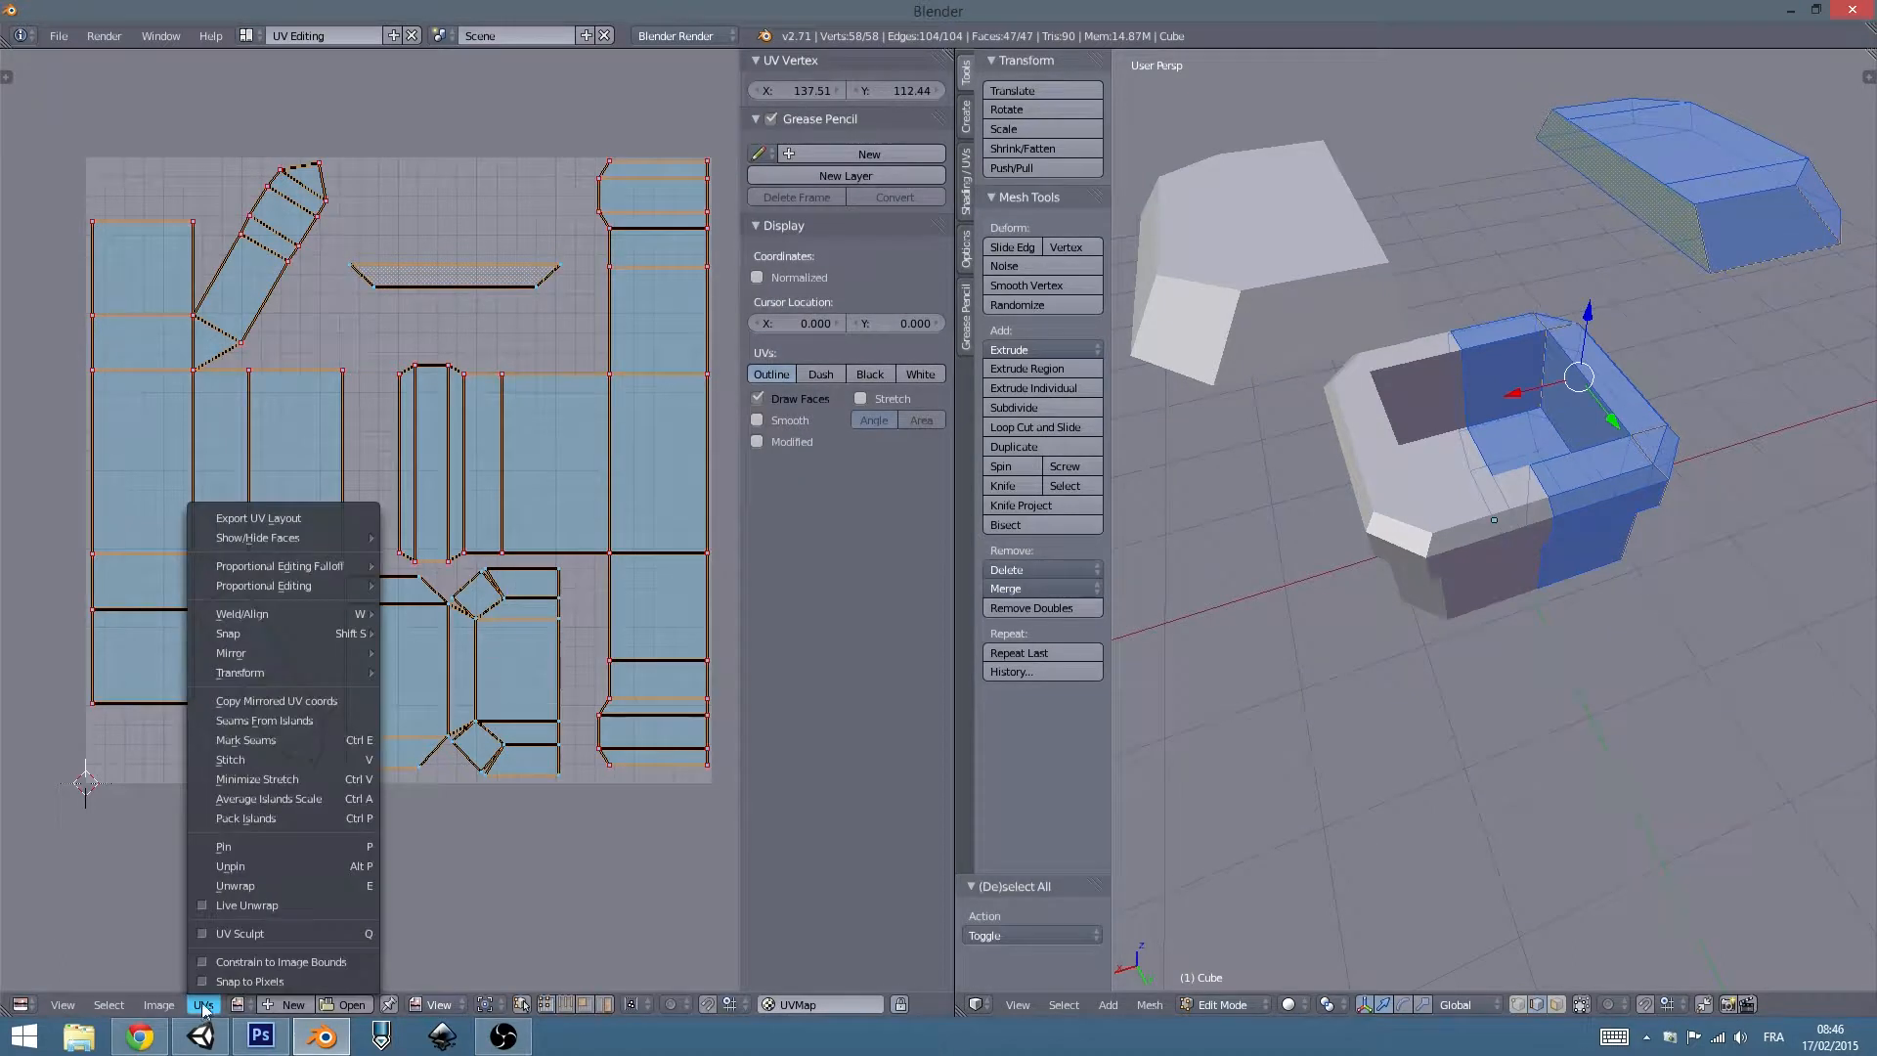
pyautogui.click(254, 852)
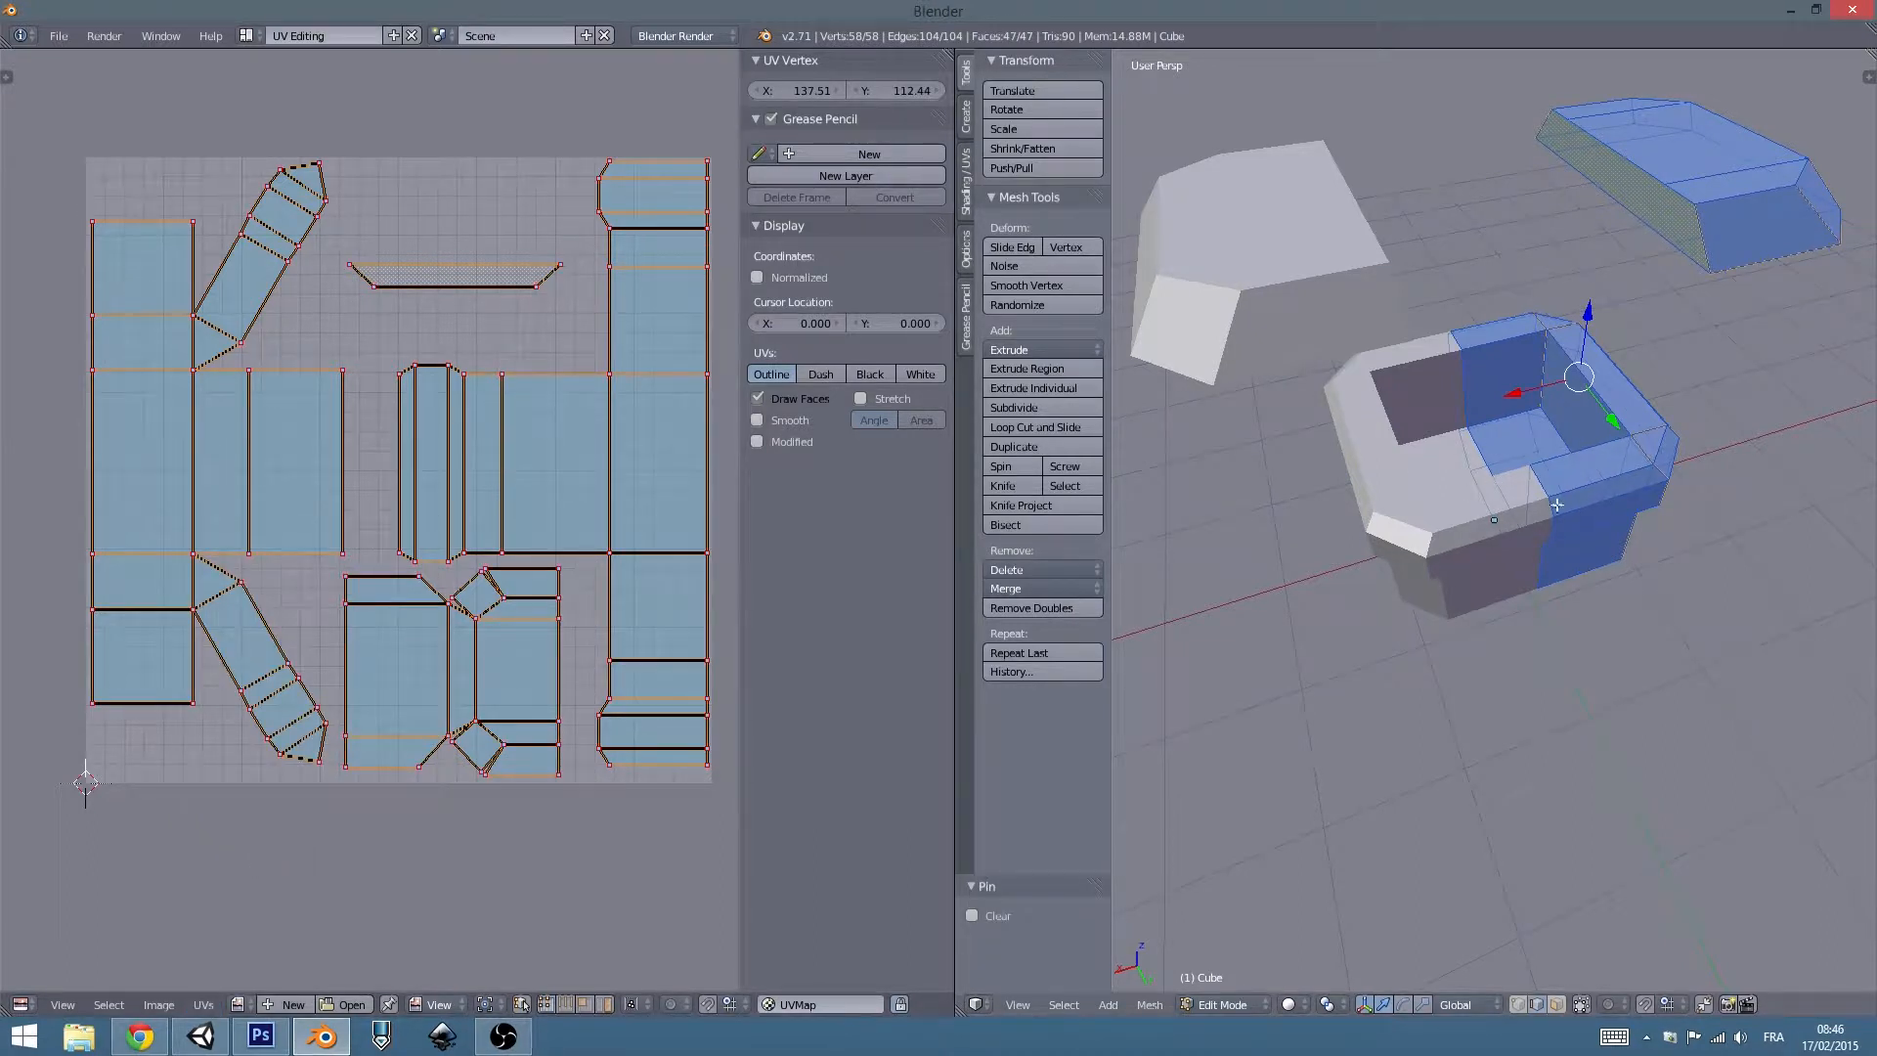
pyautogui.scroll(-4, 1578, 413)
pyautogui.scroll(2, 1598, 469)
pyautogui.moveTo(1598, 469); pyautogui.dragTo(1444, 423, button='middle')
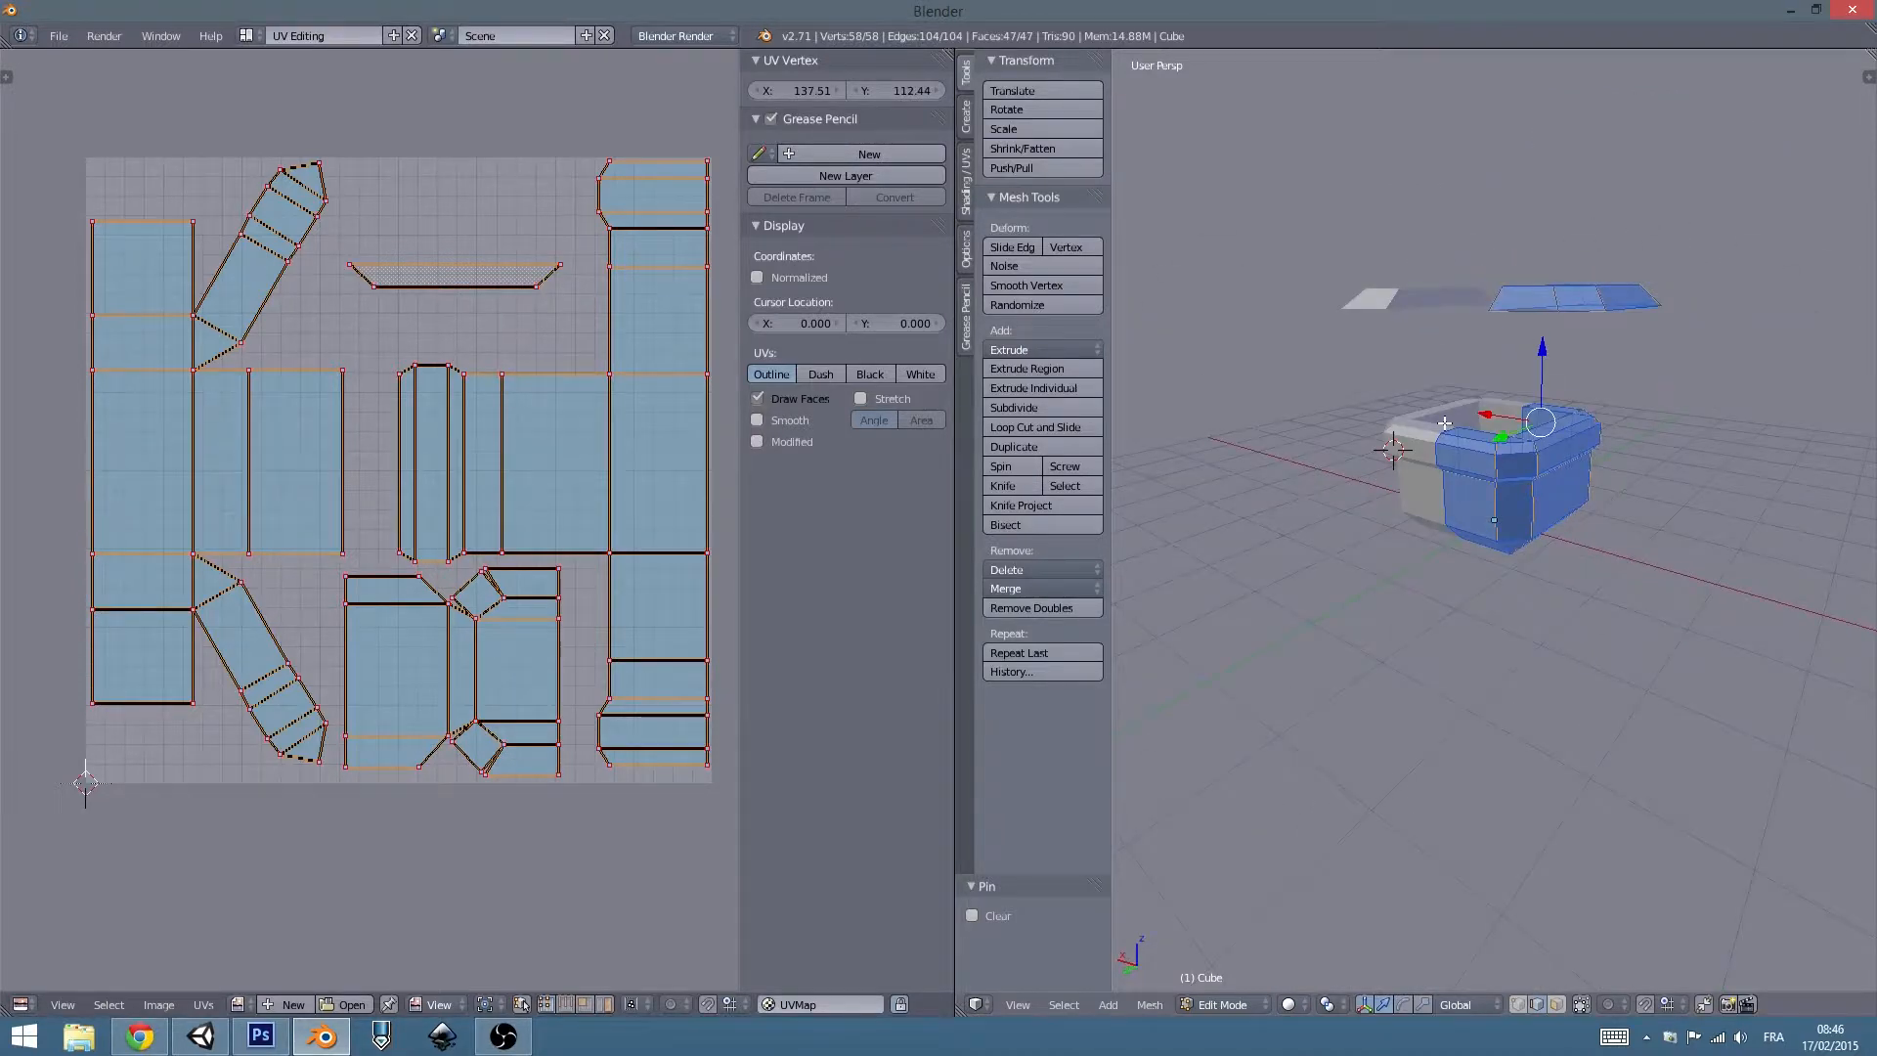
pyautogui.hotkey('ctrl', 's')
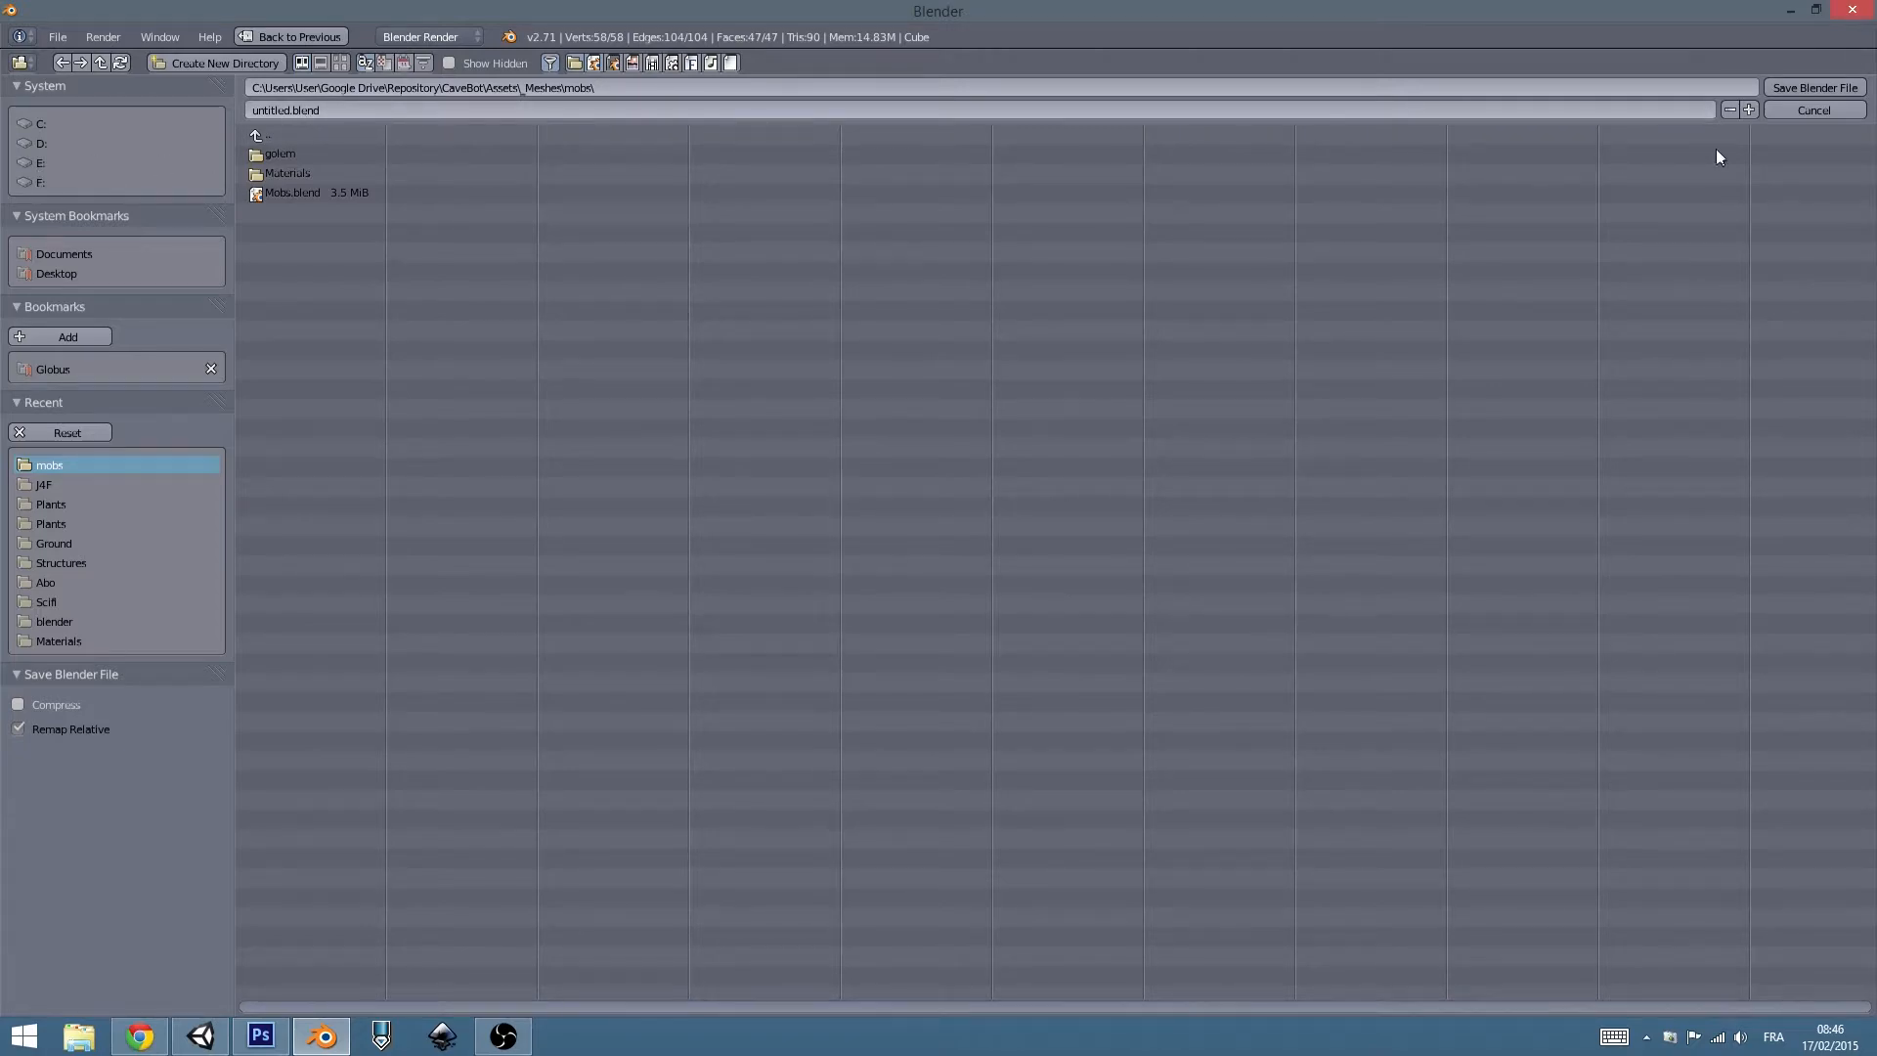
pyautogui.click(1792, 111)
pyautogui.scroll(3, 1494, 519)
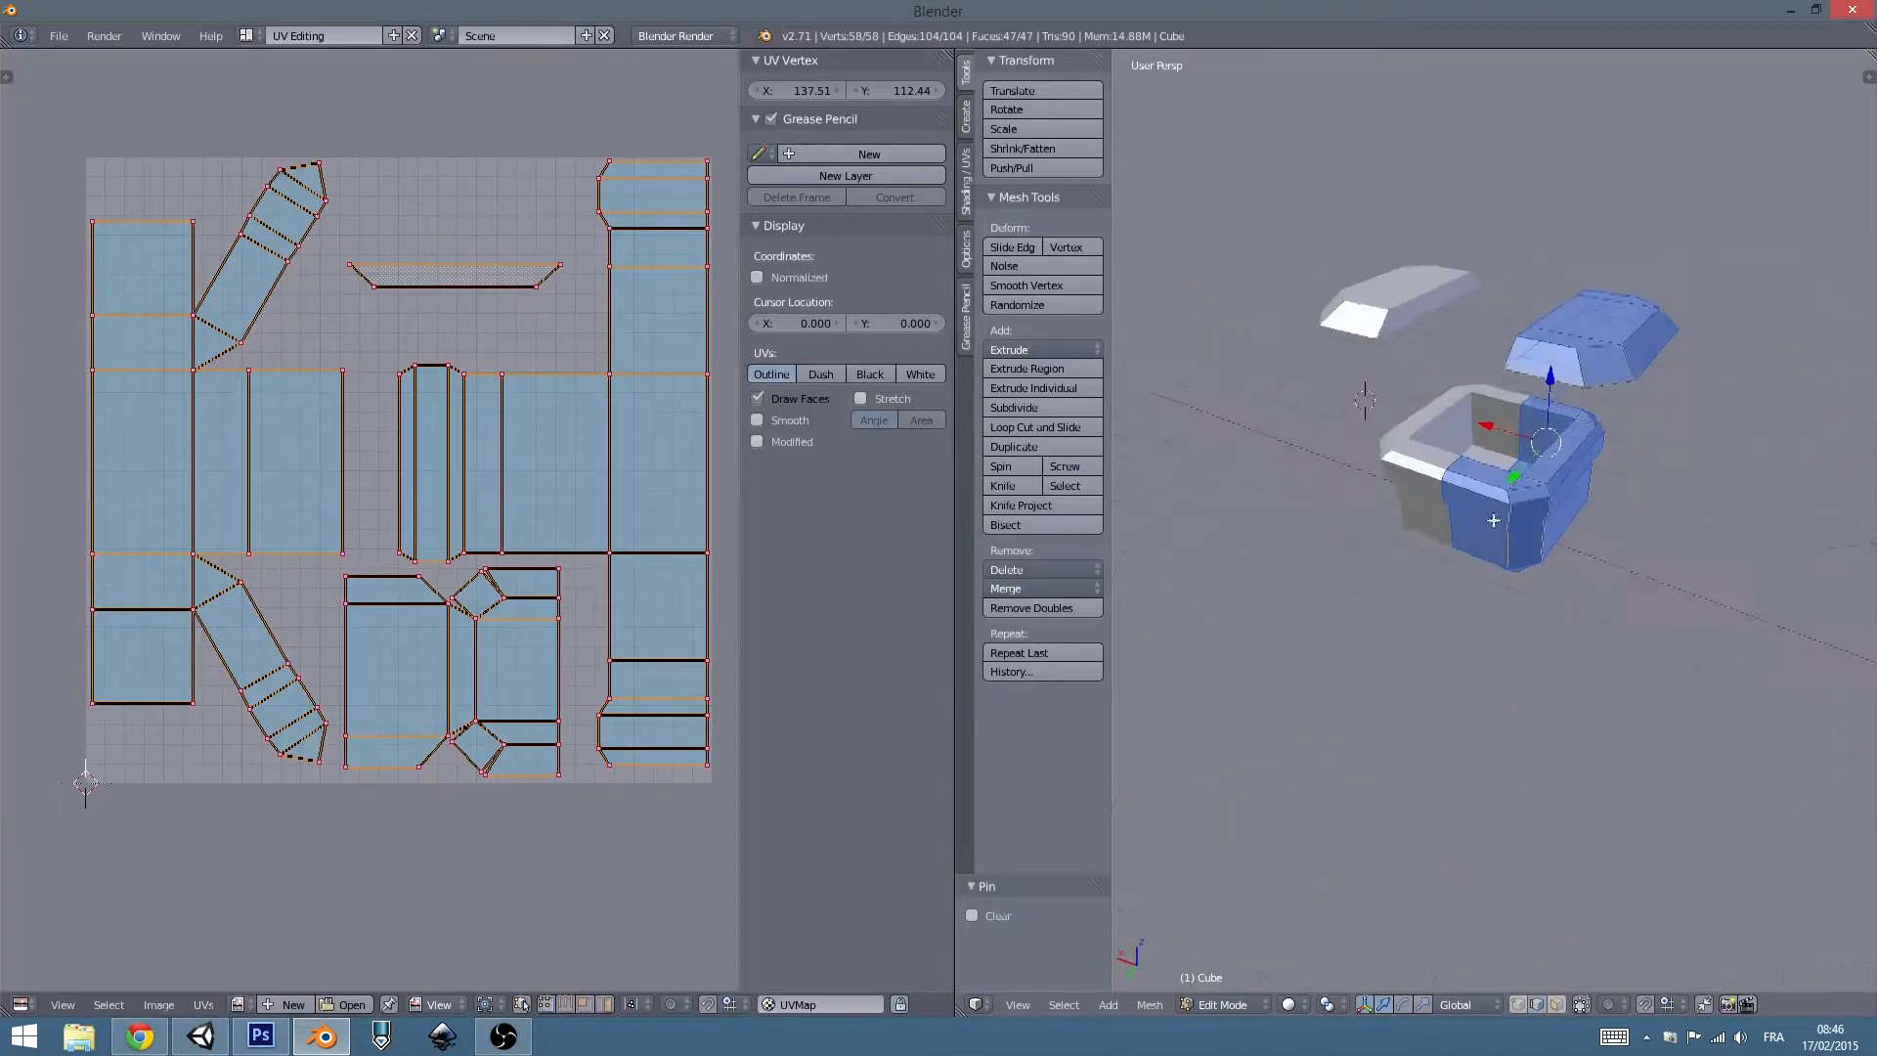
pyautogui.press('a')
pyautogui.press('a')
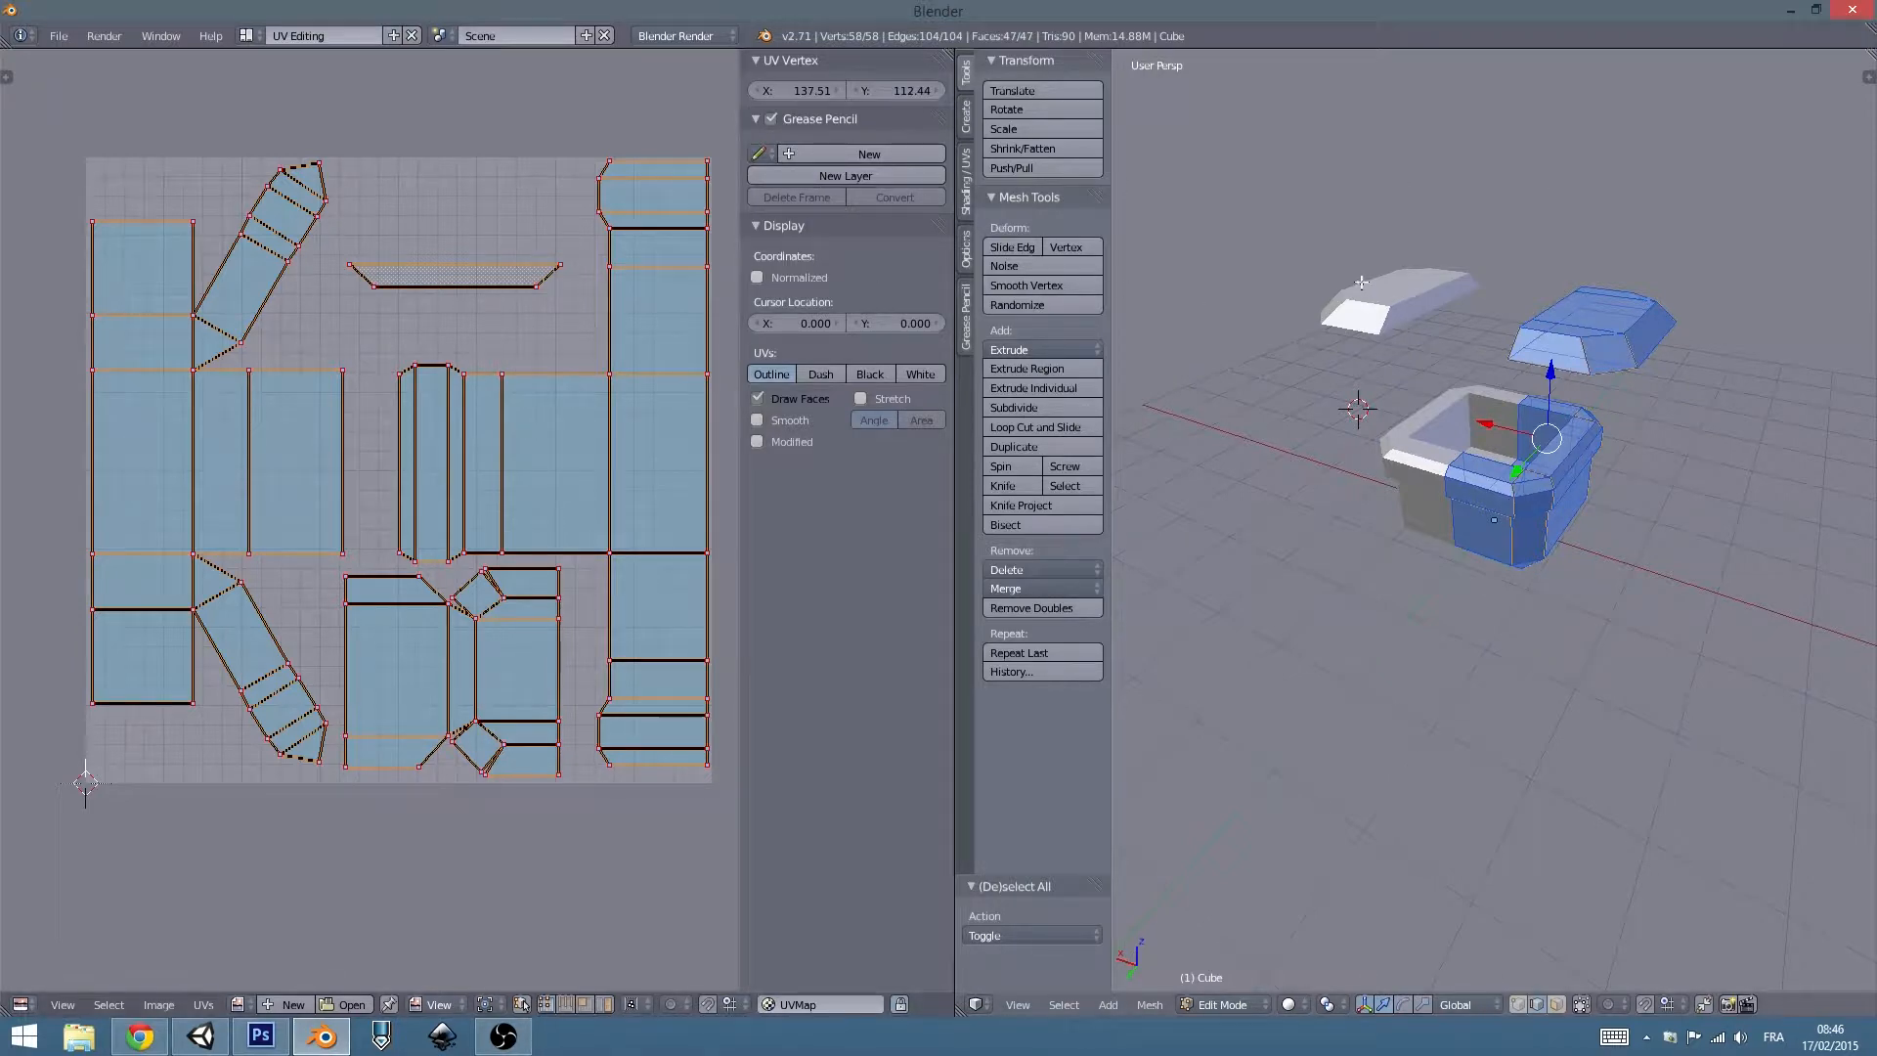
# Start saving the Blender file and browse to the F:\Unity\Tutoriel\Assets folder.
pyautogui.hotkey('ctrl', 's')
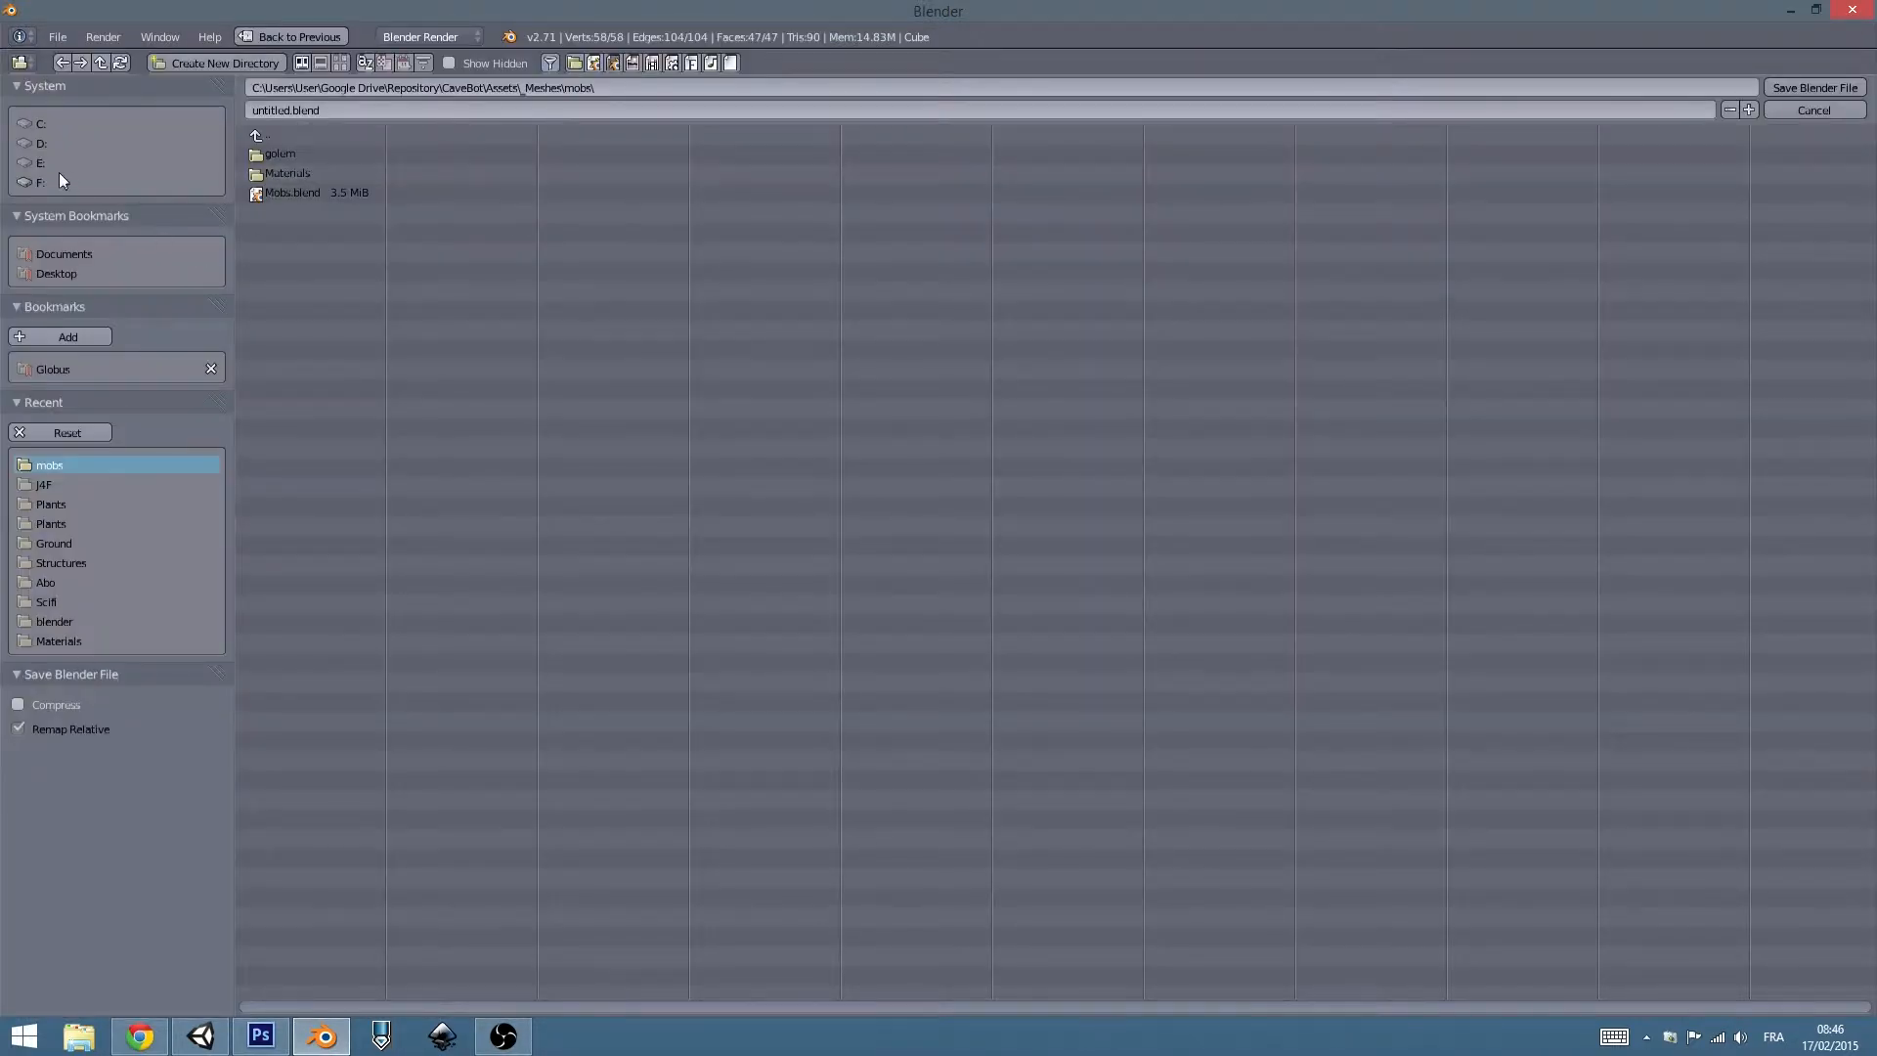
pyautogui.click(33, 163)
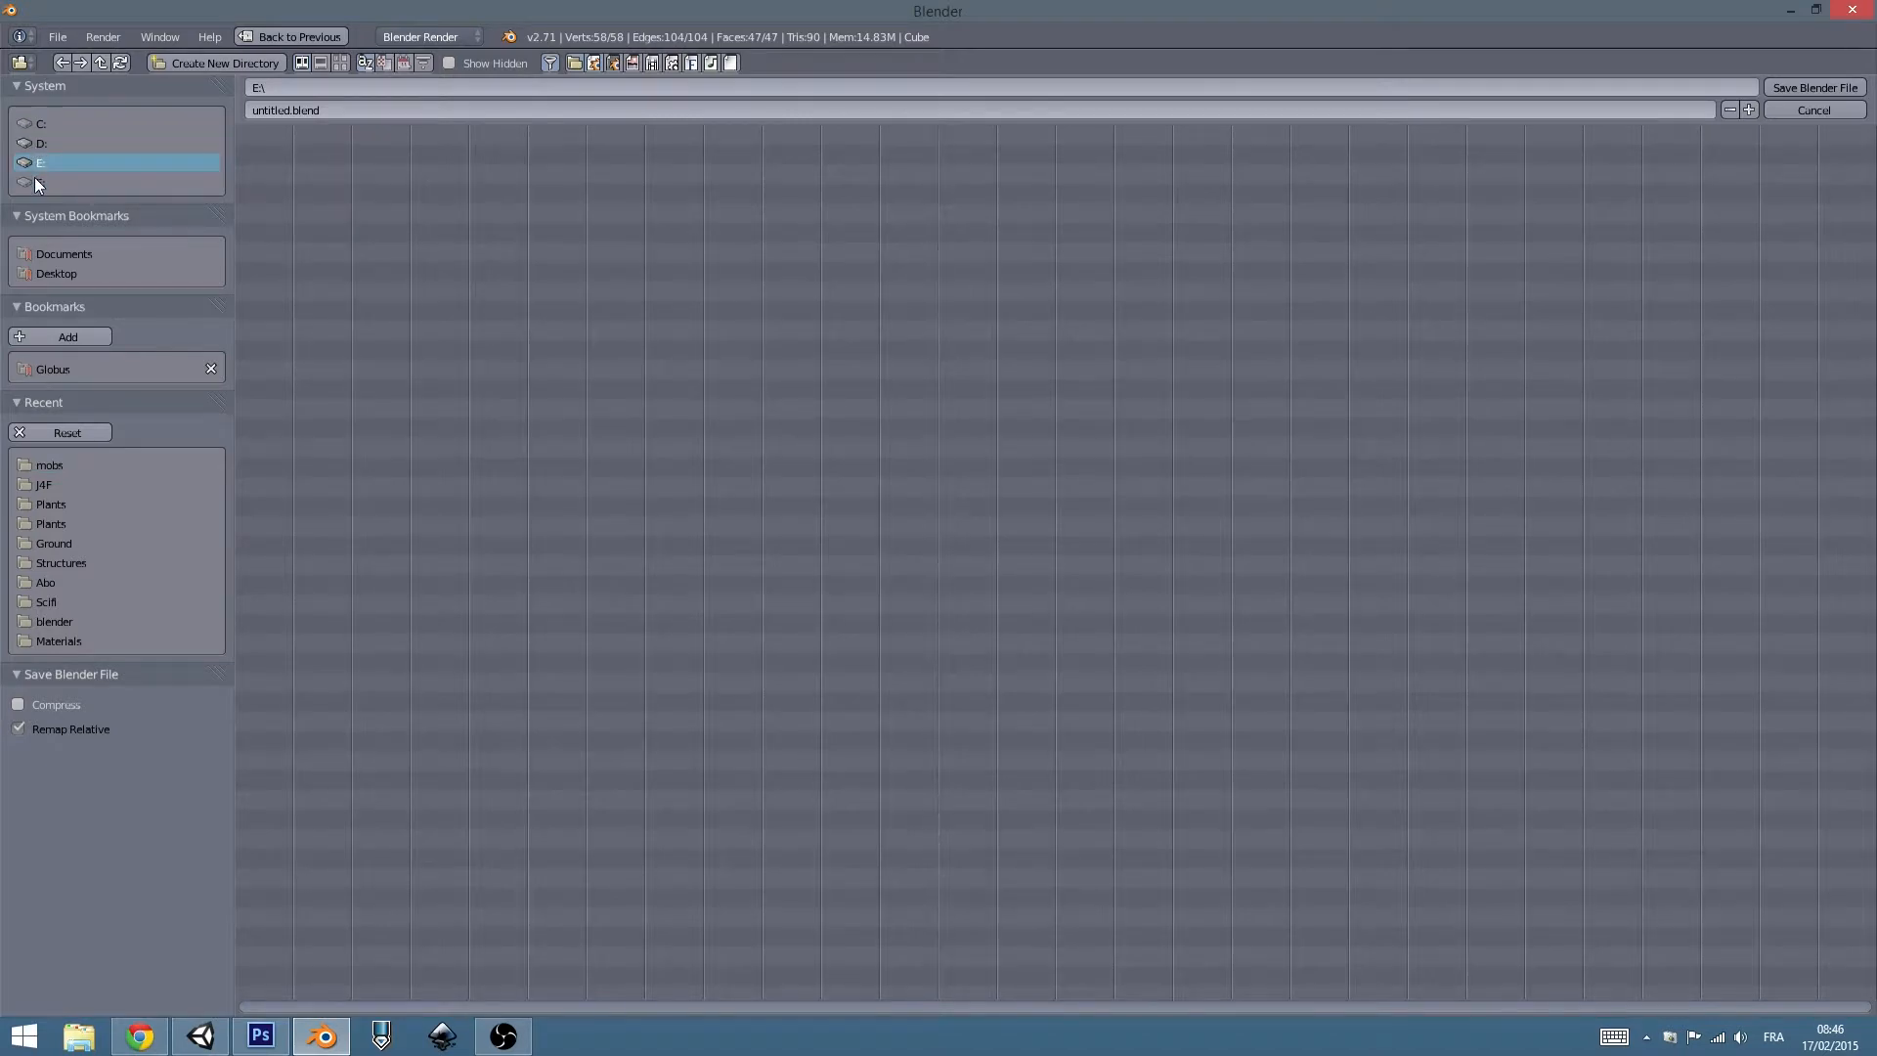
pyautogui.click(35, 184)
pyautogui.click(270, 252)
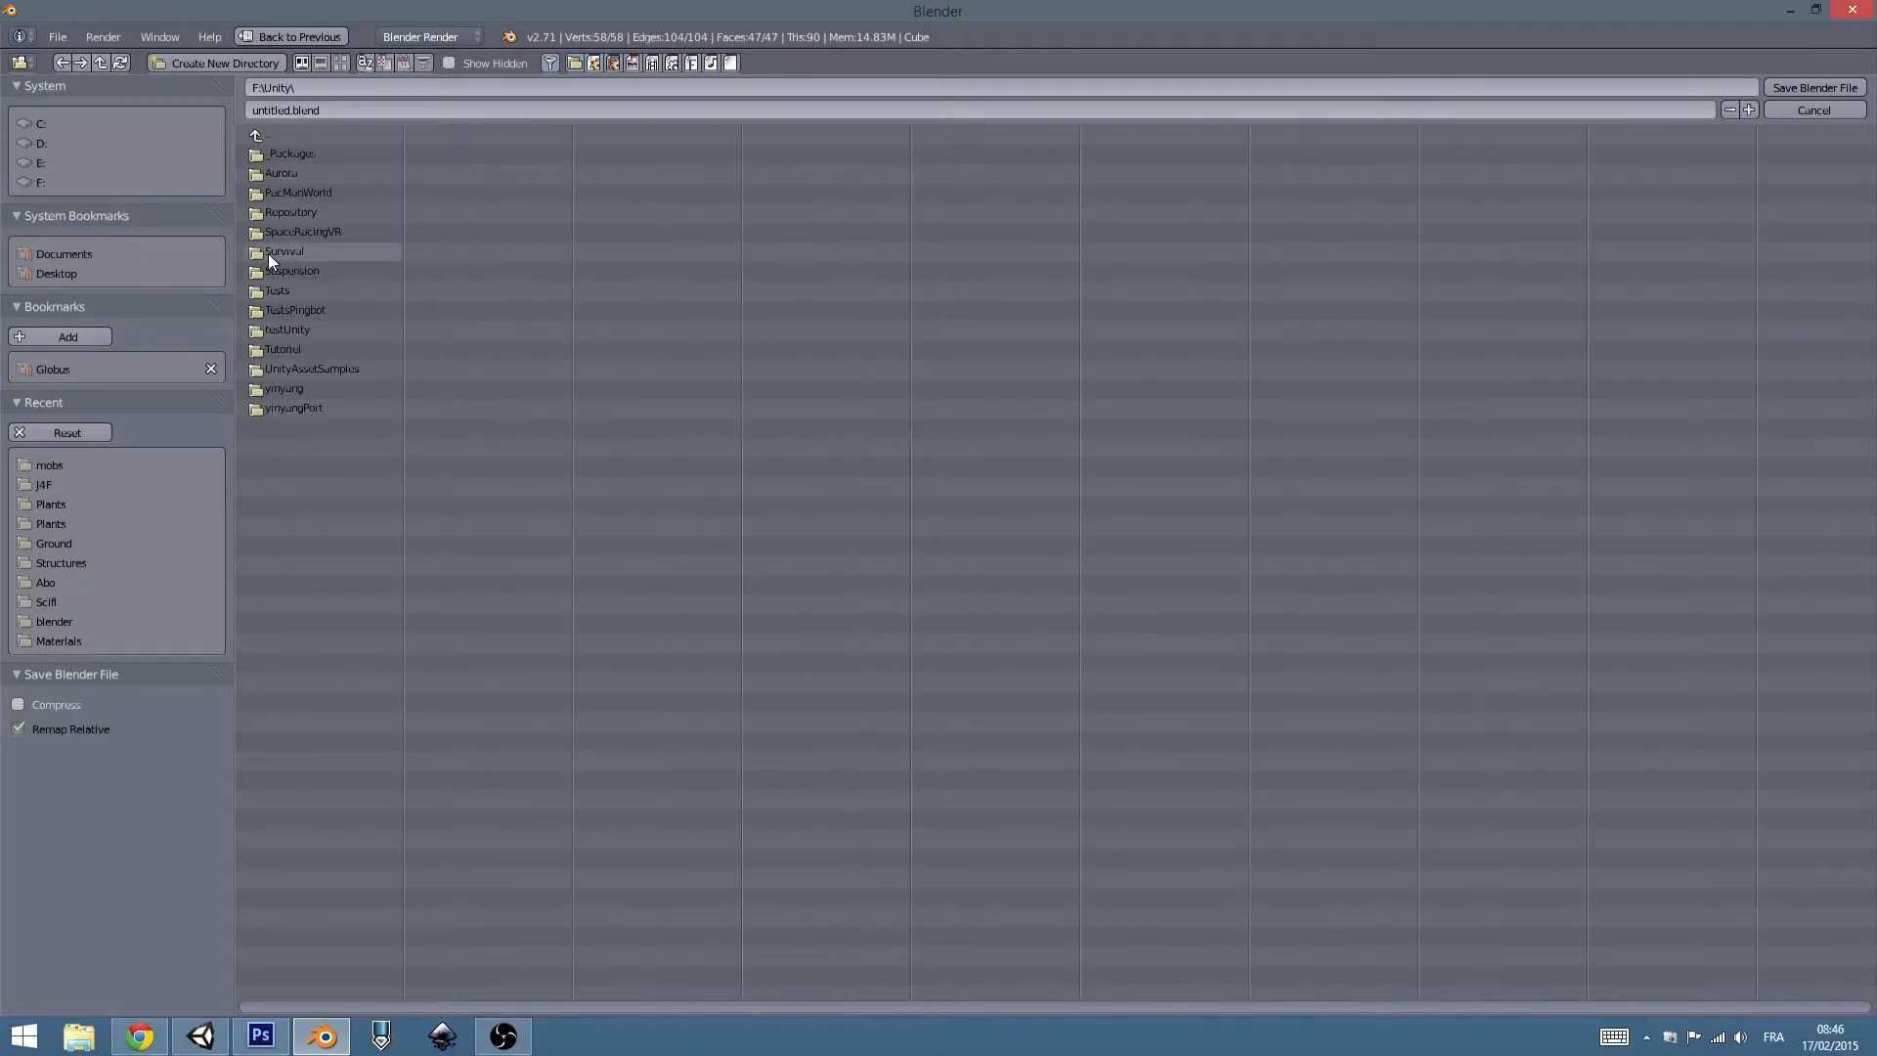
pyautogui.click(293, 348)
pyautogui.click(279, 155)
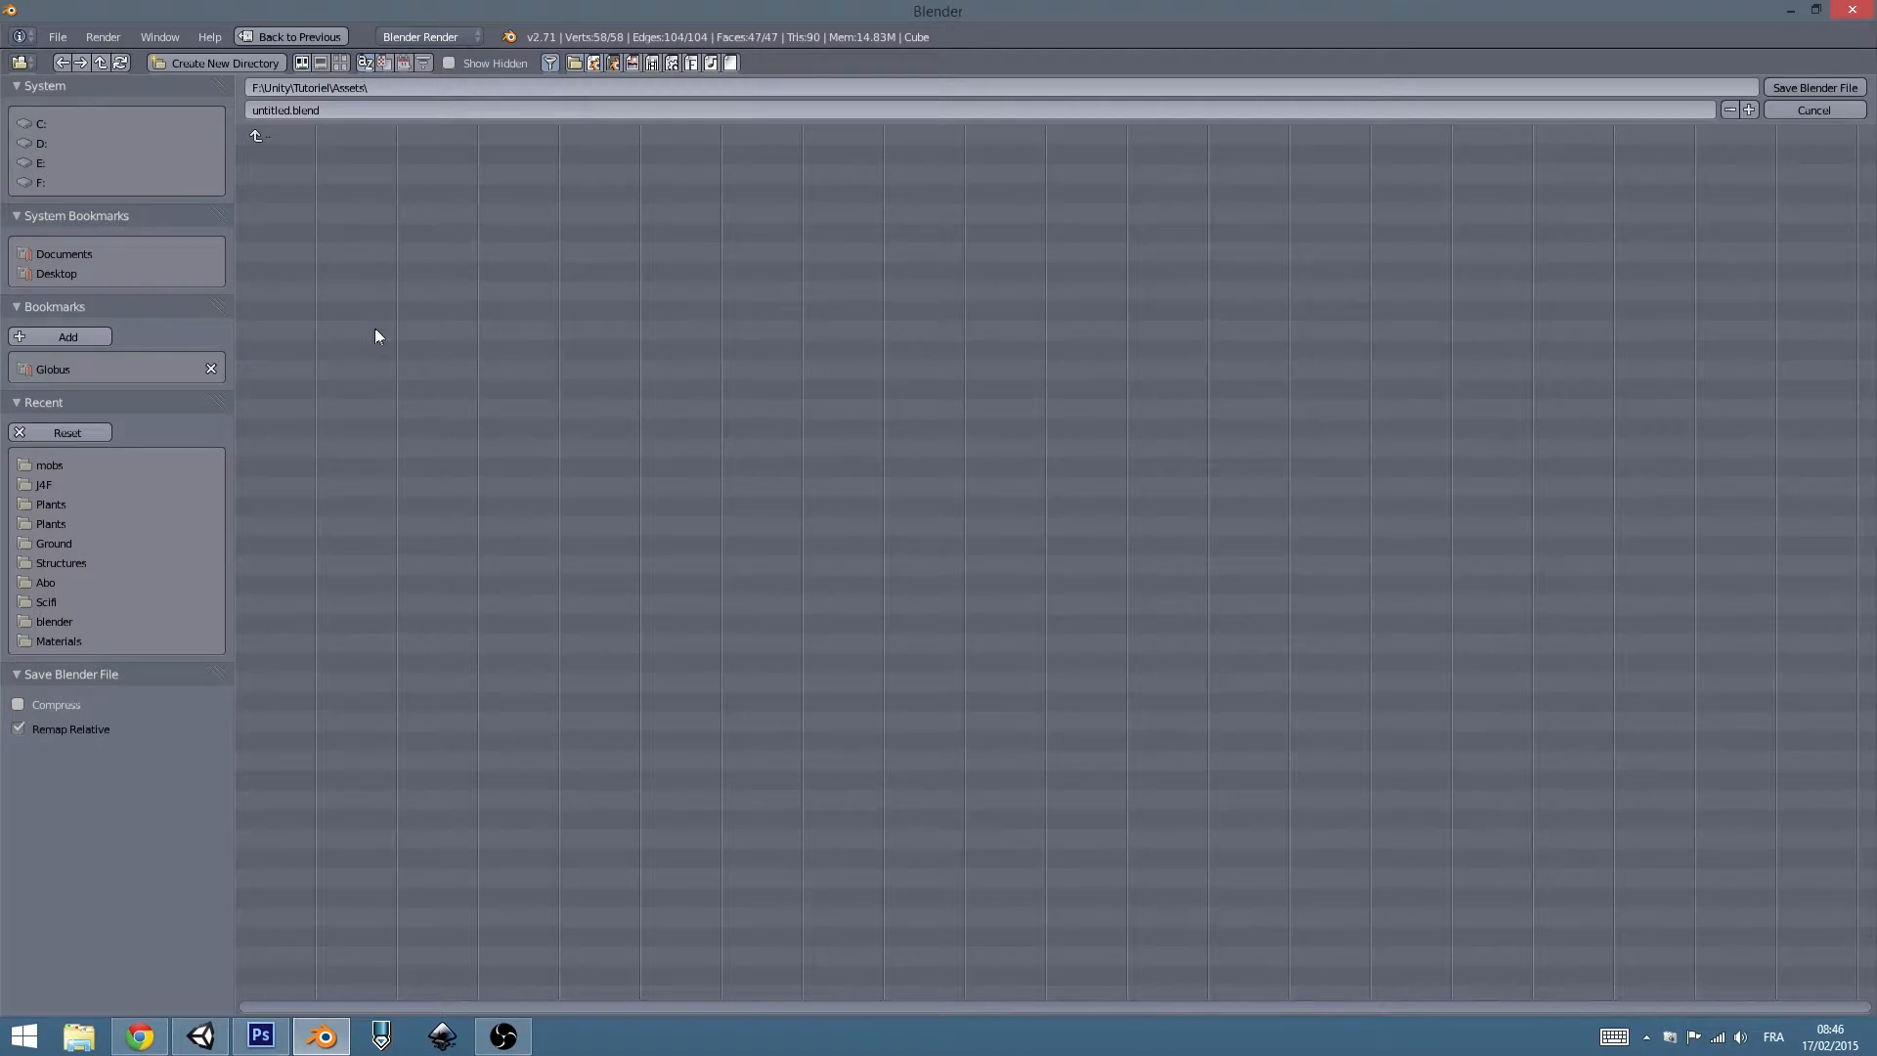
# Create a folder named _Meshes inside Assets and open it.
pyautogui.click(256, 63)
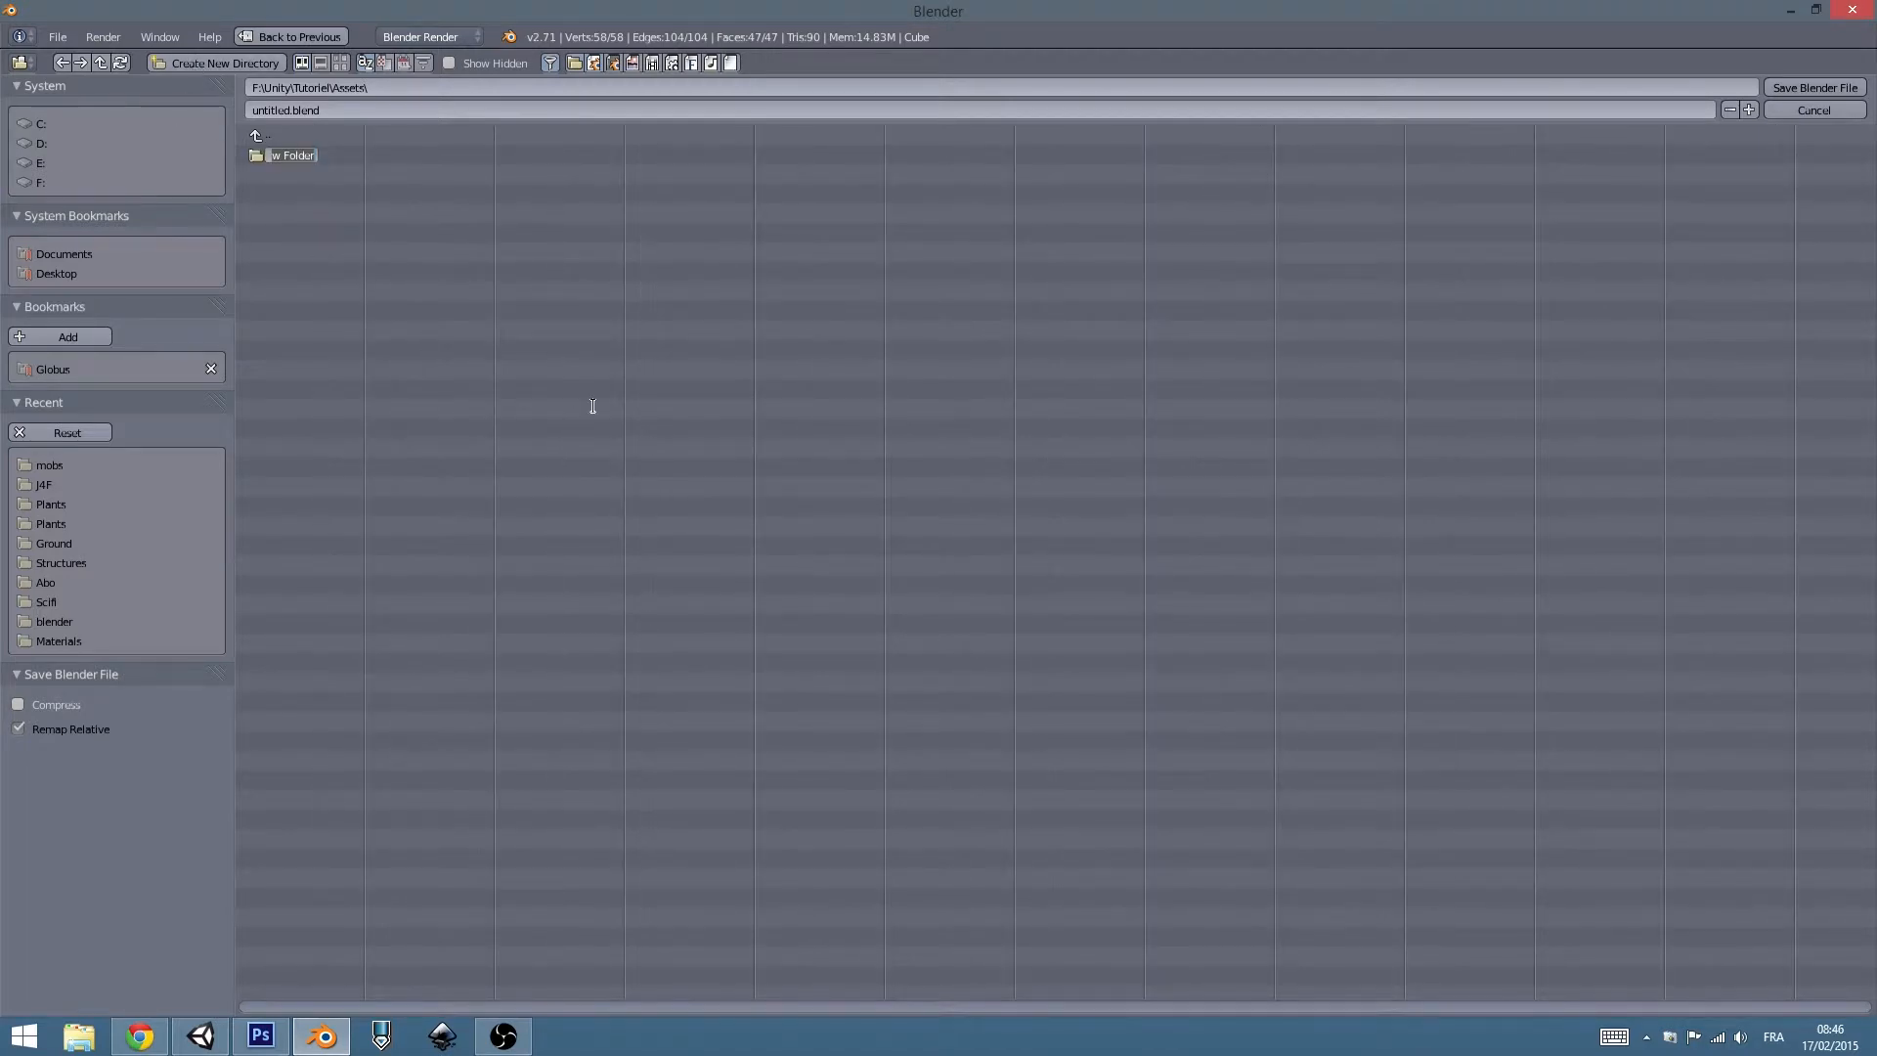
pyautogui.press('BackSpace')
pyautogui.press('Return')
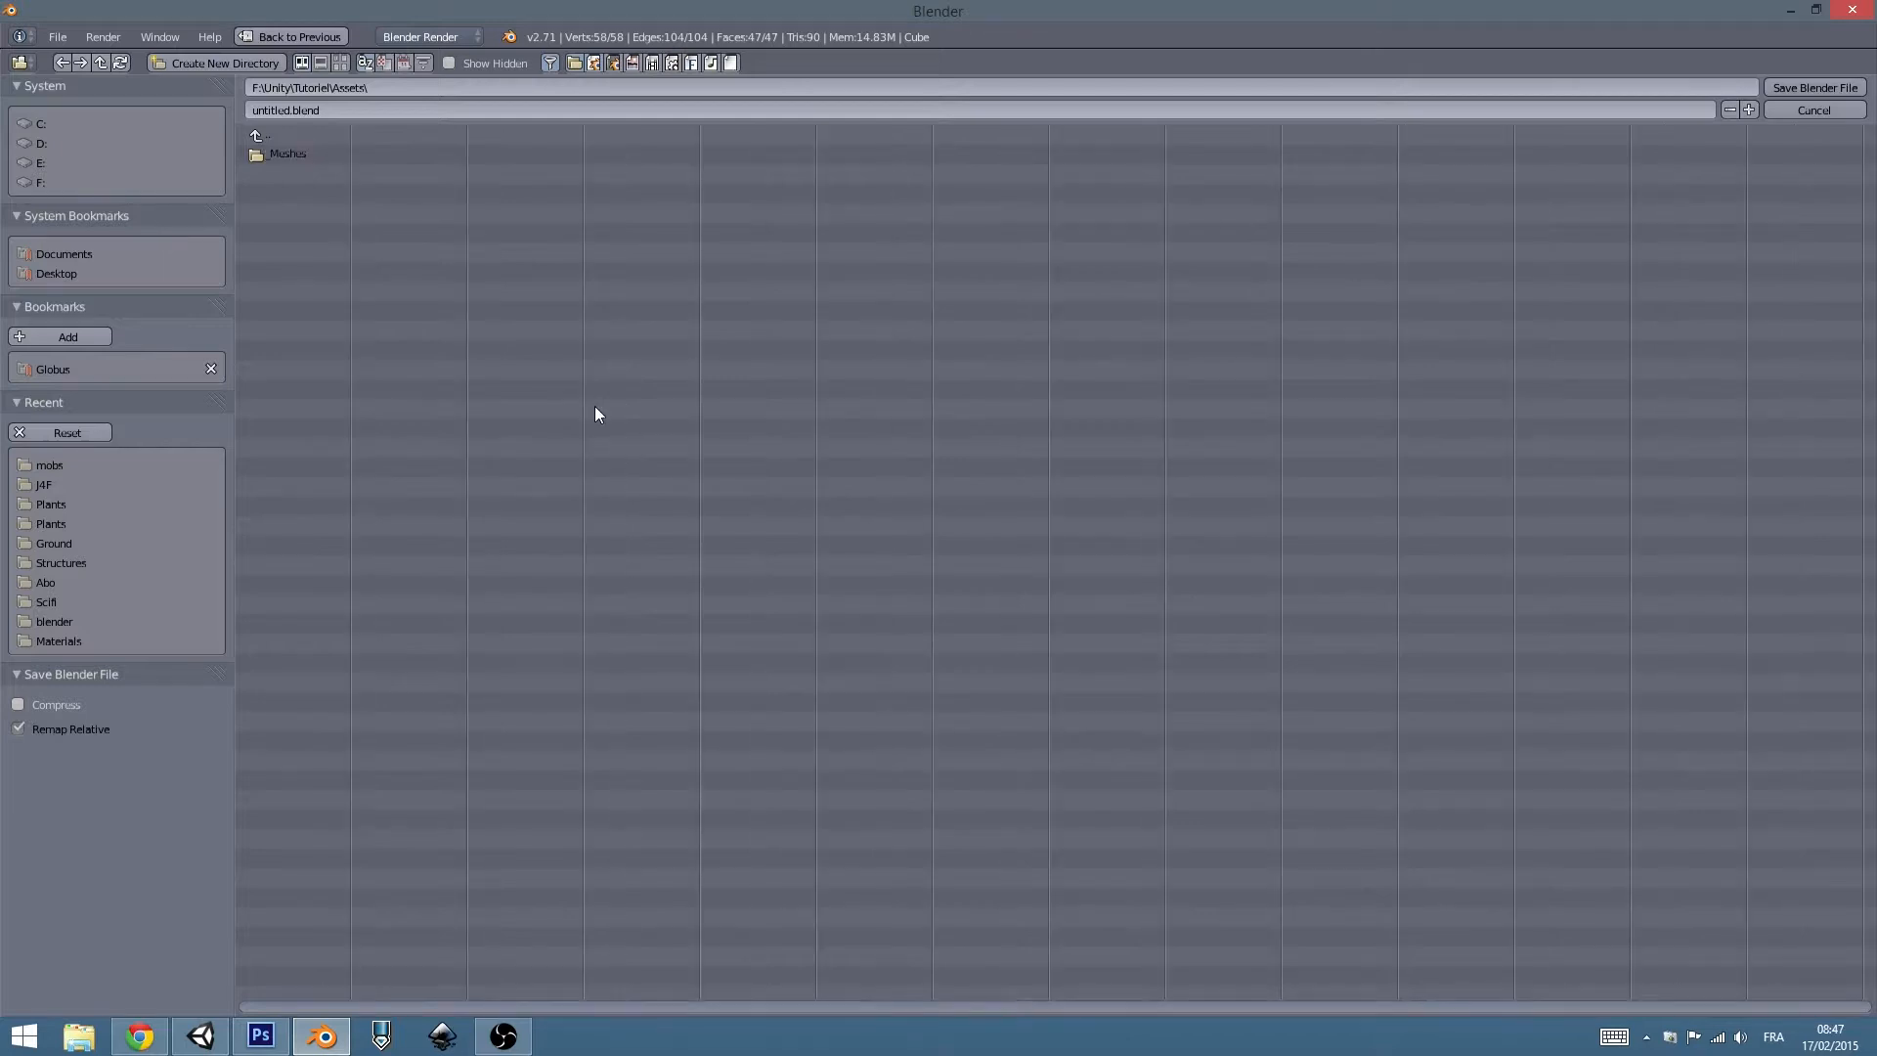
pyautogui.click(284, 153)
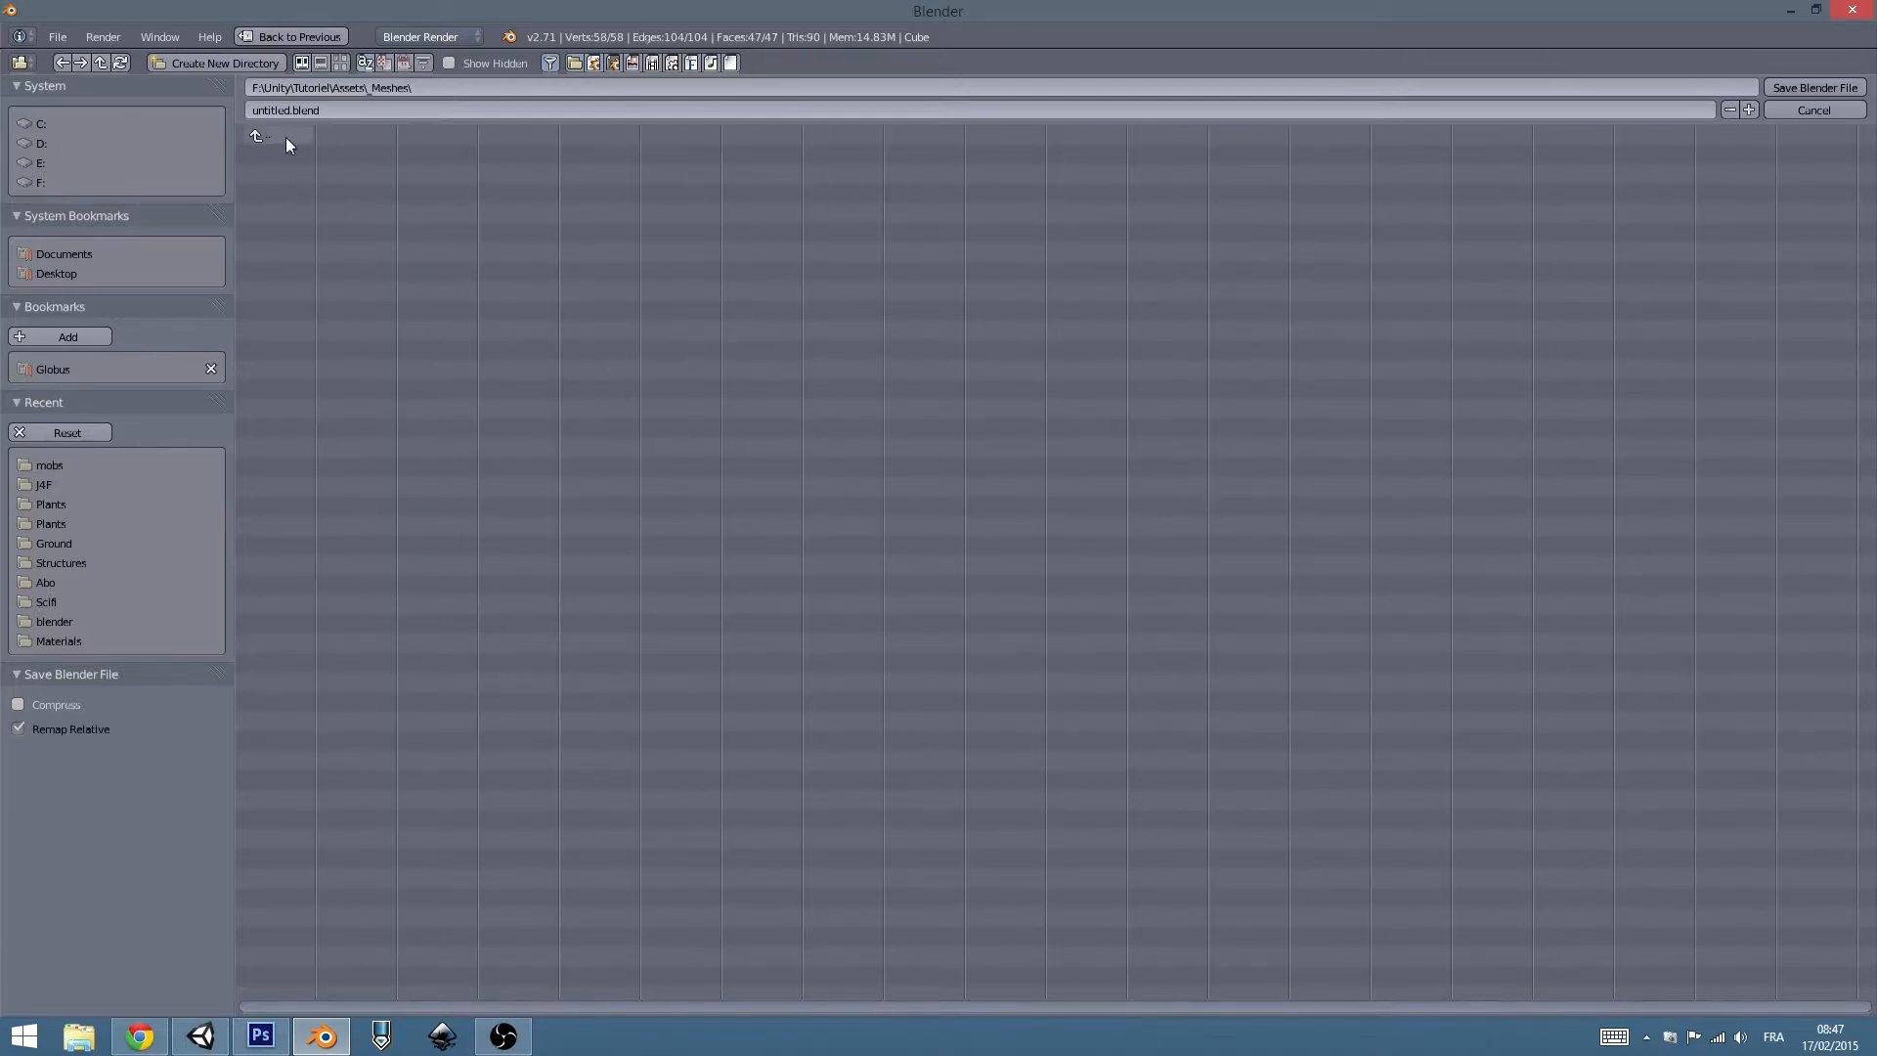
# Create a folder named Coffre inside _Meshes and open it.
pyautogui.click(204, 64)
pyautogui.write('Coffre')
pyautogui.press('Return')
pyautogui.doubleClick(282, 154)
# Name the file Coffre and save it in the Coffre folder.
pyautogui.click(288, 112)
pyautogui.write('Coffre')
pyautogui.click(1814, 91)
pyautogui.click(1814, 89)
pyautogui.moveTo(1533, 555); pyautogui.dragTo(1605, 530, button='middle')
pyautogui.press('Tab')
pyautogui.press('Tab')
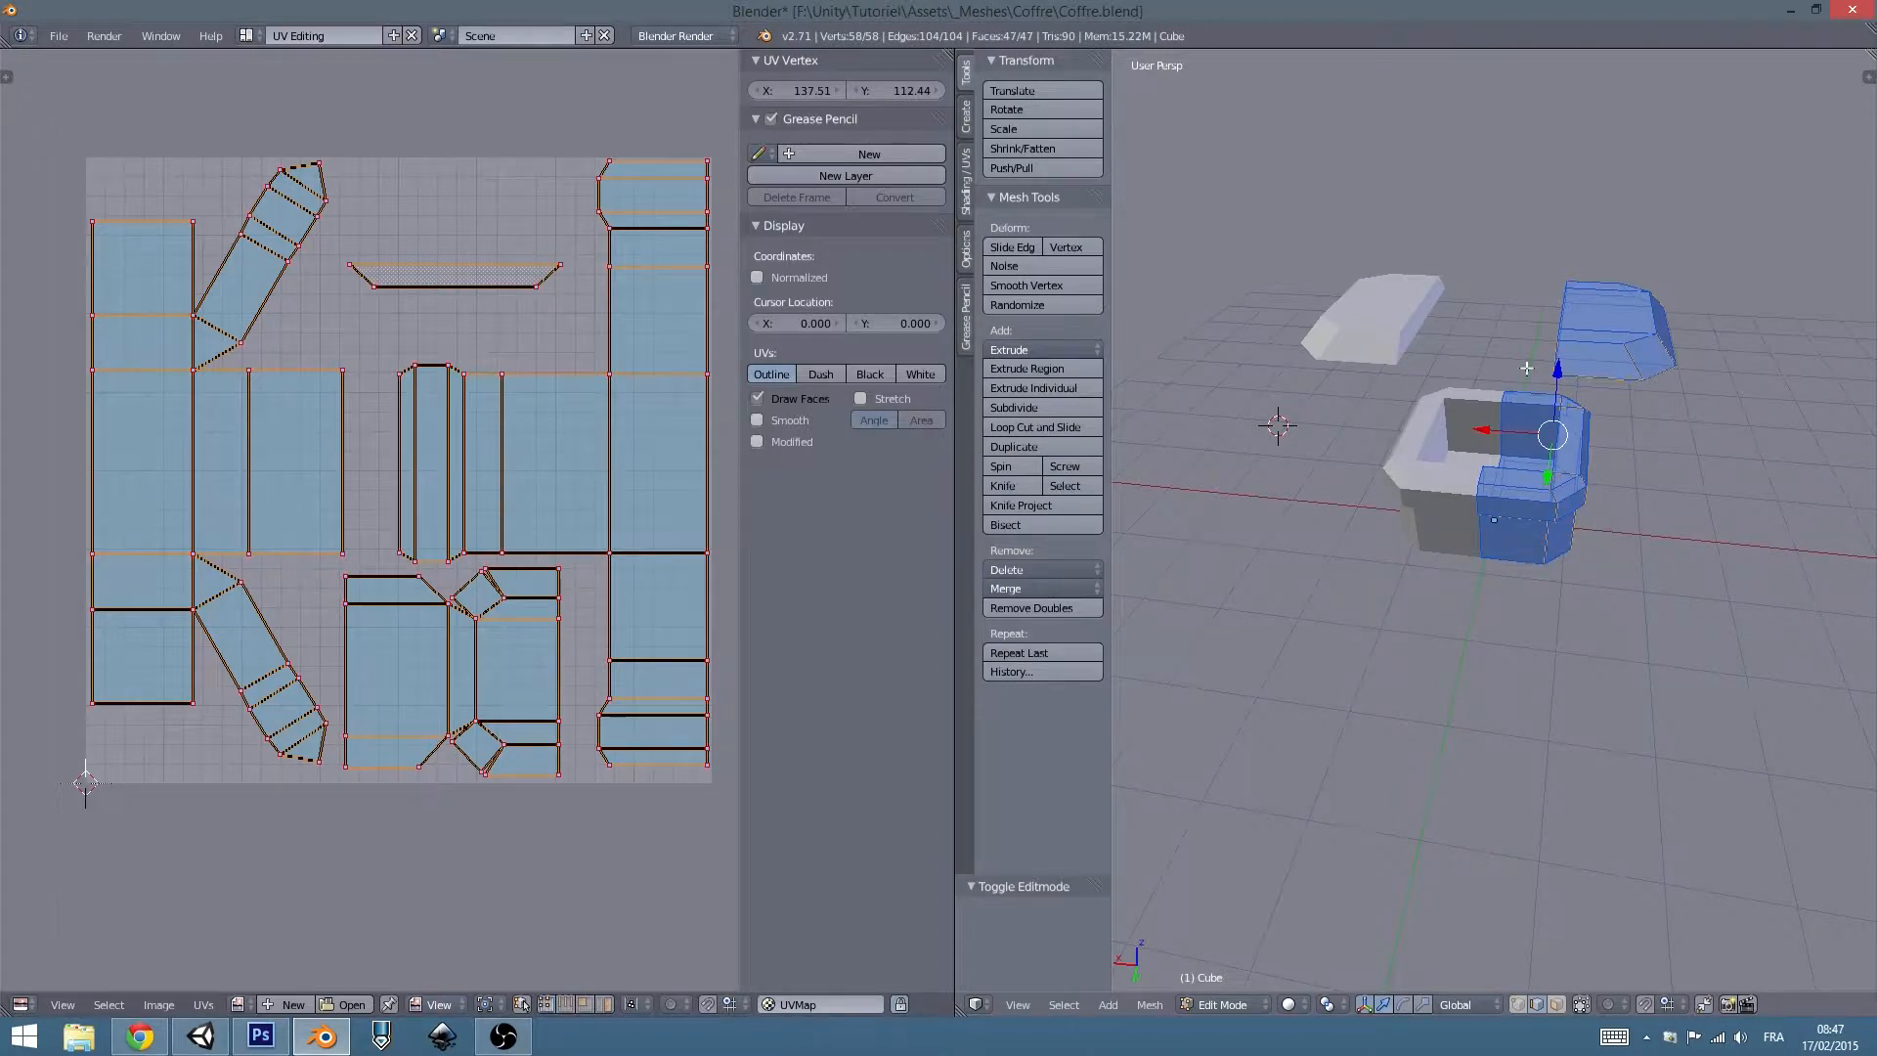
pyautogui.click(256, 39)
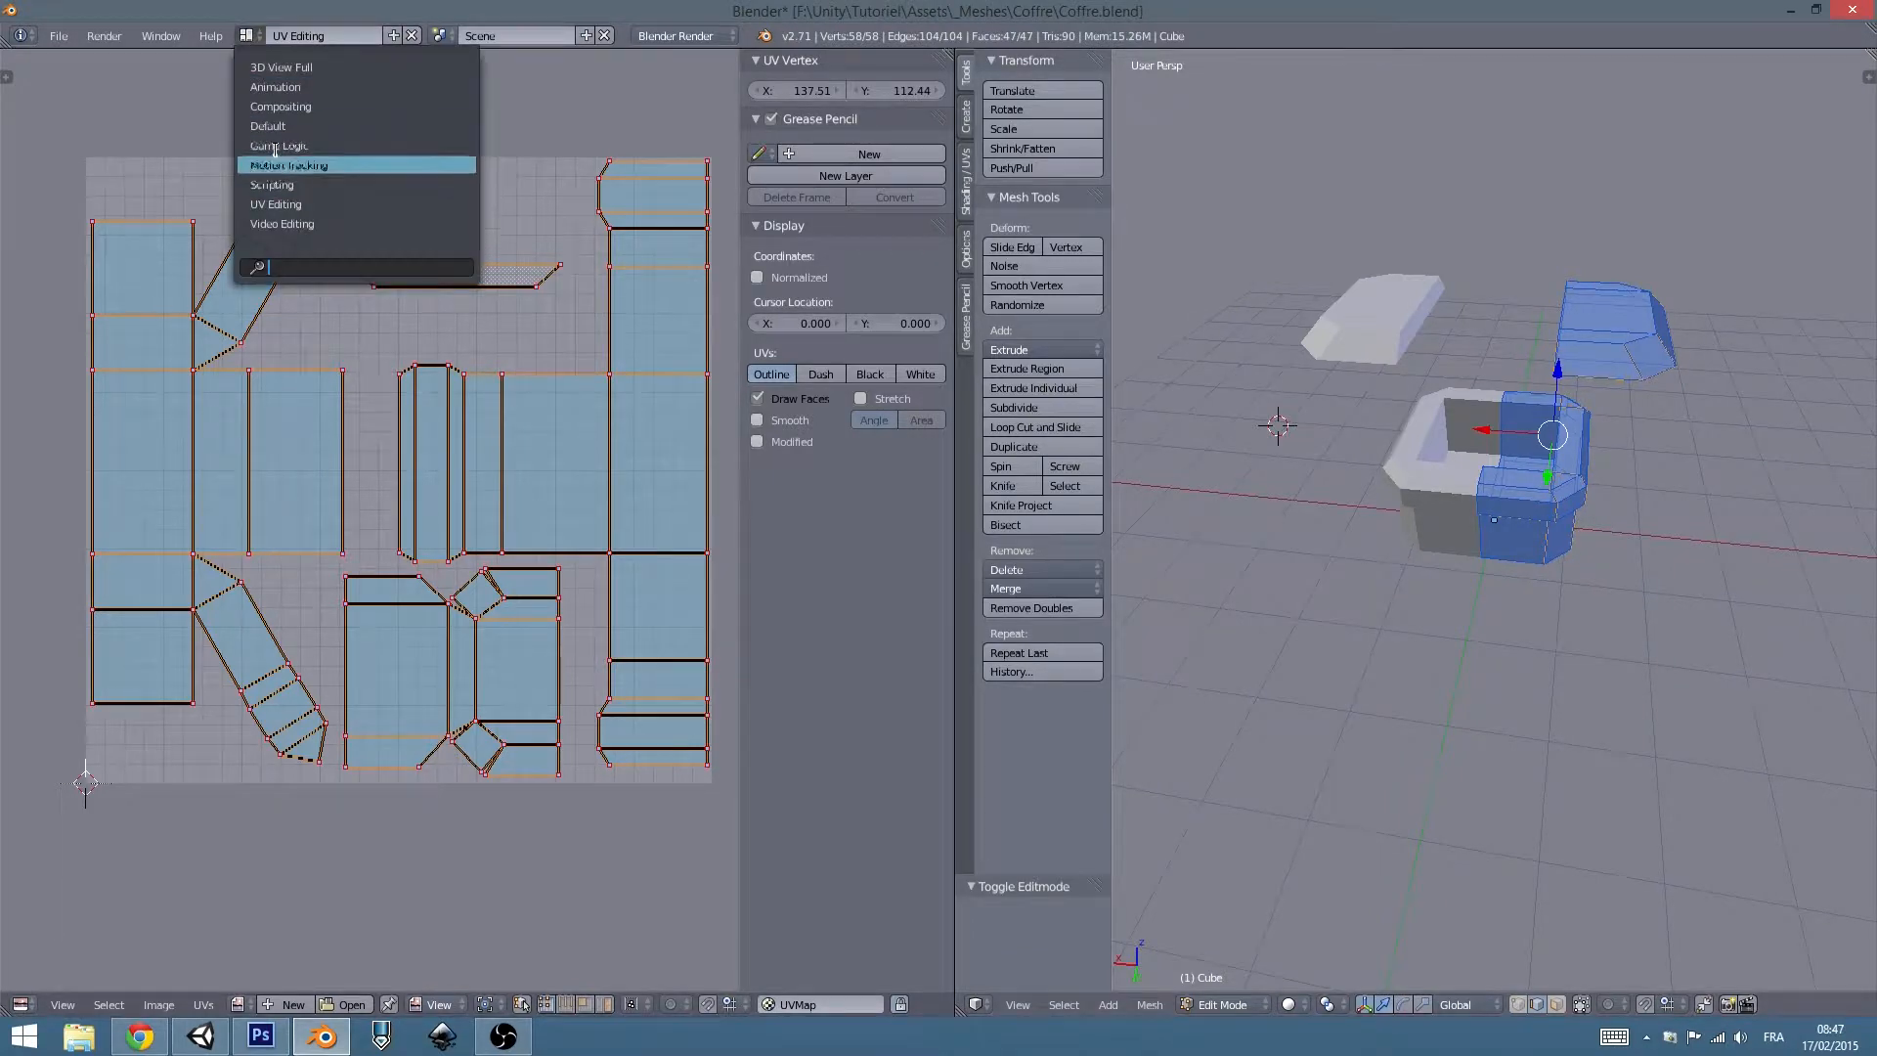
pyautogui.click(293, 121)
pyautogui.moveTo(606, 475); pyautogui.dragTo(884, 436, button='middle')
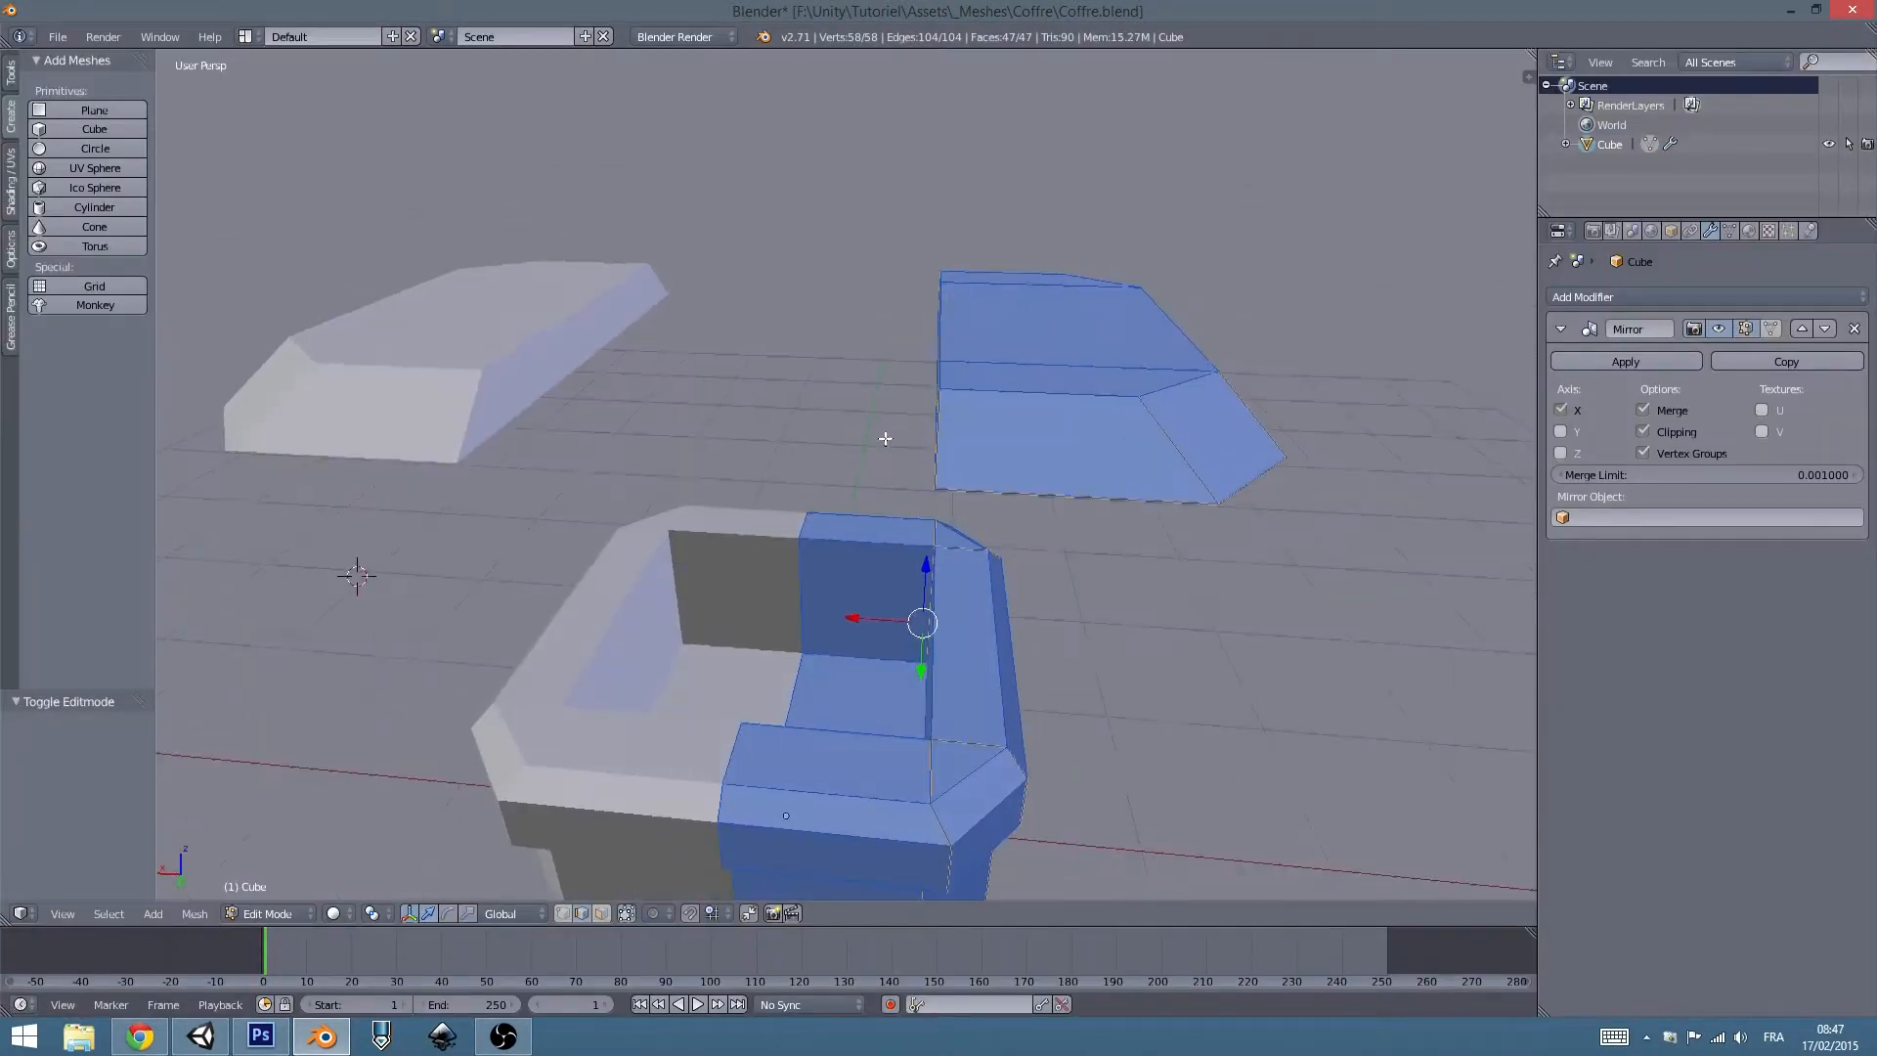
pyautogui.press('Tab')
pyautogui.click(248, 39)
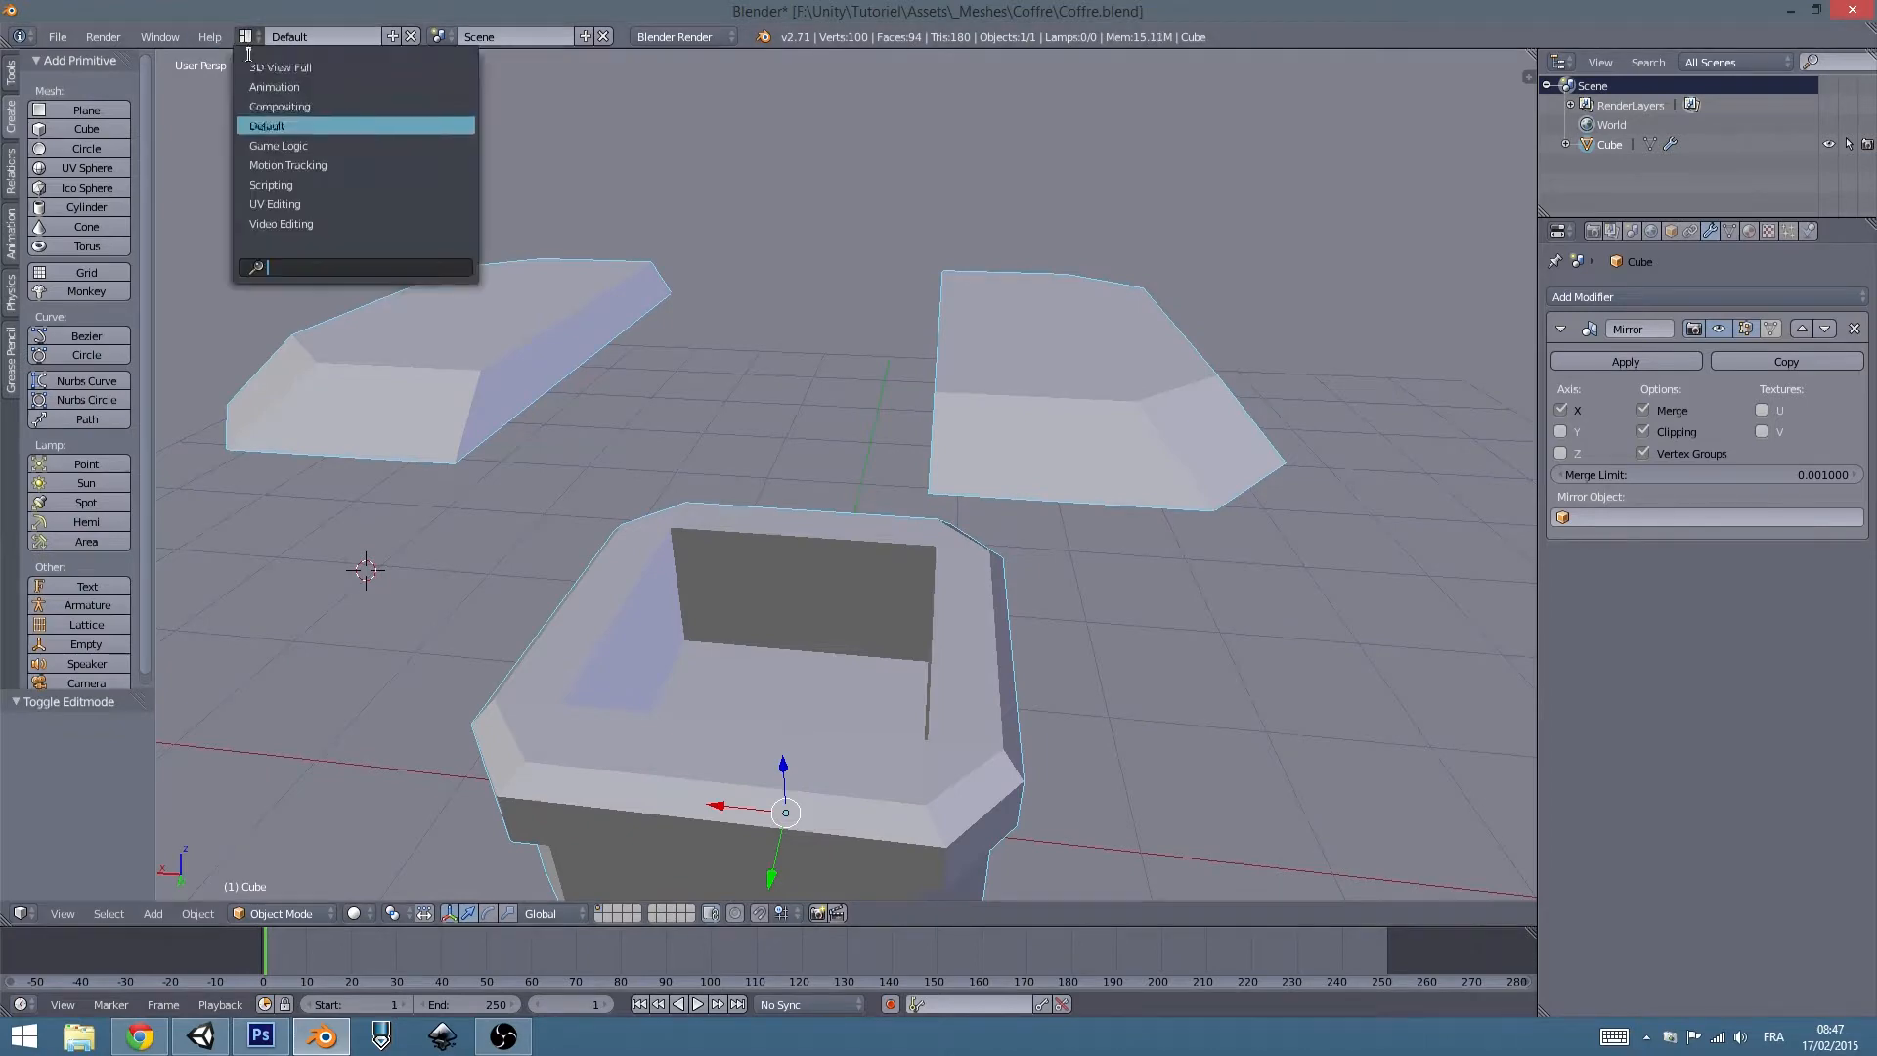
pyautogui.click(279, 205)
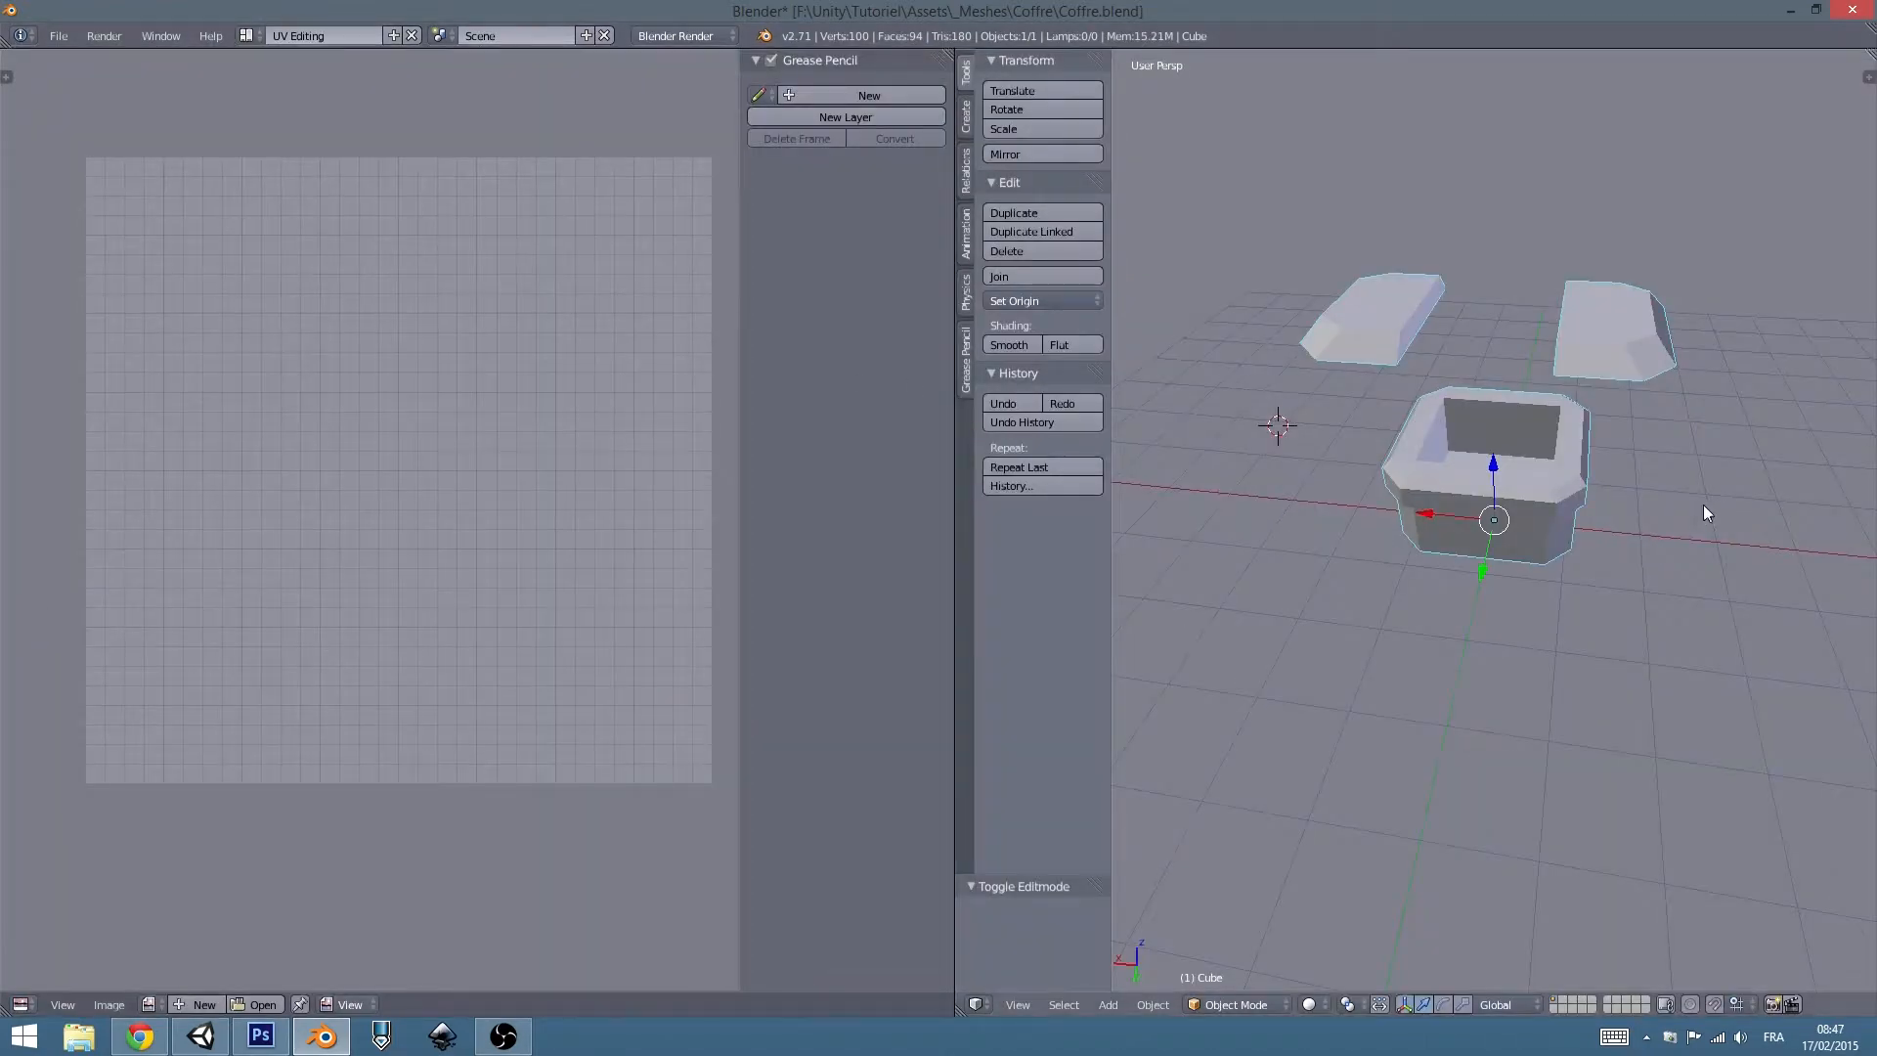
pyautogui.press('Tab')
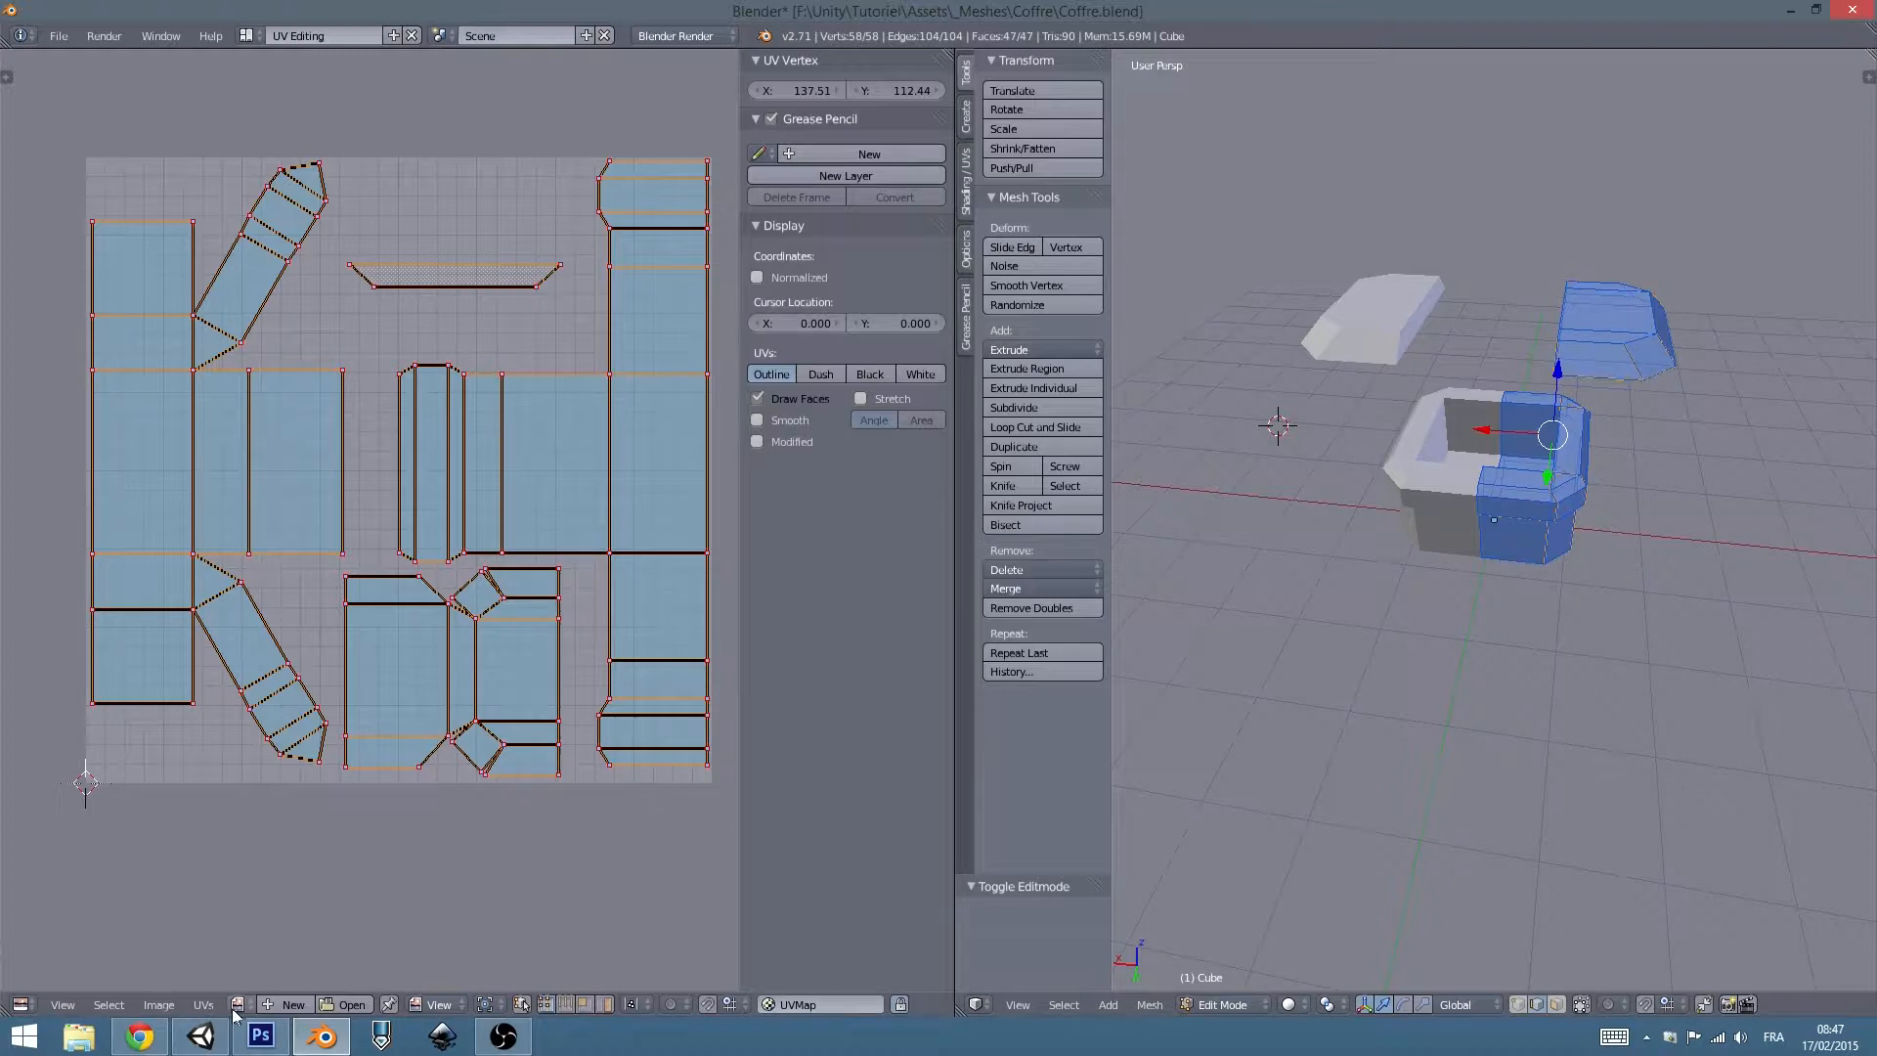
# Create a new 1024 × 1024 px image with the UV Grid generated type for the chest's UV layout.
pyautogui.click(204, 1005)
pyautogui.click(236, 1004)
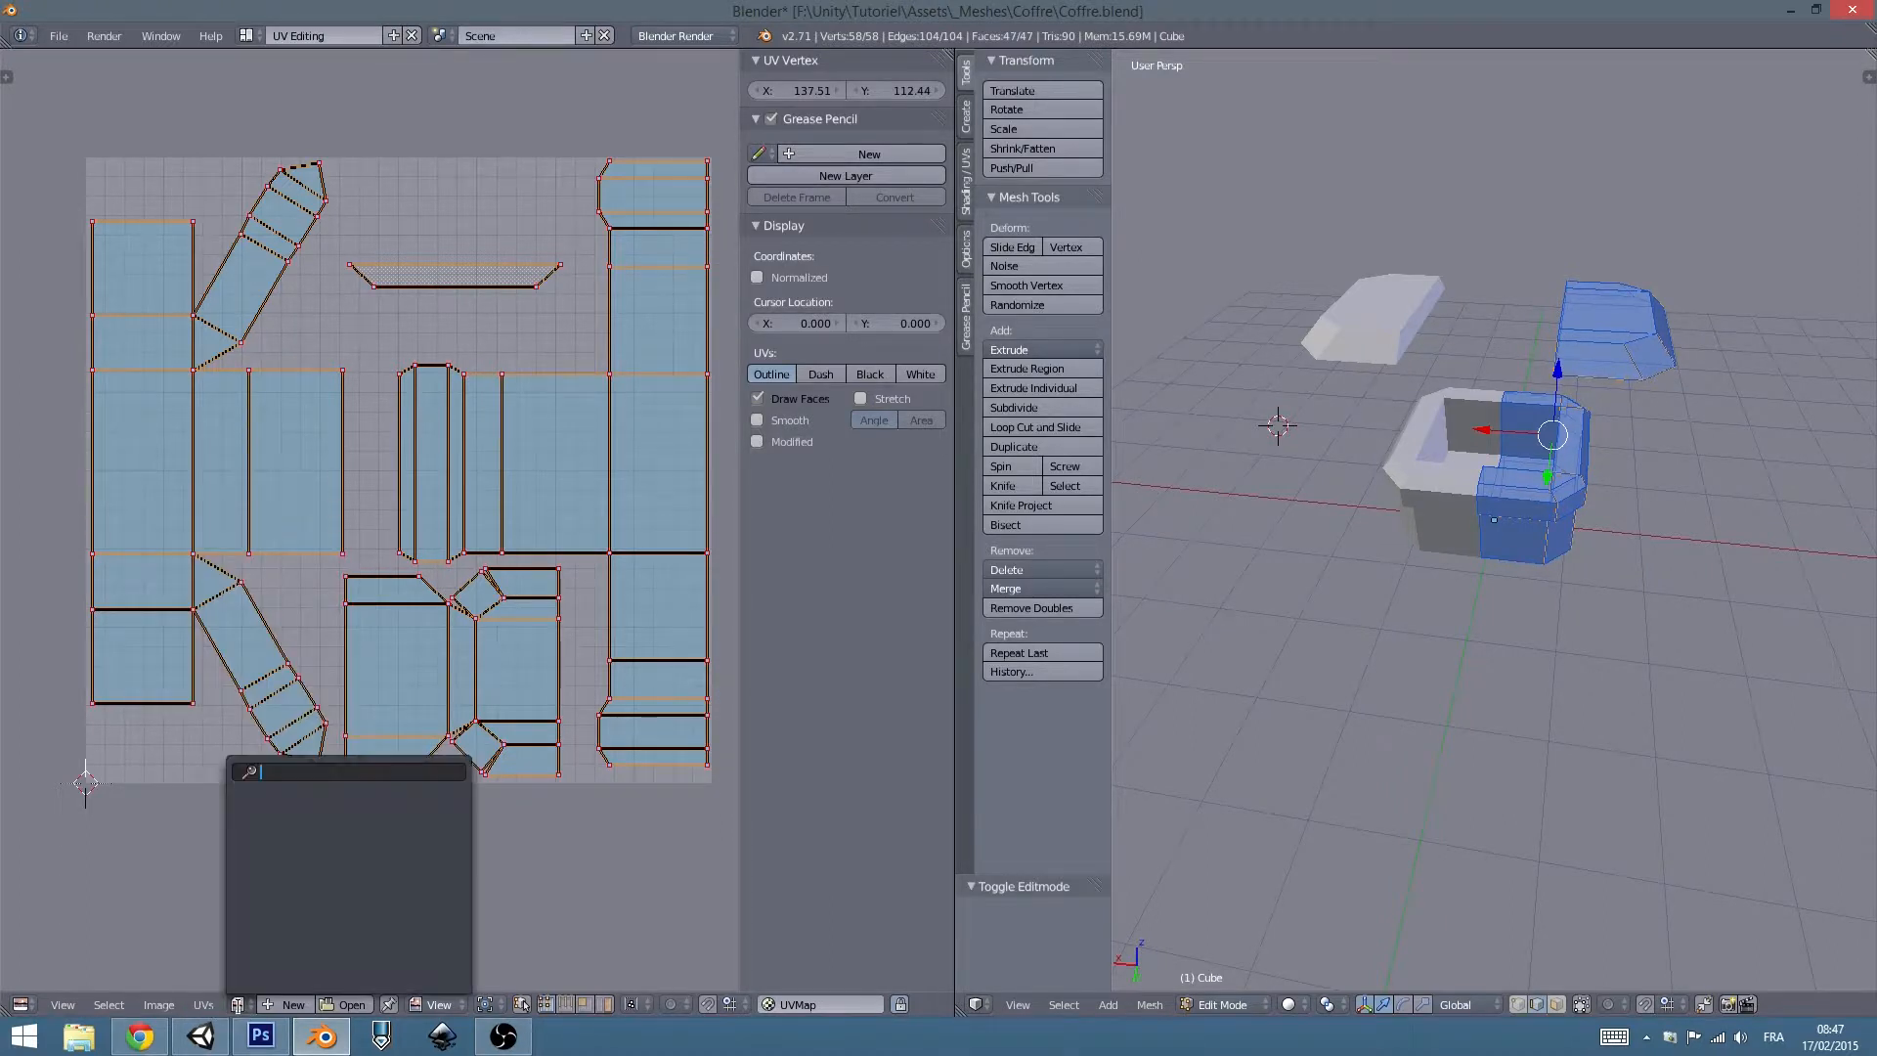
pyautogui.click(270, 1005)
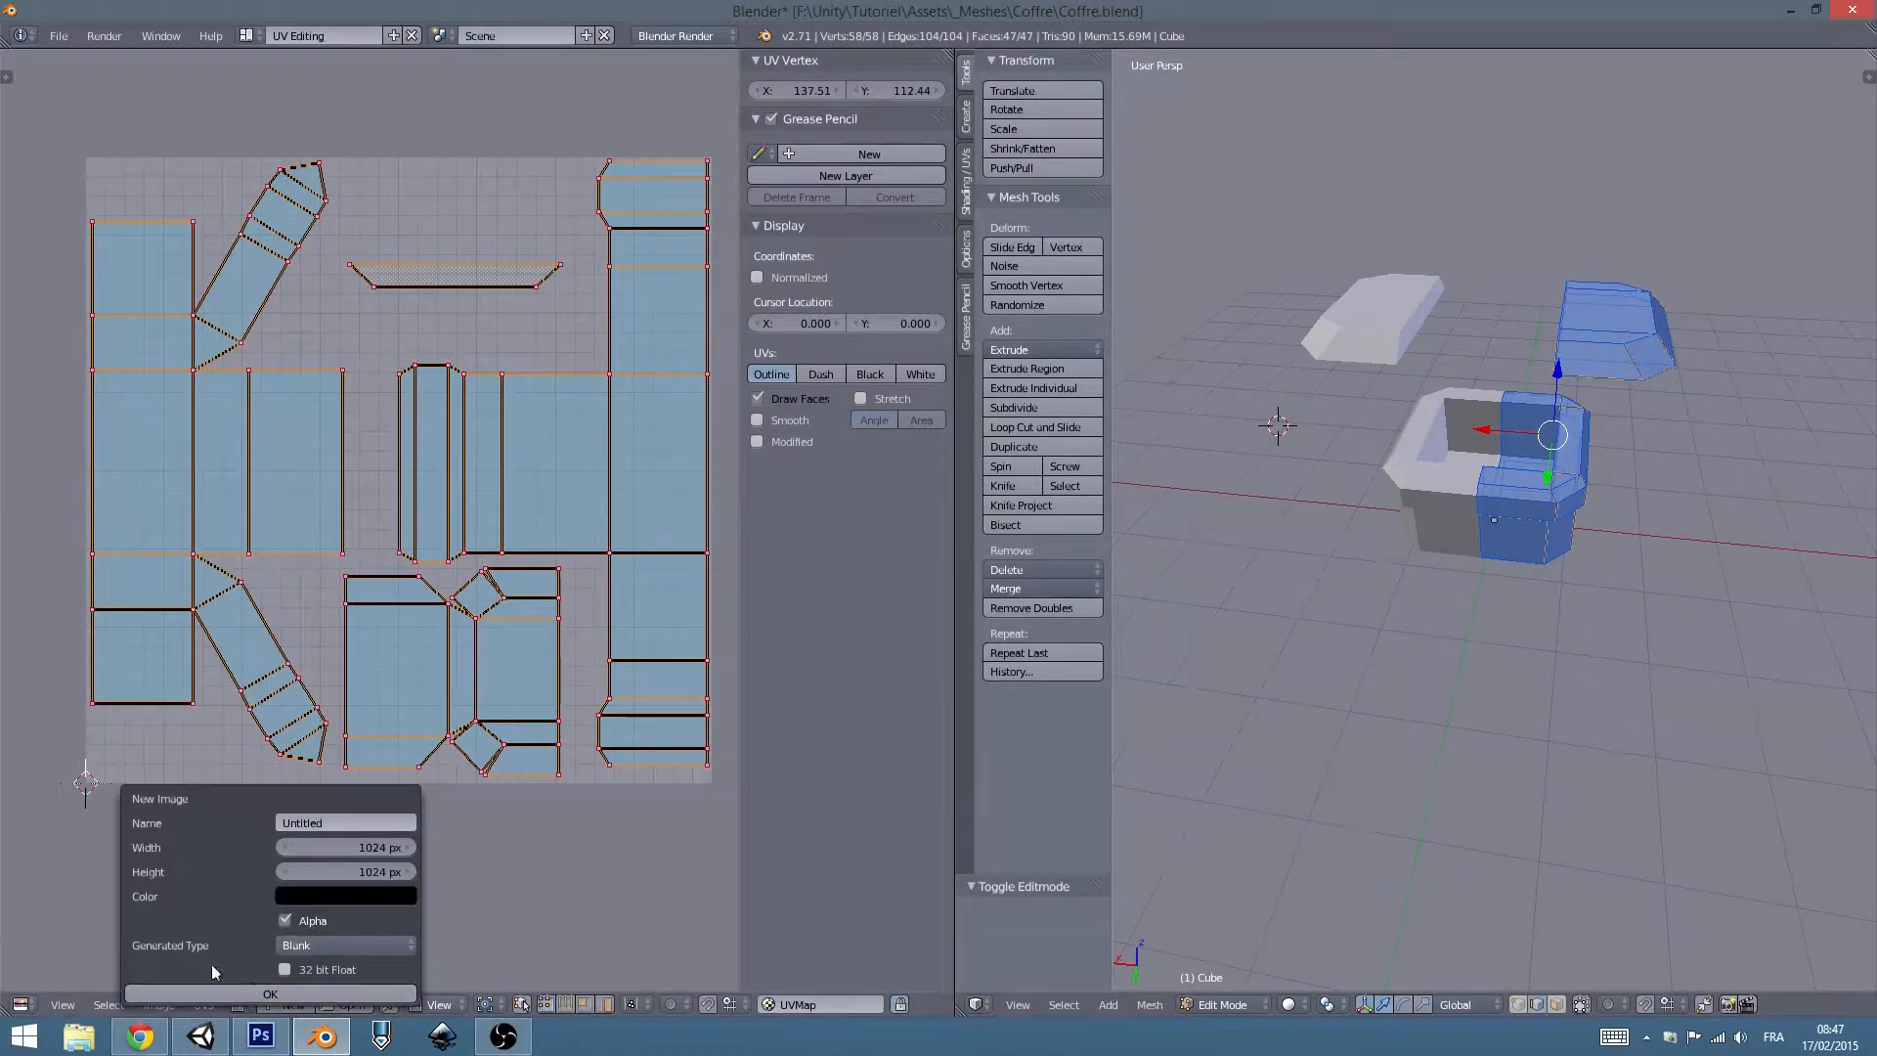
pyautogui.click(327, 940)
pyautogui.click(325, 944)
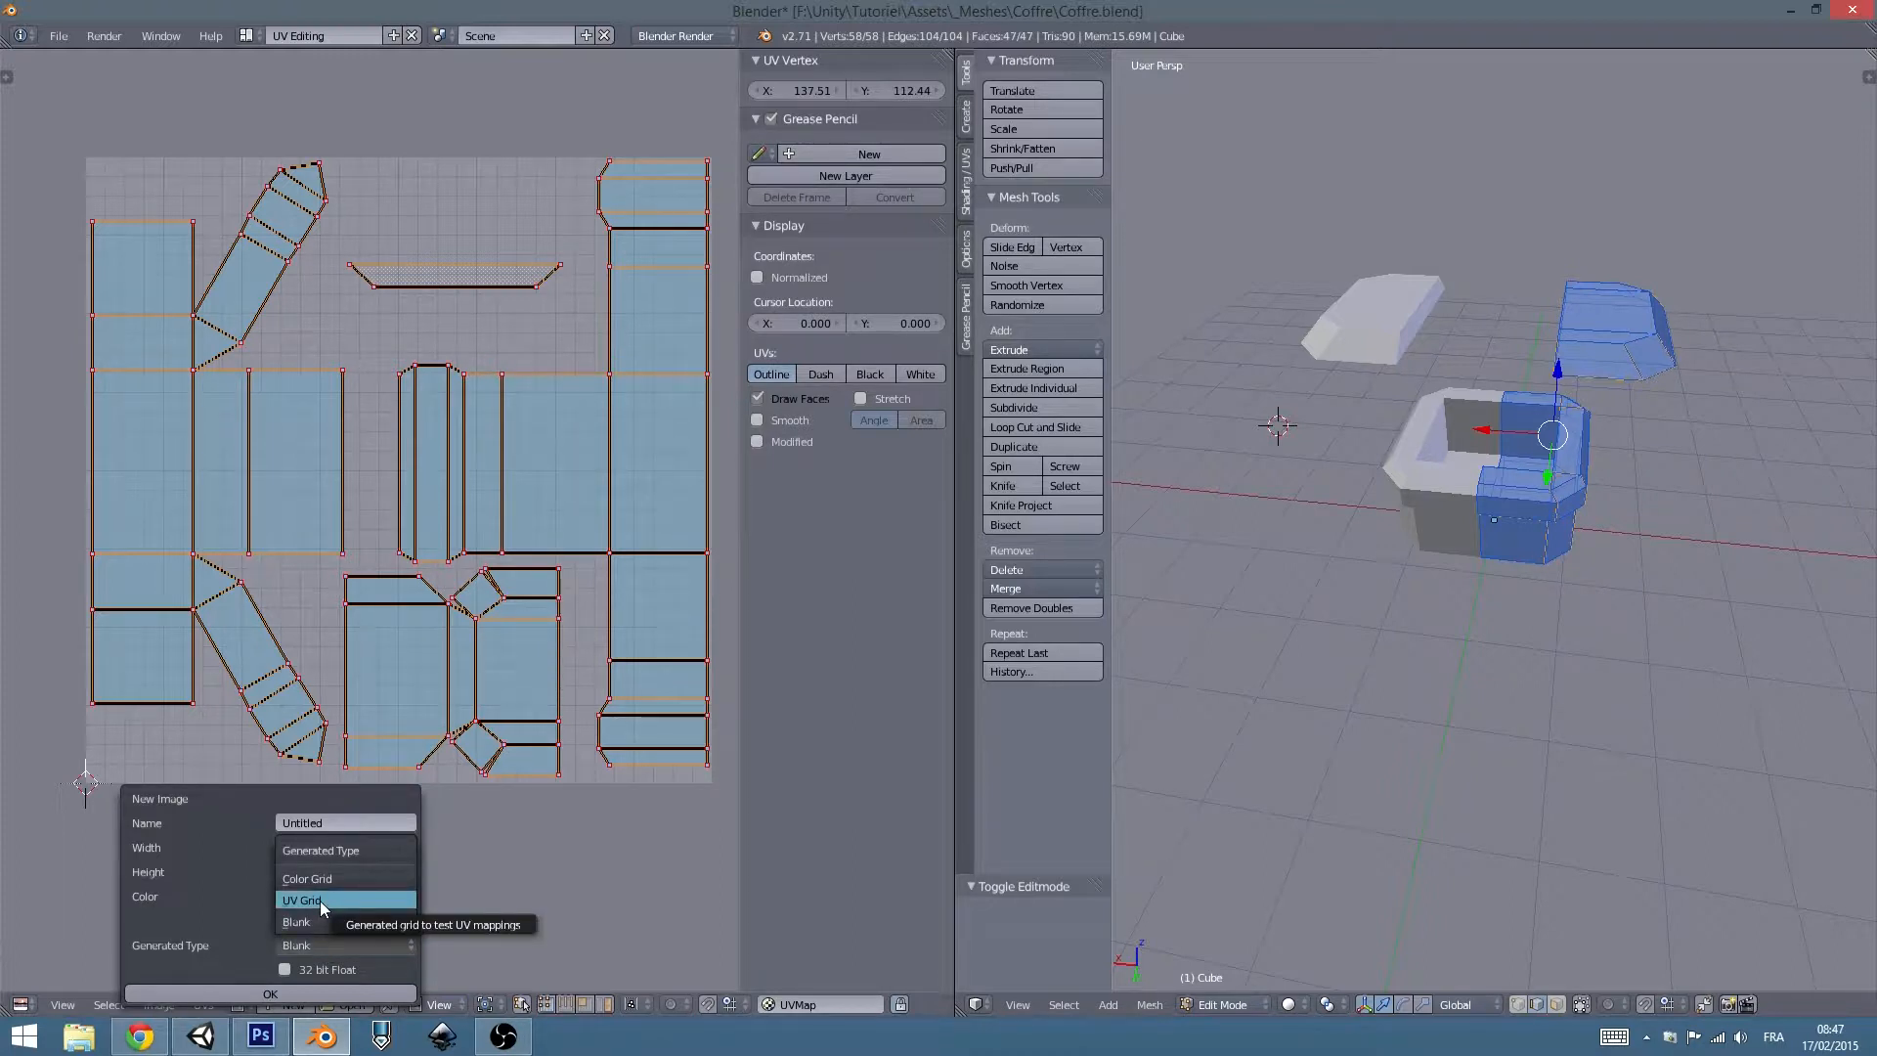
pyautogui.click(319, 900)
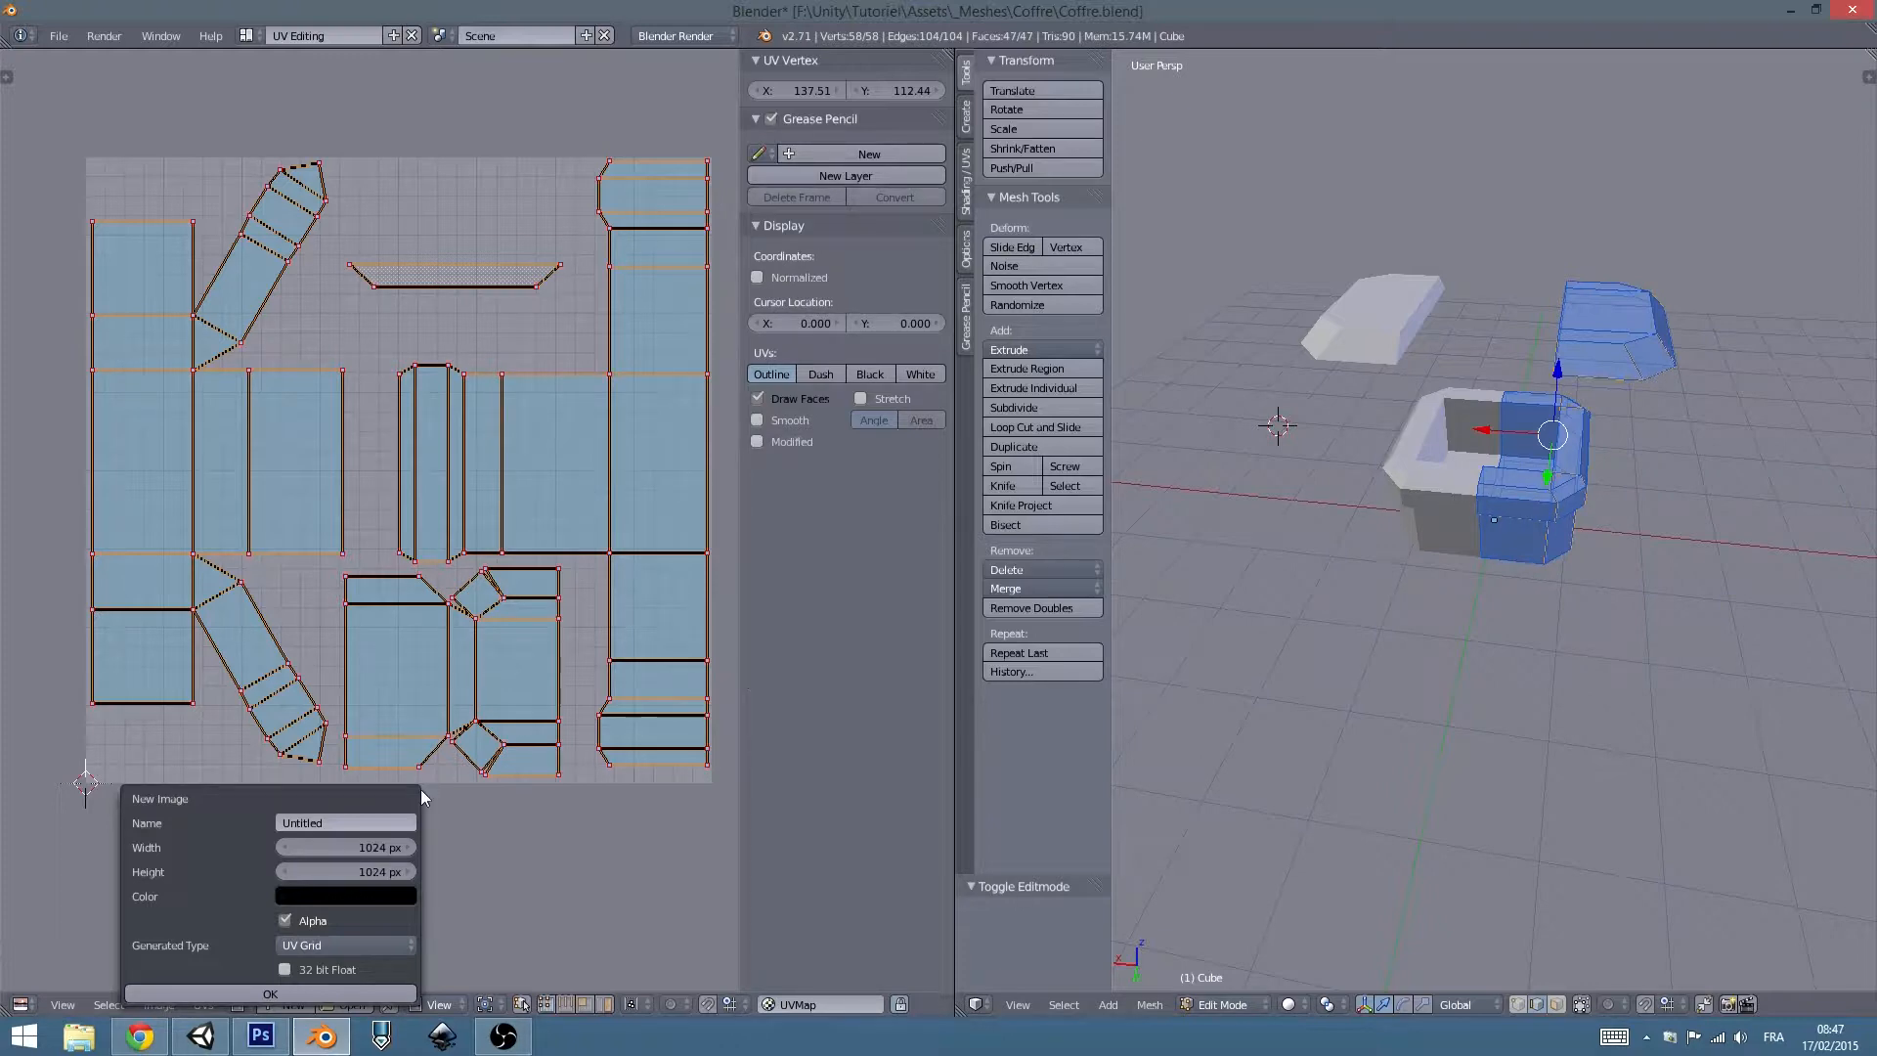
pyautogui.click(274, 993)
pyautogui.scroll(-8, 439, 696)
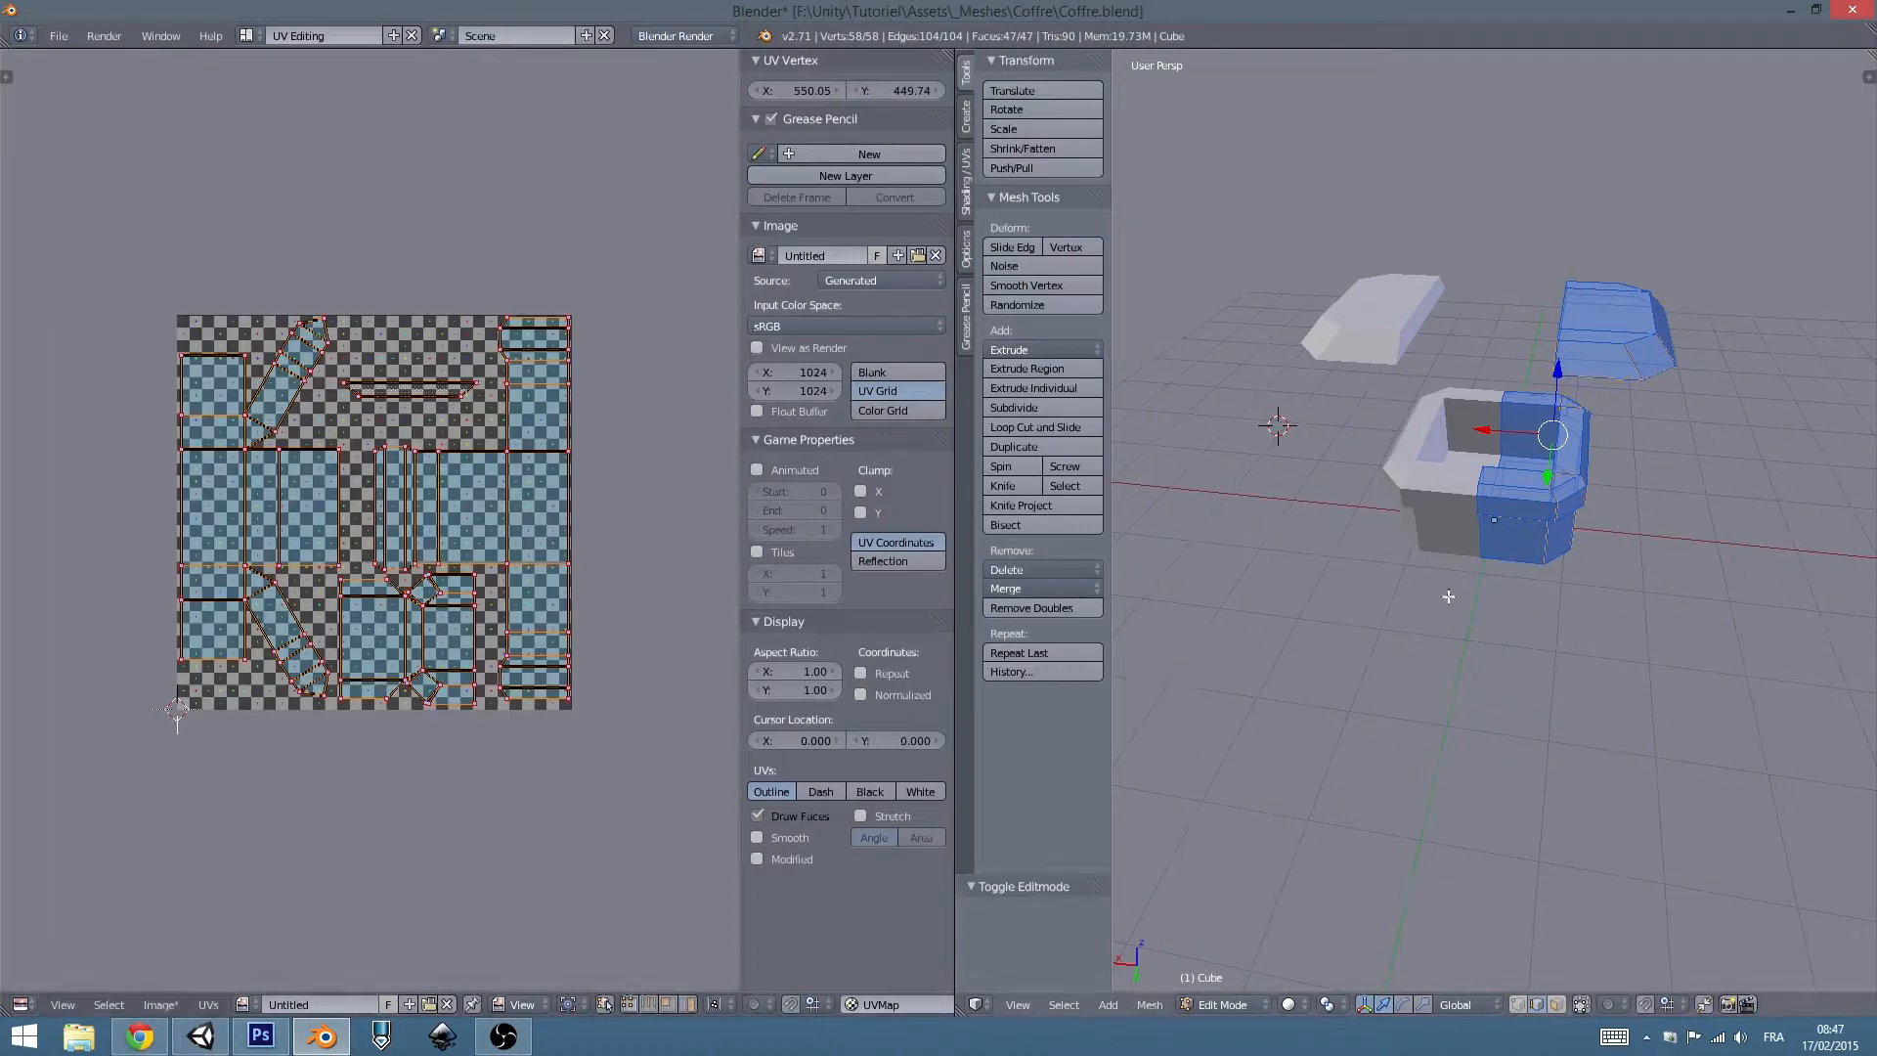
# Switch the 3D viewport shading to Texture and inspect the checker pattern on the lid and box.
pyautogui.click(1293, 1006)
pyautogui.click(1302, 919)
pyautogui.moveTo(1556, 493)
pyautogui.mouseDown(button='middle')
pyautogui.moveTo(1481, 559)
pyautogui.moveTo(1463, 520)
pyautogui.moveTo(1417, 516)
pyautogui.moveTo(1324, 515)
pyautogui.moveTo(1299, 545)
pyautogui.moveTo(1382, 570)
pyautogui.moveTo(1424, 555)
pyautogui.moveTo(1329, 528)
pyautogui.moveTo(1223, 427)
pyautogui.moveTo(1206, 461)
pyautogui.moveTo(1611, 453)
pyautogui.moveTo(1638, 369)
pyautogui.moveTo(1565, 297)
pyautogui.mouseUp(button='middle')
pyautogui.scroll(5, 1462, 520)
pyautogui.scroll(-5, 1424, 554)
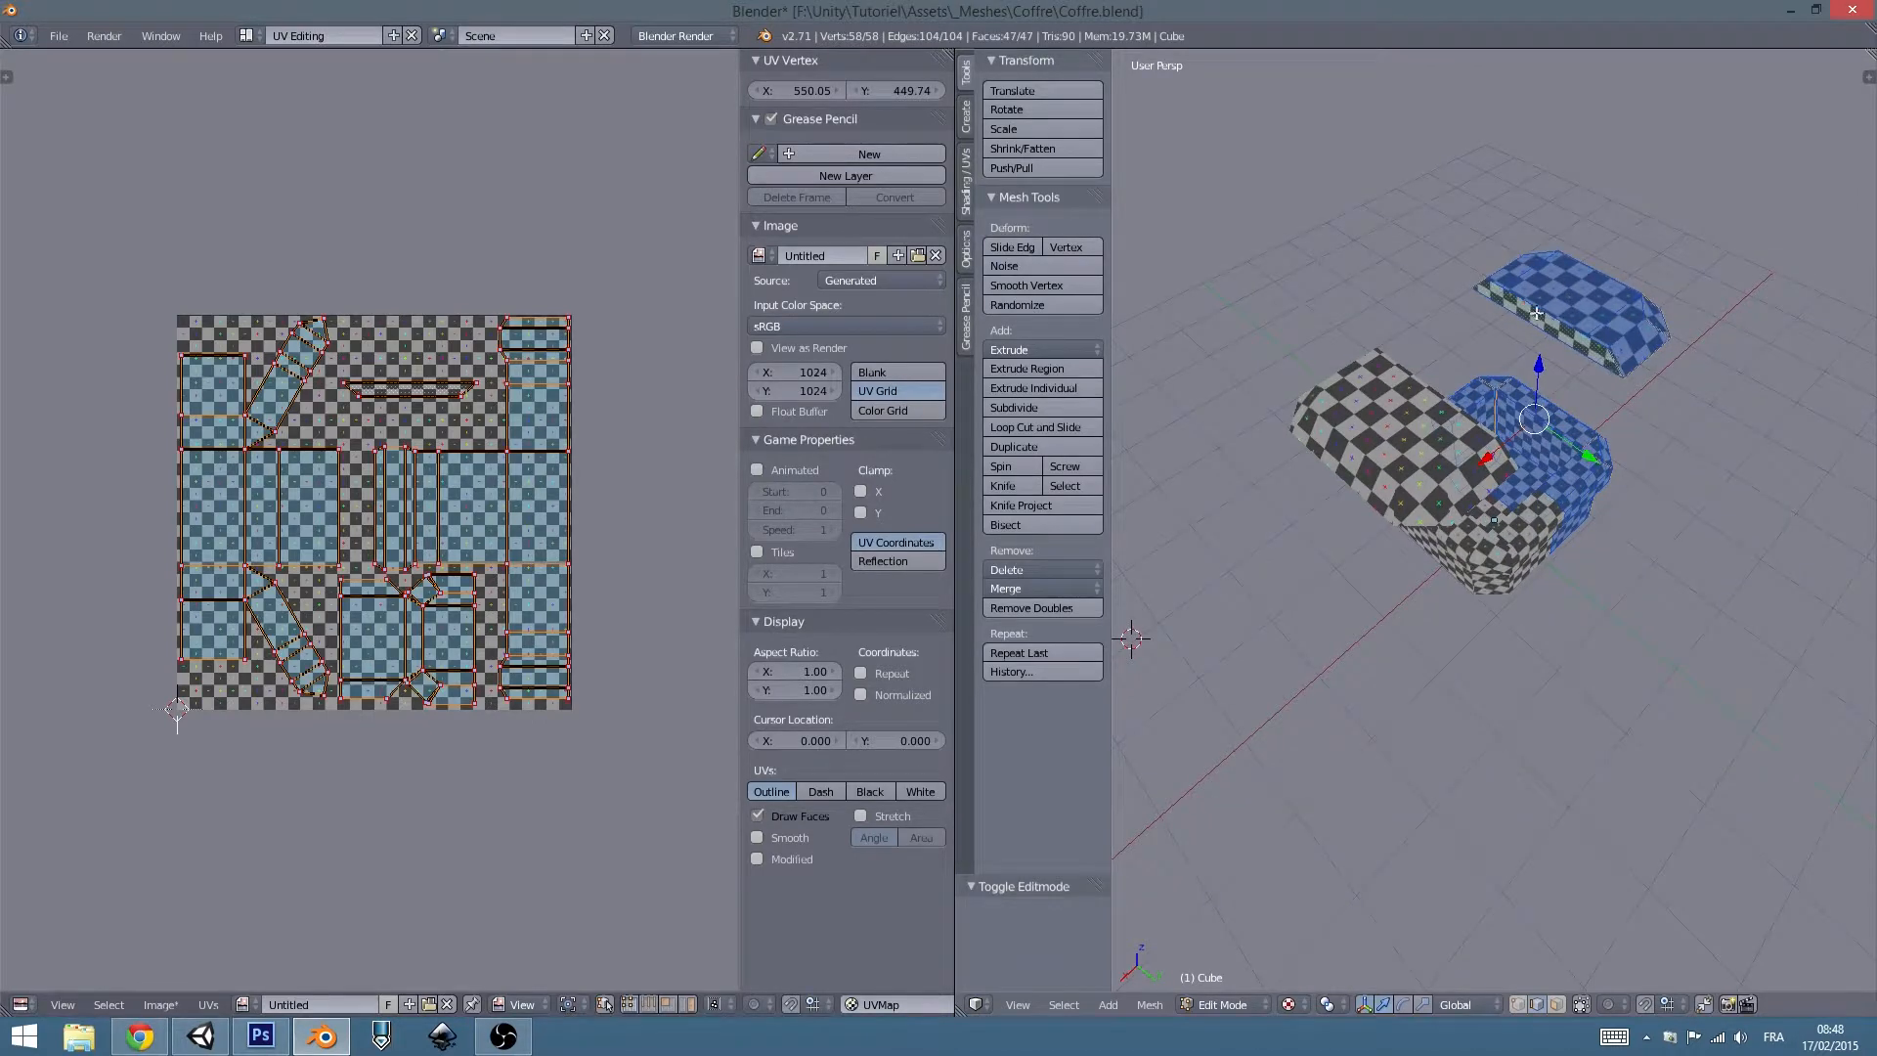
pyautogui.moveTo(1622, 334); pyautogui.dragTo(1567, 389, button='middle')
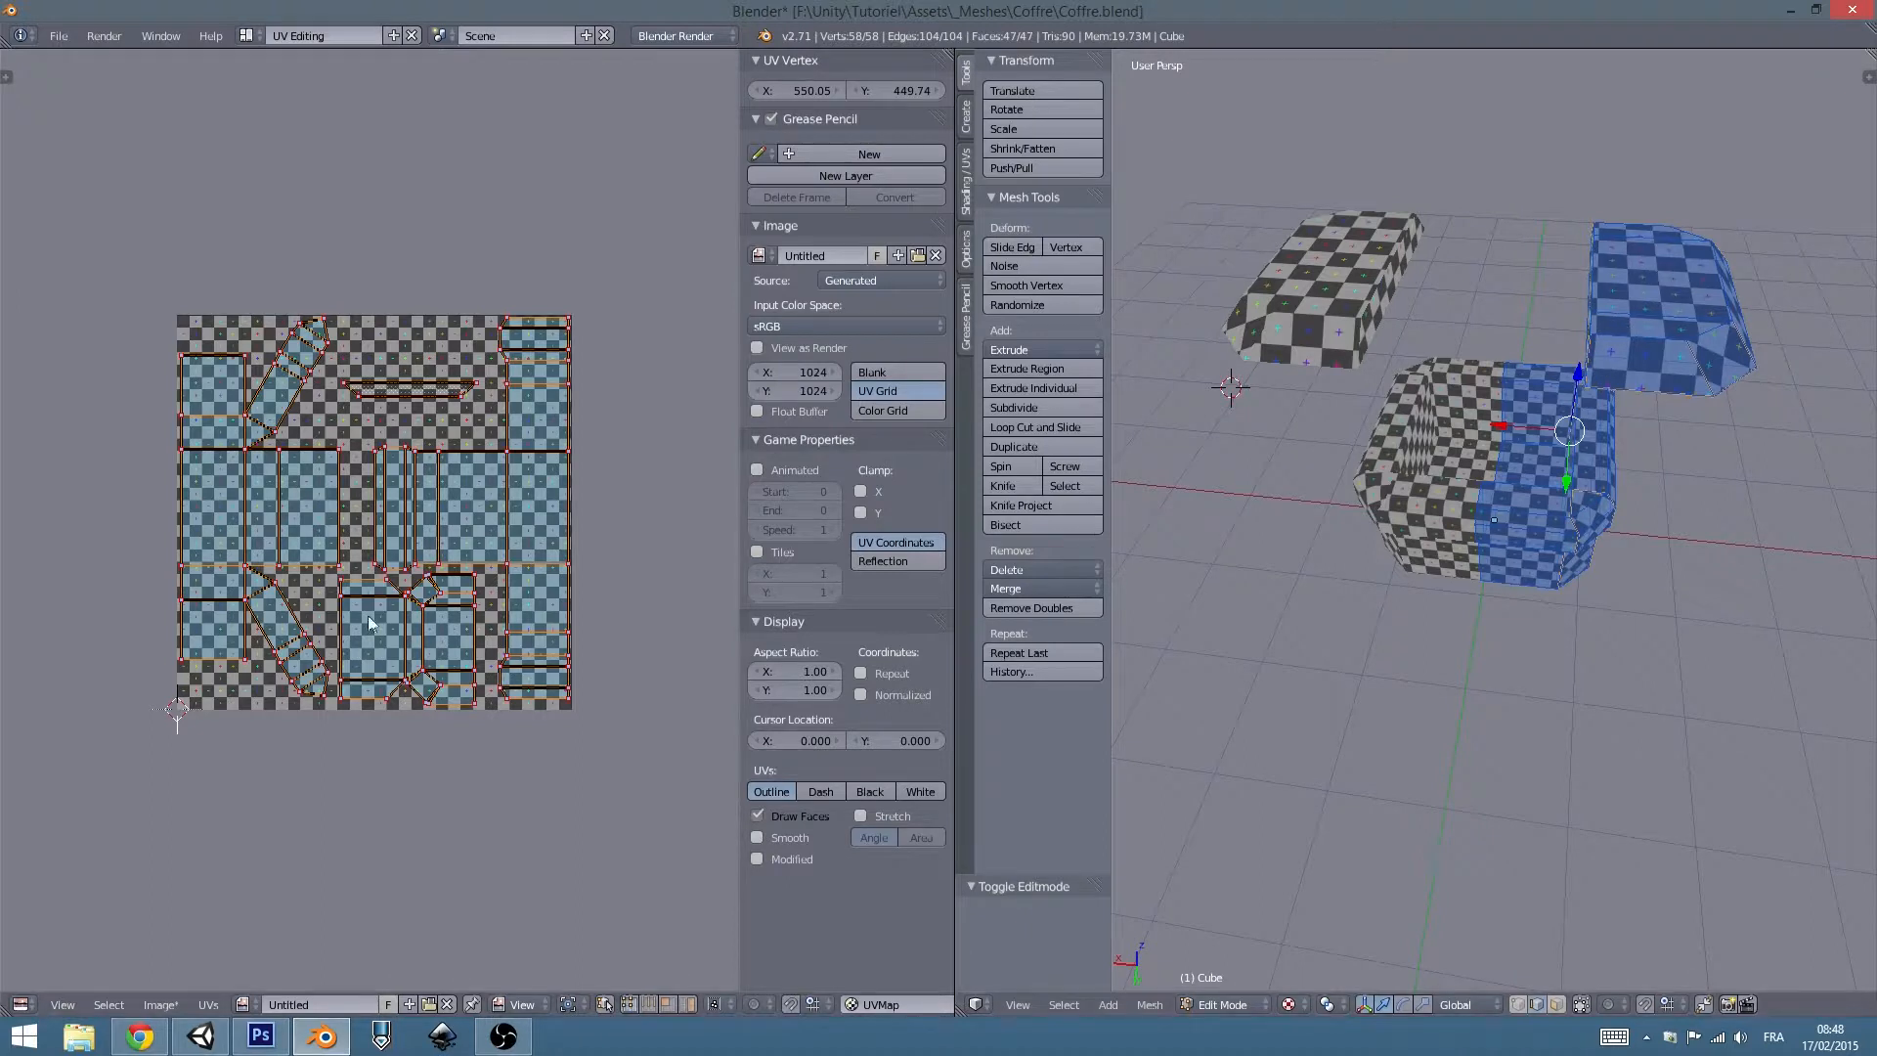
# Select the linked lid UV island and scale it up slightly within its gap.
pyautogui.rightClick(430, 676)
pyautogui.press('l')
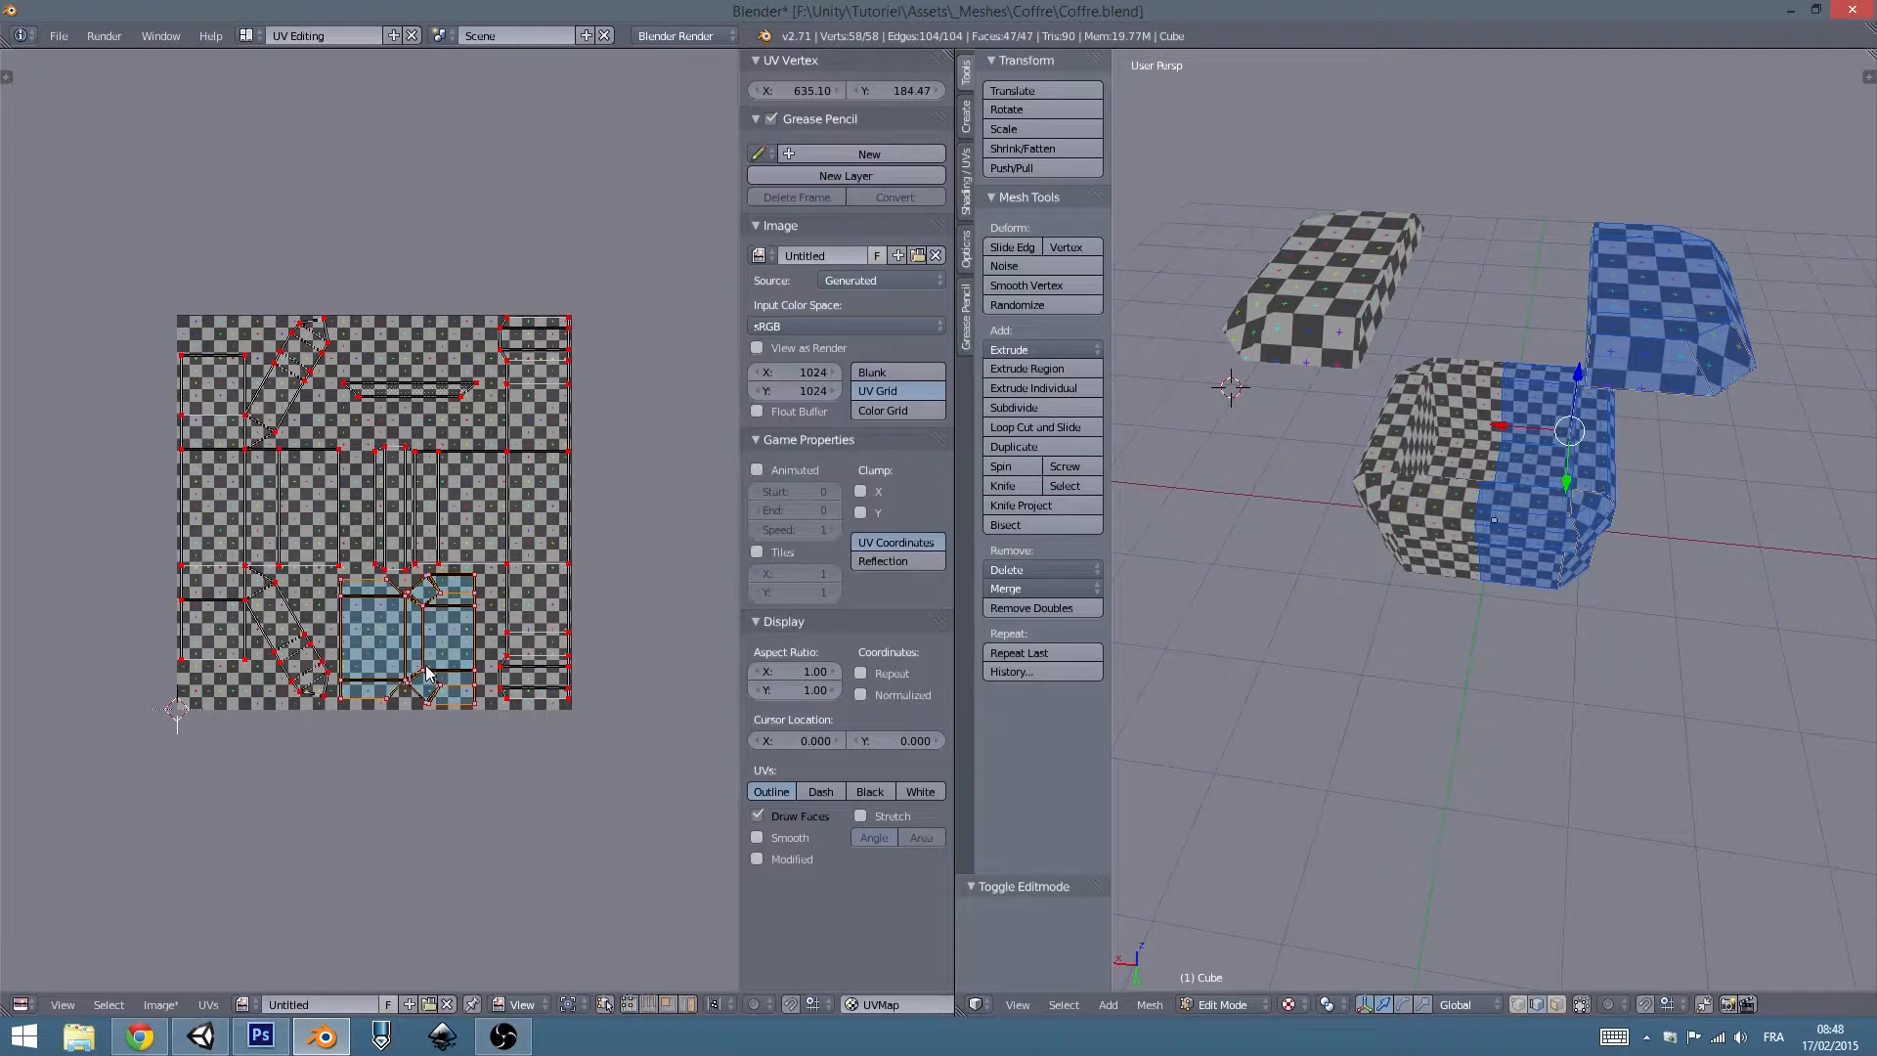
pyautogui.press('s')
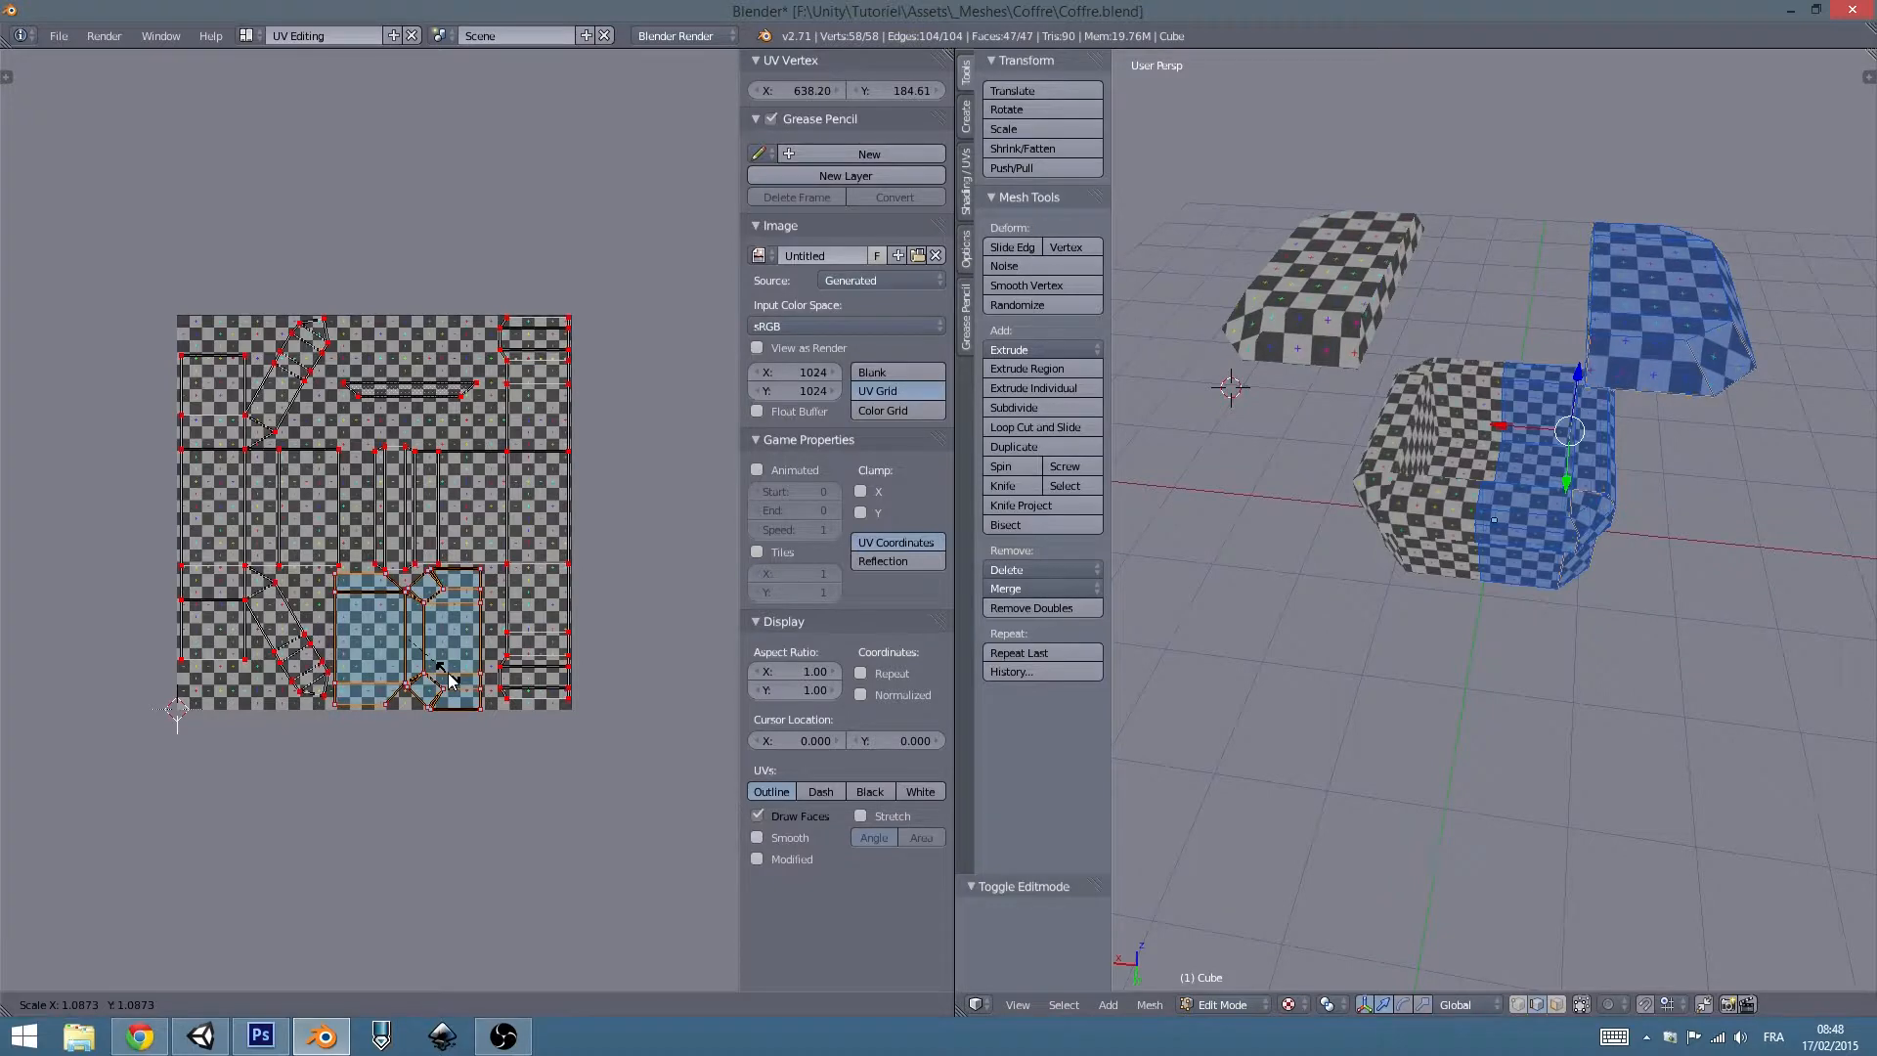
pyautogui.click(458, 666)
# Switch to Object Mode and compare the checker size on the lid with that on the box.
pyautogui.press('Tab')
pyautogui.moveTo(1675, 512)
pyautogui.mouseDown(button='middle')
pyautogui.moveTo(1615, 520)
pyautogui.moveTo(1610, 490)
pyautogui.moveTo(1578, 500)
pyautogui.moveTo(1545, 478)
pyautogui.moveTo(1592, 508)
pyautogui.moveTo(1650, 508)
pyautogui.mouseUp(button='middle')
pyautogui.scroll(-4, 1557, 459)
pyautogui.scroll(4, 1557, 455)
pyautogui.scroll(-2, 1615, 474)
pyautogui.scroll(5, 1632, 479)
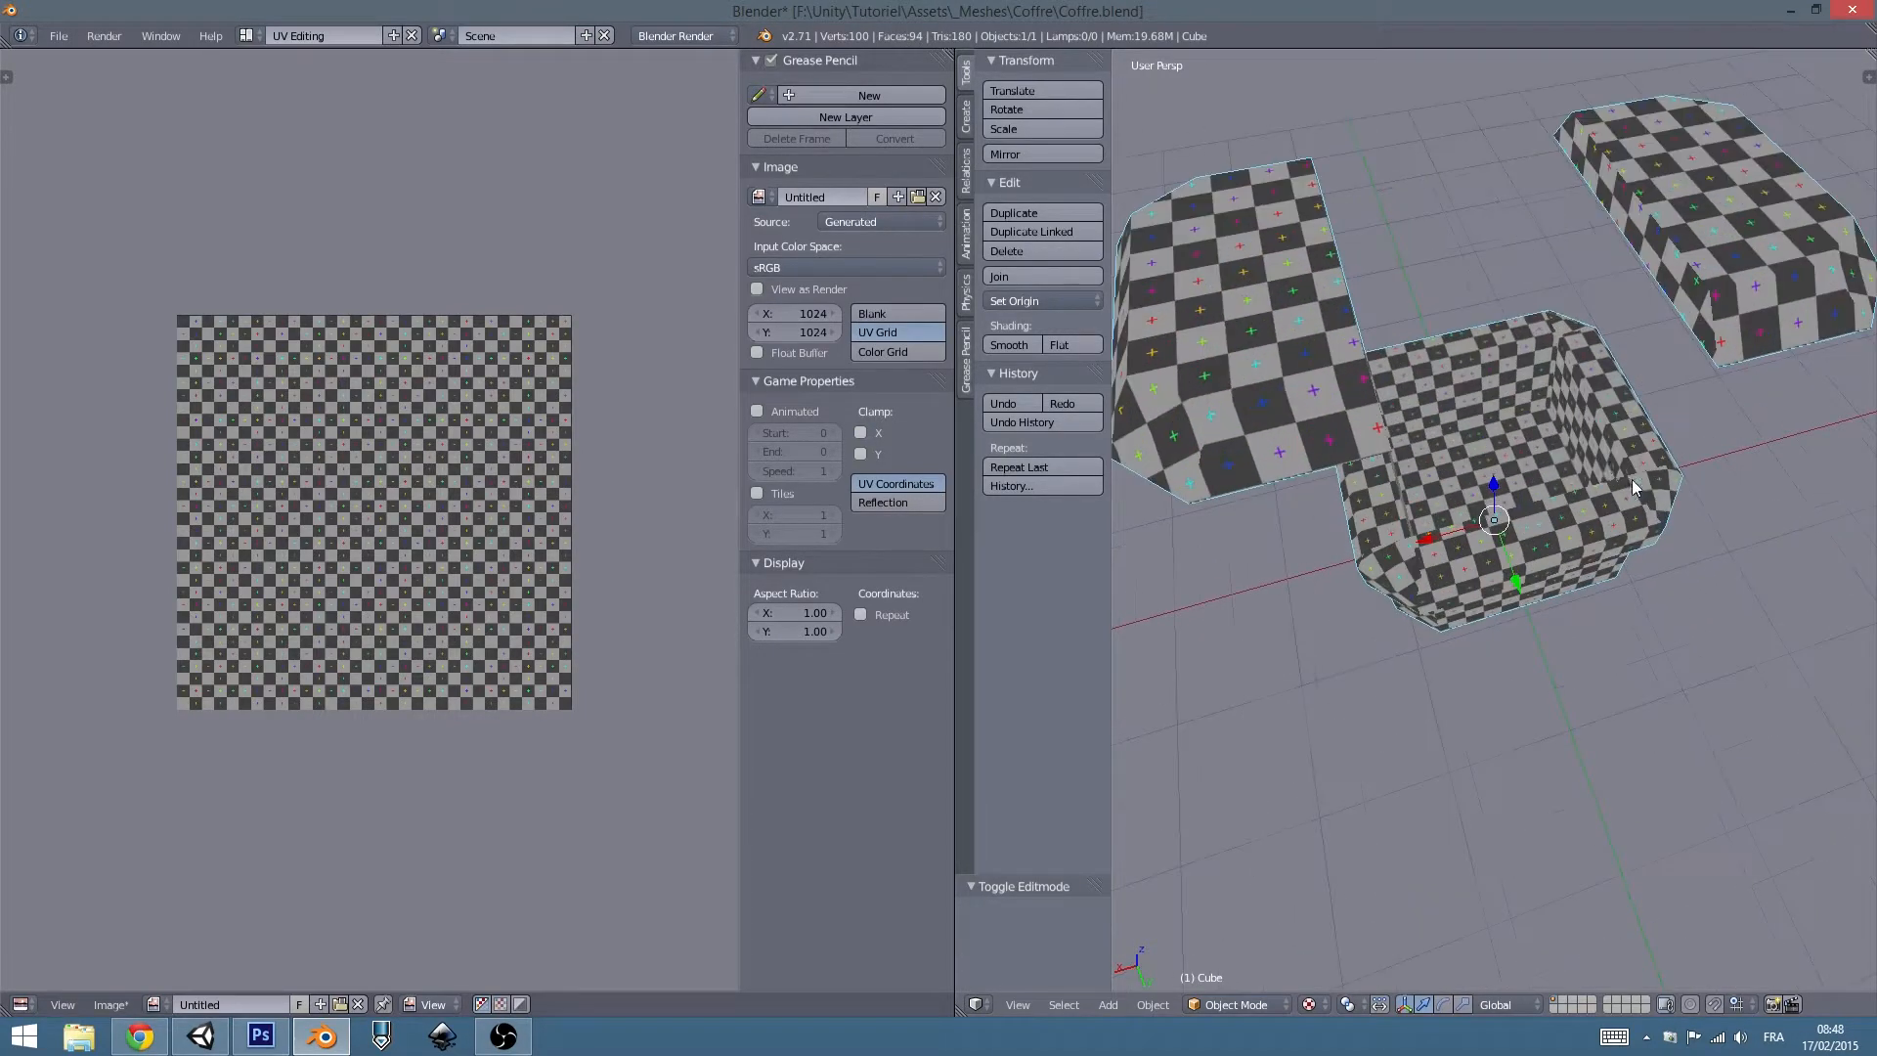
# Switch to the Default screen layout and save the file, overwriting Coffre.blend.
pyautogui.click(247, 36)
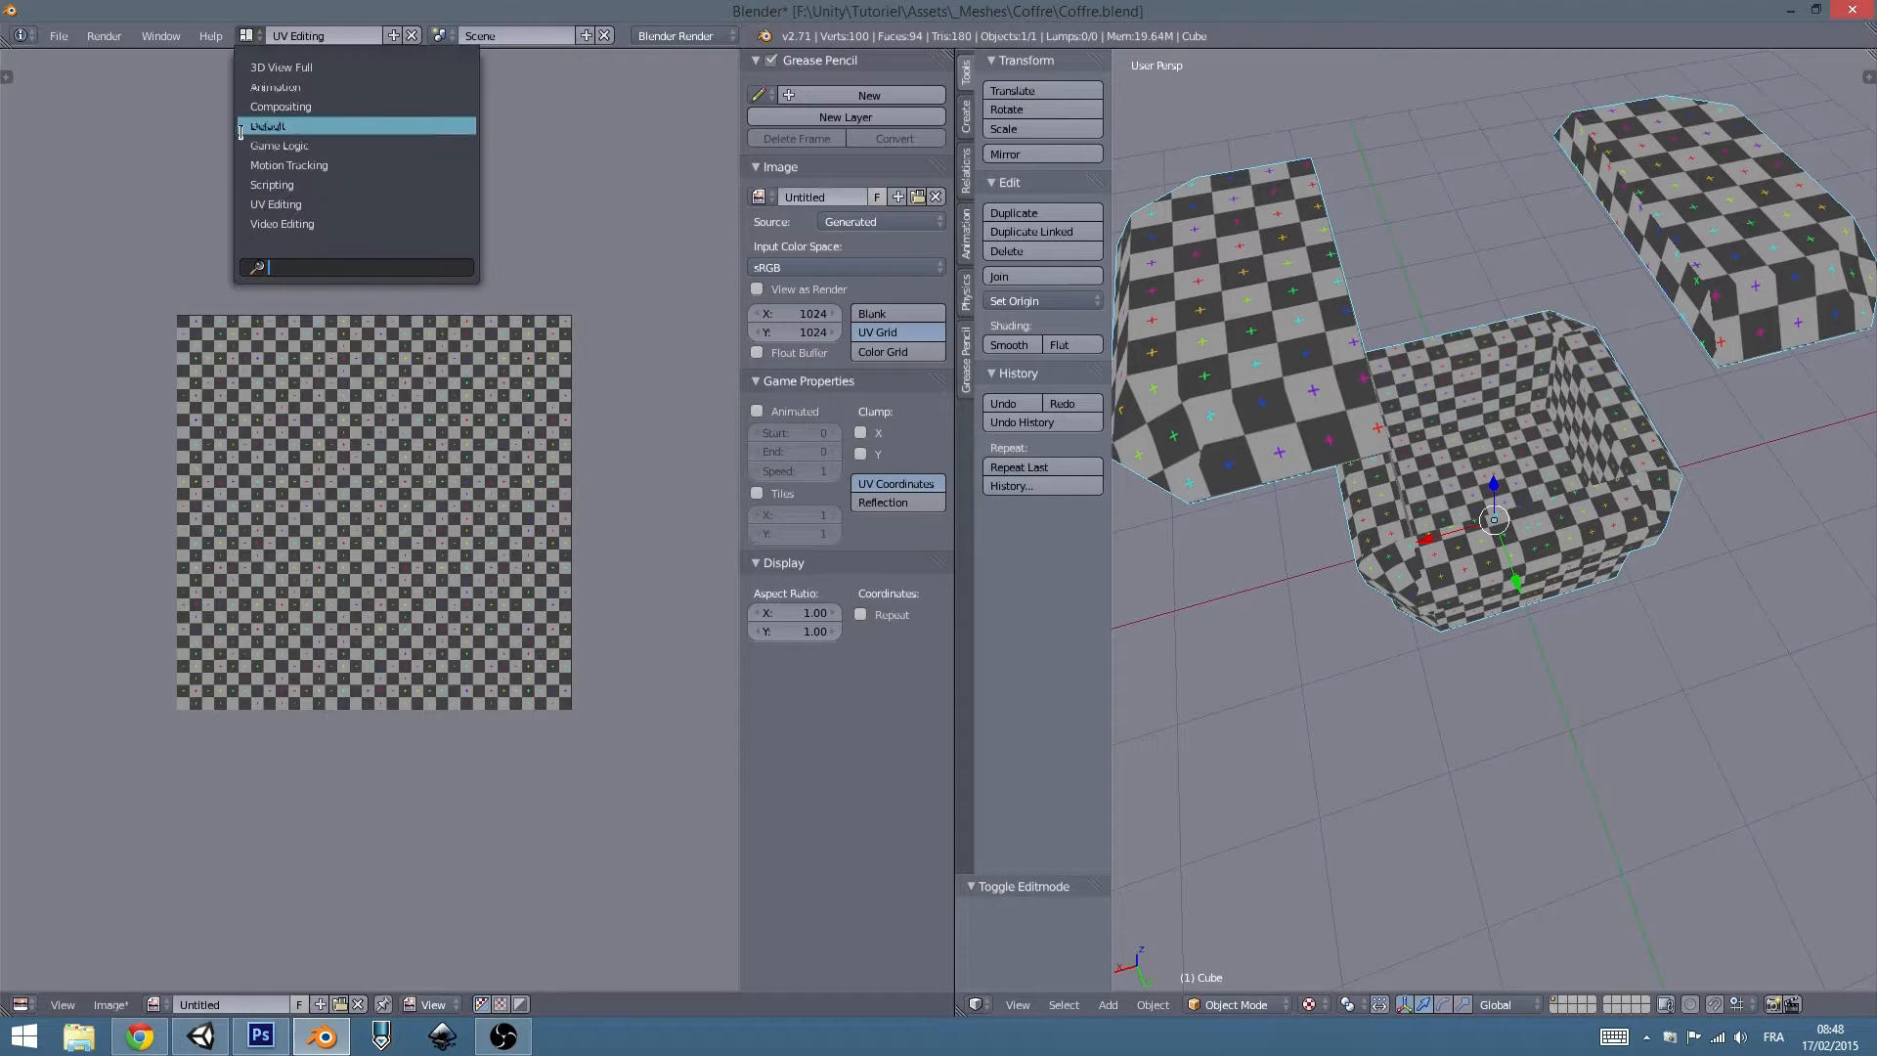
pyautogui.click(298, 122)
pyautogui.scroll(-3, 1101, 362)
pyautogui.scroll(3, 681, 631)
pyautogui.moveTo(1101, 362); pyautogui.dragTo(831, 493, button='middle')
pyautogui.hotkey('ctrl', 's')
pyautogui.click(884, 568)
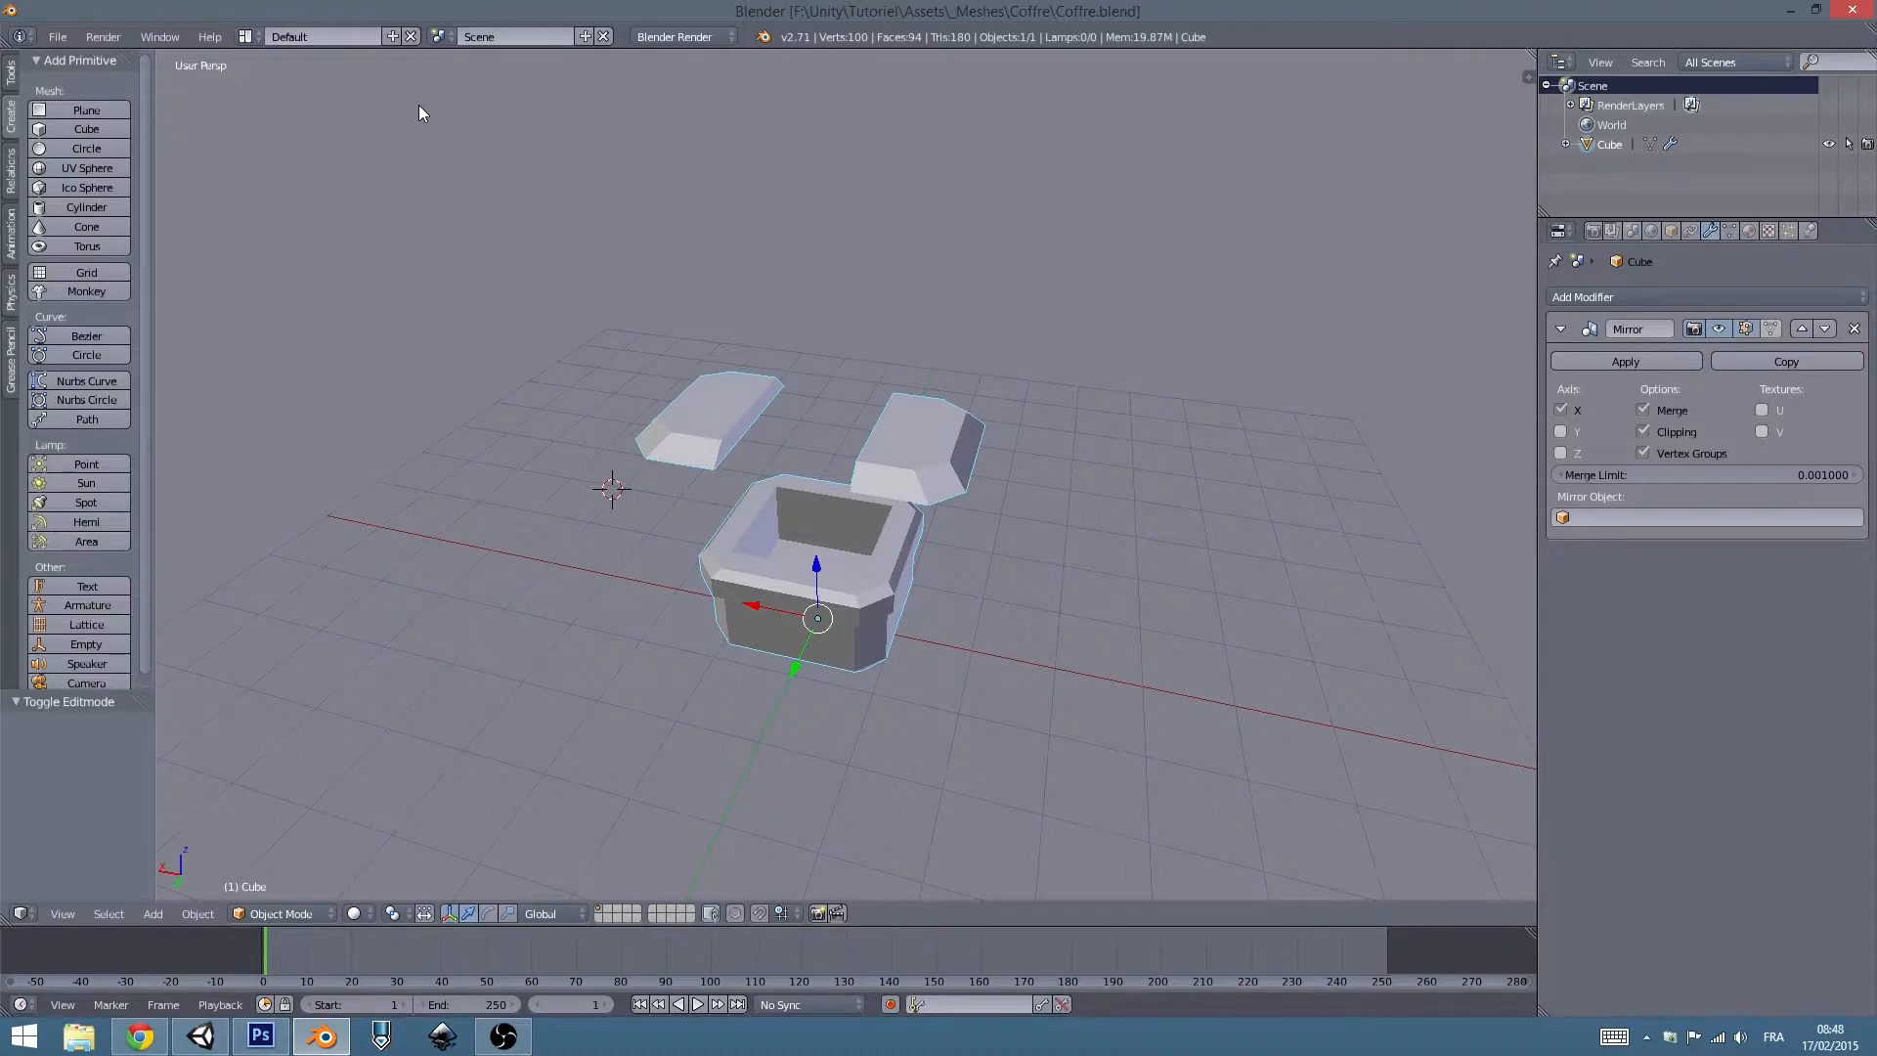
# Return to the UV Editing layout and look over the checkered chest from the front.
pyautogui.click(245, 36)
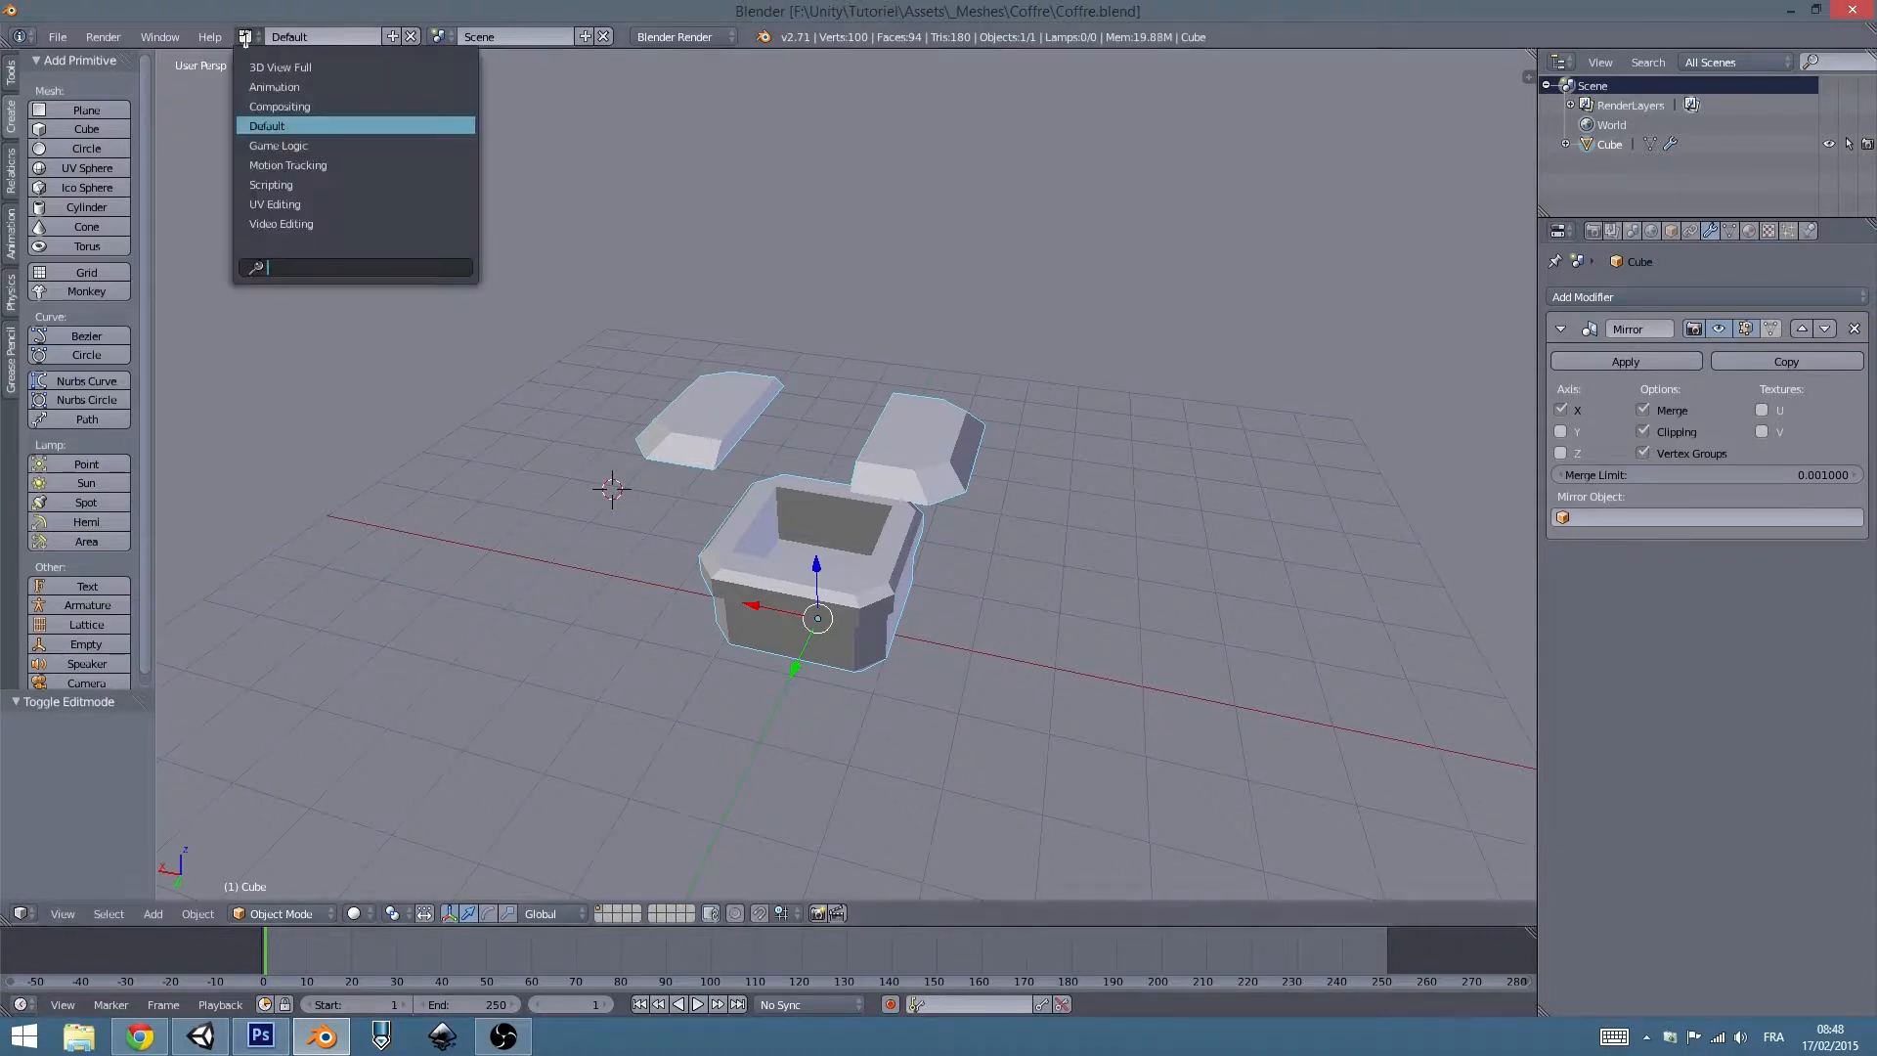
pyautogui.click(275, 204)
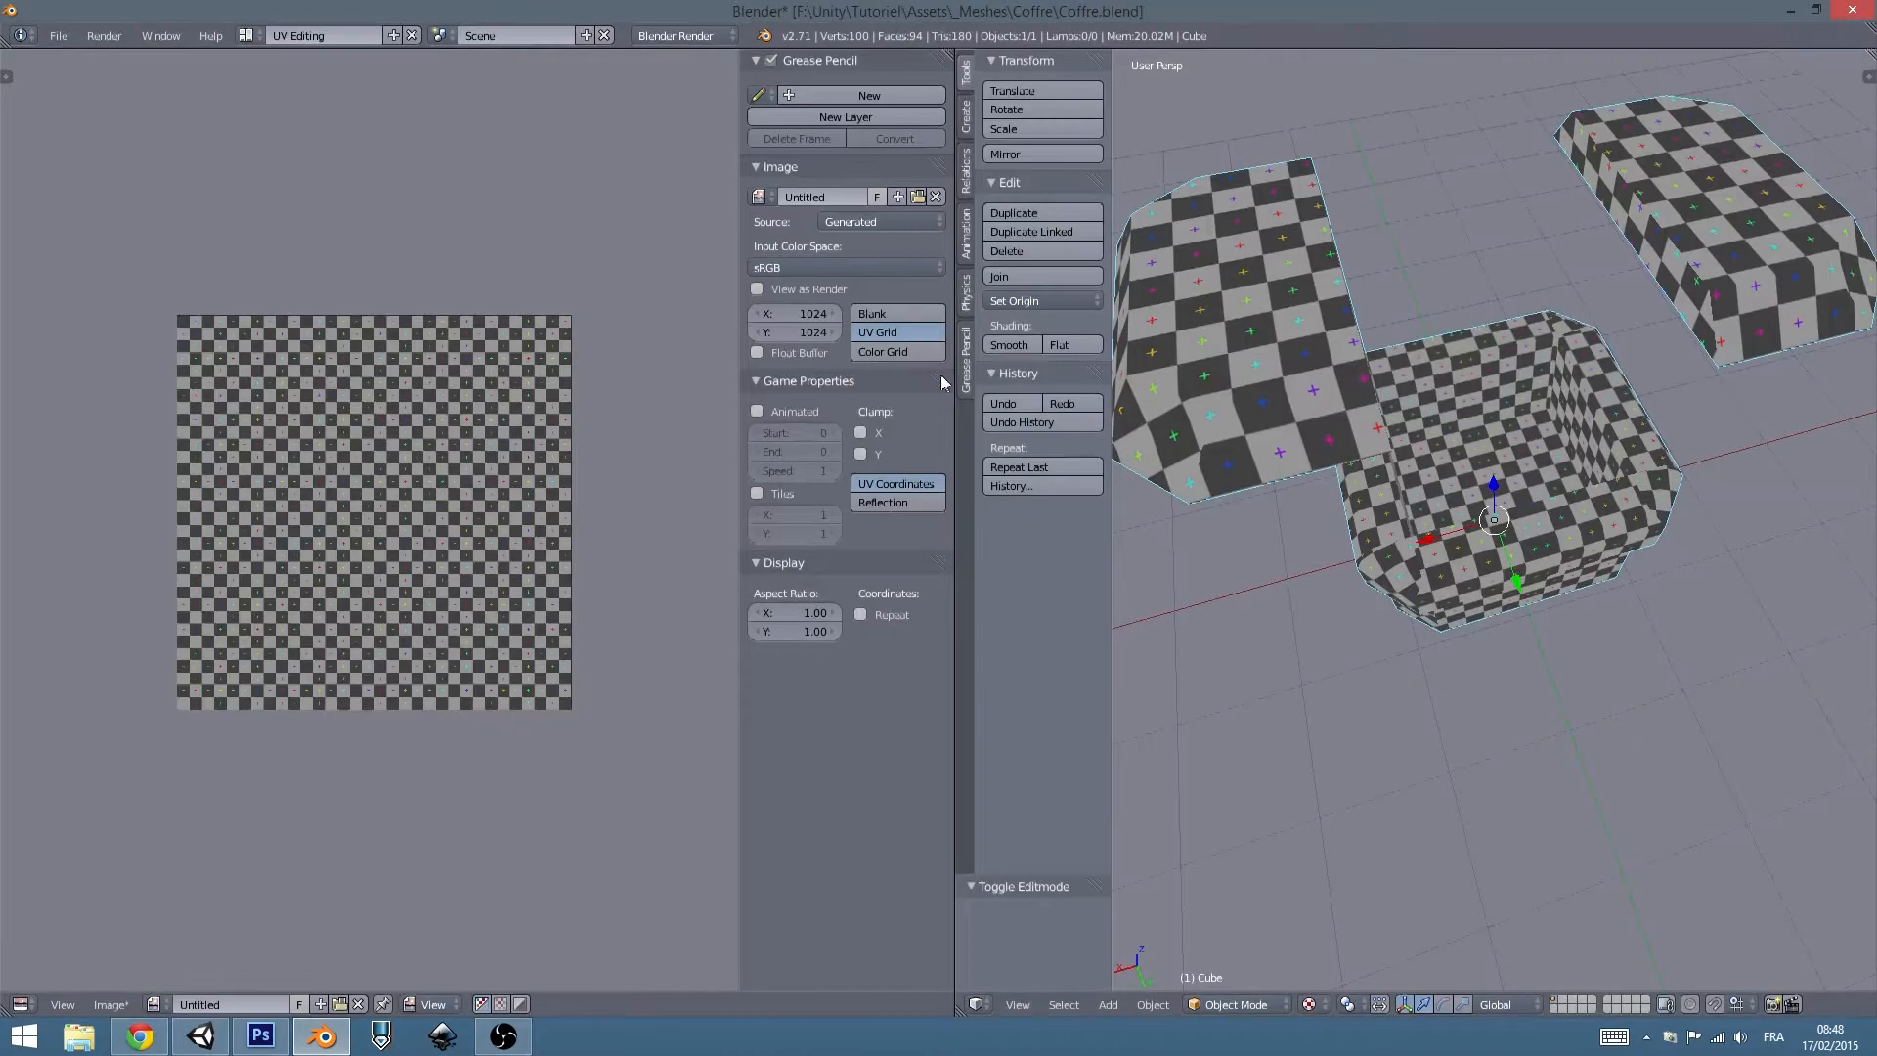
pyautogui.click(110, 1004)
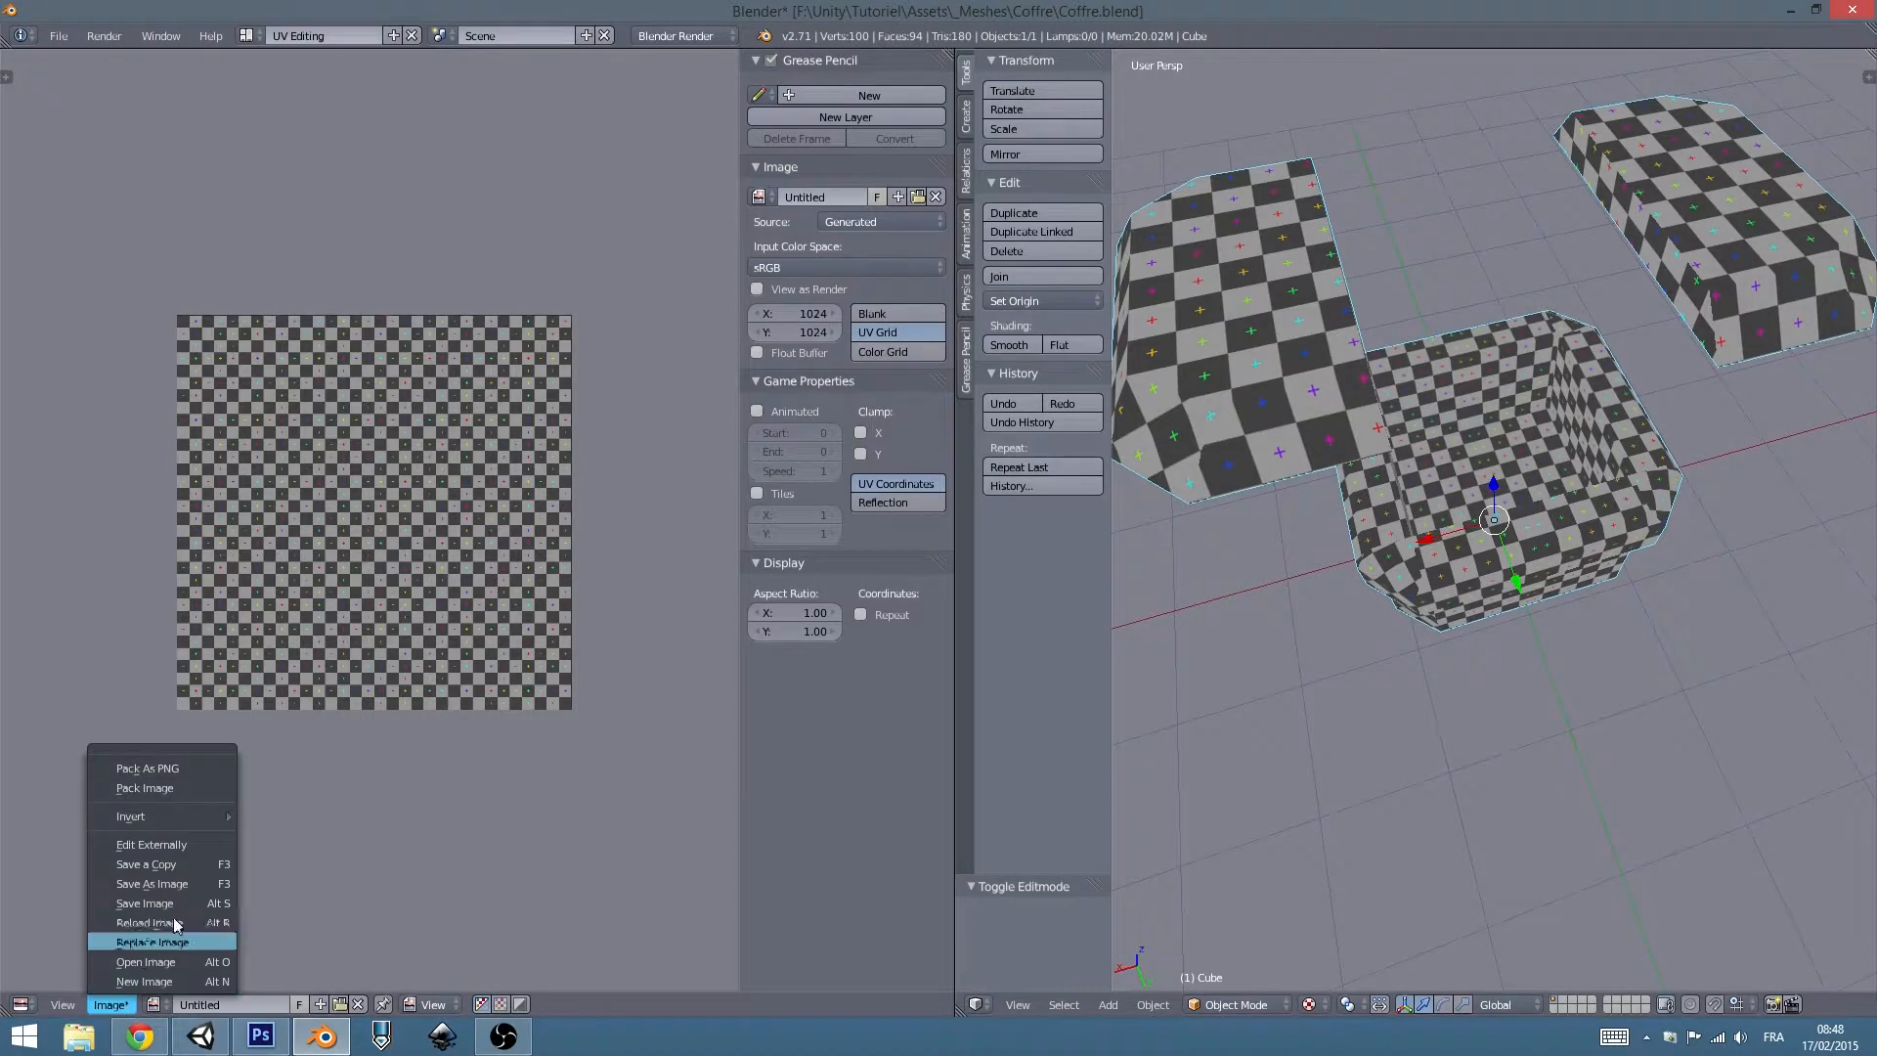
pyautogui.moveTo(1632, 676); pyautogui.dragTo(1607, 661, button='middle')
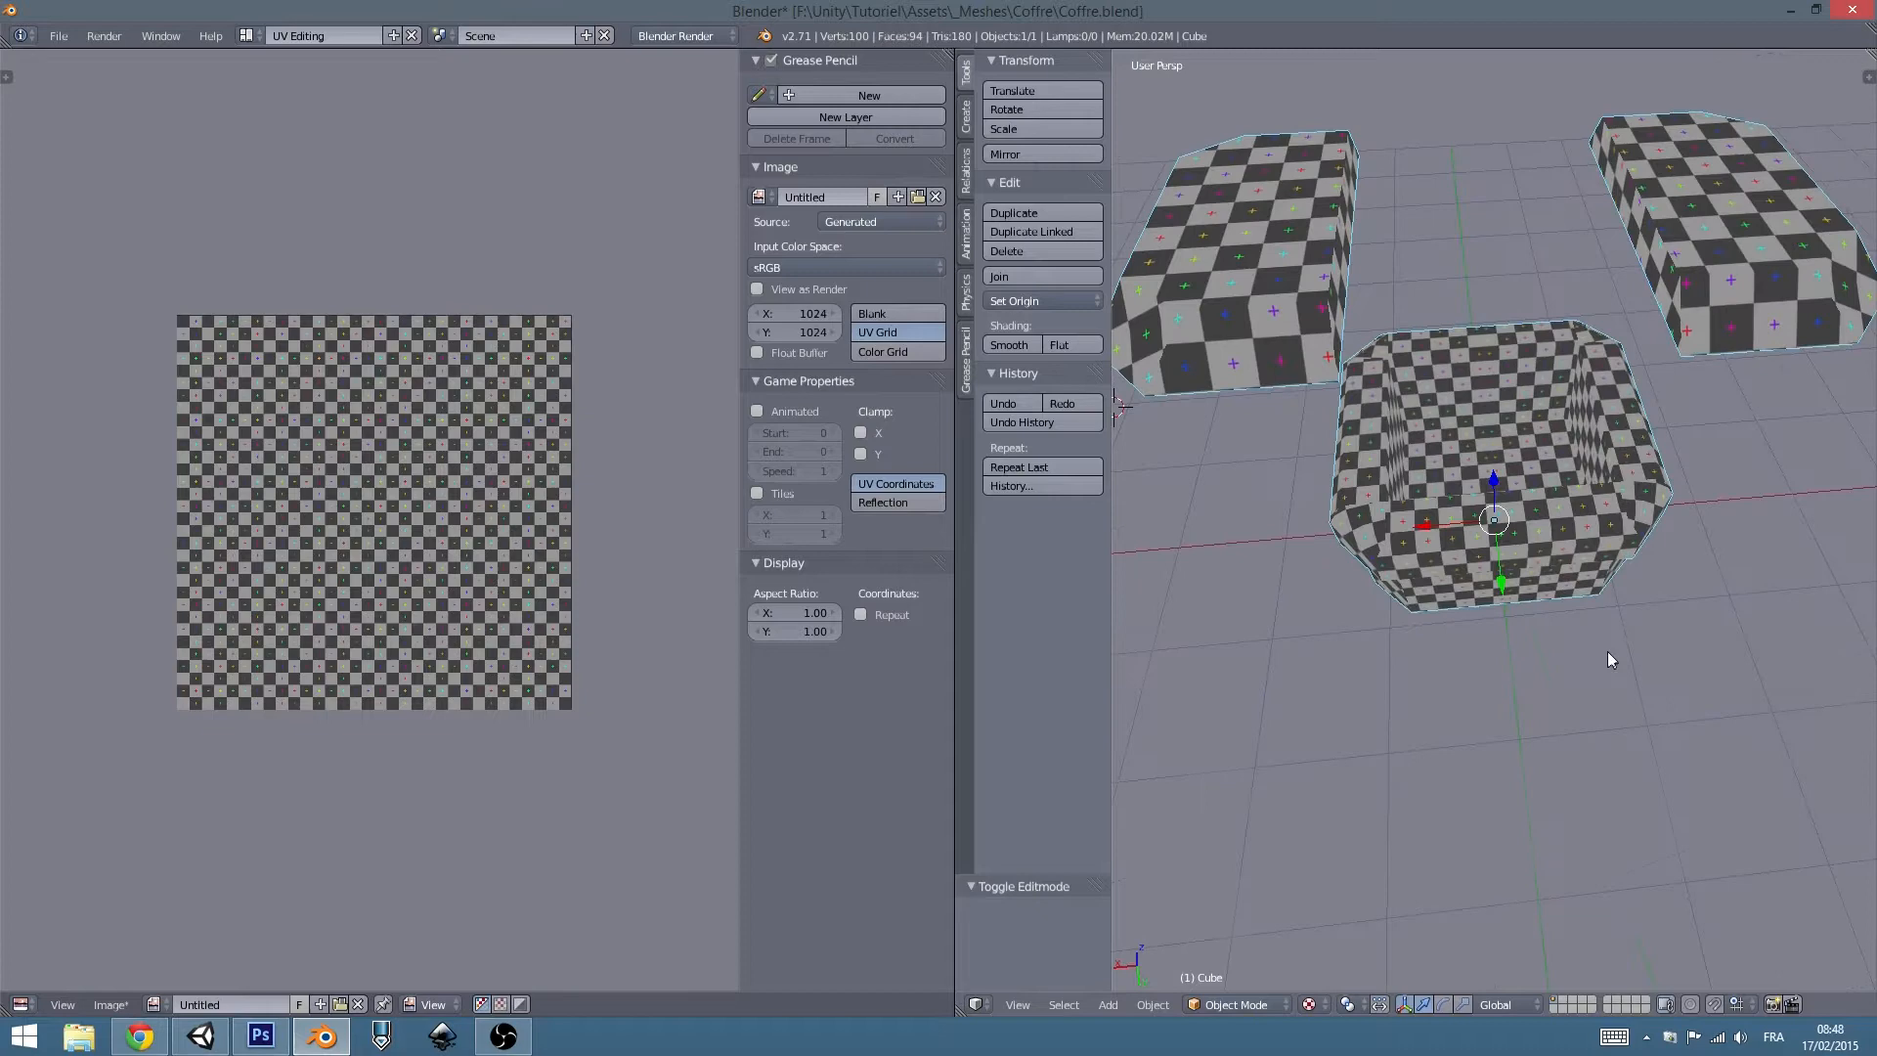
# Enter Edit Mode and look over the checkered chest and lid from several angles.
pyautogui.press('Tab')
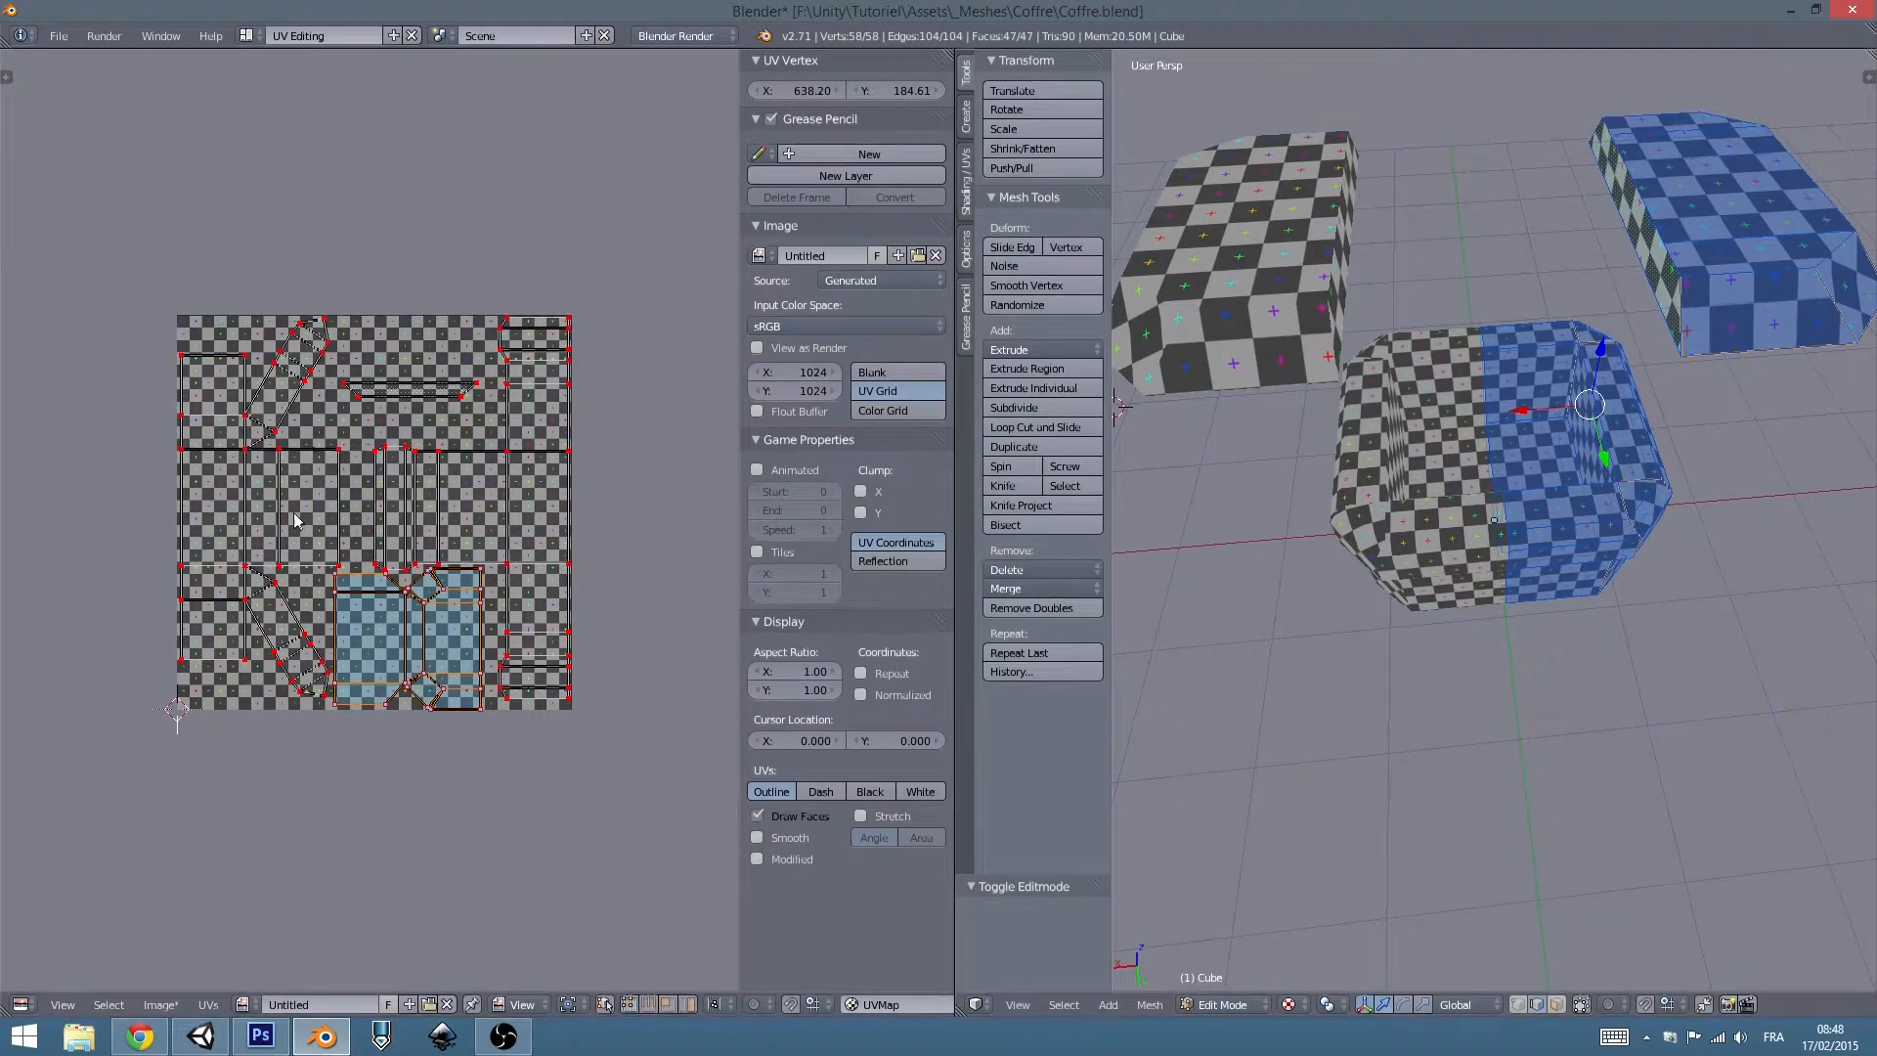
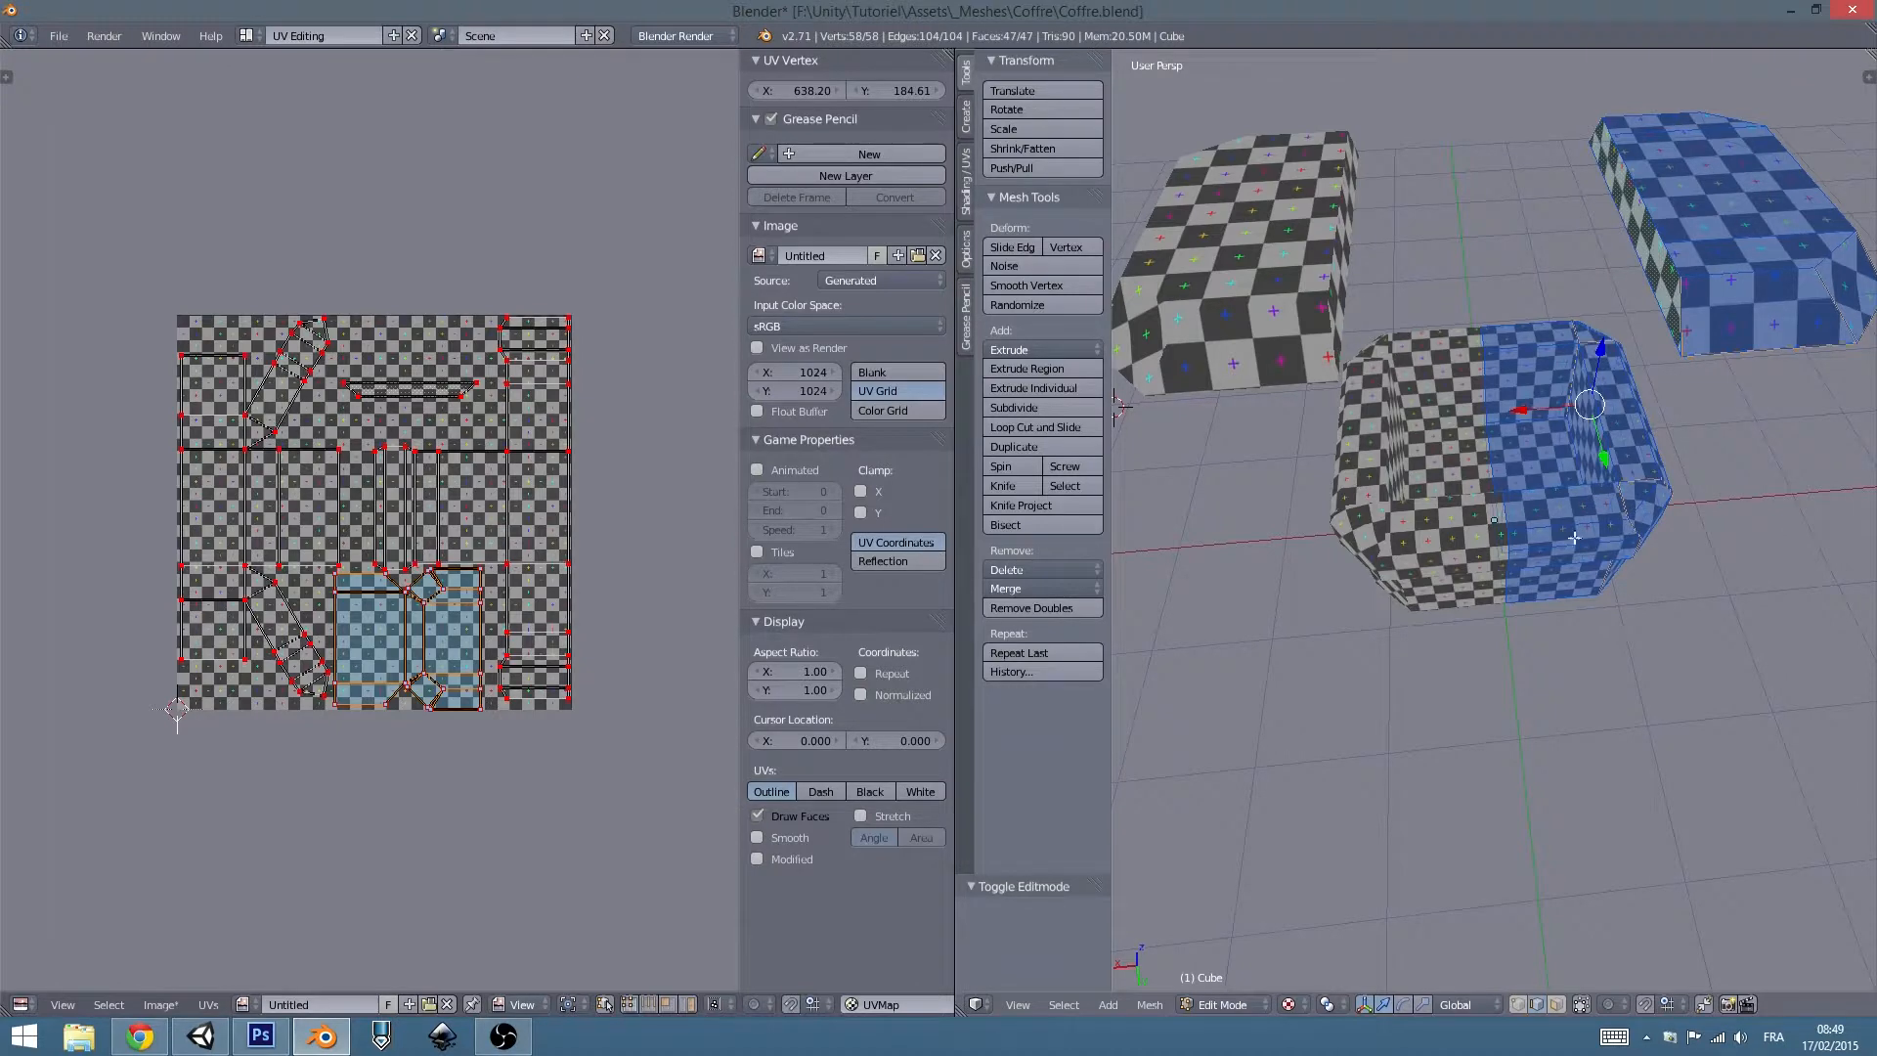
pyautogui.moveTo(1546, 479); pyautogui.dragTo(1429, 399, button='middle')
pyautogui.moveTo(1394, 453); pyautogui.dragTo(1381, 464, button='middle')
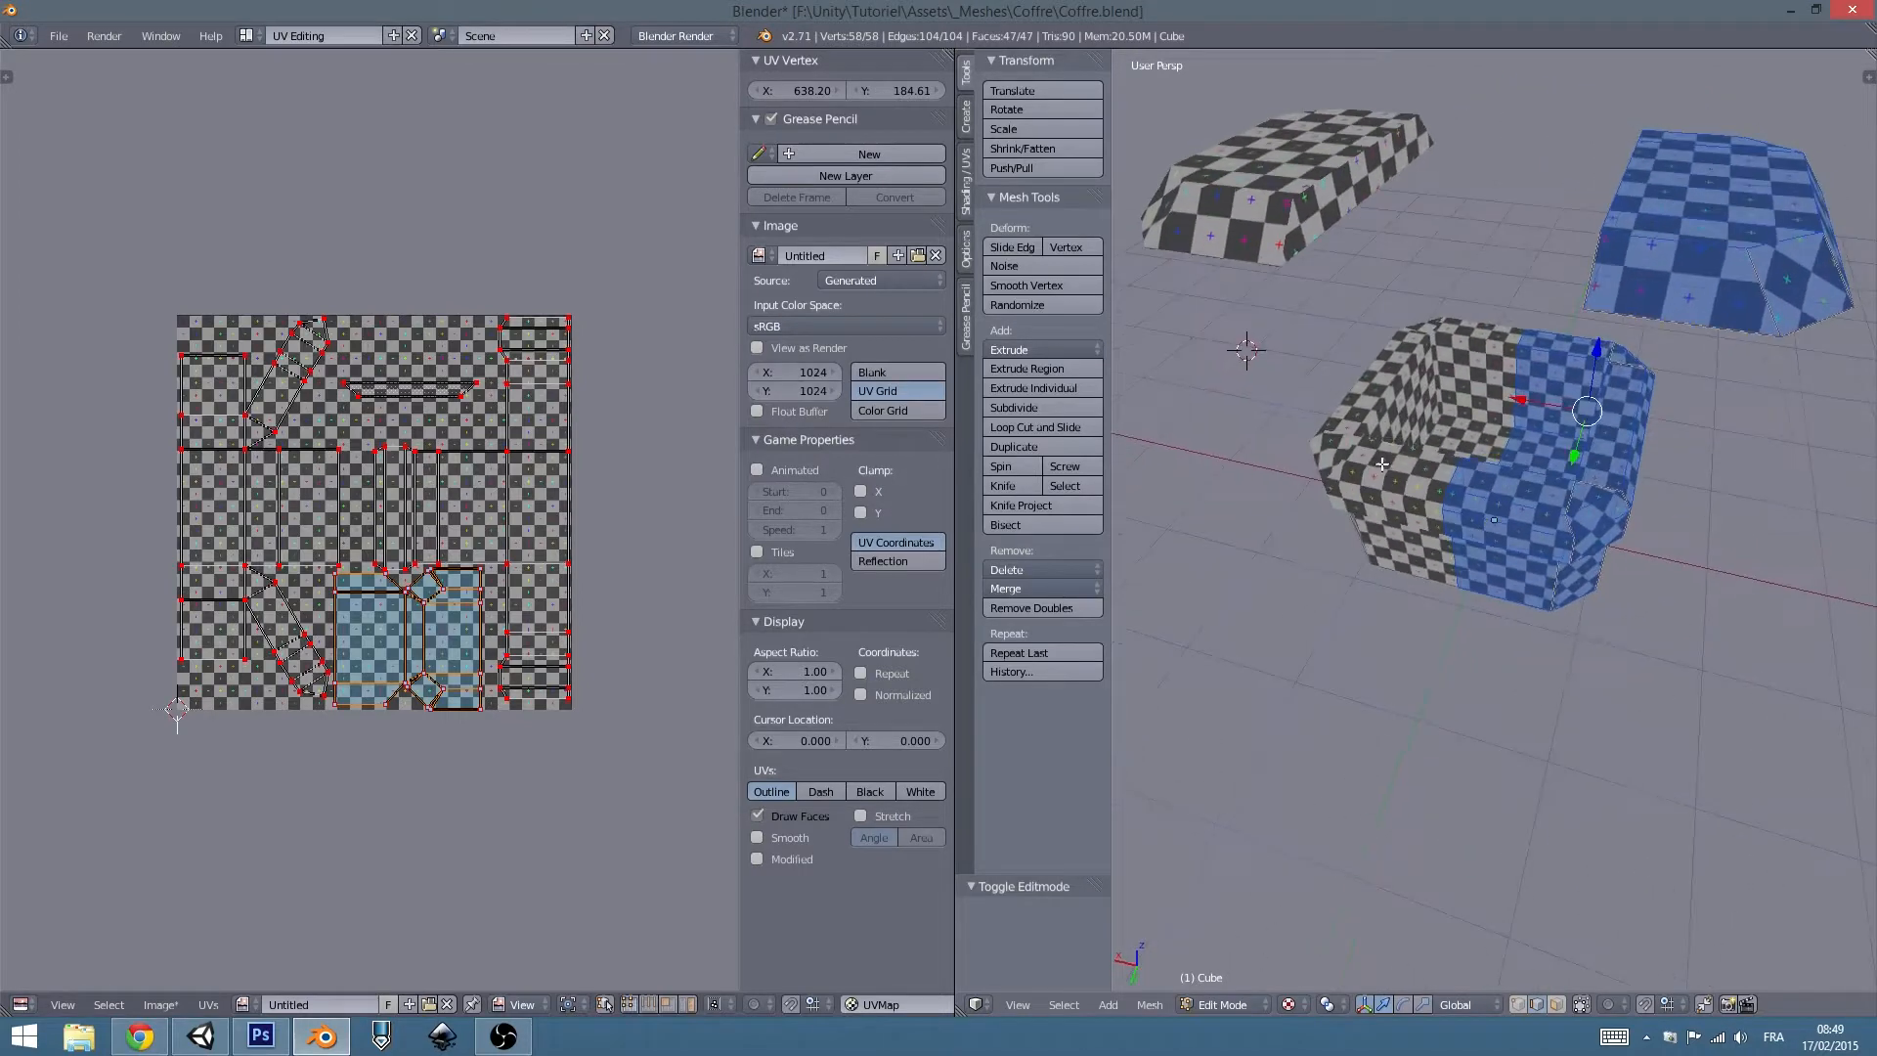
pyautogui.moveTo(1623, 444); pyautogui.dragTo(1522, 463, button='middle')
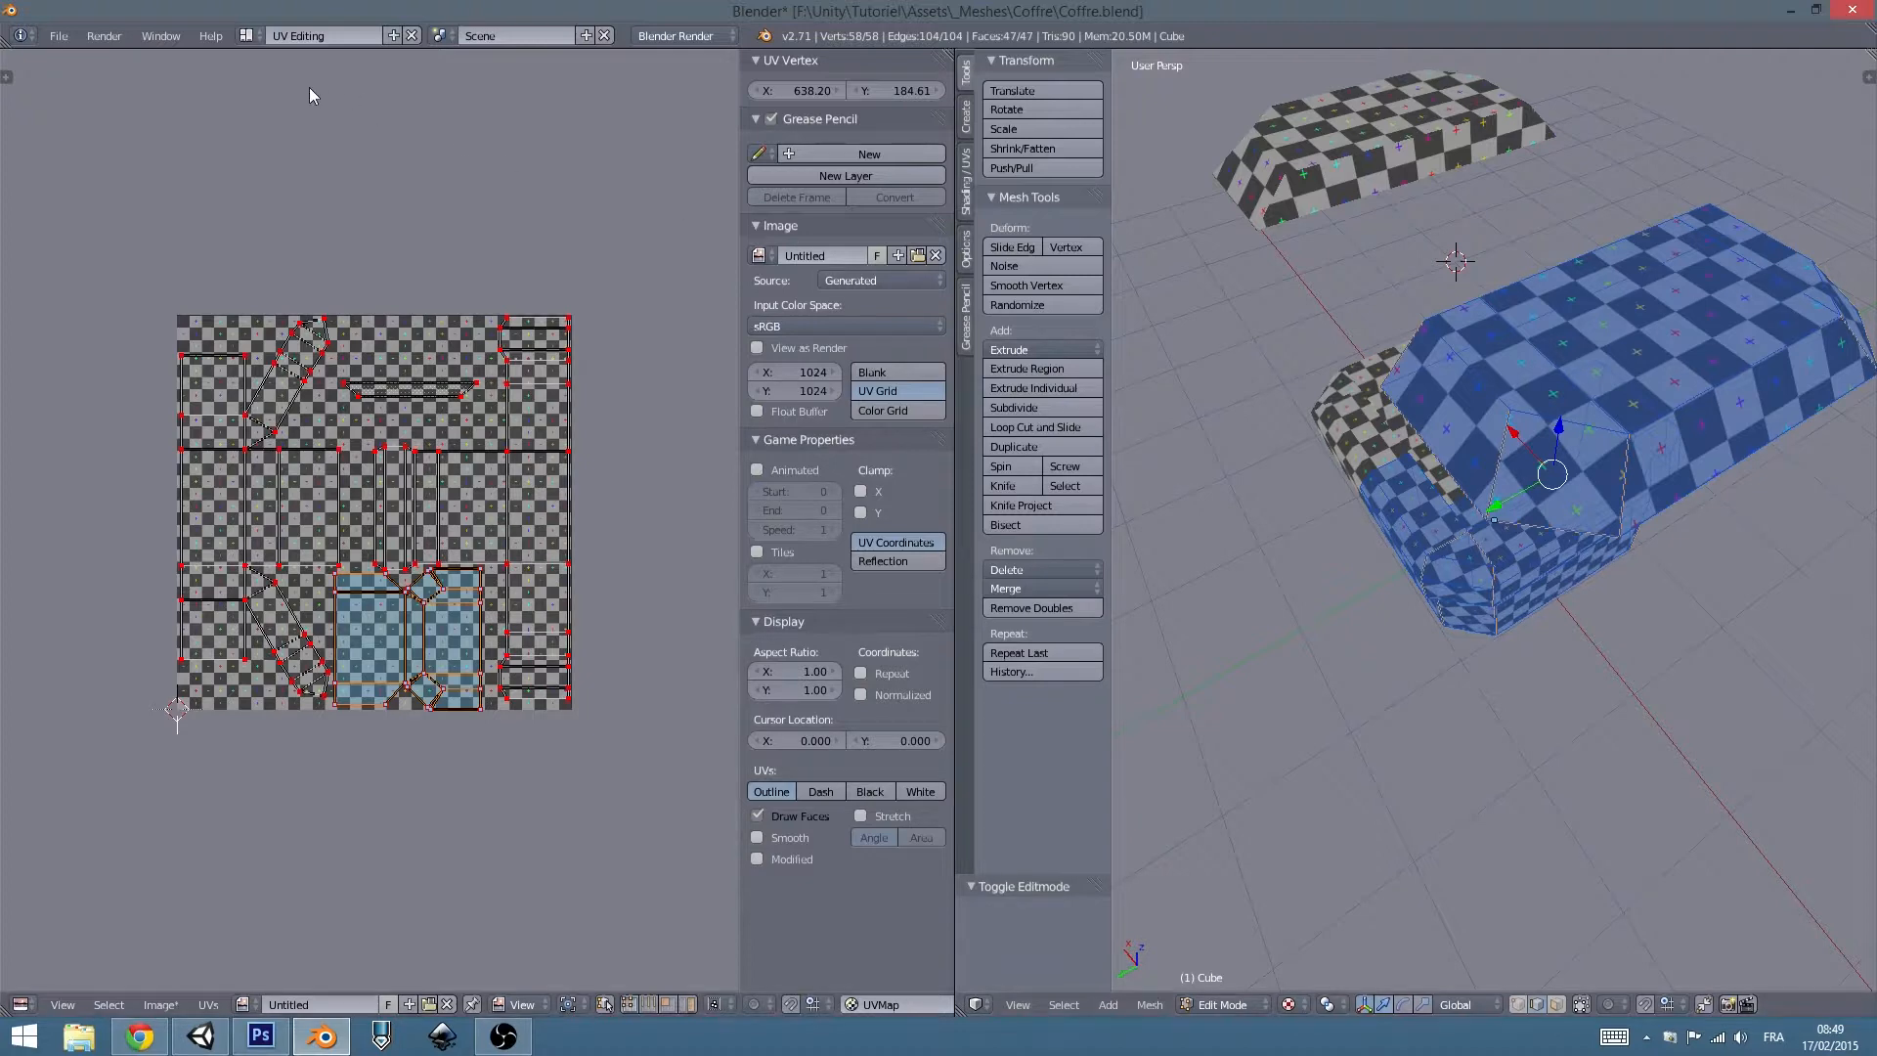
# Switch to the Default screen layout and return the chest to Object Mode.
pyautogui.click(246, 35)
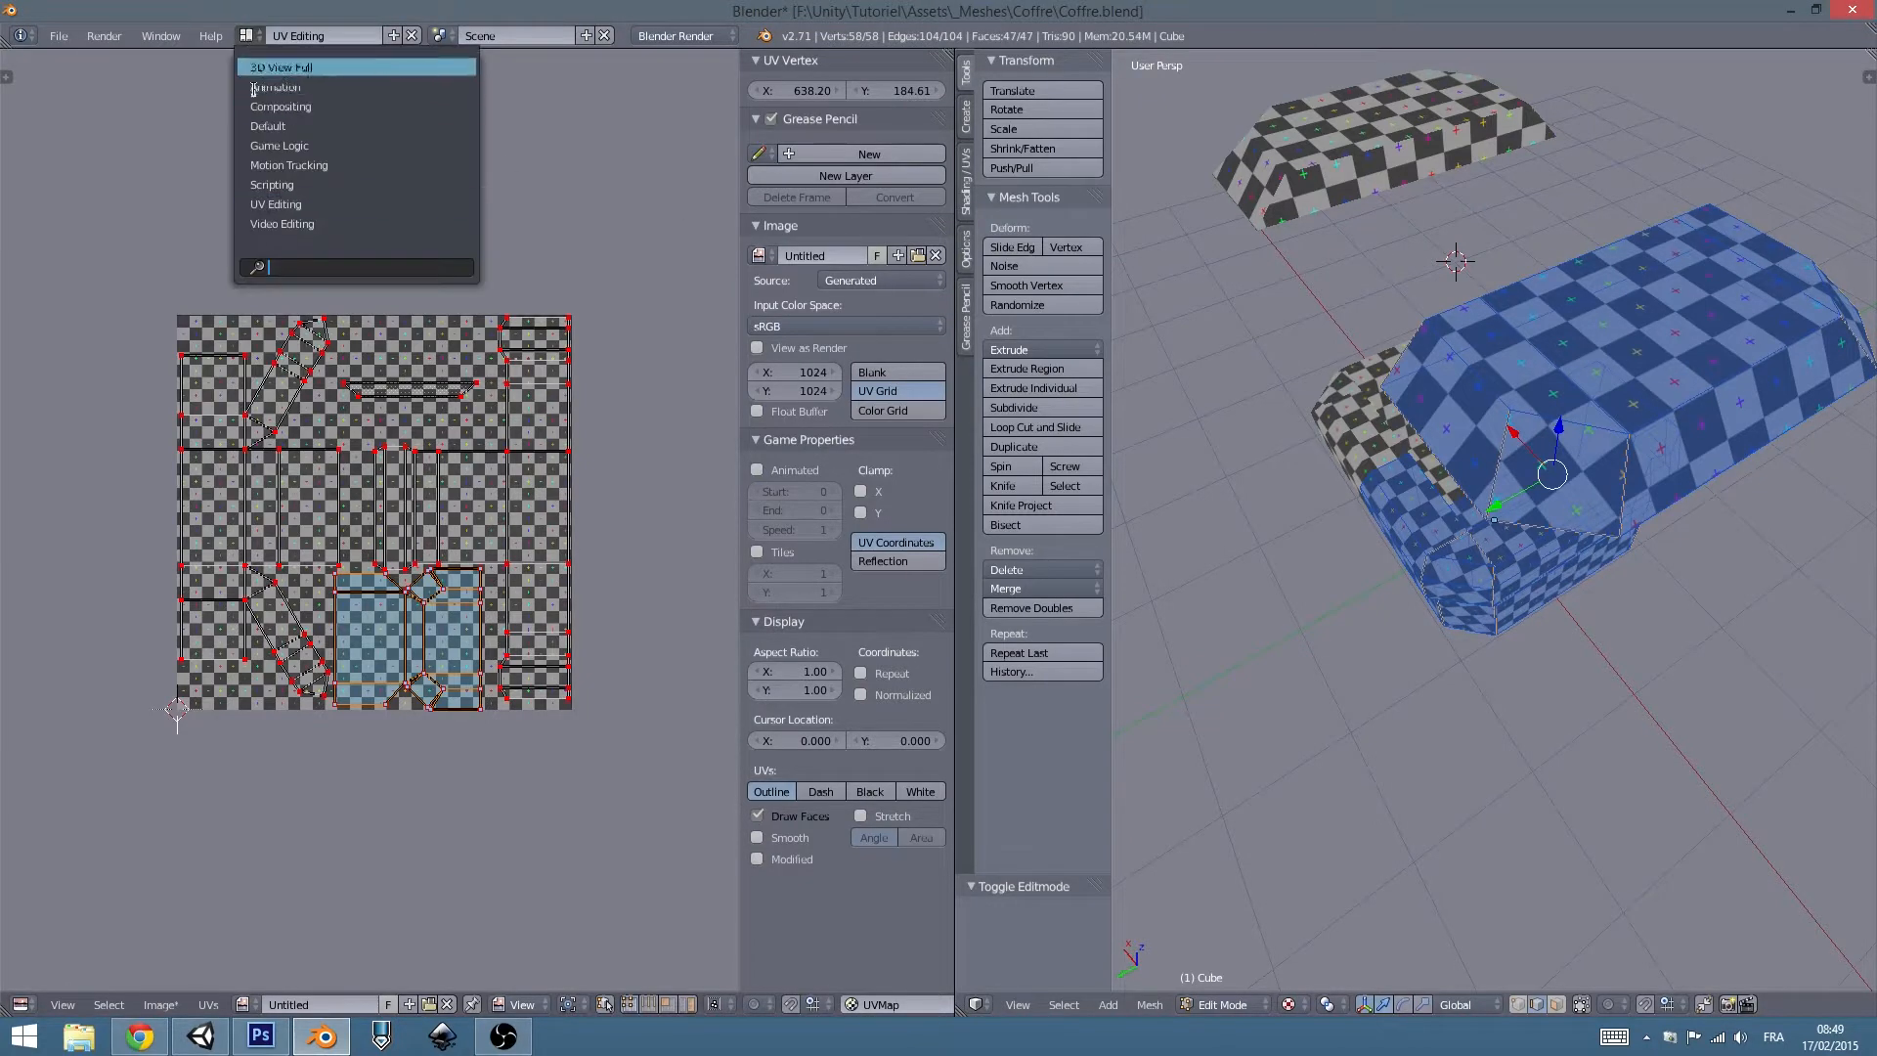
pyautogui.click(285, 204)
pyautogui.click(246, 35)
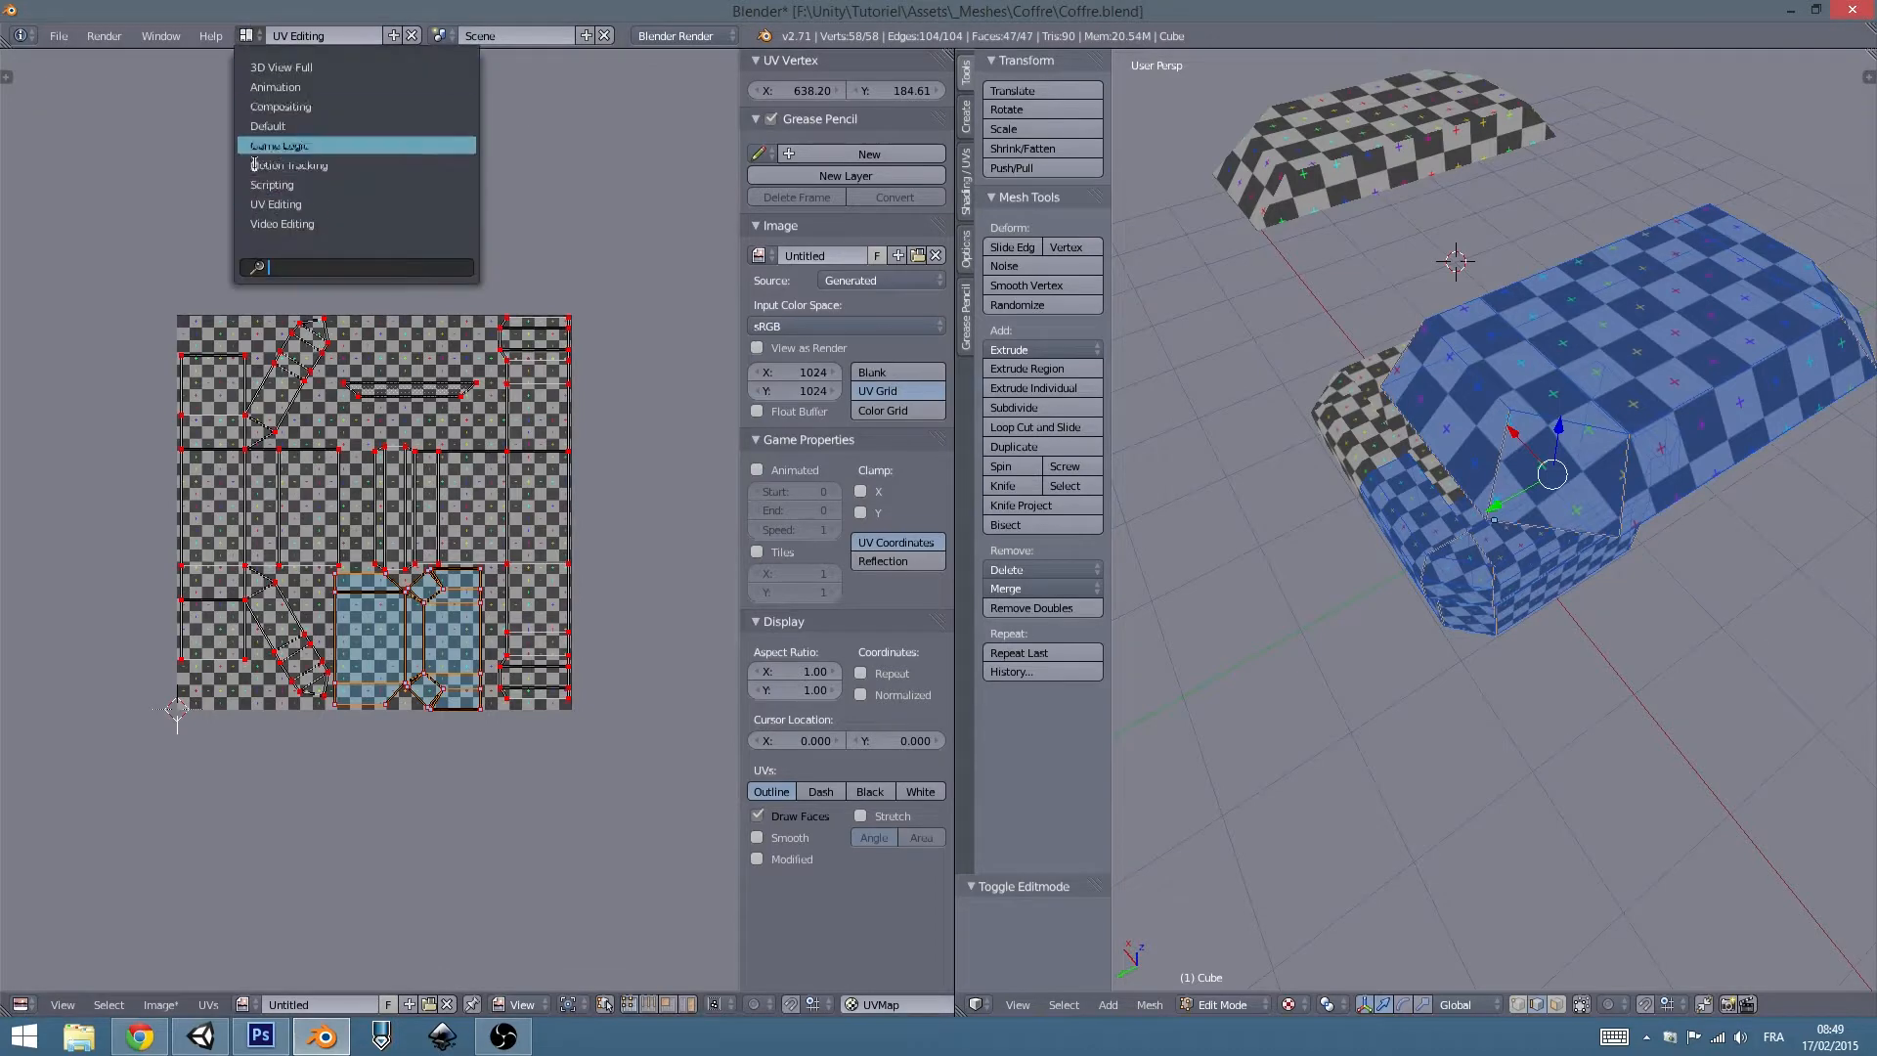
pyautogui.click(278, 121)
pyautogui.moveTo(1007, 519); pyautogui.dragTo(1045, 512, button='middle')
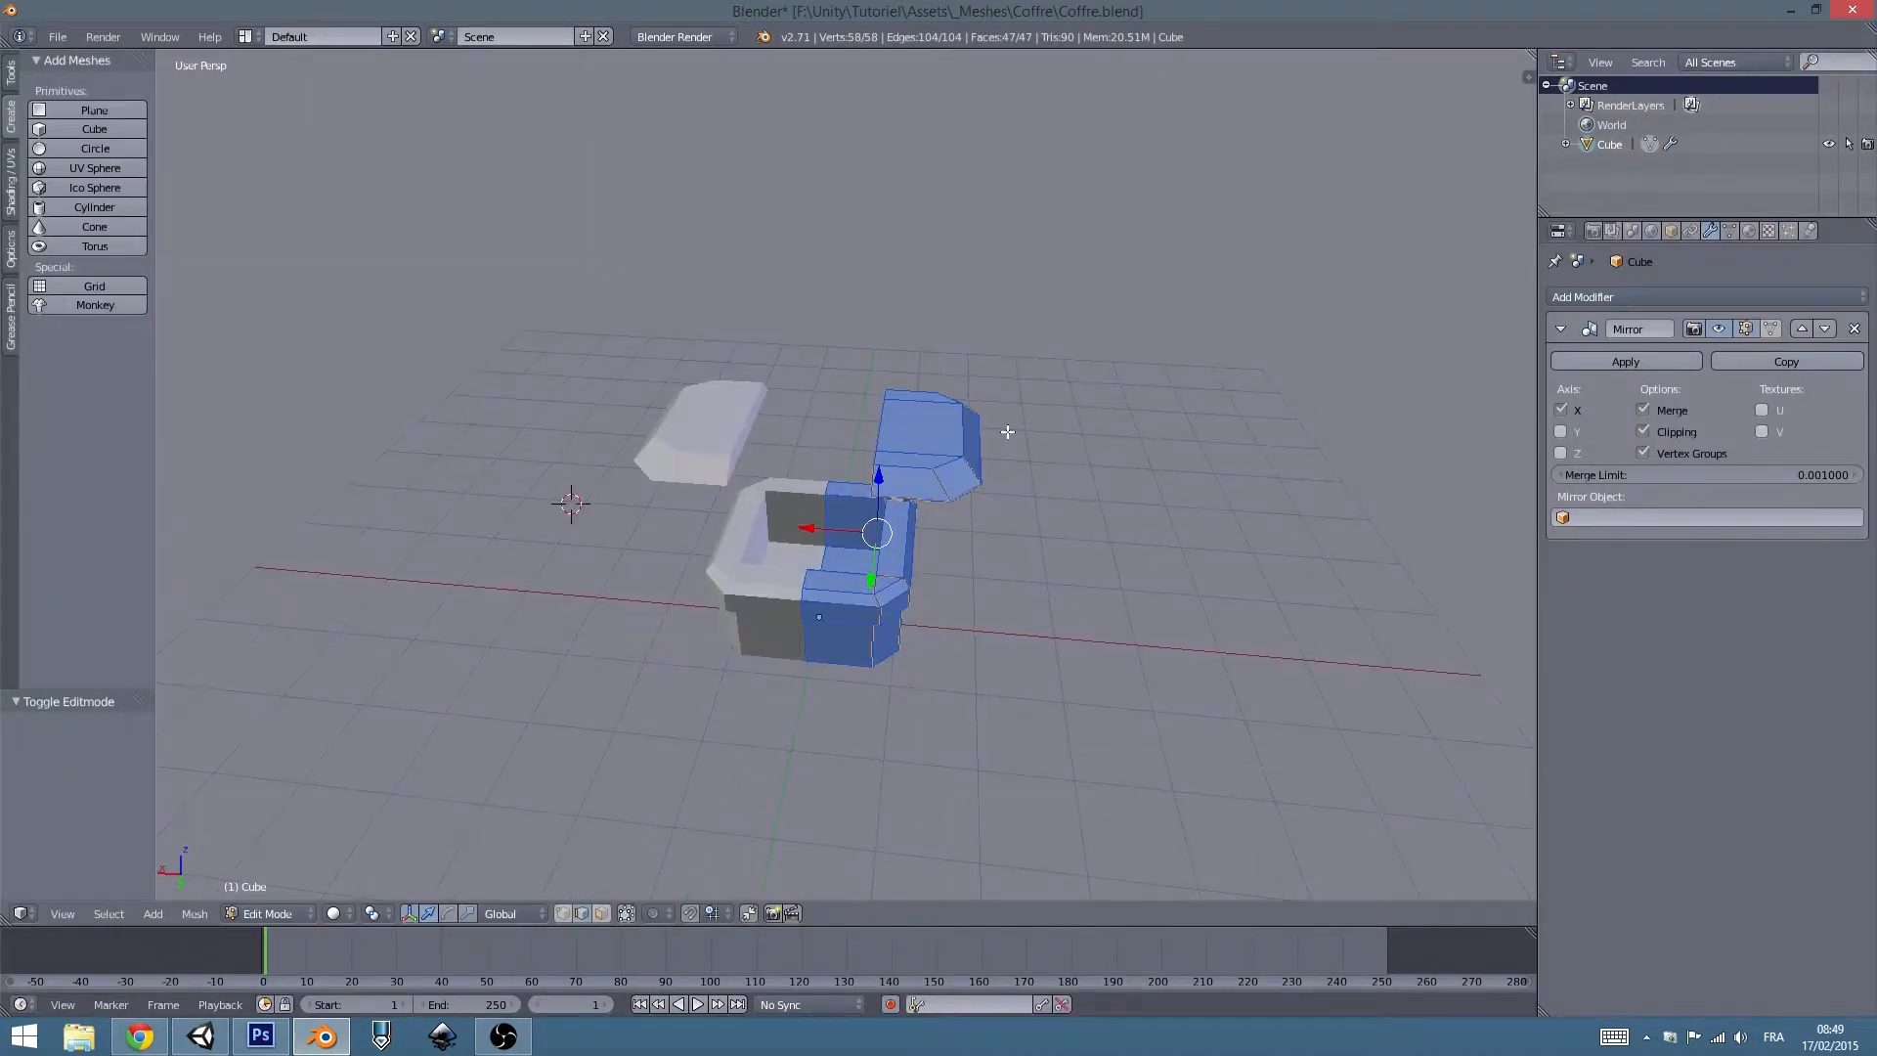
pyautogui.press('Tab')
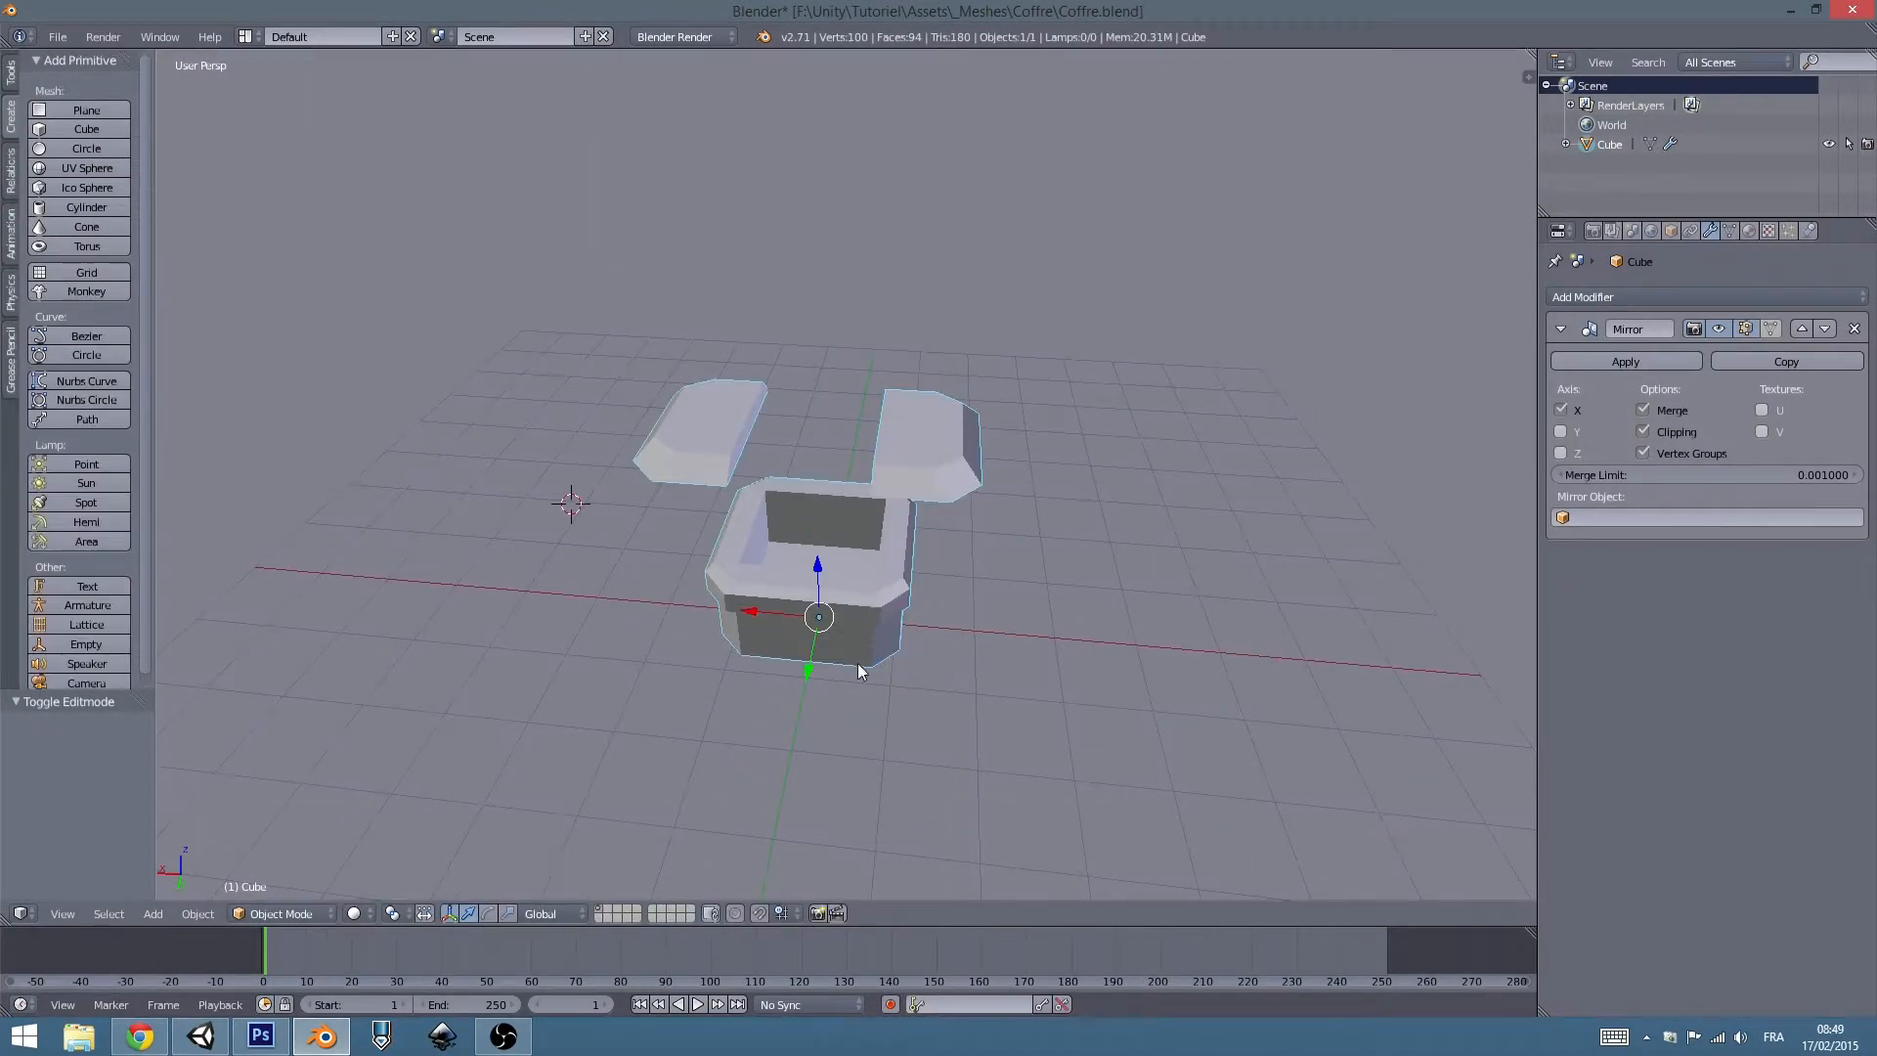
# Duplicate the chest in place, move the copy to layer 2 and display that layer.
pyautogui.hotkey('shift', 'd')
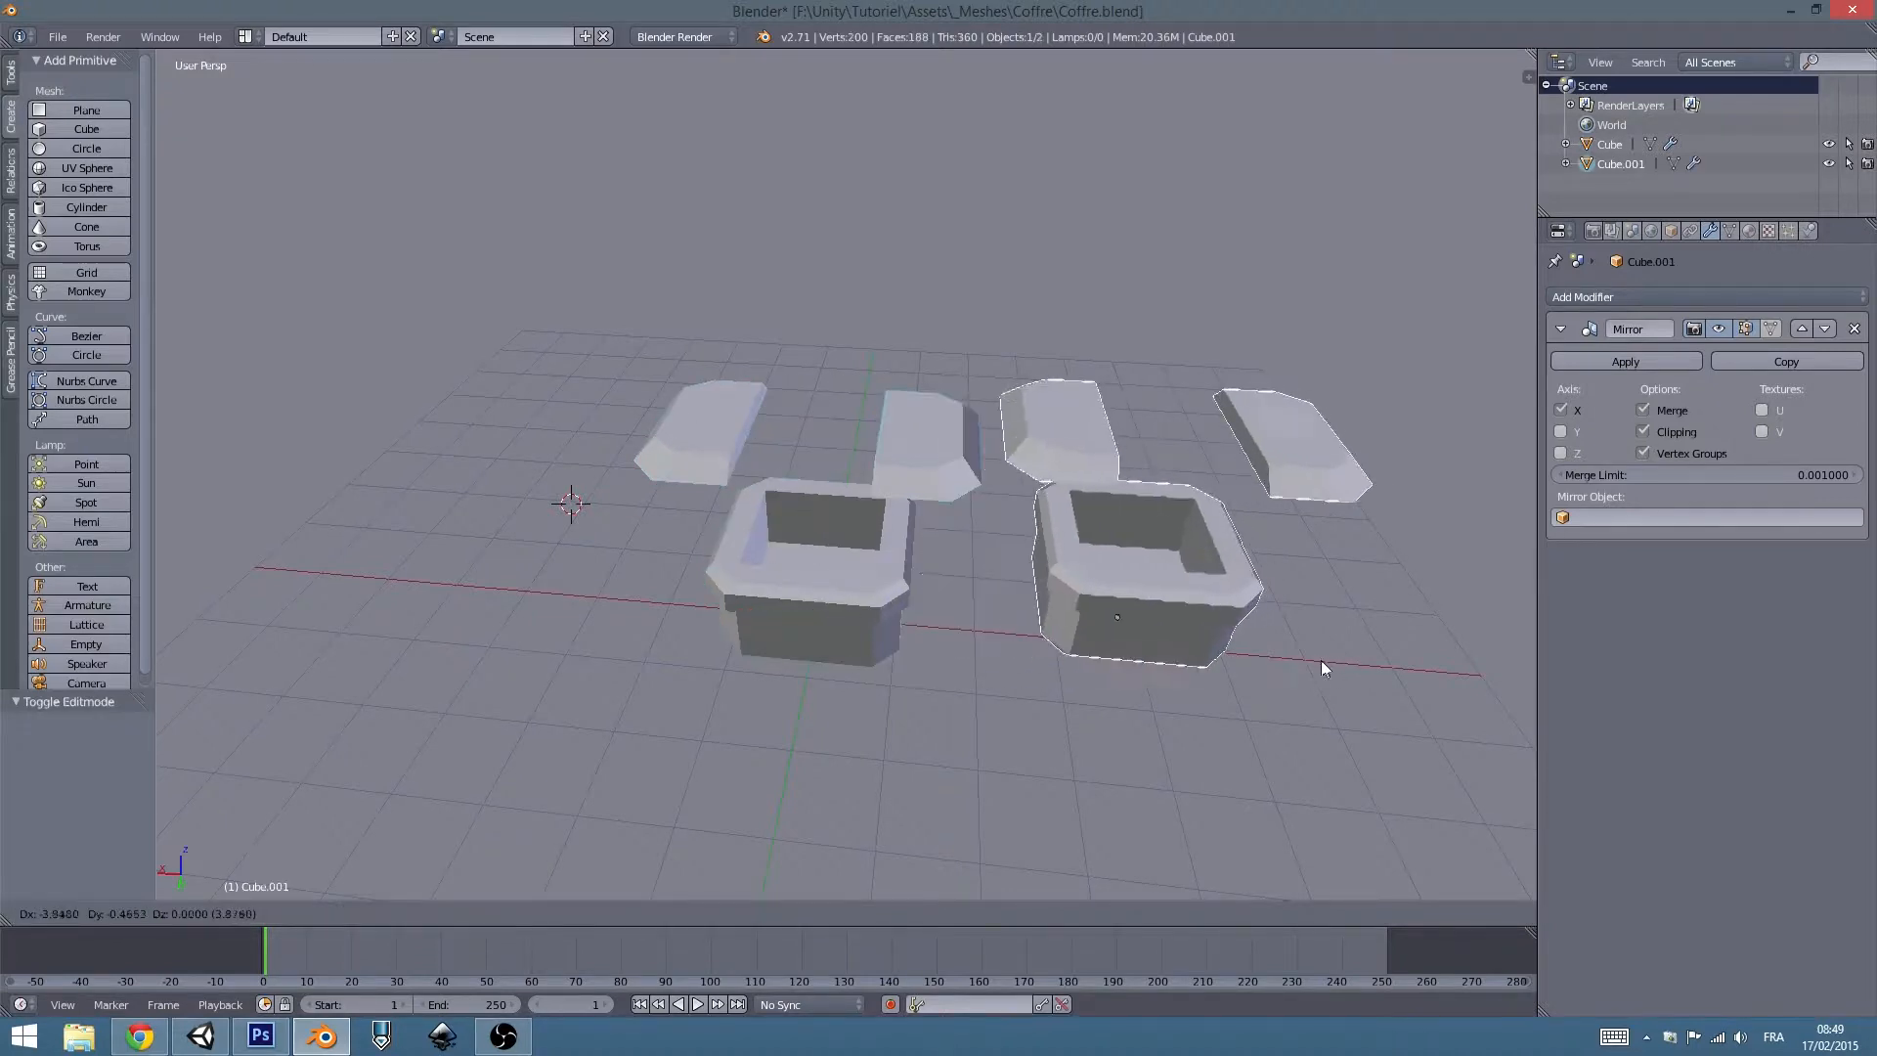
pyautogui.rightClick(975, 724)
pyautogui.press('m')
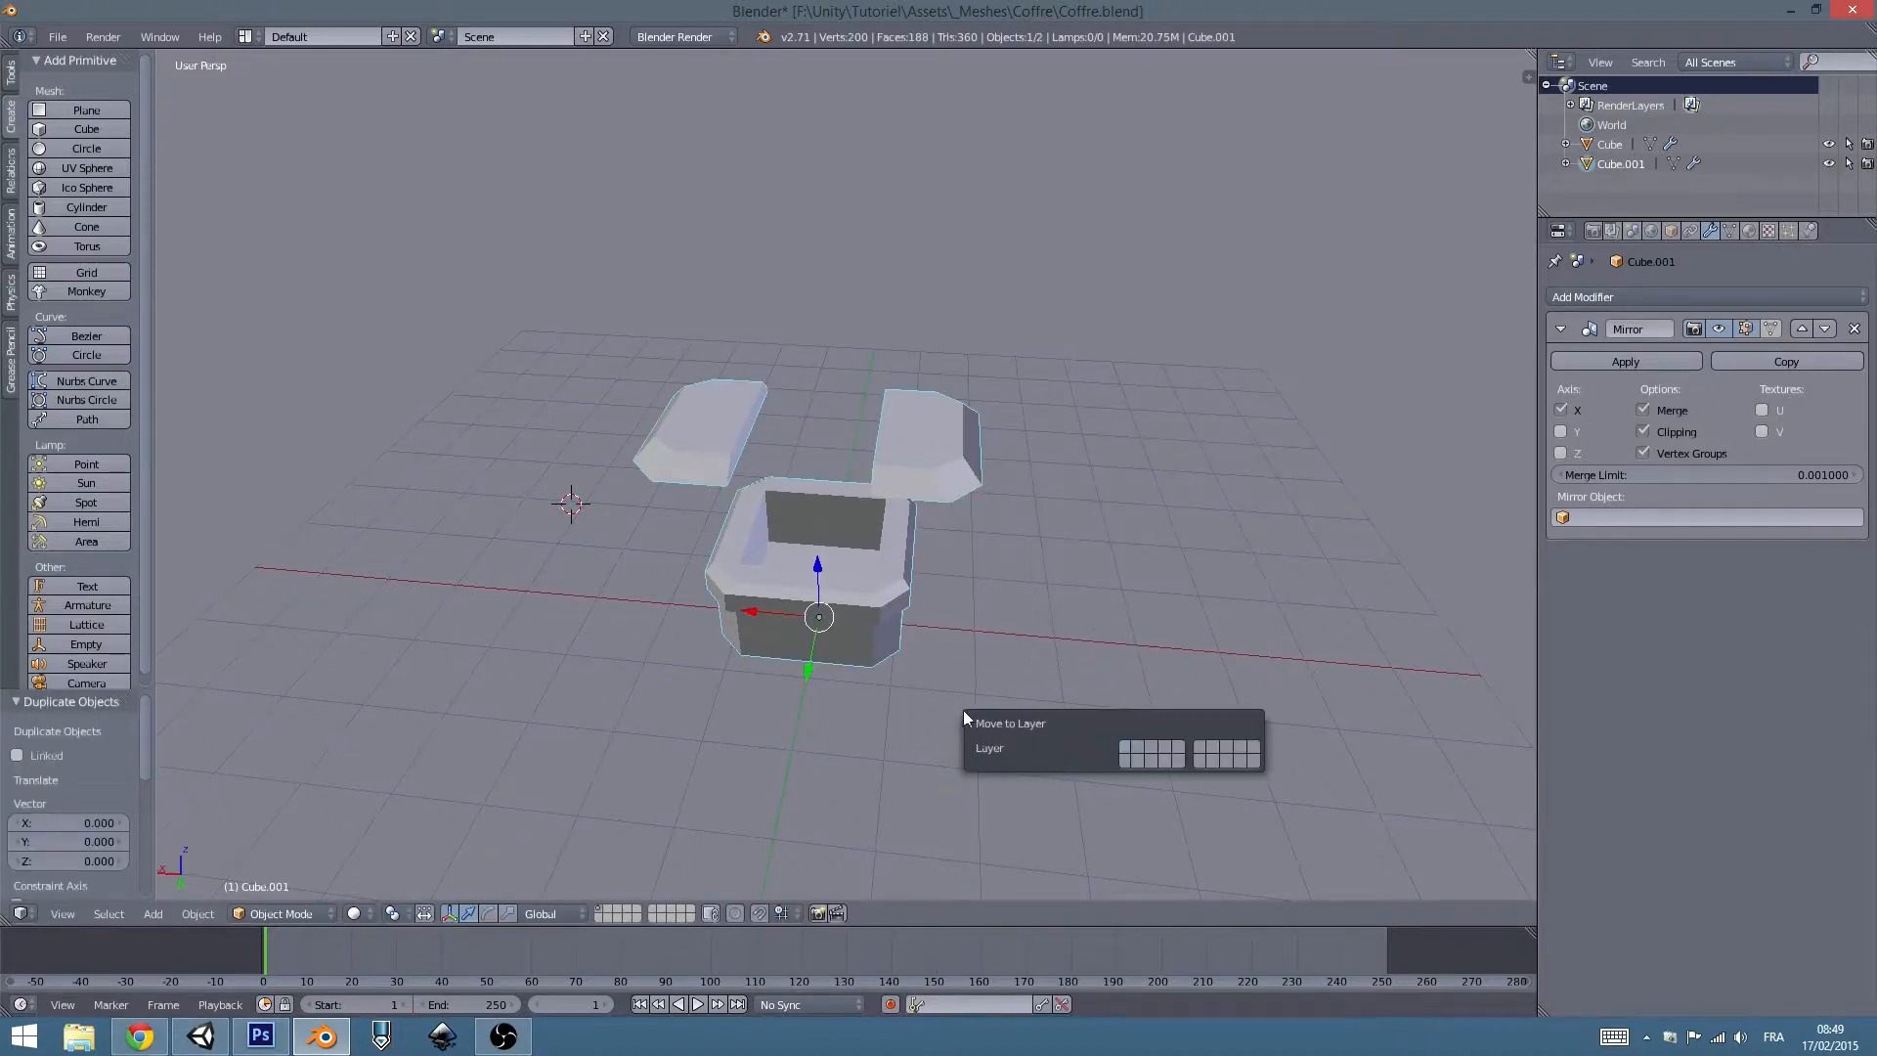
pyautogui.click(1139, 747)
pyautogui.click(613, 908)
pyautogui.moveTo(743, 694); pyautogui.dragTo(930, 647, button='middle')
pyautogui.scroll(3, 839, 563)
pyautogui.scroll(-2, 835, 630)
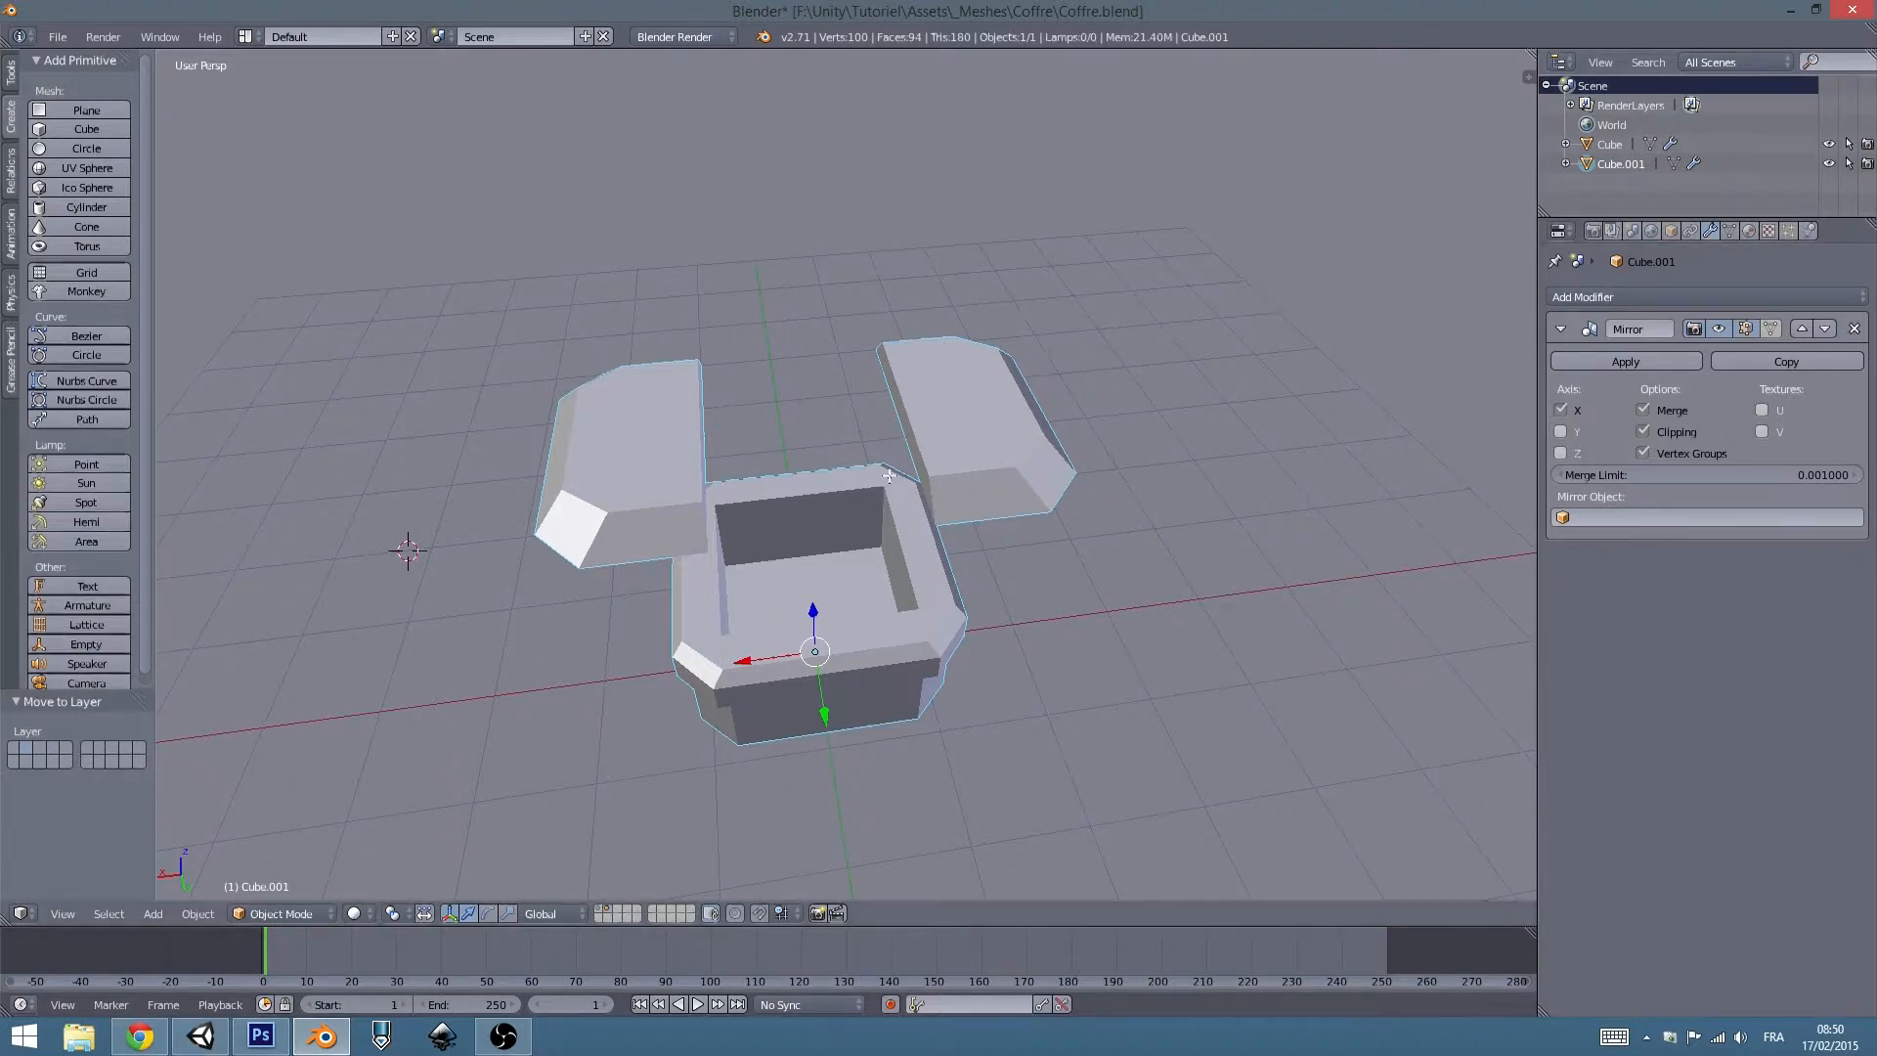
# Add a Subdivision Surface modifier to the chest copy and set its type to Simple.
pyautogui.press('Tab')
pyautogui.press('Tab')
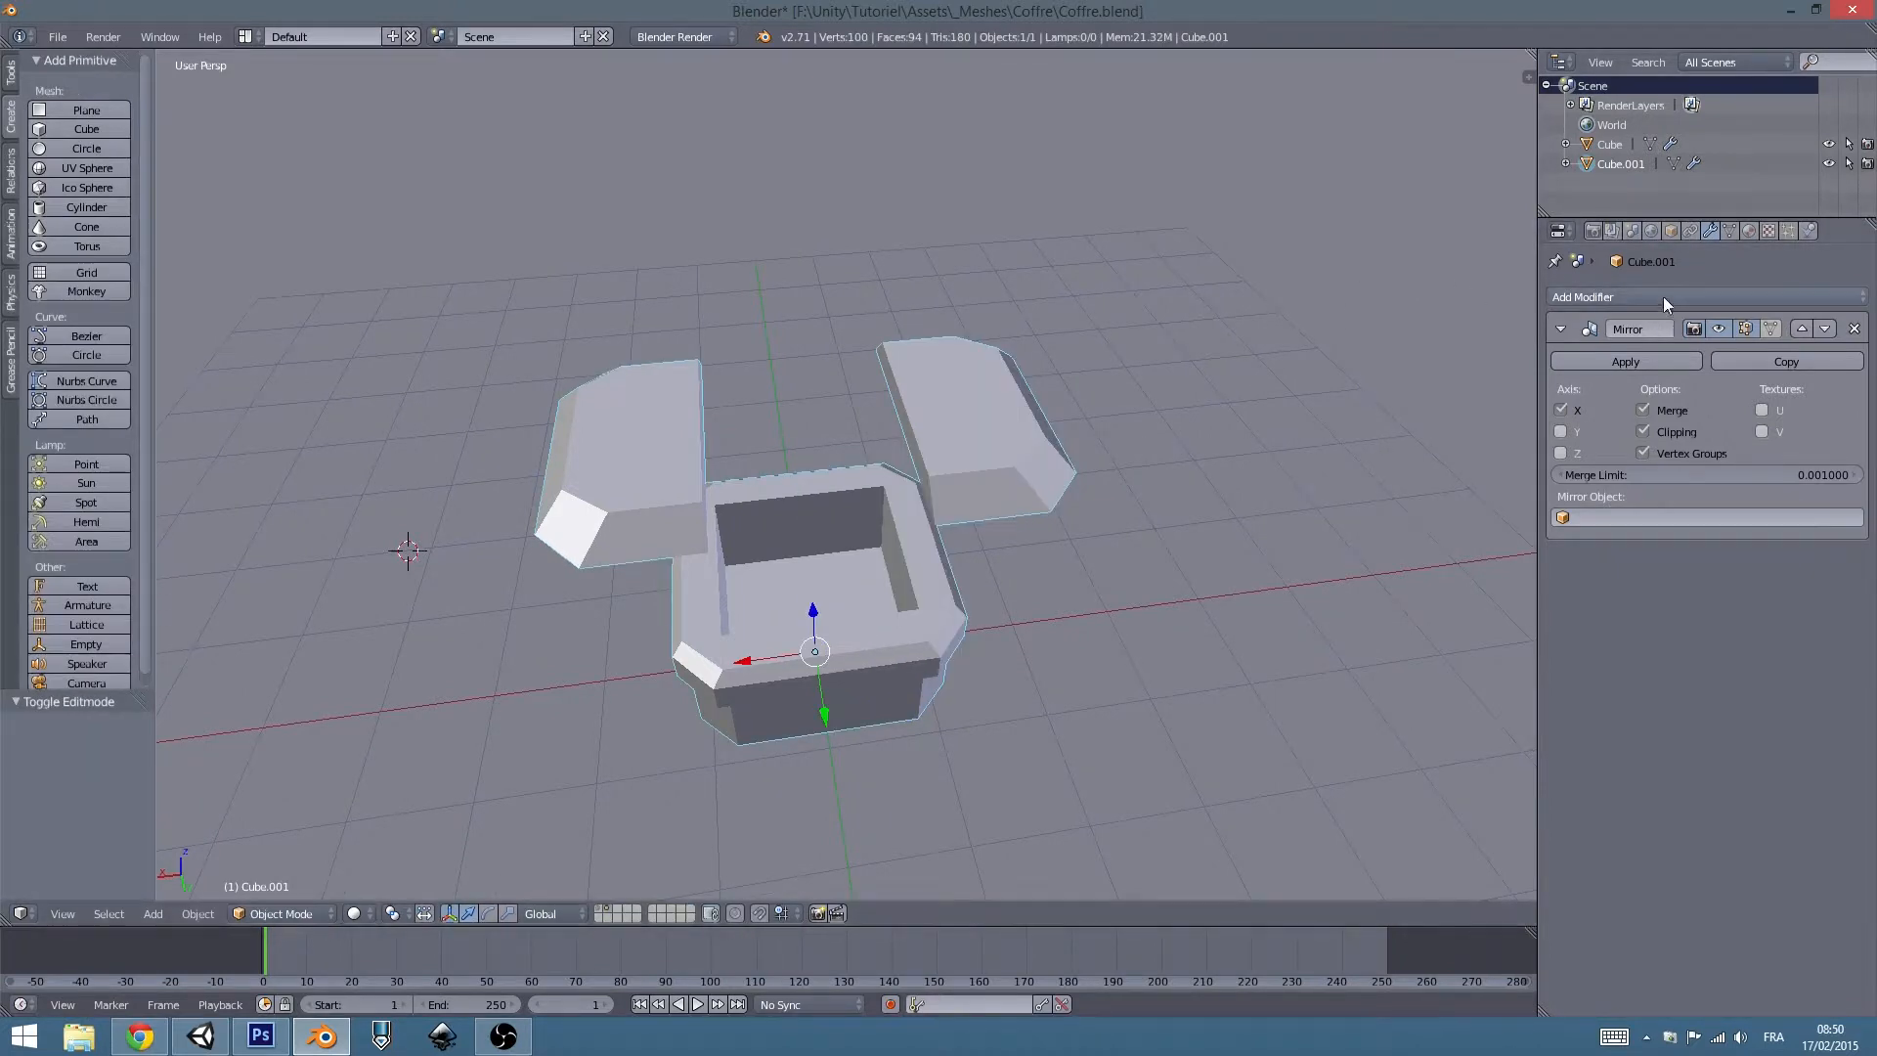
pyautogui.click(1663, 297)
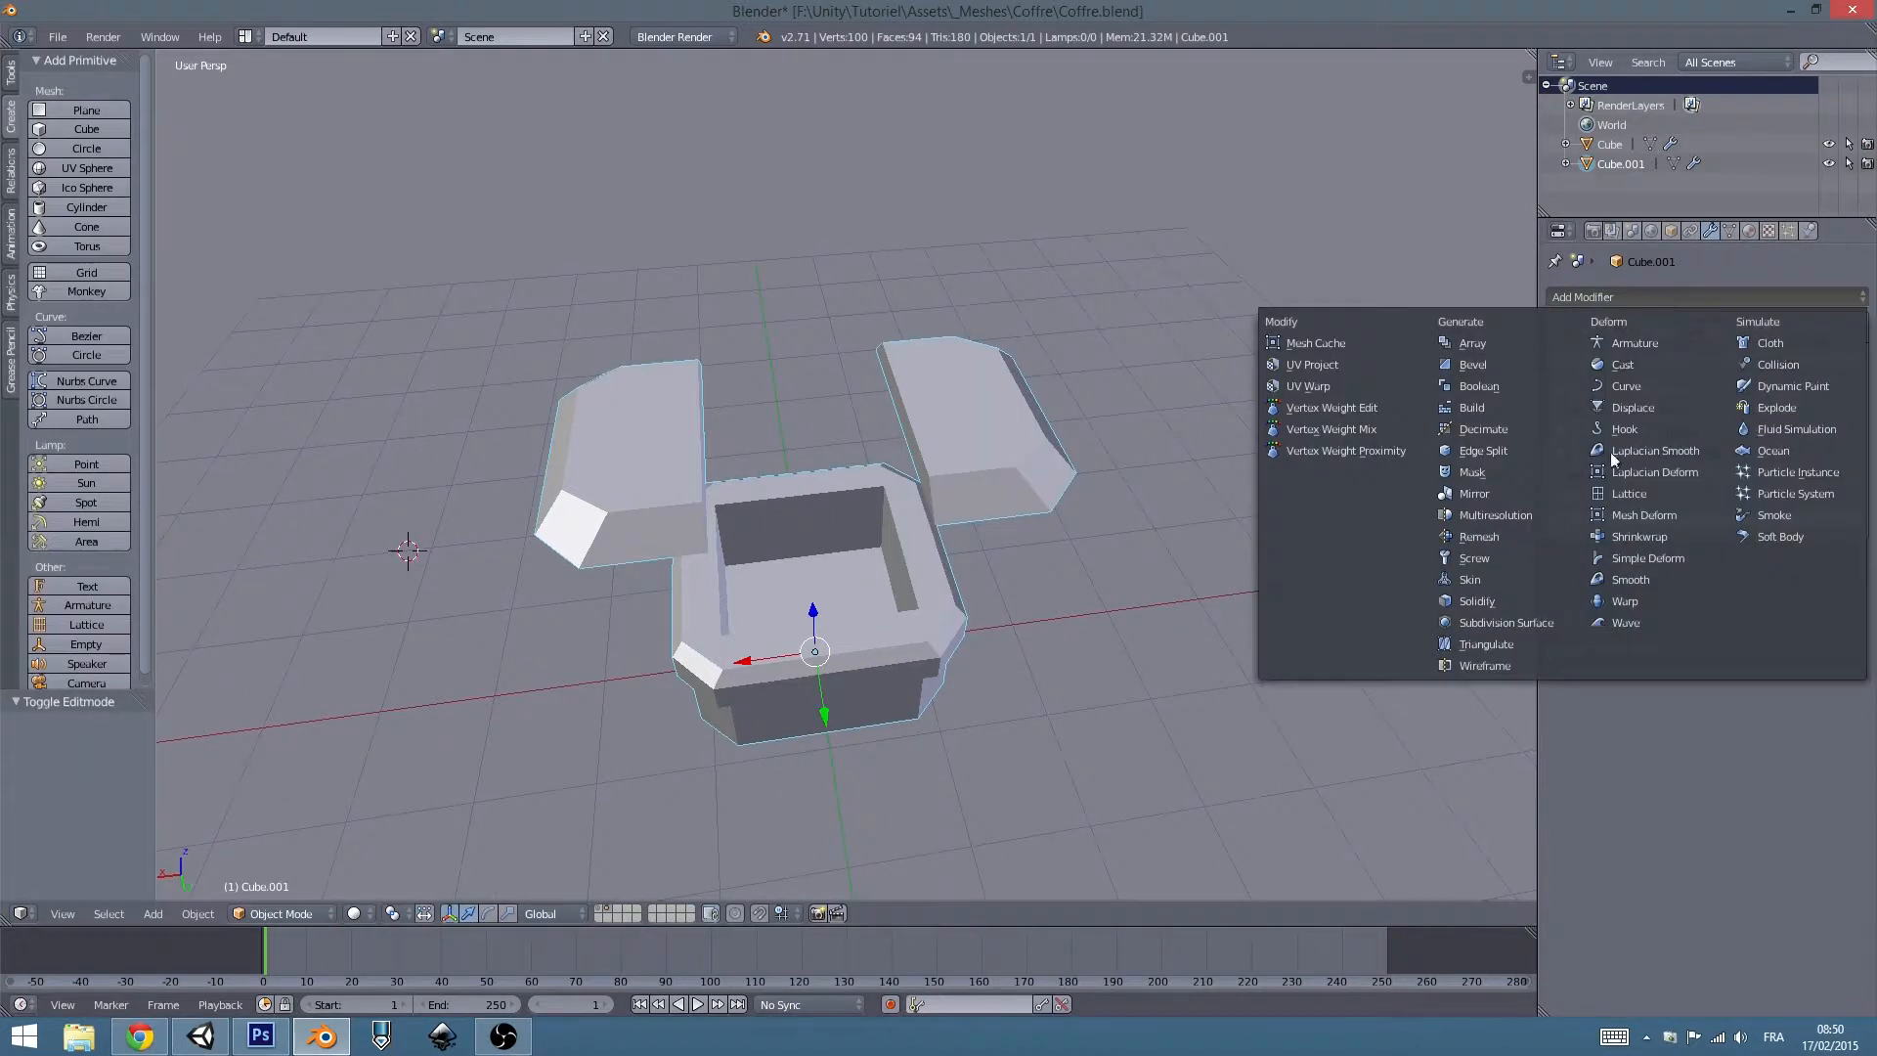
pyautogui.click(1501, 623)
pyautogui.moveTo(780, 512); pyautogui.dragTo(811, 536, button='middle')
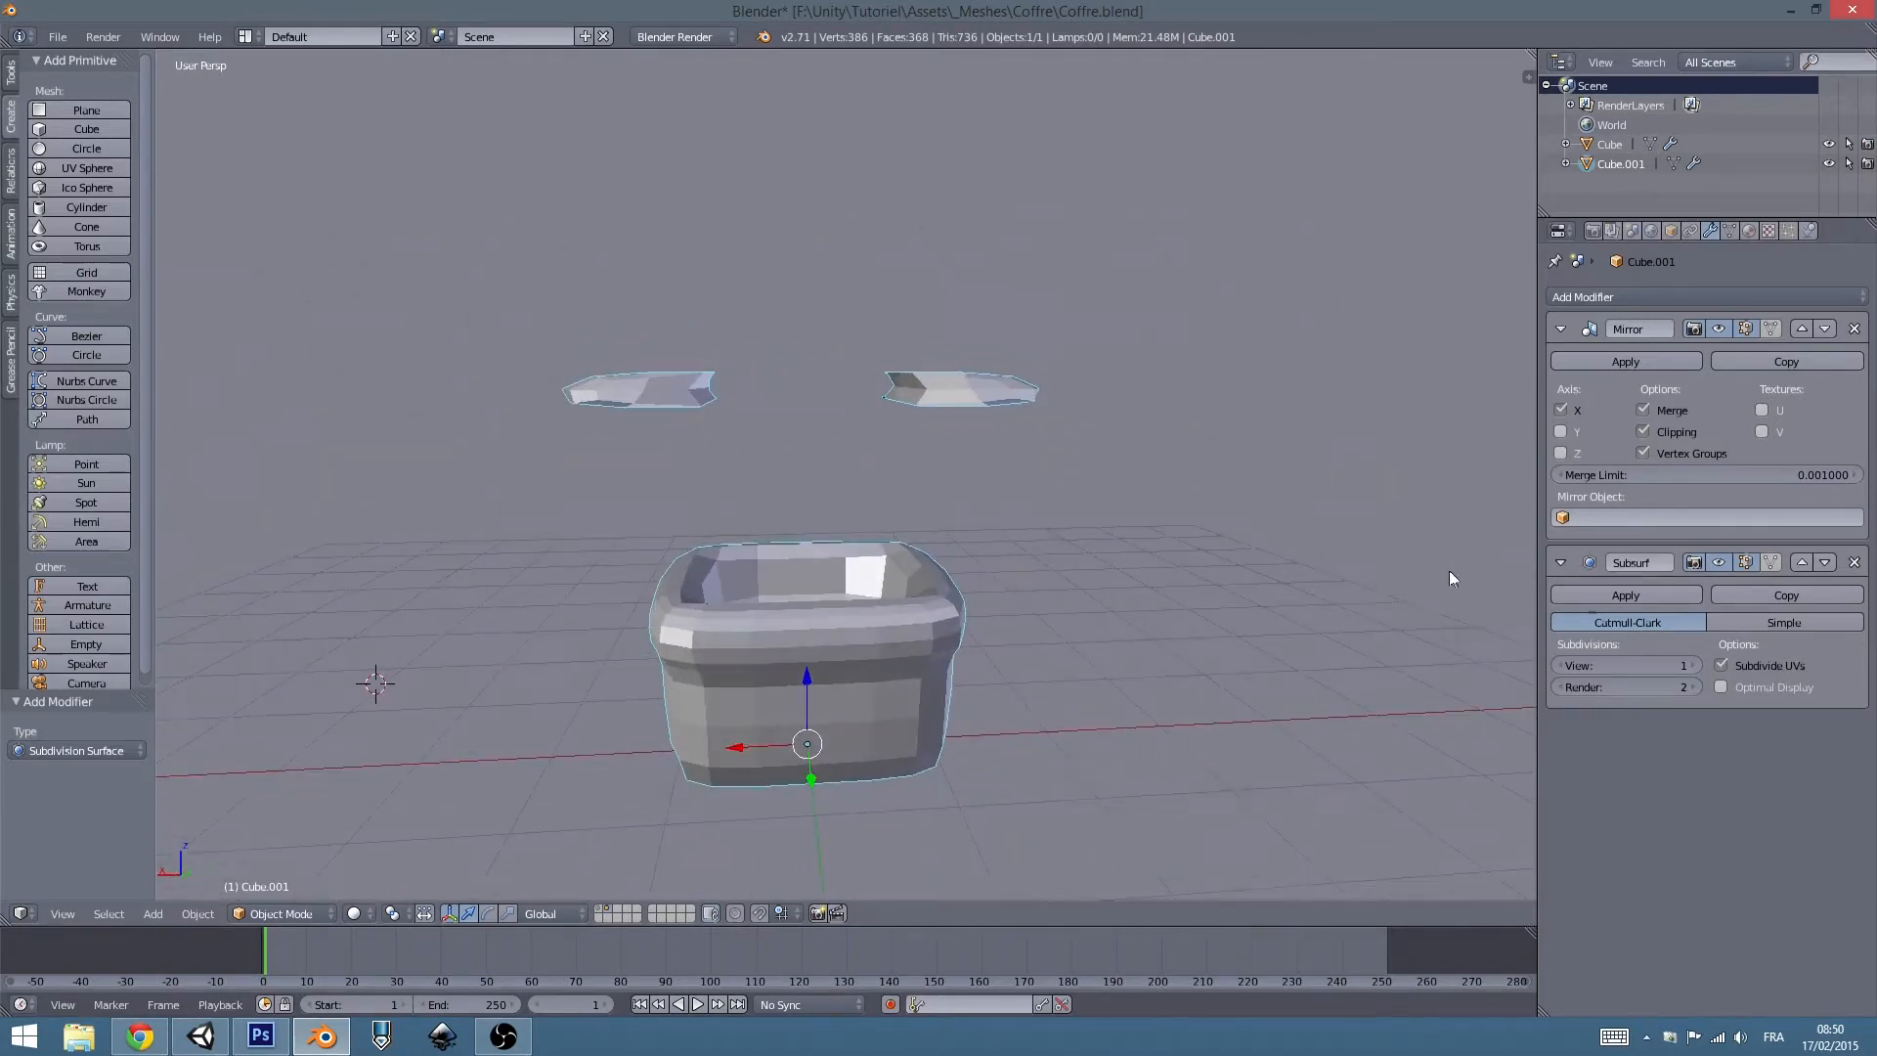
pyautogui.click(1784, 623)
pyautogui.moveTo(993, 607); pyautogui.dragTo(934, 597, button='middle')
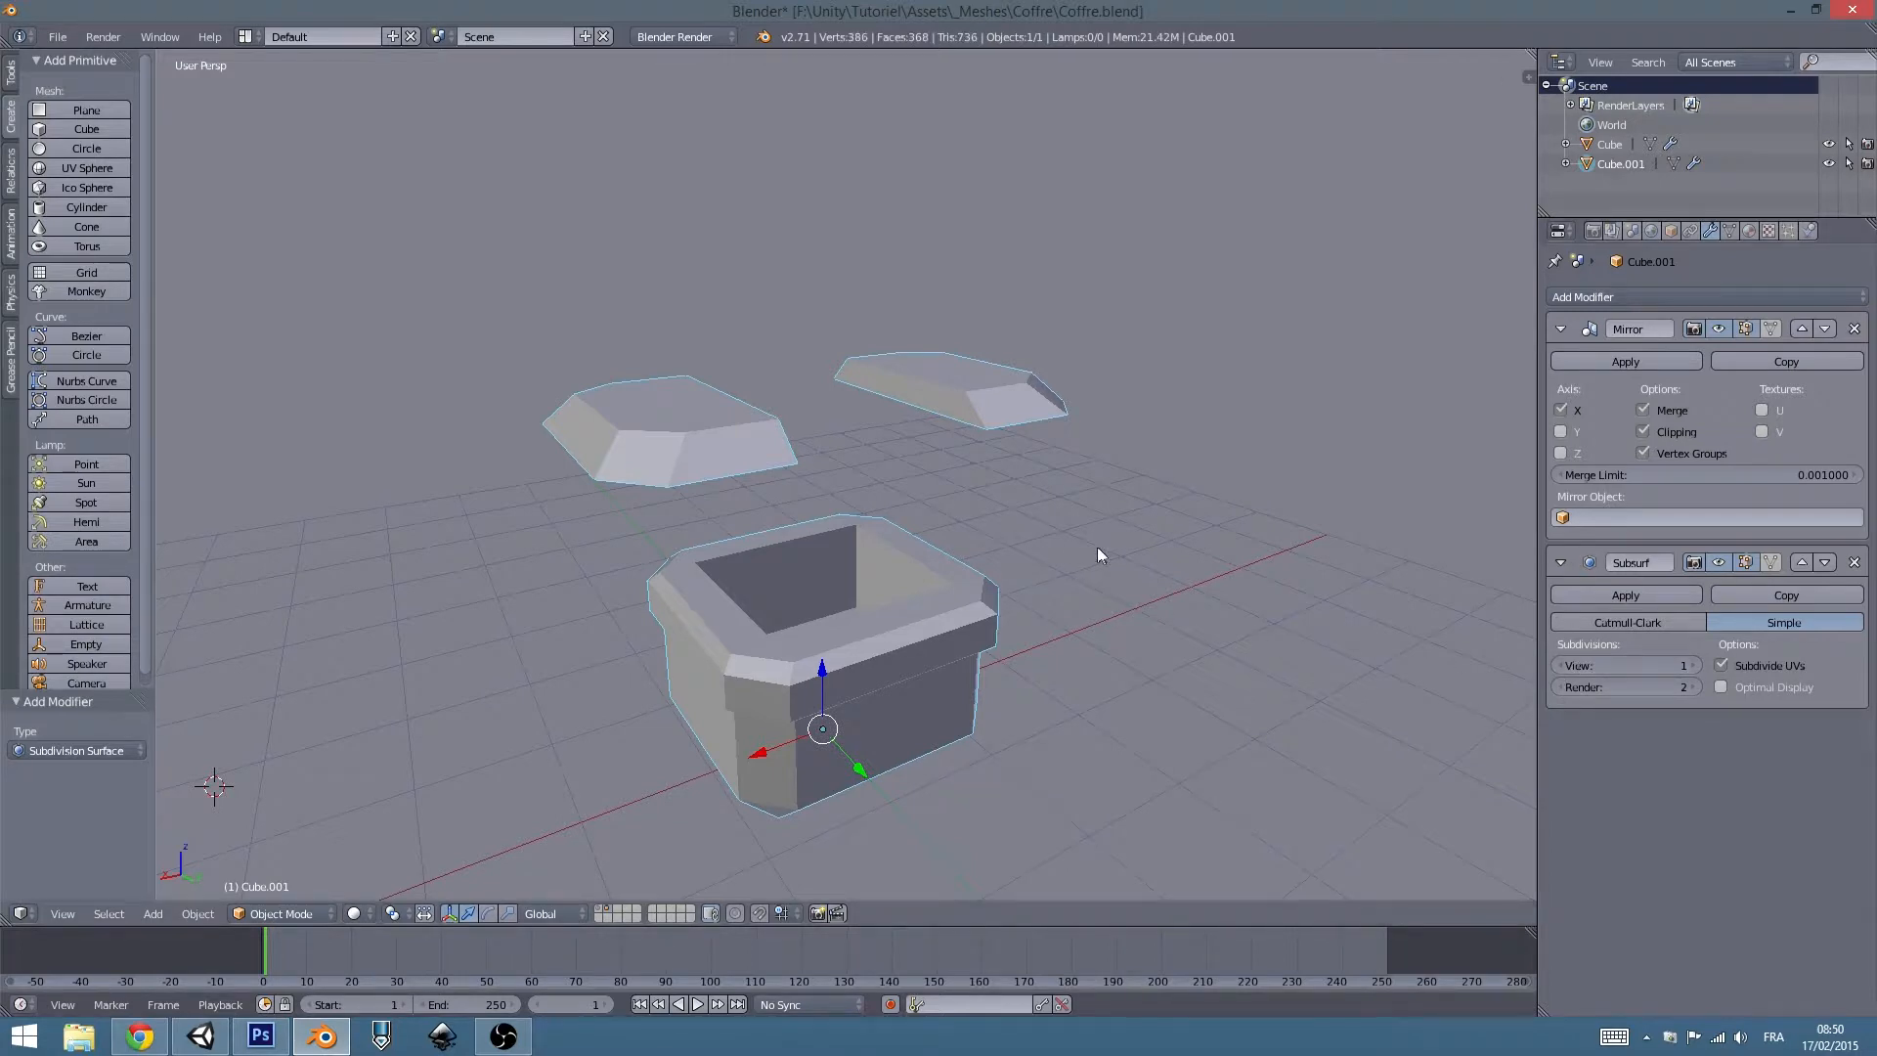
# Compare the Catmull-Clark and Simple subdivision types in Edit Mode and remove the Subdivision Surface modifier.
pyautogui.press('Tab')
pyautogui.moveTo(950, 539); pyautogui.dragTo(875, 558, button='middle')
pyautogui.press('Tab')
pyautogui.press('Tab')
pyautogui.moveTo(962, 514); pyautogui.dragTo(894, 487, button='middle')
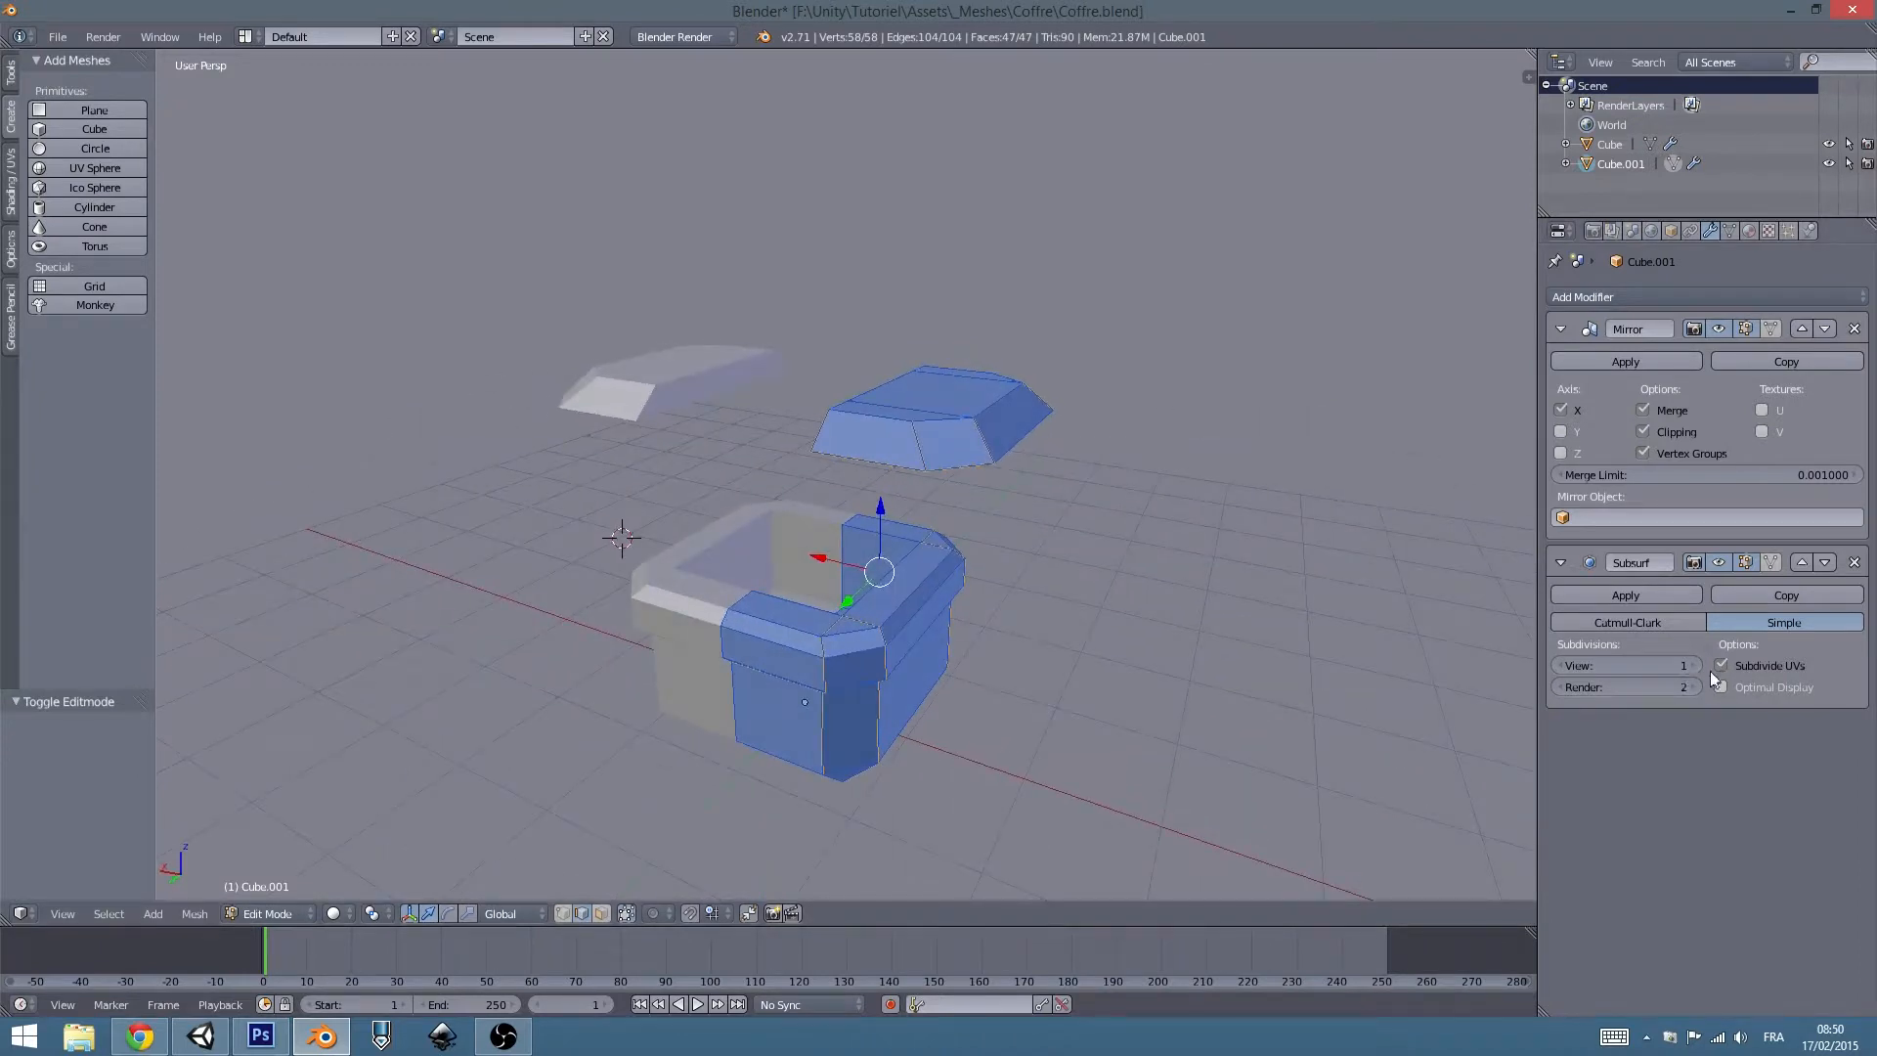
pyautogui.click(1687, 626)
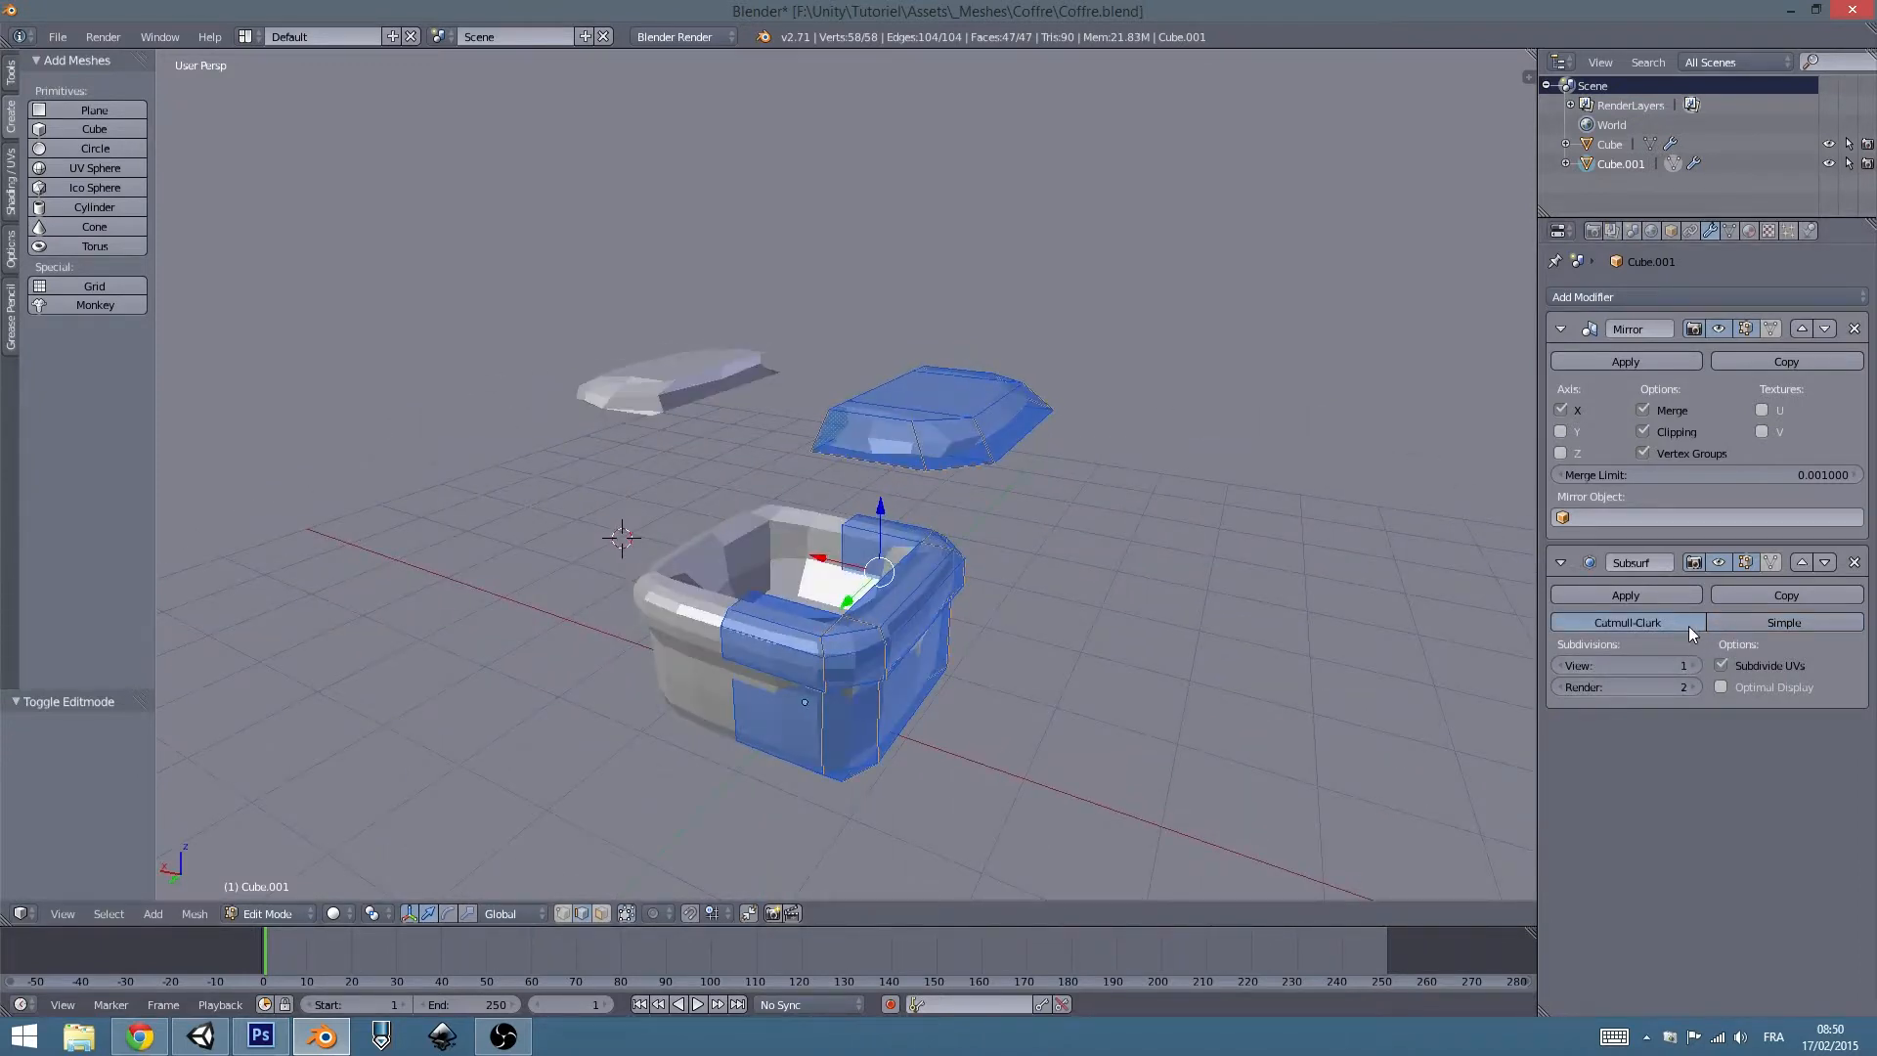
pyautogui.click(1759, 621)
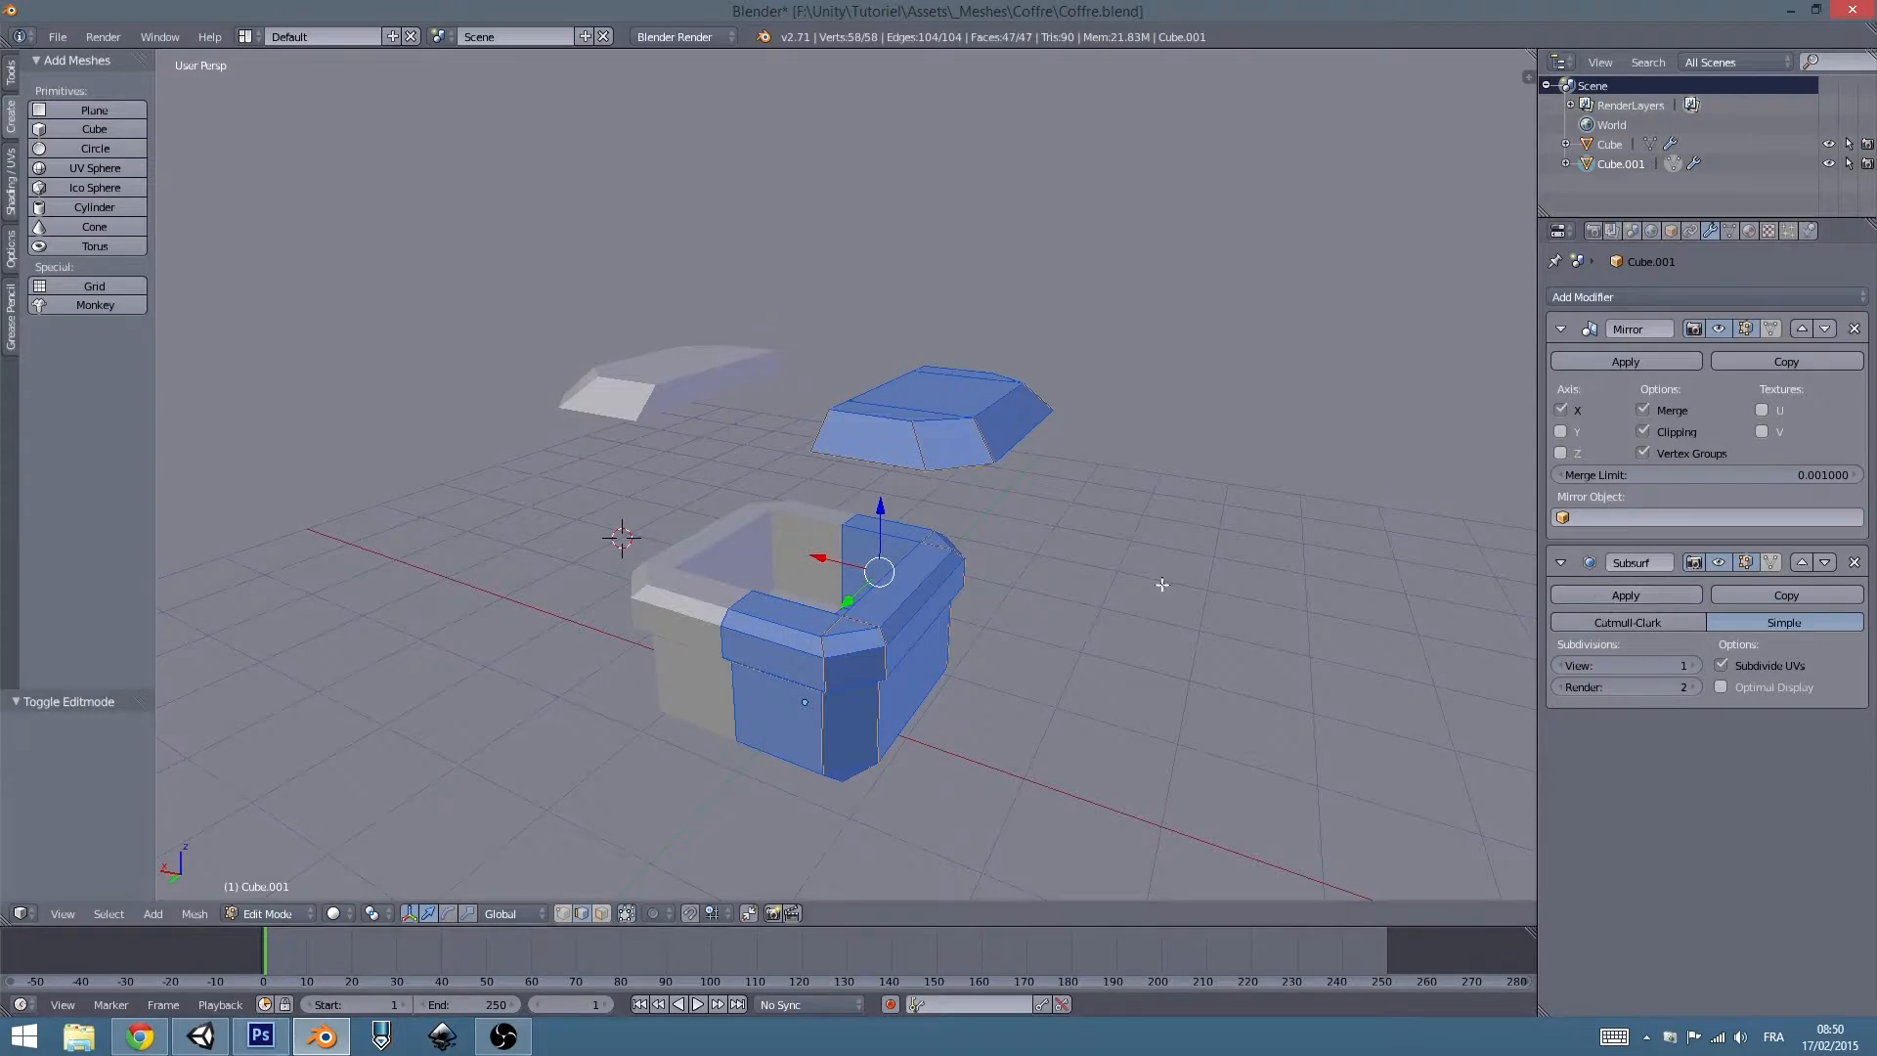
pyautogui.click(1854, 563)
# Switch to face selection and select the outer vertical faces of the rim band around the box.
pyautogui.scroll(4, 944, 479)
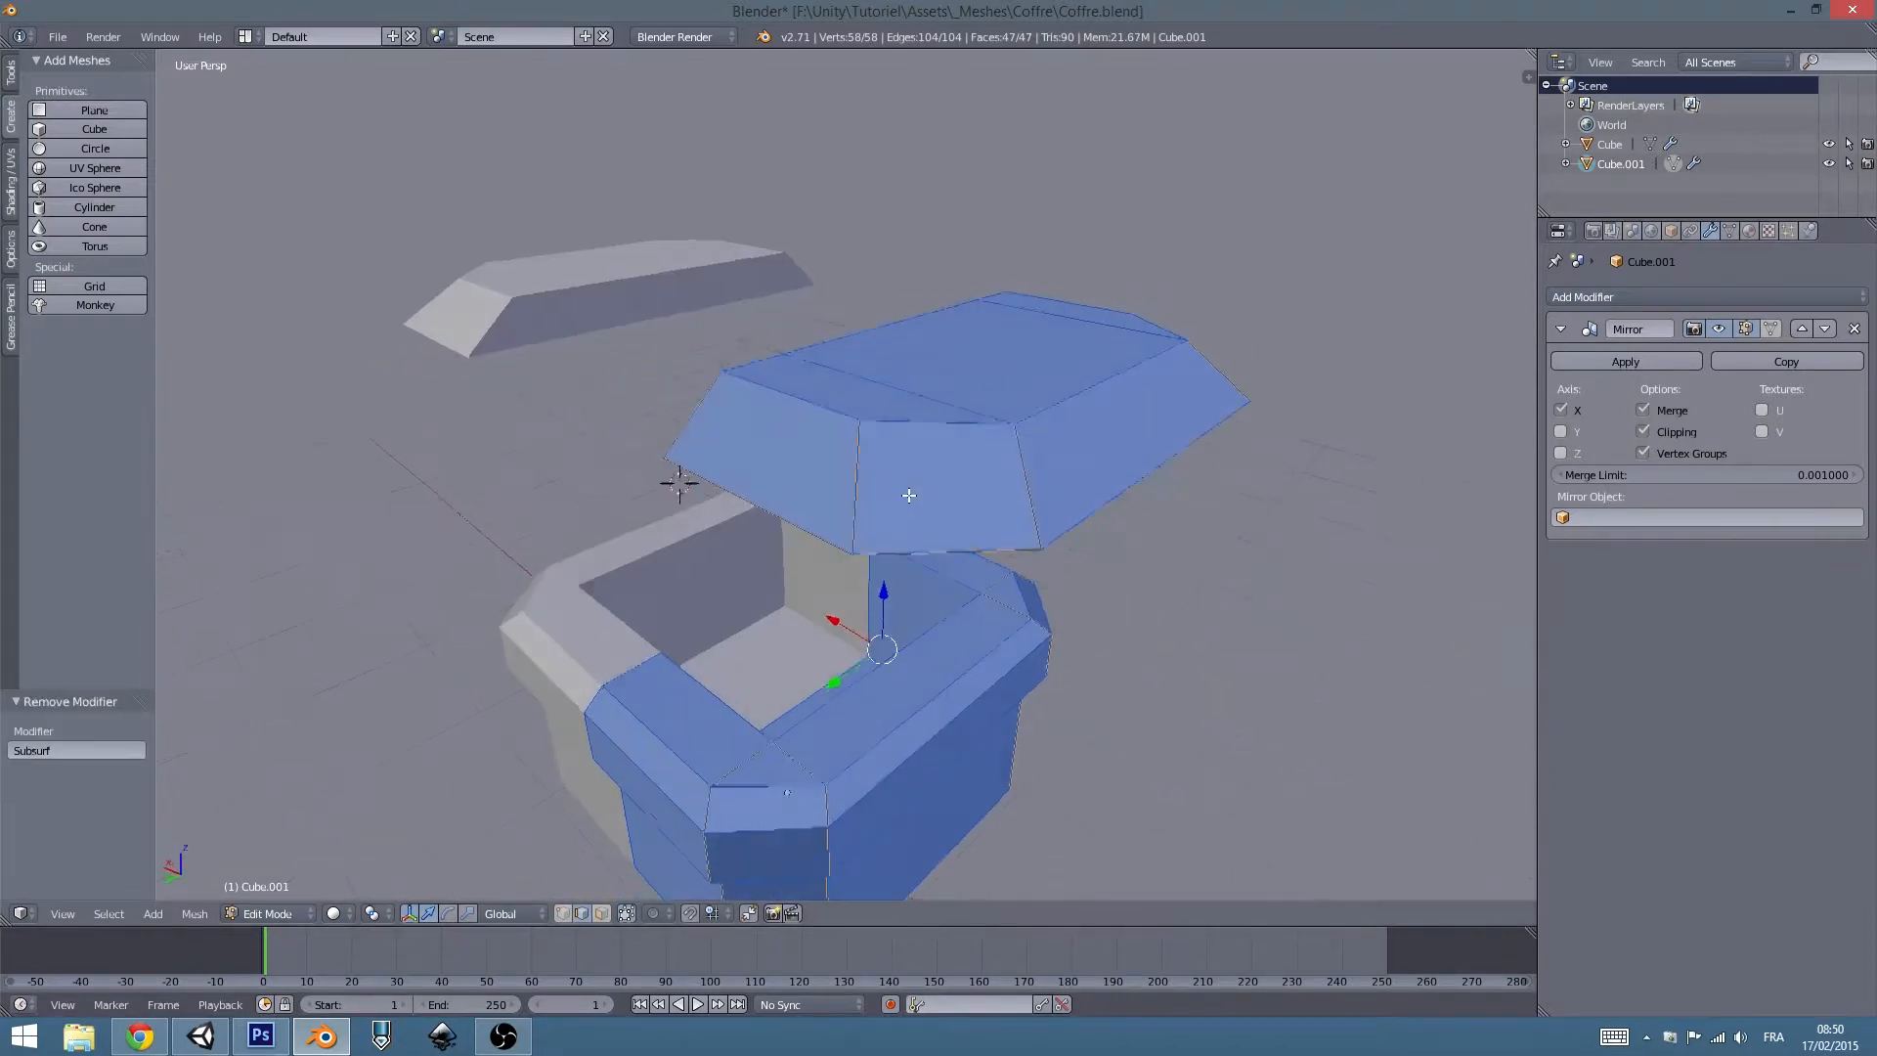
pyautogui.press('Tab')
pyautogui.press('Tab')
pyautogui.scroll(-3, 917, 535)
pyautogui.scroll(-3, 612, 577)
pyautogui.click(603, 915)
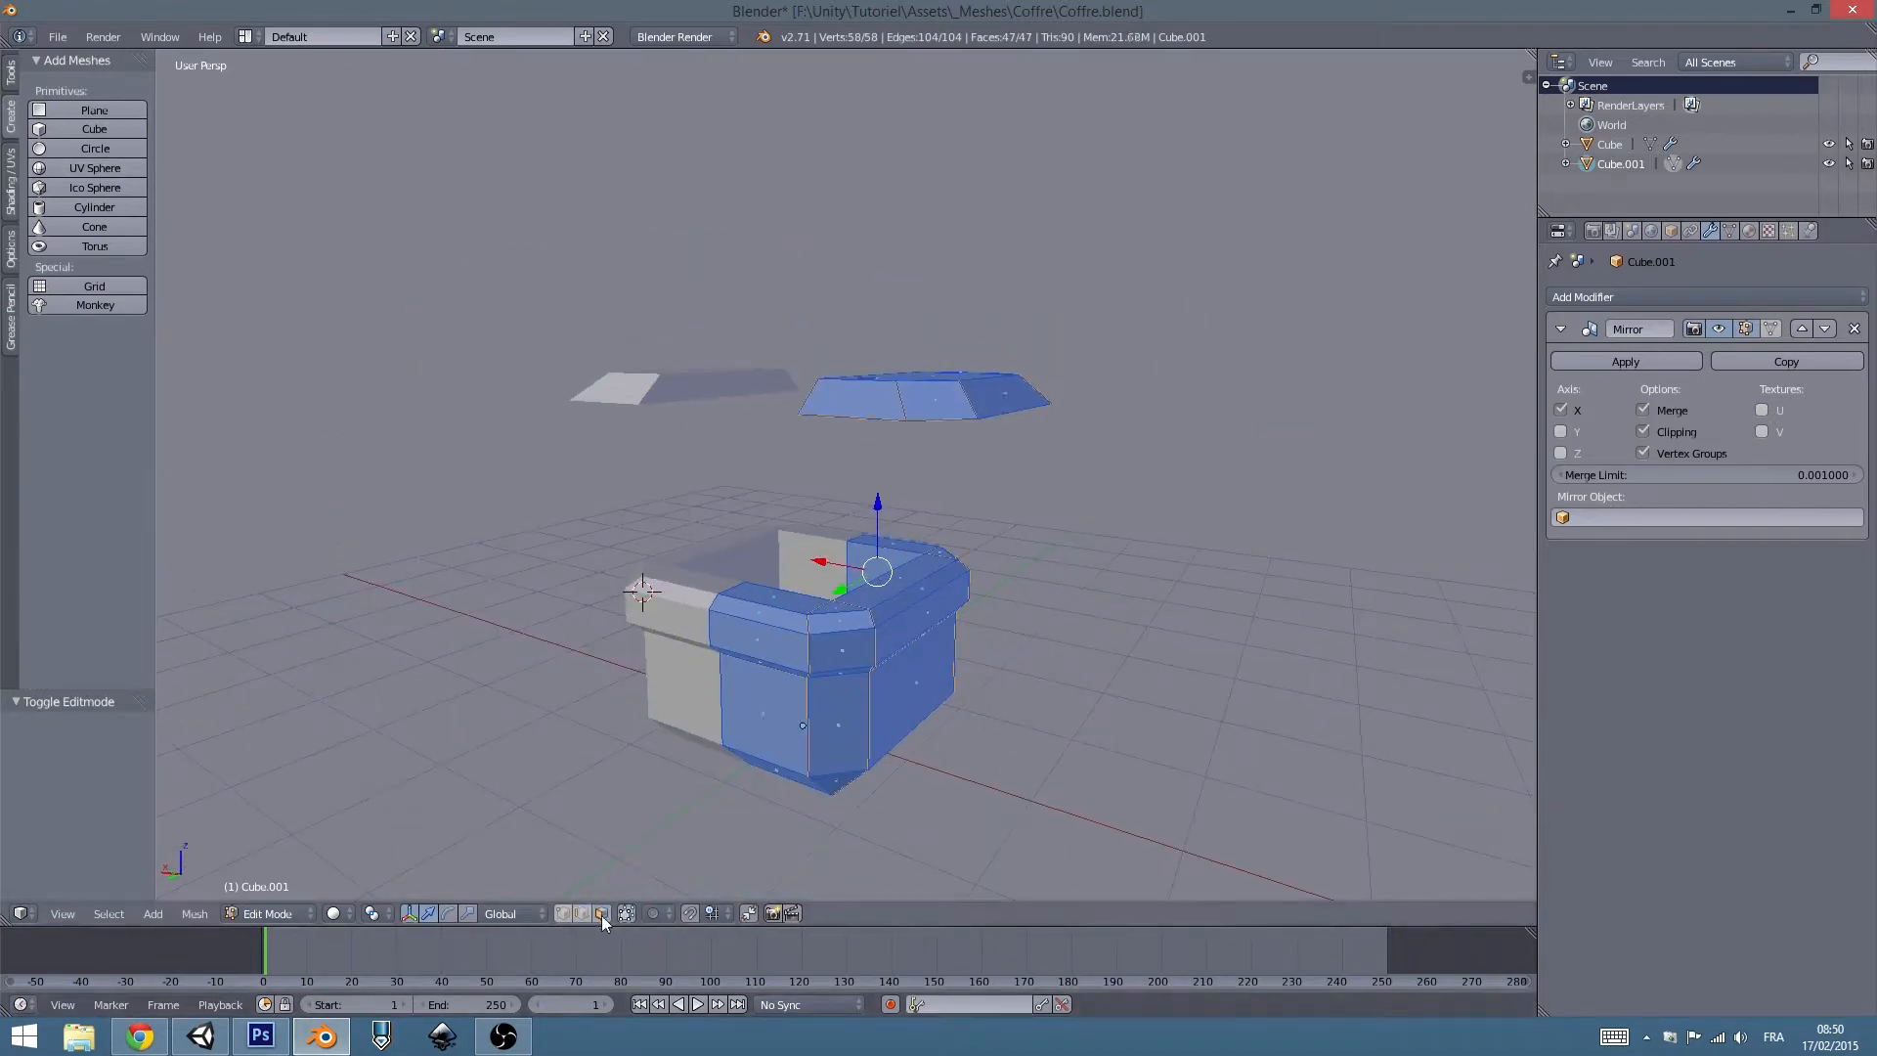
pyautogui.rightClick(777, 645)
pyautogui.keyDown('shift'); pyautogui.rightClick(834, 653); pyautogui.keyUp('shift')
pyautogui.keyDown('shift'); pyautogui.rightClick(910, 635); pyautogui.keyUp('shift')
pyautogui.moveTo(912, 633); pyautogui.dragTo(747, 627, button='middle')
pyautogui.keyDown('shift'); pyautogui.rightClick(905, 626); pyautogui.keyUp('shift')
pyautogui.moveTo(994, 604); pyautogui.dragTo(1115, 661, button='middle')
pyautogui.keyDown('shift'); pyautogui.rightClick(906, 622); pyautogui.keyUp('shift')
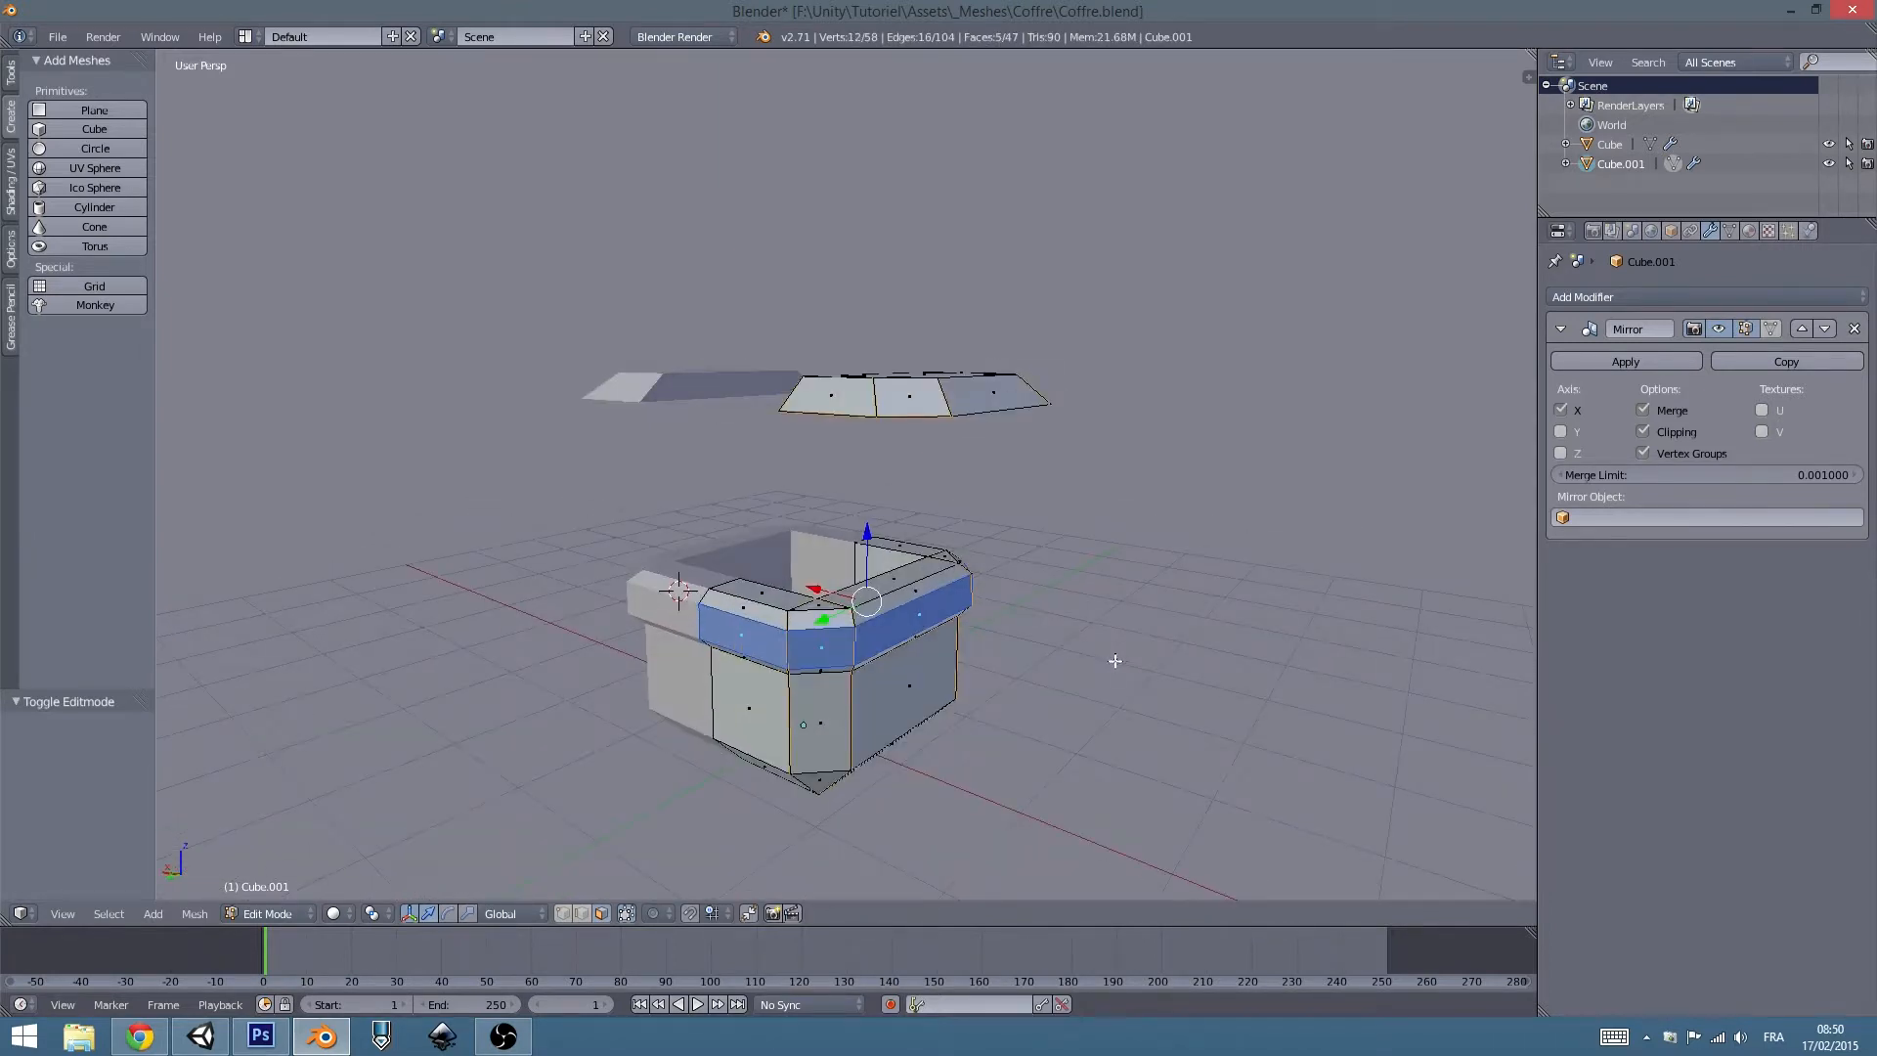
# Extrude the selected rim faces in place and scale them to about 0.49 along Z.
pyautogui.press('e')
pyautogui.rightClick(1121, 659)
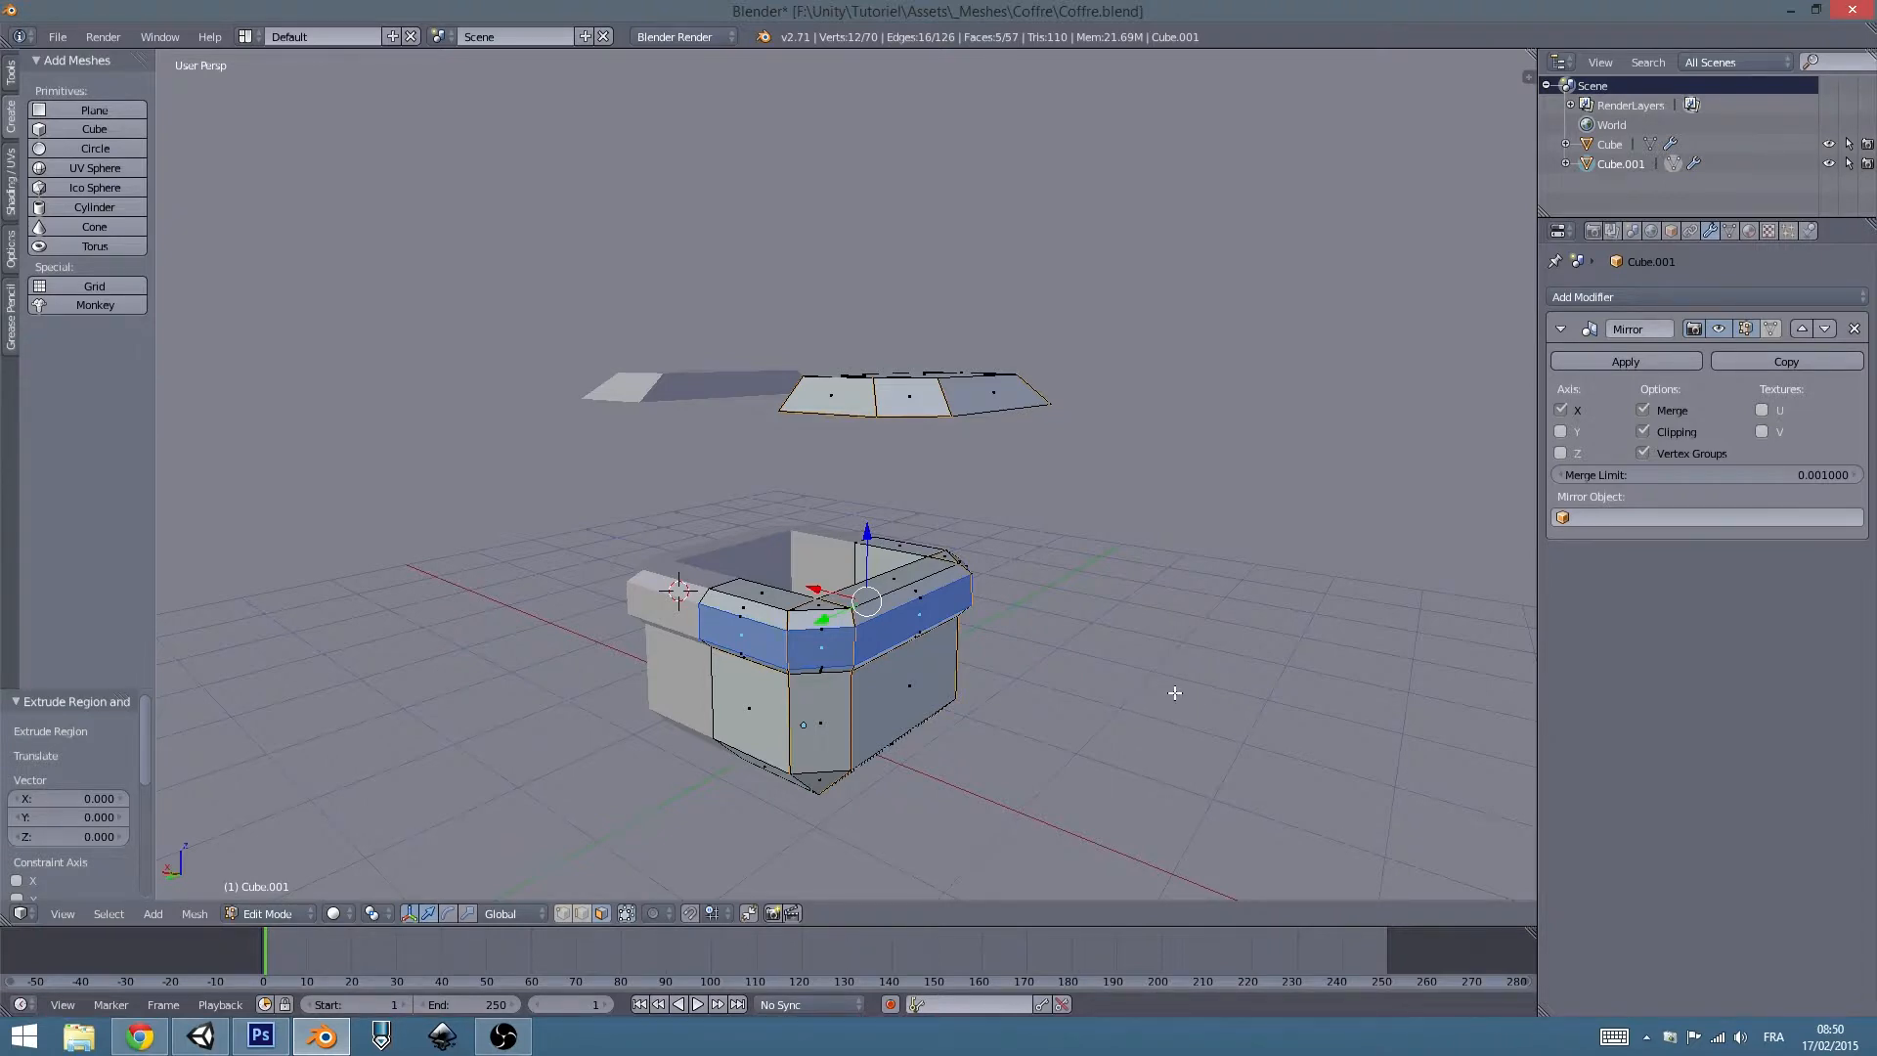
pyautogui.press('s')
pyautogui.press('z')
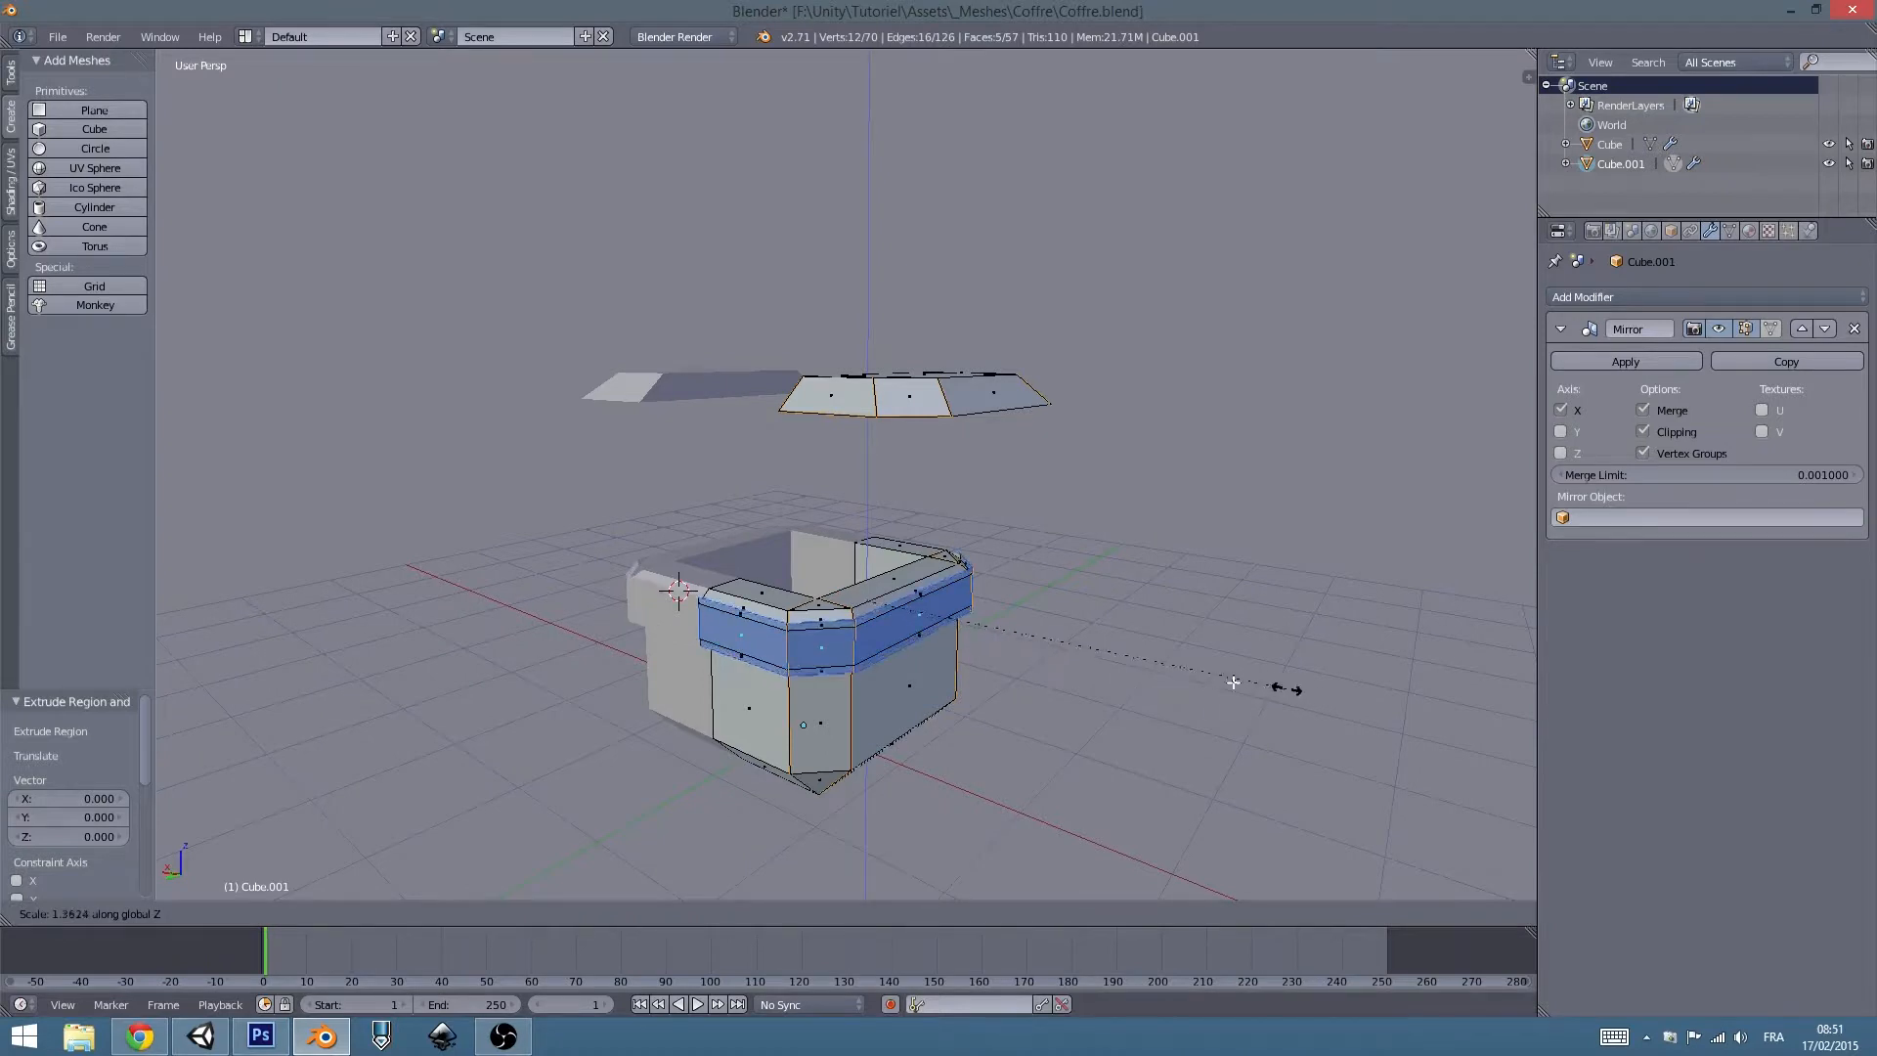
pyautogui.click(1018, 642)
# Extrude the narrowed rim band inward by about 0.144 and scale it to about 0.94 along Y.
pyautogui.press('e')
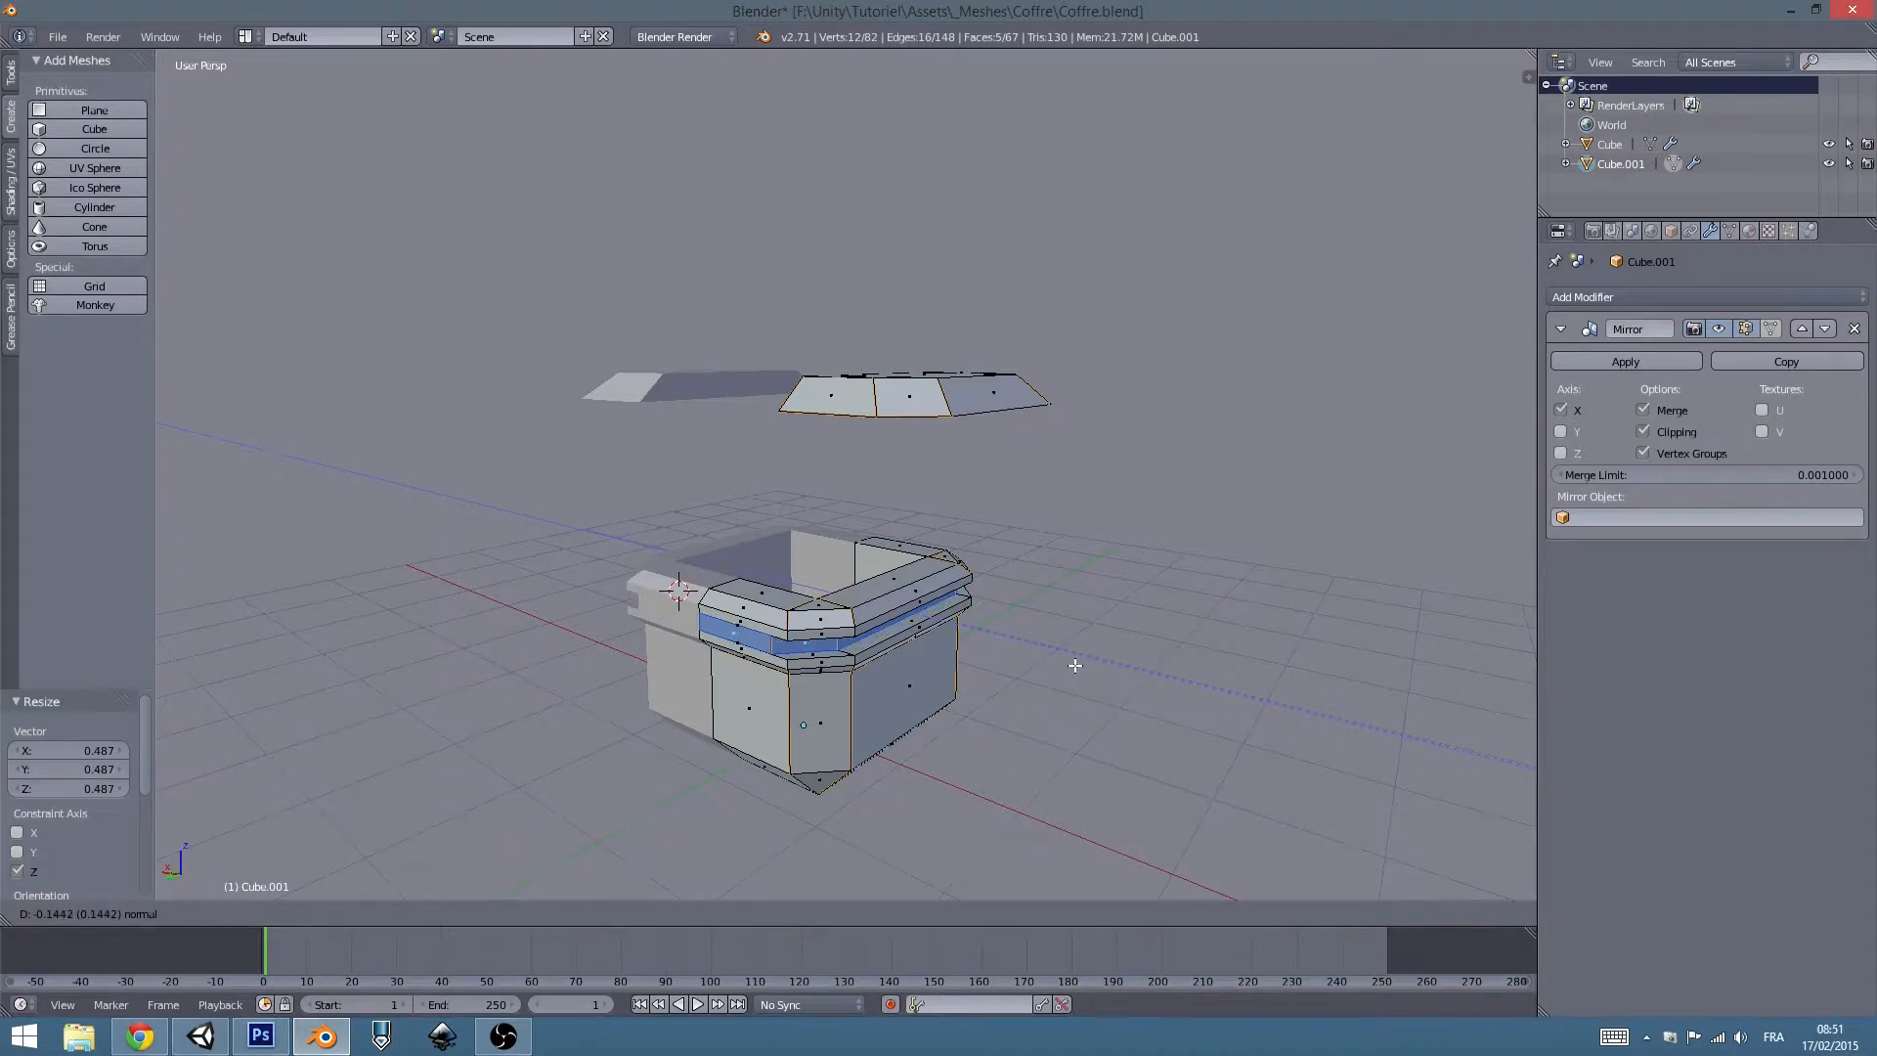
pyautogui.click(1075, 665)
pyautogui.moveTo(1075, 665); pyautogui.dragTo(989, 676, button='middle')
pyautogui.press('s')
pyautogui.press('y')
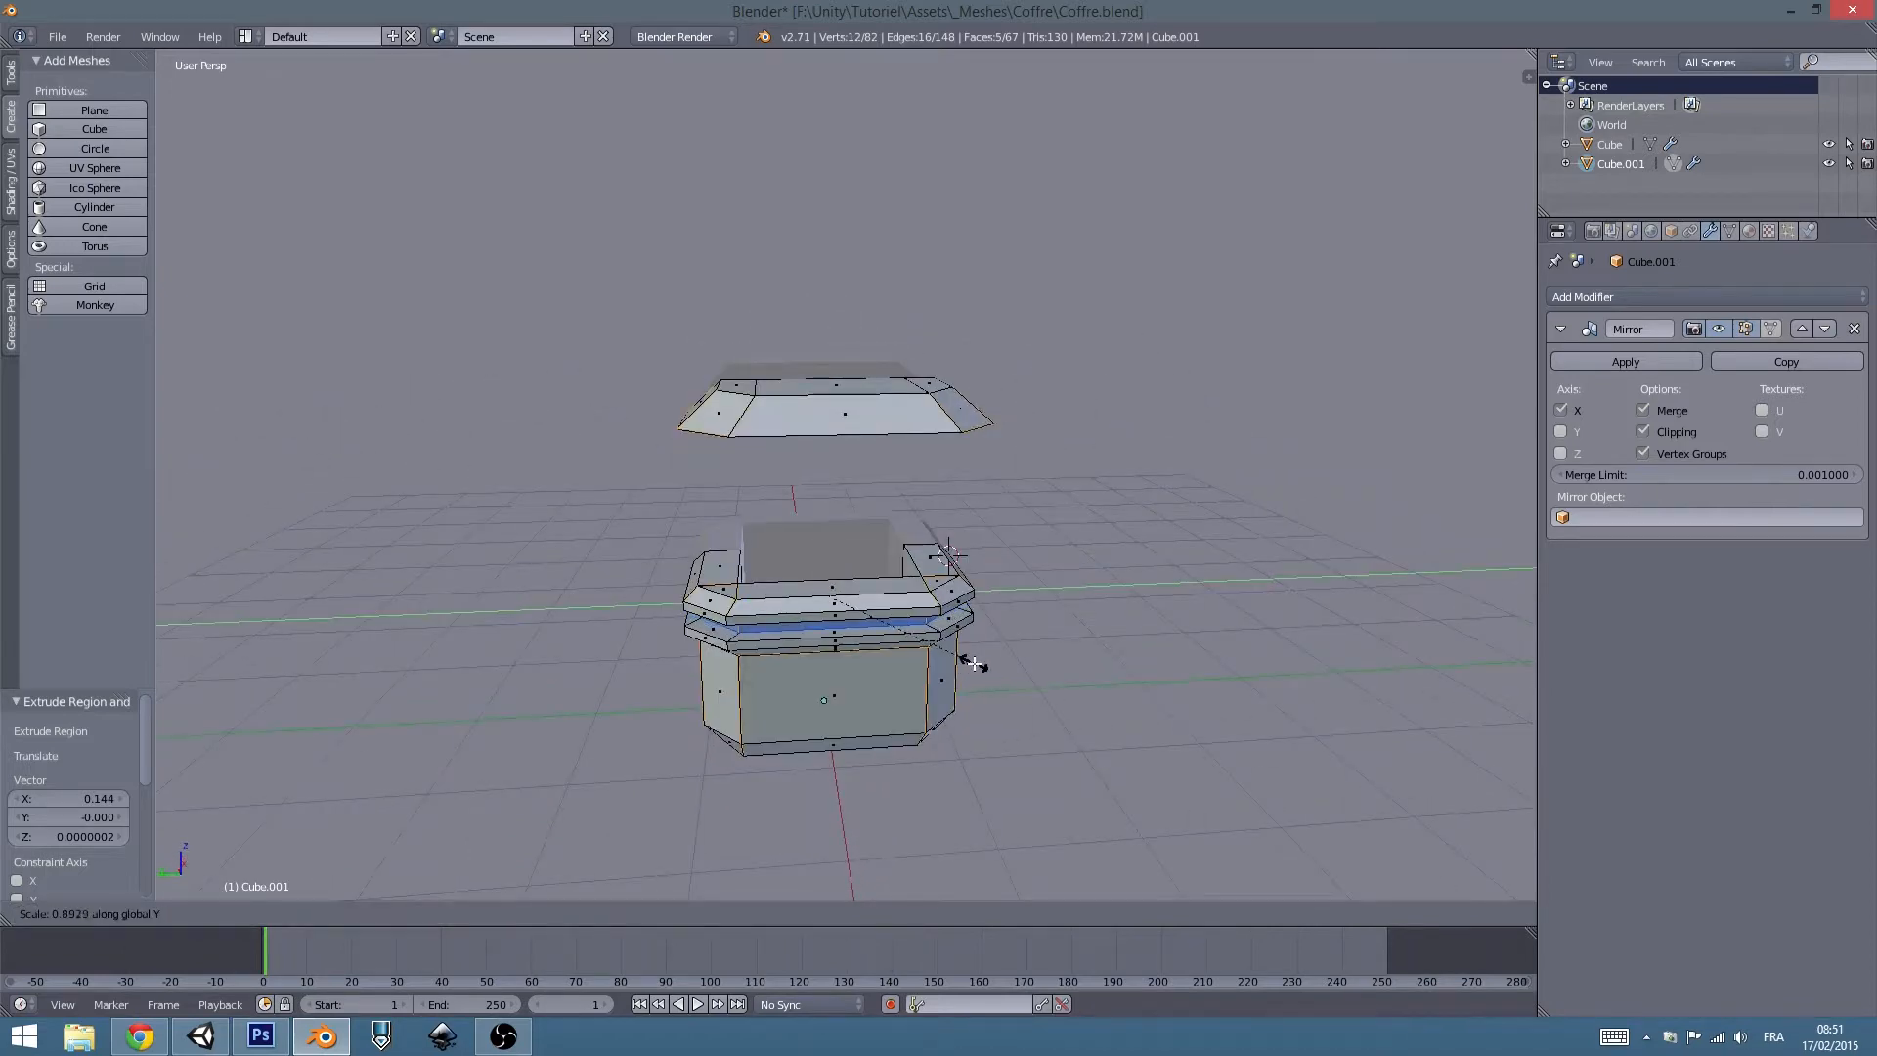
pyautogui.click(977, 666)
pyautogui.moveTo(977, 667); pyautogui.dragTo(1018, 648, button='middle')
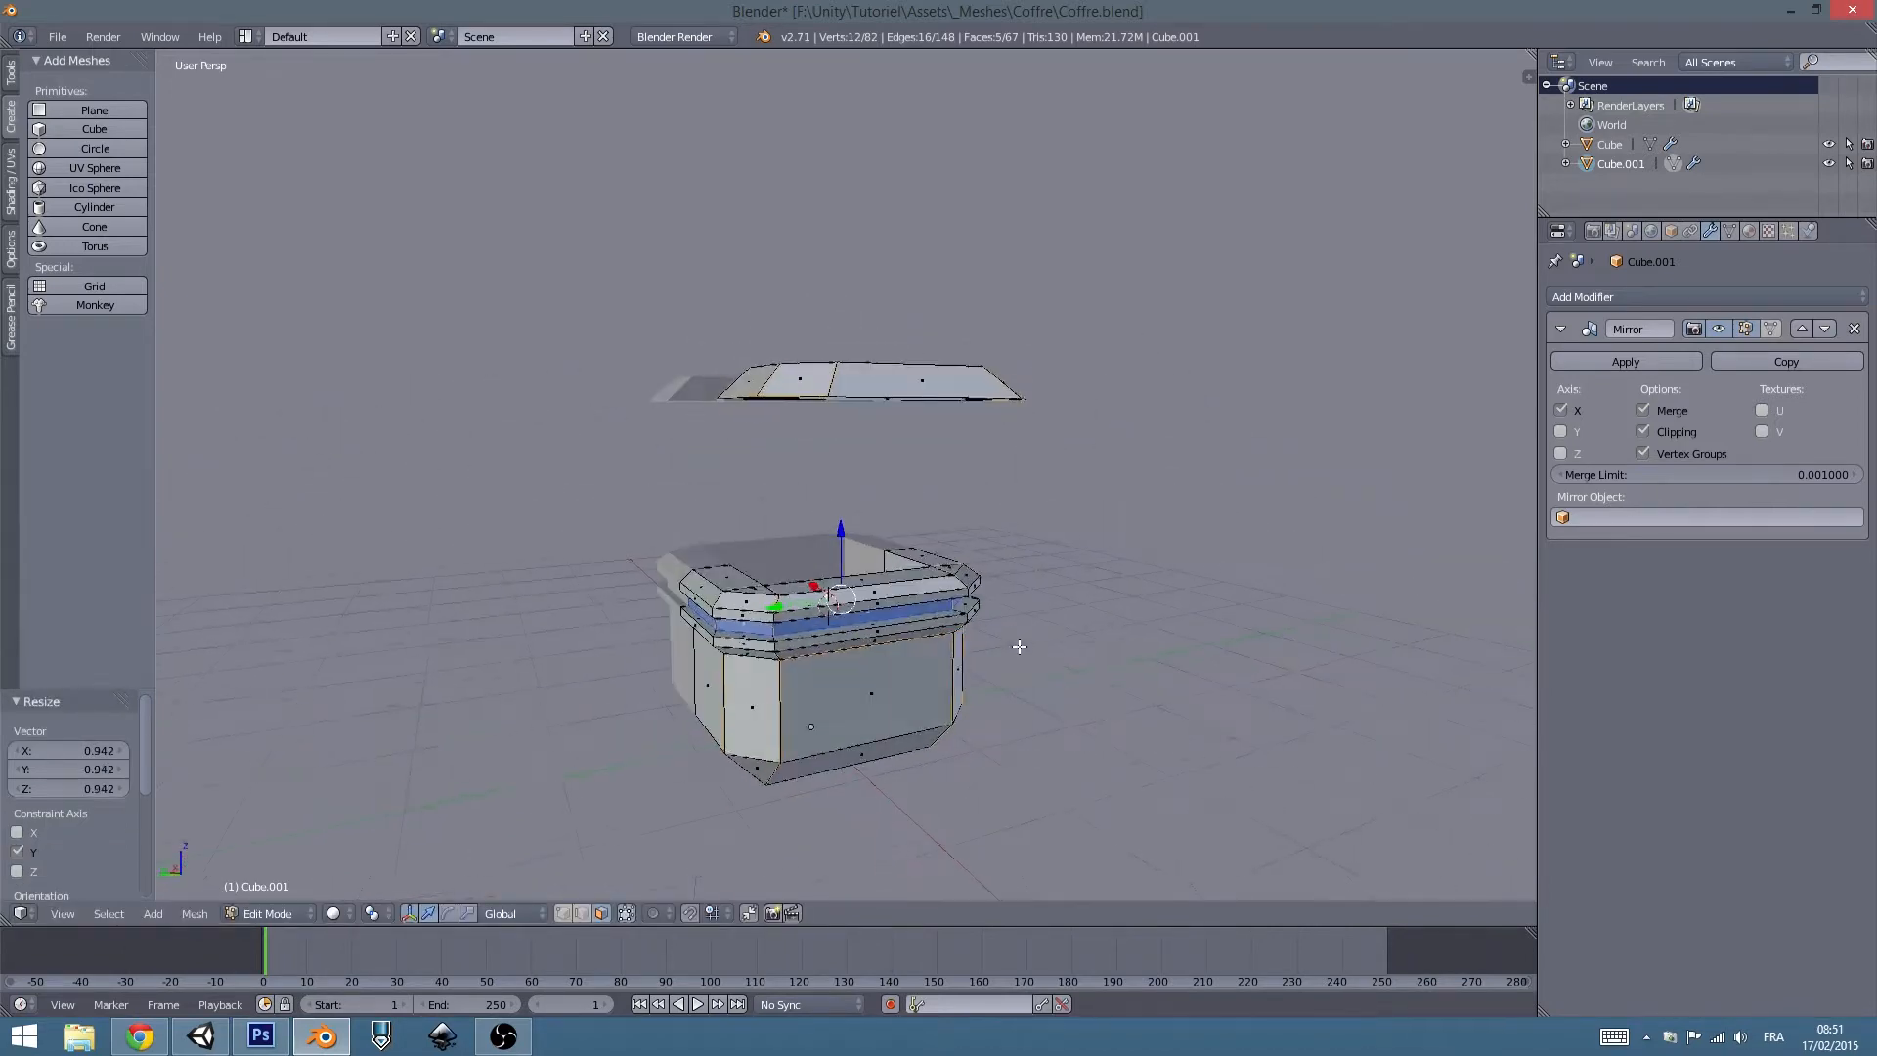
# Move the recessed rim band by about -0.074 along X and fine-tune its position.
pyautogui.press('Tab')
pyautogui.moveTo(888, 653)
pyautogui.mouseDown(button='middle')
pyautogui.moveTo(1003, 661)
pyautogui.moveTo(1000, 688)
pyautogui.moveTo(1052, 653)
pyautogui.moveTo(942, 613)
pyautogui.moveTo(986, 678)
pyautogui.moveTo(897, 645)
pyautogui.mouseUp(button='middle')
pyautogui.press('Tab')
pyautogui.moveTo(834, 648); pyautogui.dragTo(821, 648)
pyautogui.moveTo(821, 648); pyautogui.dragTo(782, 666, button='middle')
pyautogui.press('g')
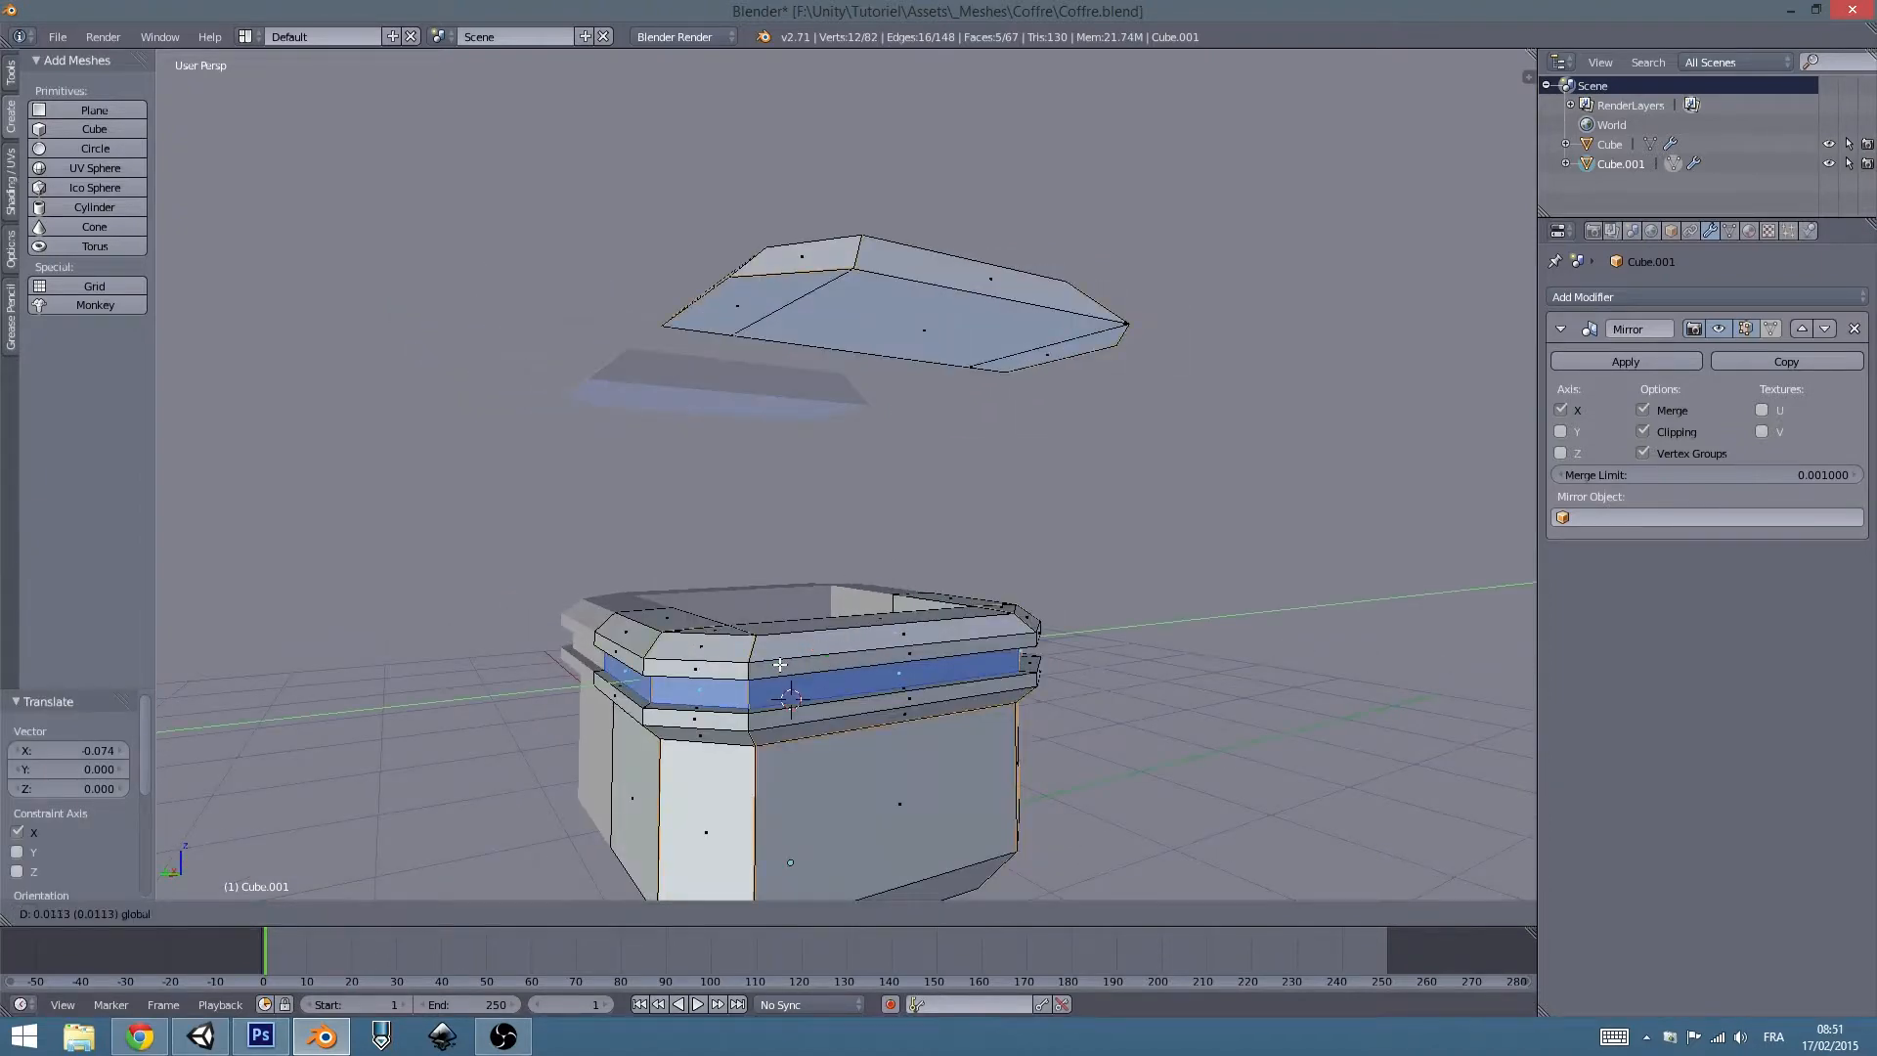
pyautogui.click(779, 663)
pyautogui.moveTo(779, 664); pyautogui.dragTo(863, 481, button='middle')
pyautogui.press('Tab')
pyautogui.press('Tab')
# Add two lengthwise loop cuts to the lid half, both slid close to its outer sloped edge.
pyautogui.scroll(2, 995, 566)
pyautogui.moveTo(900, 347); pyautogui.dragTo(1070, 463, button='middle')
pyautogui.hotkey('ctrl', 'r')
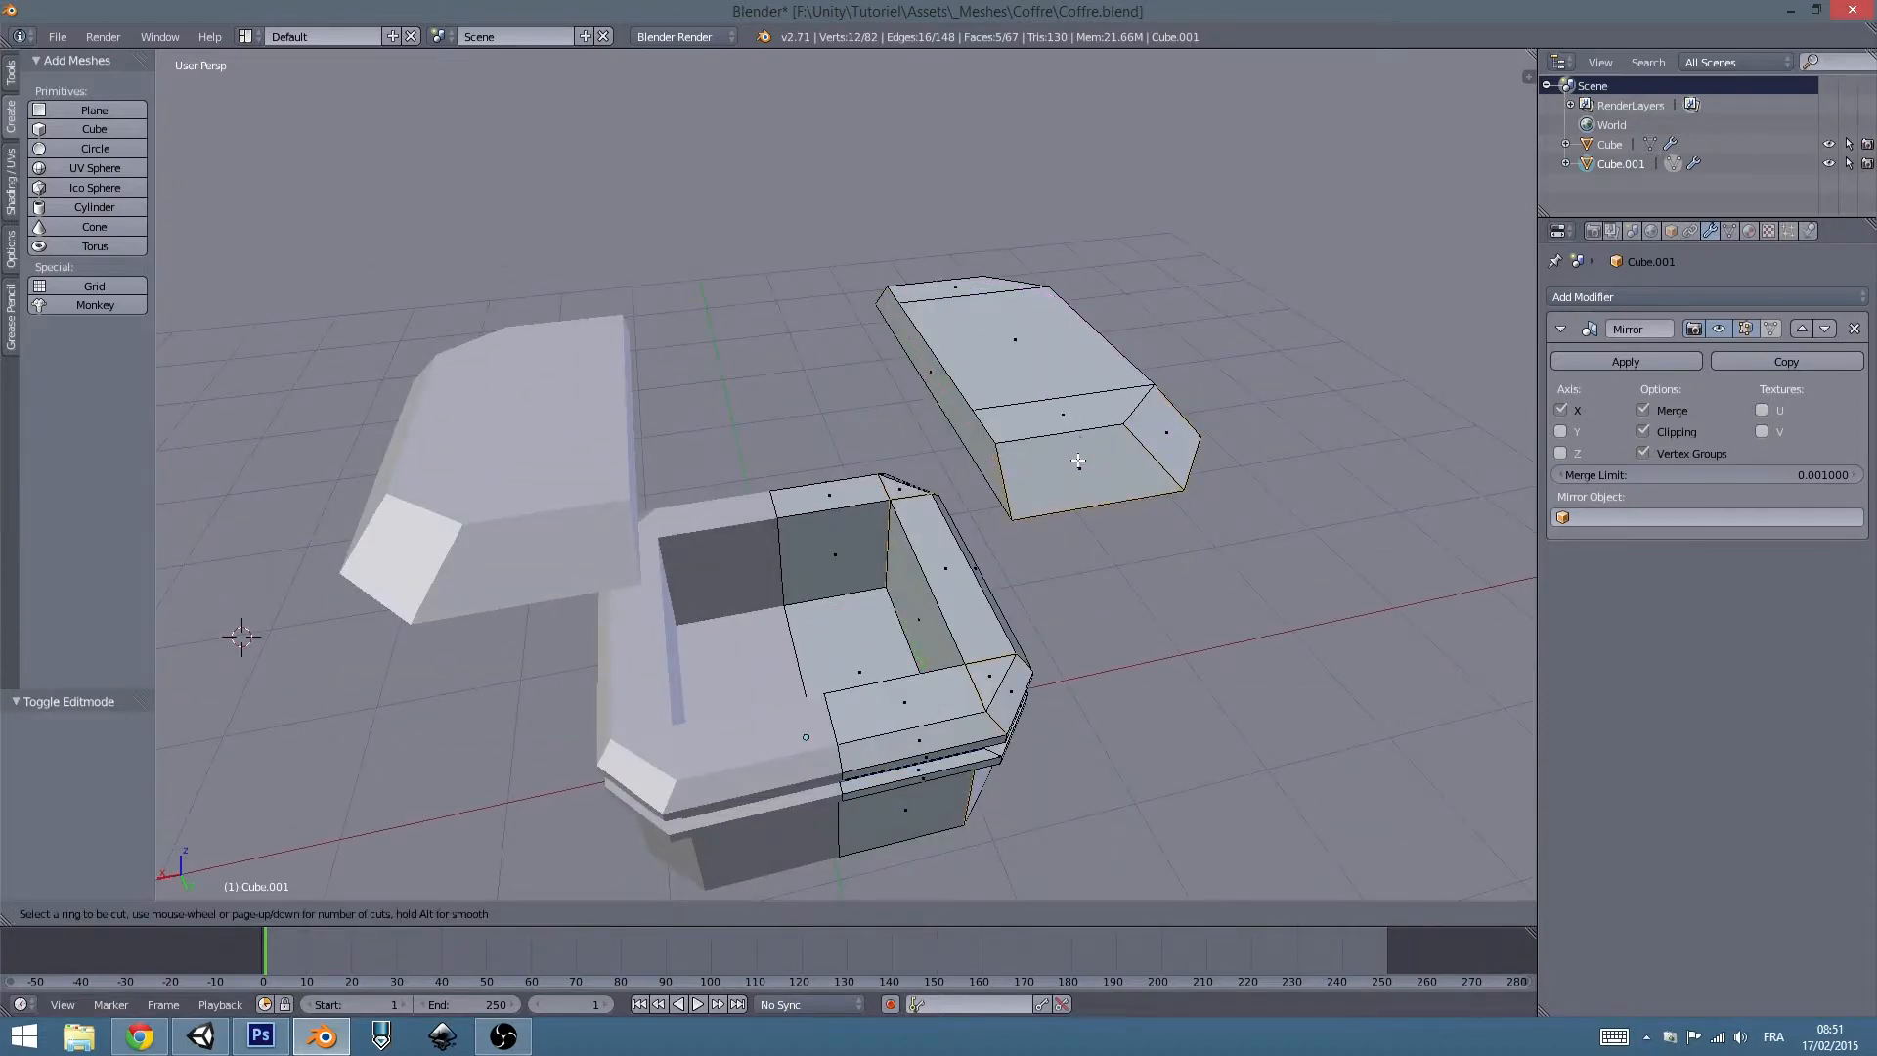
pyautogui.click(1069, 436)
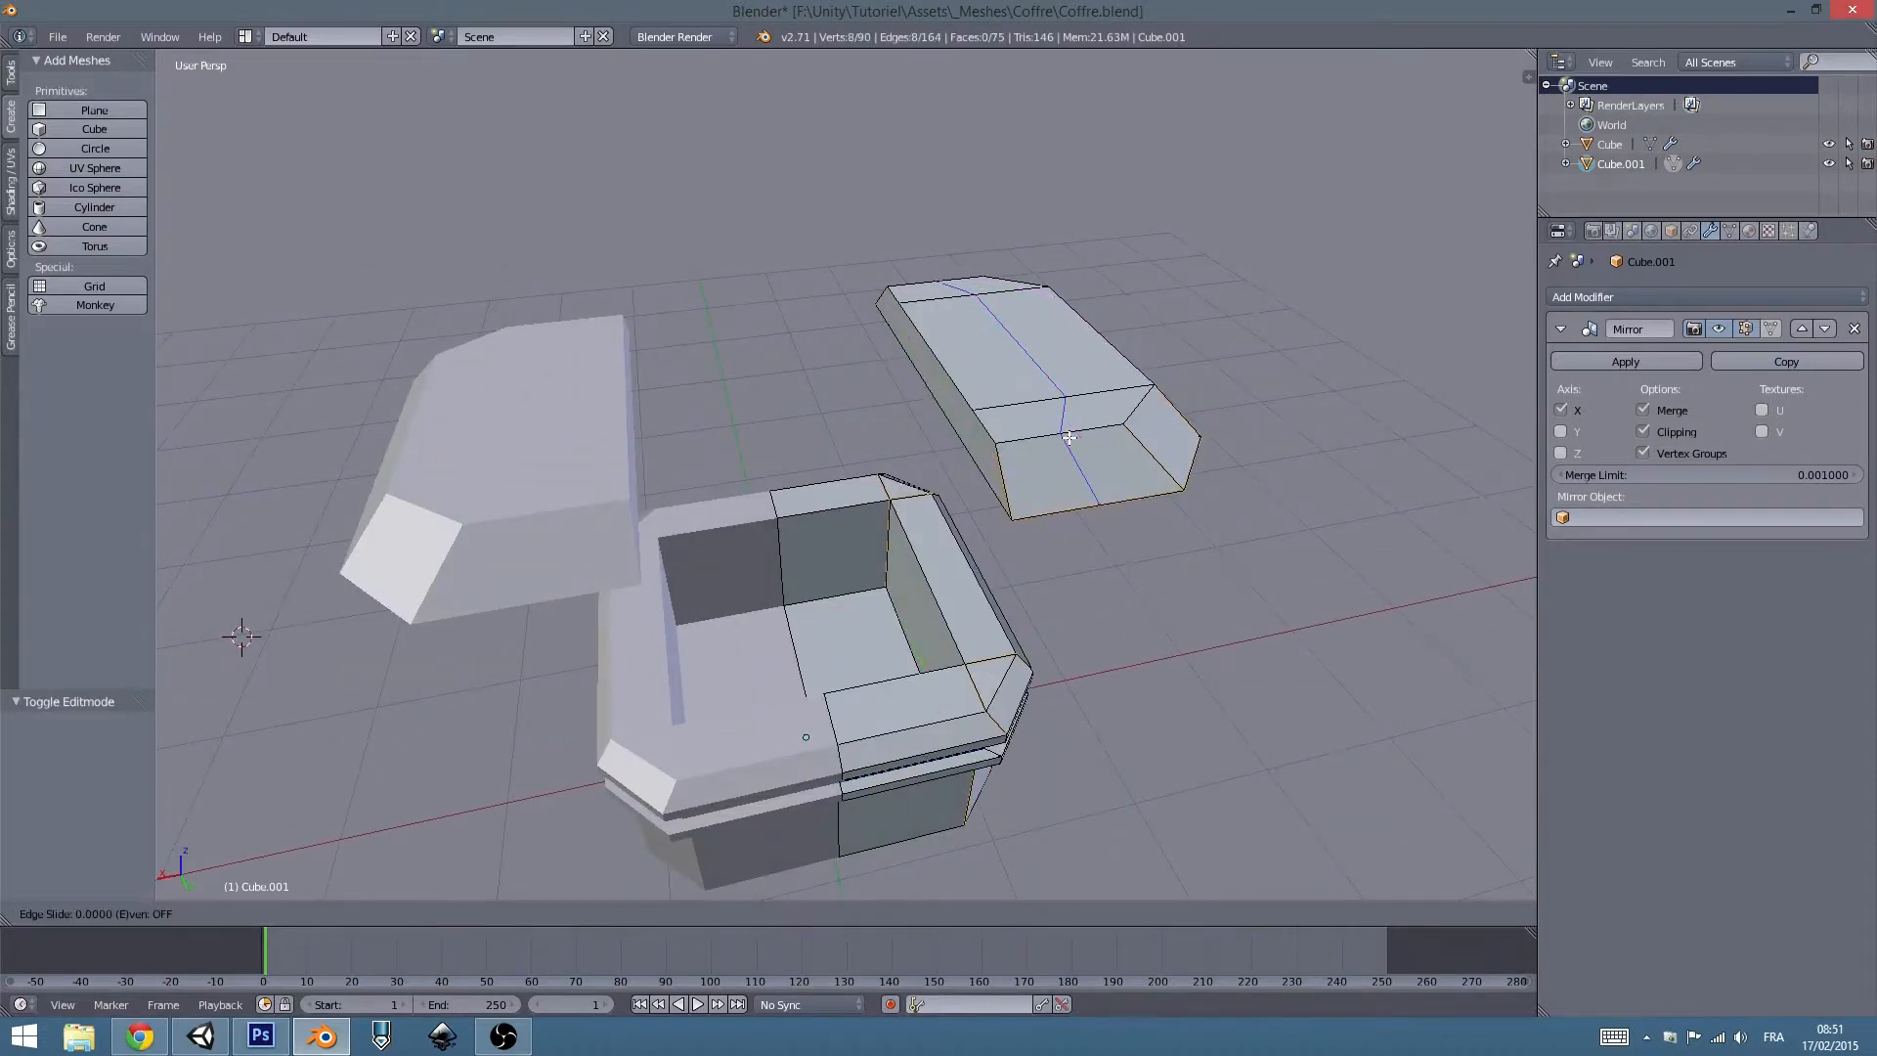
pyautogui.click(1115, 427)
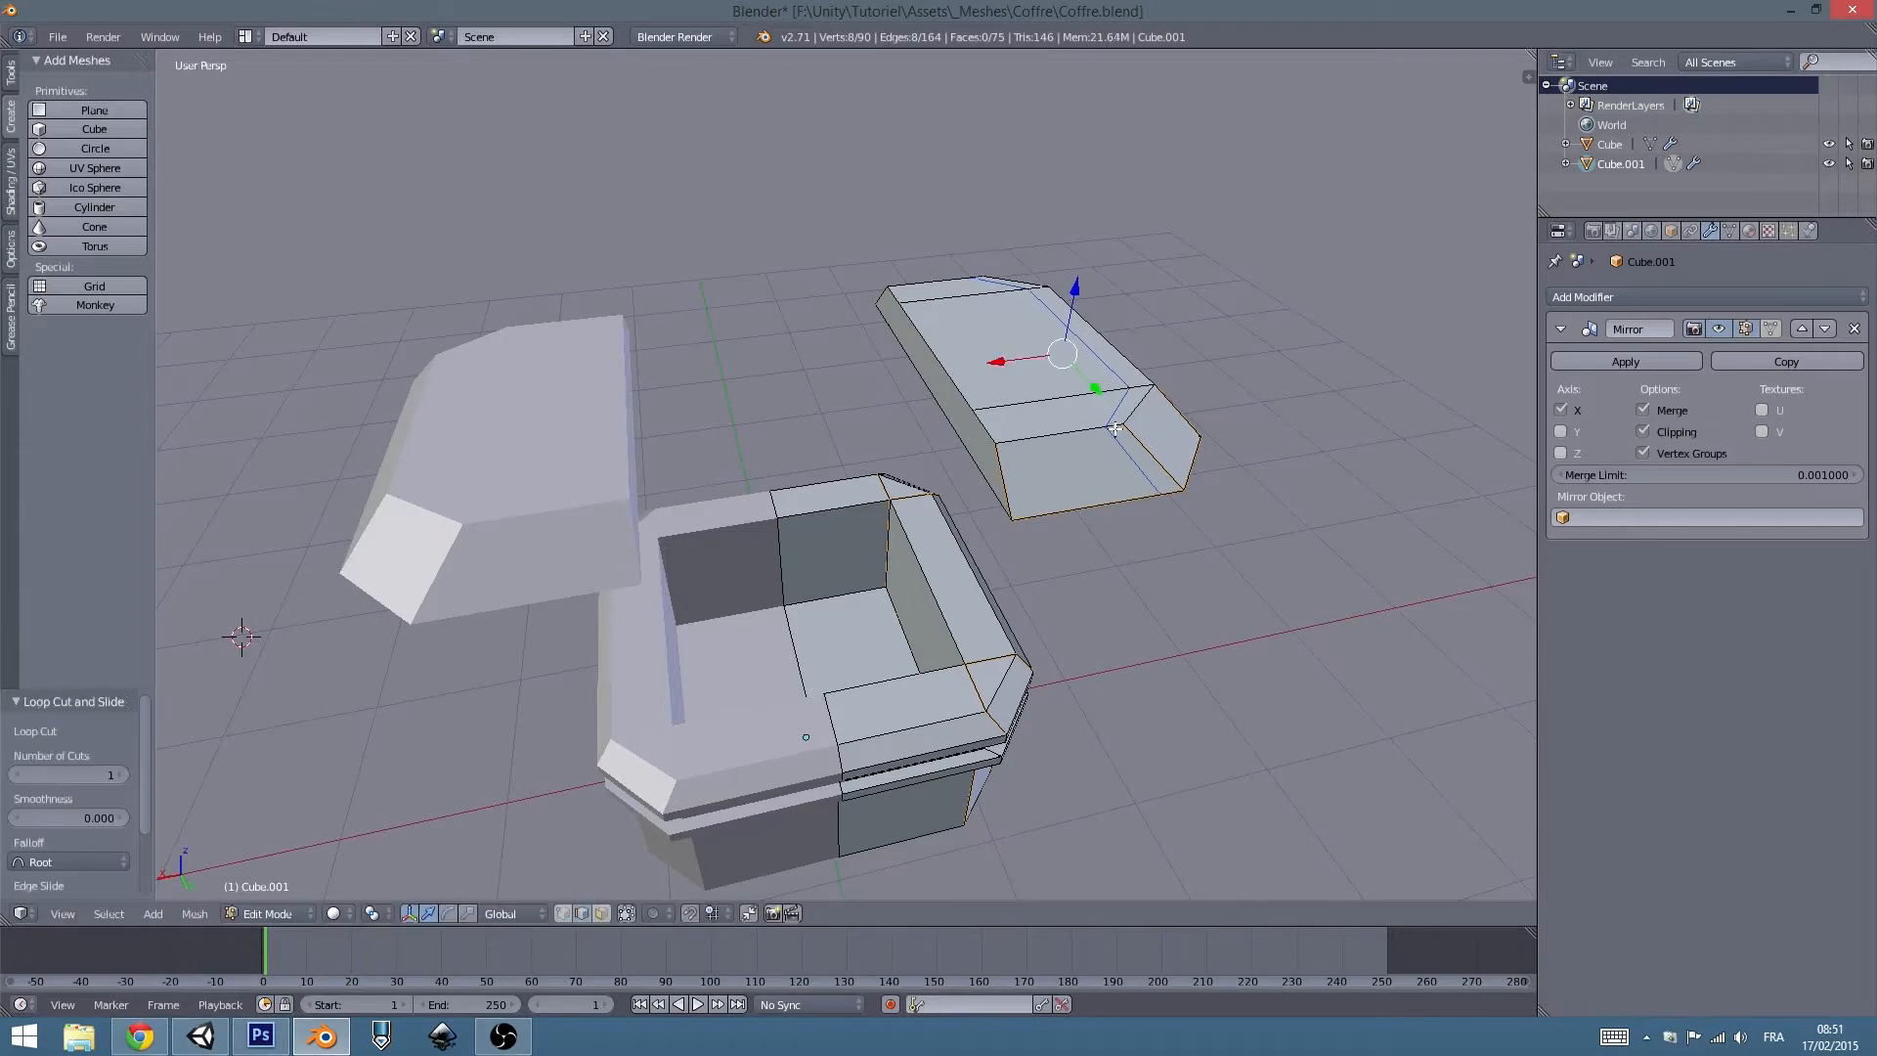
pyautogui.hotkey('ctrl', 'r')
pyautogui.click(1091, 440)
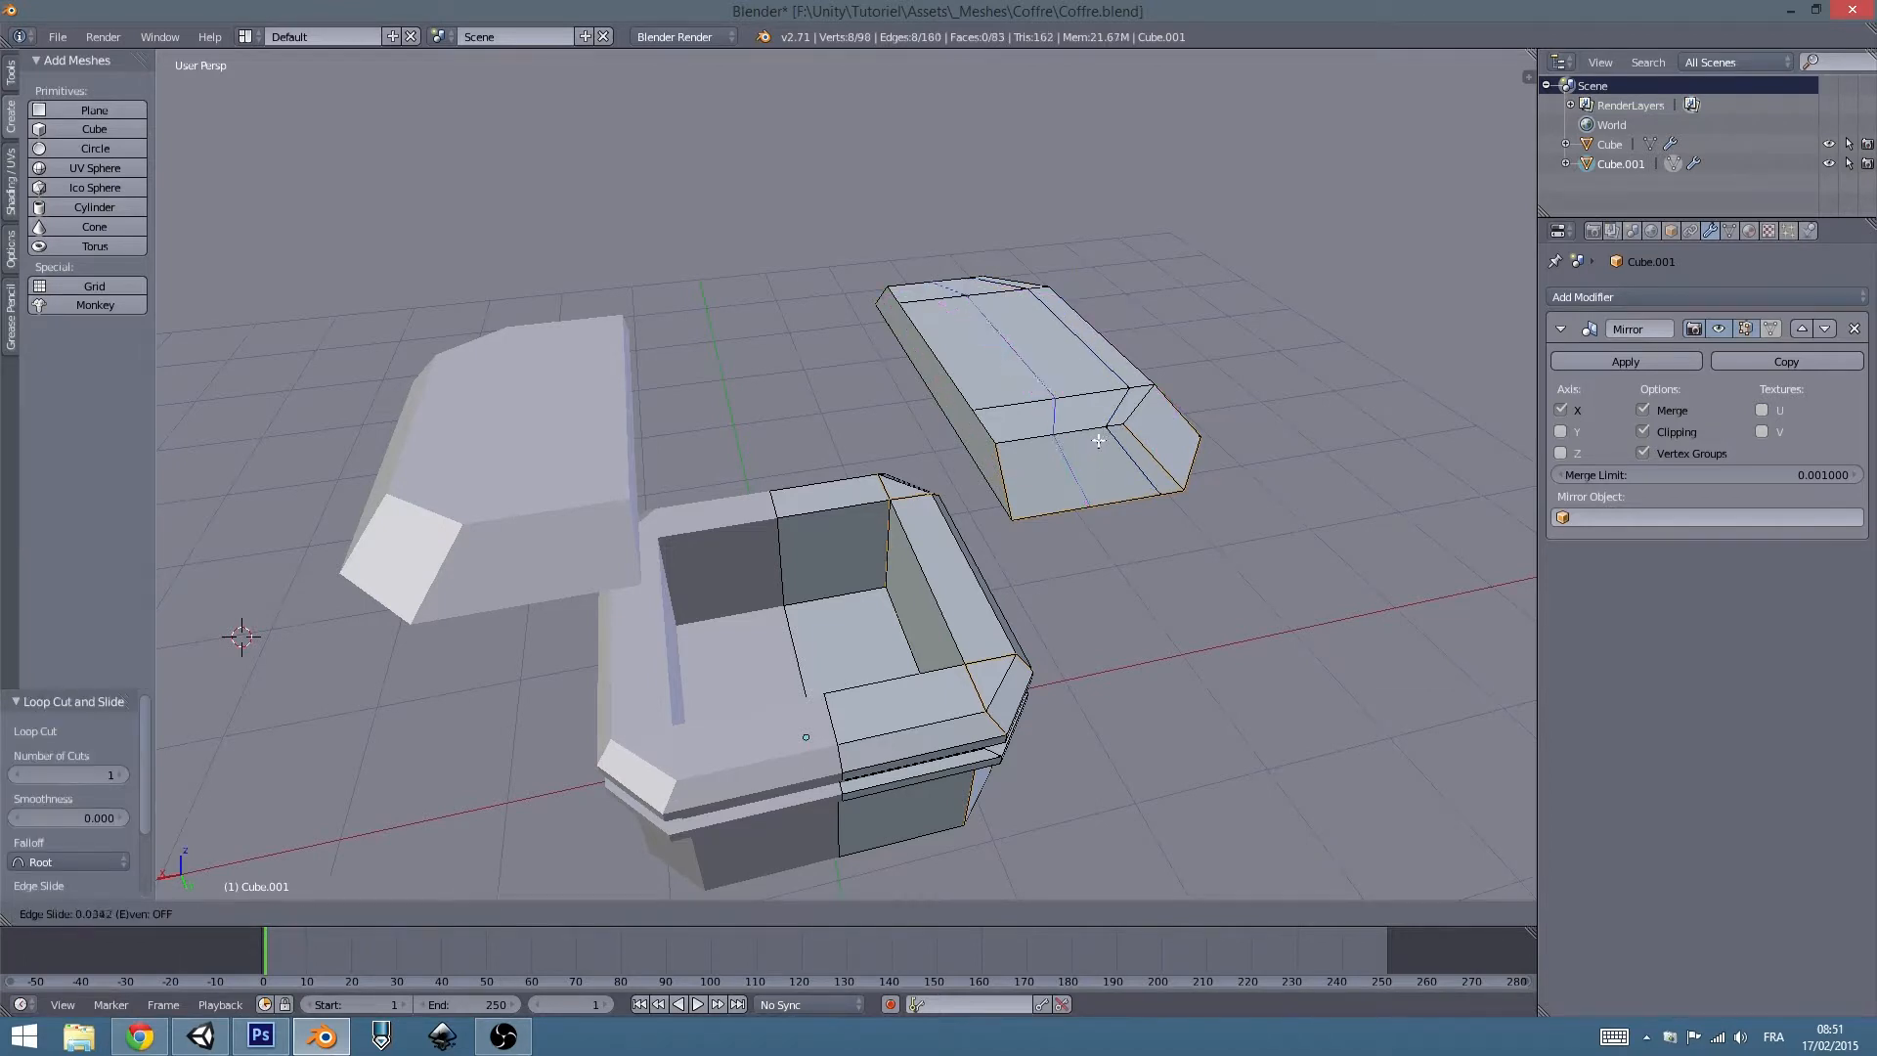
pyautogui.click(1128, 431)
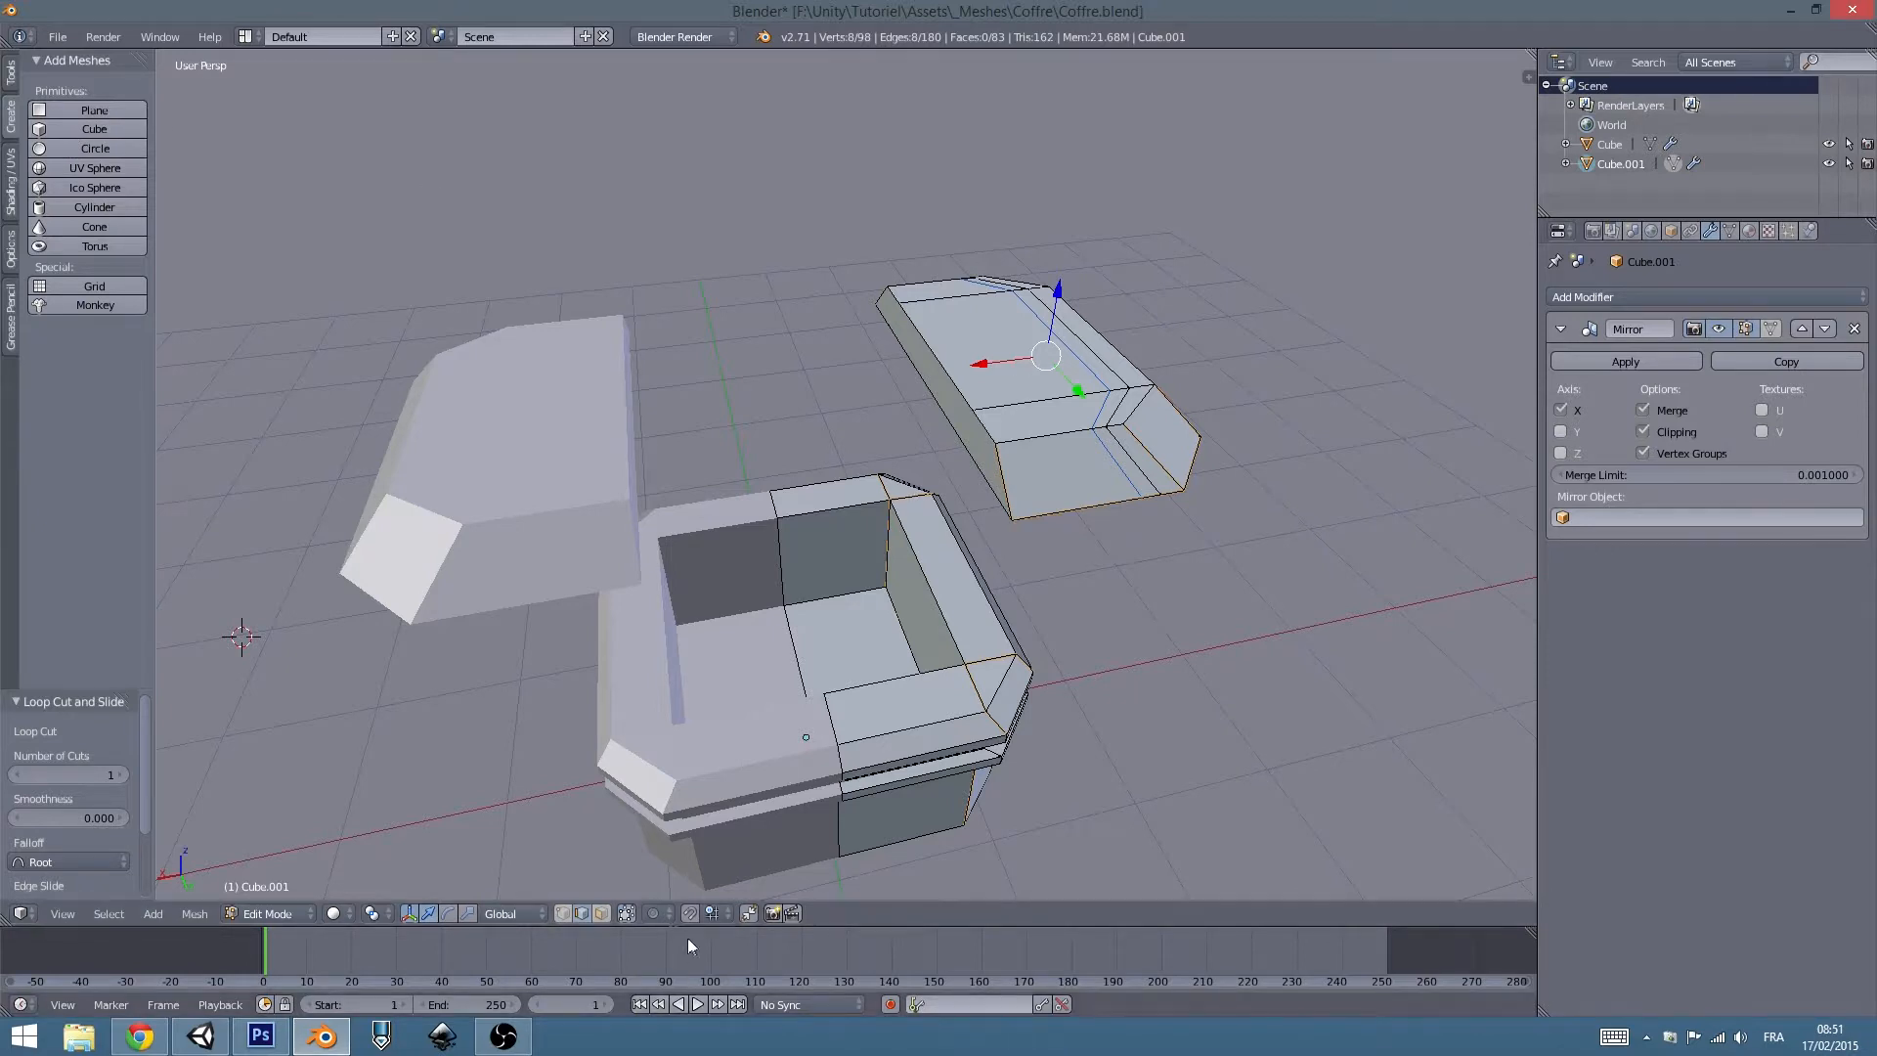
# Select the three wide top faces of the lid half and lower them by about 0.042 along Z.
pyautogui.click(601, 913)
pyautogui.rightClick(1054, 397)
pyautogui.keyDown('shift'); pyautogui.rightClick(1003, 352); pyautogui.keyUp('shift')
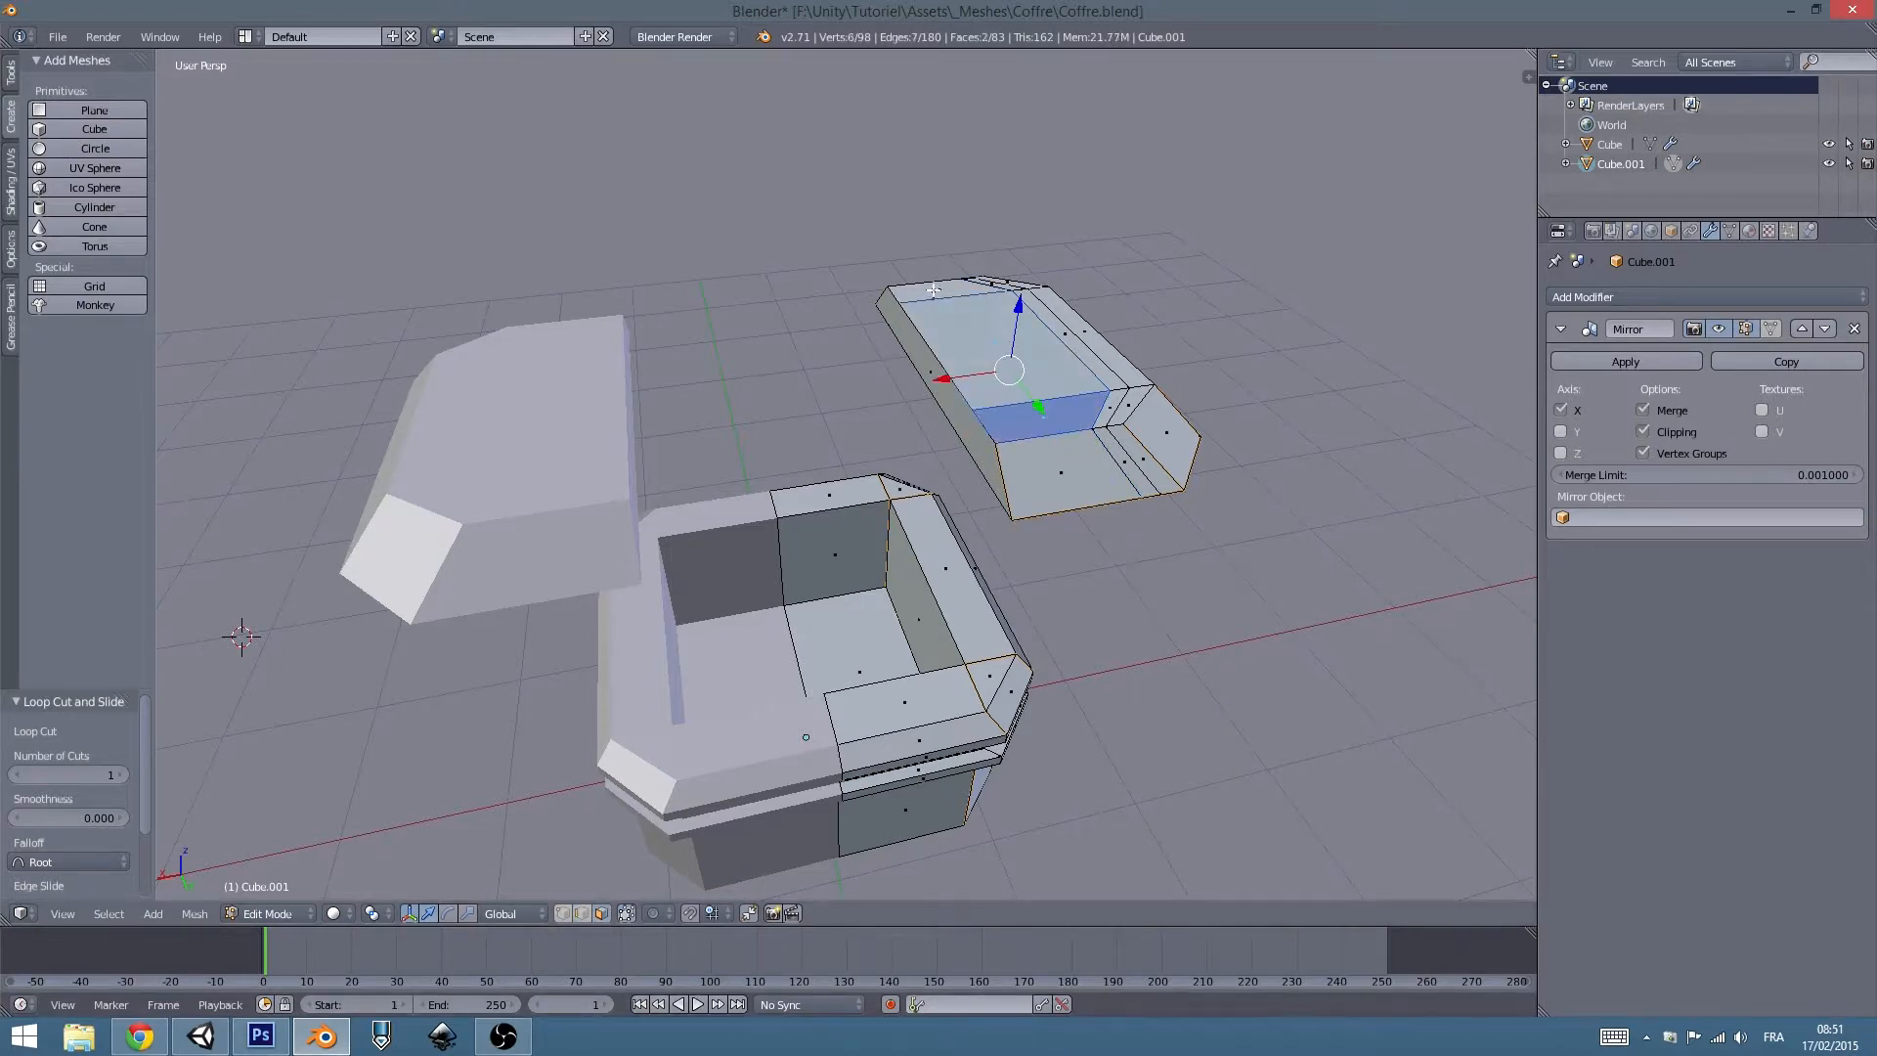
pyautogui.keyDown('shift'); pyautogui.rightClick(935, 289); pyautogui.keyUp('shift')
pyautogui.moveTo(995, 282); pyautogui.dragTo(994, 291)
pyautogui.moveTo(1013, 292); pyautogui.dragTo(996, 358, button='middle')
# Select only the large central top face of the lid and extrude it upward by about 0.056.
pyautogui.rightClick(996, 359)
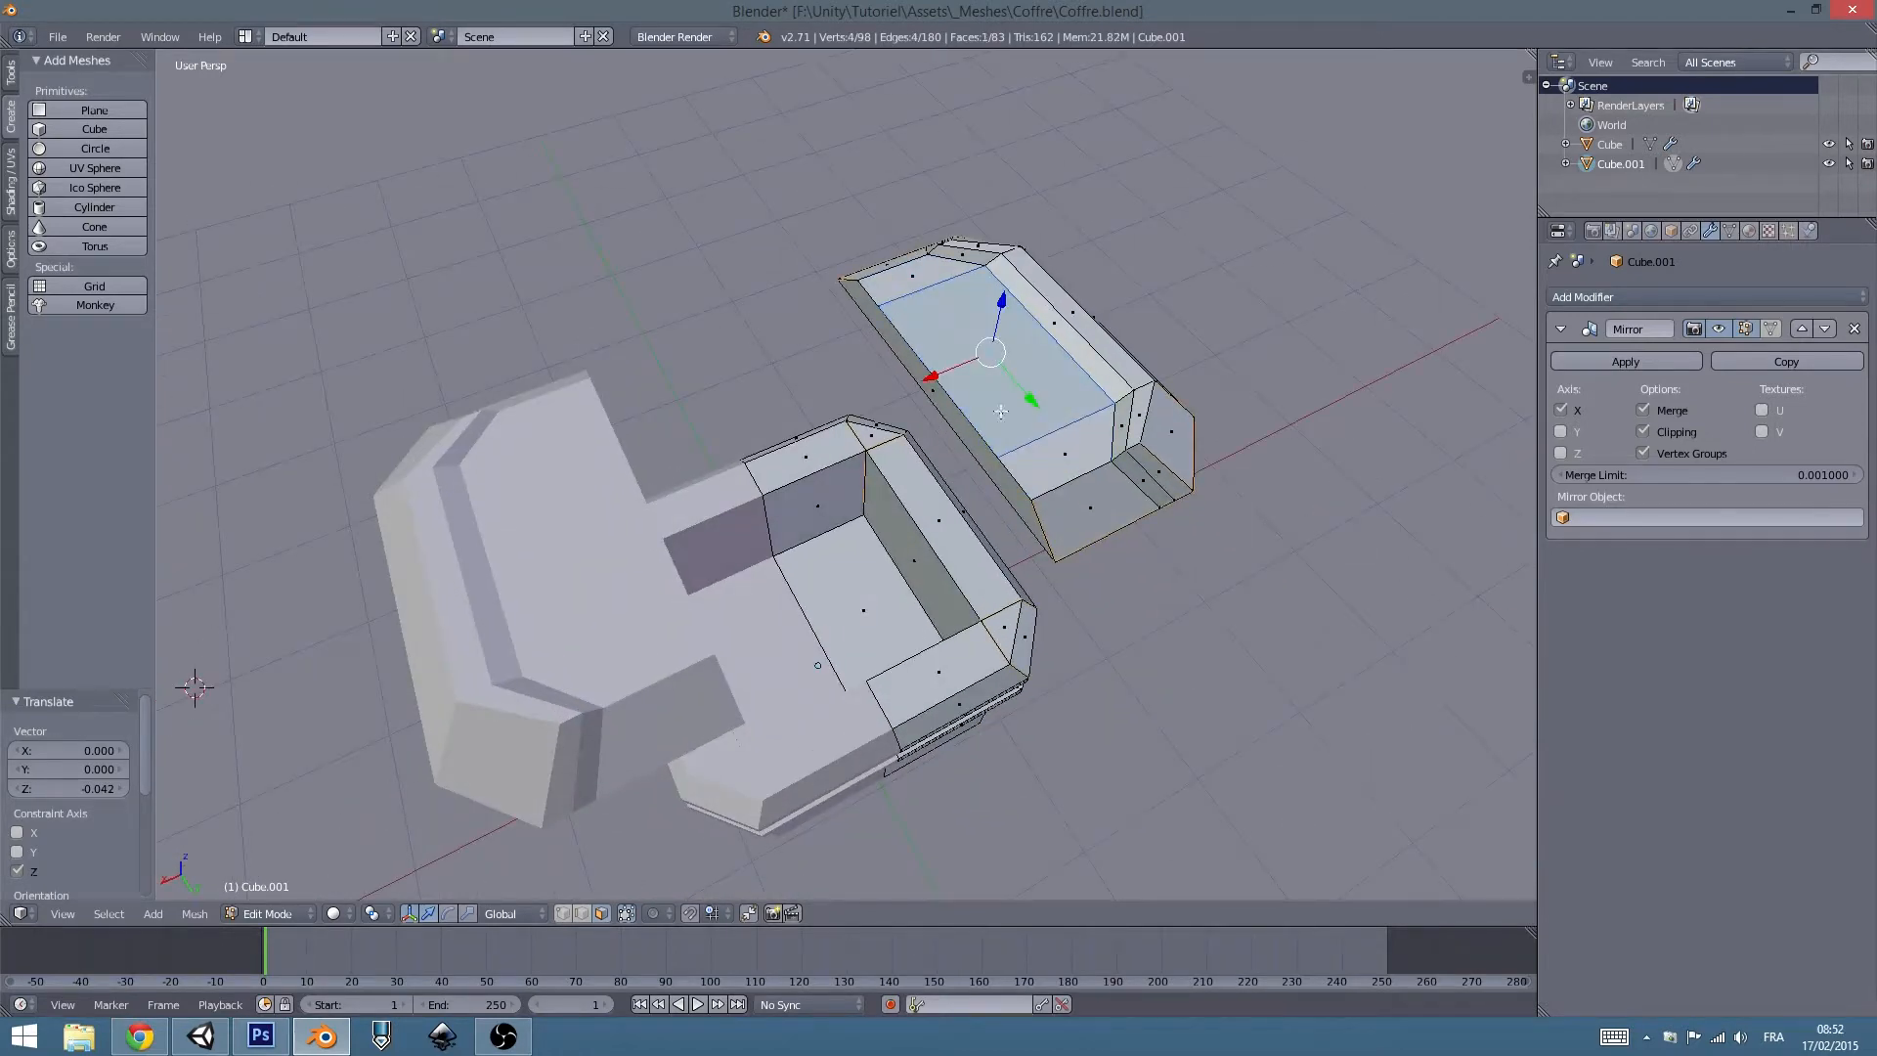
pyautogui.press('e')
pyautogui.click(1013, 387)
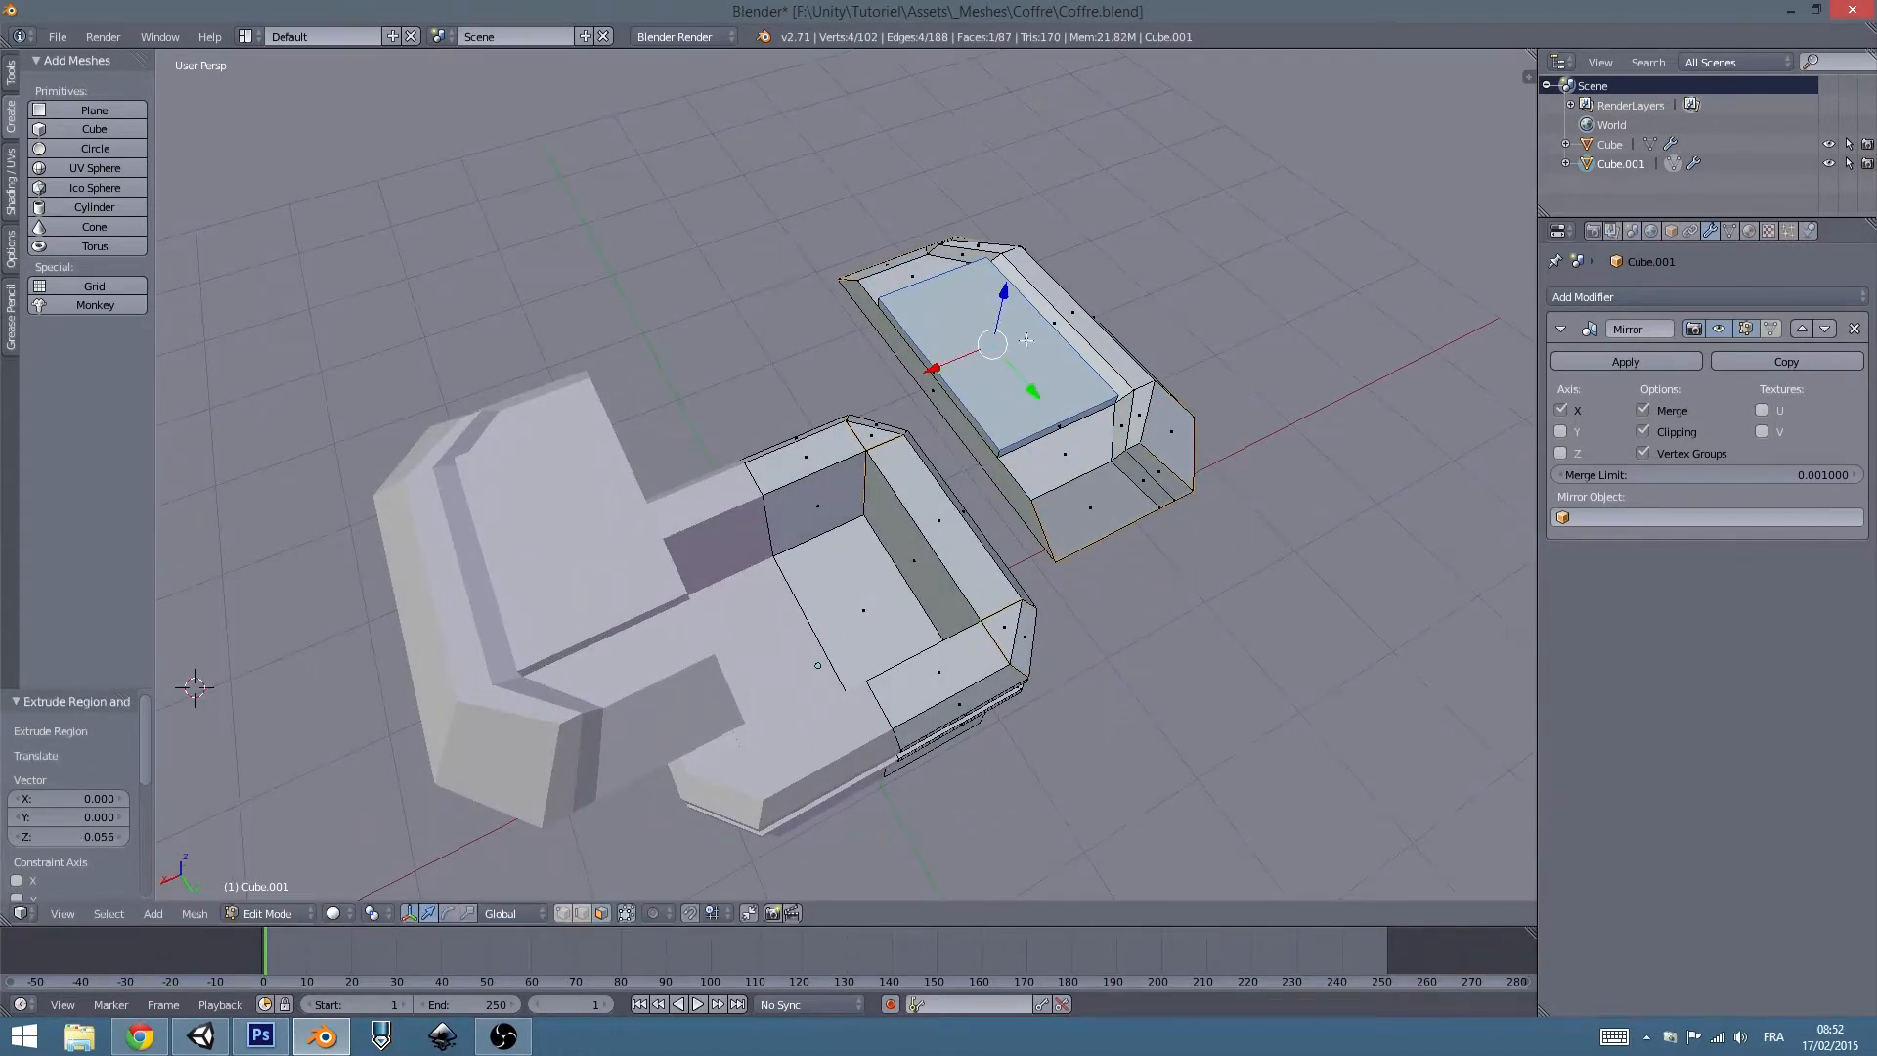
# Move the extruded central lid face about 0.063 along X and scale it down to give the raised panel sloped sides.
pyautogui.moveTo(933, 372); pyautogui.dragTo(925, 378)
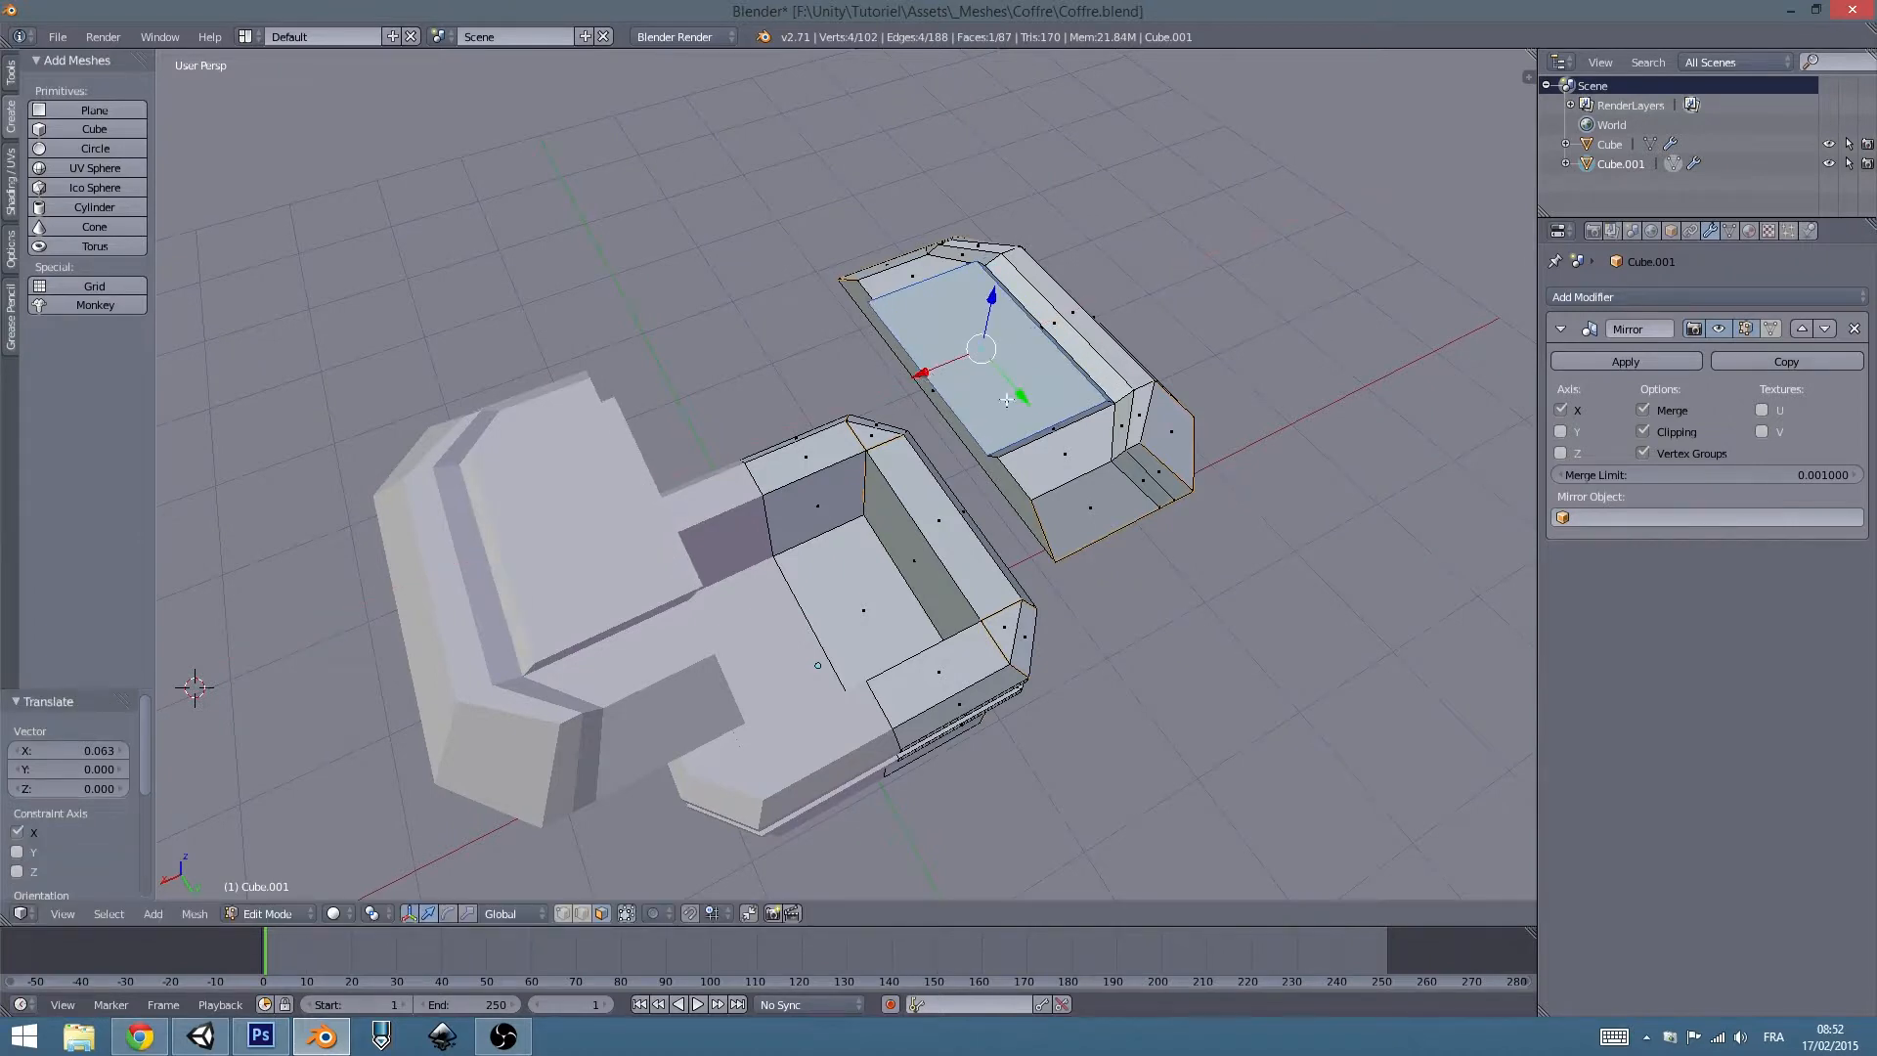
pyautogui.press('s')
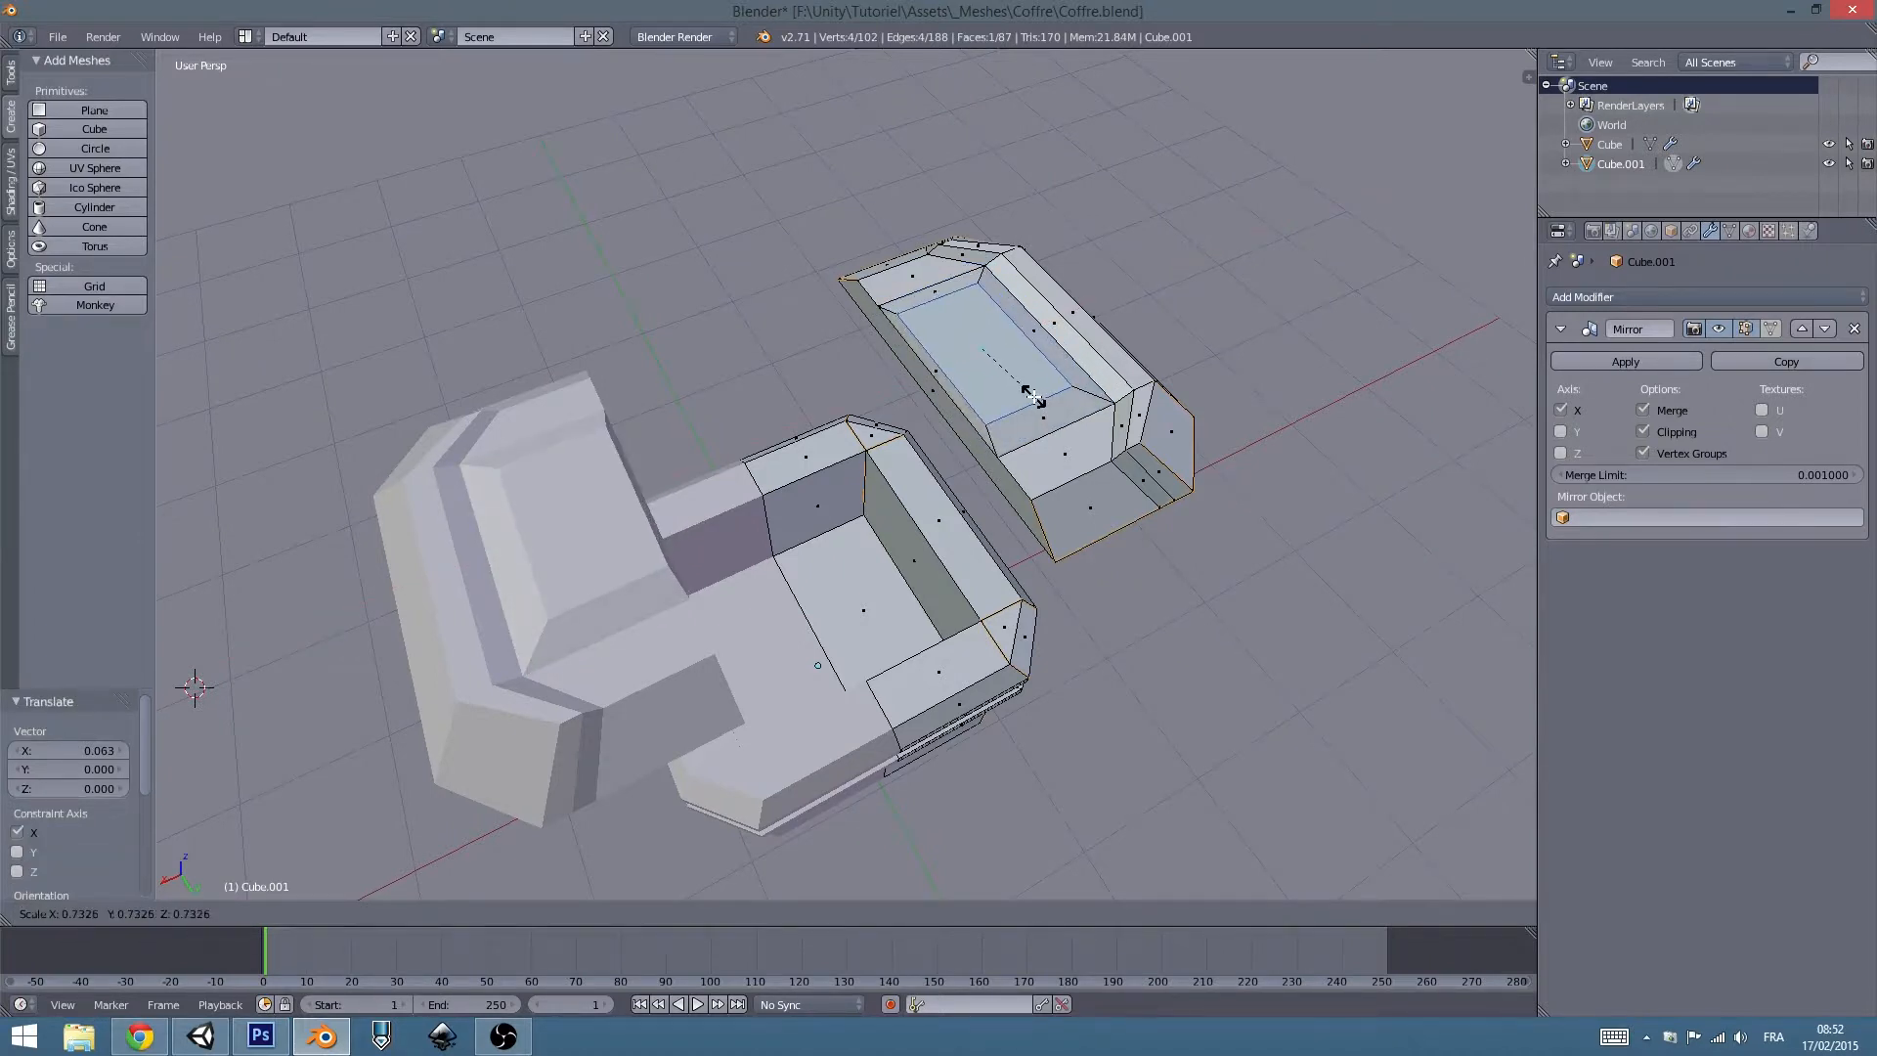
pyautogui.click(1039, 411)
pyautogui.moveTo(1039, 412); pyautogui.dragTo(865, 516, button='middle')
pyautogui.press('Tab')
pyautogui.press('Tab')
# Add two crosswise loop cuts close together on either side of the middle of the lid.
pyautogui.hotkey('ctrl', 'r')
pyautogui.click(863, 516)
pyautogui.click(845, 515)
pyautogui.hotkey('ctrl', 'r')
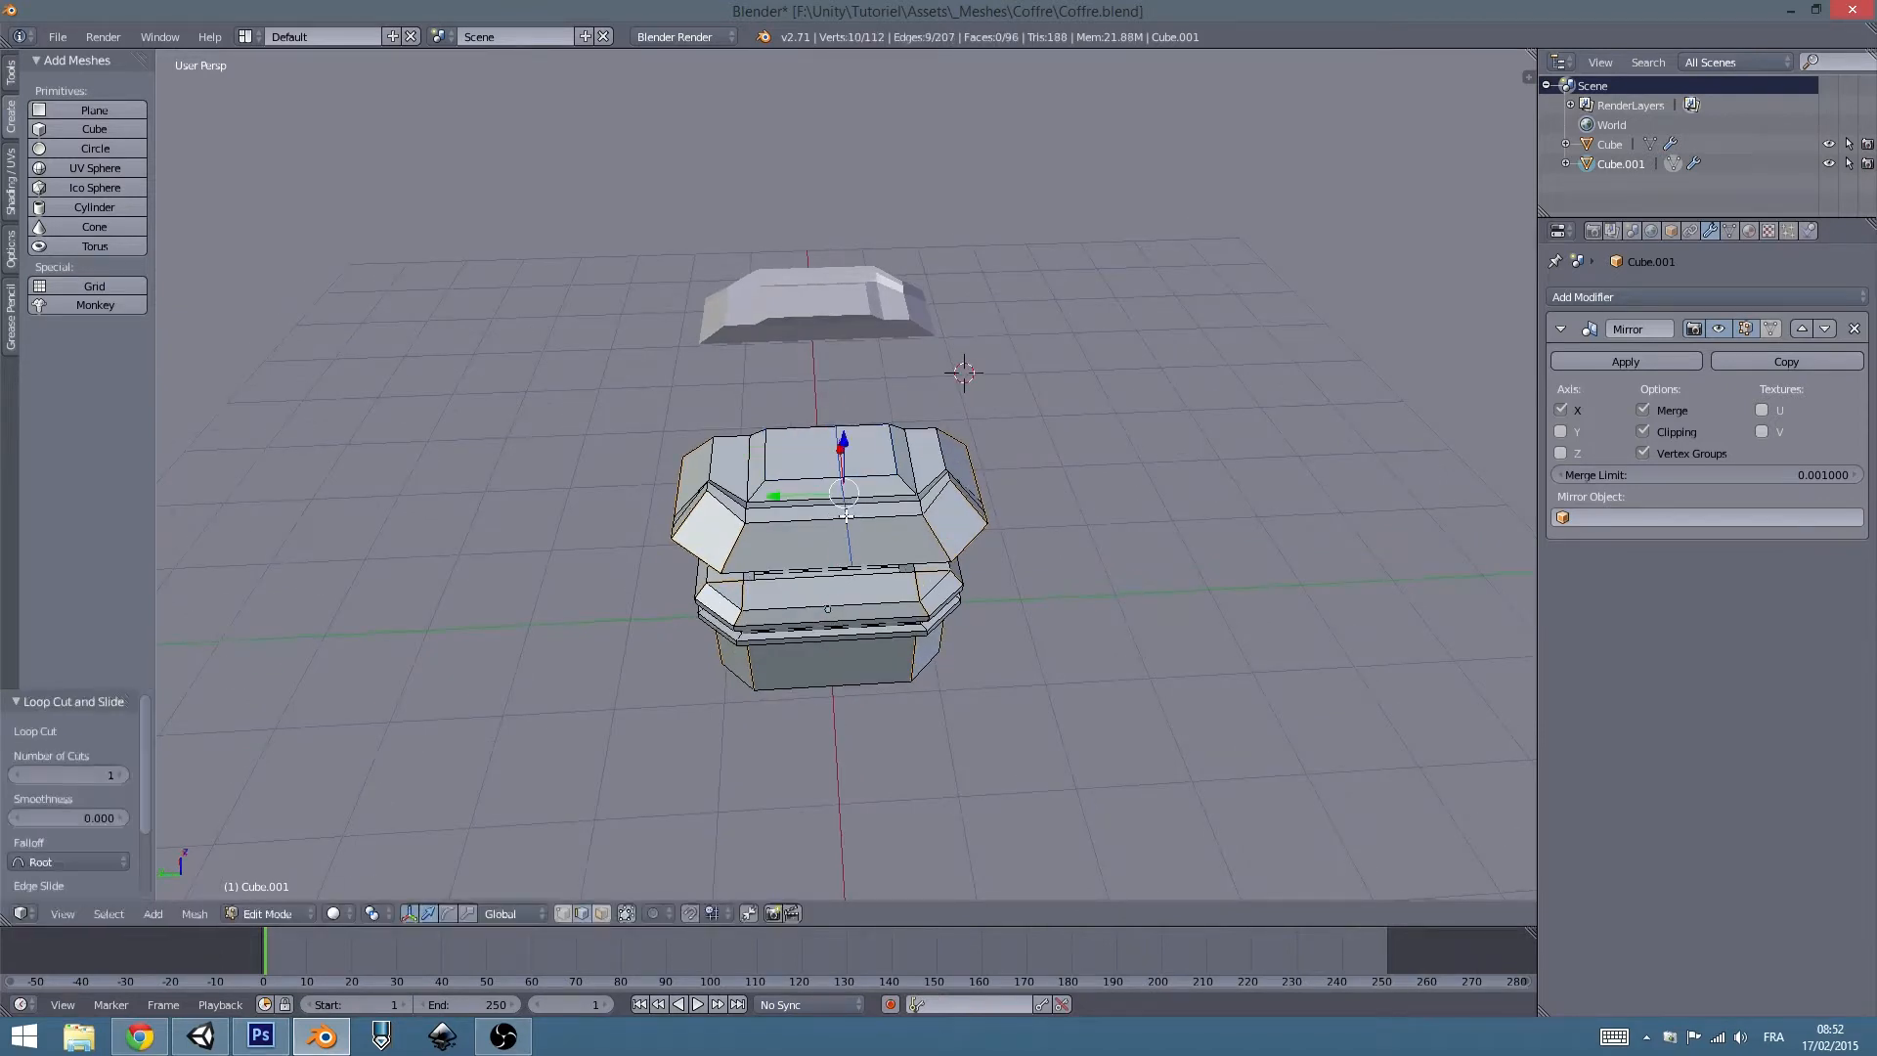
pyautogui.click(855, 515)
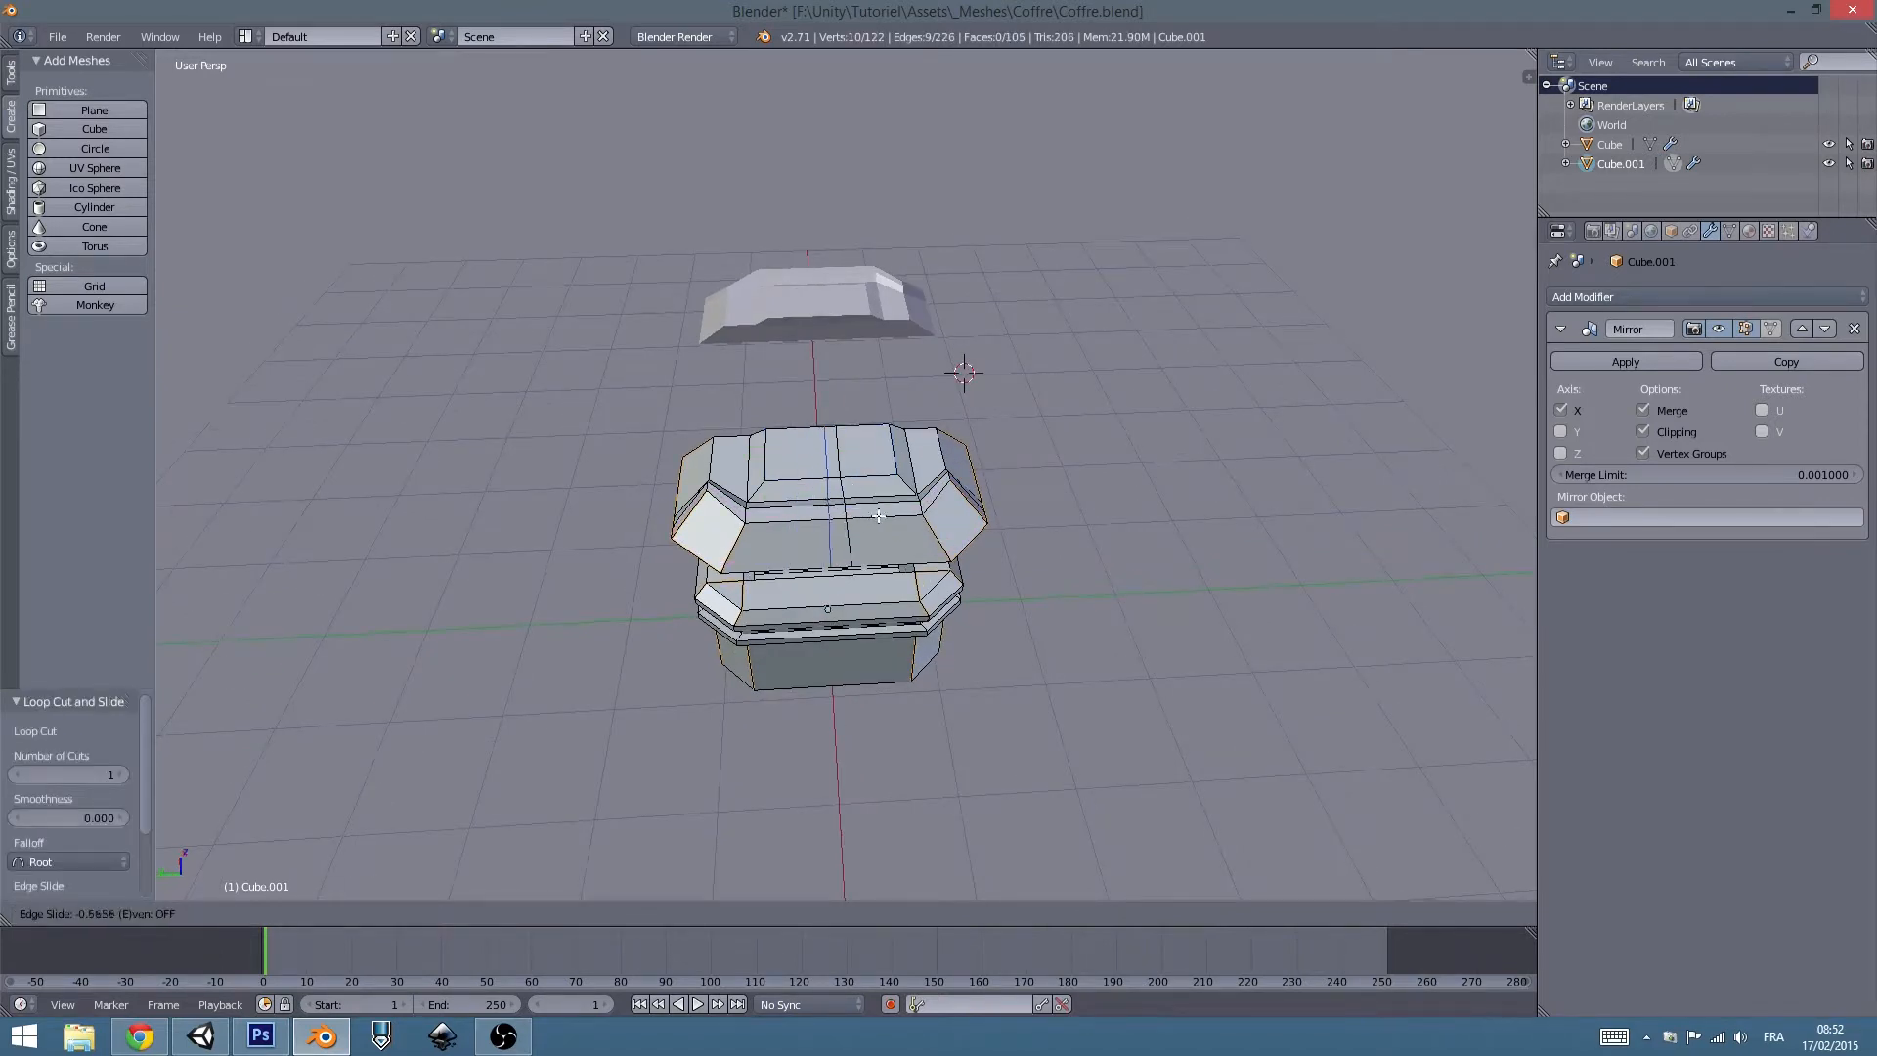
pyautogui.click(877, 515)
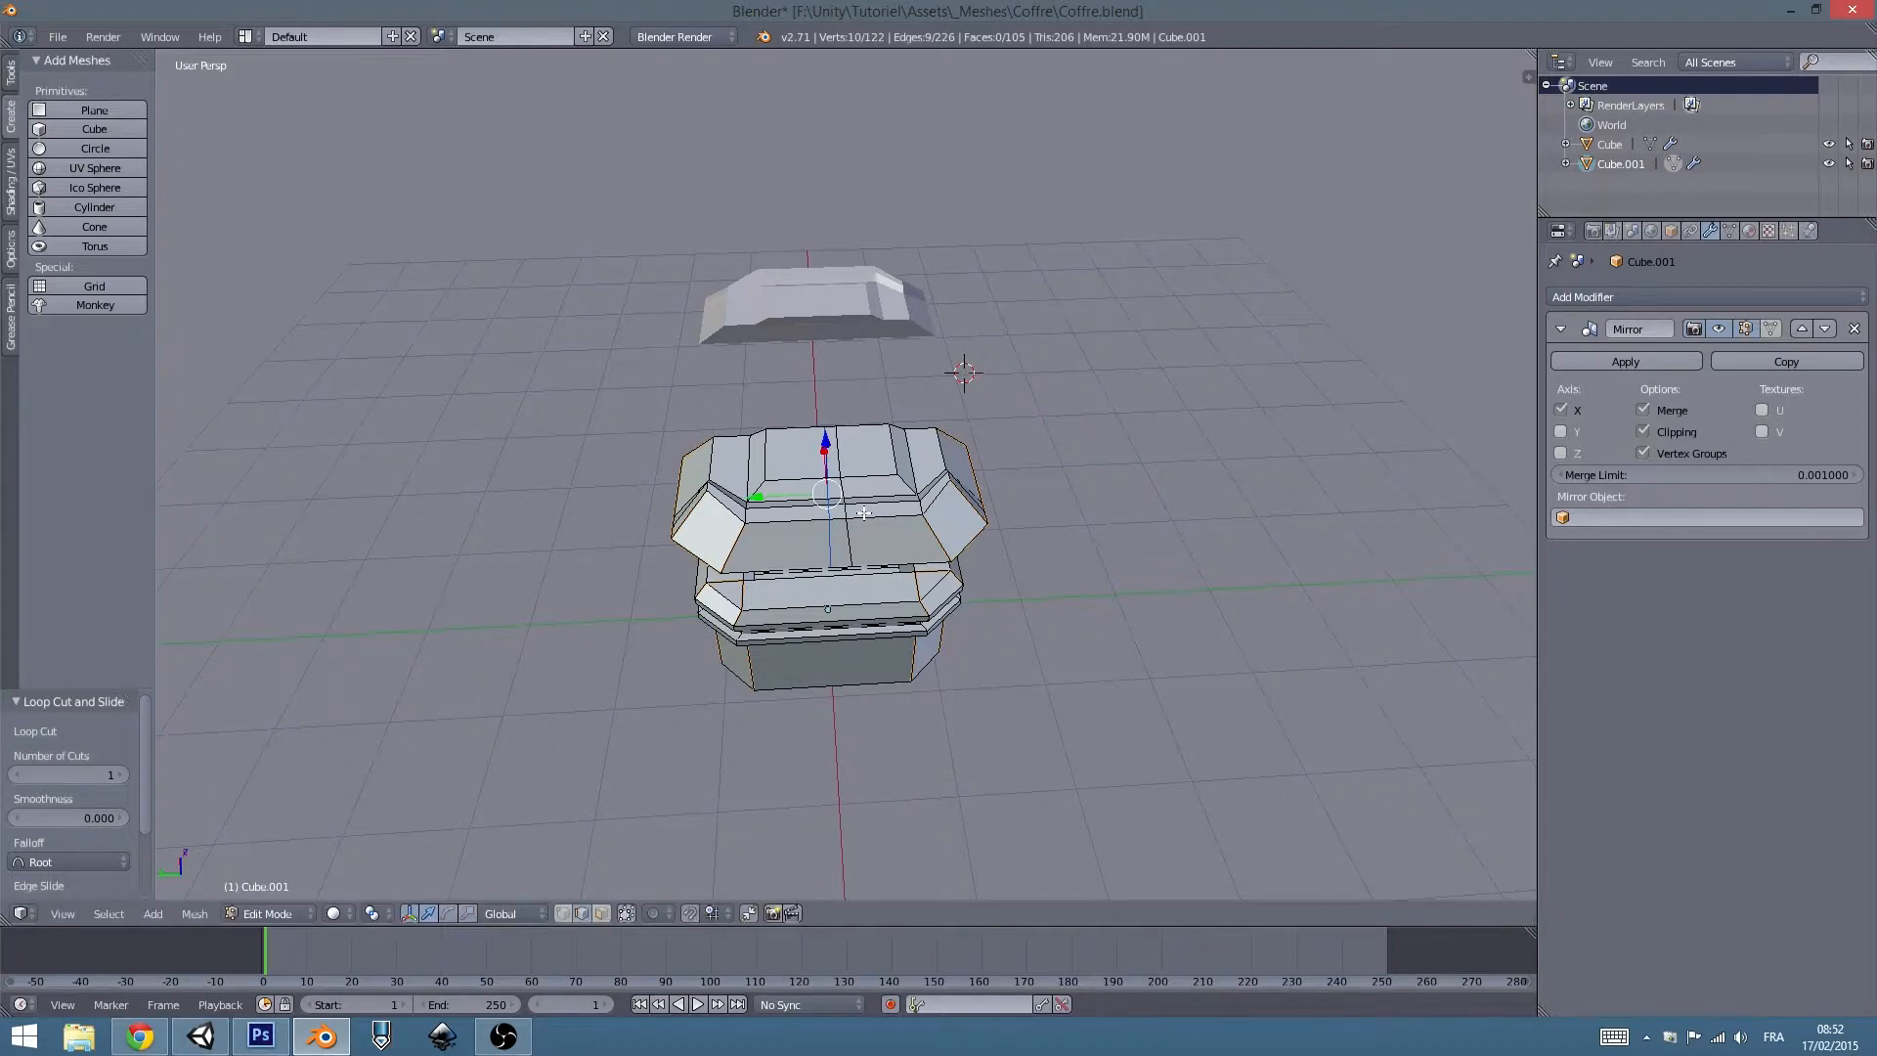
pyautogui.press('Tab')
pyautogui.press('Tab')
# Select the two narrow faces between the crosswise cuts on the raised lid panel and extrude them along their normals.
pyautogui.moveTo(845, 529); pyautogui.dragTo(830, 676, button='middle')
pyautogui.click(599, 914)
pyautogui.rightClick(856, 463)
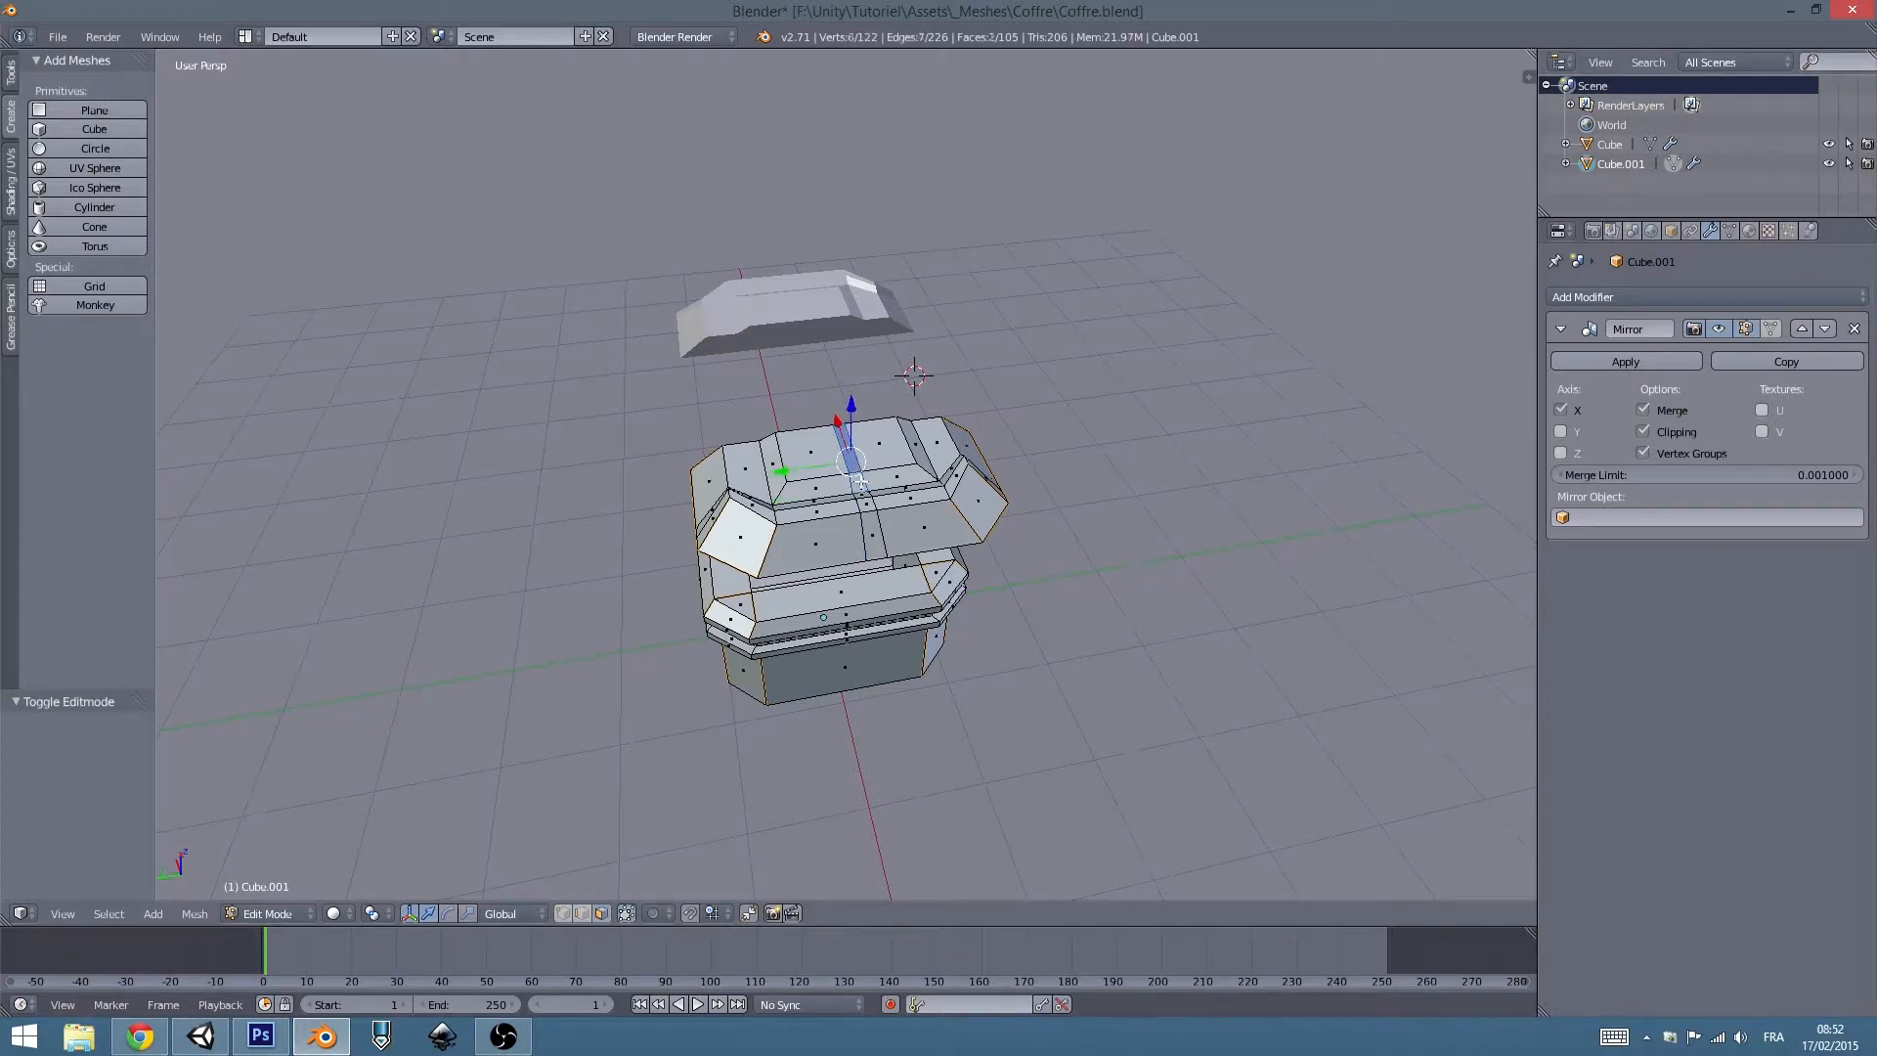
pyautogui.moveTo(864, 494); pyautogui.dragTo(995, 489, button='middle')
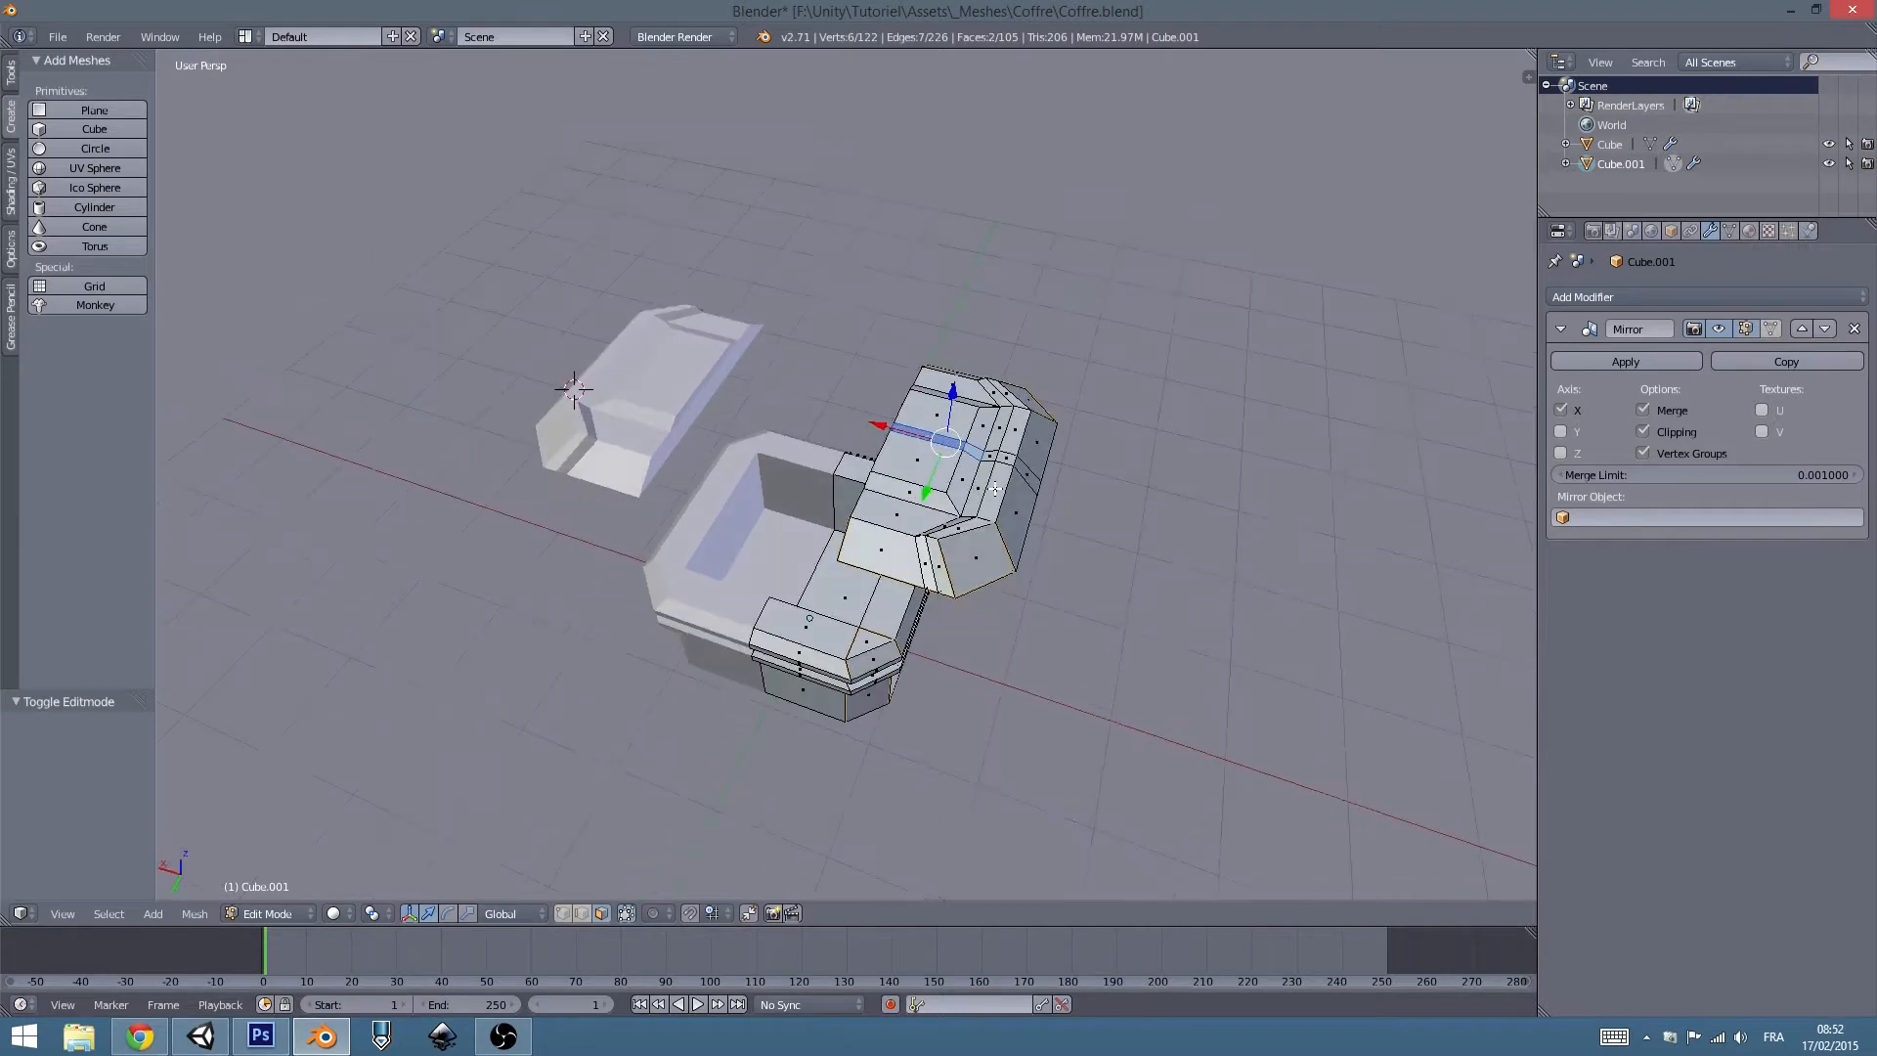
pyautogui.keyDown('shift'); pyautogui.rightClick(995, 455); pyautogui.keyUp('shift')
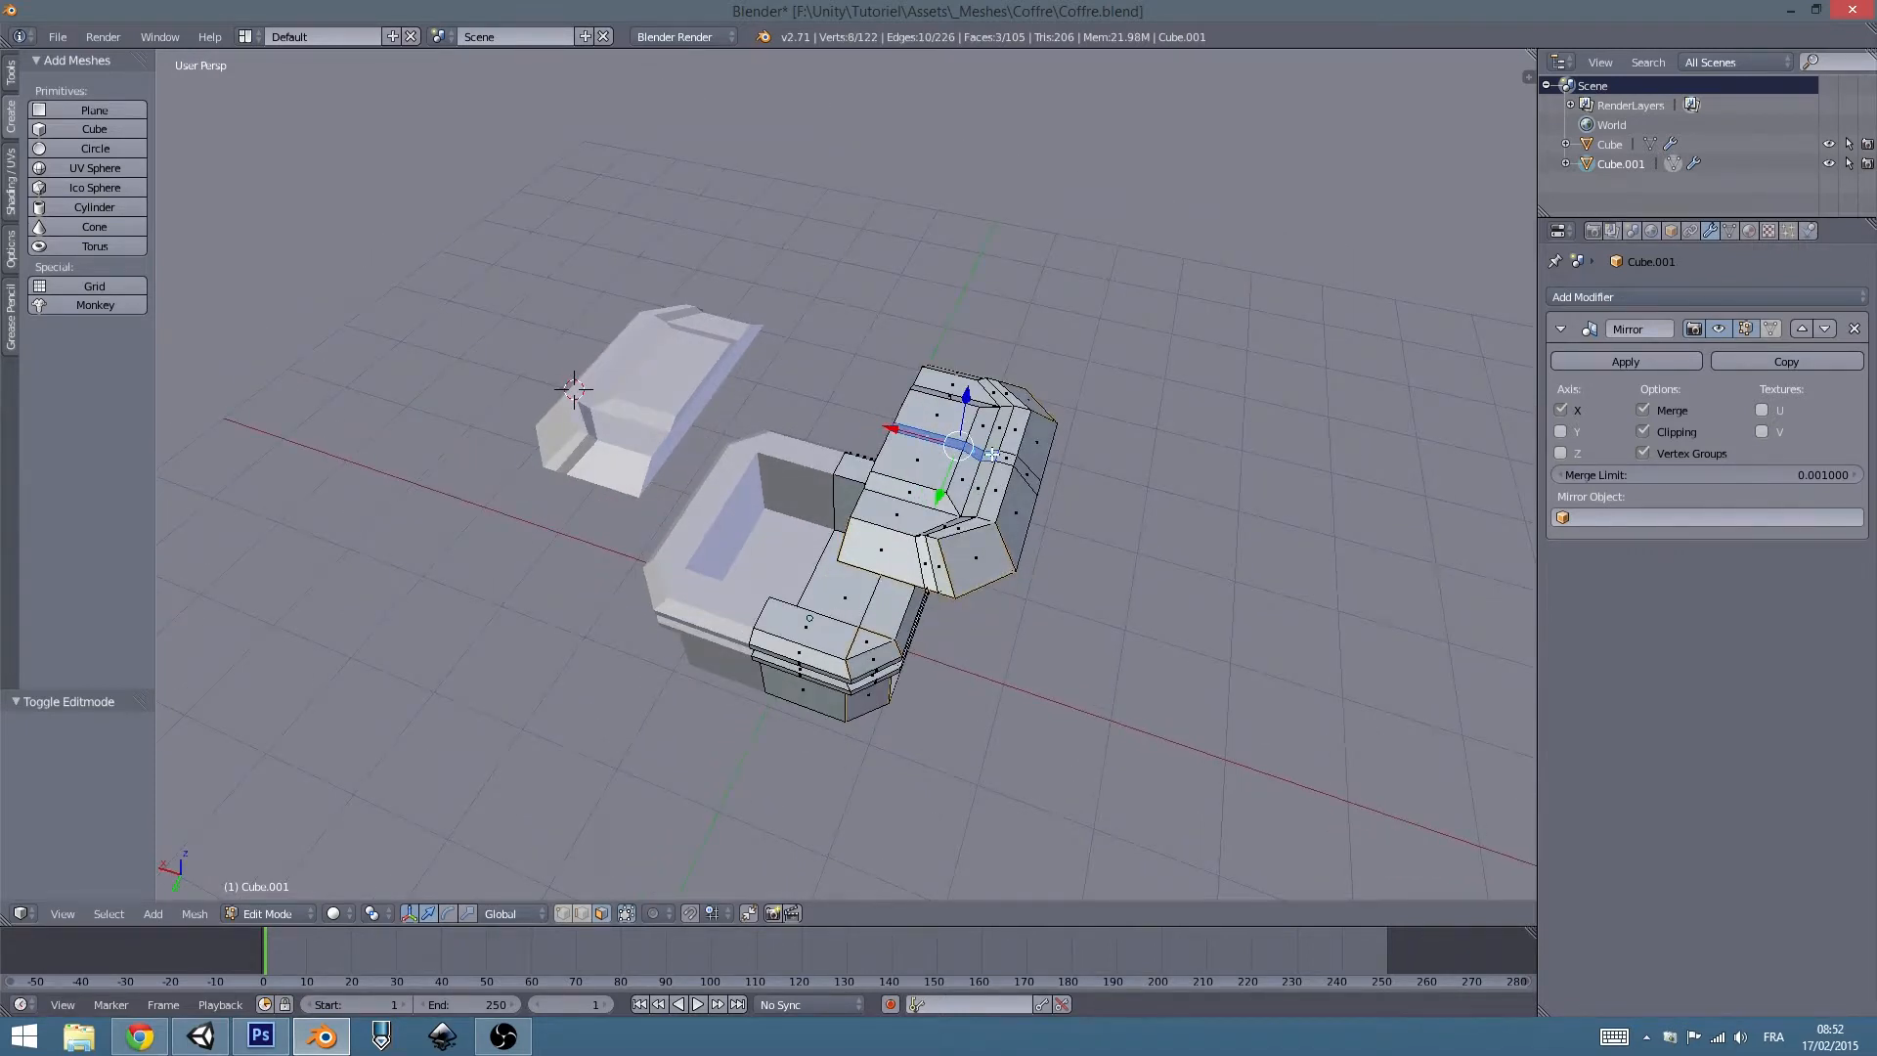
pyautogui.keyDown('shift'); pyautogui.rightClick(991, 454); pyautogui.keyUp('shift')
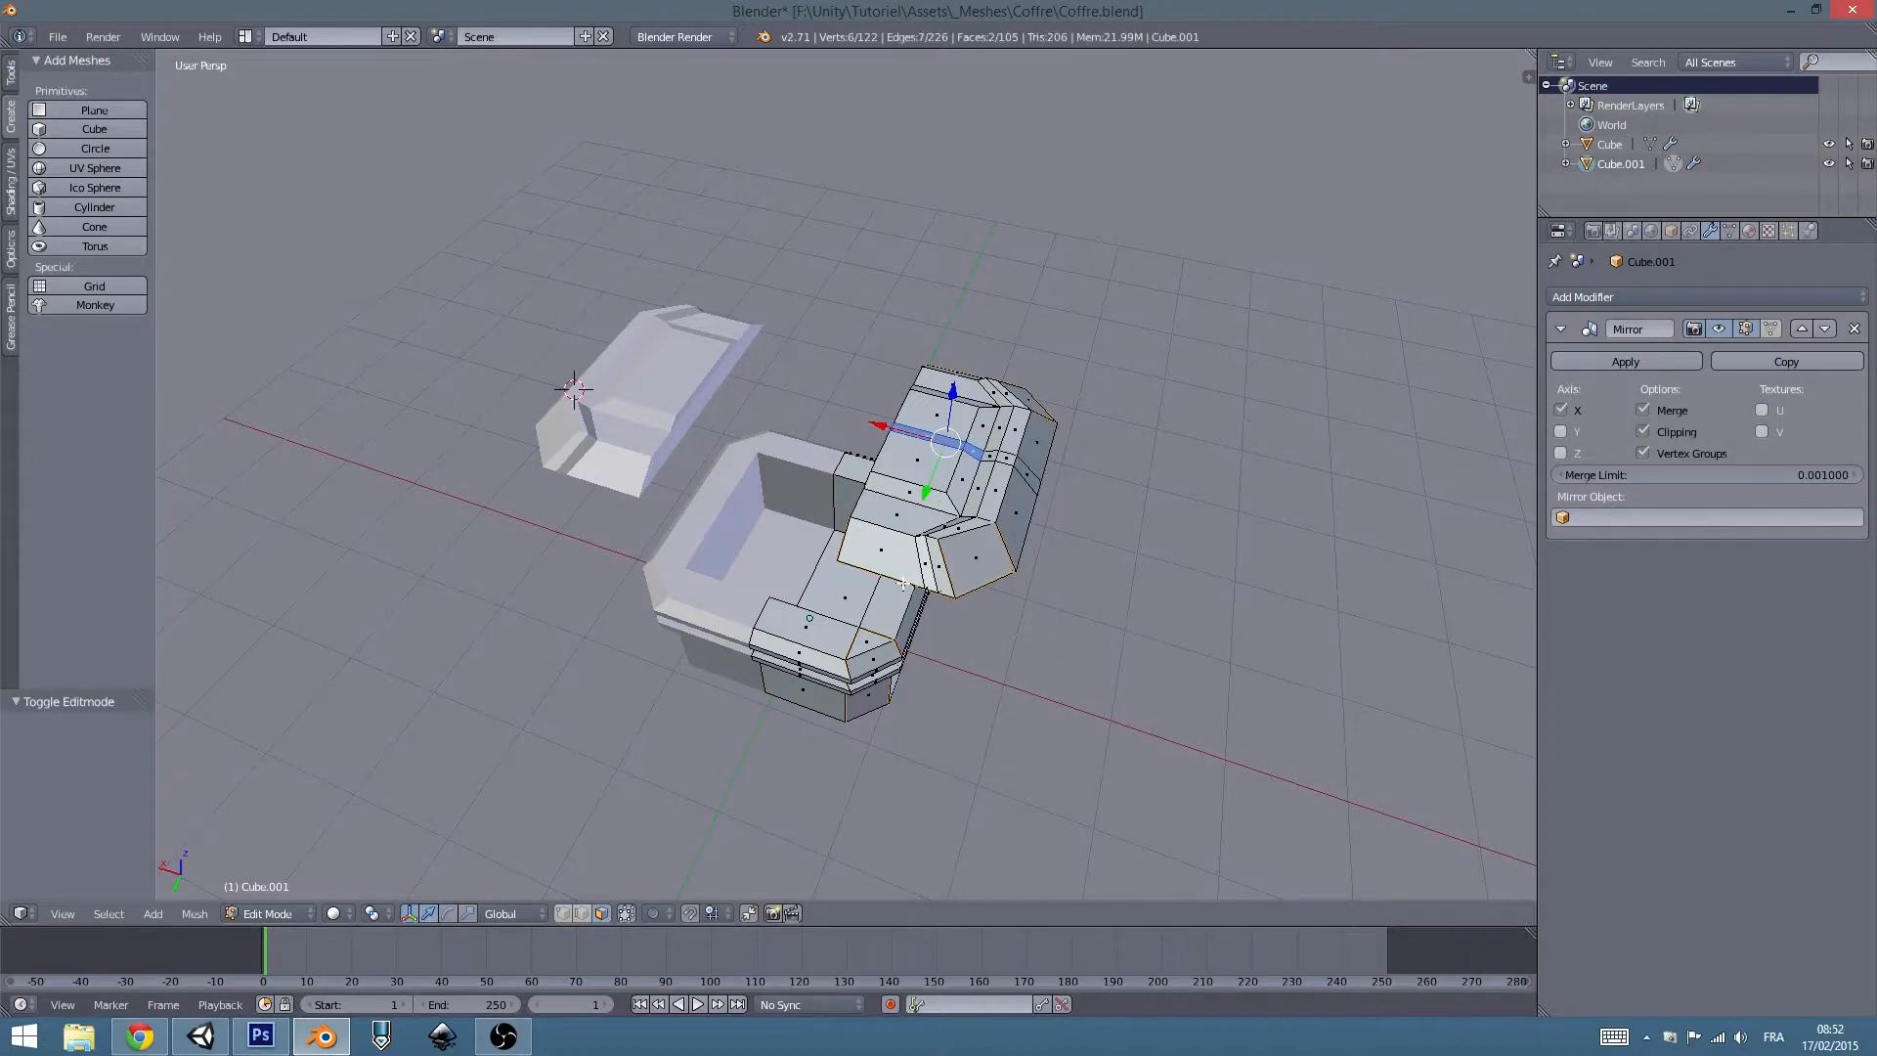
pyautogui.moveTo(1038, 514); pyautogui.dragTo(1003, 485, button='middle')
pyautogui.press('e')
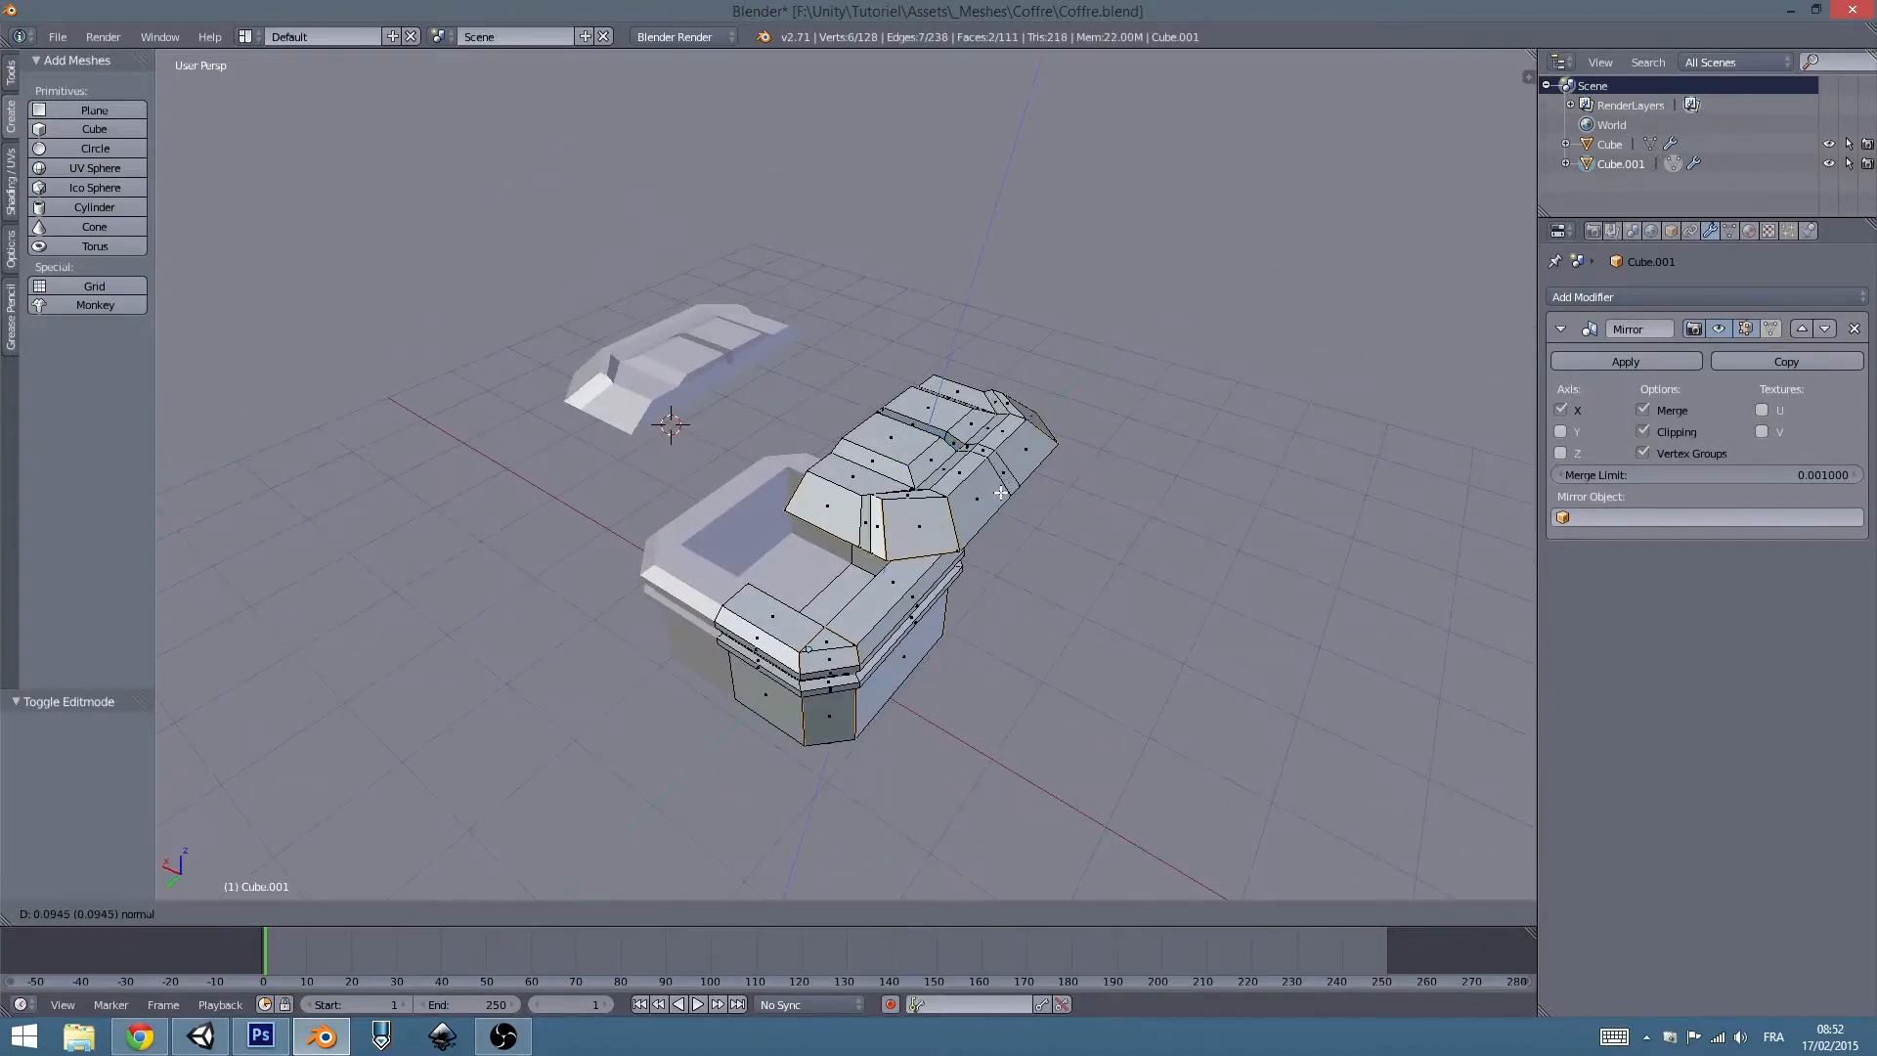
pyautogui.click(1001, 487)
pyautogui.press('Tab')
# Add a horizontal loop cut around the side walls of the chest body and scale it outward slightly to bulge them.
pyautogui.moveTo(900, 528); pyautogui.dragTo(932, 607, button='middle')
pyautogui.moveTo(865, 553); pyautogui.dragTo(904, 423, button='middle')
pyautogui.press('Tab')
pyautogui.moveTo(793, 672)
pyautogui.mouseDown(button='middle')
pyautogui.moveTo(858, 642)
pyautogui.moveTo(800, 660)
pyautogui.mouseUp(button='middle')
pyautogui.rightClick(801, 660)
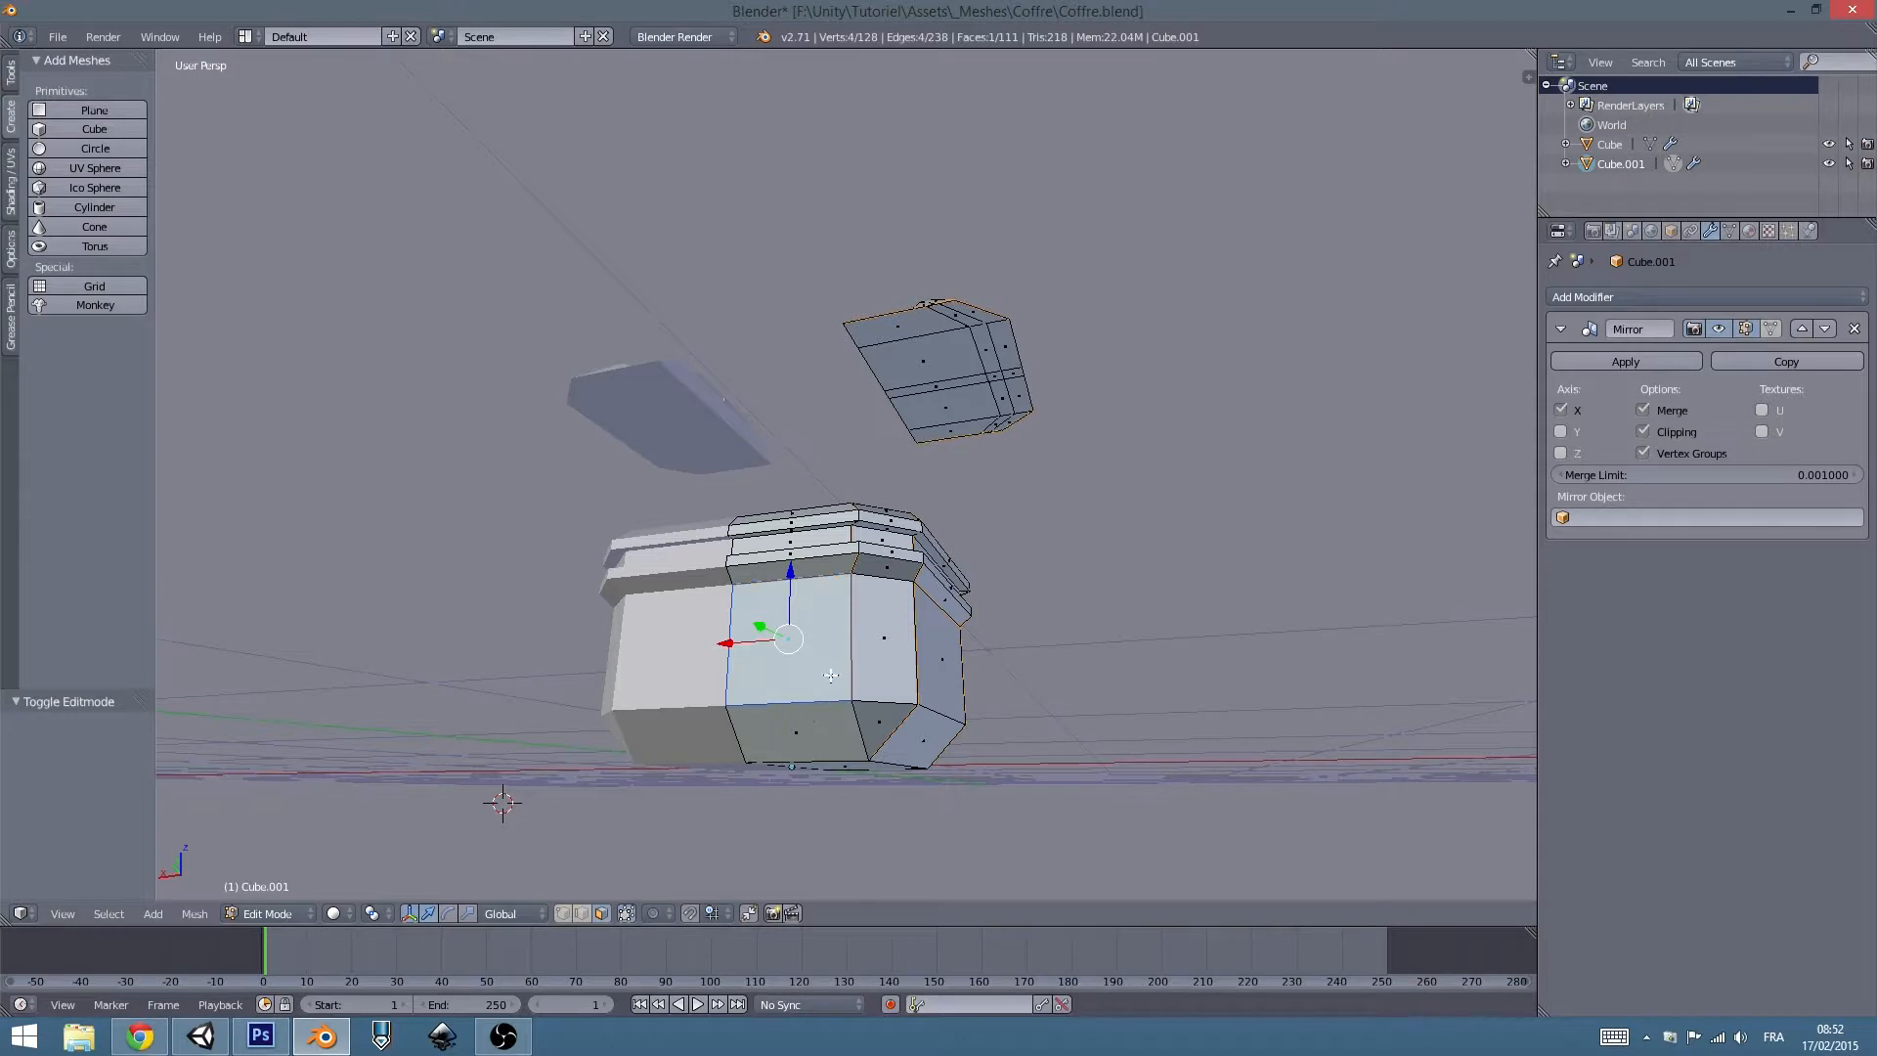
pyautogui.hotkey('ctrl', 'r')
pyautogui.click(874, 662)
pyautogui.click(874, 662)
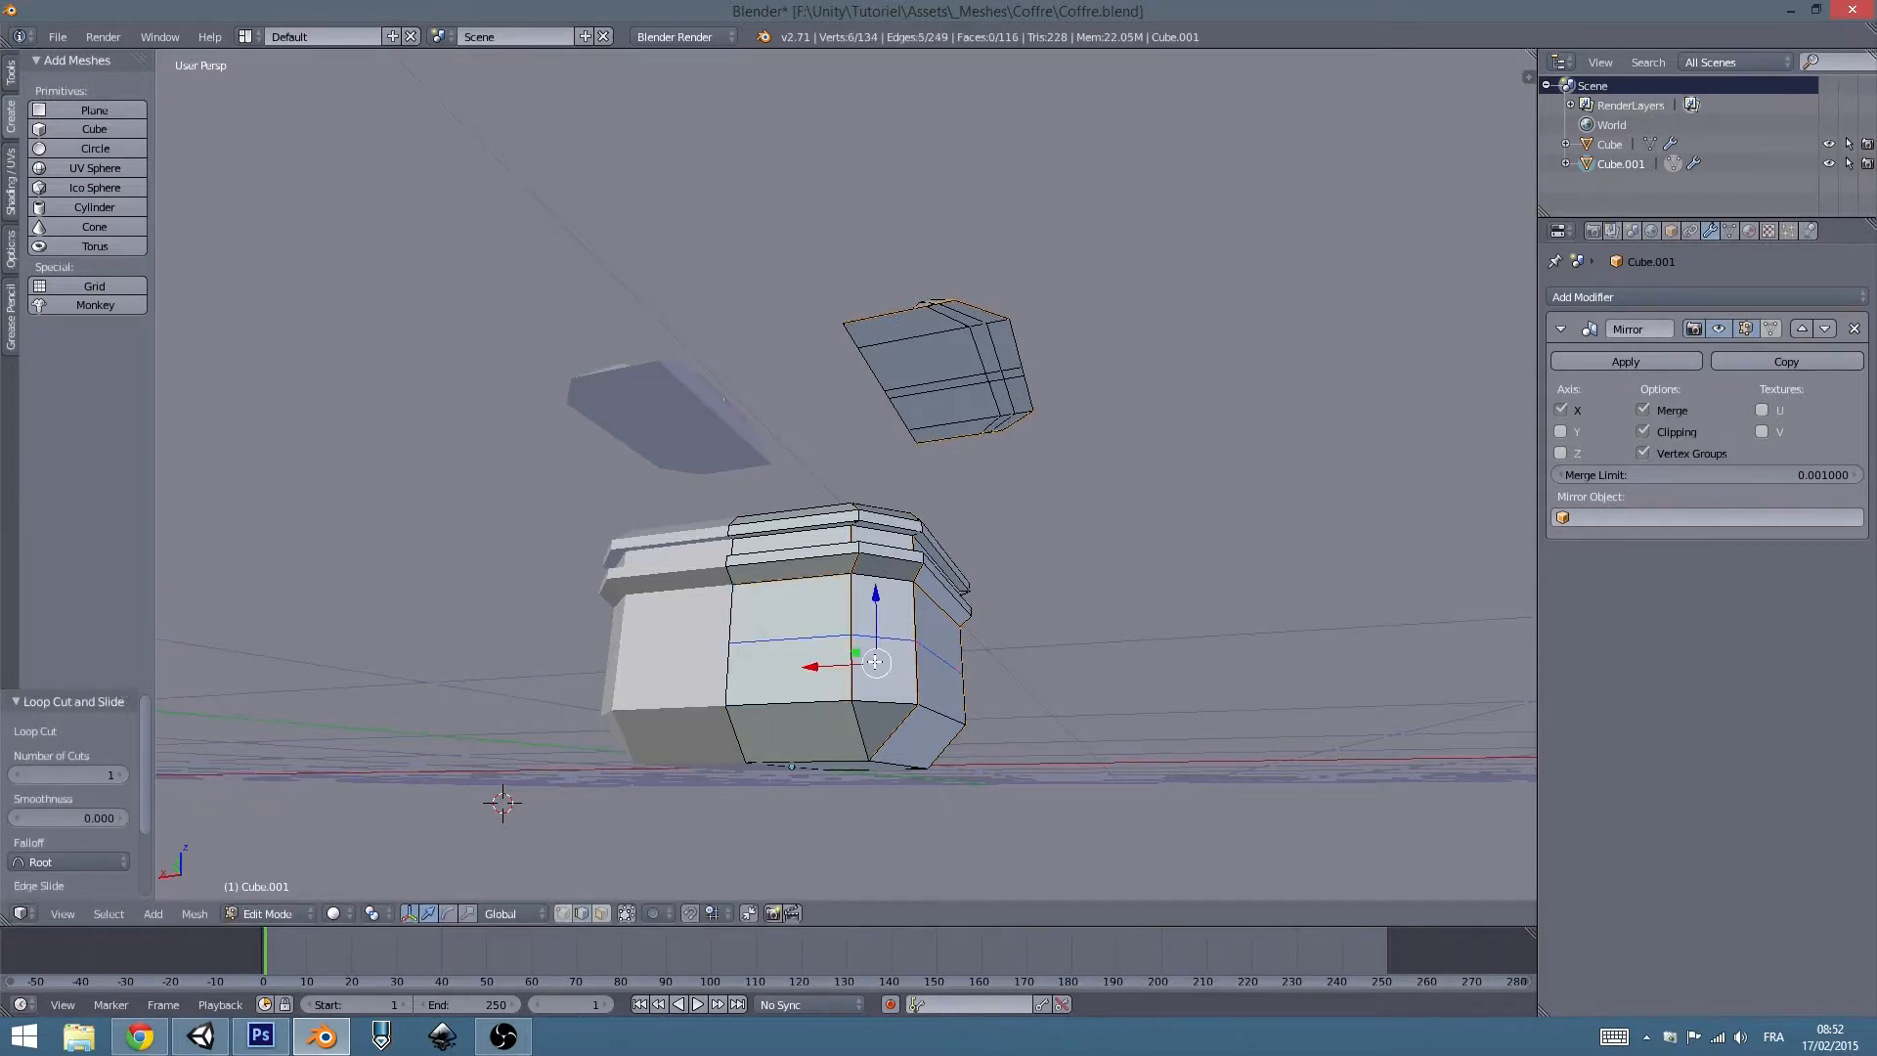
pyautogui.press('s')
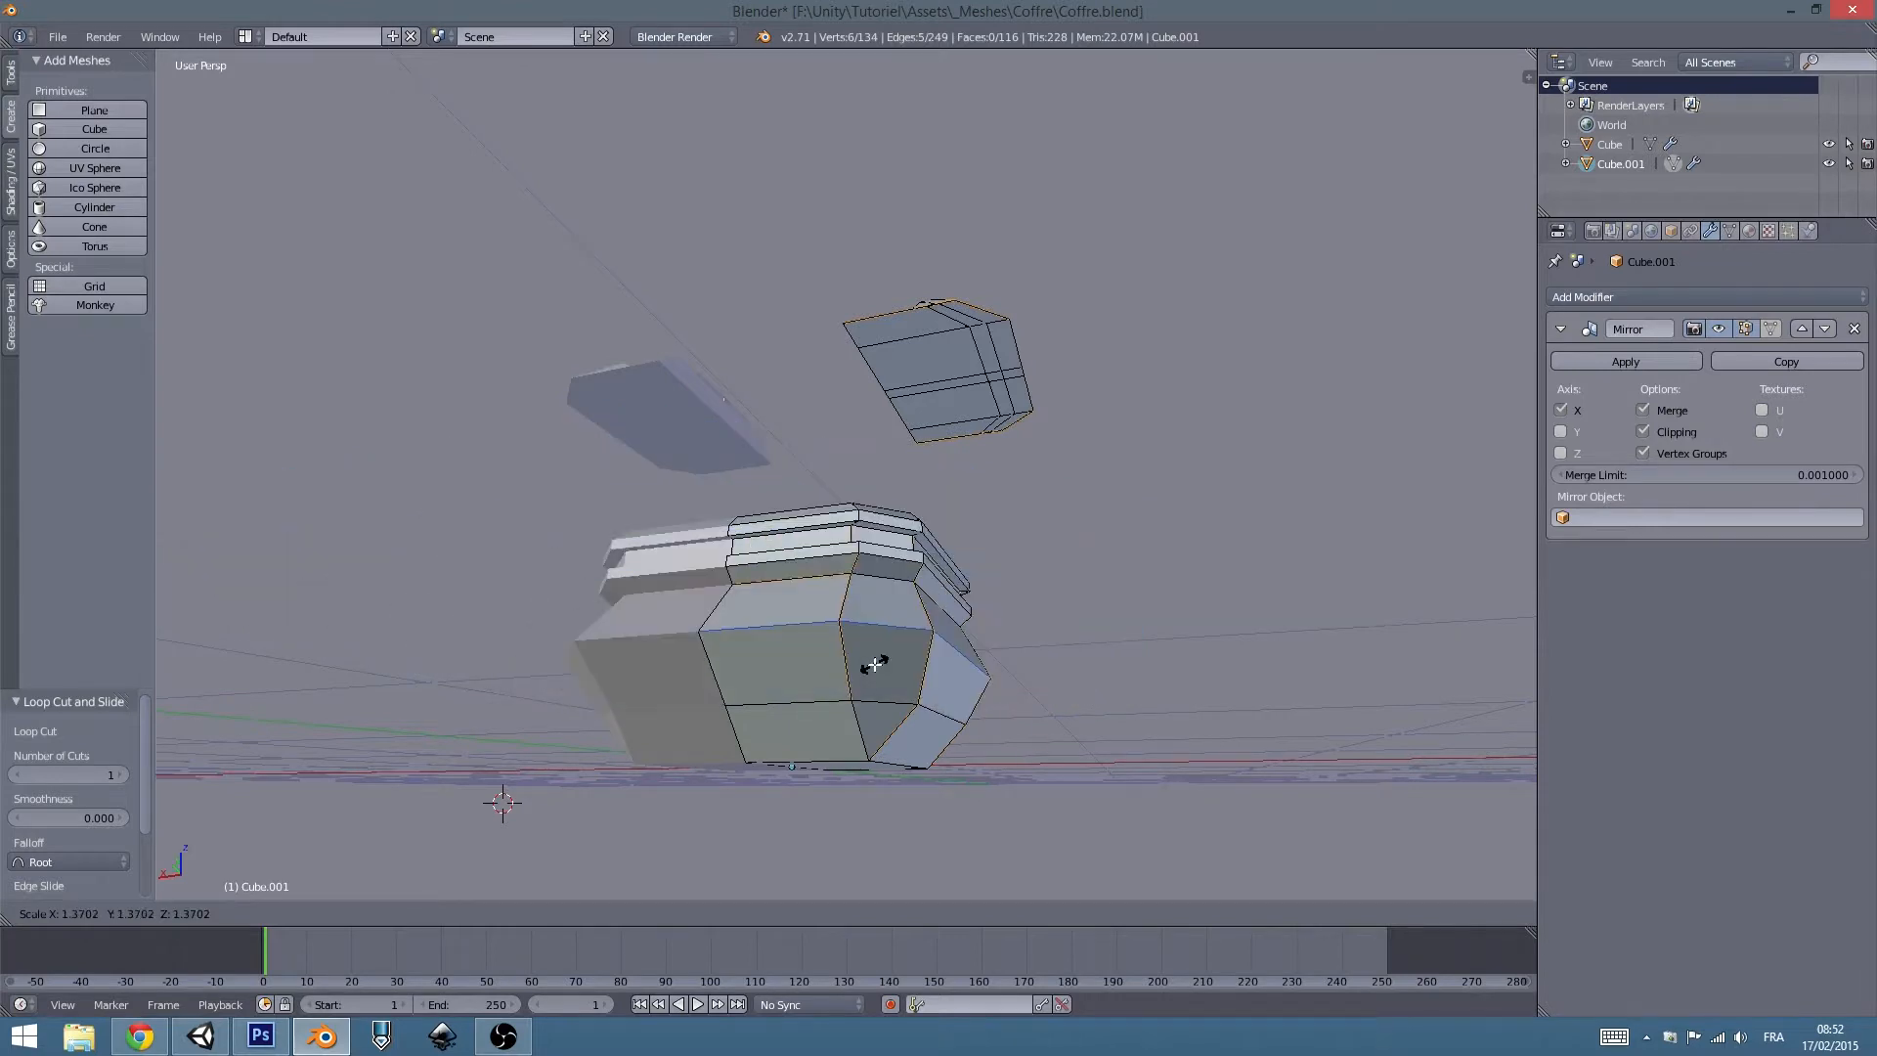
pyautogui.click(873, 663)
pyautogui.moveTo(874, 663); pyautogui.dragTo(987, 685, button='middle')
pyautogui.press('Tab')
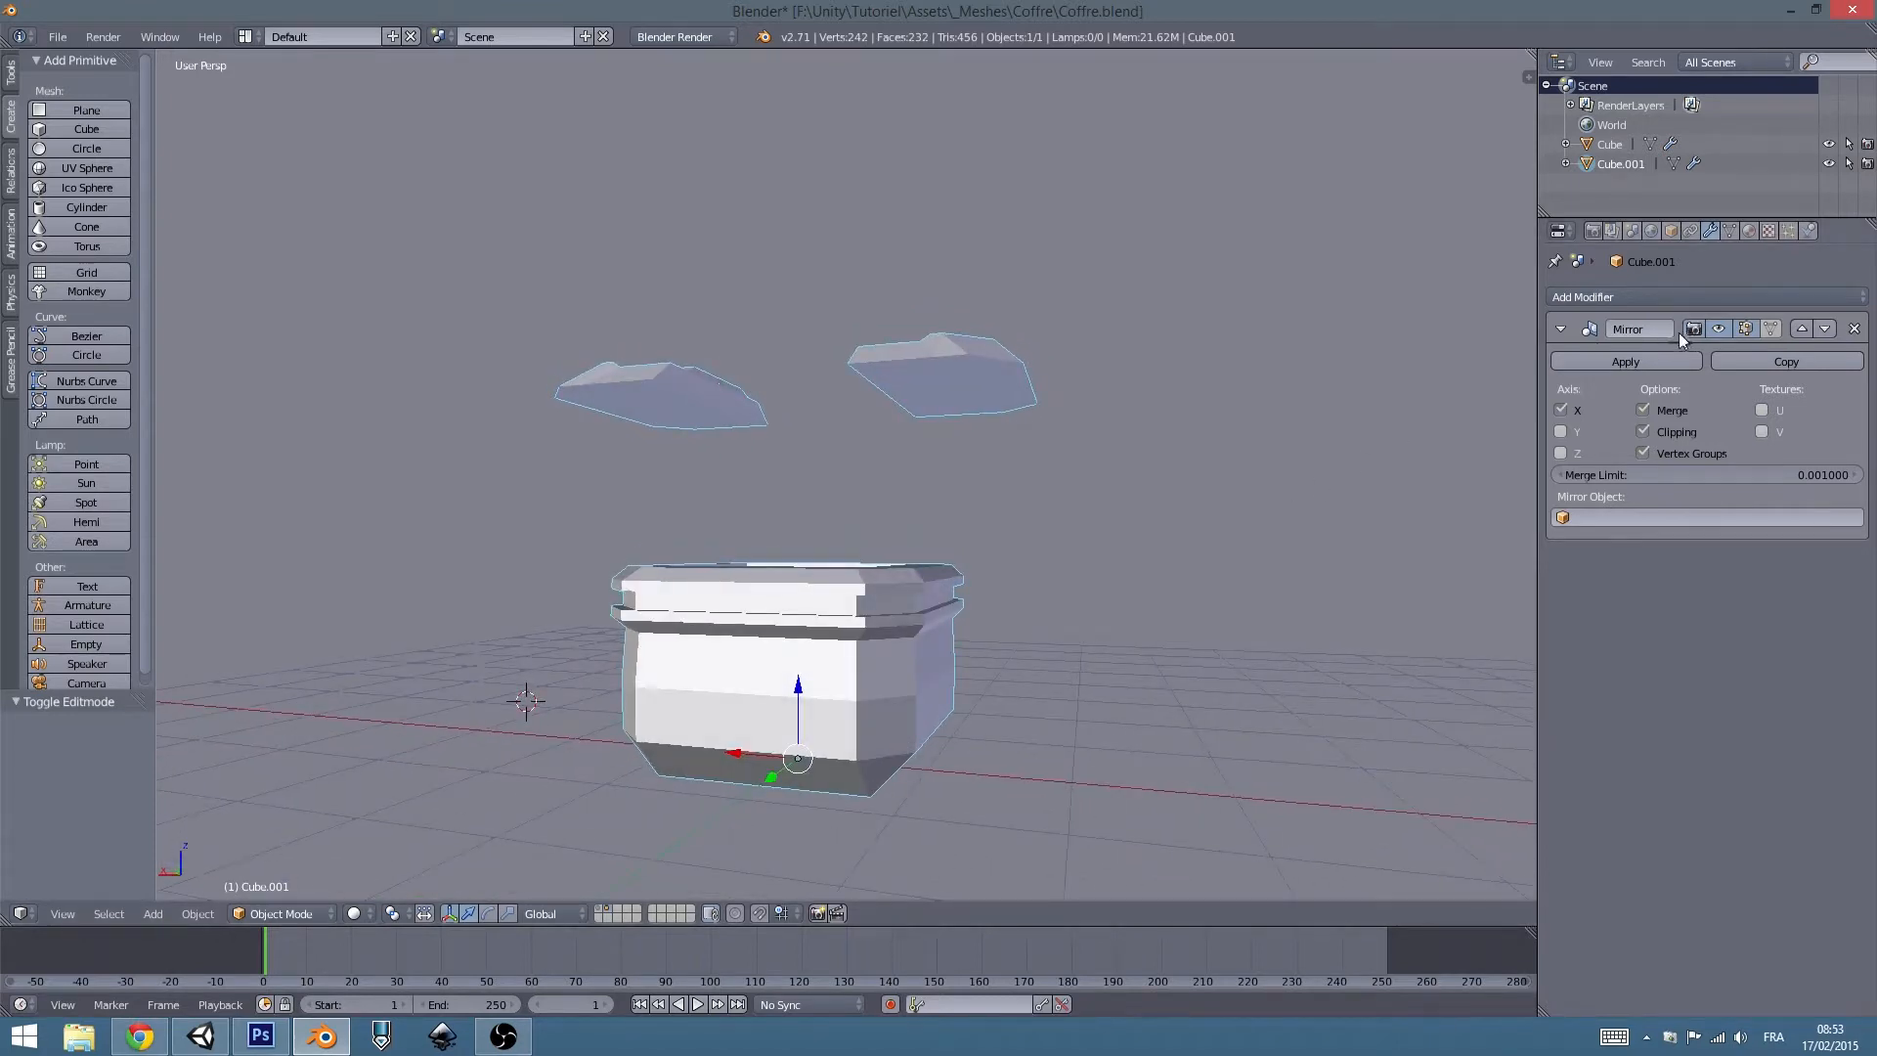
# Add a second horizontal loop cut around the chest body, just below the bulging one.
pyautogui.moveTo(782, 684); pyautogui.dragTo(831, 670, button='middle')
pyautogui.press('Tab')
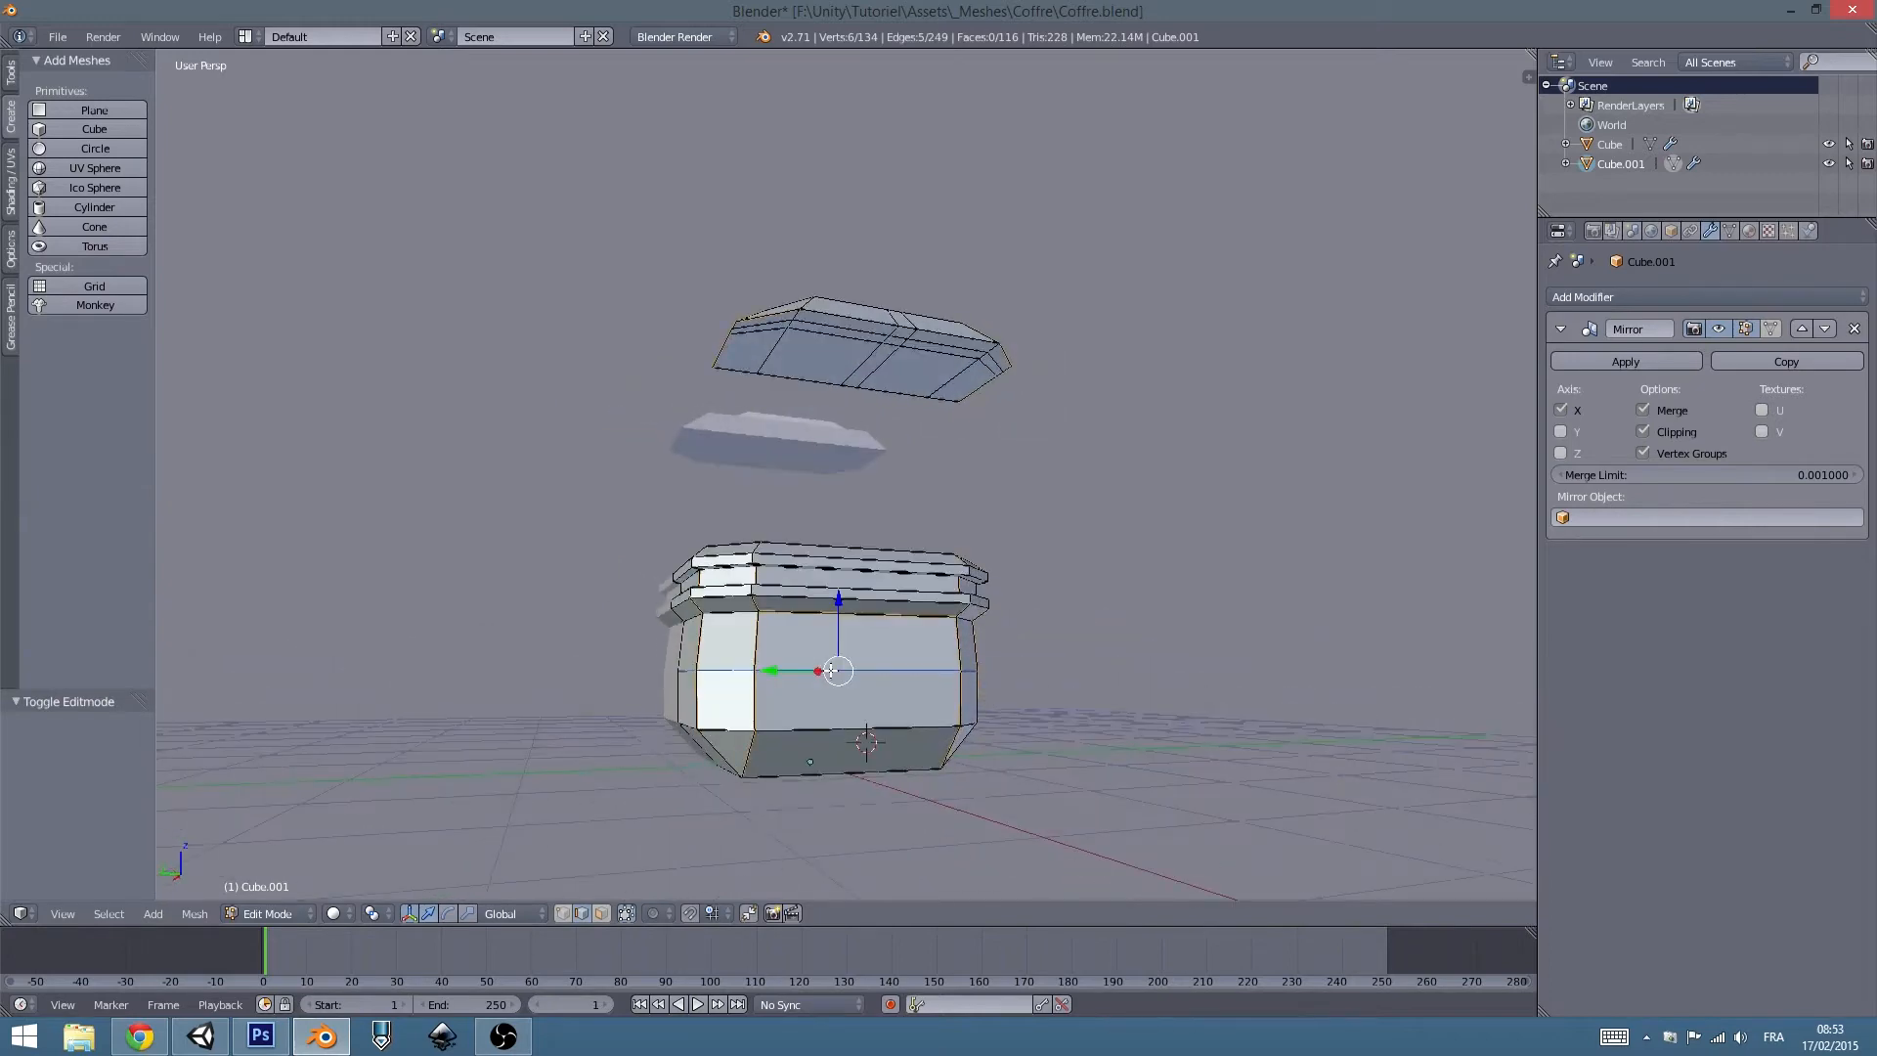
pyautogui.scroll(1, 831, 671)
pyautogui.hotkey('ctrl', 'r')
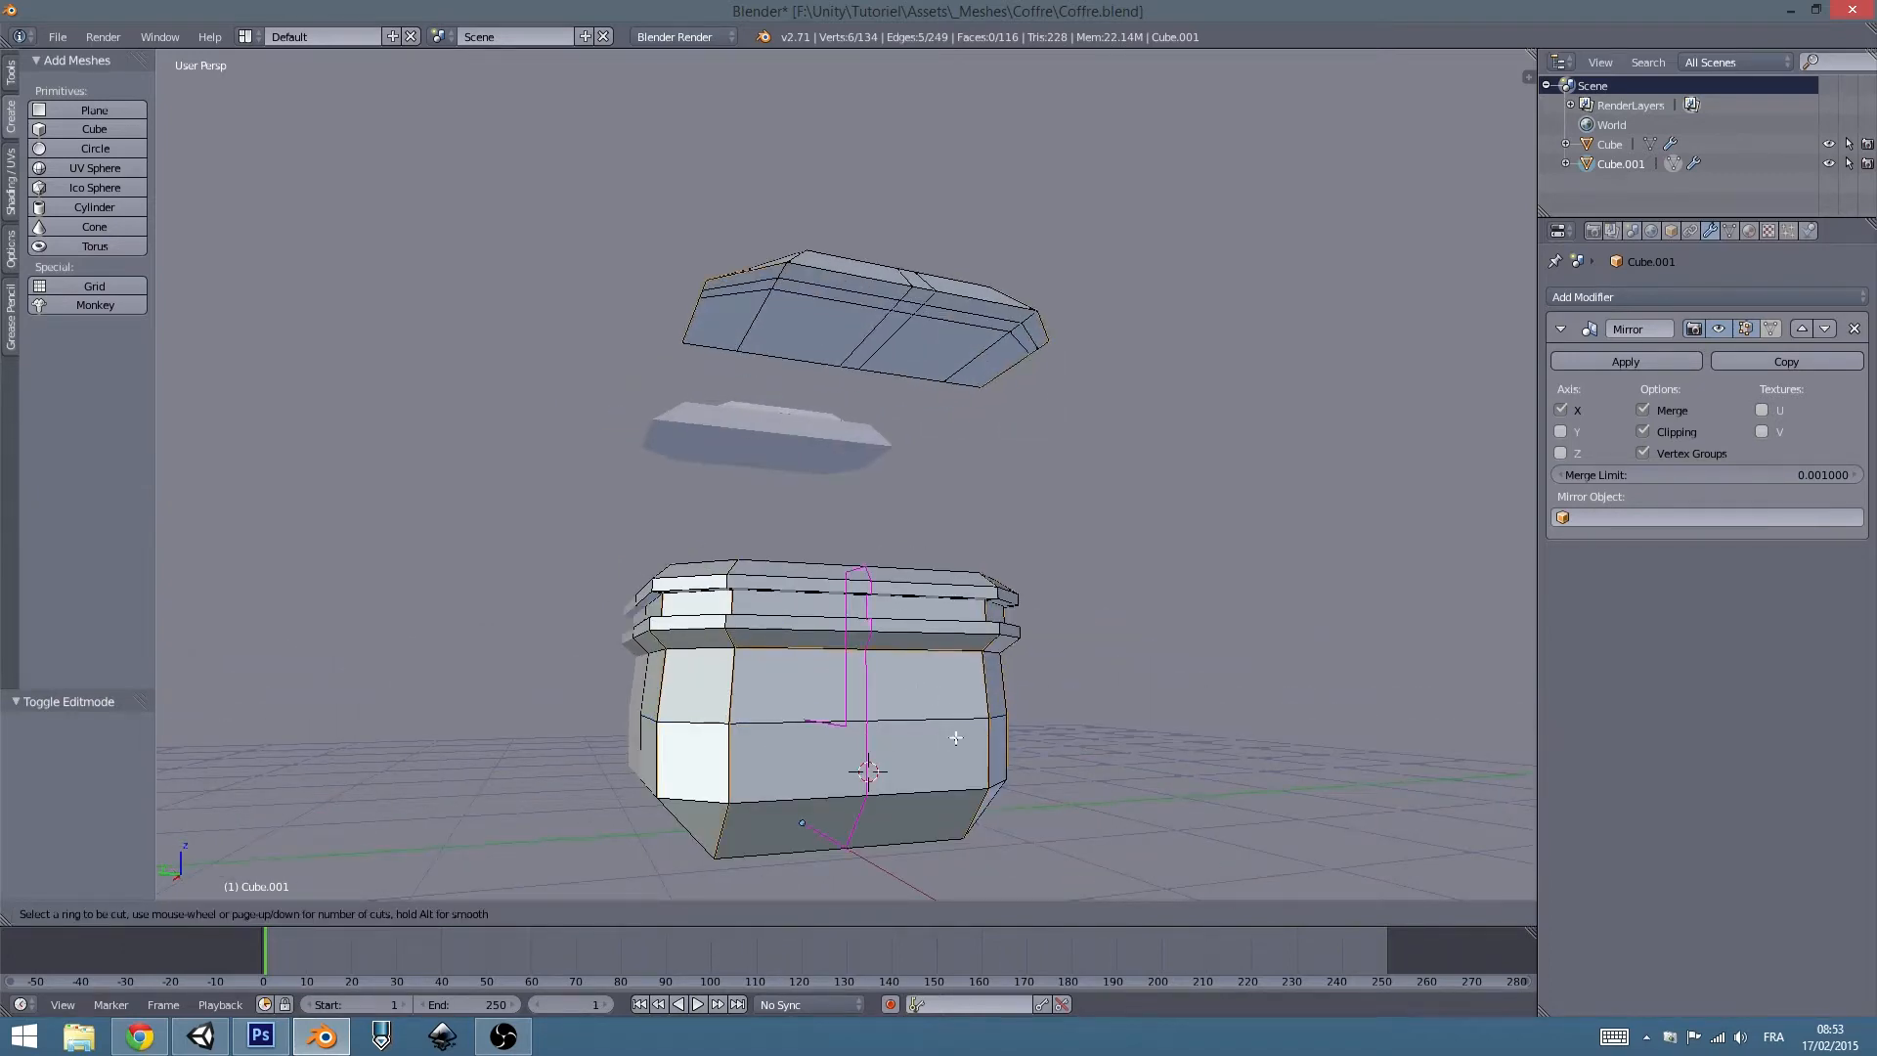
pyautogui.click(680, 775)
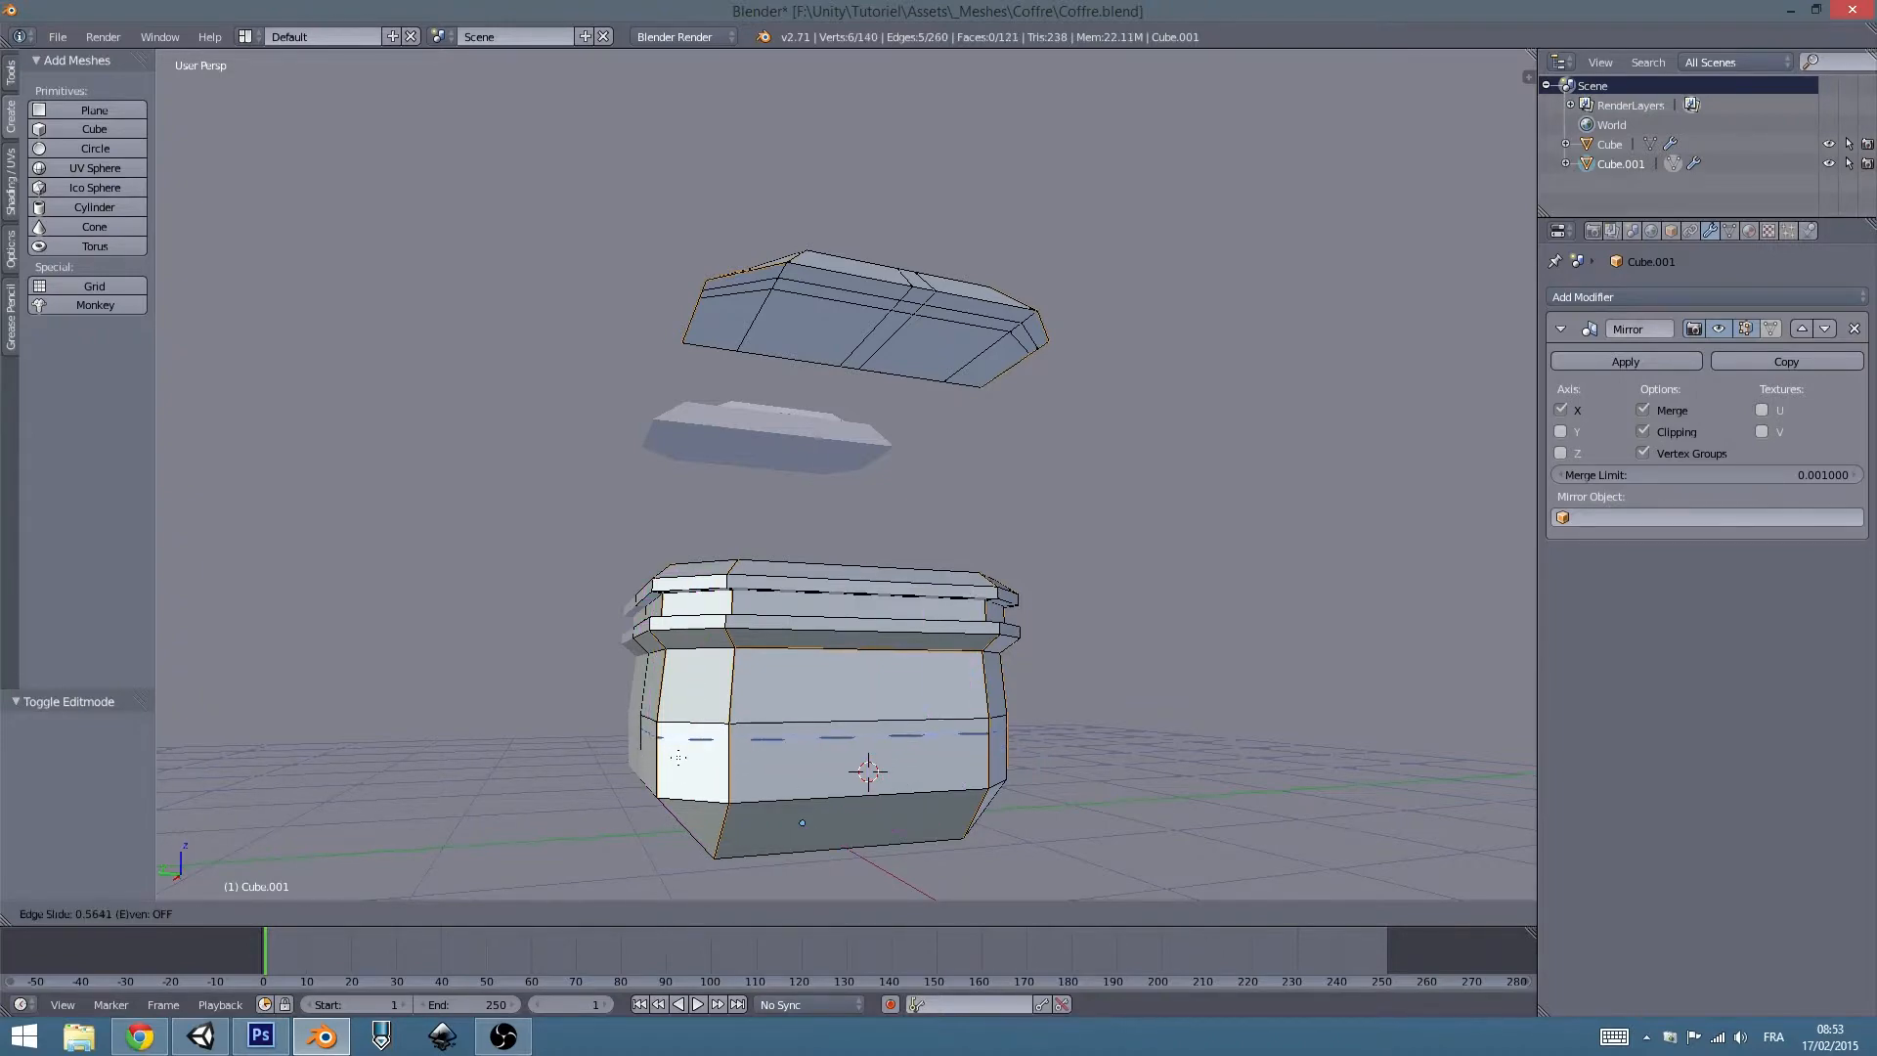
pyautogui.click(678, 760)
pyautogui.moveTo(679, 760); pyautogui.dragTo(826, 753, button='middle')
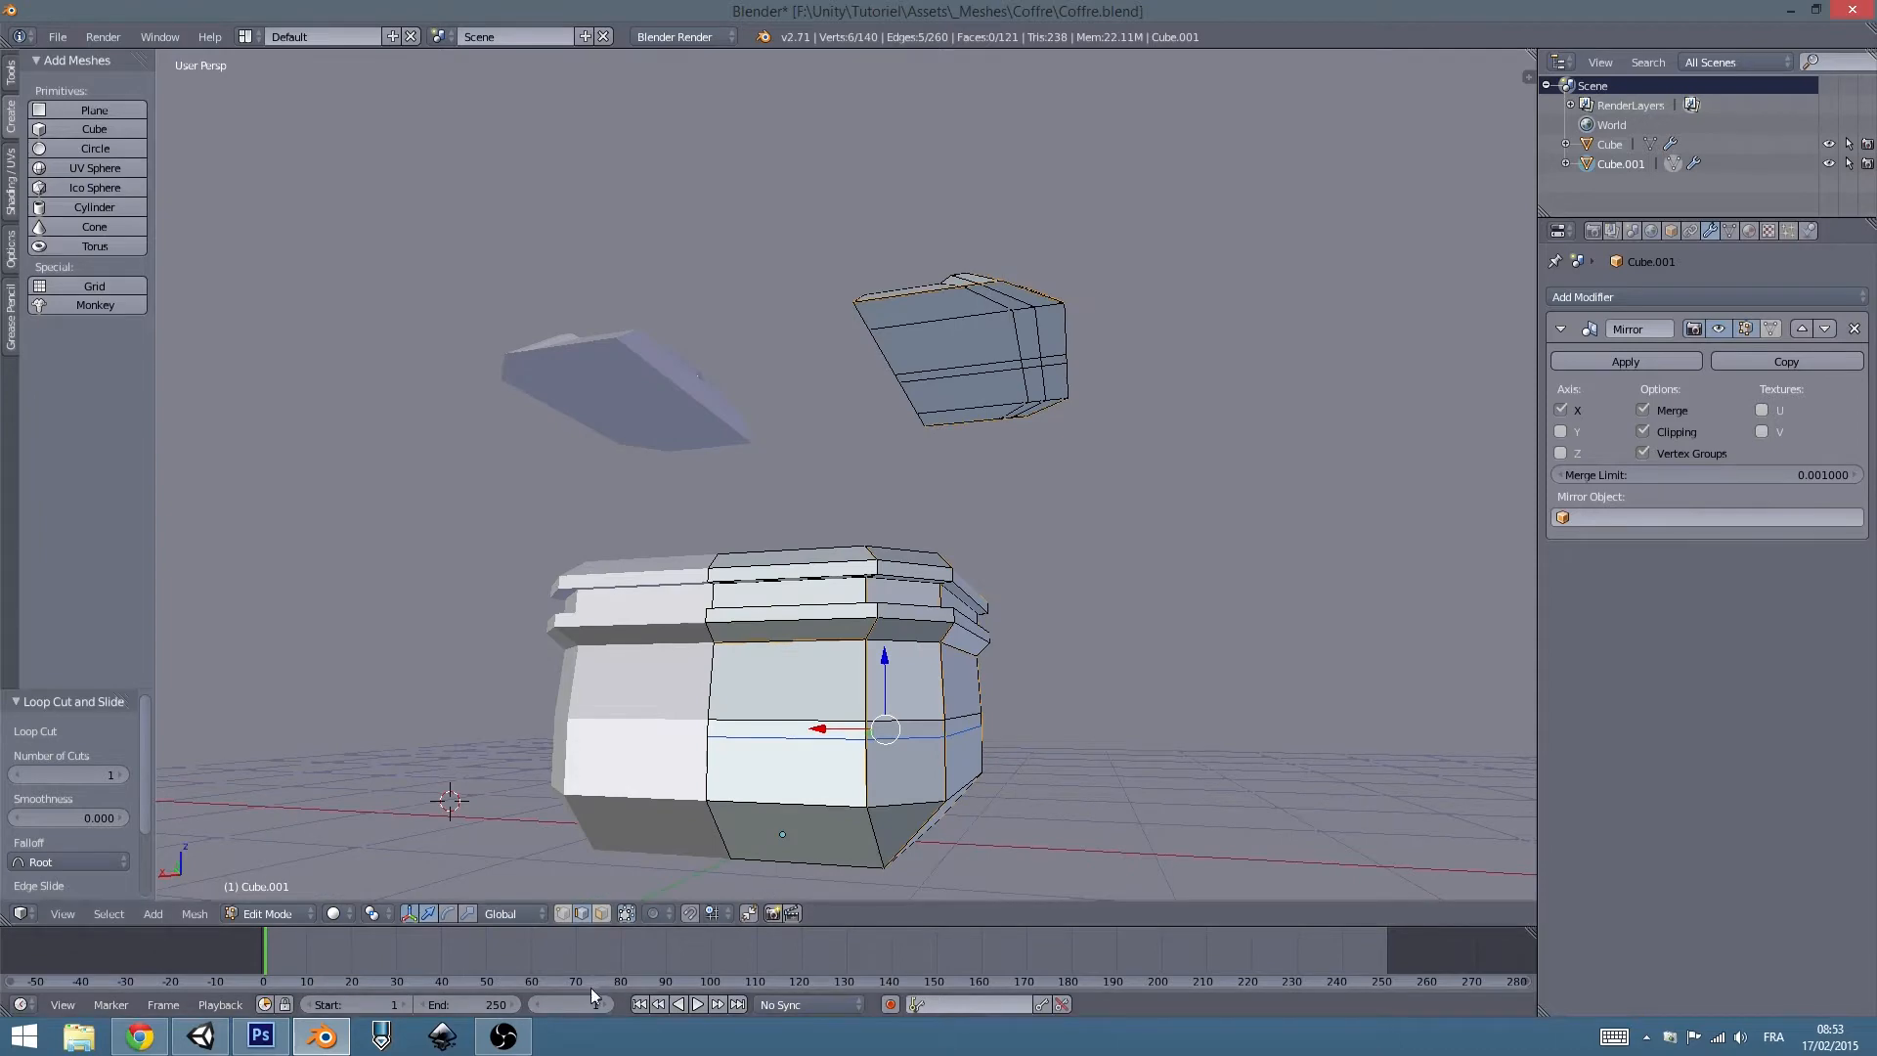
# Select all five faces of the narrow band around the chest body and scale them inward to about 0.93.
pyautogui.click(601, 912)
pyautogui.rightClick(787, 729)
pyautogui.keyDown('shift'); pyautogui.rightClick(934, 729); pyautogui.keyUp('shift')
pyautogui.moveTo(934, 729); pyautogui.dragTo(772, 731, button='middle')
pyautogui.keyDown('shift'); pyautogui.rightClick(833, 733); pyautogui.keyUp('shift')
pyautogui.keyDown('shift'); pyautogui.rightClick(946, 729); pyautogui.keyUp('shift')
pyautogui.keyDown('shift'); pyautogui.rightClick(990, 724); pyautogui.keyUp('shift')
pyautogui.press('s')
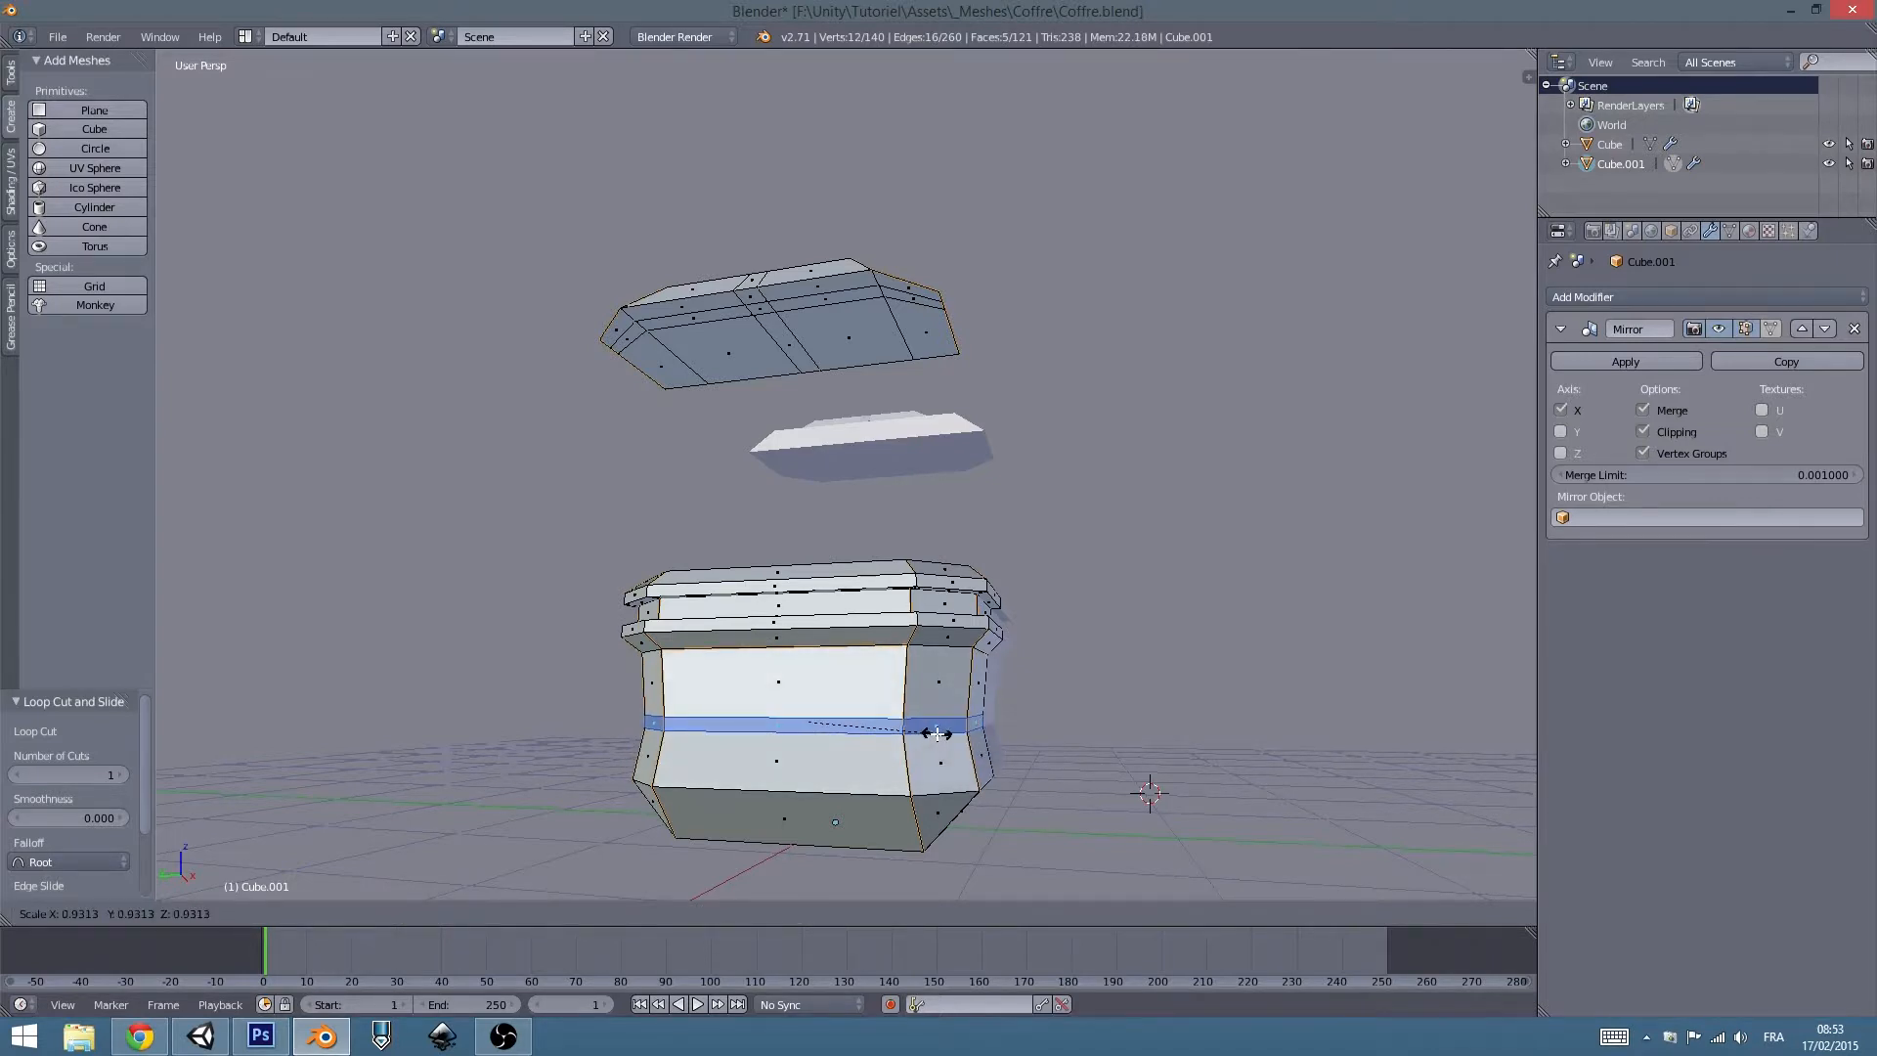
pyautogui.click(936, 733)
pyautogui.press('Tab')
# Inspect the detailed chest from several angles and compare it with the simple version on the first layer.
pyautogui.moveTo(937, 733); pyautogui.dragTo(885, 707, button='middle')
pyautogui.scroll(-3, 886, 703)
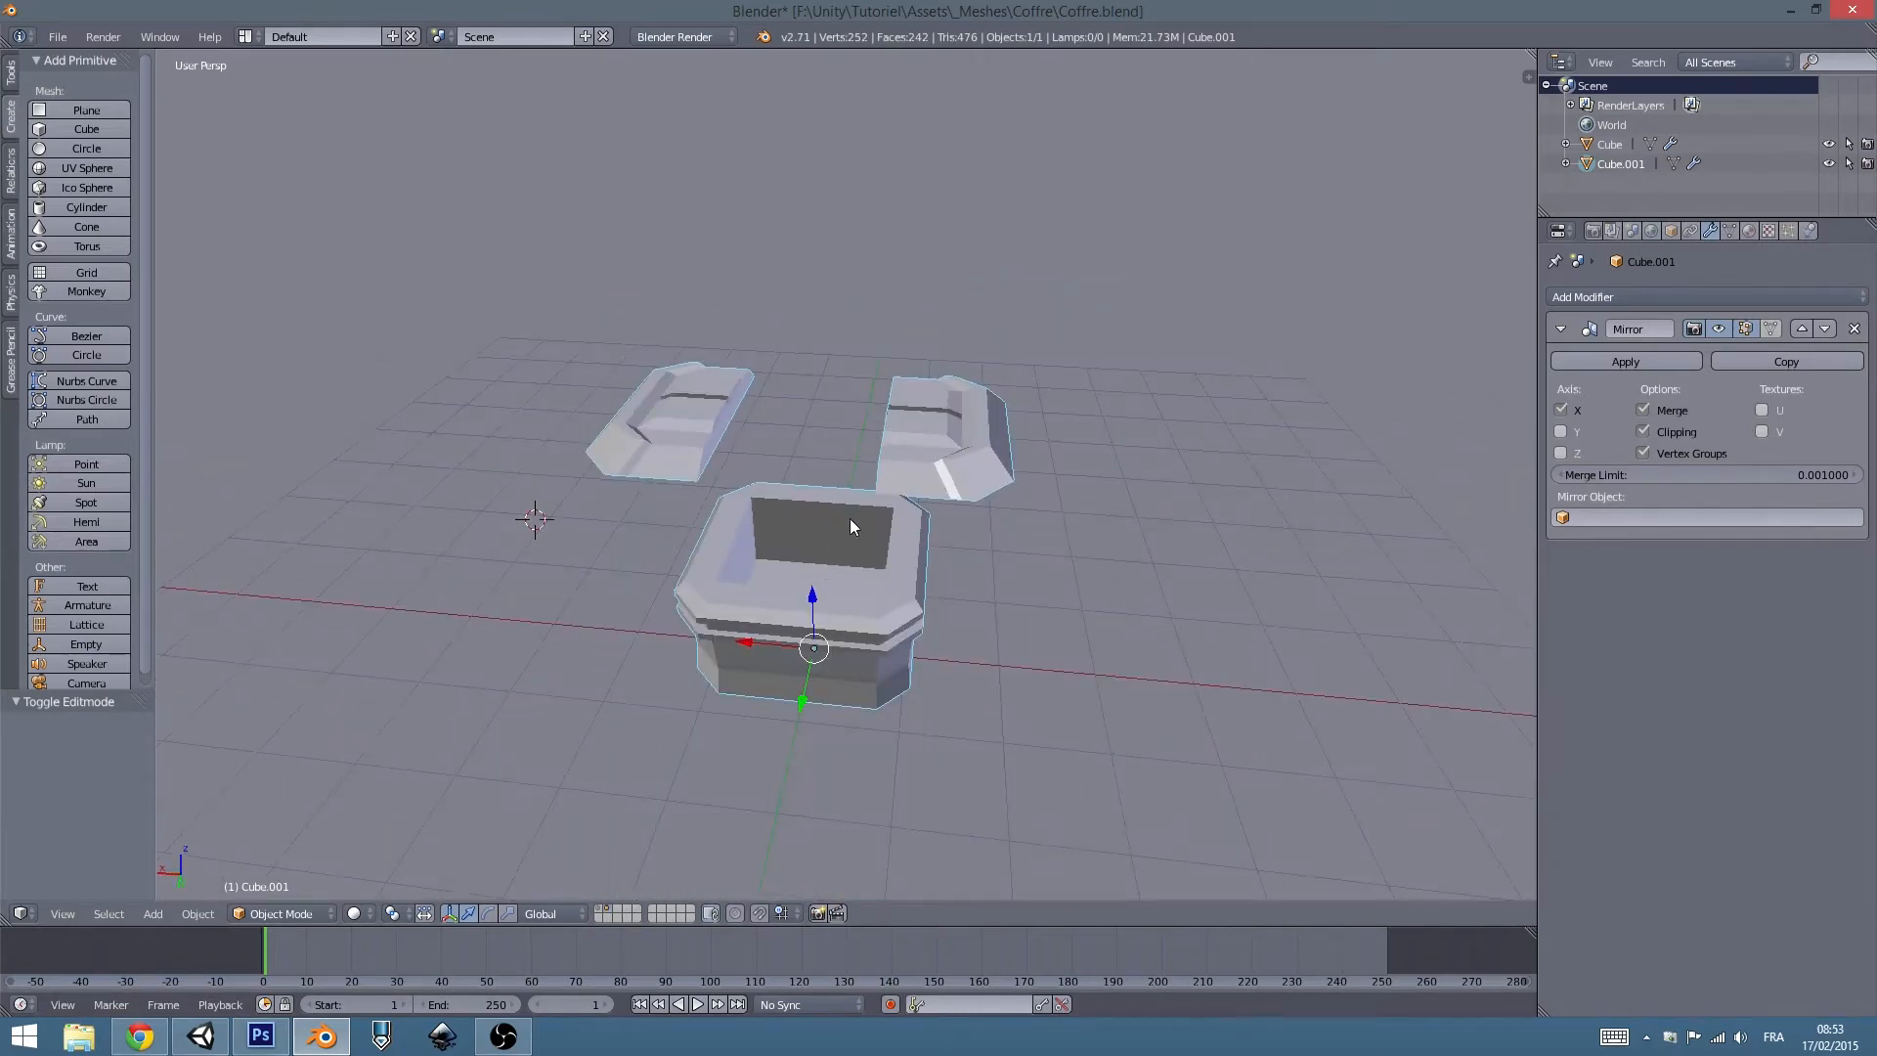
pyautogui.moveTo(858, 520); pyautogui.dragTo(894, 501, button='middle')
pyautogui.scroll(2, 865, 569)
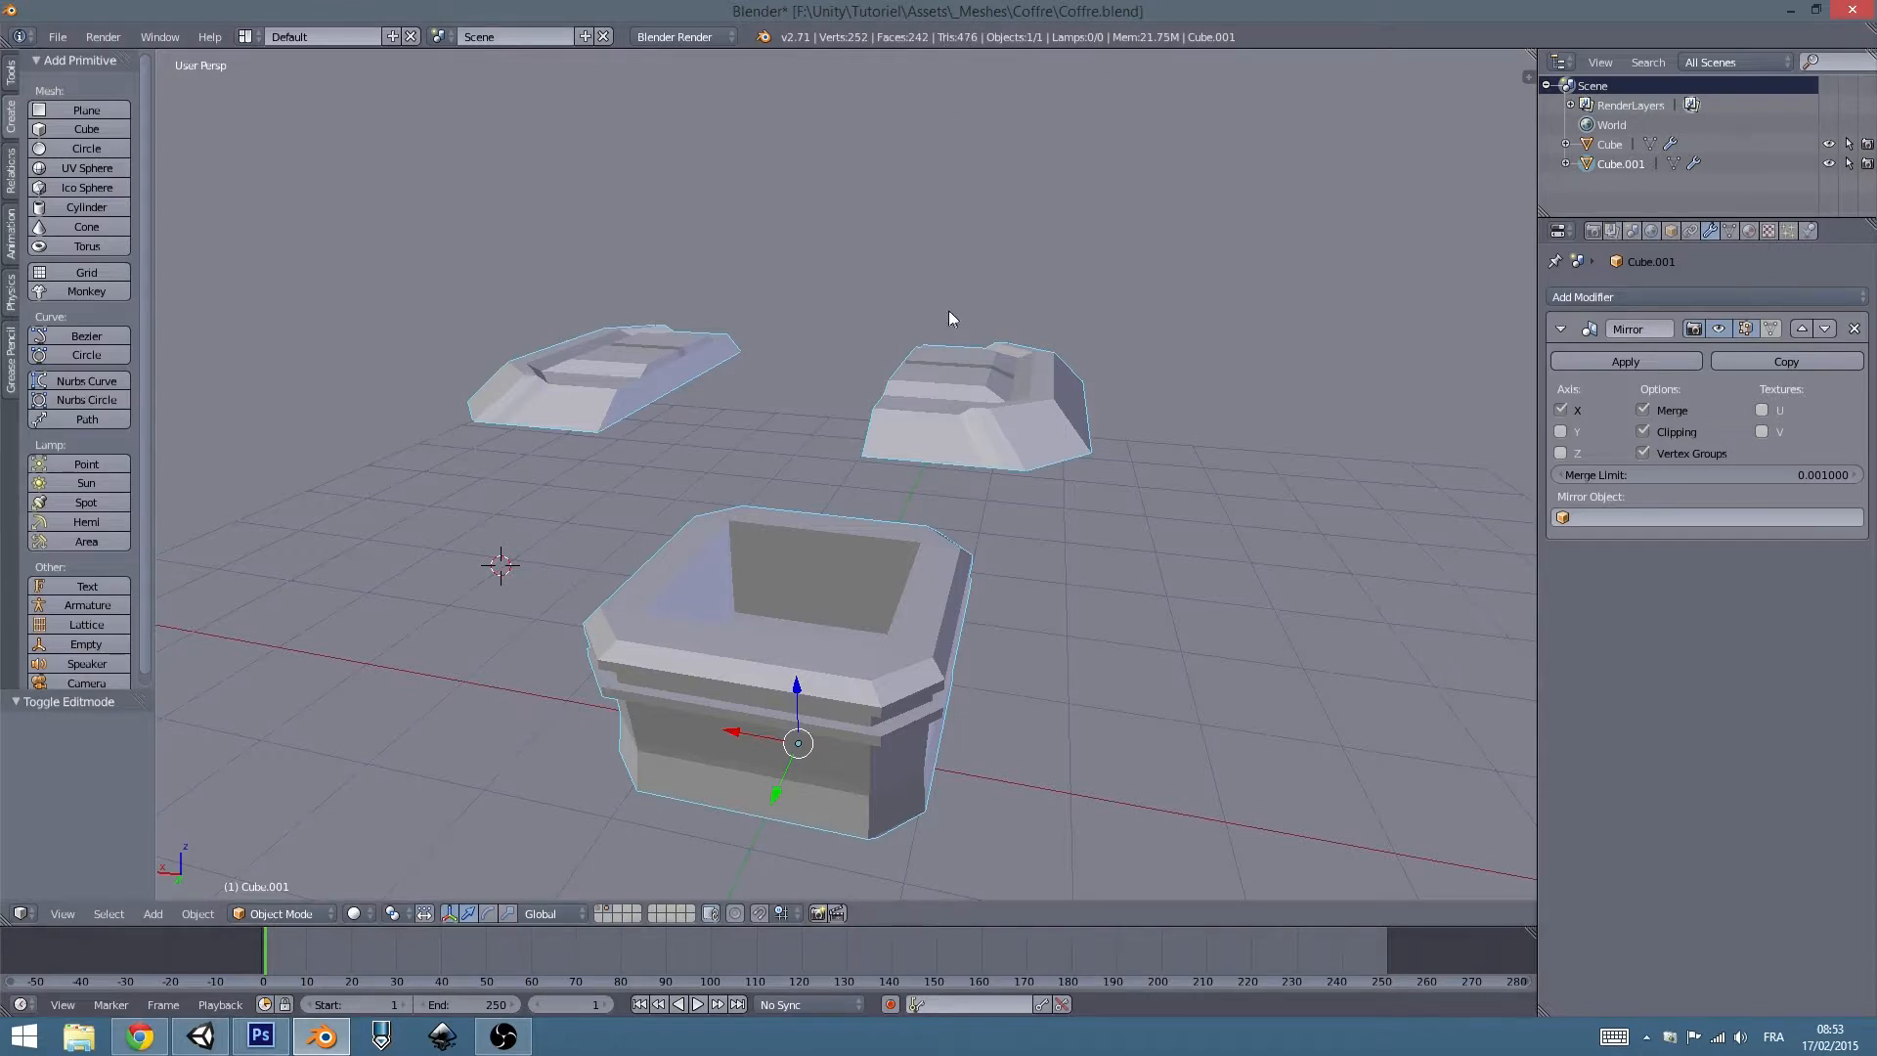
pyautogui.moveTo(980, 356); pyautogui.dragTo(821, 557, button='middle')
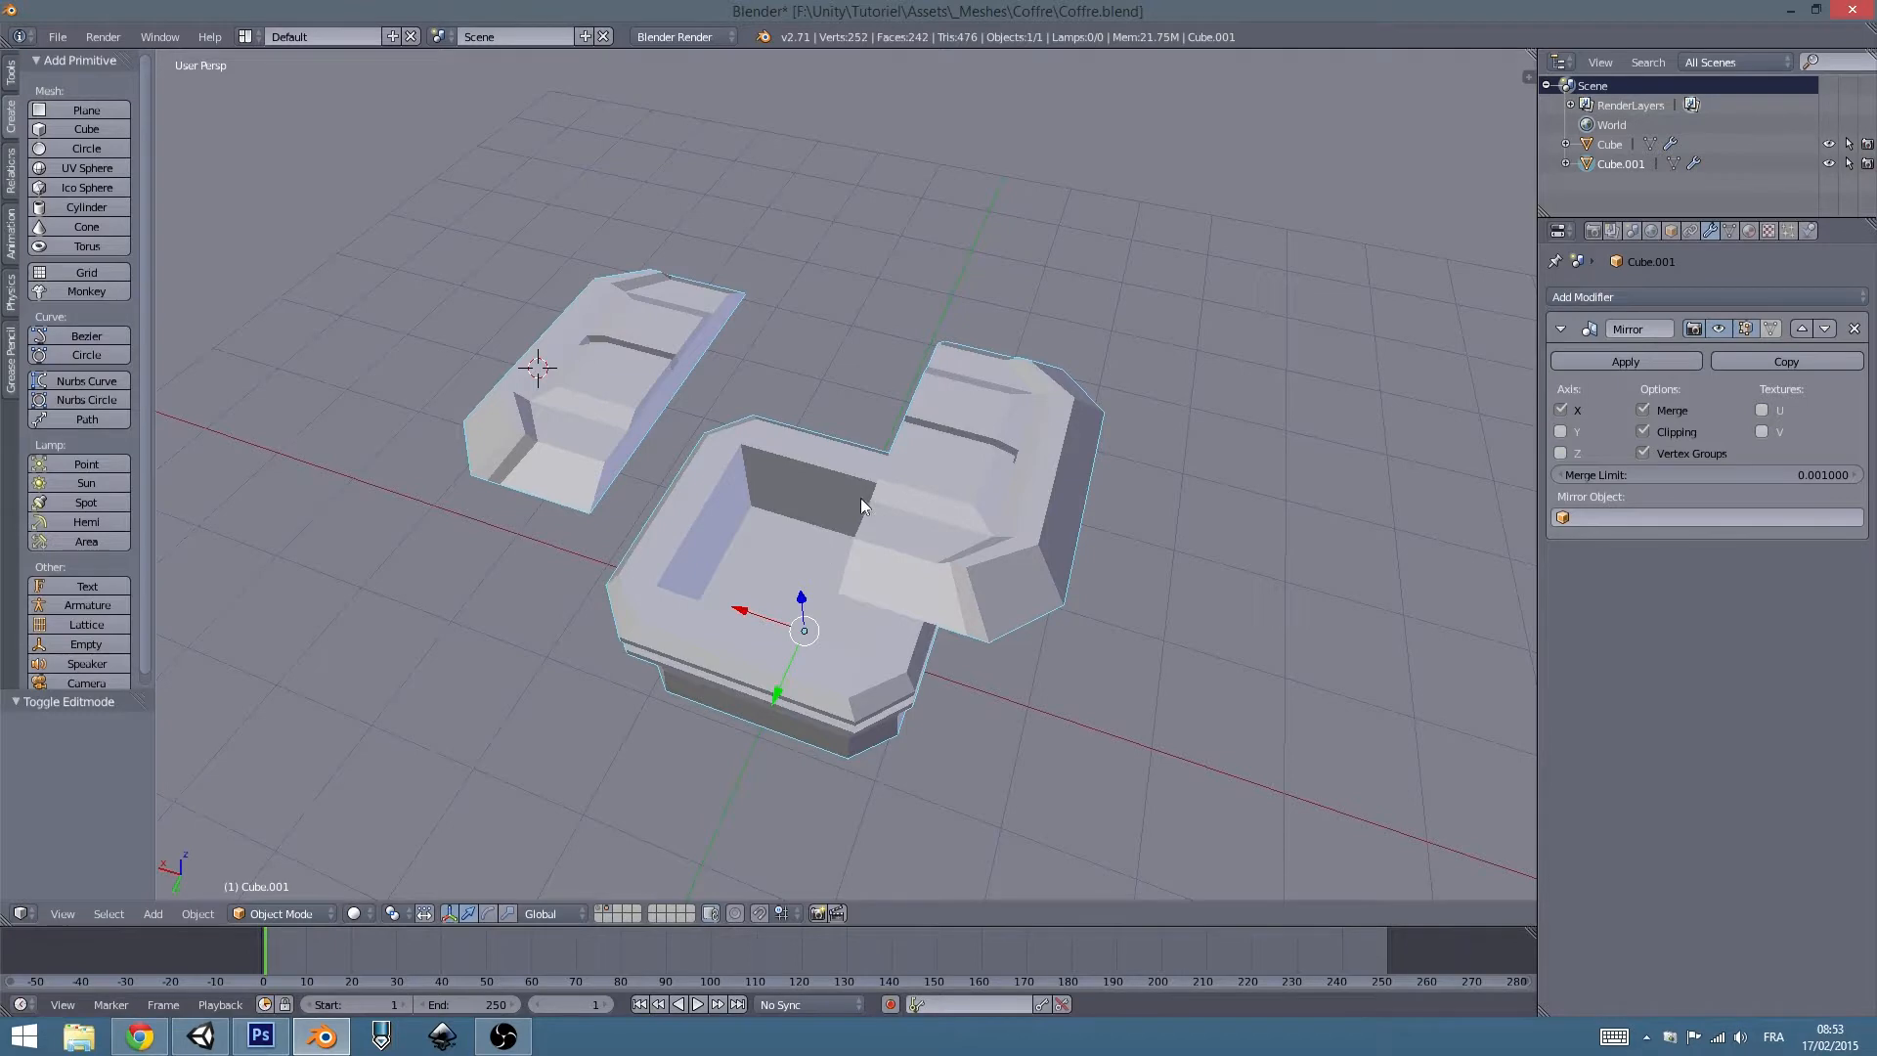
pyautogui.moveTo(675, 469); pyautogui.dragTo(872, 649, button='middle')
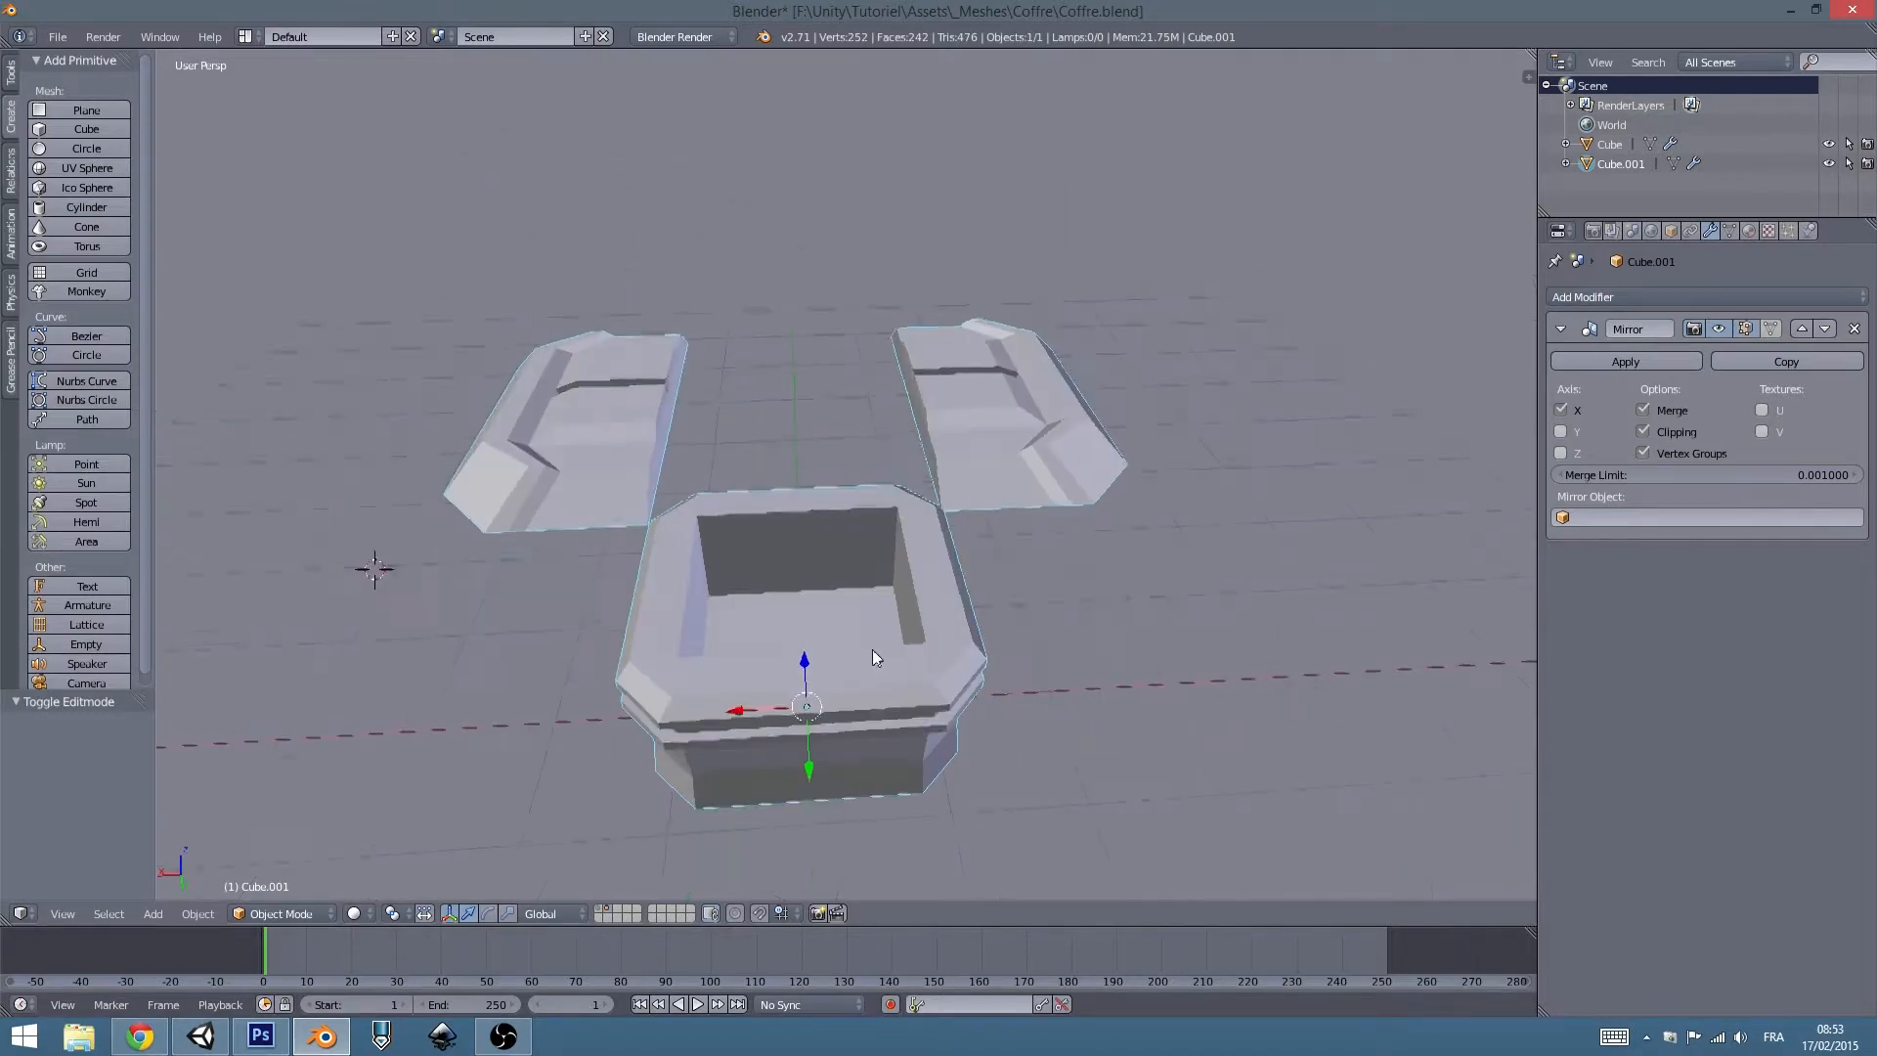
pyautogui.click(599, 910)
pyautogui.moveTo(673, 654)
pyautogui.mouseDown(button='middle')
pyautogui.moveTo(473, 597)
pyautogui.moveTo(700, 676)
pyautogui.mouseUp(button='middle')
pyautogui.scroll(-4, 724, 567)
pyautogui.moveTo(755, 456); pyautogui.dragTo(889, 301, button='middle')
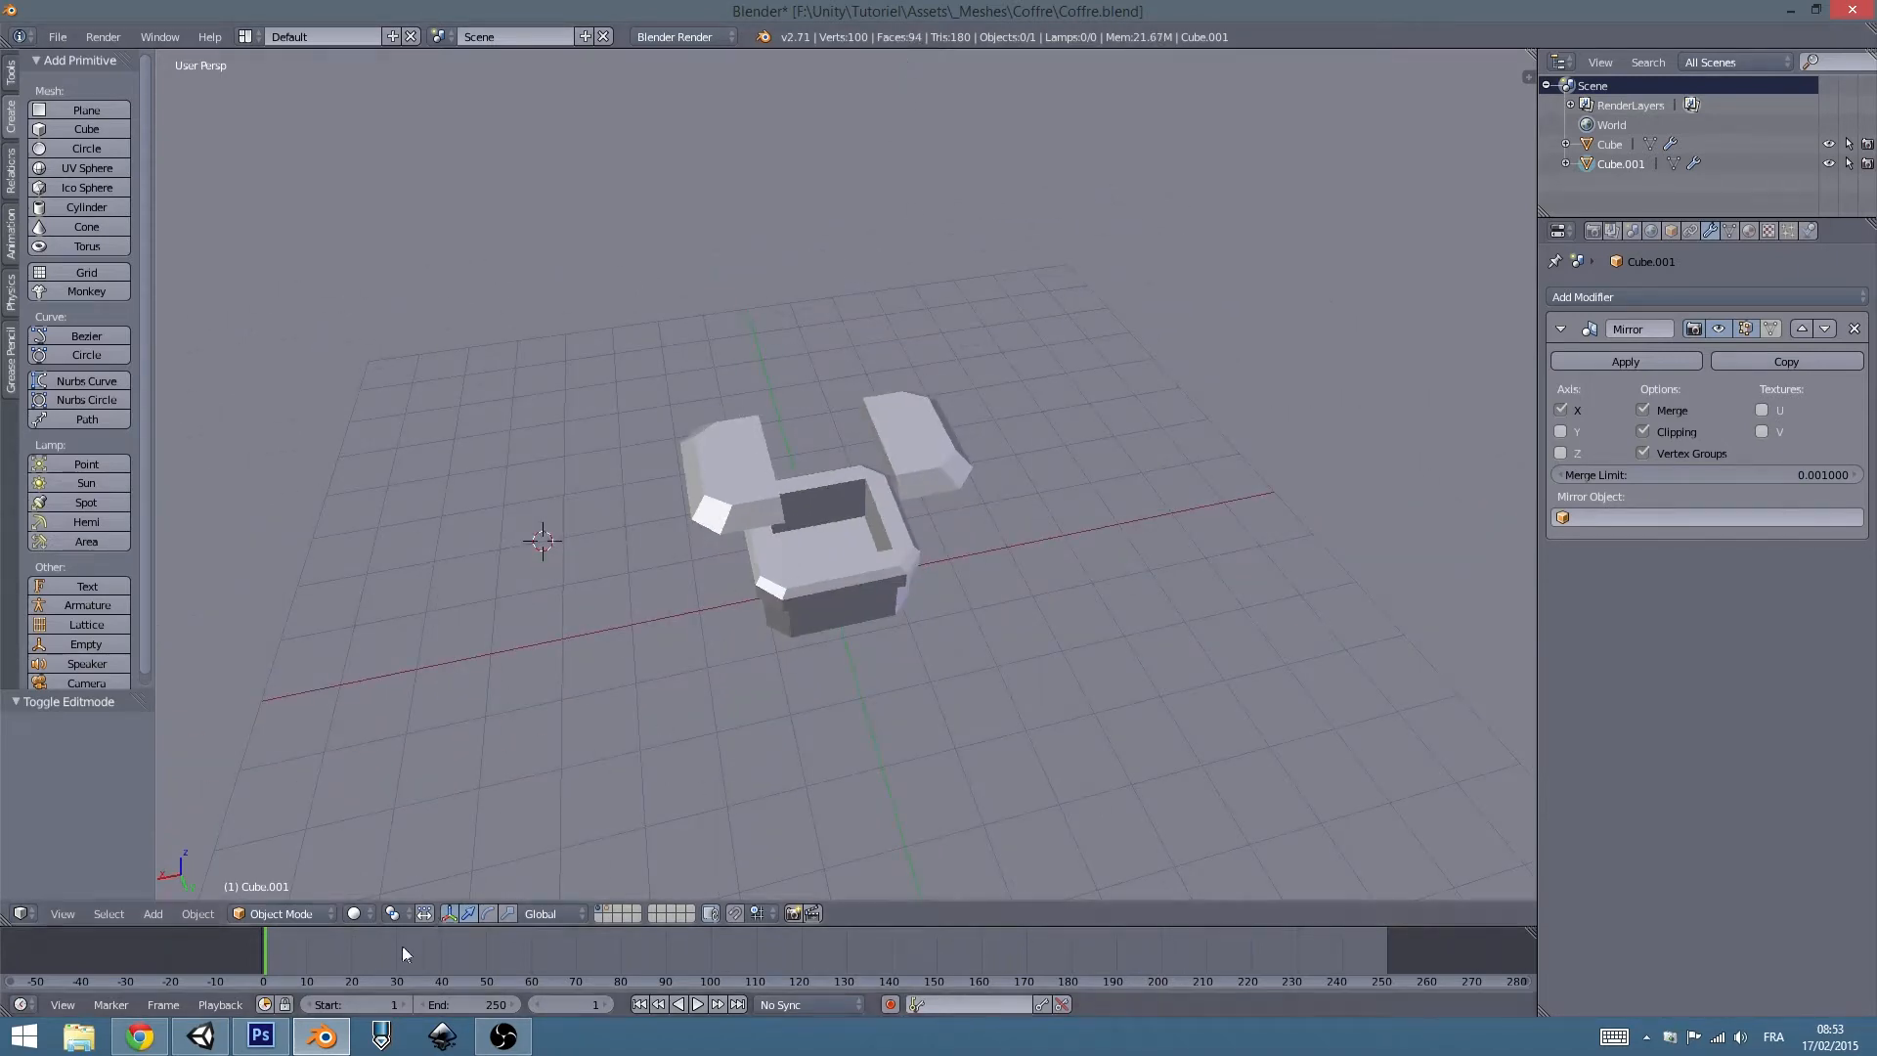
pyautogui.click(609, 910)
pyautogui.moveTo(882, 618); pyautogui.dragTo(759, 524, button='middle')
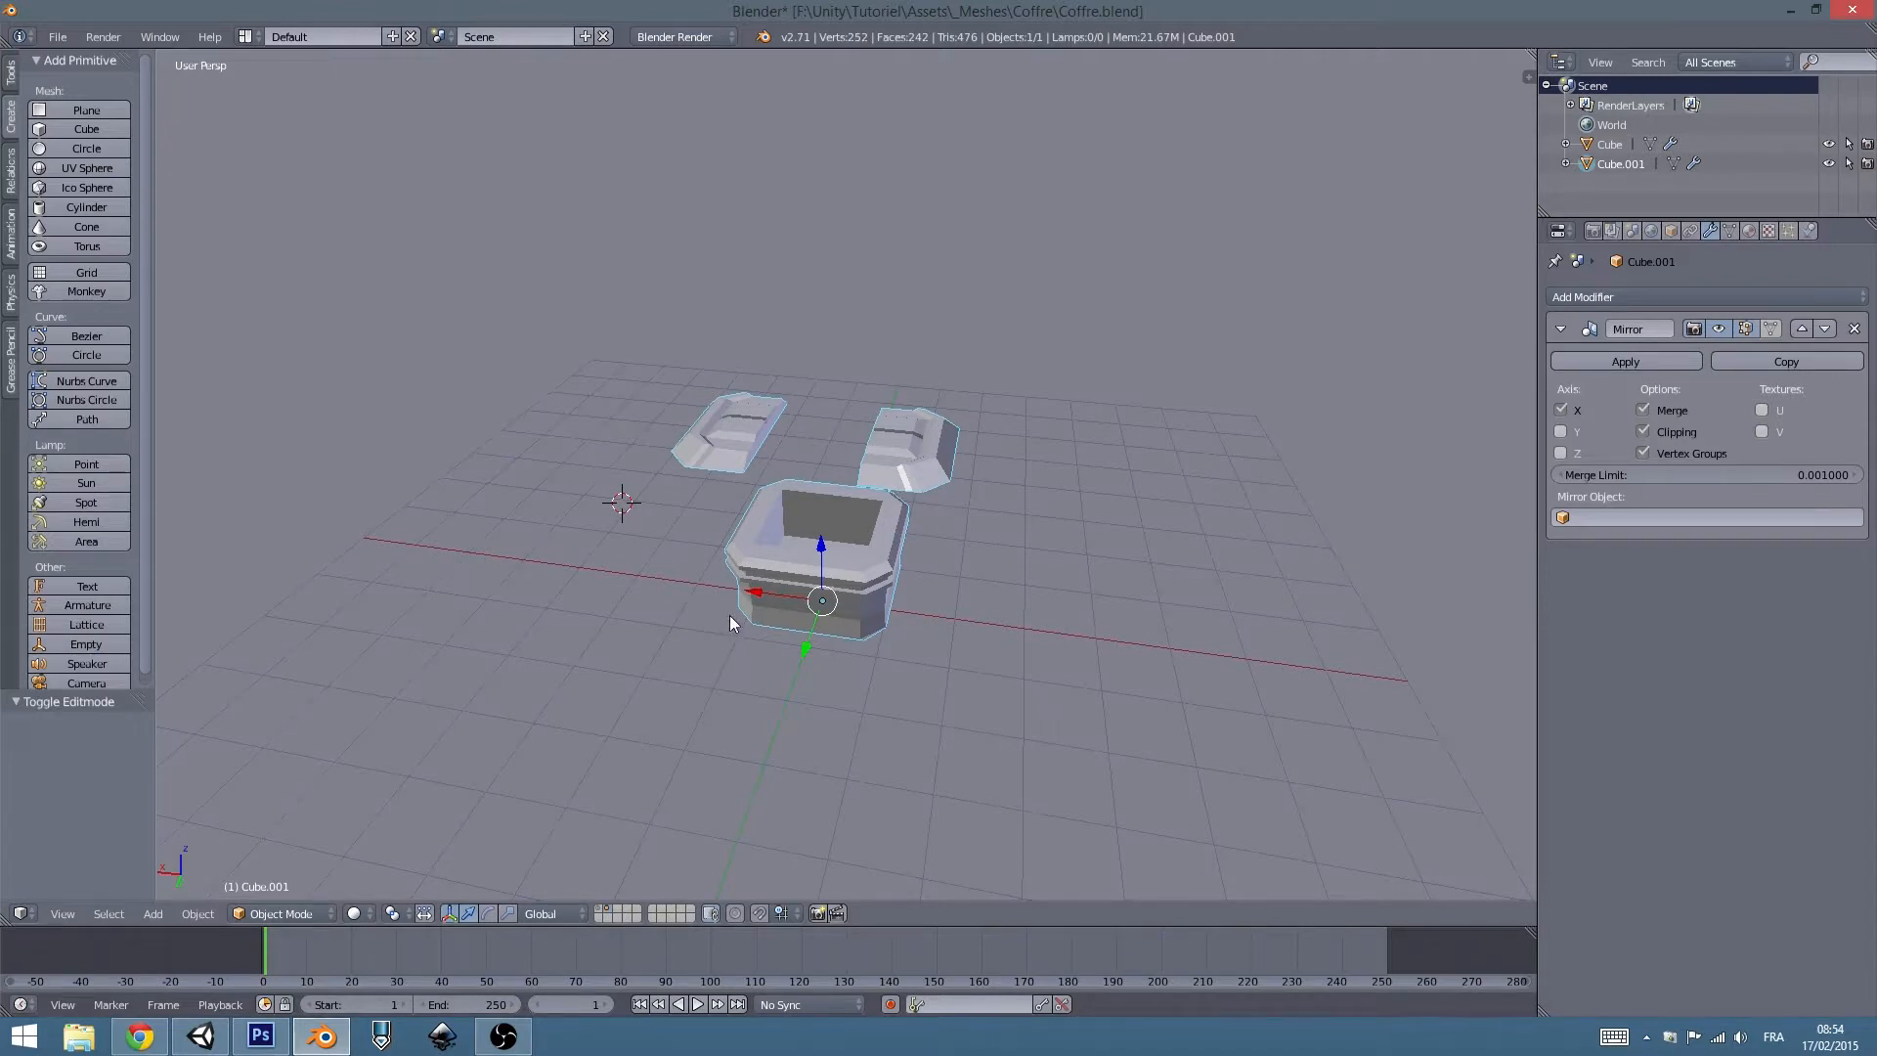
pyautogui.click(598, 909)
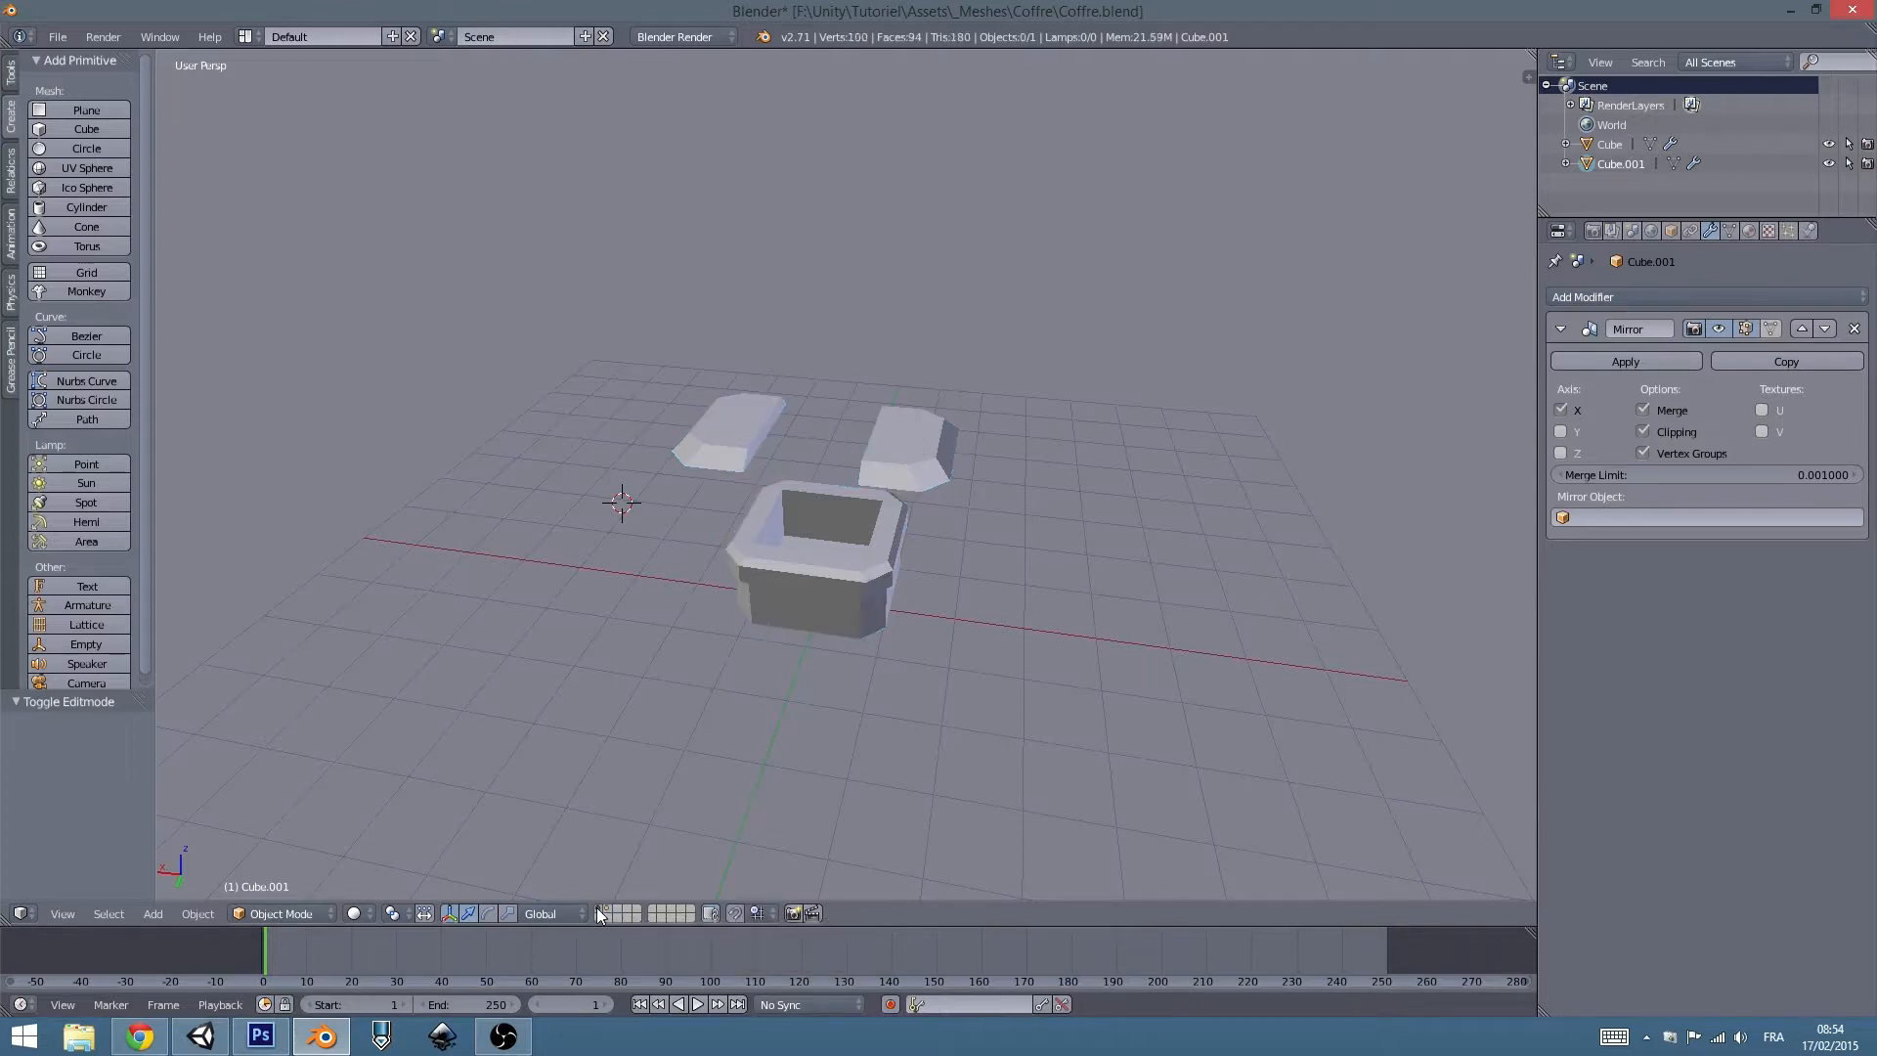
pyautogui.click(607, 908)
pyautogui.moveTo(671, 790); pyautogui.dragTo(821, 627, button='middle')
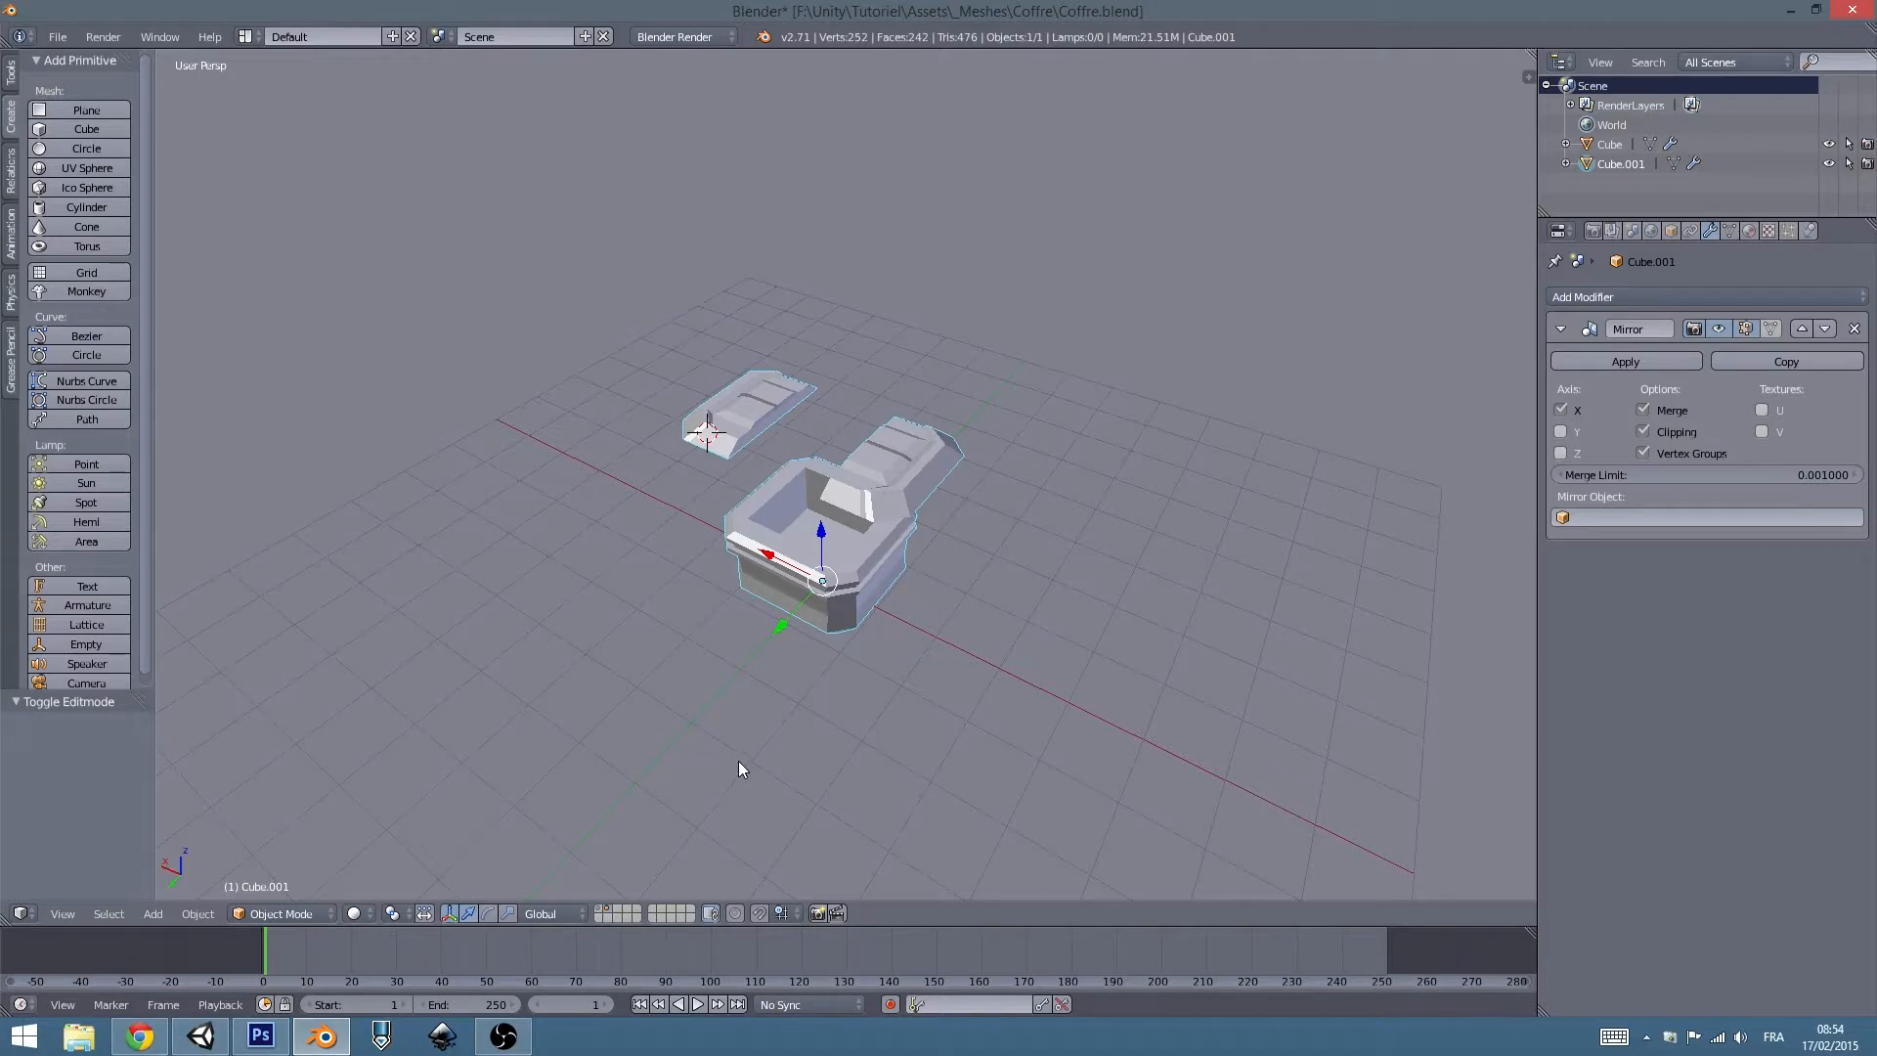
# Select the simple chest on the first layer and rename its material as Coffre.
pyautogui.click(602, 911)
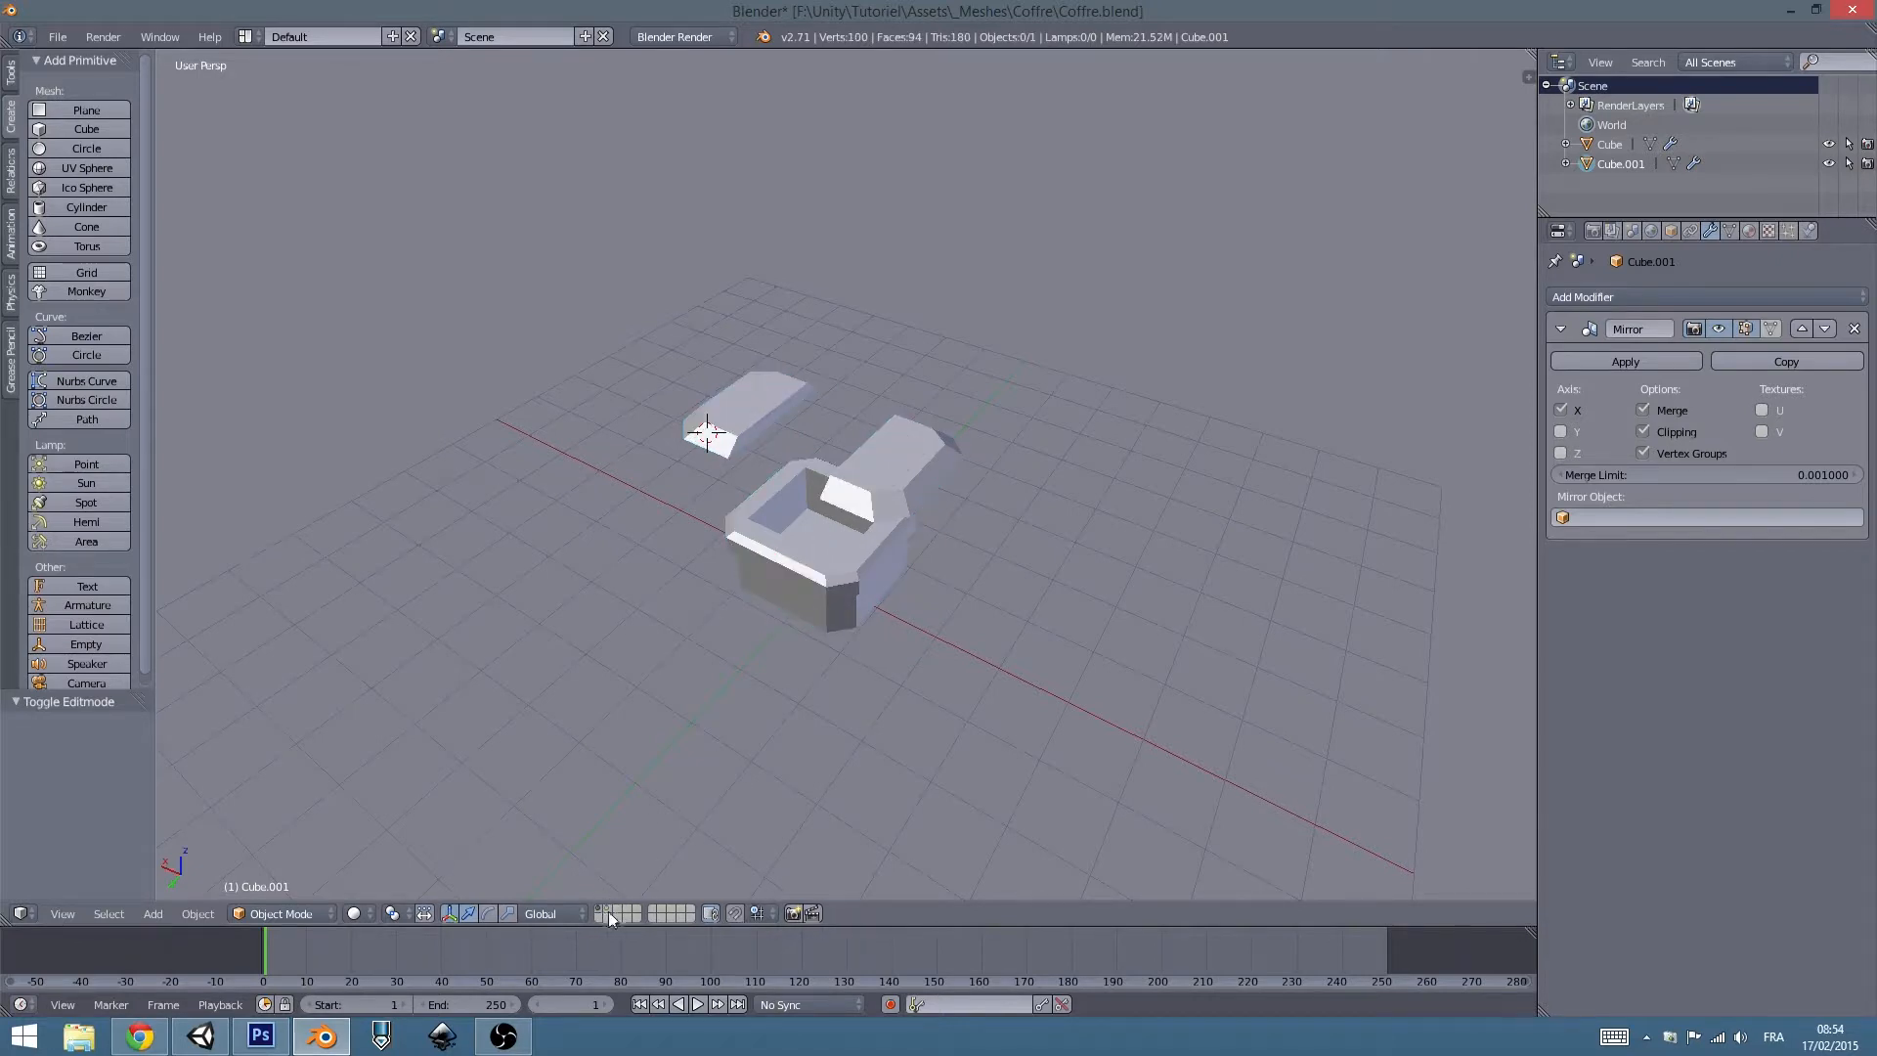
pyautogui.rightClick(823, 617)
pyautogui.moveTo(823, 618); pyautogui.dragTo(714, 542, button='middle')
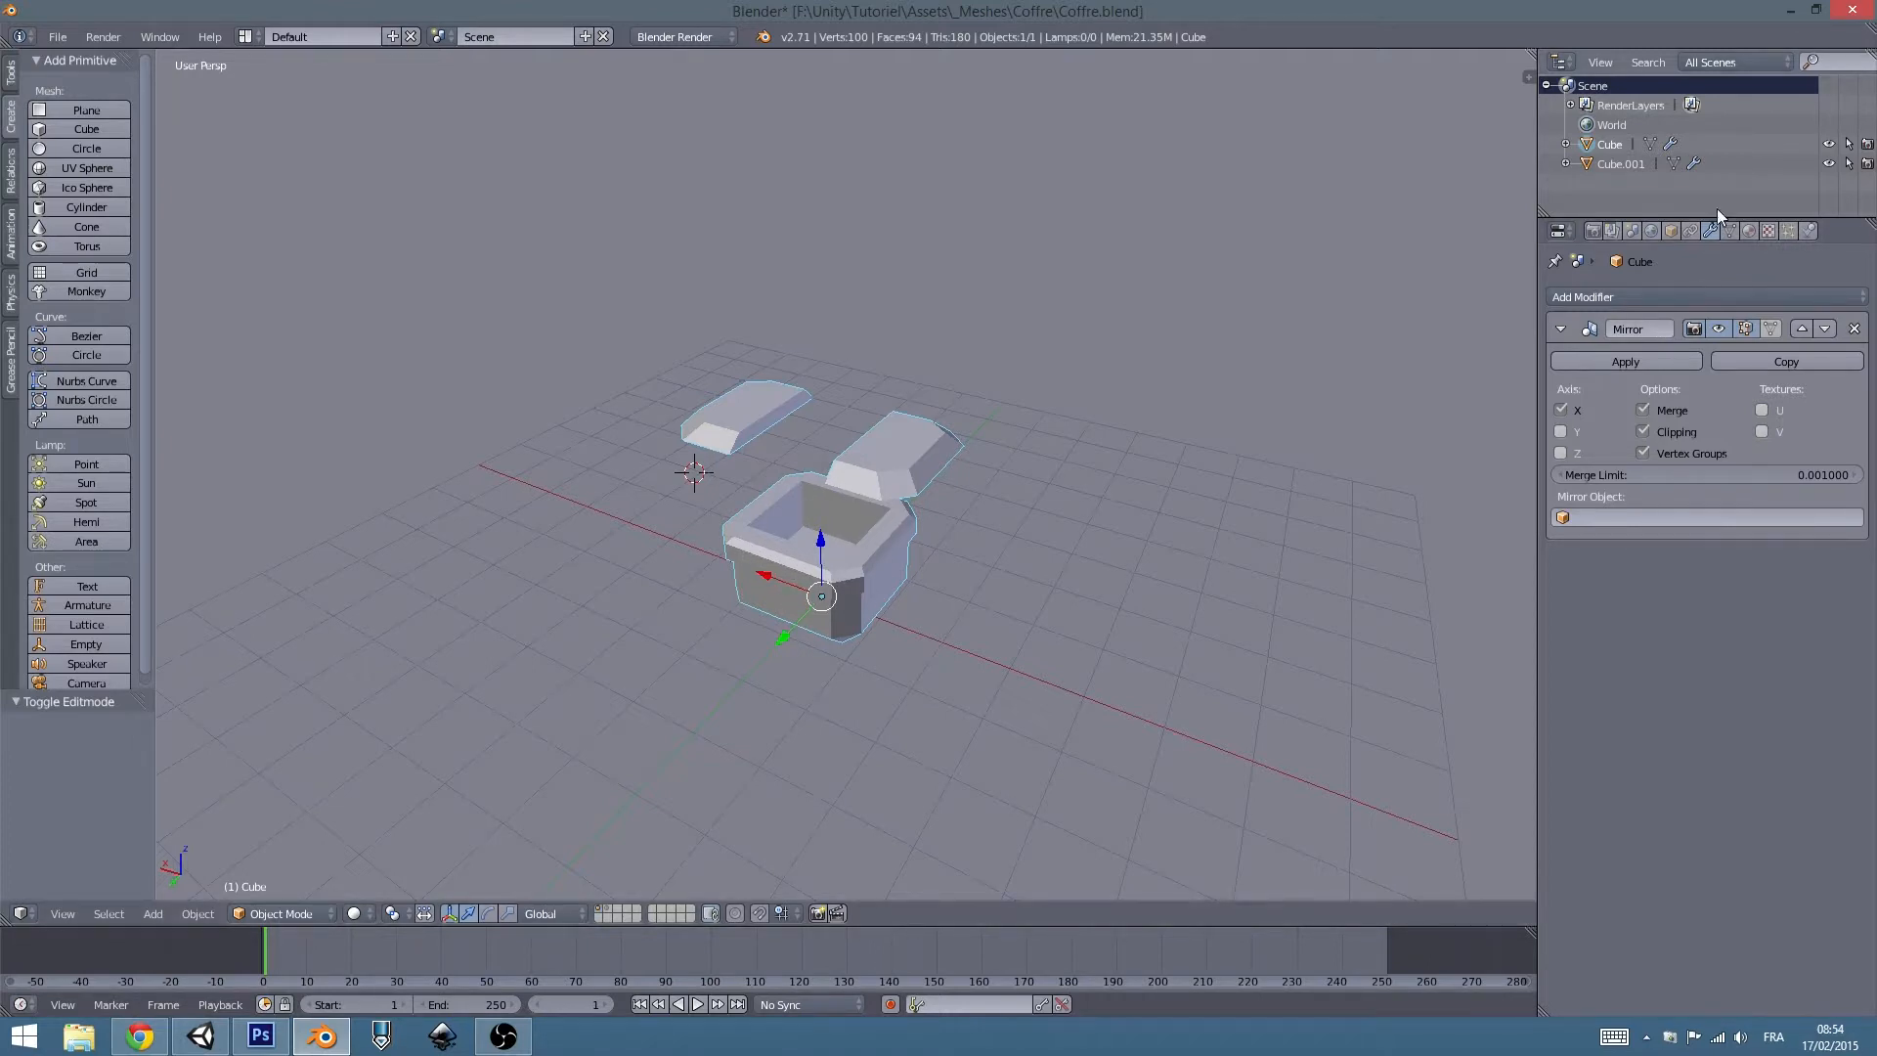
pyautogui.click(1747, 231)
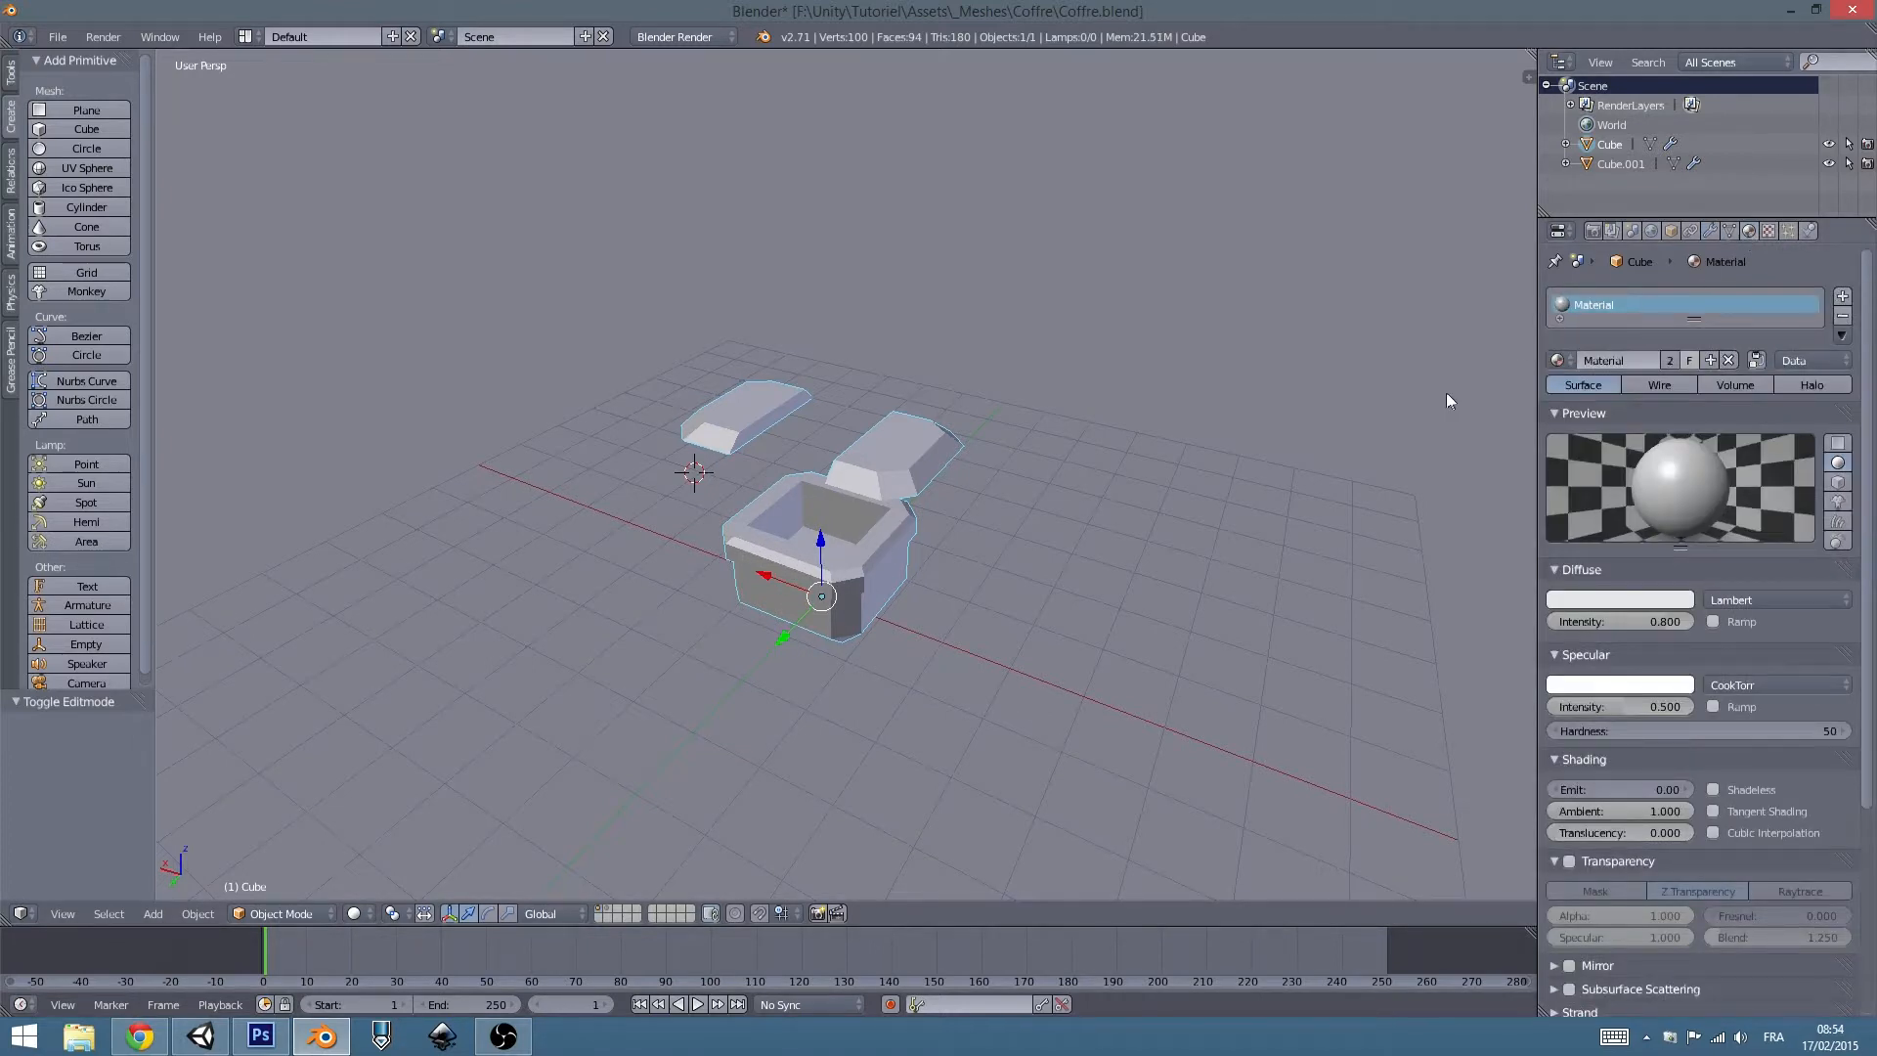
pyautogui.doubleClick(1596, 304)
pyautogui.write('Coffre')
pyautogui.press('Return')
# Rename the simple chest object as Coffre and its detailed duplicate Cube.001 as CoffreHP.
pyautogui.doubleClick(1610, 145)
pyautogui.press('BackSpace')
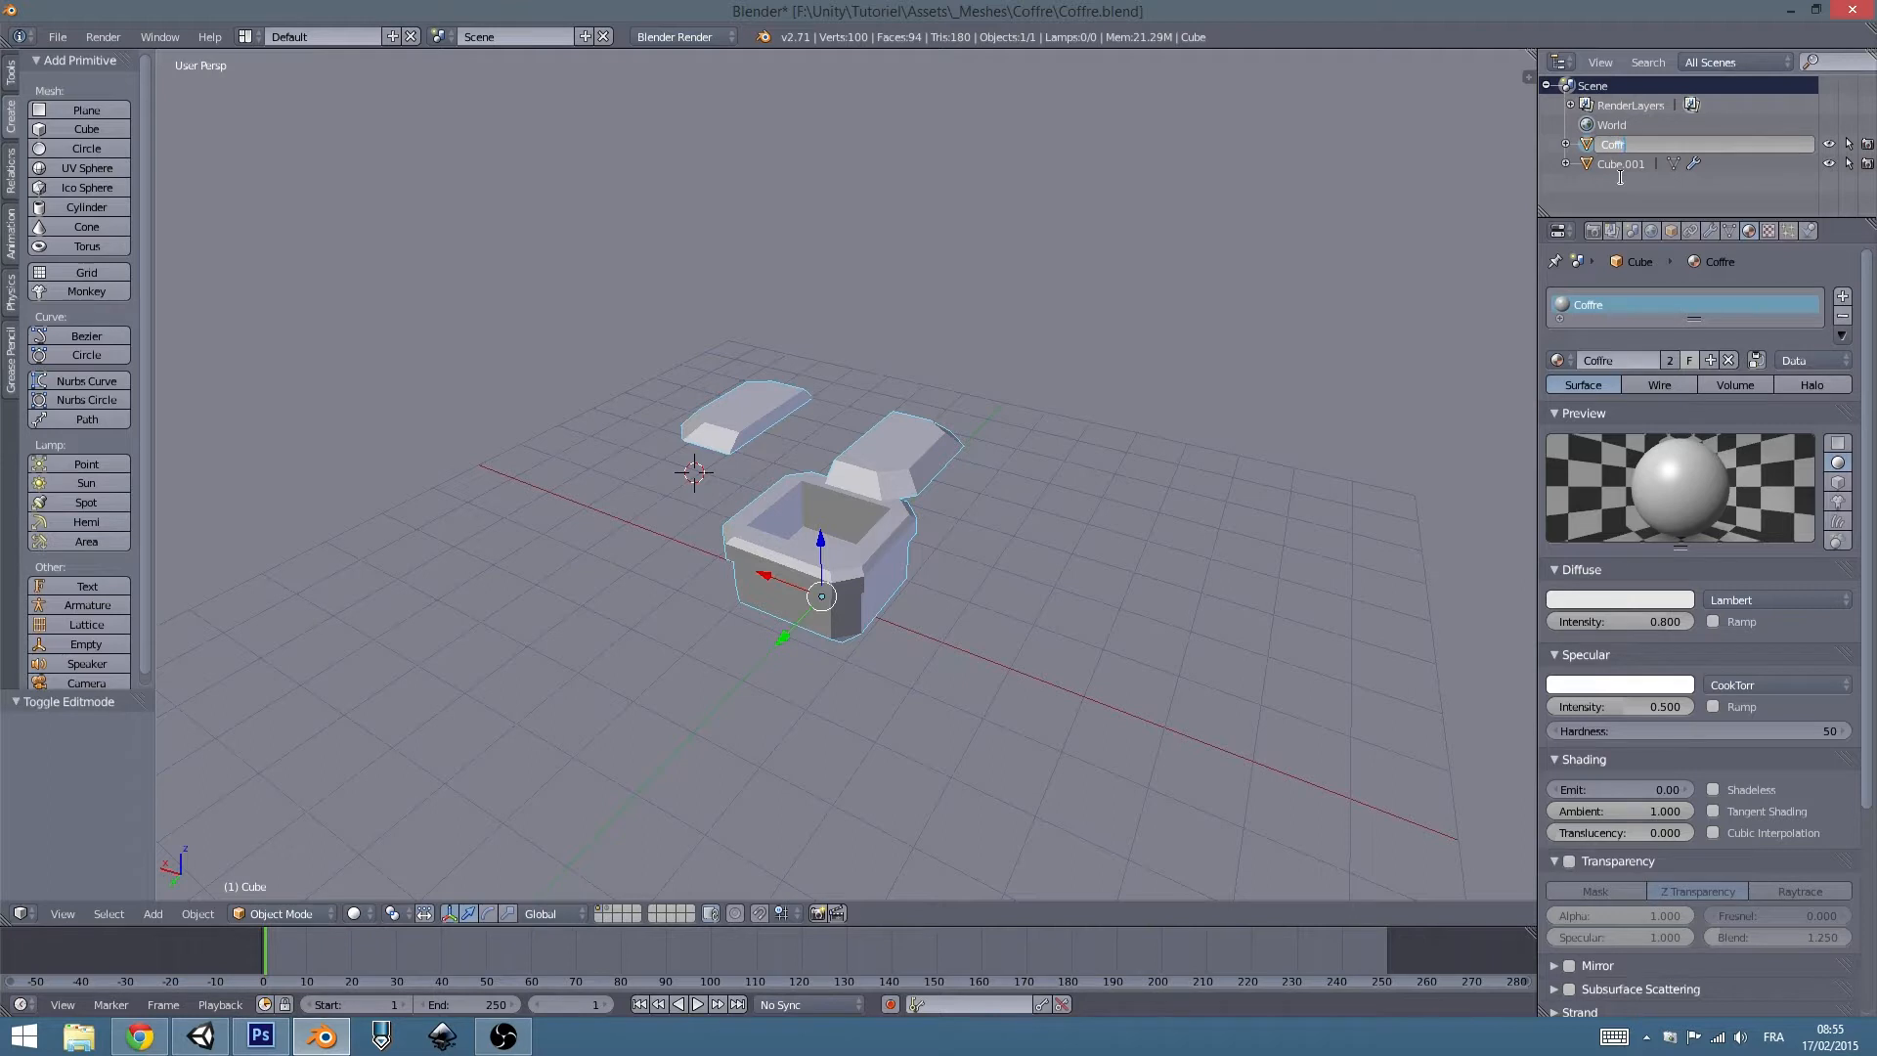
pyautogui.write('e')
pyautogui.press('Return')
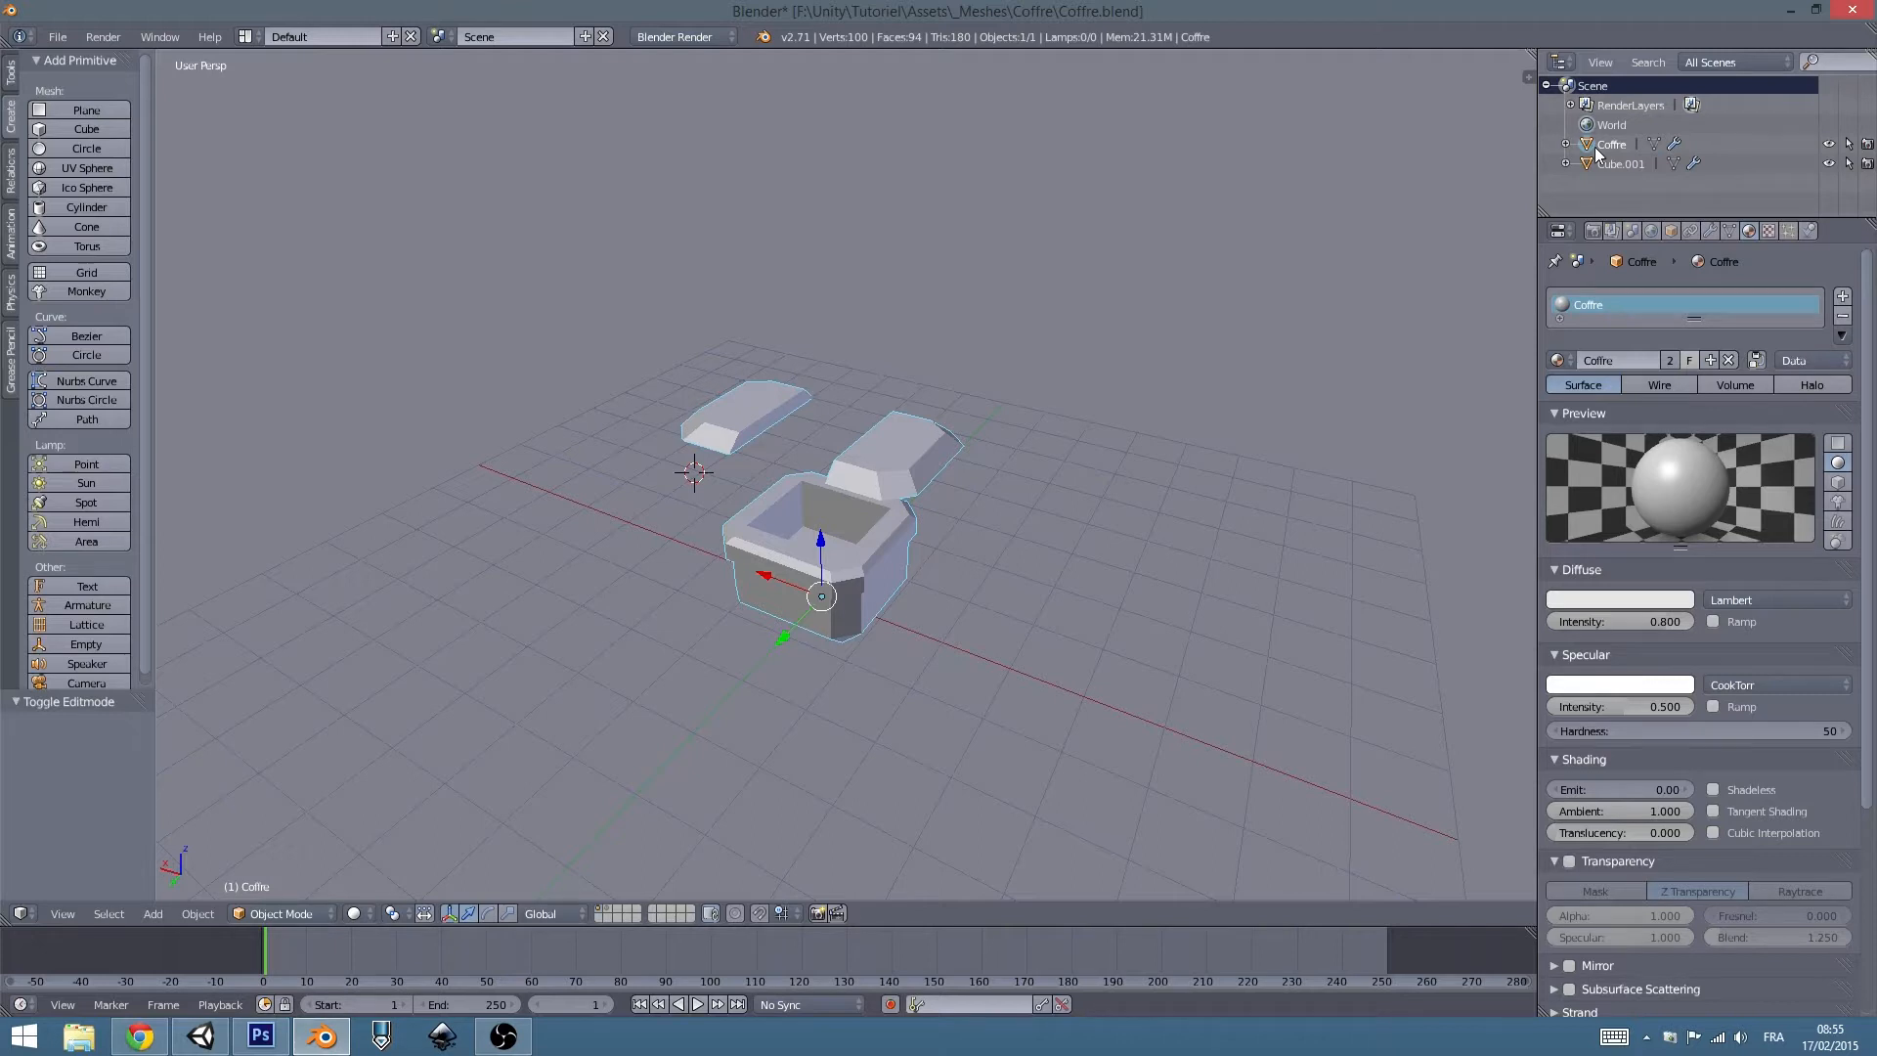
pyautogui.doubleClick(1613, 164)
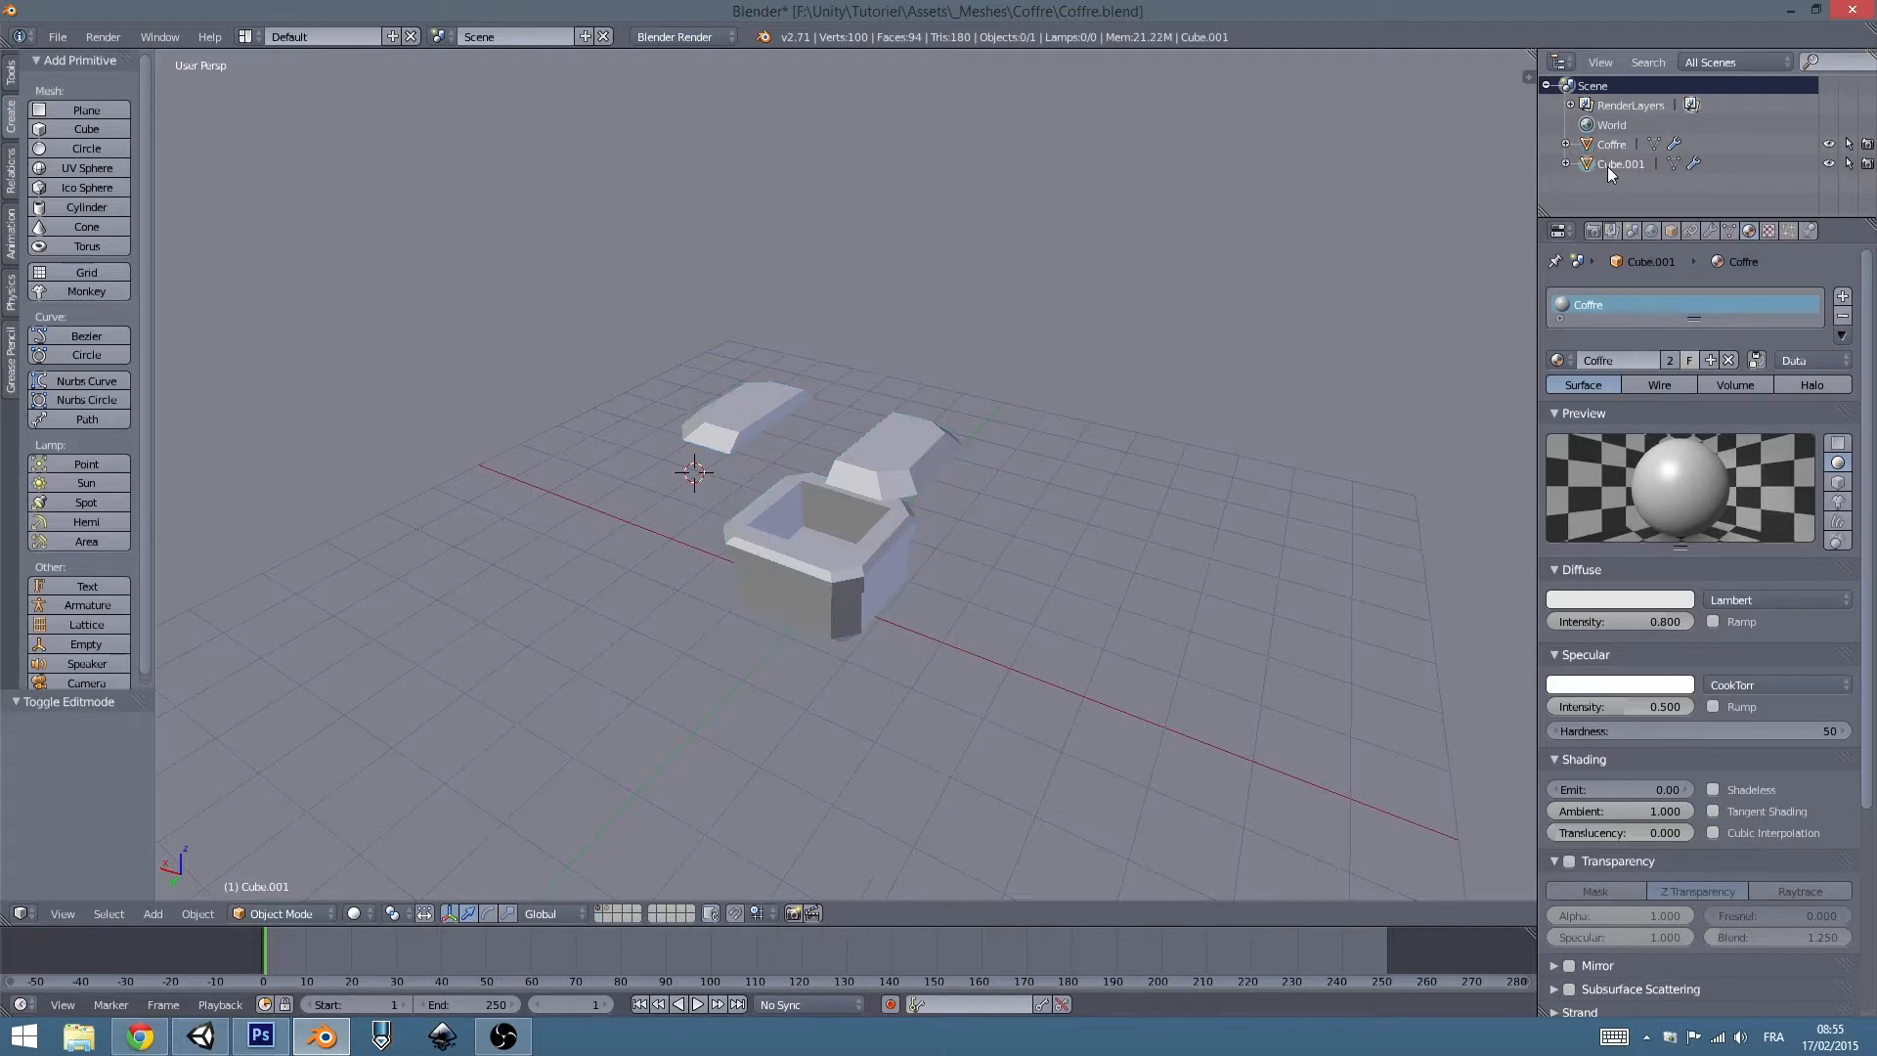
pyautogui.write('CoffreHP')
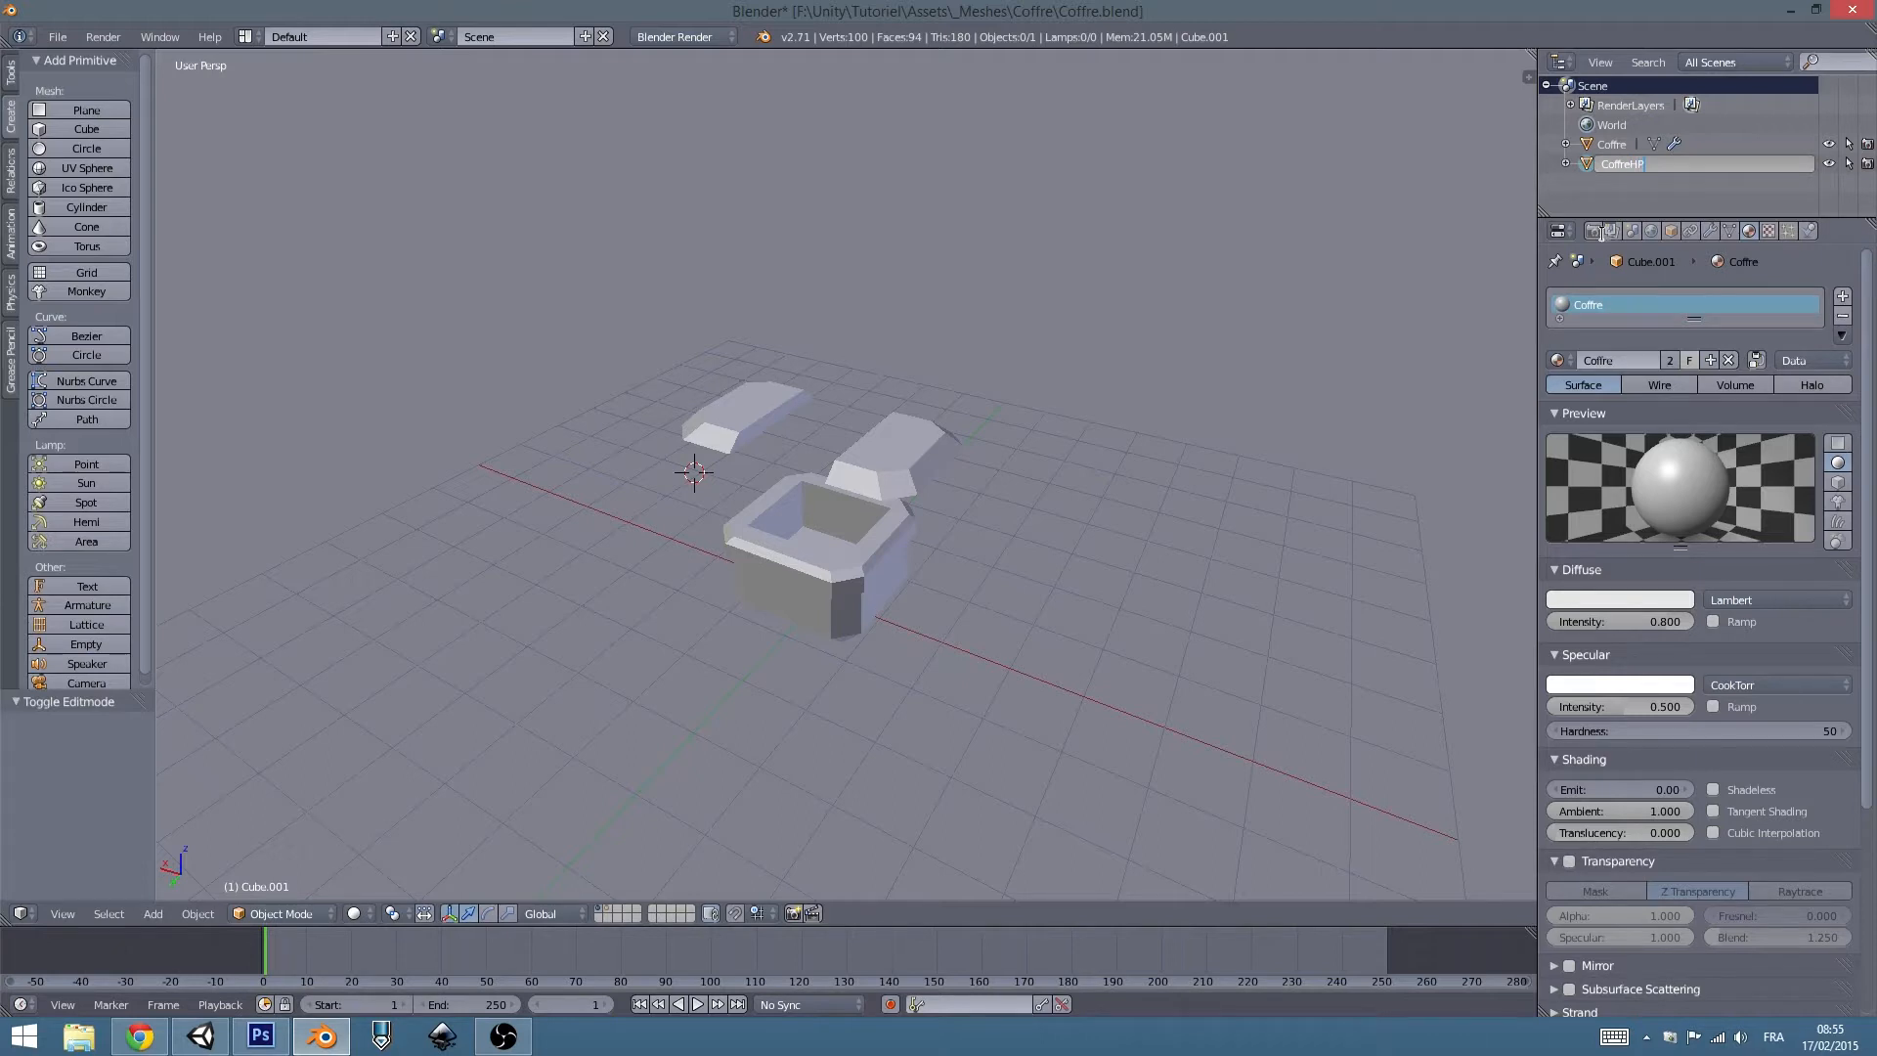
pyautogui.press('Return')
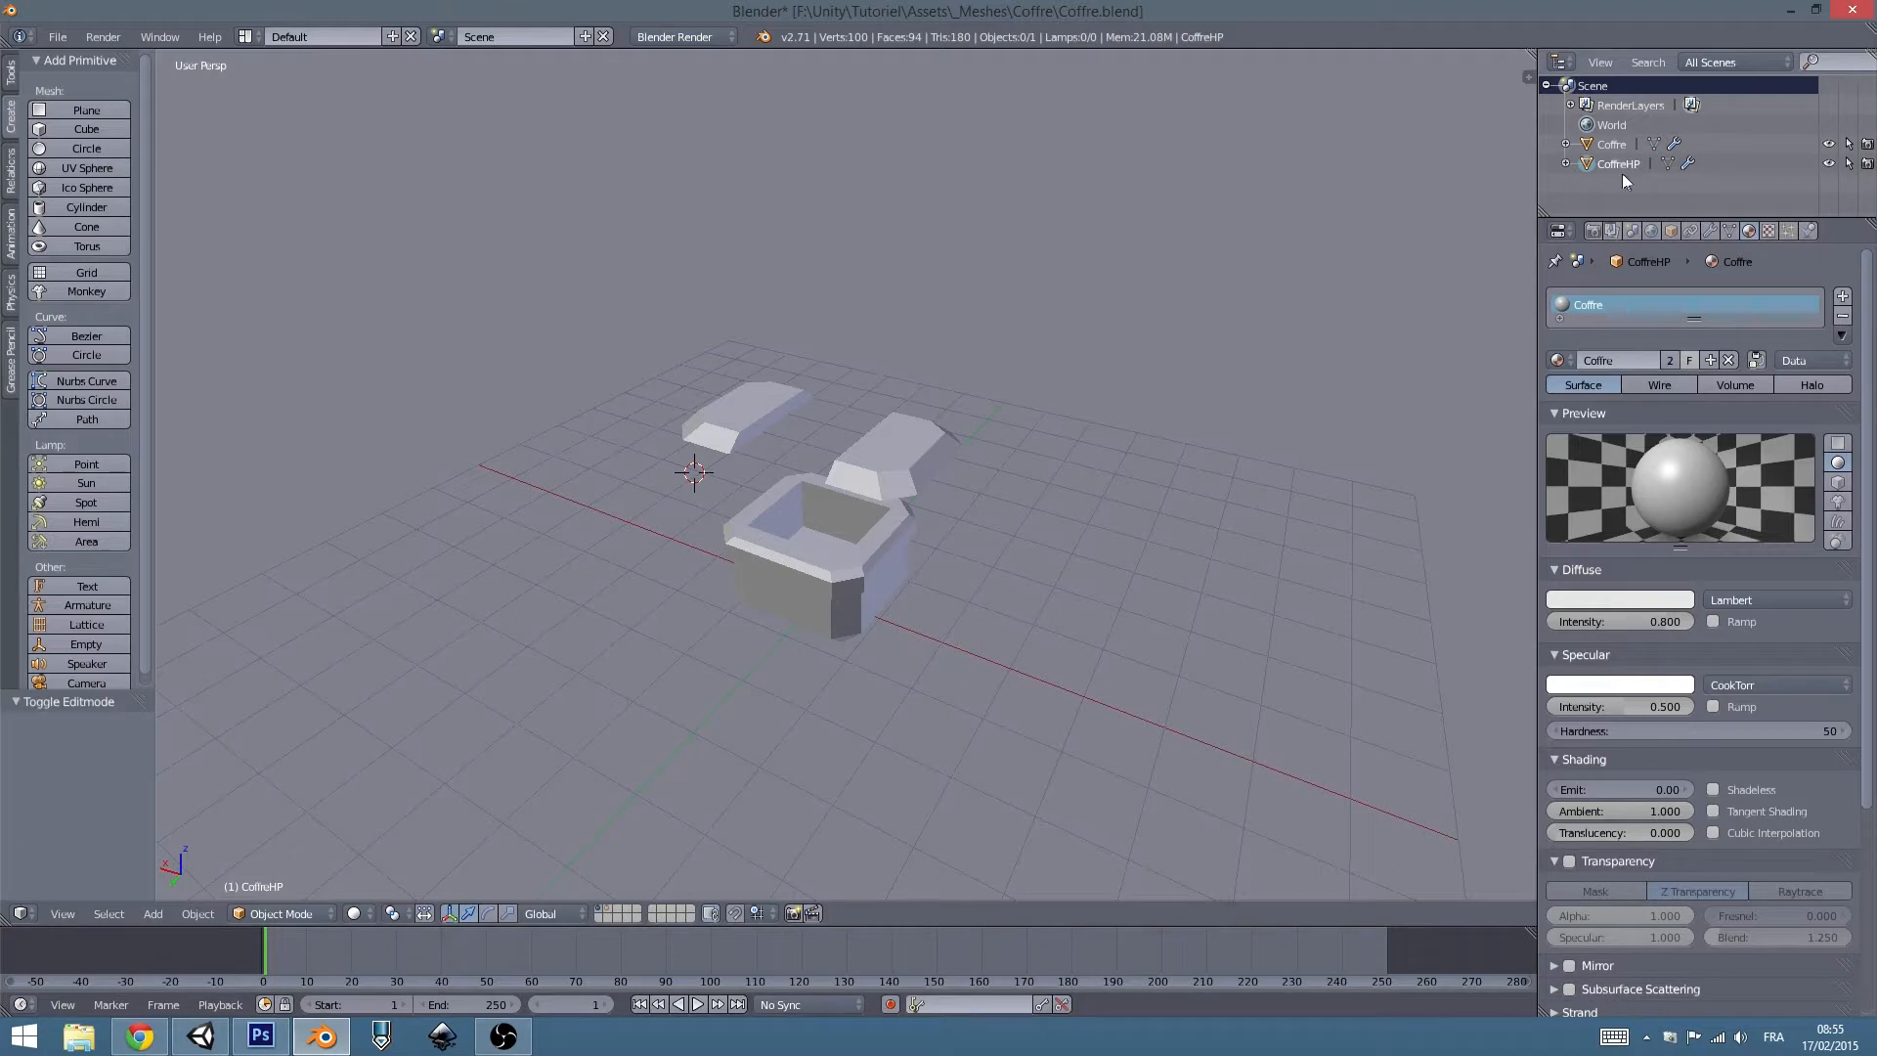
# Show only the second layer, select CoffreHP and inspect the detailed chest from several angles.
pyautogui.click(1620, 143)
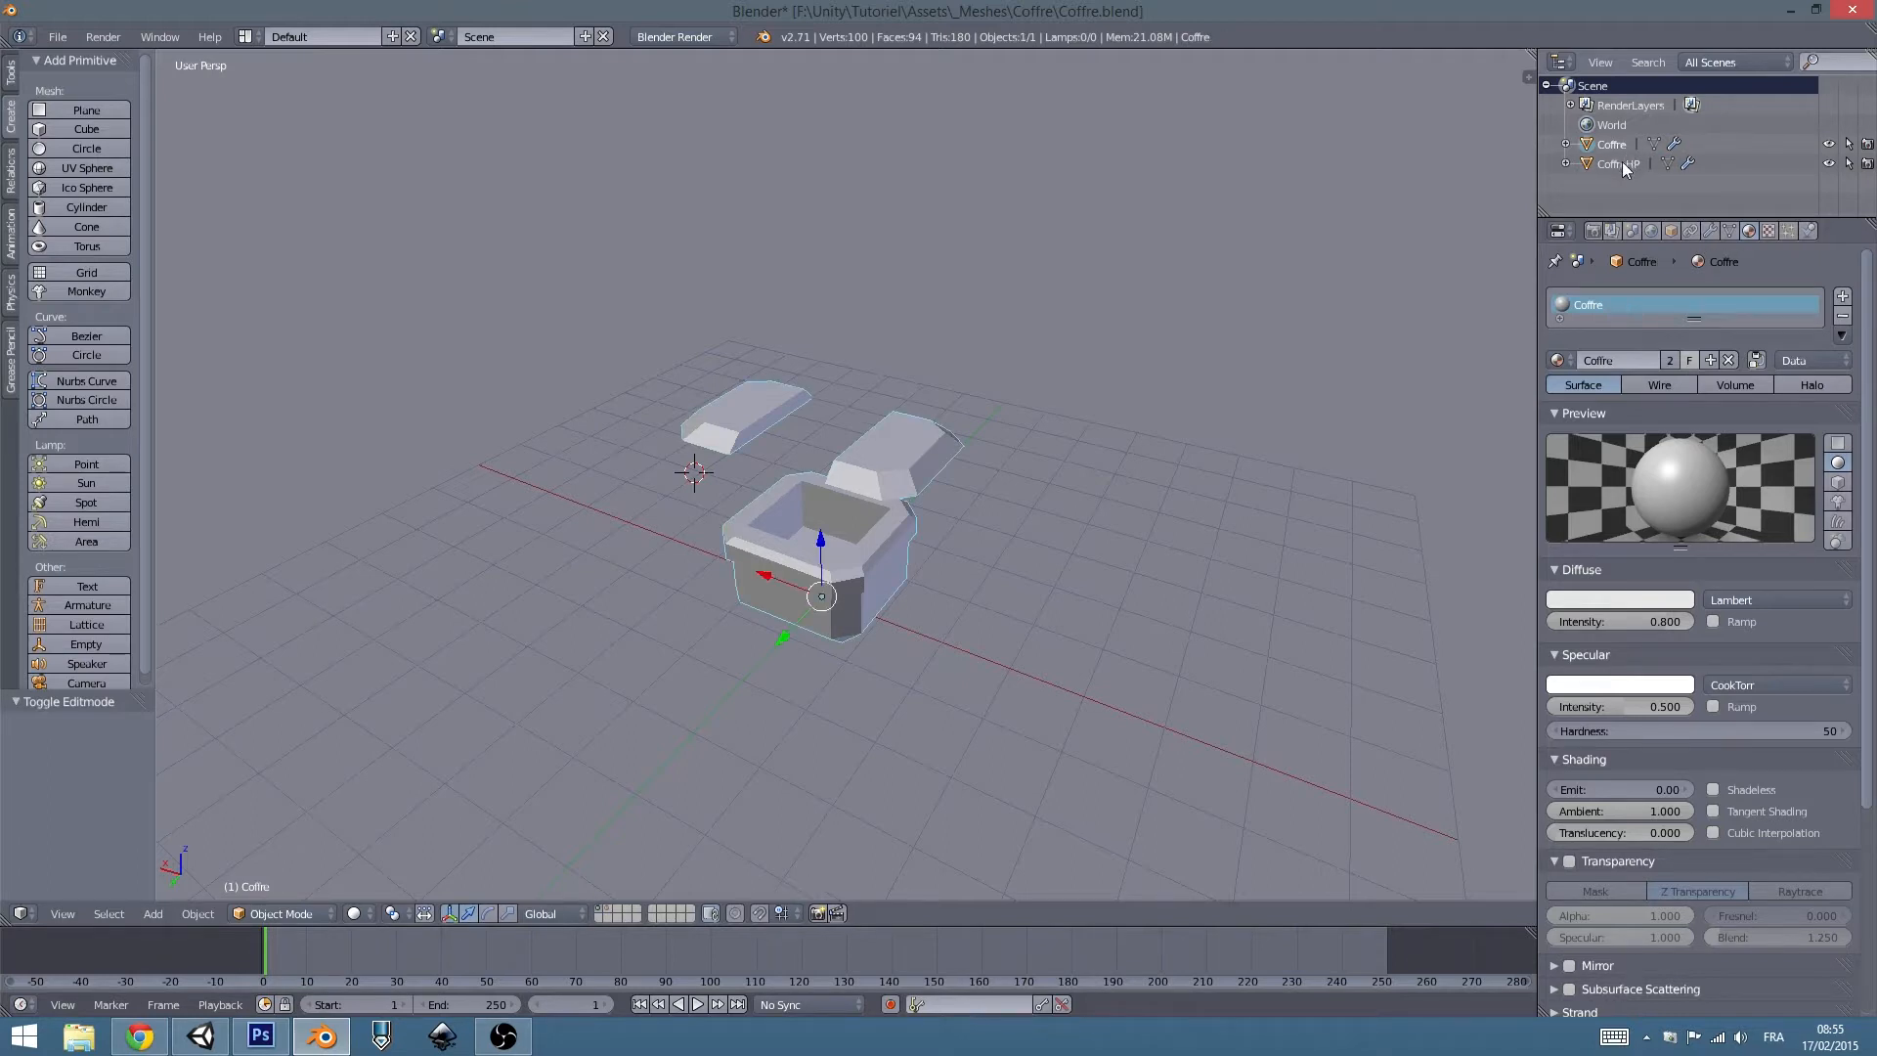
pyautogui.click(606, 909)
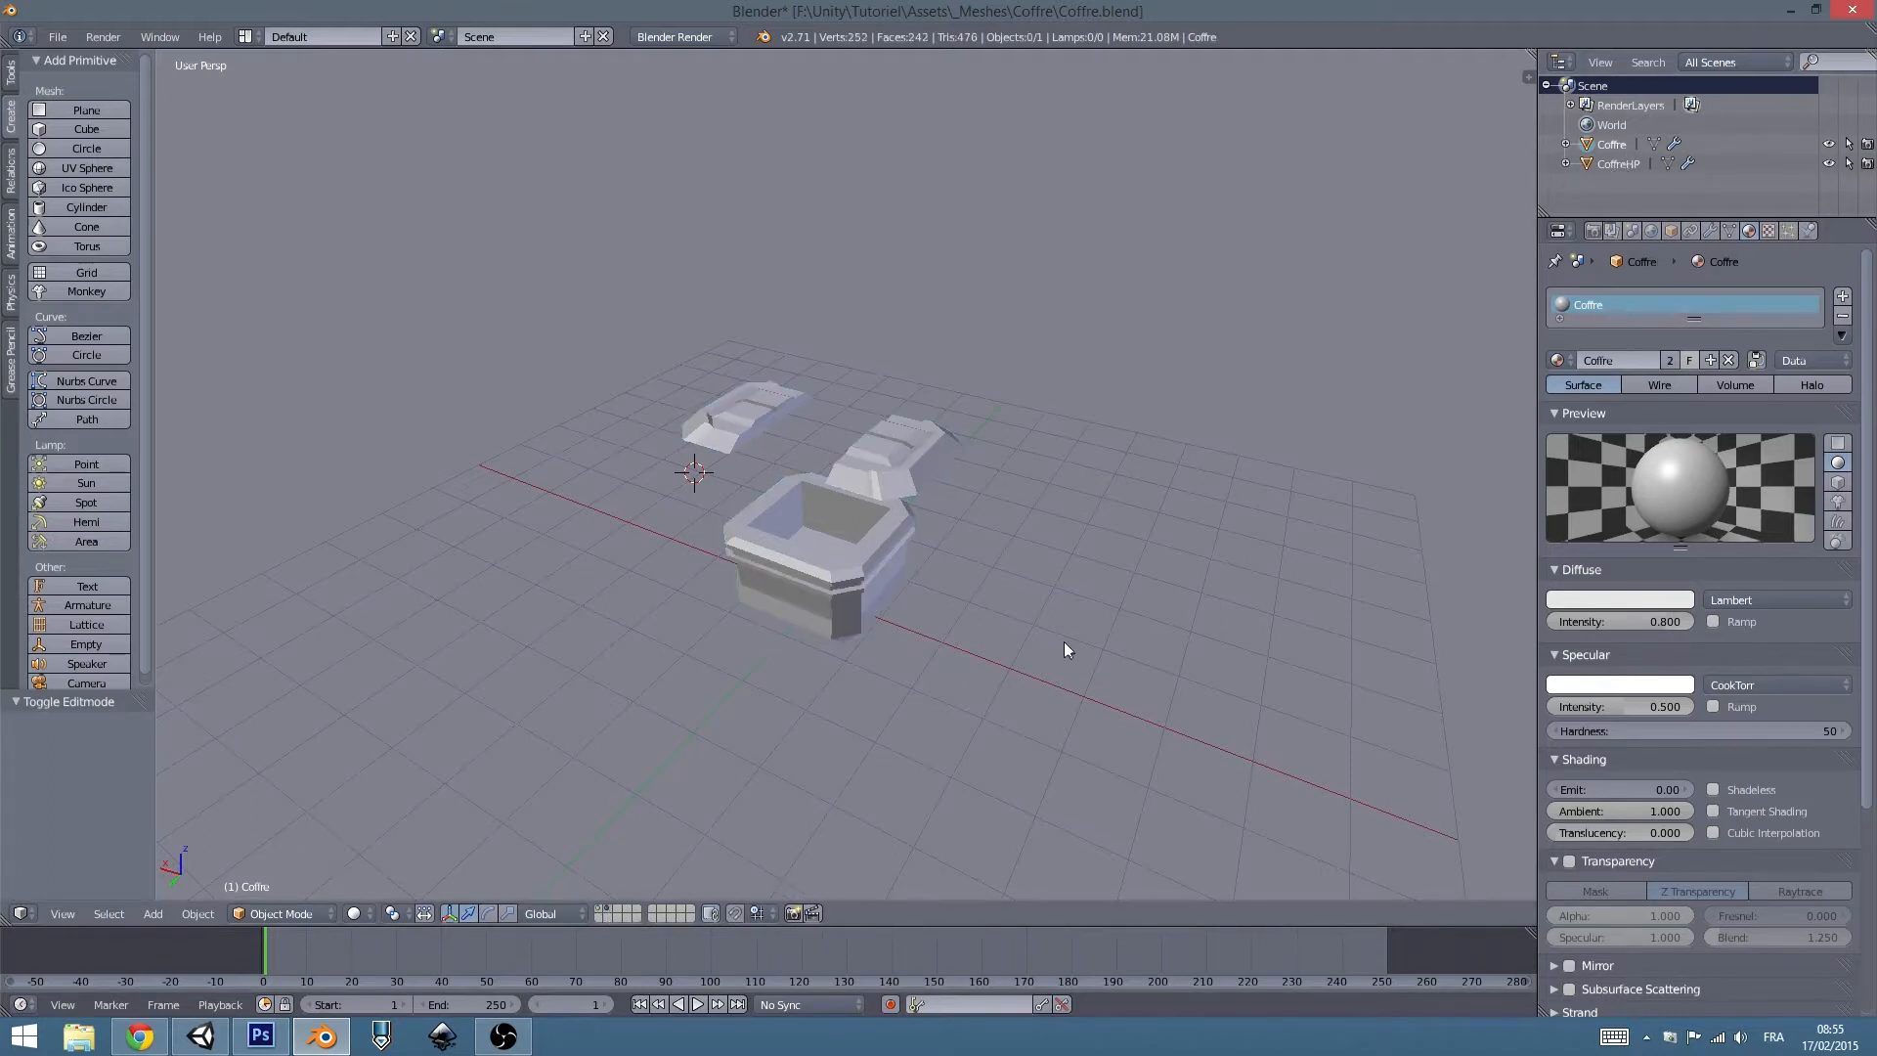
pyautogui.click(1595, 163)
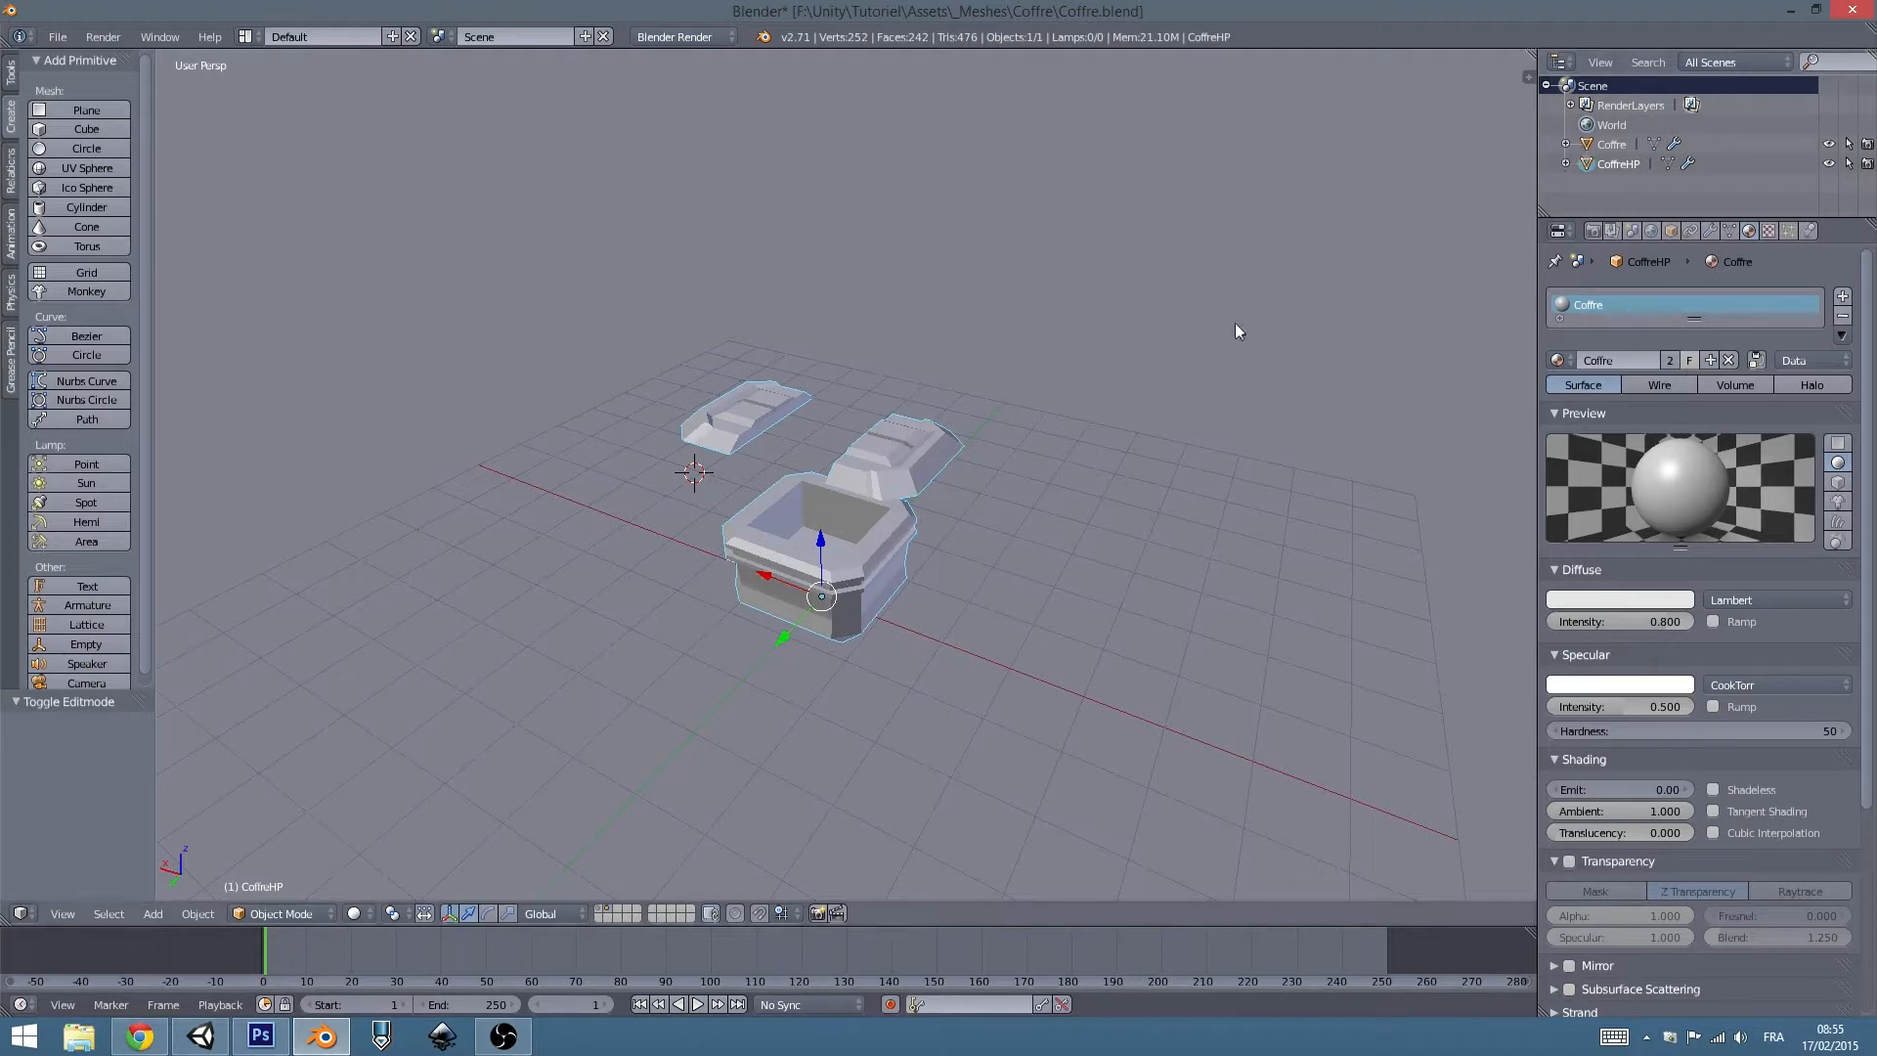
pyautogui.moveTo(972, 559); pyautogui.dragTo(1136, 516, button='middle')
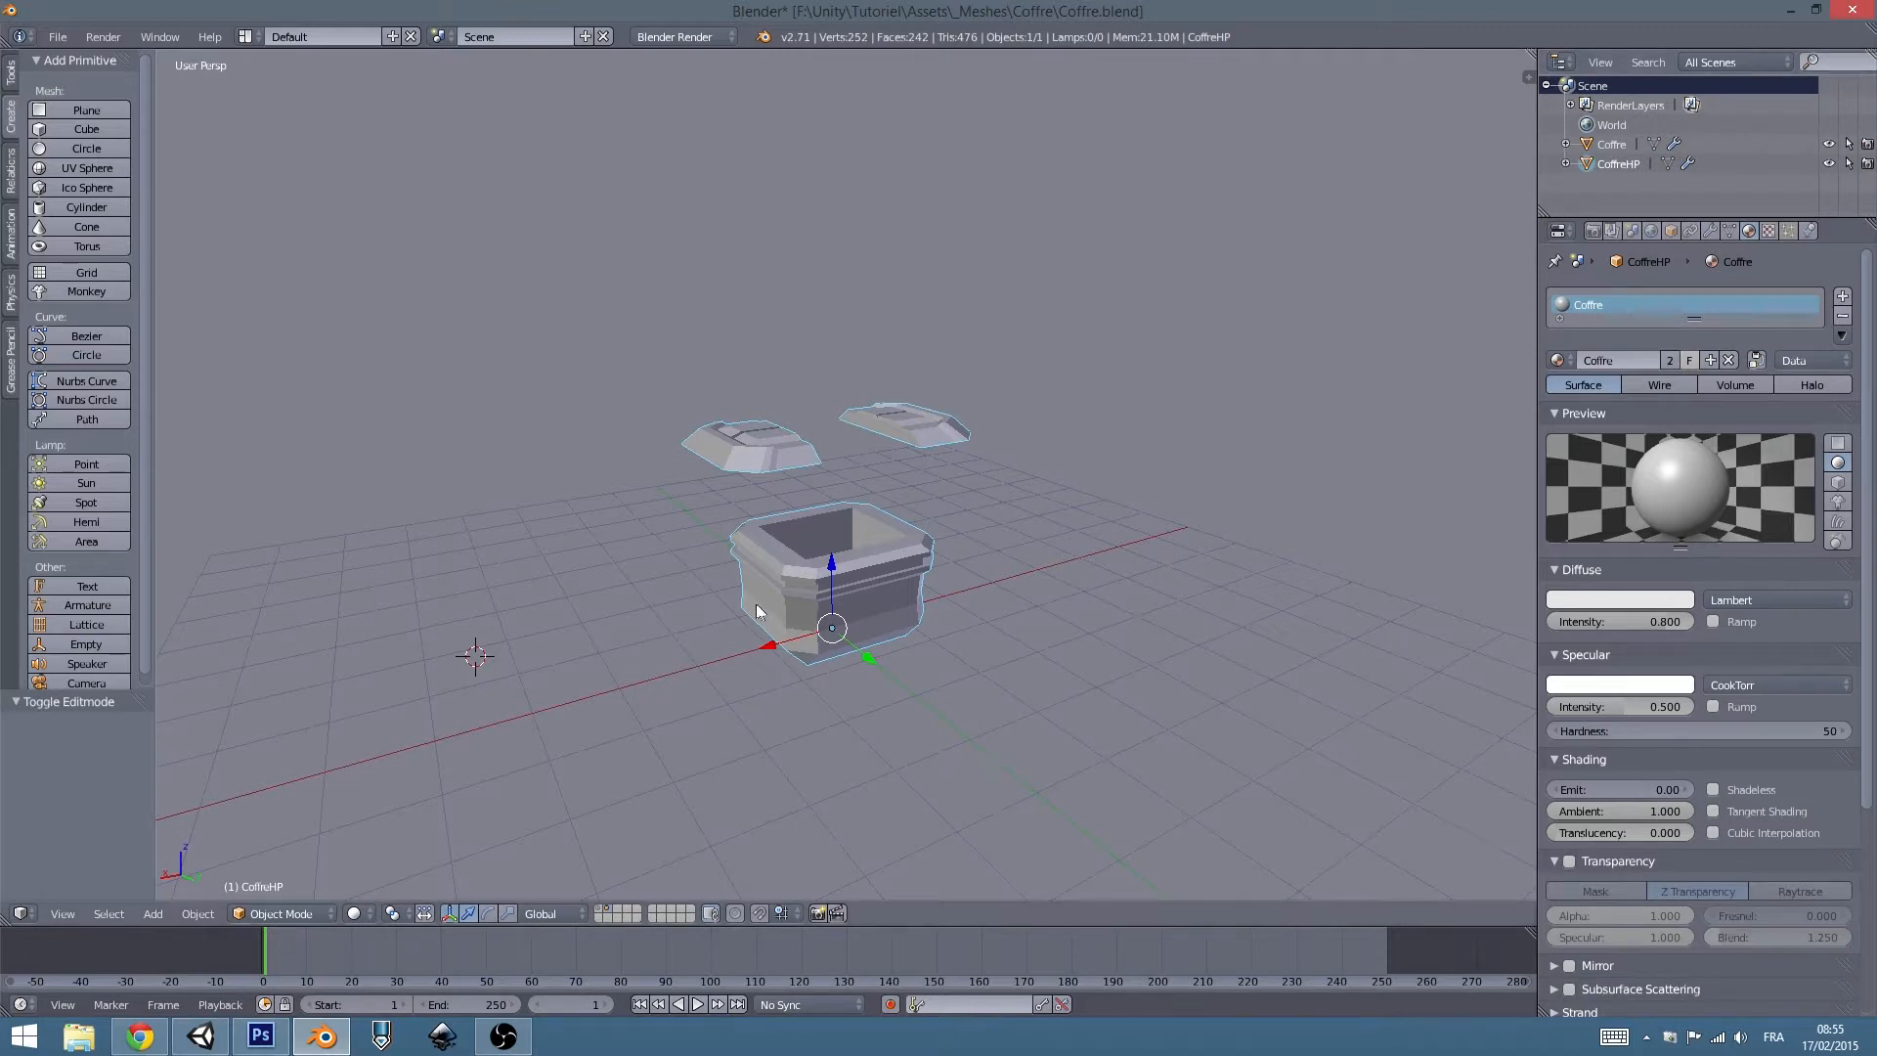
pyautogui.scroll(3, 754, 602)
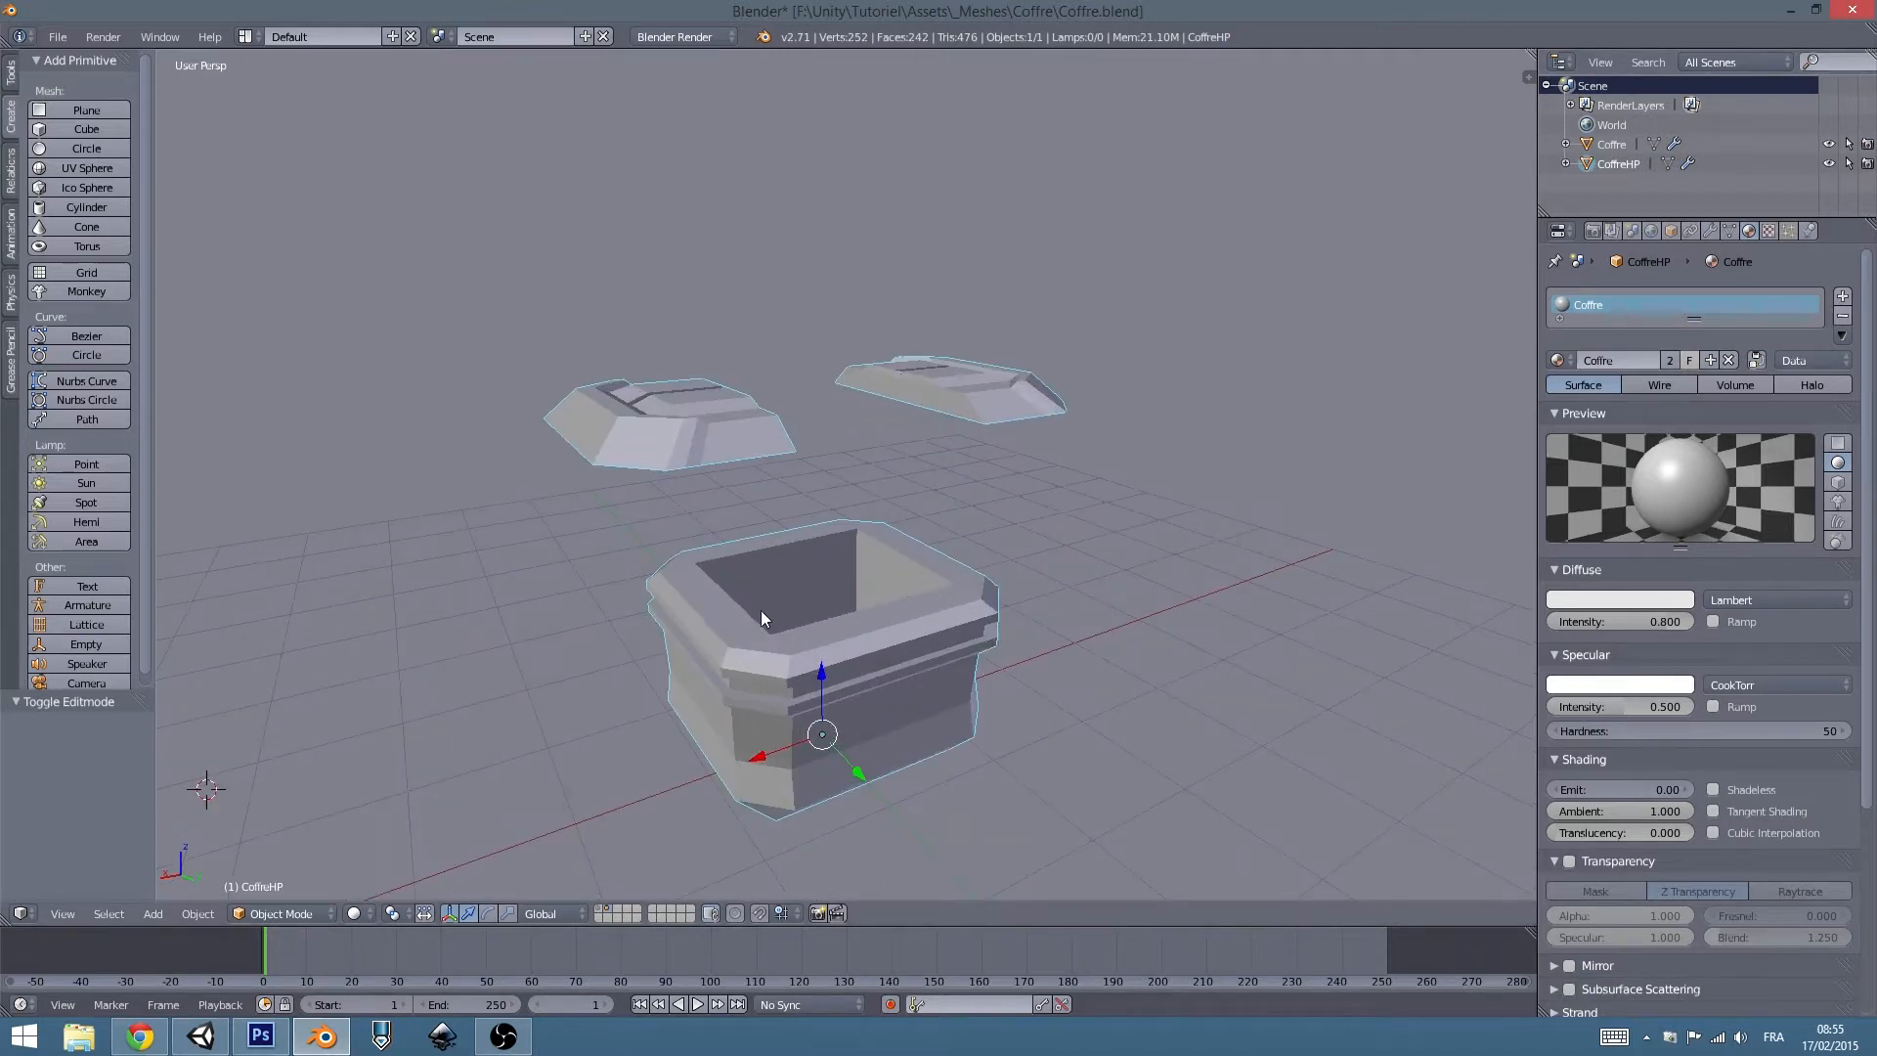
pyautogui.moveTo(759, 603); pyautogui.dragTo(1036, 625, button='middle')
pyautogui.moveTo(1114, 619); pyautogui.dragTo(1117, 618, button='middle')
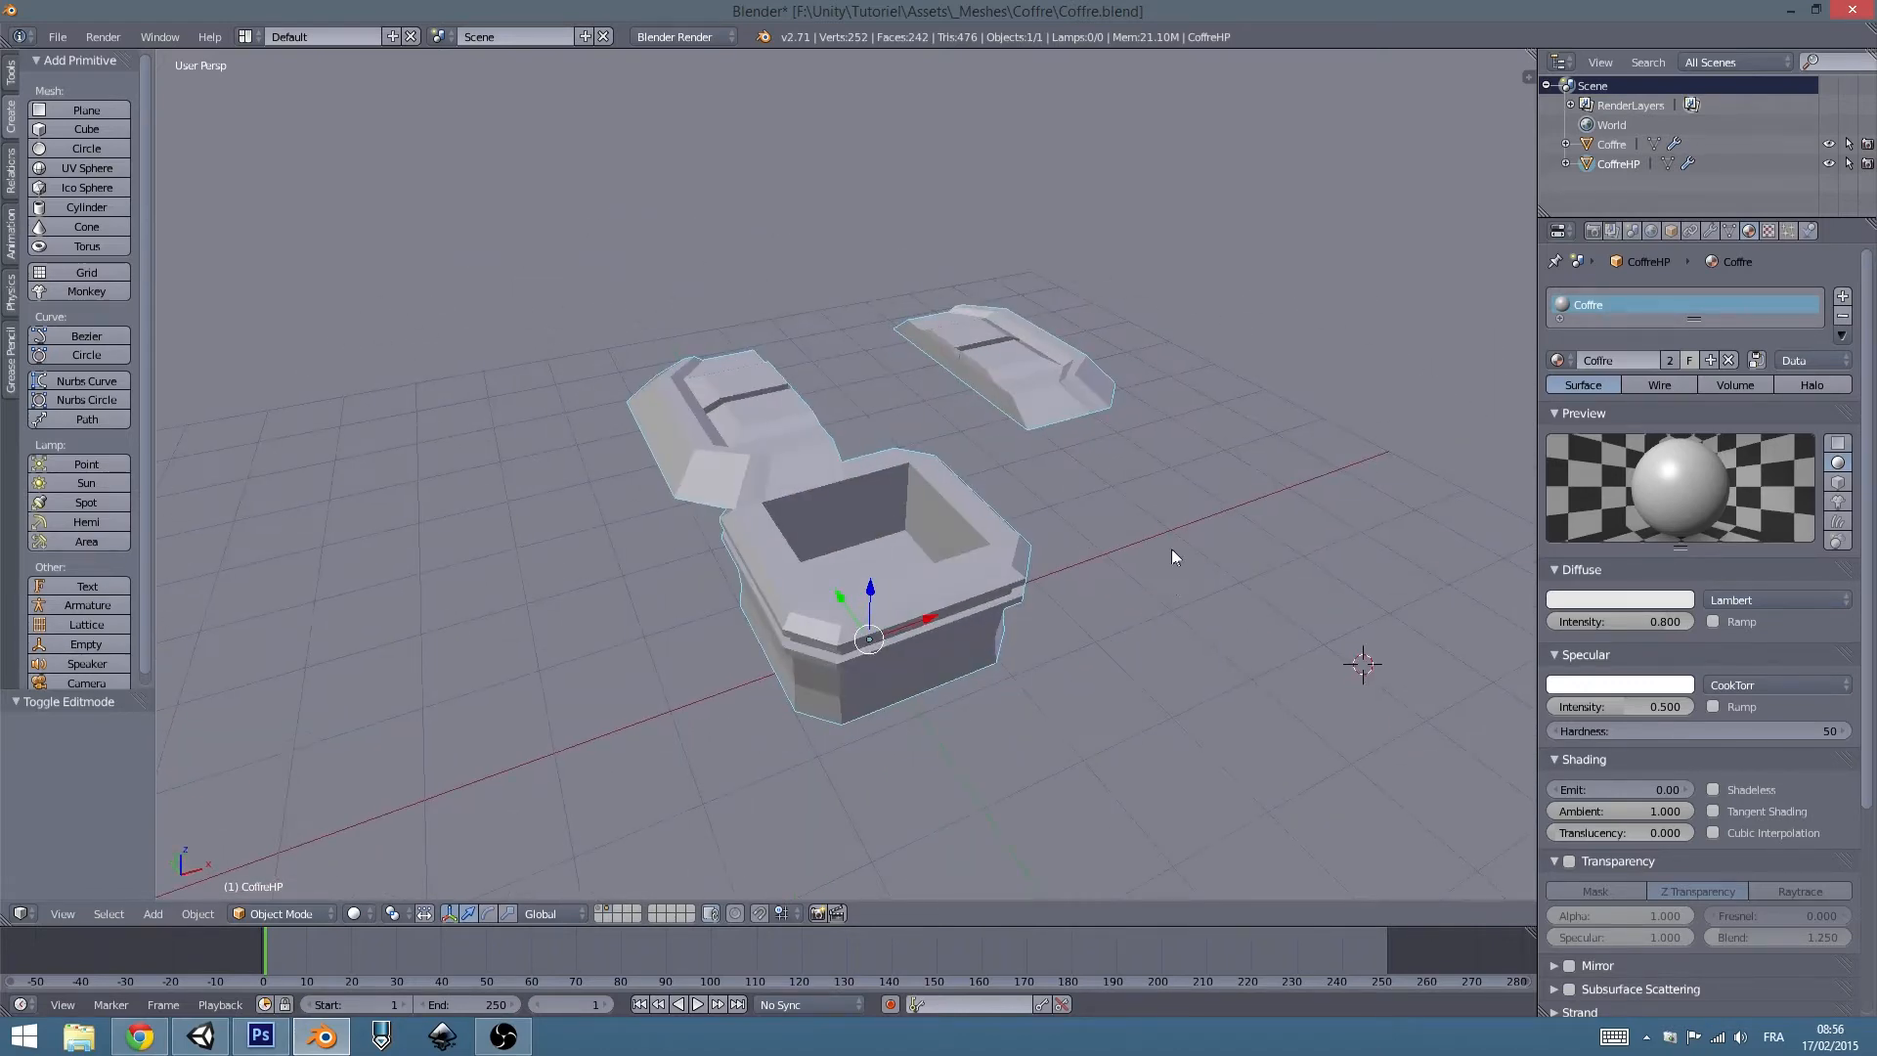
# Open the render settings, display both chest layers together and add Coffre to the selection as the active object.
pyautogui.click(1593, 231)
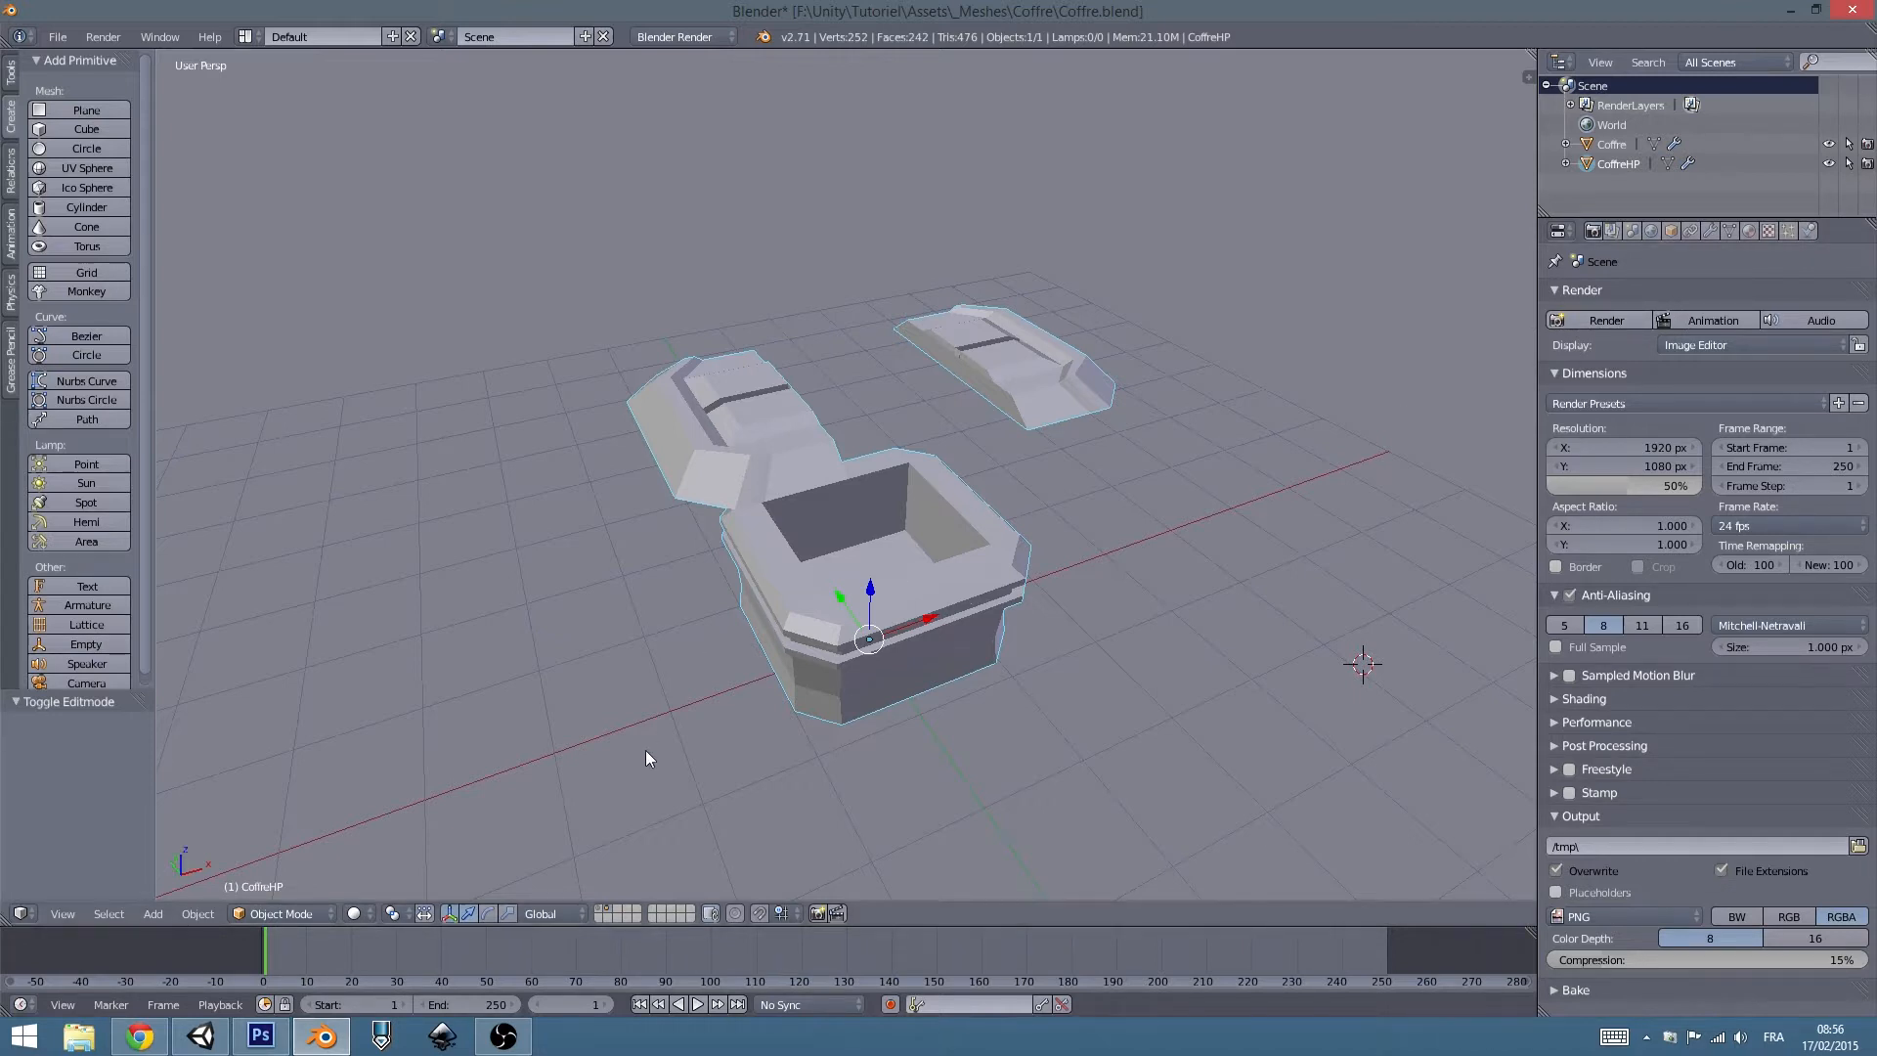
pyautogui.keyDown('shift'); pyautogui.click(603, 910); pyautogui.keyUp('shift')
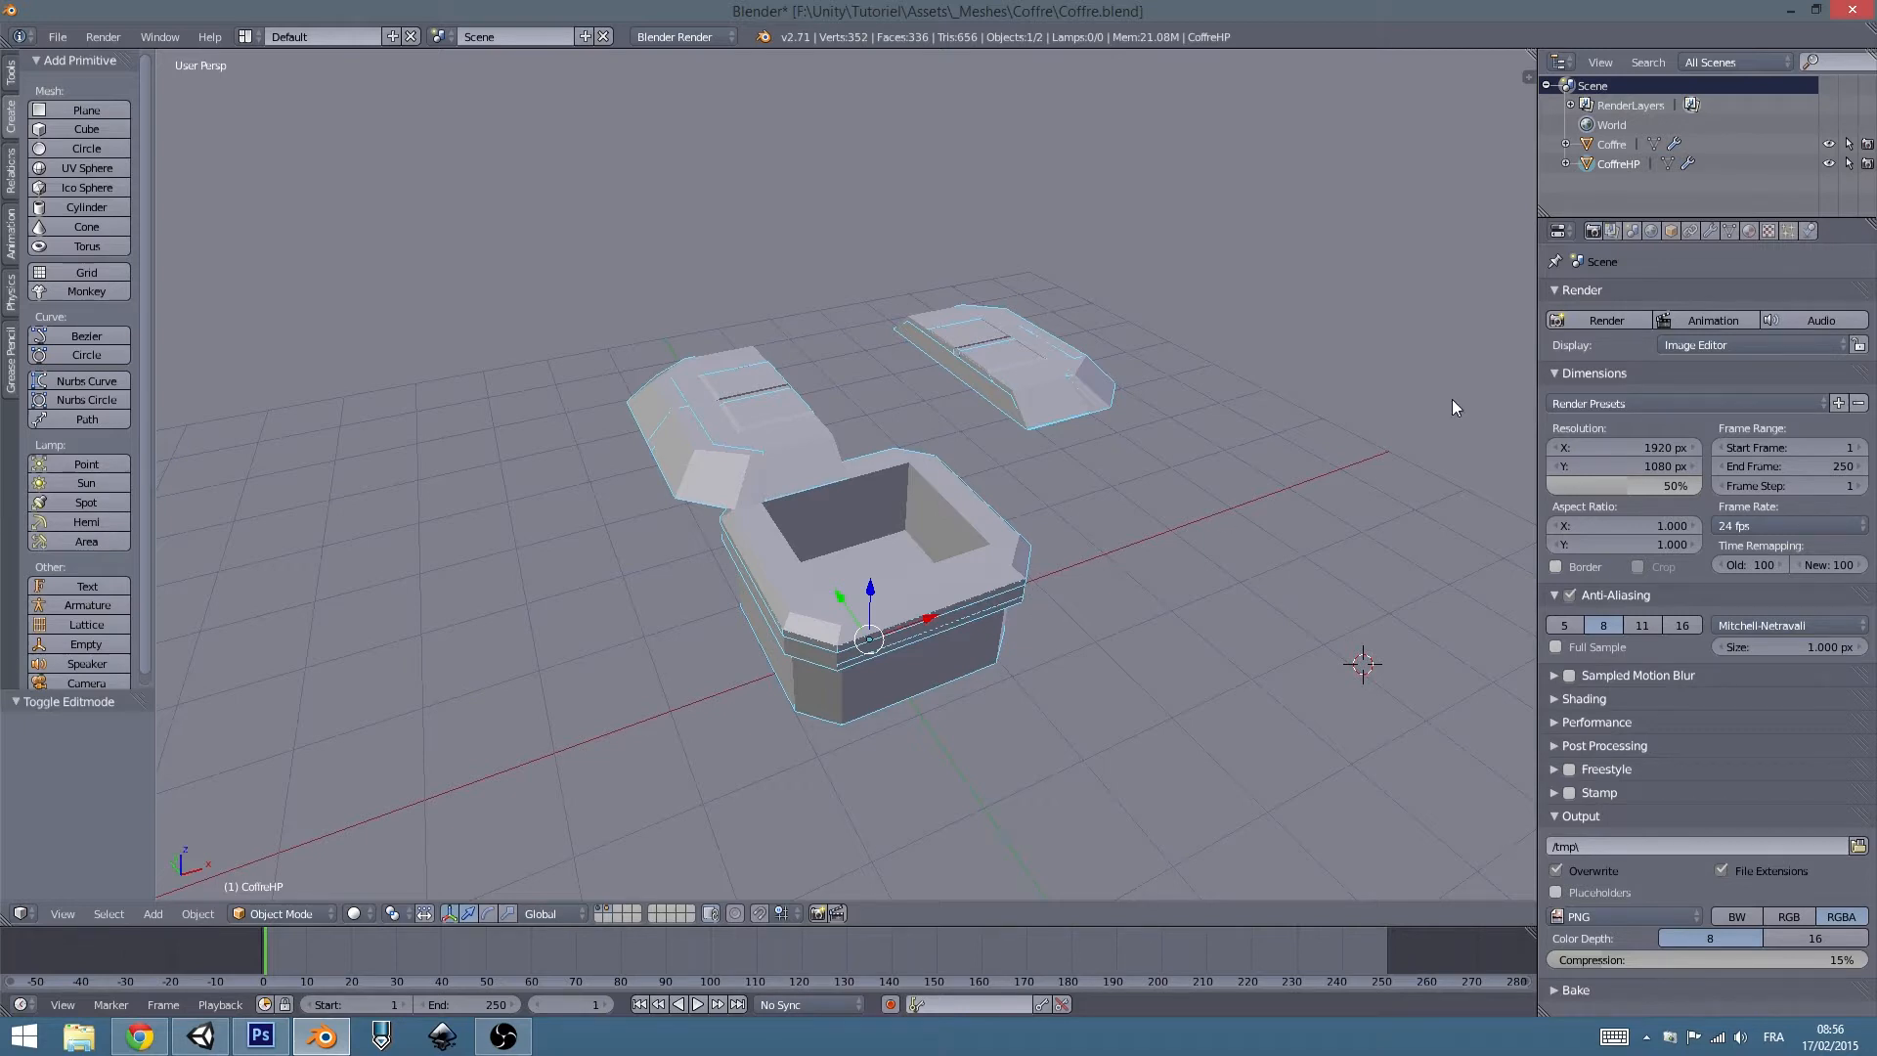
pyautogui.keyDown('ctrl'); pyautogui.click(1612, 145); pyautogui.keyUp('ctrl')
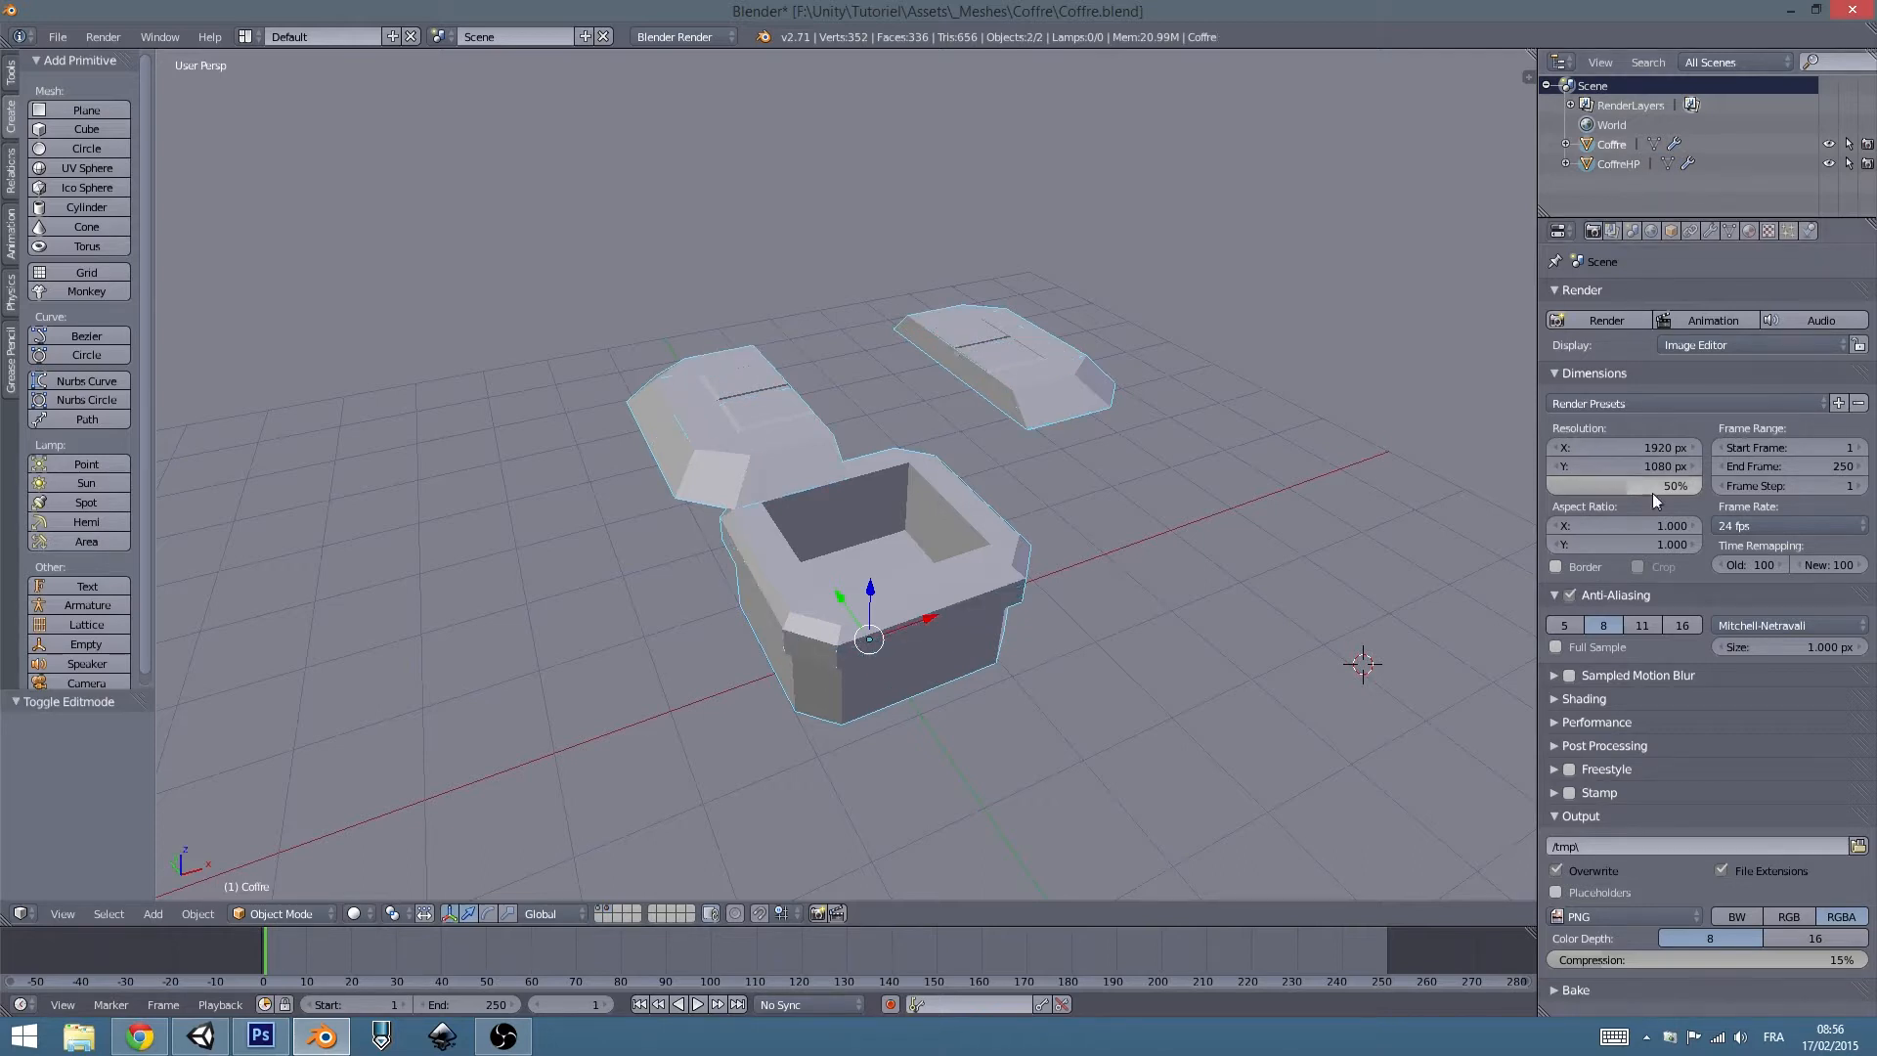
# Set up the bake with Selected to Active enabled, Clear disabled and Ambient Occlusion as the bake mode.
pyautogui.click(1556, 817)
pyautogui.click(1556, 833)
pyautogui.click(1724, 928)
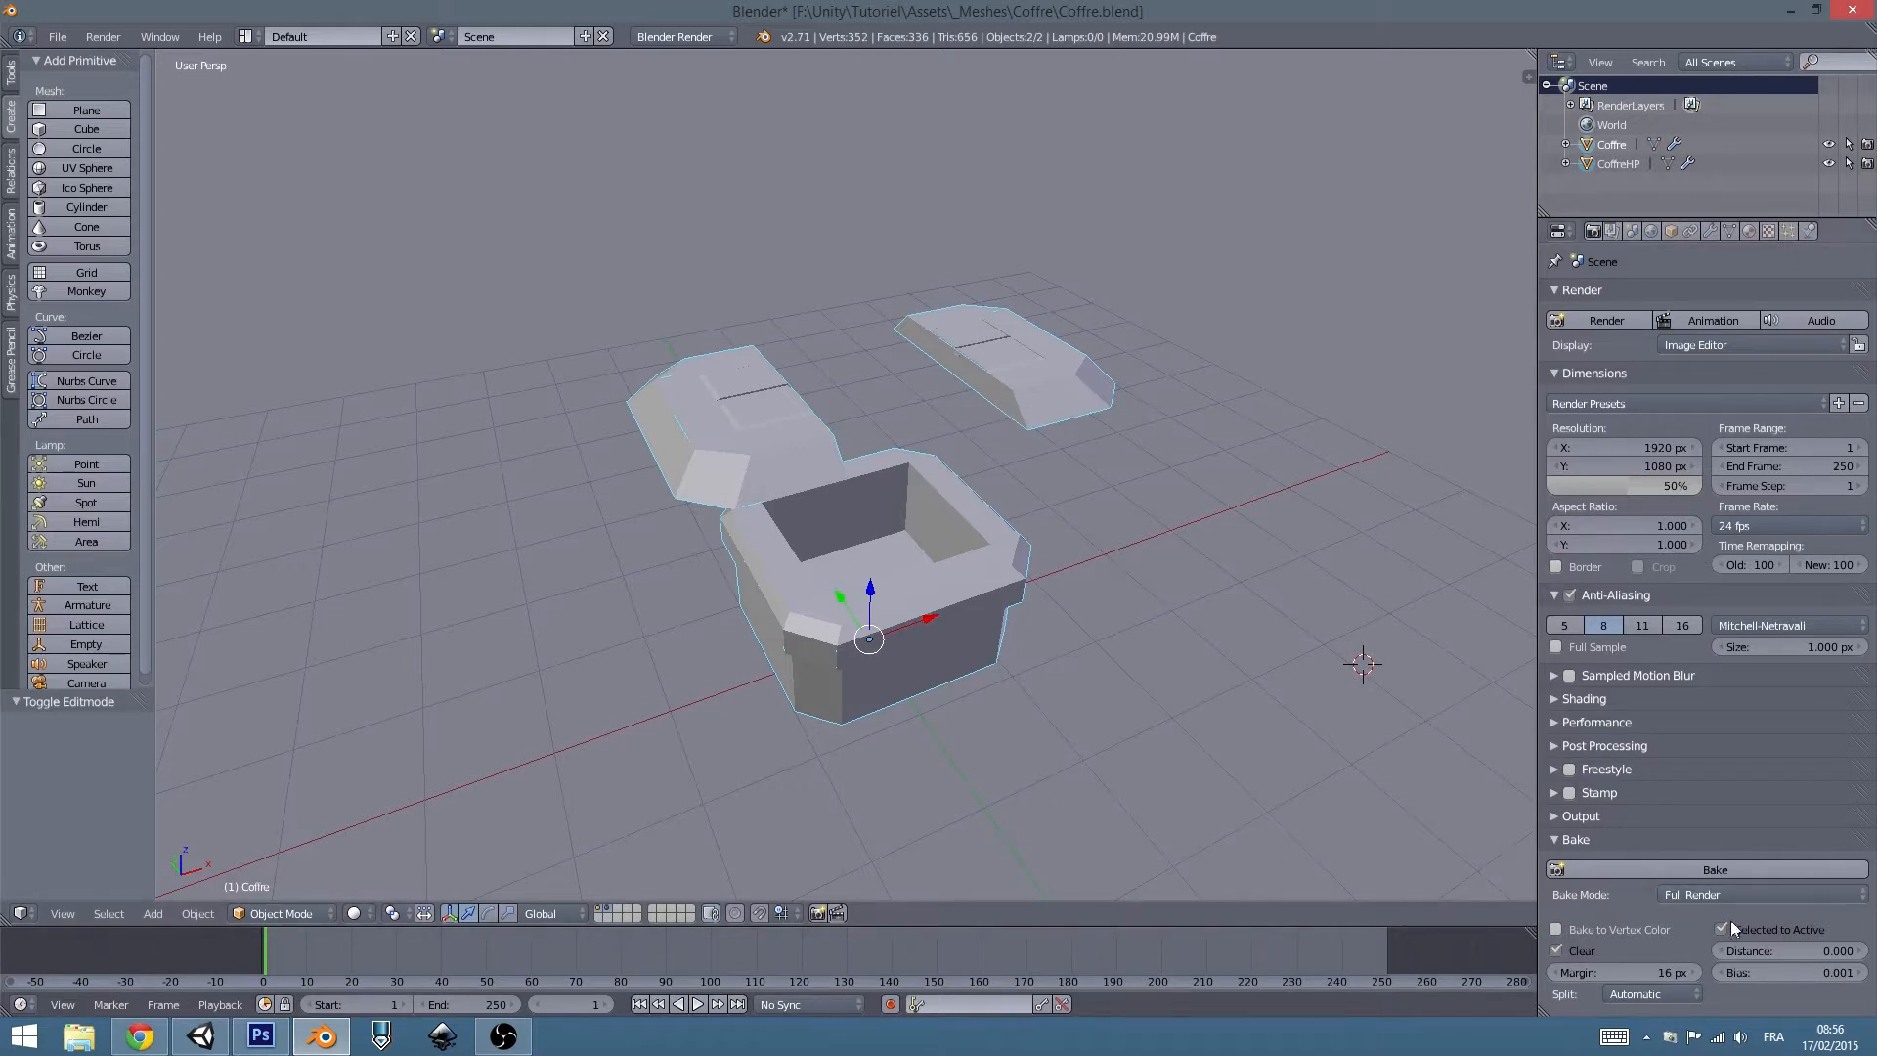
pyautogui.click(1556, 950)
pyautogui.click(1718, 895)
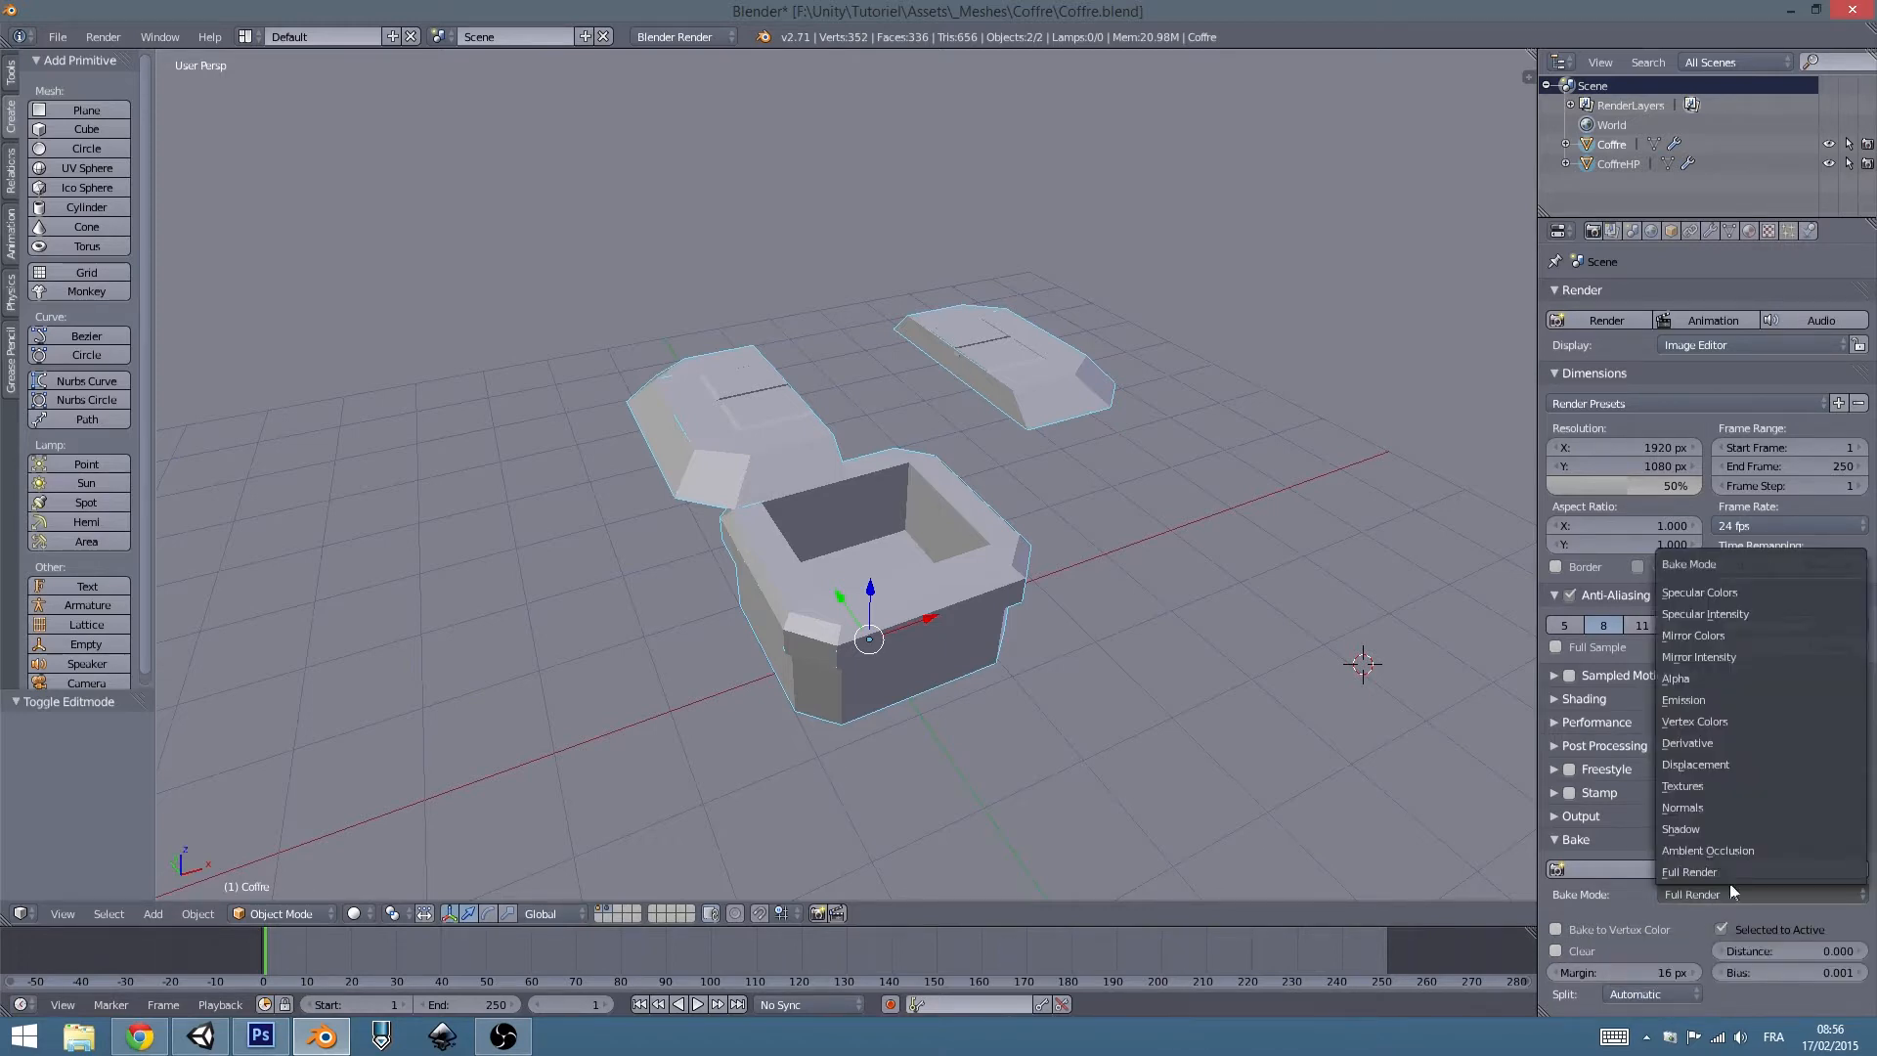
pyautogui.click(1730, 848)
# Set the bake margin to 2 px and bake the ambient occlusion.
pyautogui.scroll(-1, 1700, 903)
pyautogui.click(1646, 979)
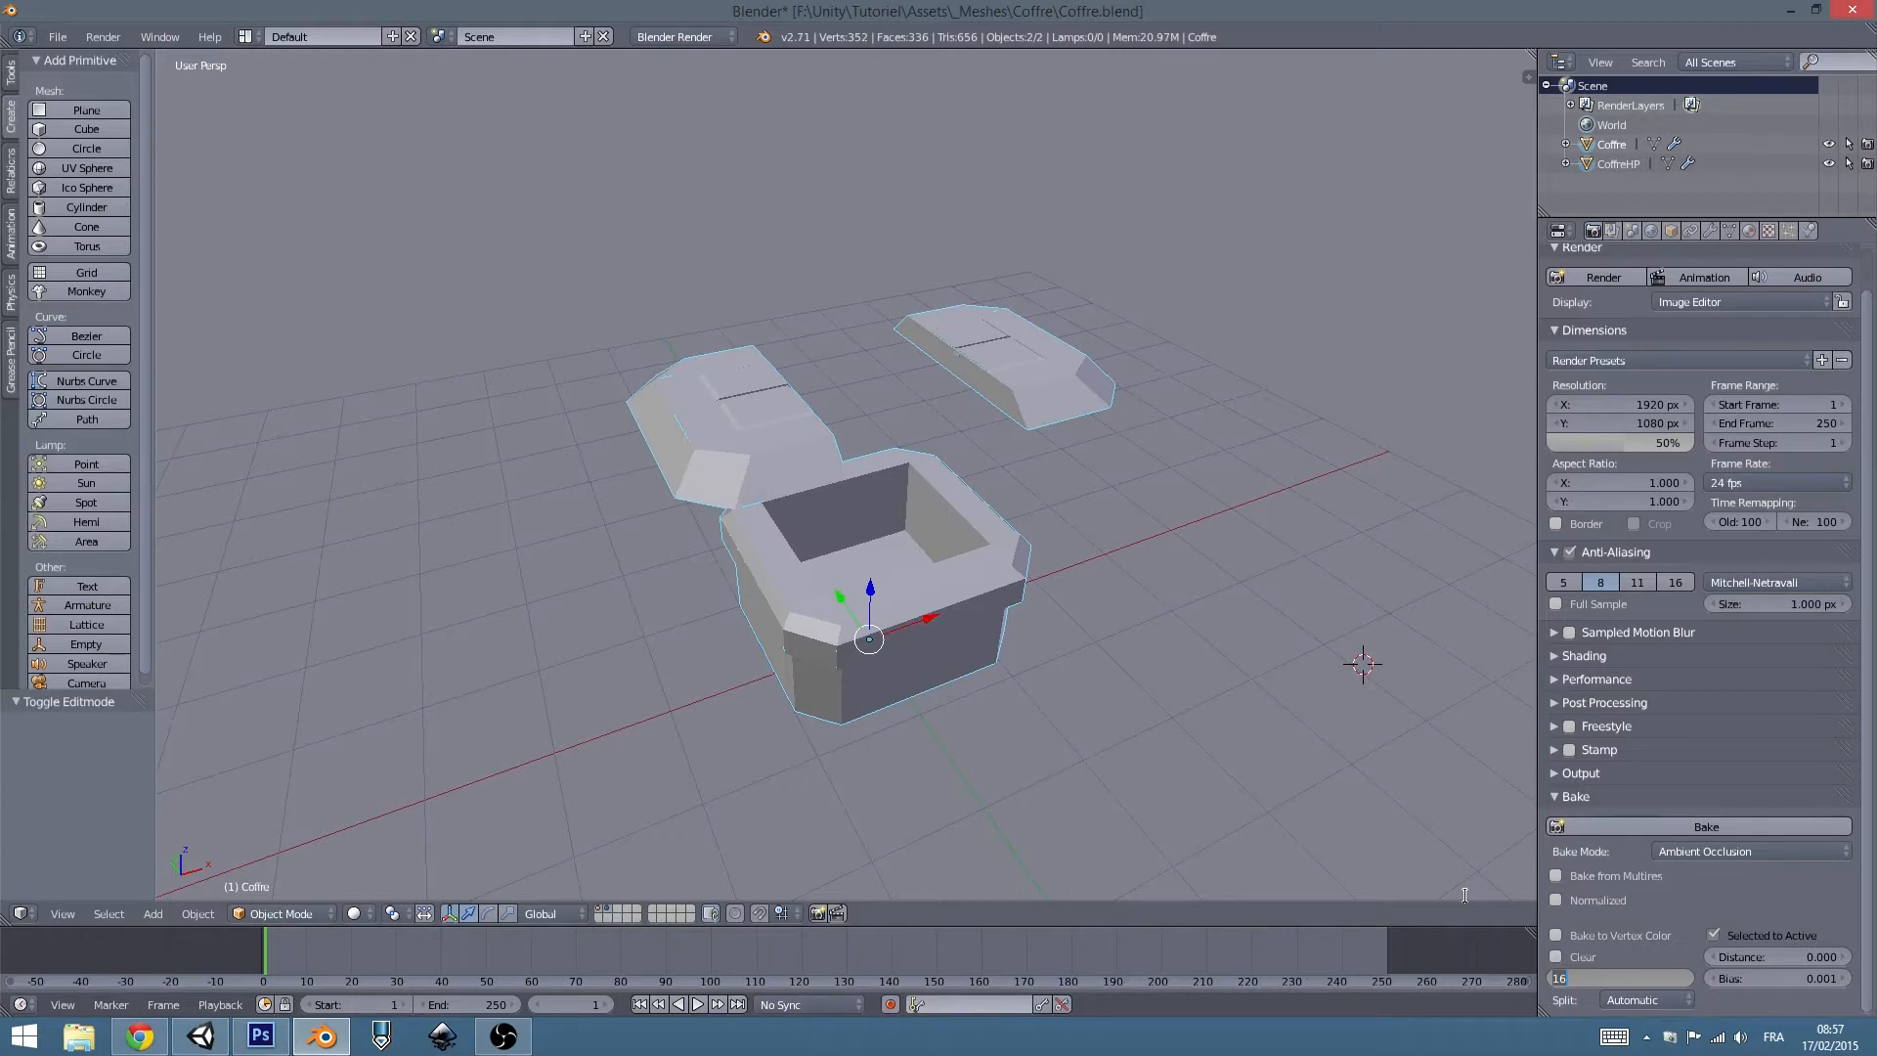
pyautogui.write('2')
pyautogui.press('Return')
pyautogui.click(1727, 823)
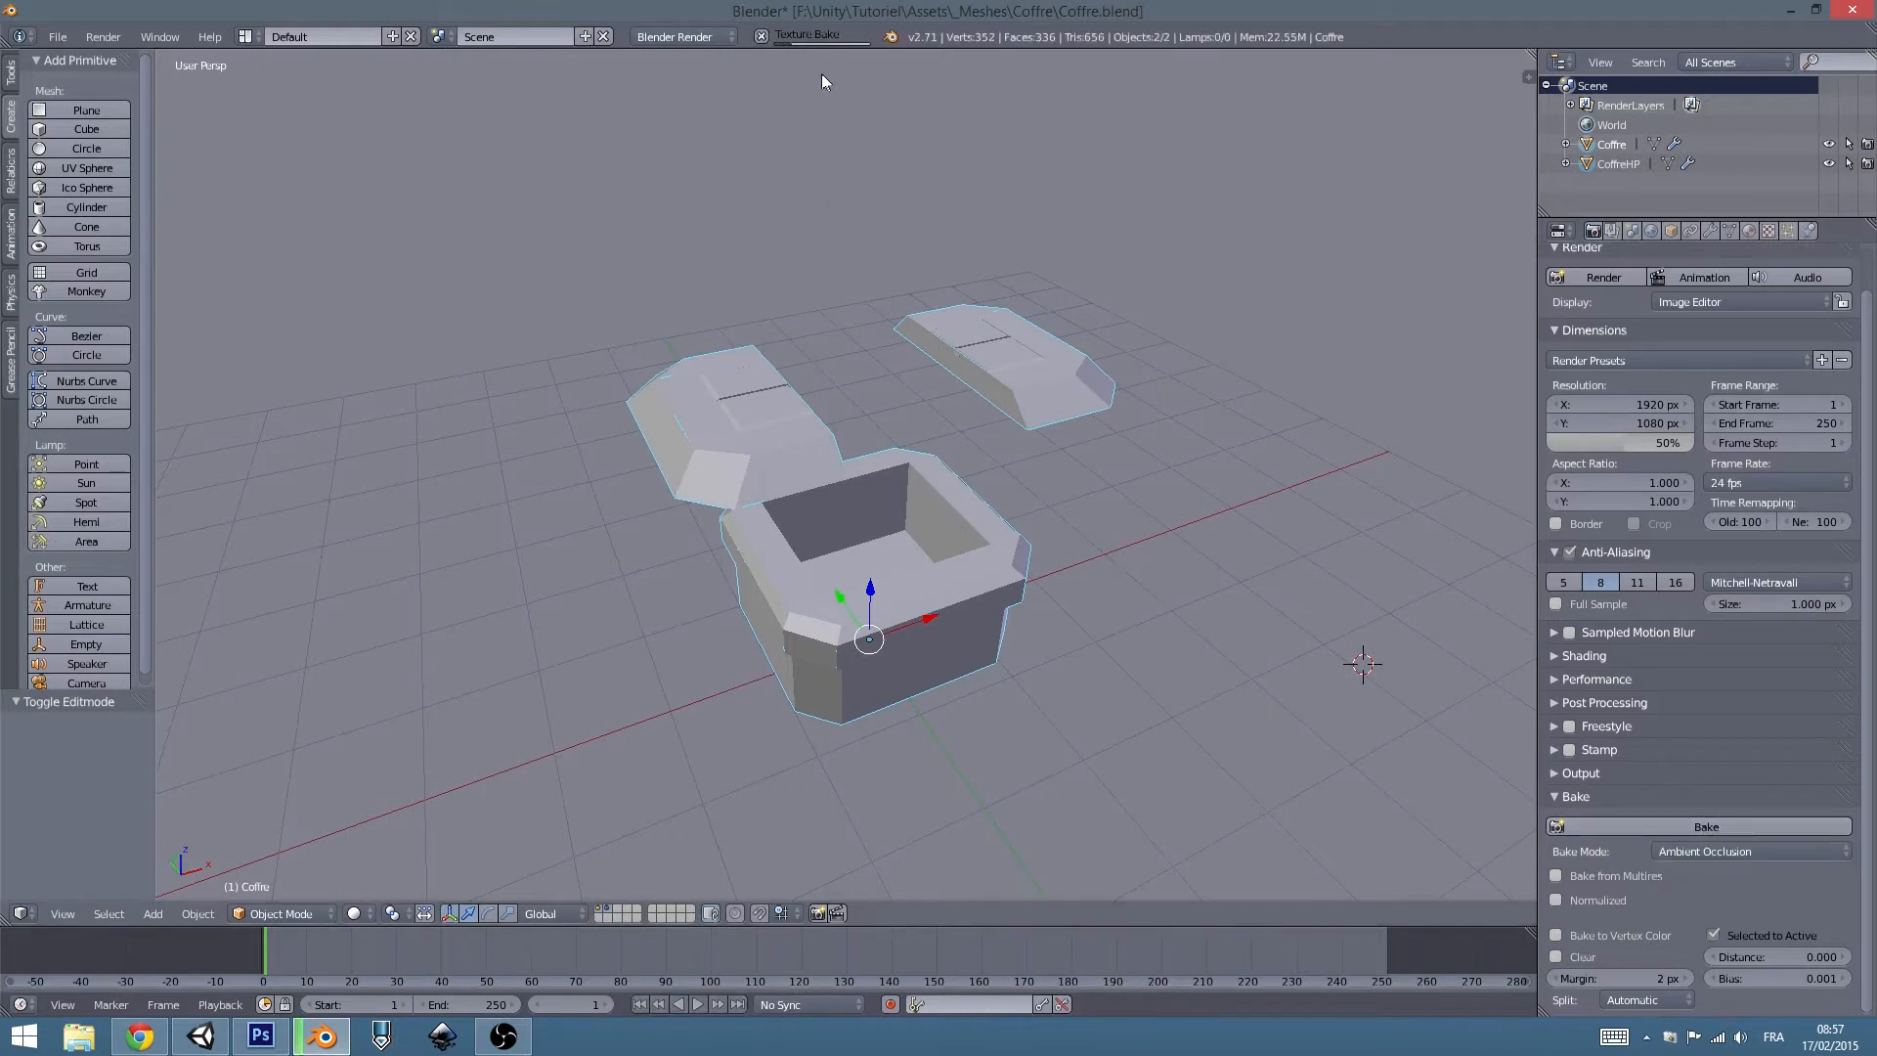
# Switch to the UV Editing layout and examine the baked ambient occlusion on the texture.
pyautogui.click(249, 35)
pyautogui.click(283, 211)
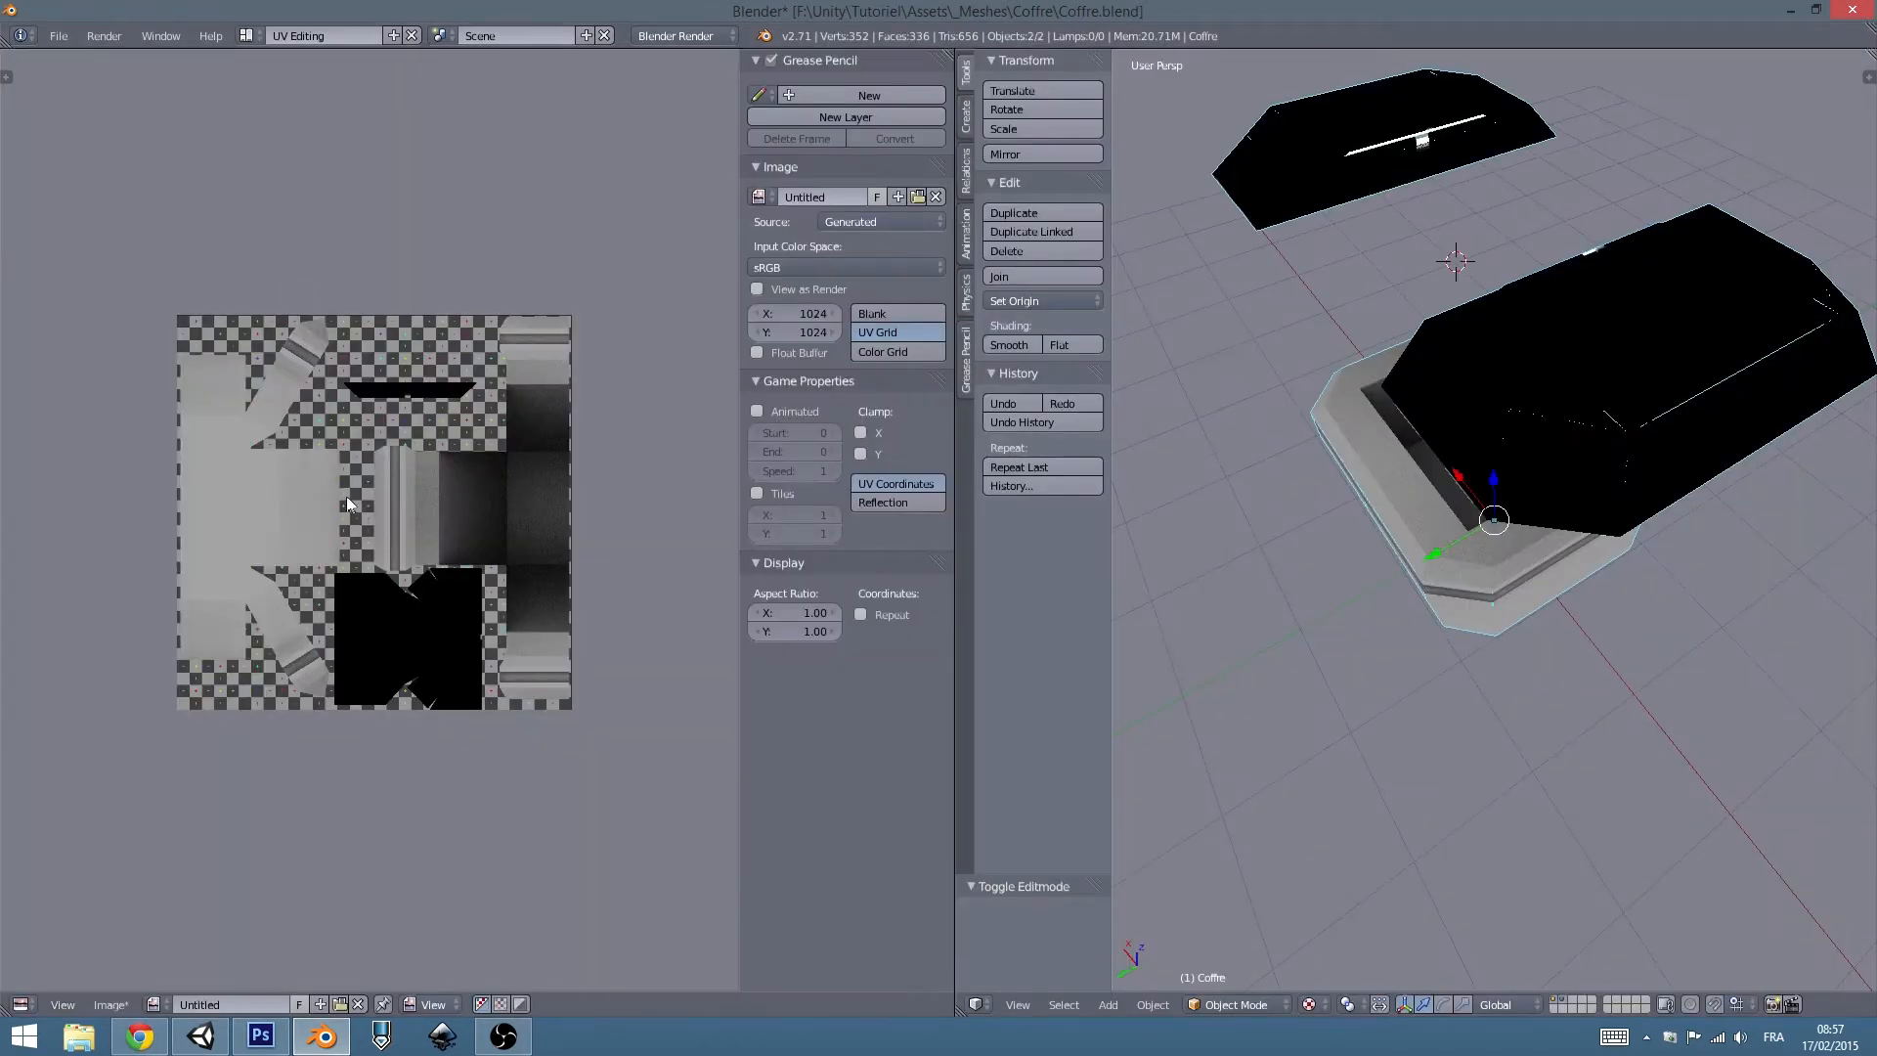
pyautogui.scroll(3, 346, 496)
pyautogui.moveTo(324, 607); pyautogui.dragTo(275, 542, button='middle')
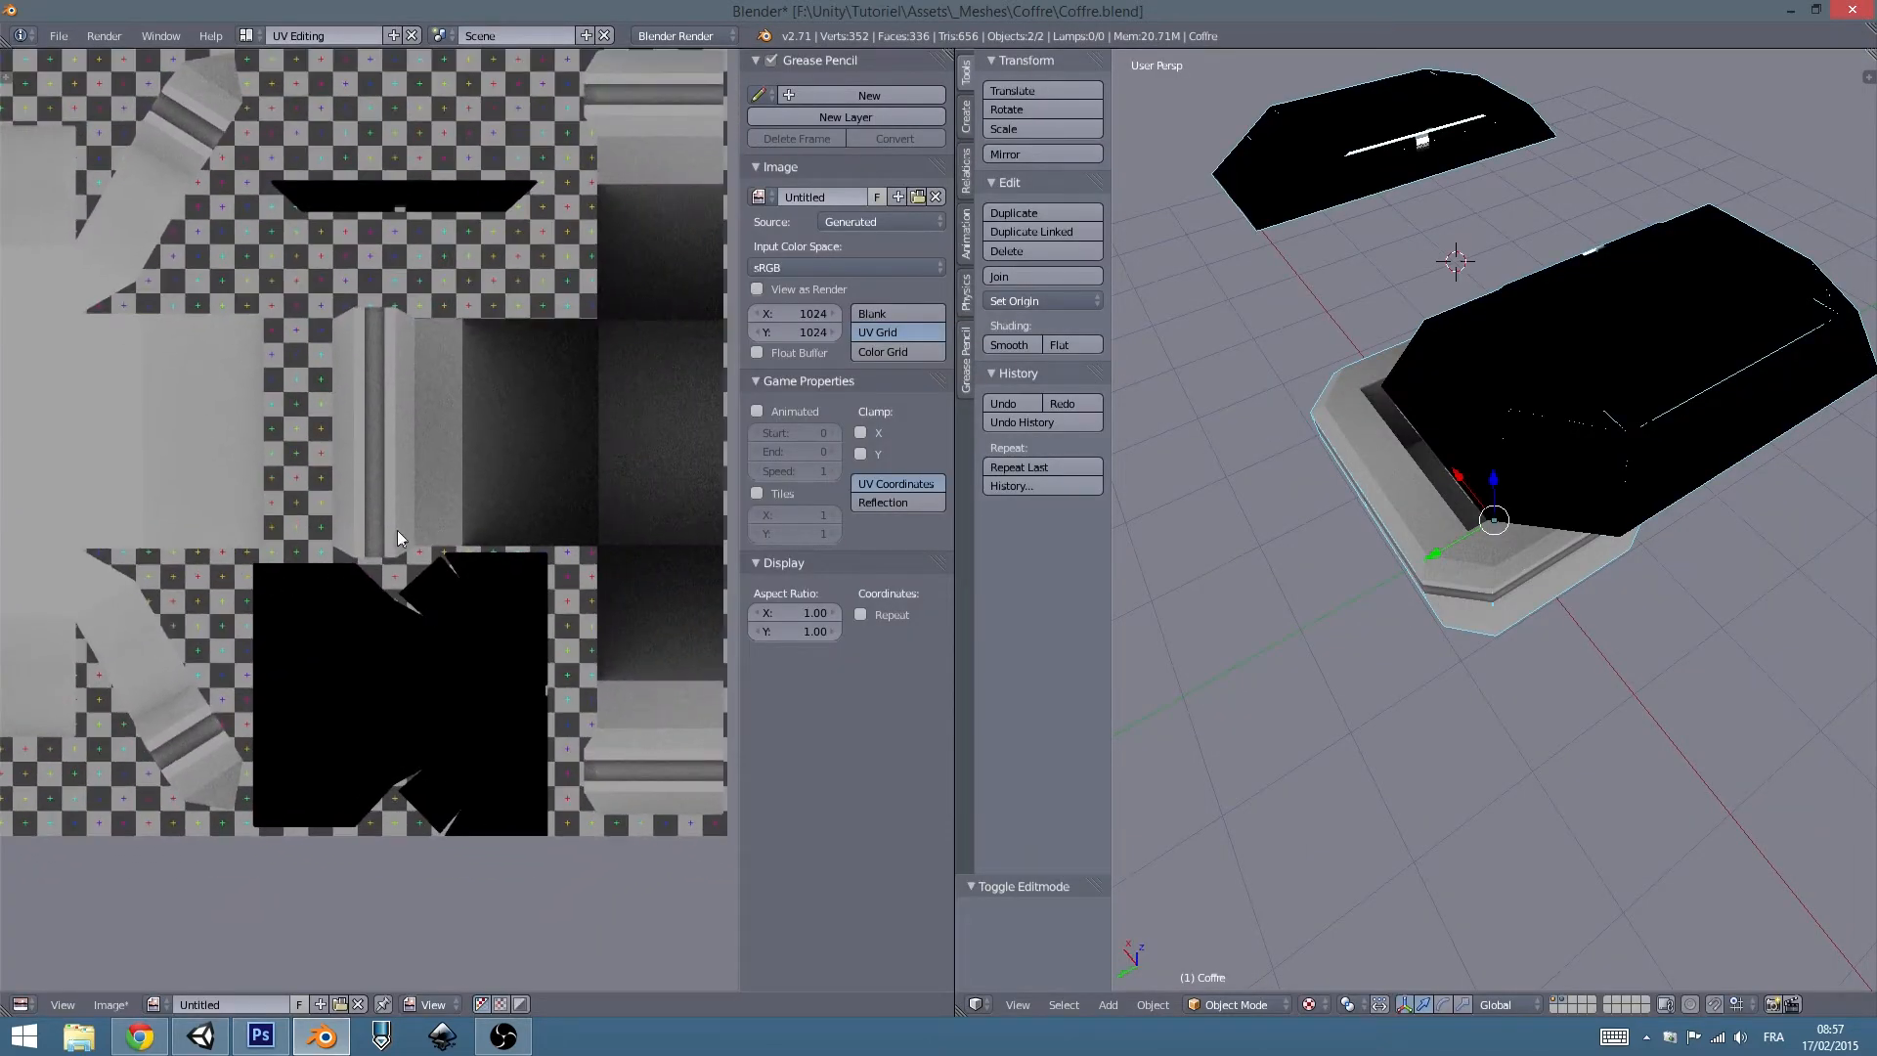
pyautogui.scroll(-4, 357, 582)
pyautogui.scroll(2, 356, 578)
# Inspect the baked shading on the chest body and both lids from several angles.
pyautogui.moveTo(1270, 528); pyautogui.dragTo(1252, 436, button='middle')
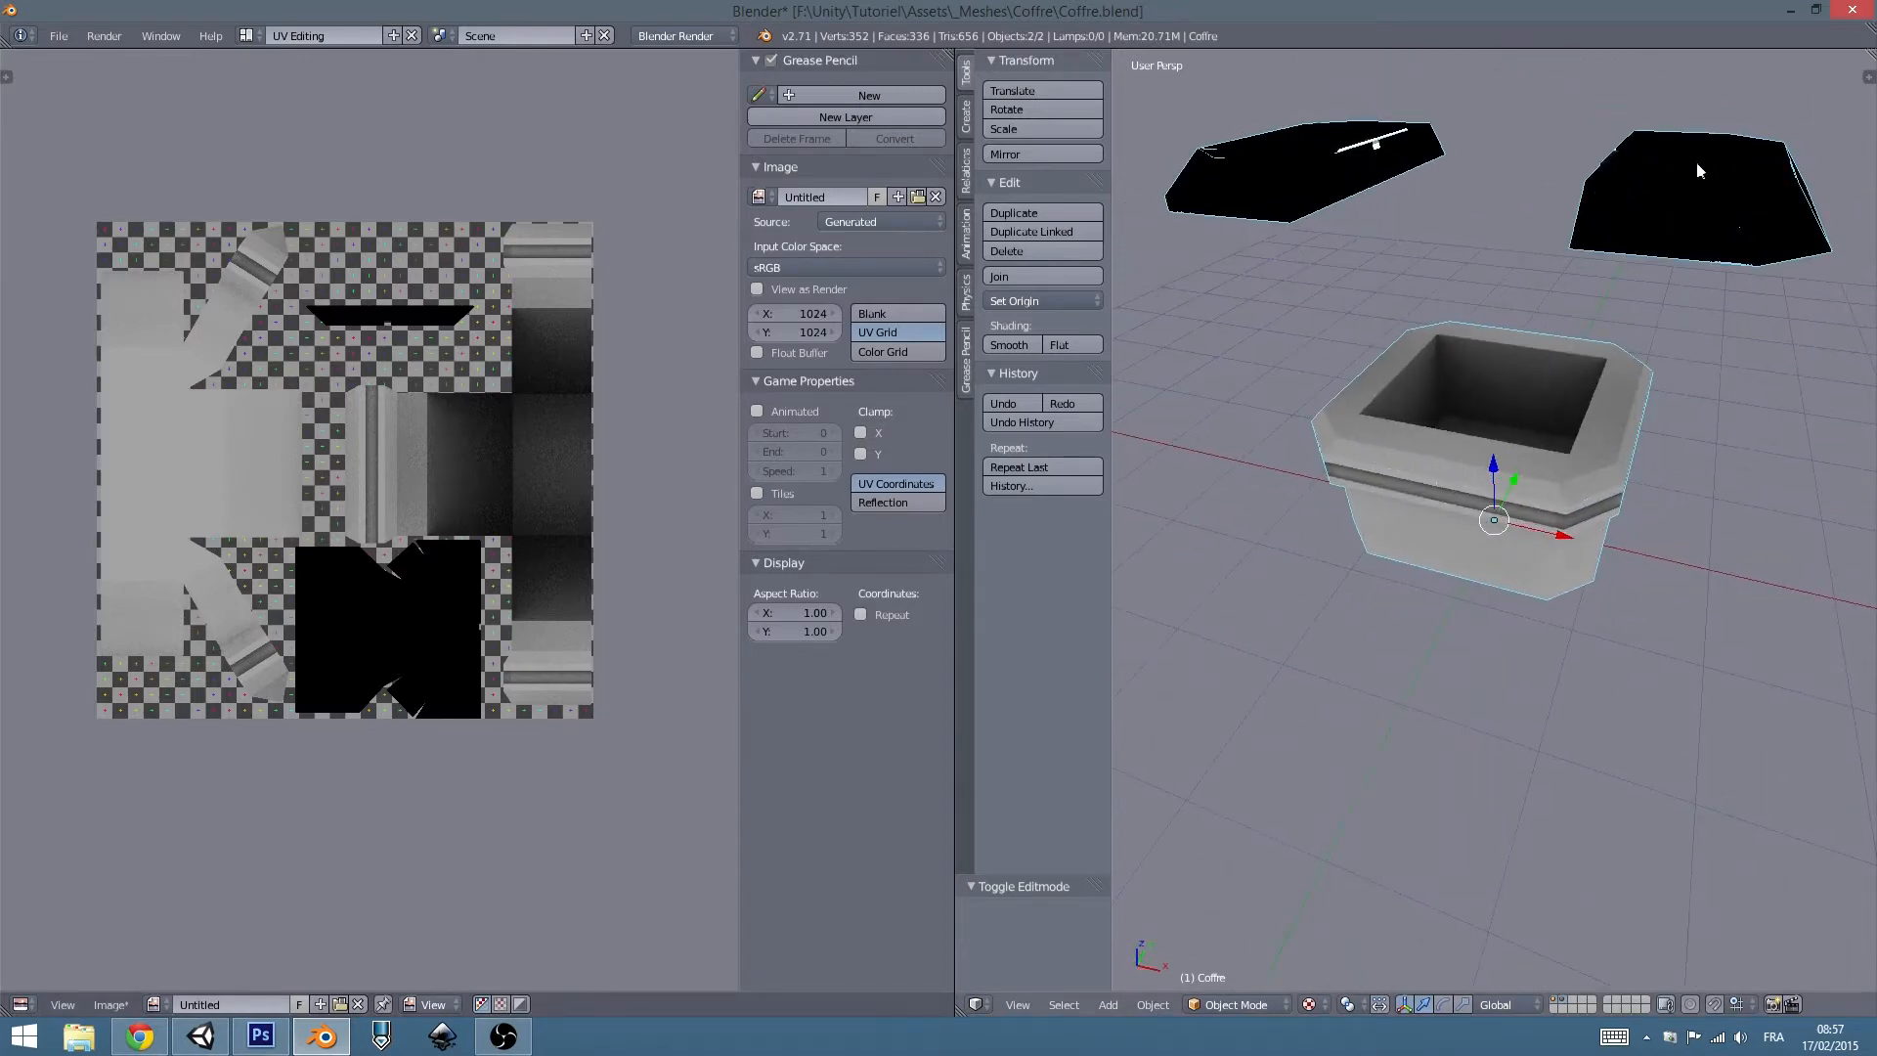
pyautogui.moveTo(1243, 190); pyautogui.dragTo(1542, 276, button='middle')
pyautogui.scroll(4, 1541, 284)
pyautogui.moveTo(1546, 562); pyautogui.dragTo(1427, 506, button='middle')
pyautogui.scroll(-5, 1394, 507)
pyautogui.scroll(4, 1445, 443)
pyautogui.press('Tab')
pyautogui.press('Tab')
pyautogui.scroll(-4, 1444, 354)
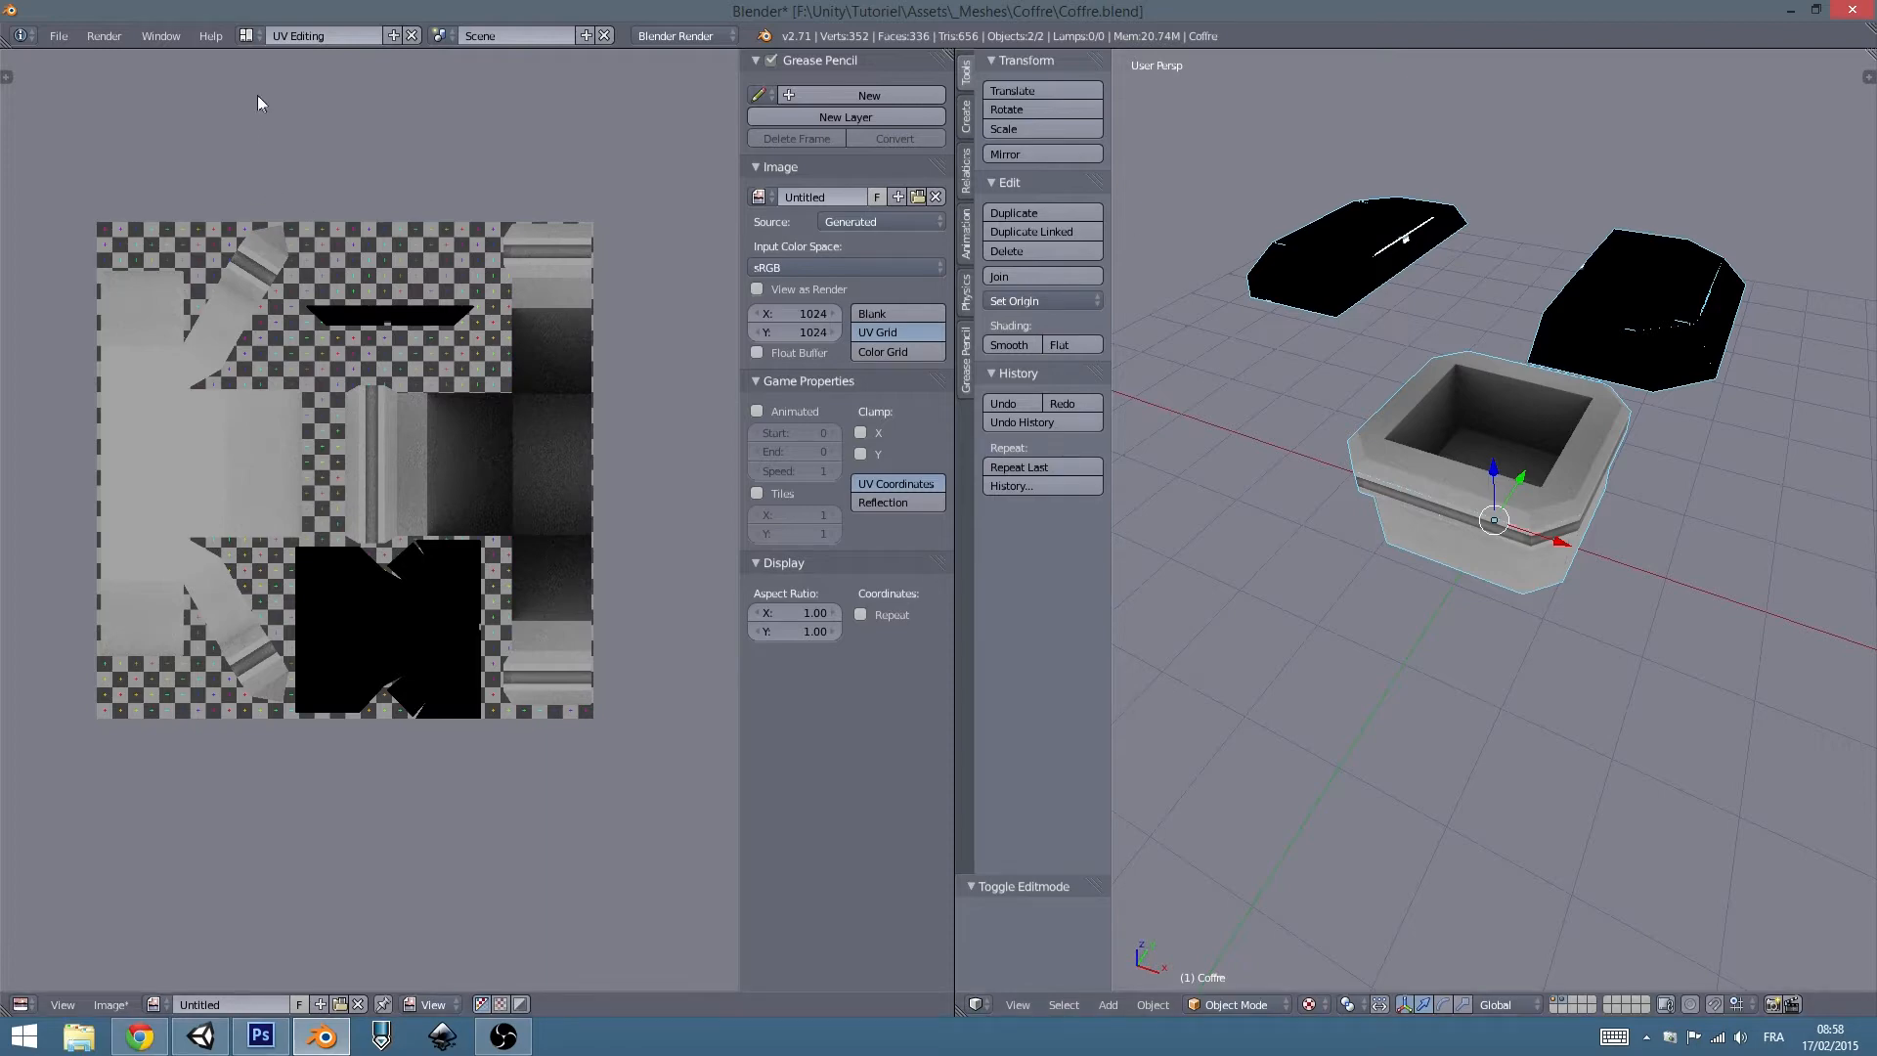
# Return to the Default layout, show only the first layer and view the simple chest's lid up close.
pyautogui.click(246, 36)
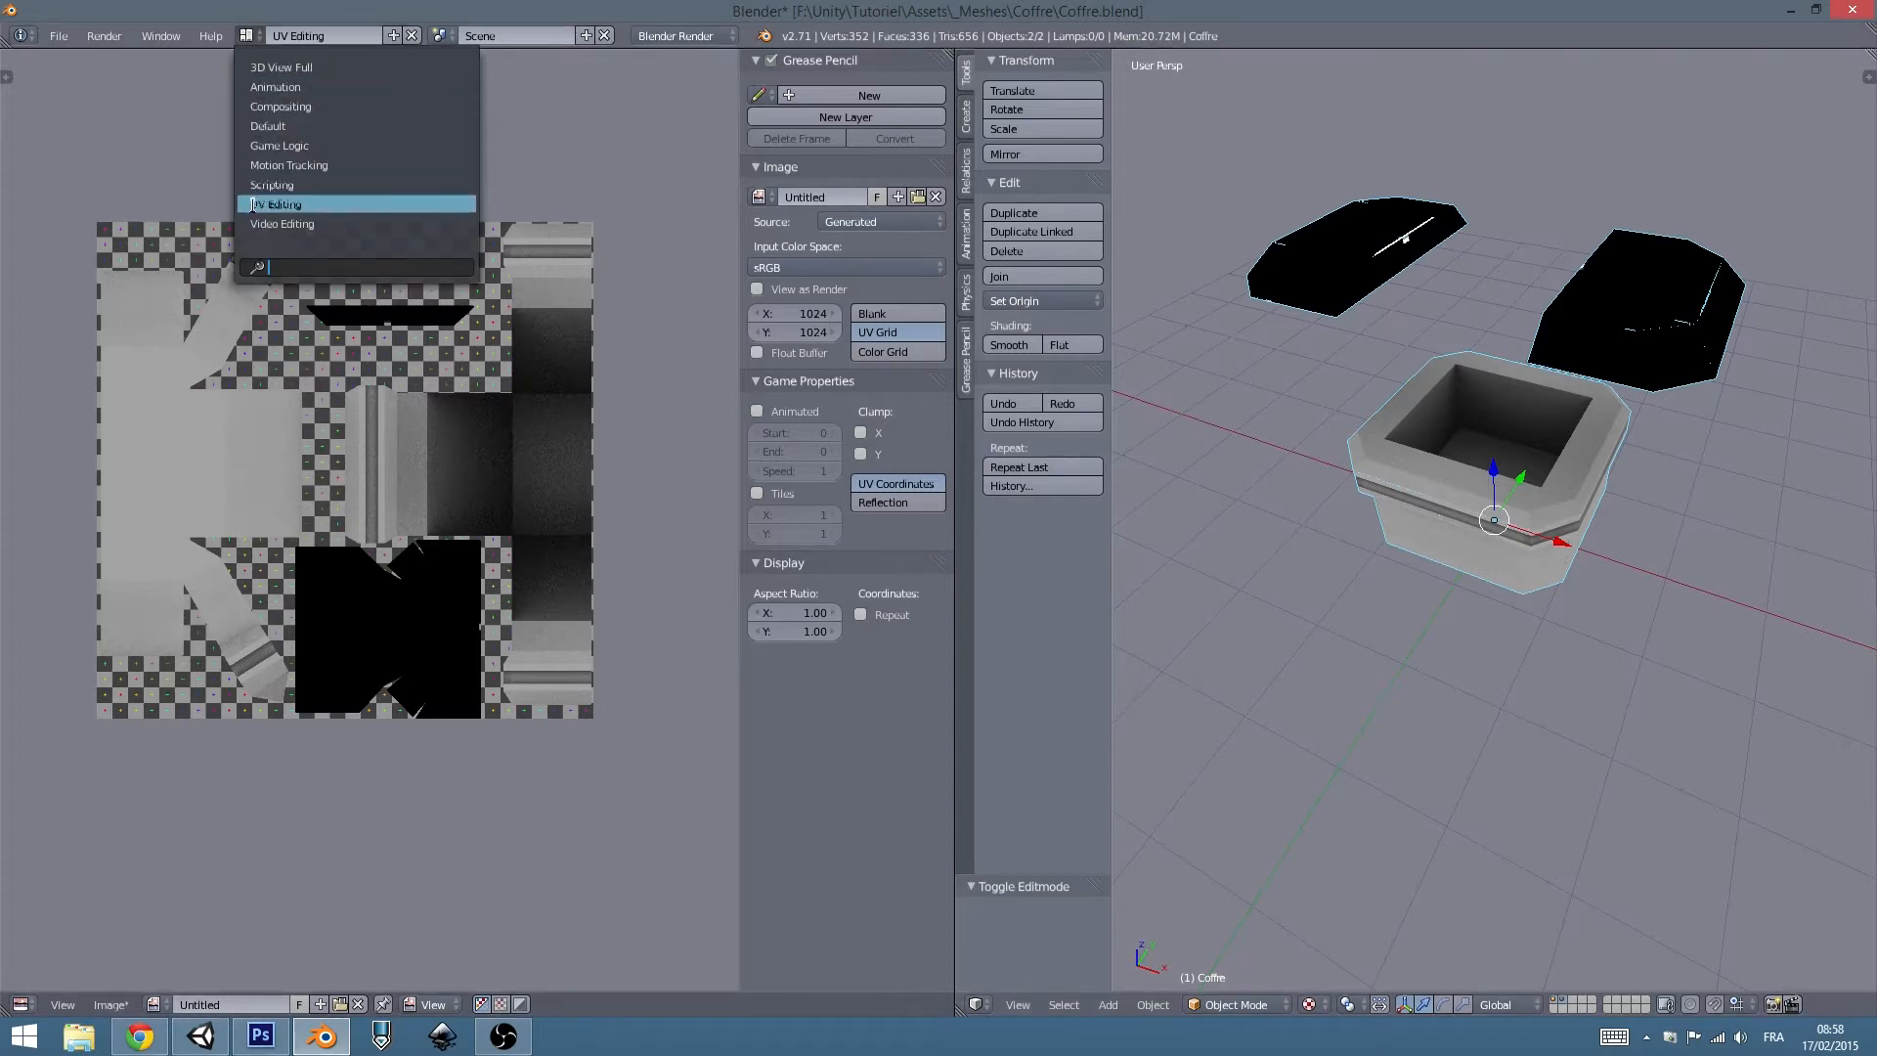
pyautogui.click(286, 124)
pyautogui.press('Tab')
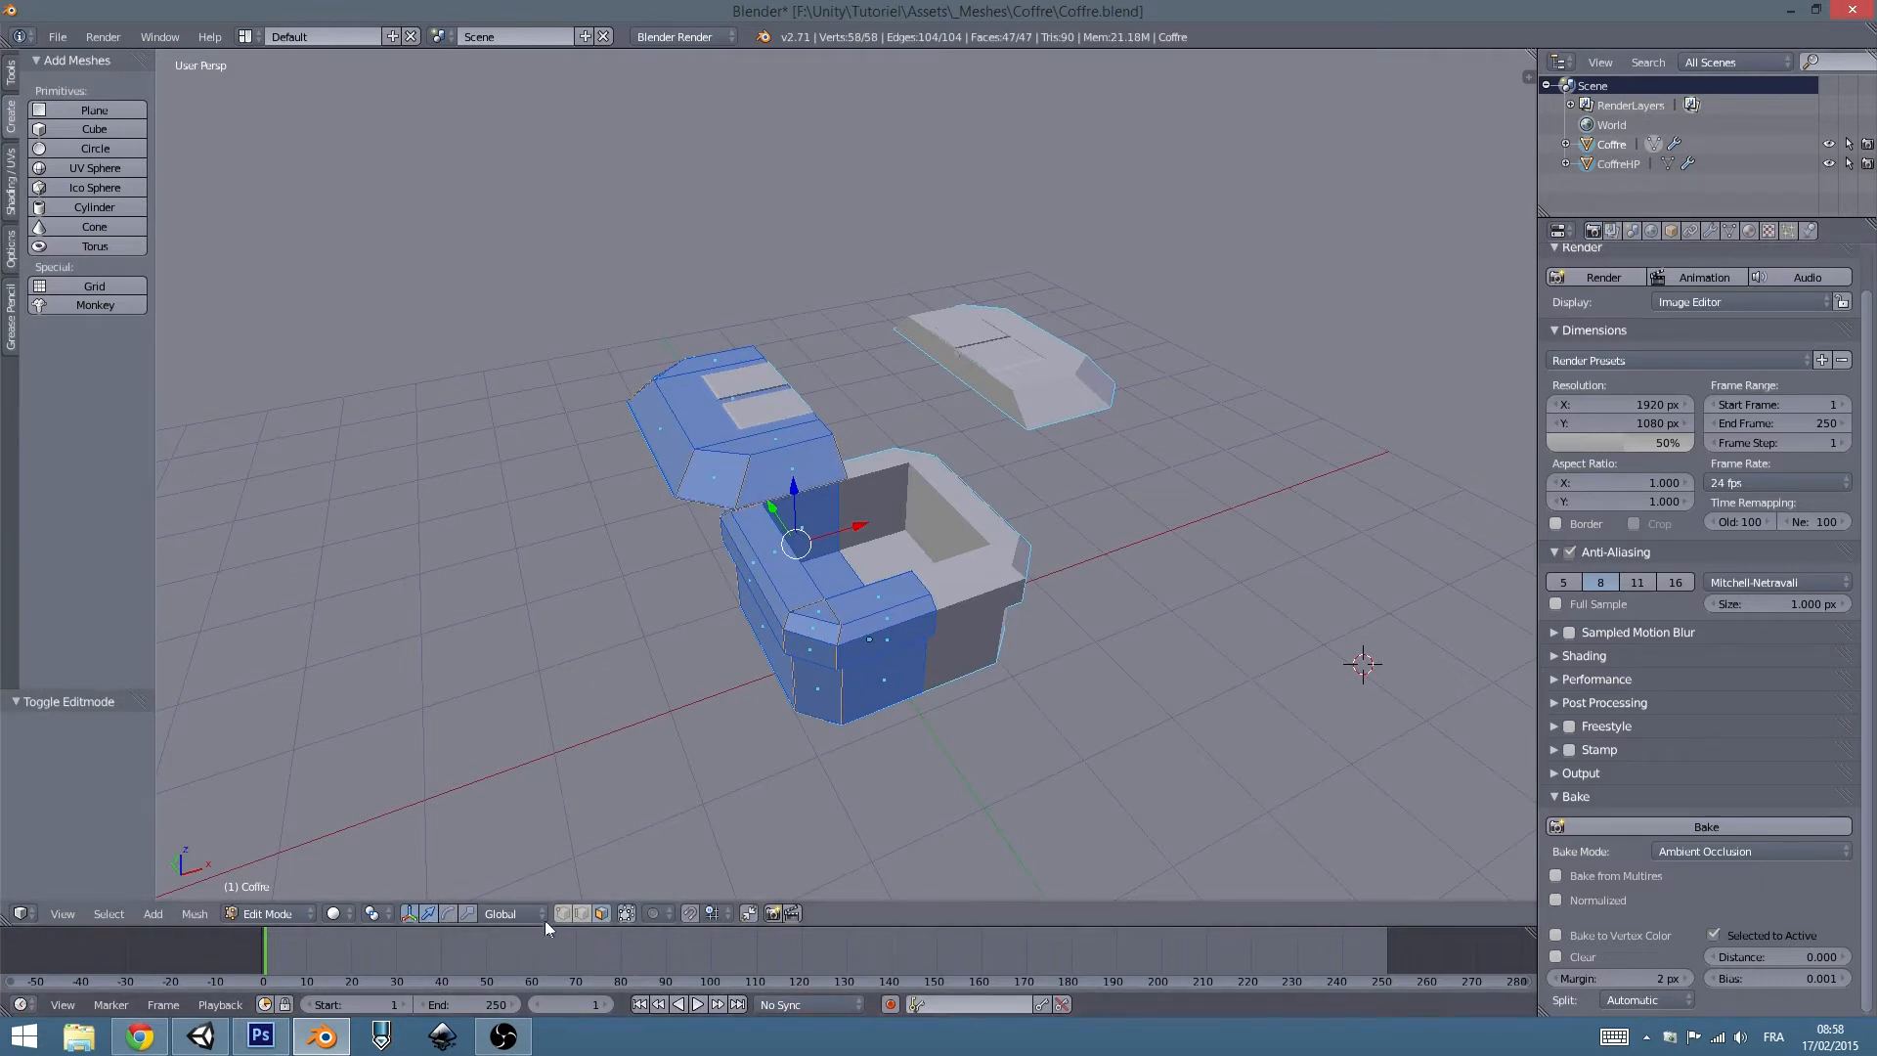
pyautogui.press('Tab')
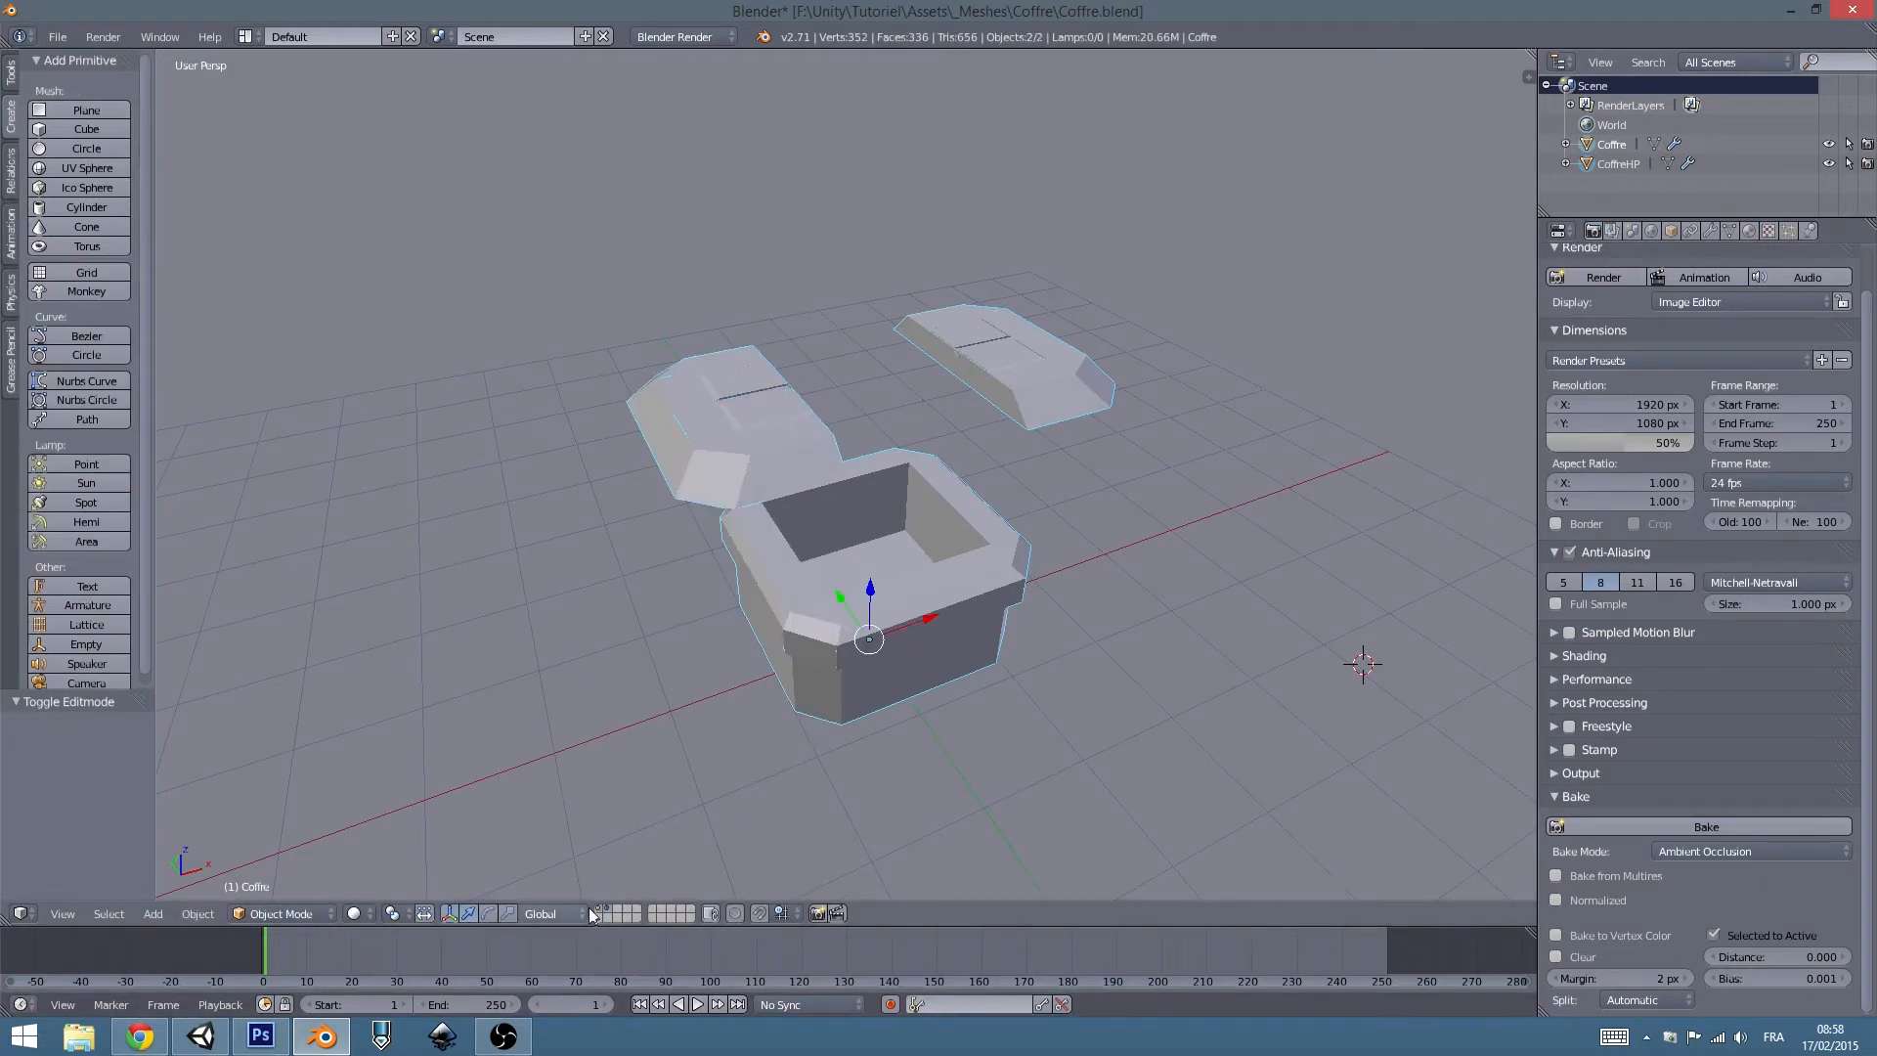
pyautogui.scroll(2, 735, 413)
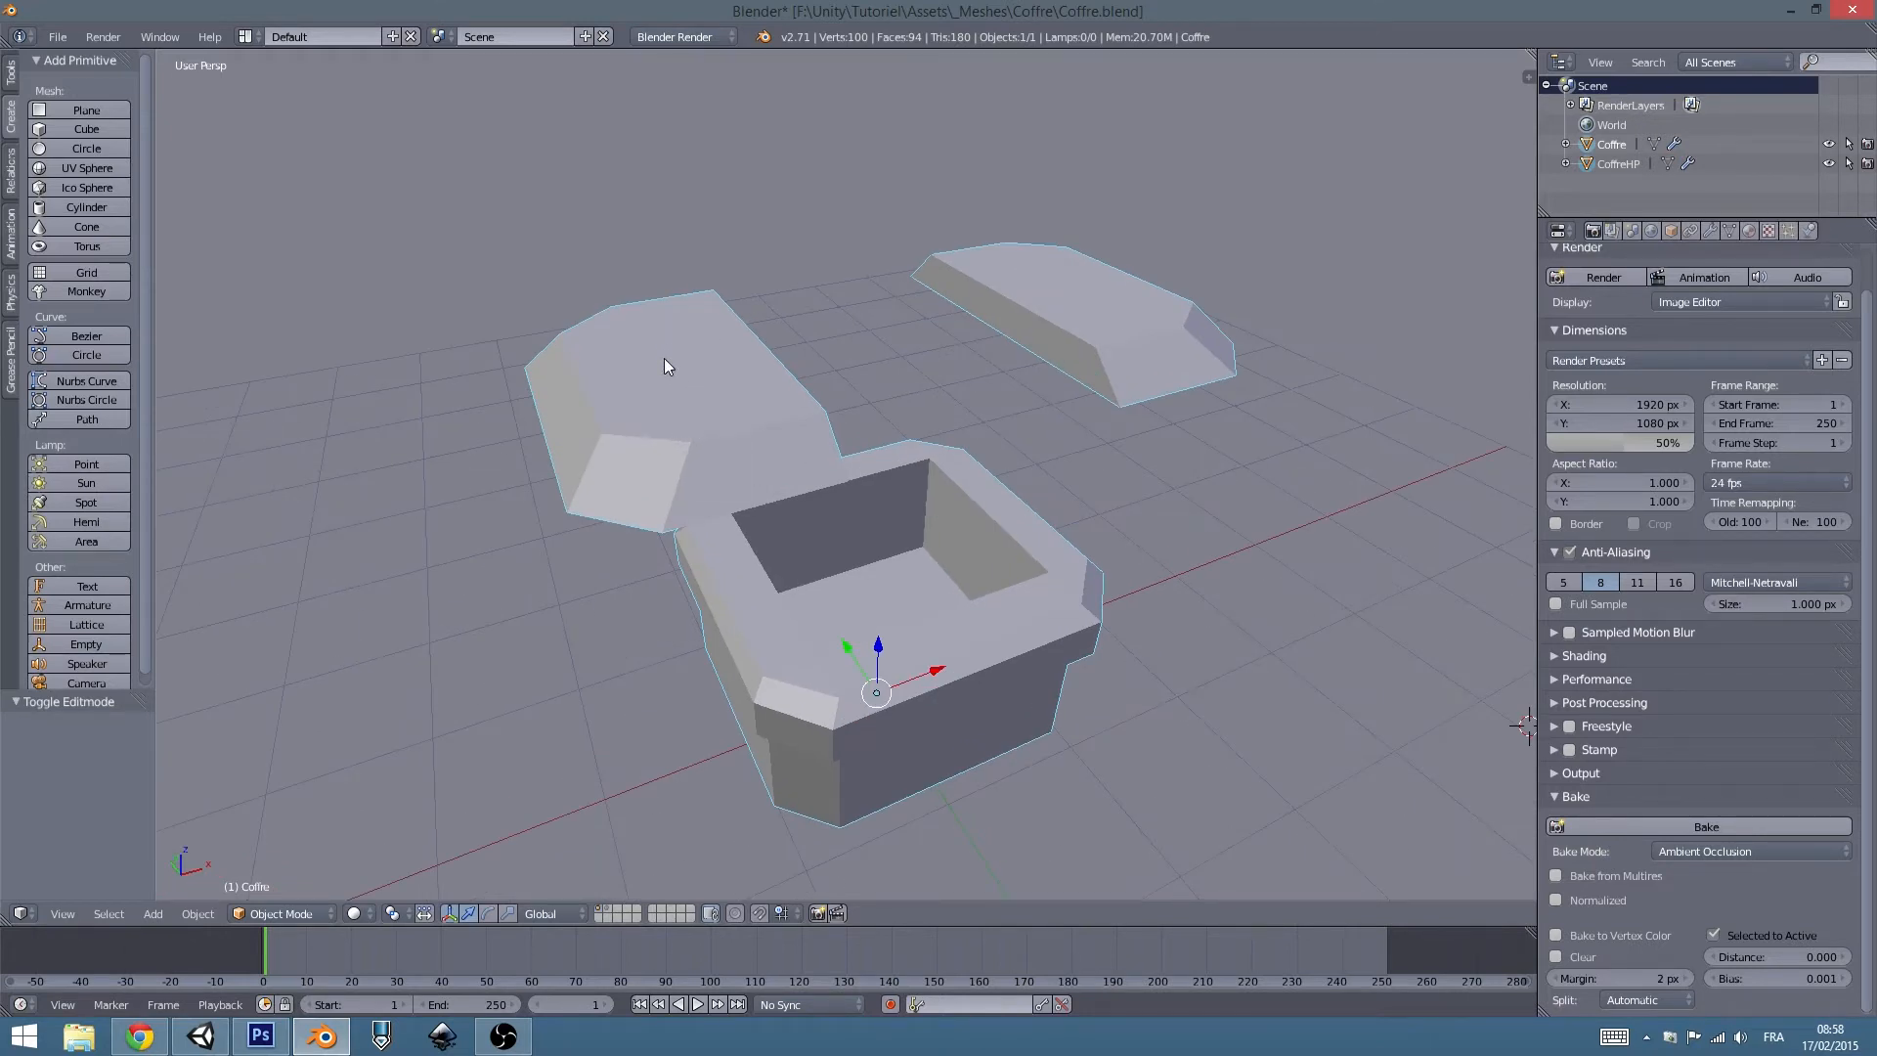
pyautogui.moveTo(662, 393); pyautogui.dragTo(964, 389, button='middle')
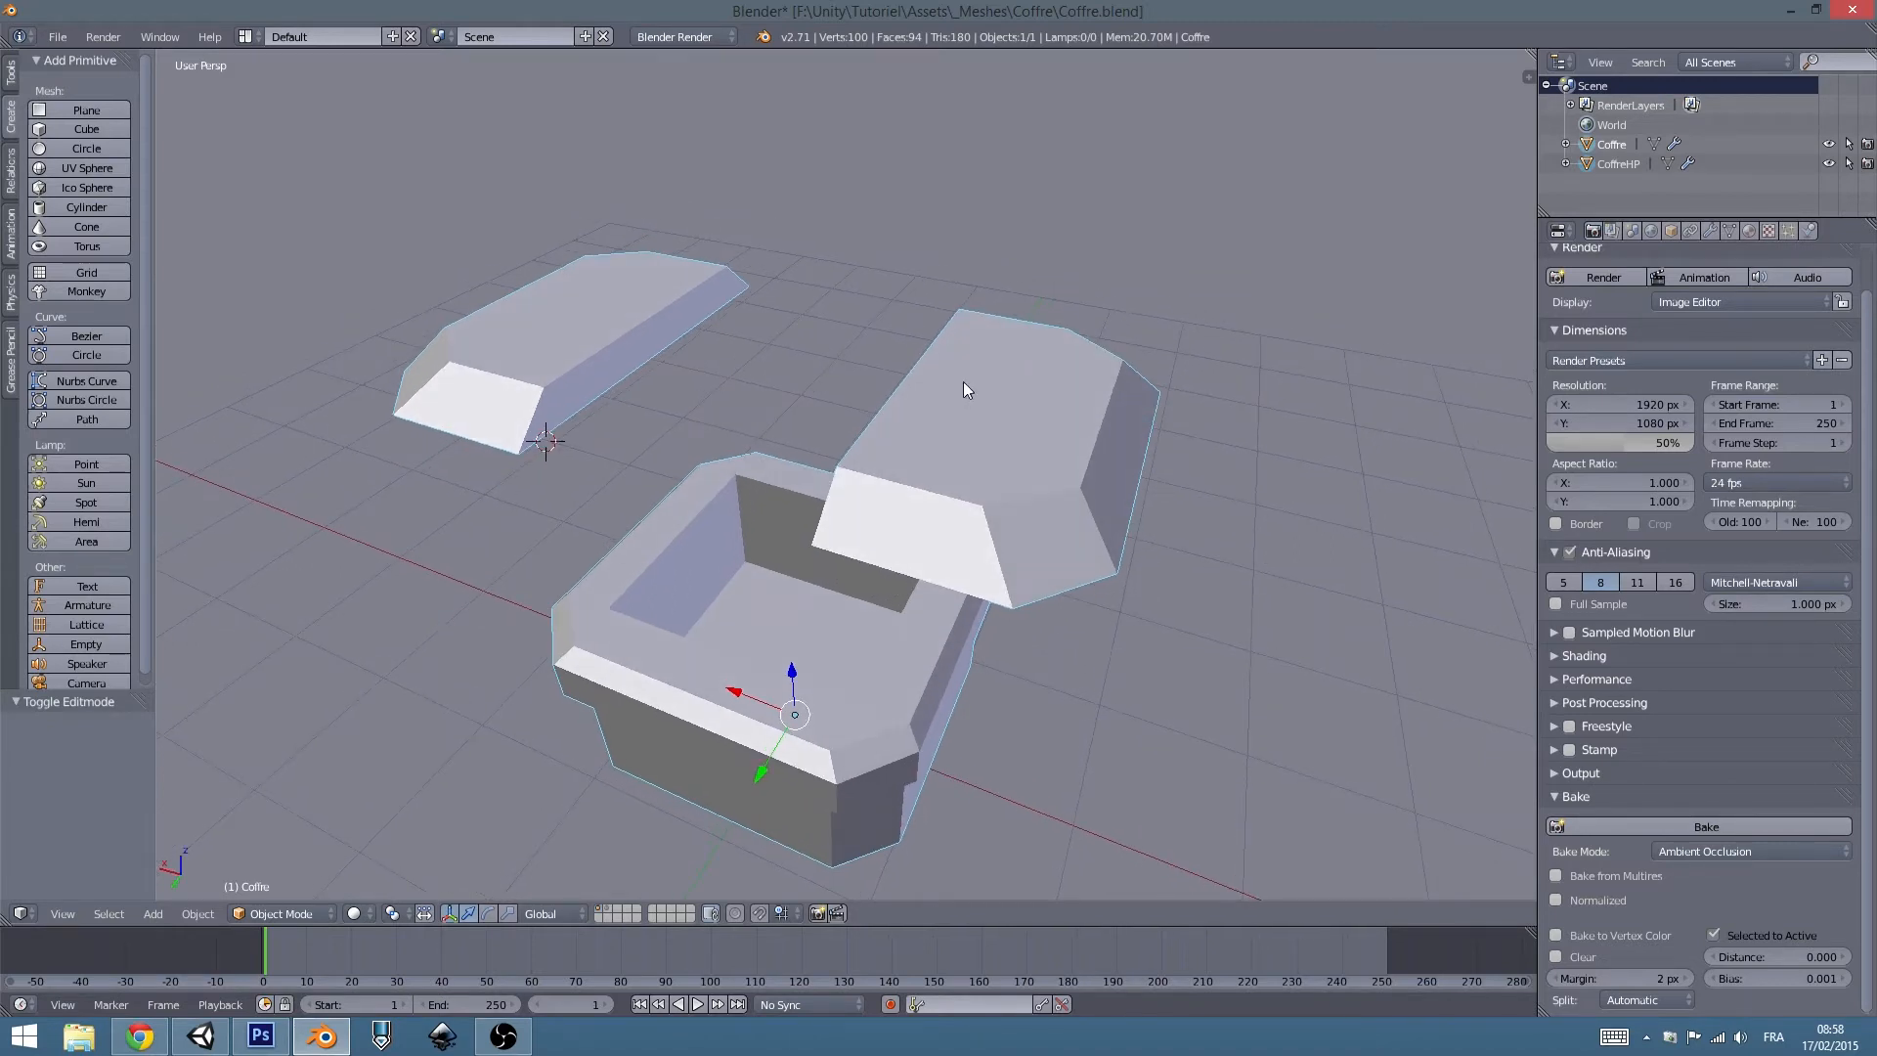
pyautogui.moveTo(966, 389); pyautogui.dragTo(959, 343, button='middle')
# Select the connected faces of the simple chest's lid and flip the direction of their normals.
pyautogui.press('Tab')
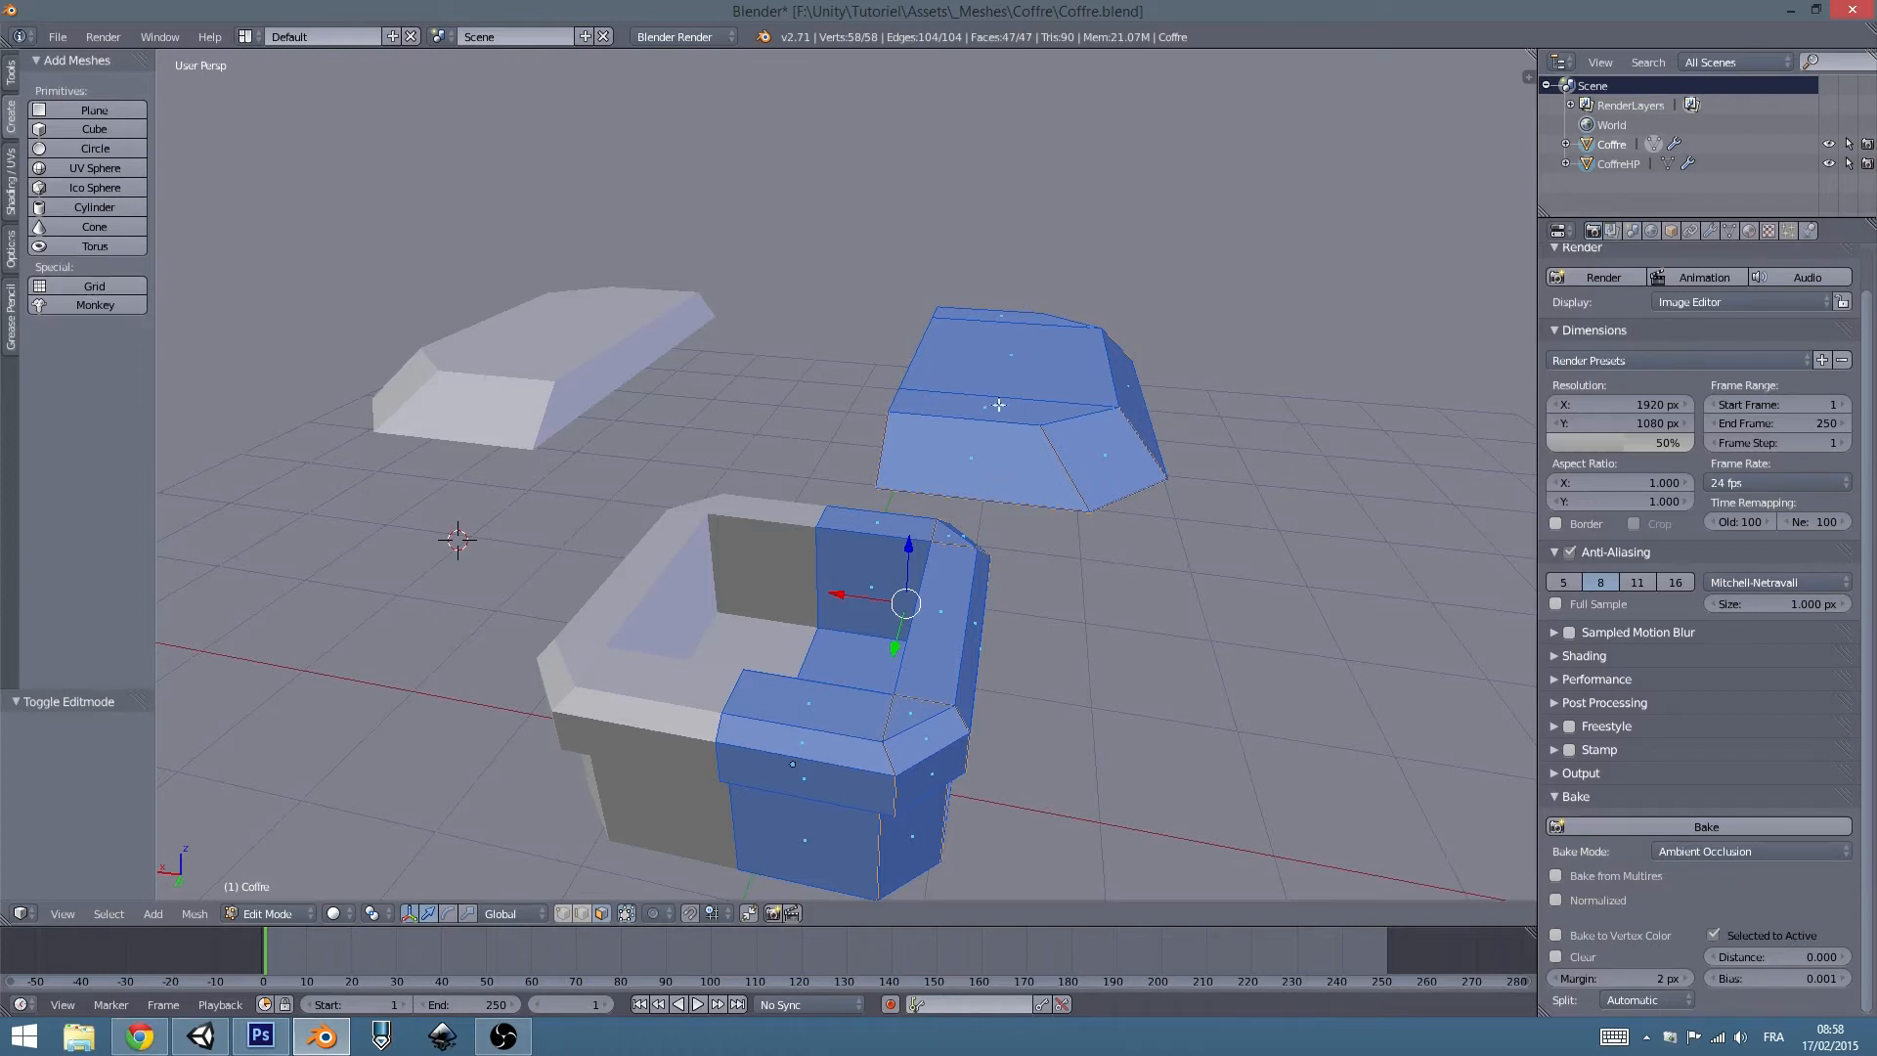
pyautogui.rightClick(1031, 437)
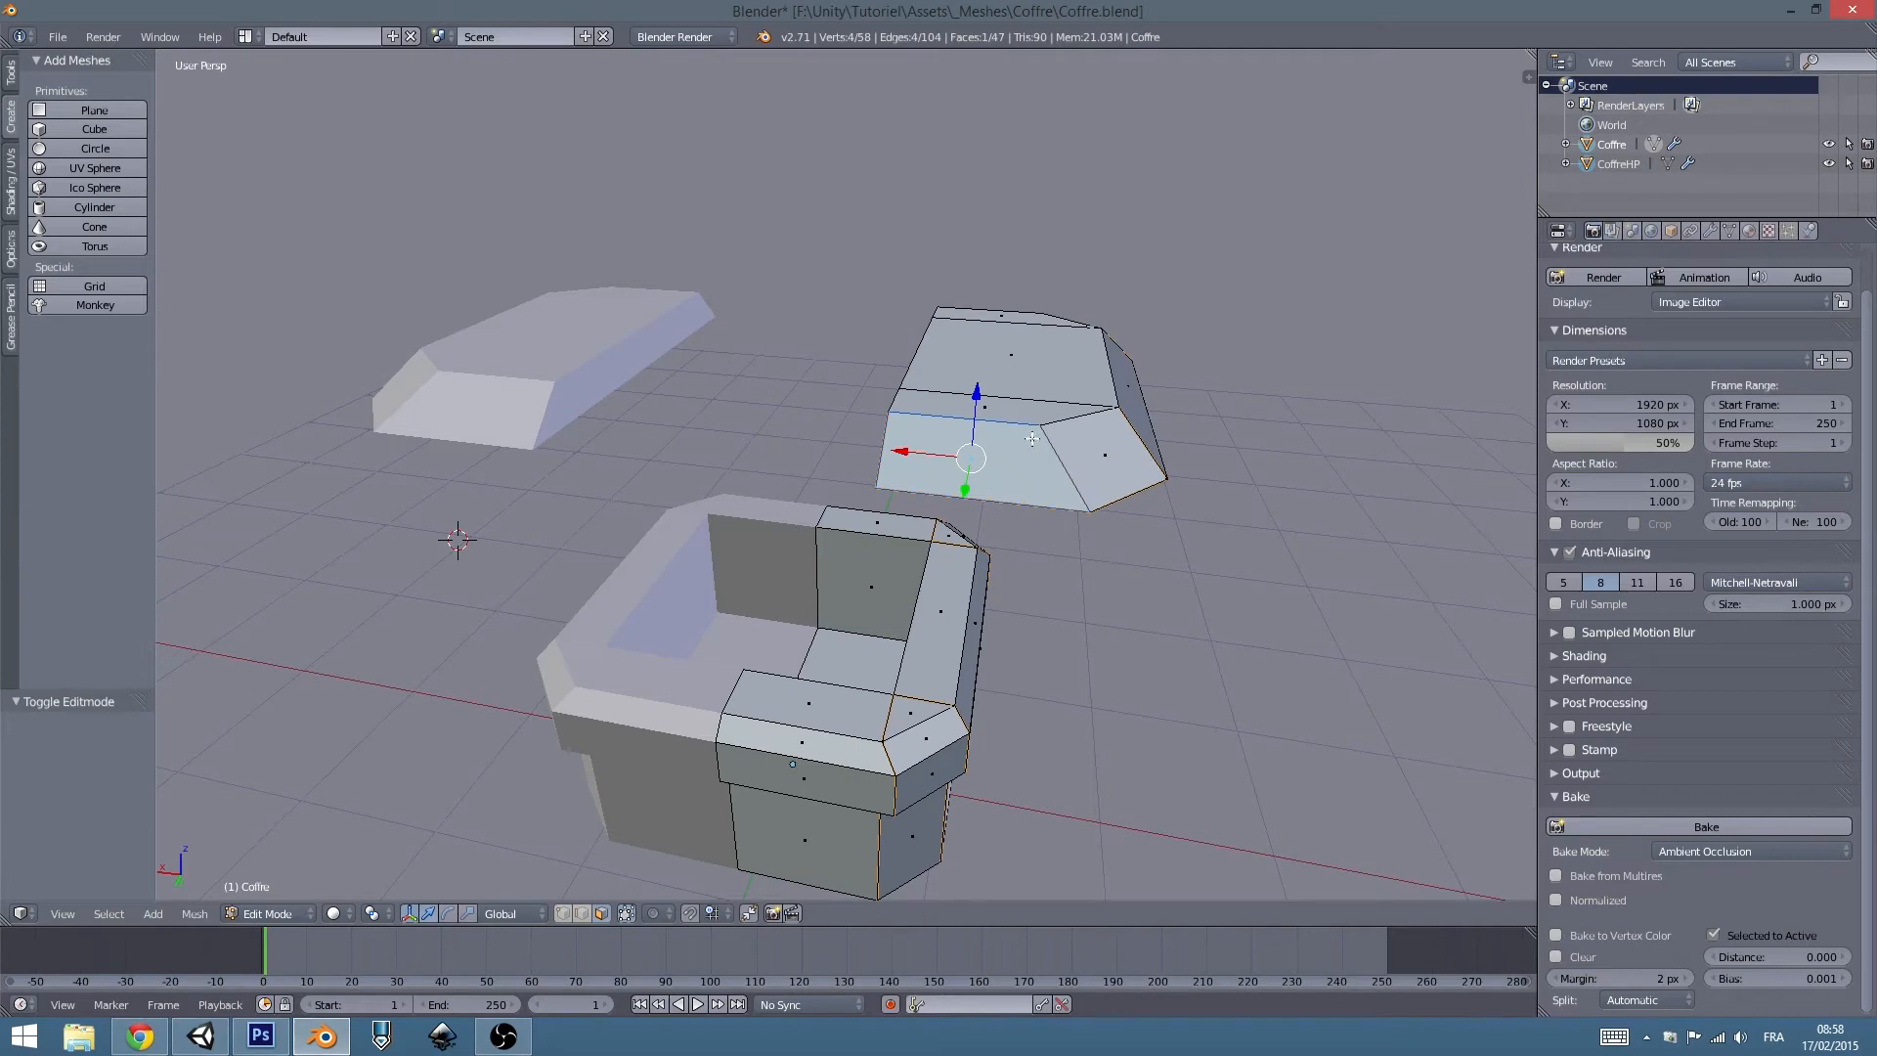
pyautogui.press('l')
pyautogui.moveTo(1021, 432); pyautogui.dragTo(944, 328, button='middle')
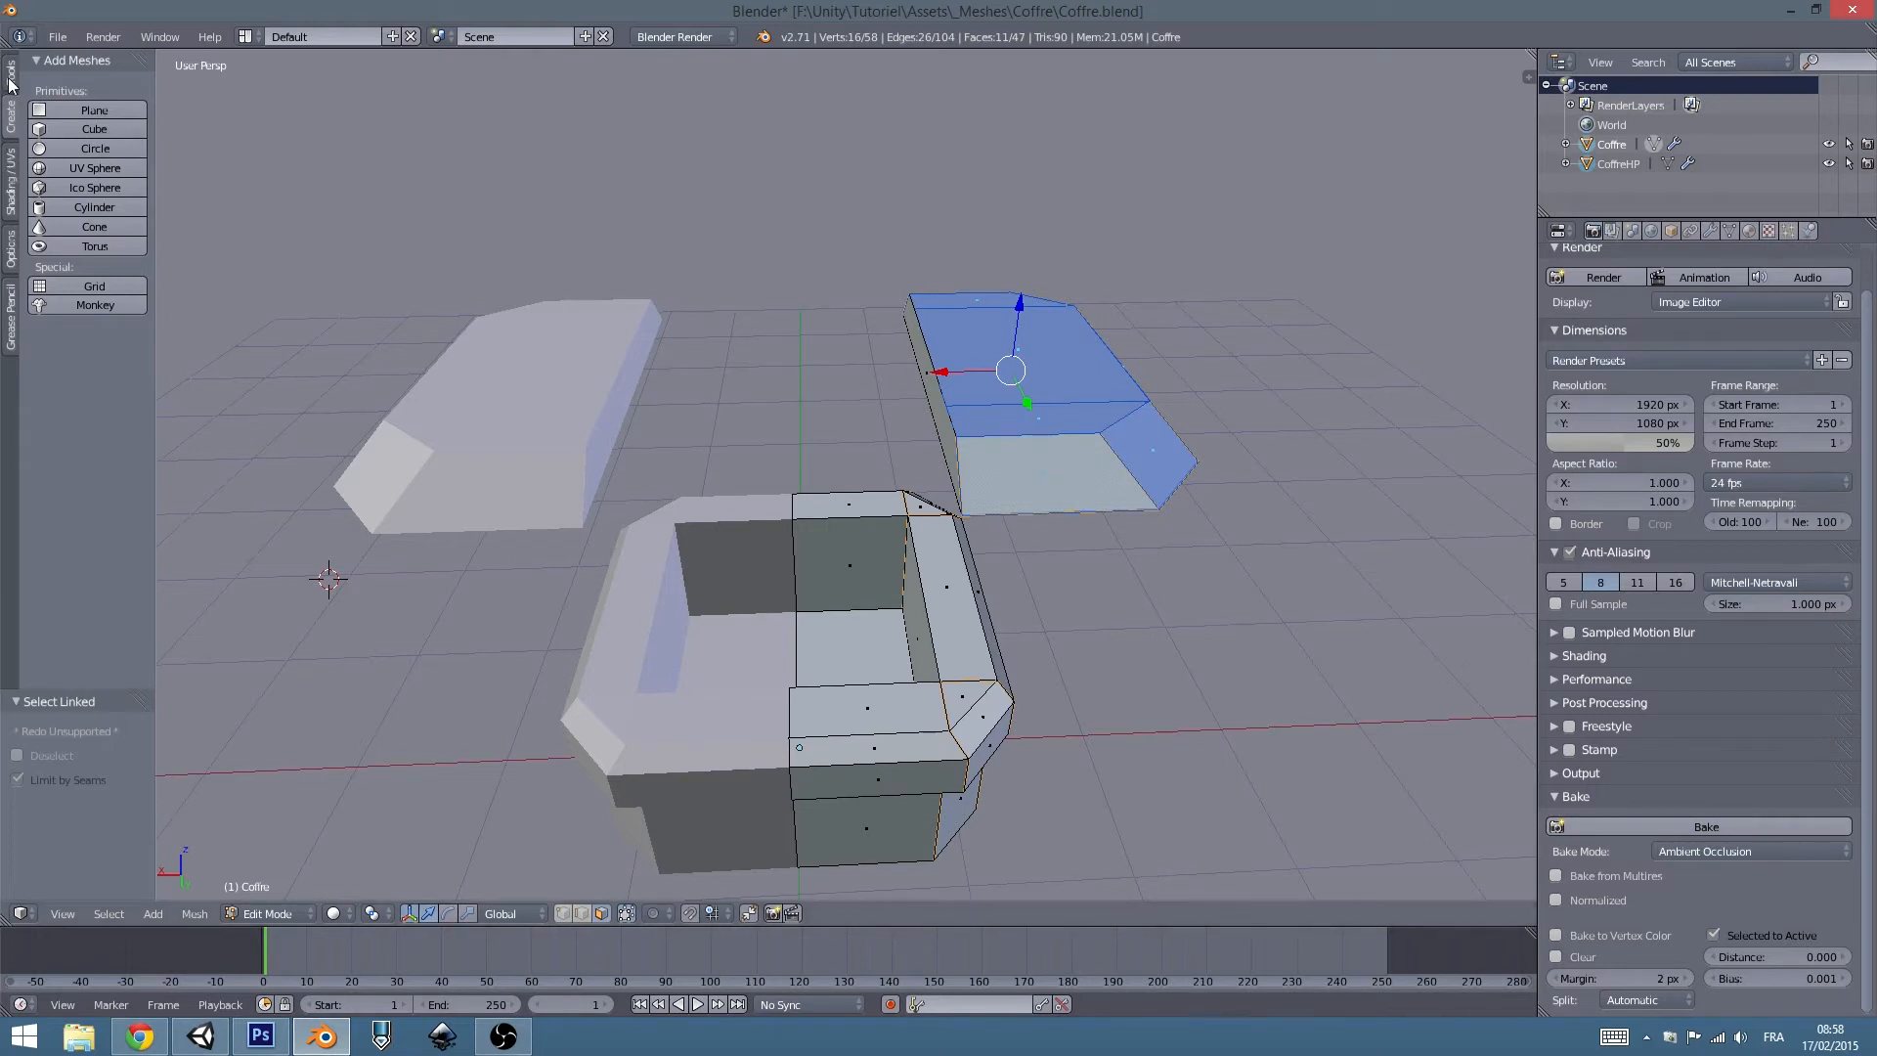
pyautogui.click(13, 159)
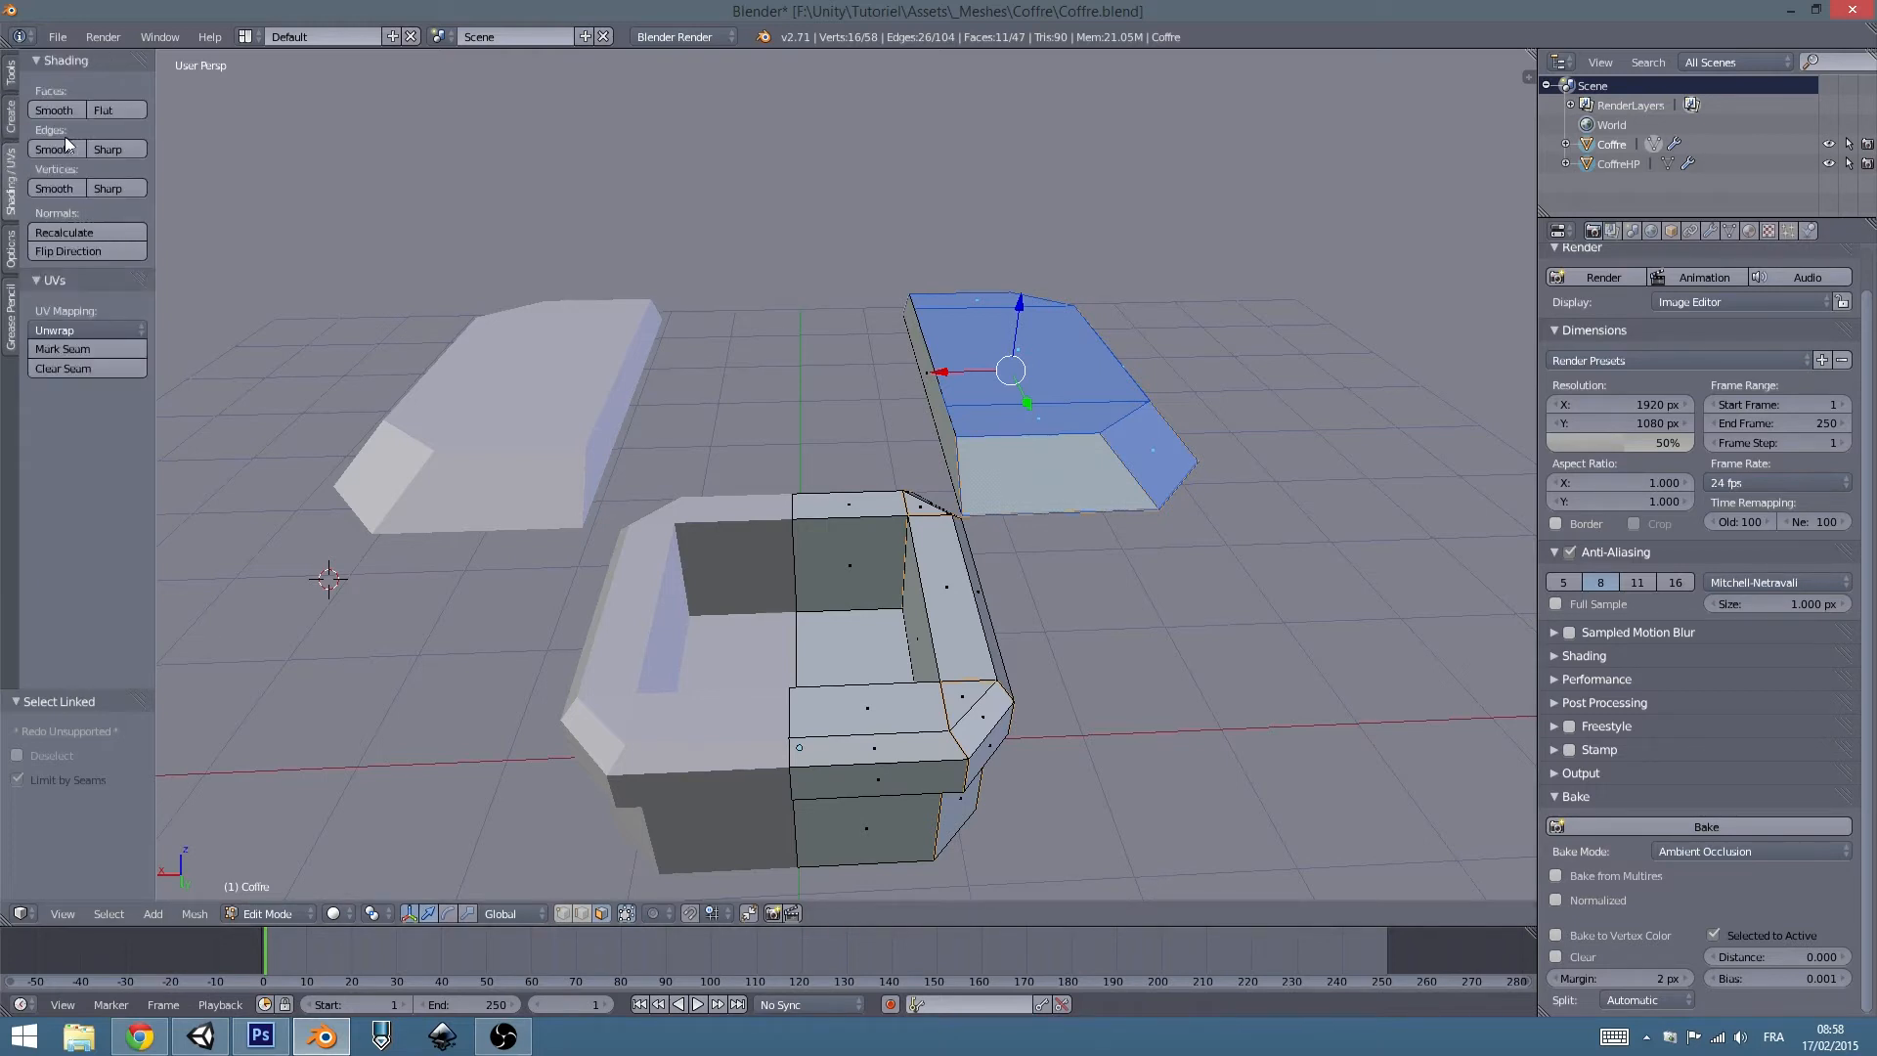
pyautogui.click(69, 251)
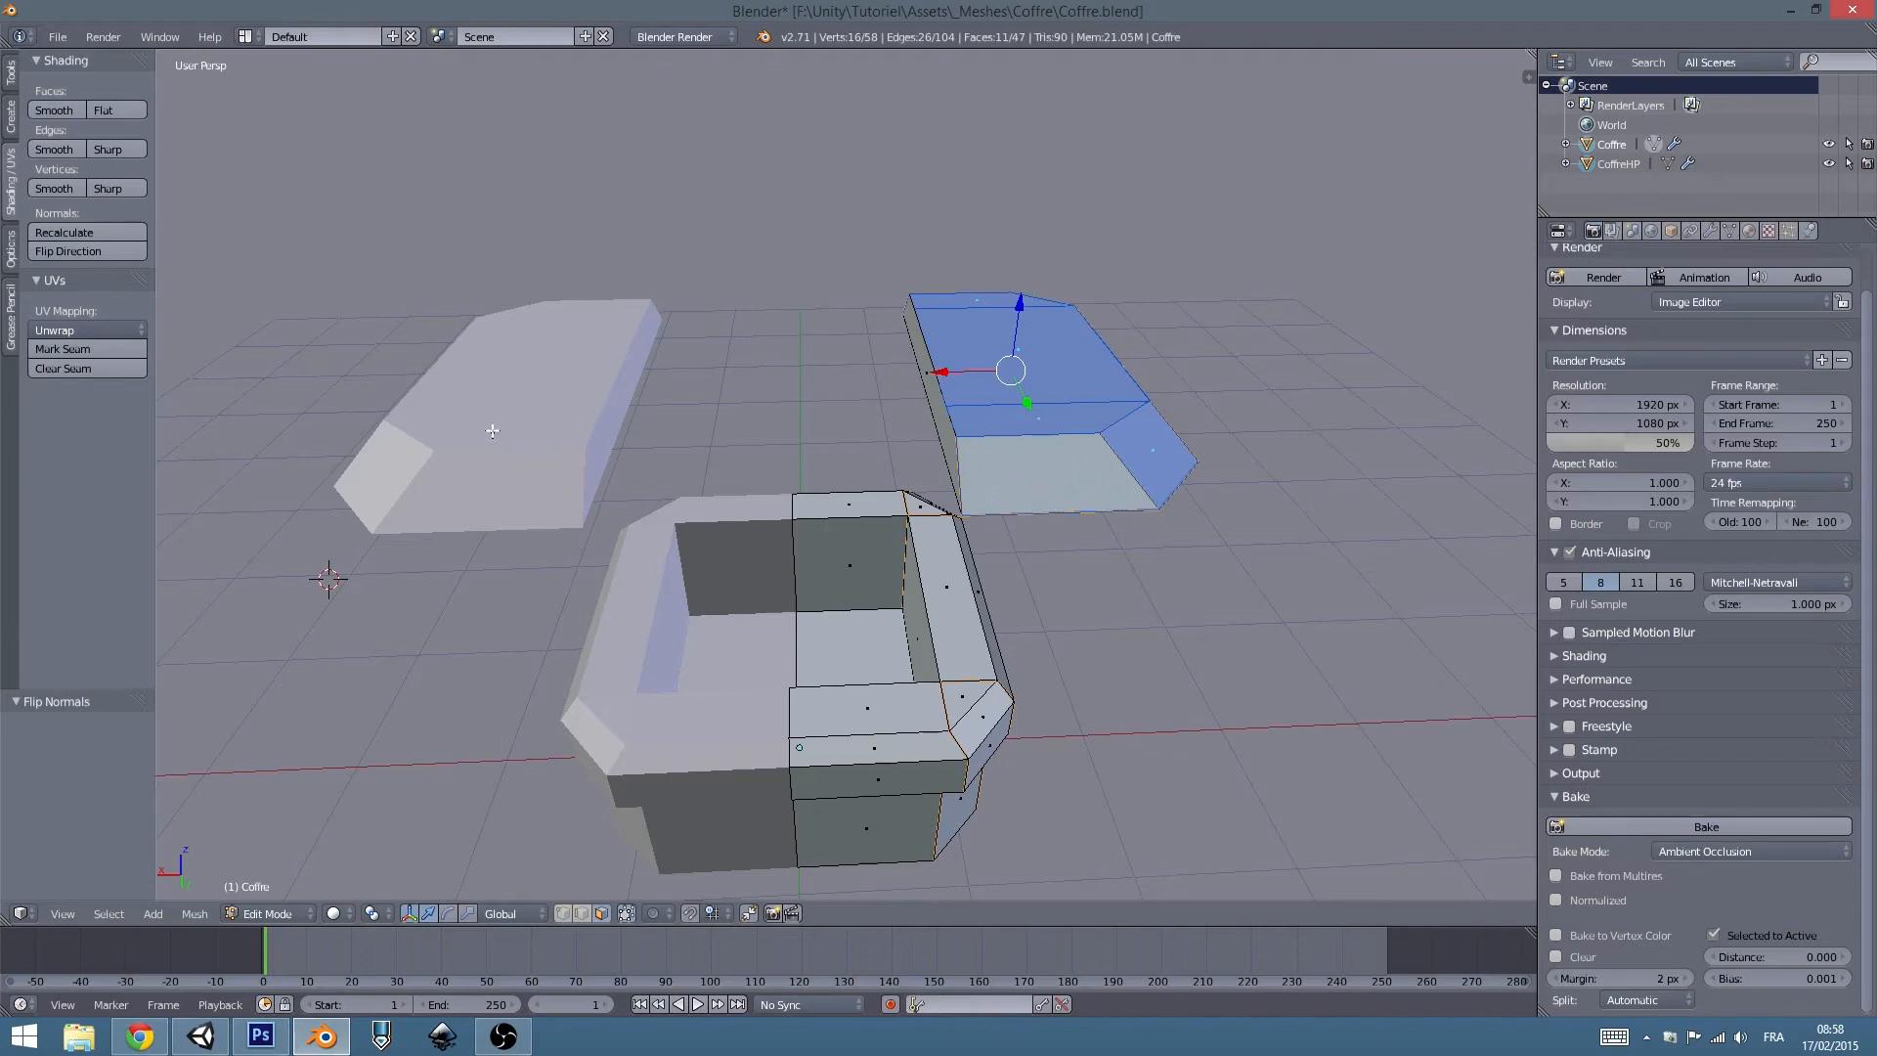
pyautogui.scroll(-2, 958, 507)
pyautogui.moveTo(830, 507); pyautogui.dragTo(924, 493, button='middle')
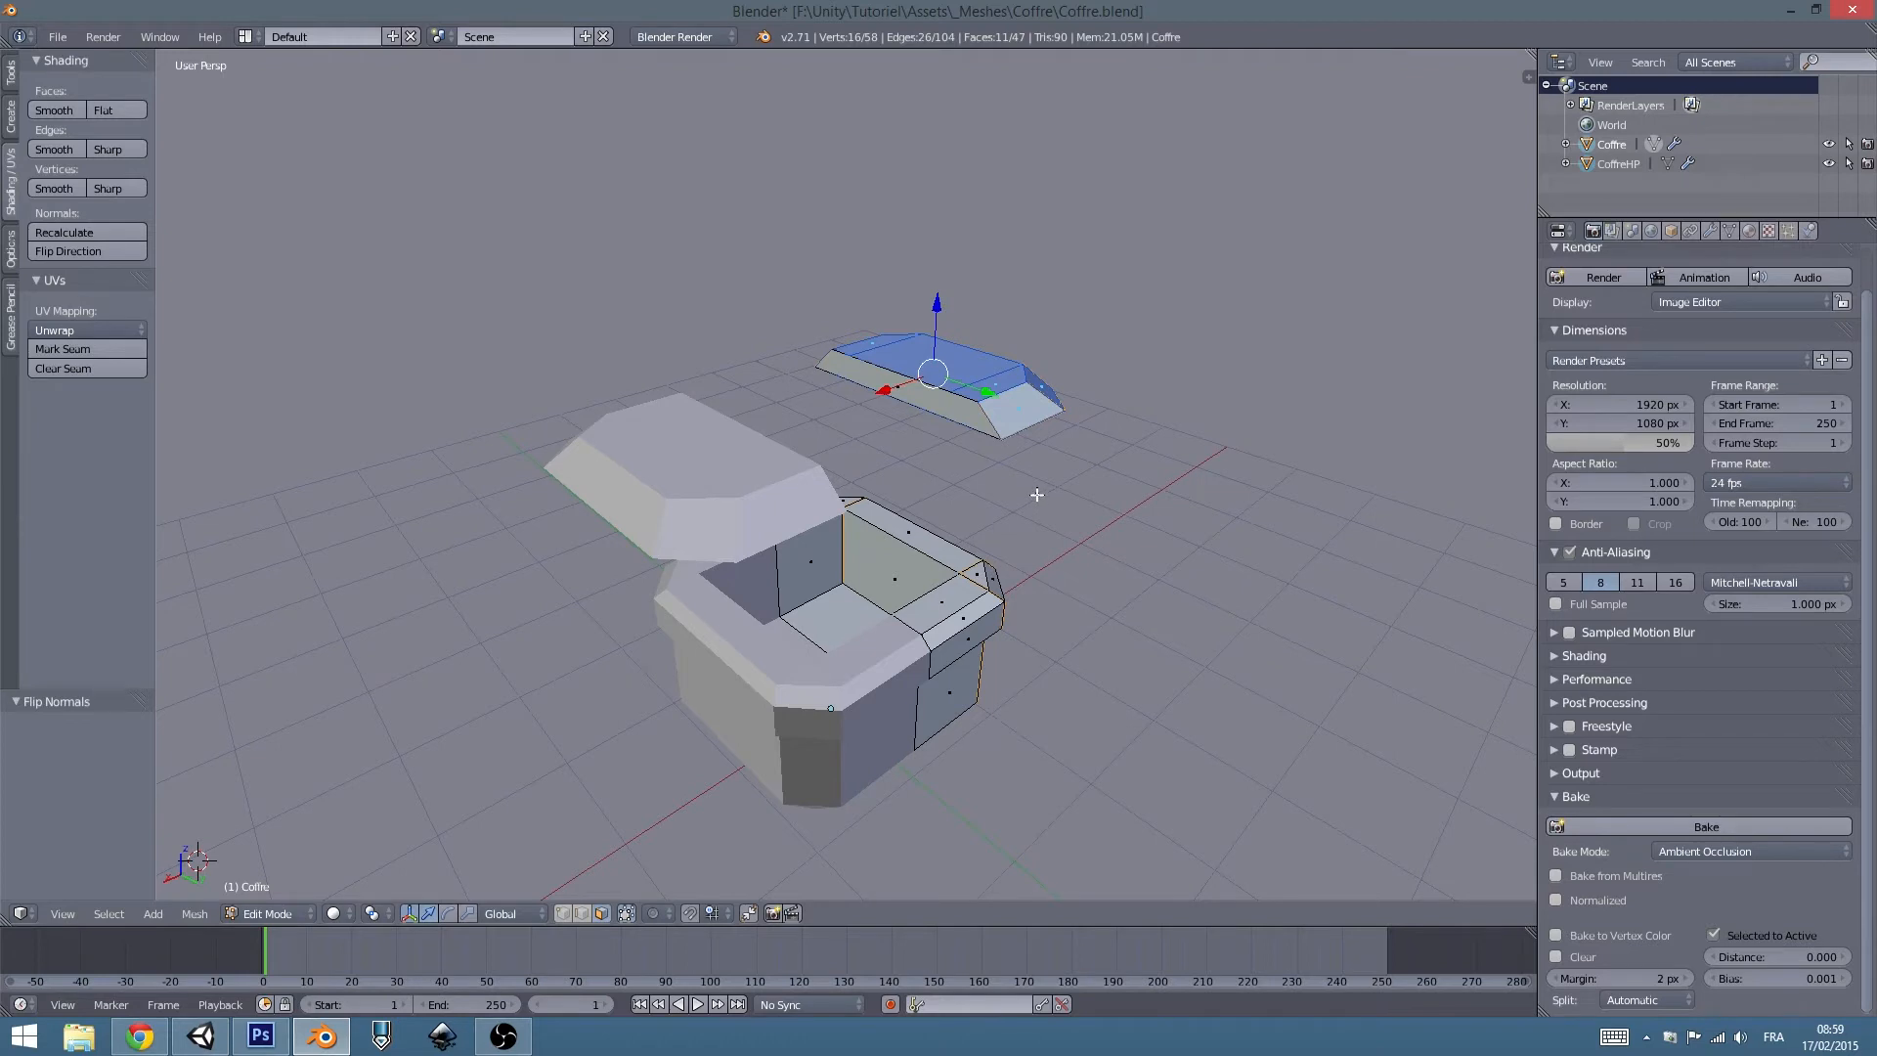
pyautogui.moveTo(1026, 459)
pyautogui.mouseDown(button='middle')
pyautogui.moveTo(977, 447)
pyautogui.moveTo(999, 442)
pyautogui.mouseUp(button='middle')
# Select all faces of the simple chest, return to Object Mode and display both chest layers together.
pyautogui.press('a')
pyautogui.press('a')
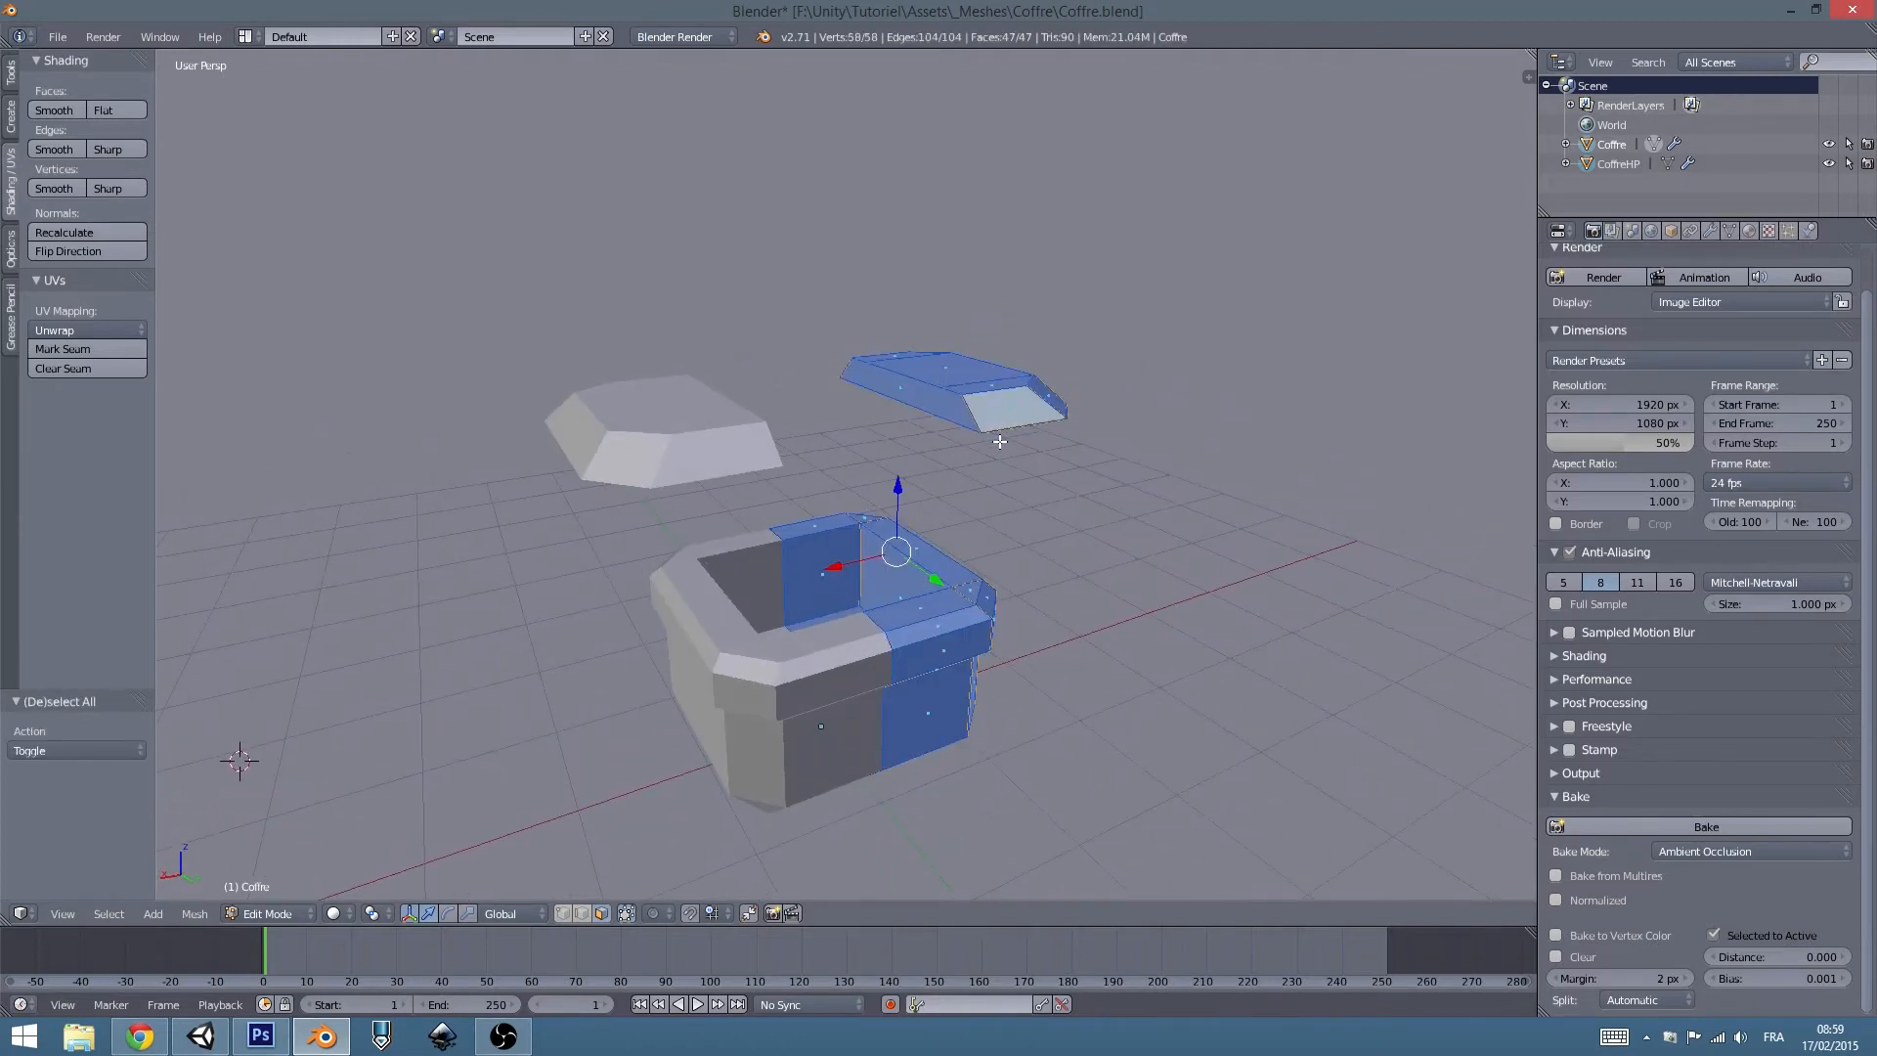
pyautogui.press('Tab')
pyautogui.click(607, 908)
pyautogui.keyDown('shift'); pyautogui.click(598, 909); pyautogui.keyUp('shift')
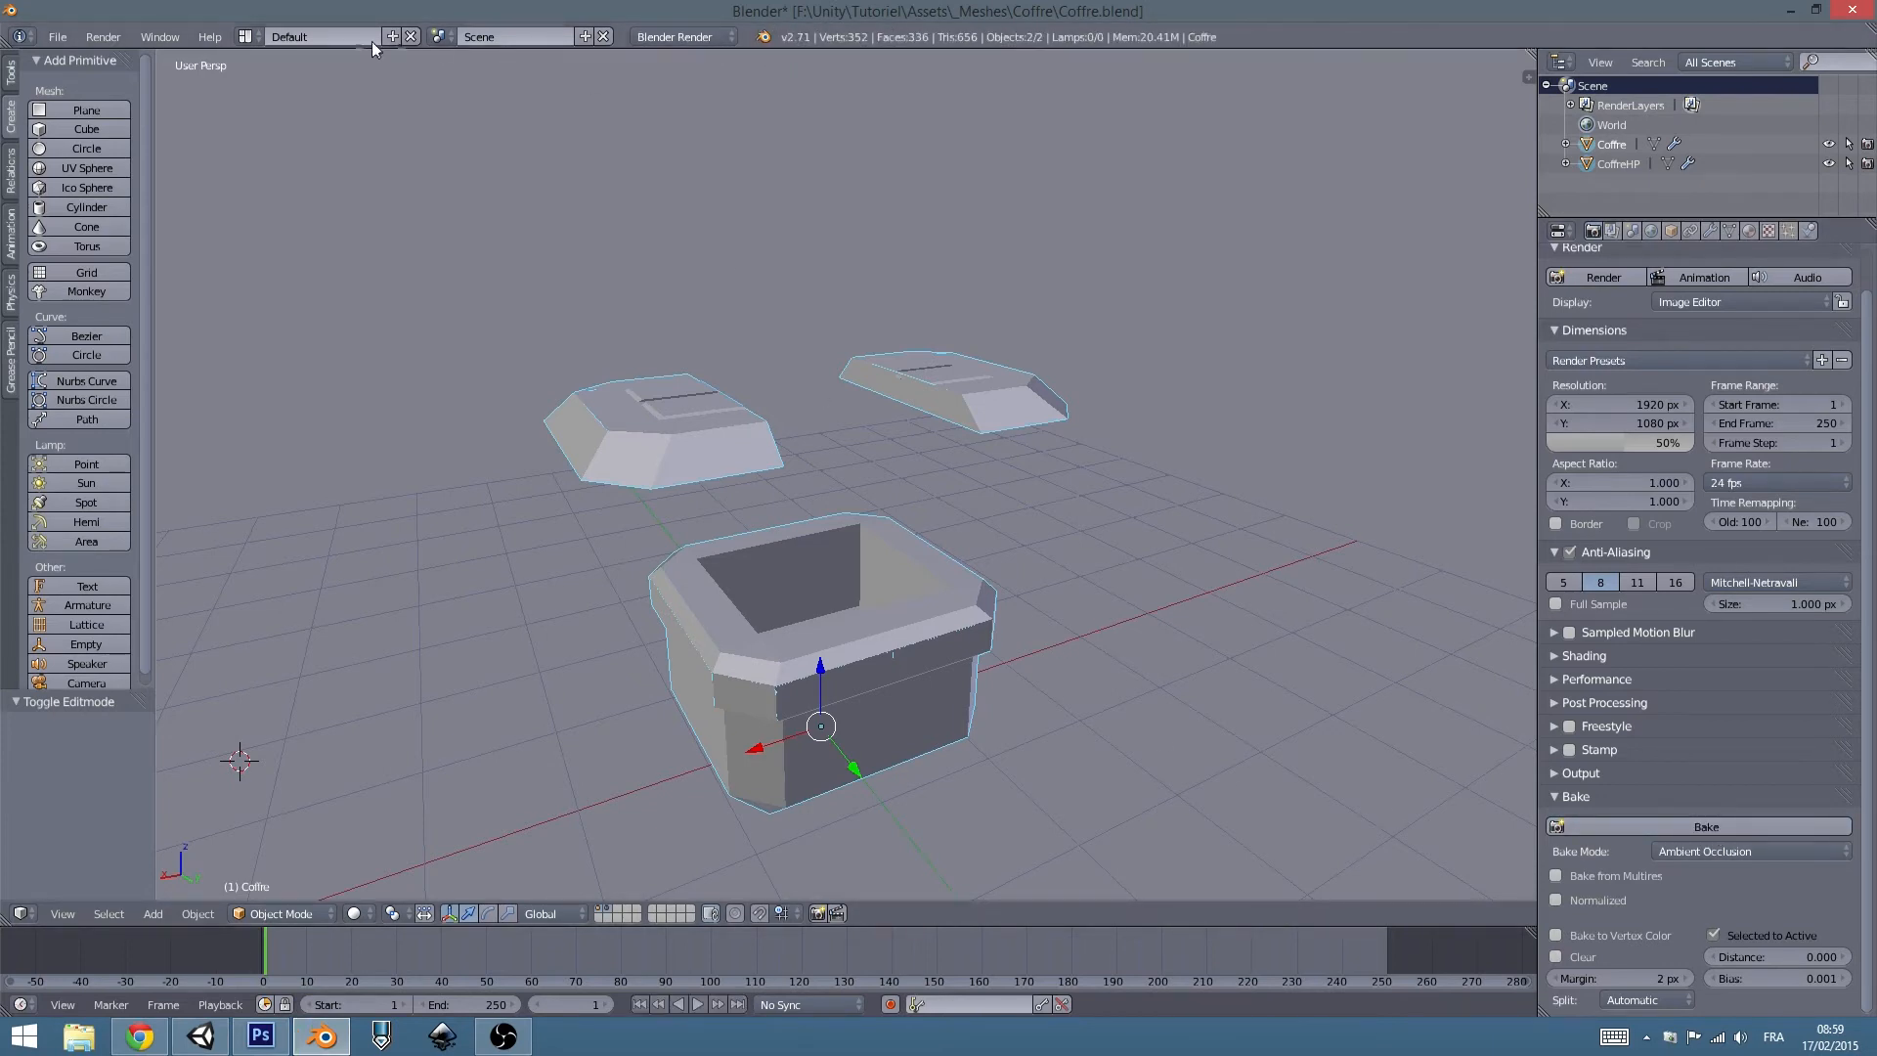
# Switch back to the UV Editing layout and check the lid areas of the baked texture.
pyautogui.click(246, 36)
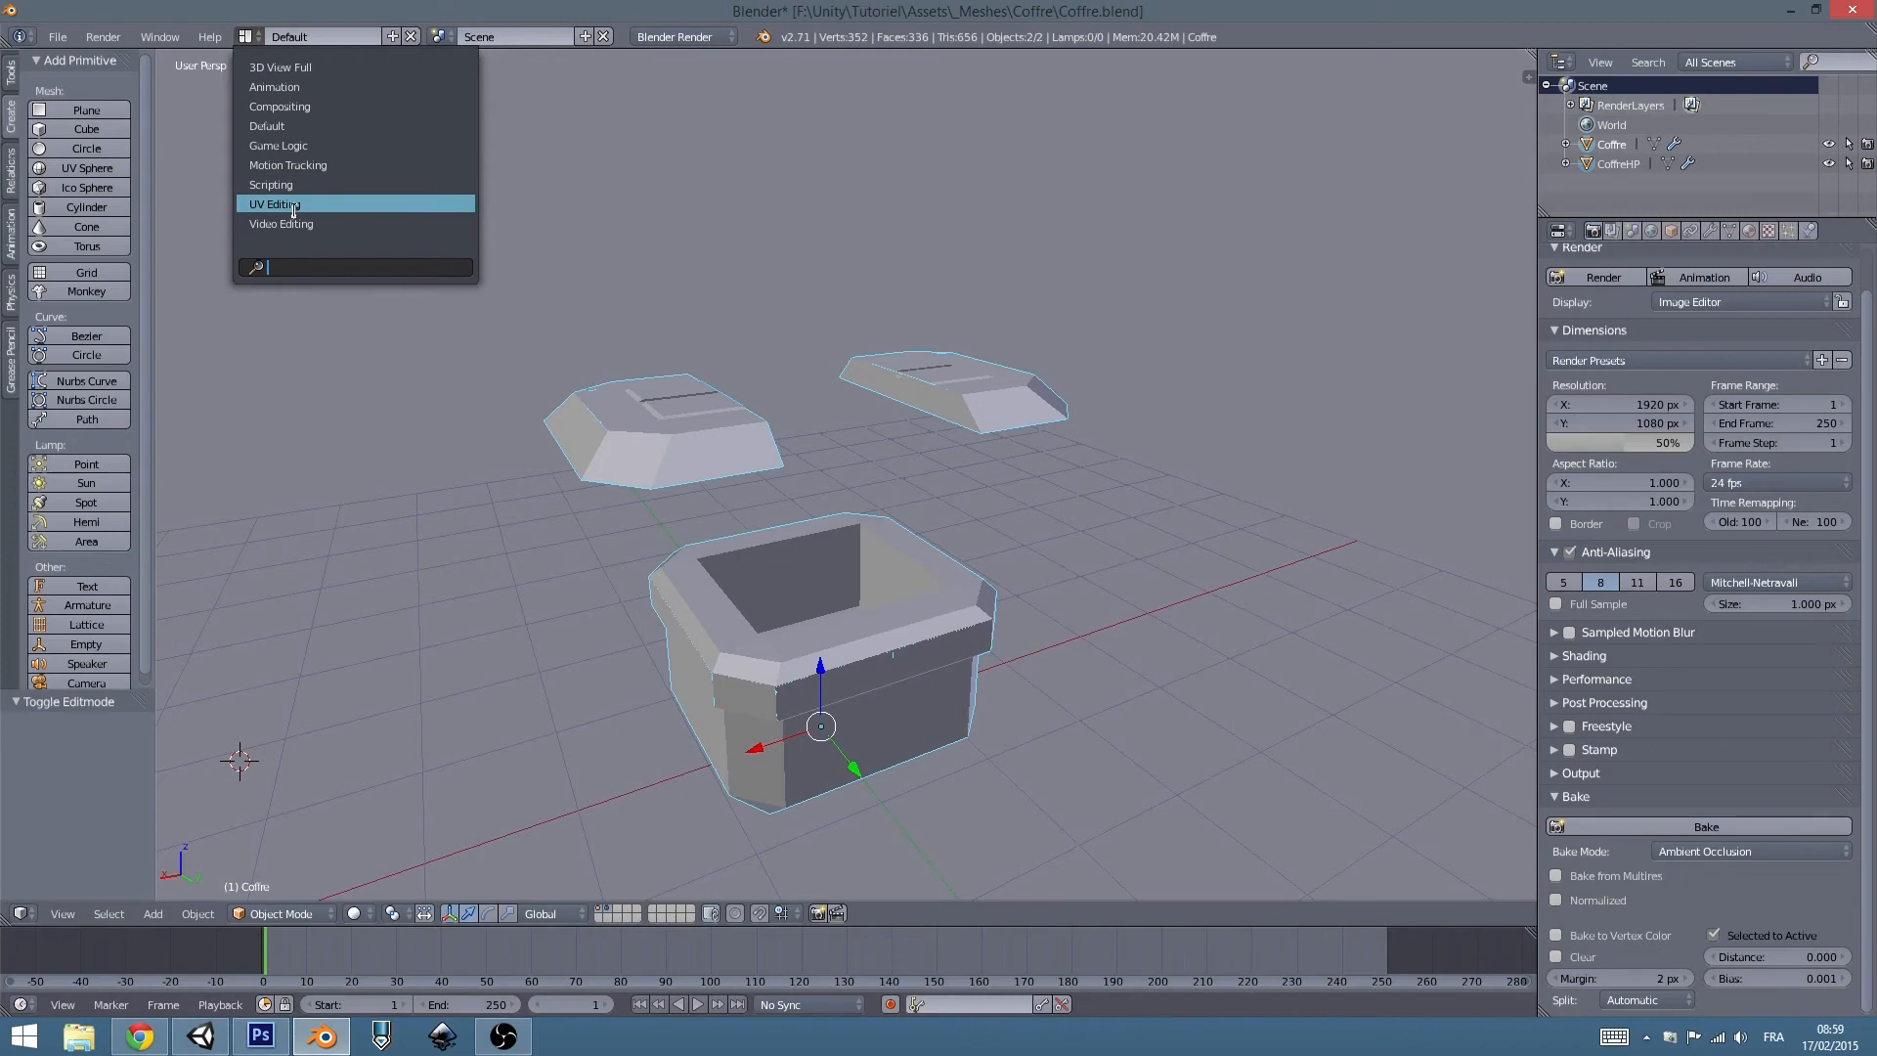
pyautogui.click(284, 205)
pyautogui.scroll(4, 409, 576)
pyautogui.scroll(-3, 405, 561)
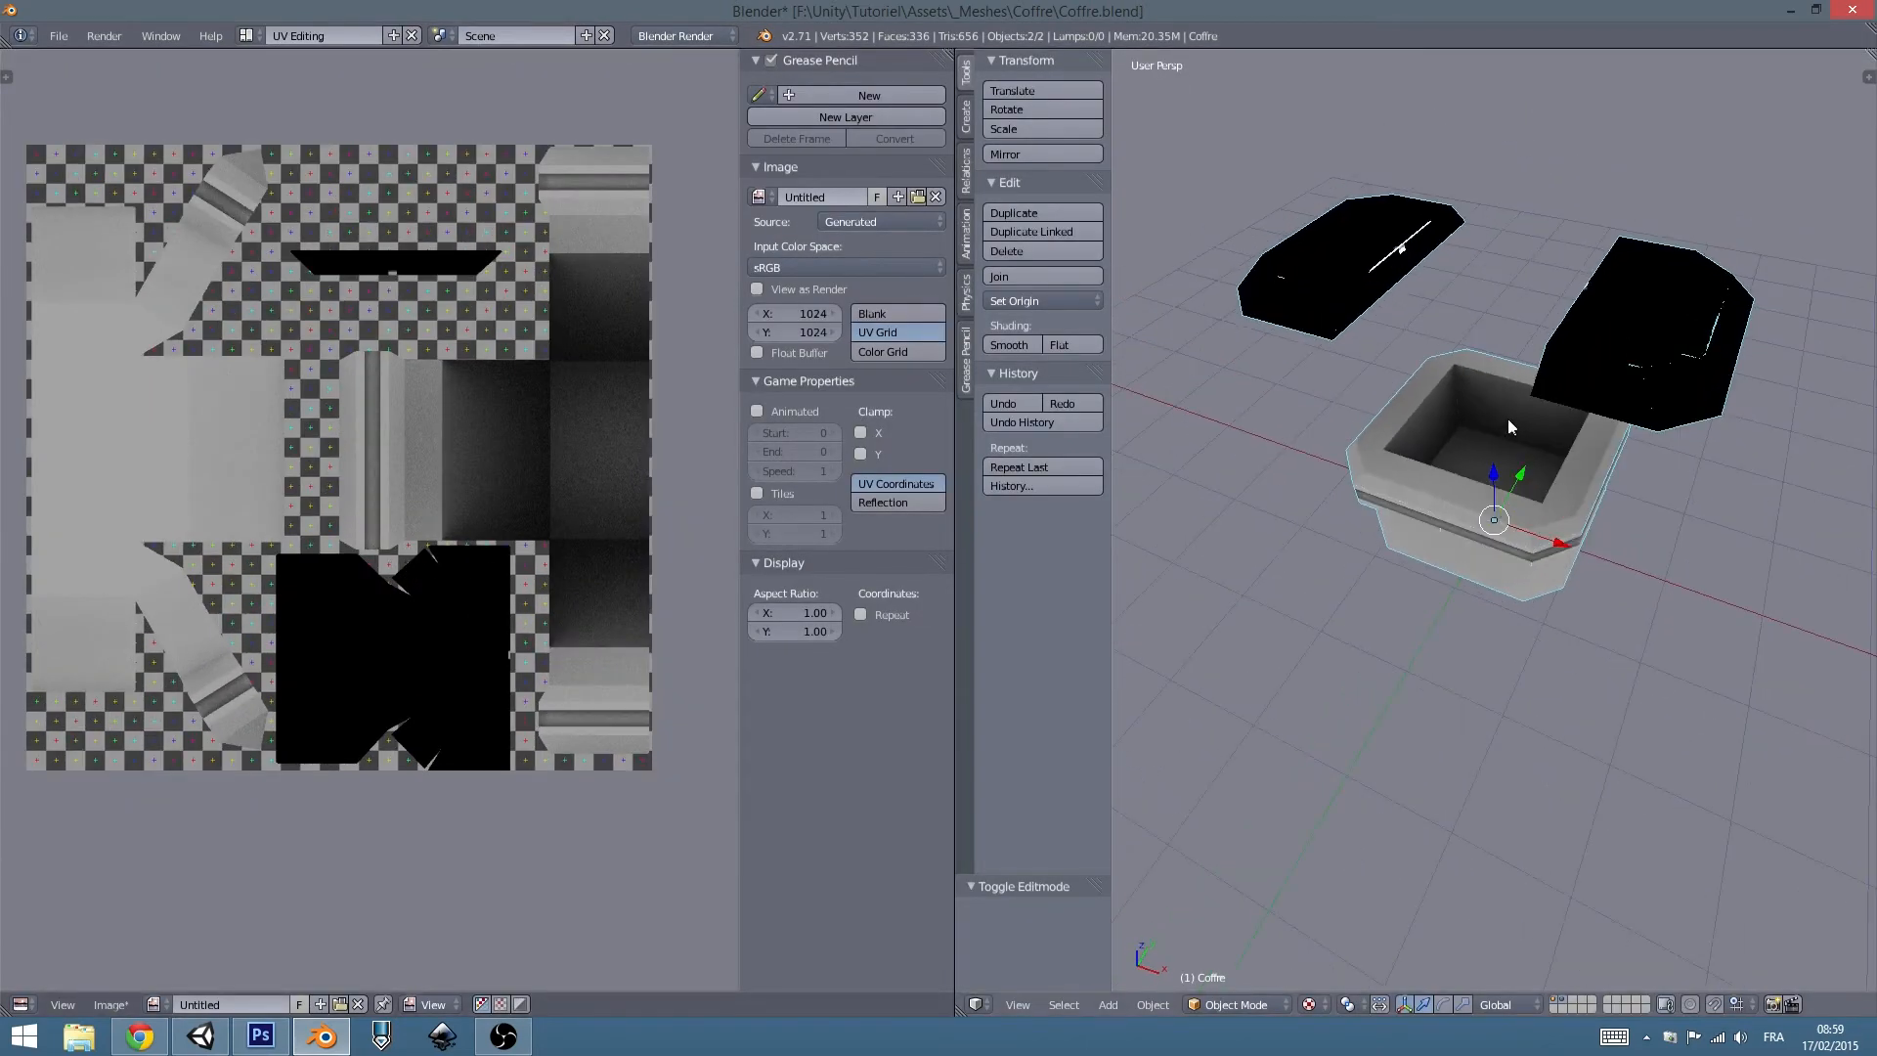
# Select a lid face in Edit Mode to locate it on the texture, and show only the detailed chest's layer in Object Mode.
pyautogui.press('Tab')
pyautogui.moveTo(1261, 354); pyautogui.dragTo(1448, 336, button='middle')
pyautogui.scroll(3, 1370, 367)
pyautogui.scroll(-2, 1368, 362)
pyautogui.rightClick(1418, 331)
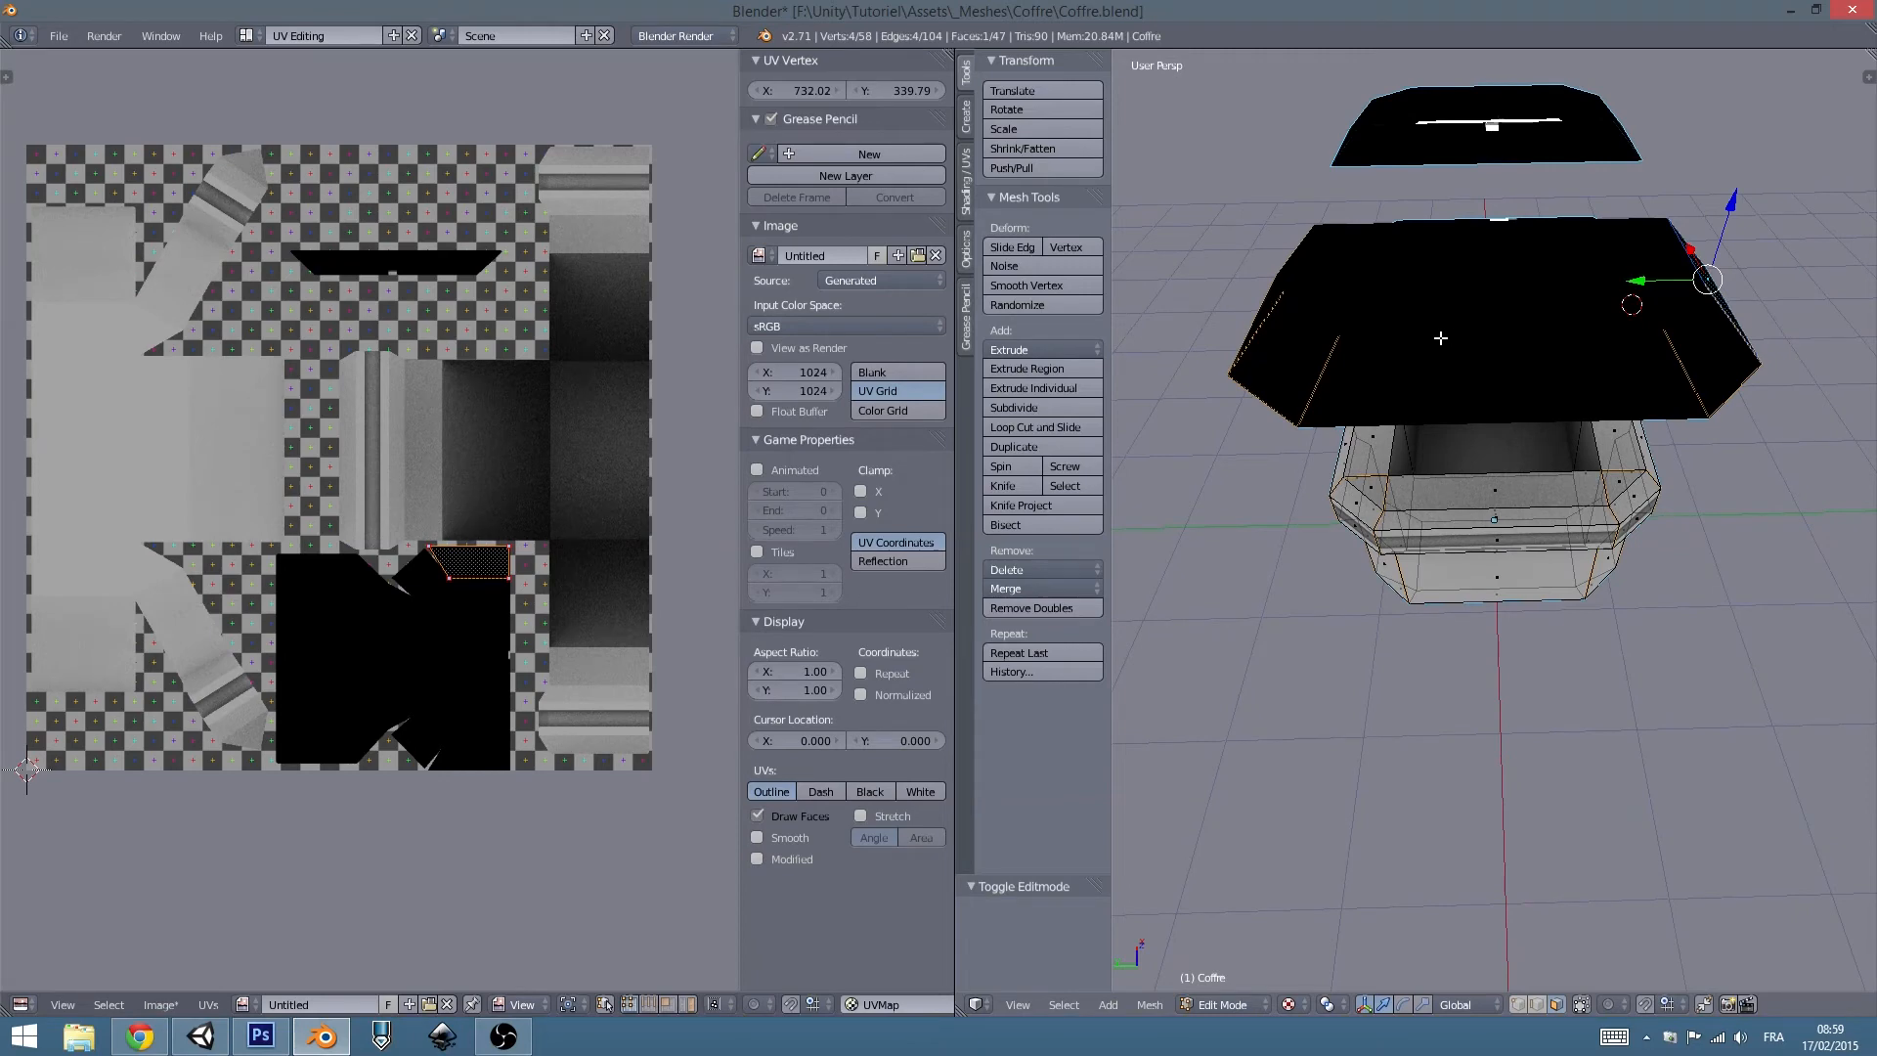
pyautogui.press('Tab')
pyautogui.press('Tab')
pyautogui.press('Tab')
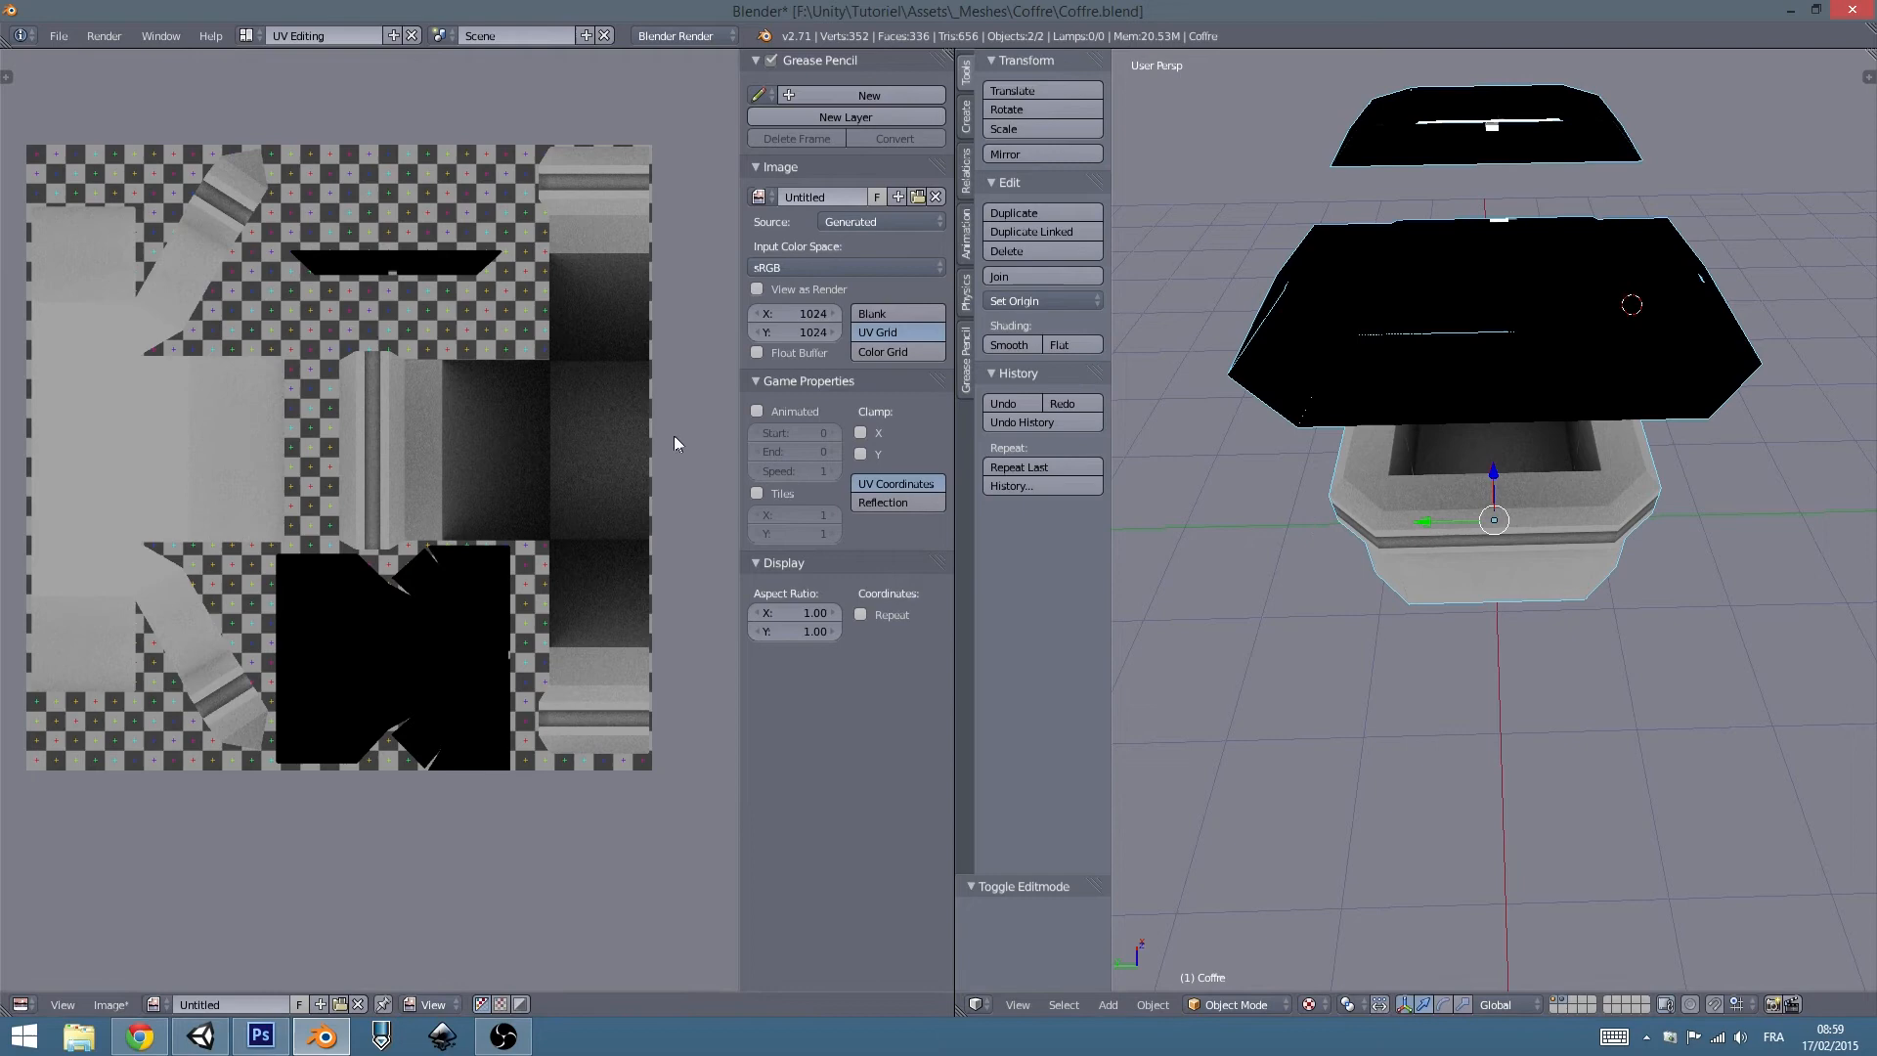
pyautogui.click(1562, 1009)
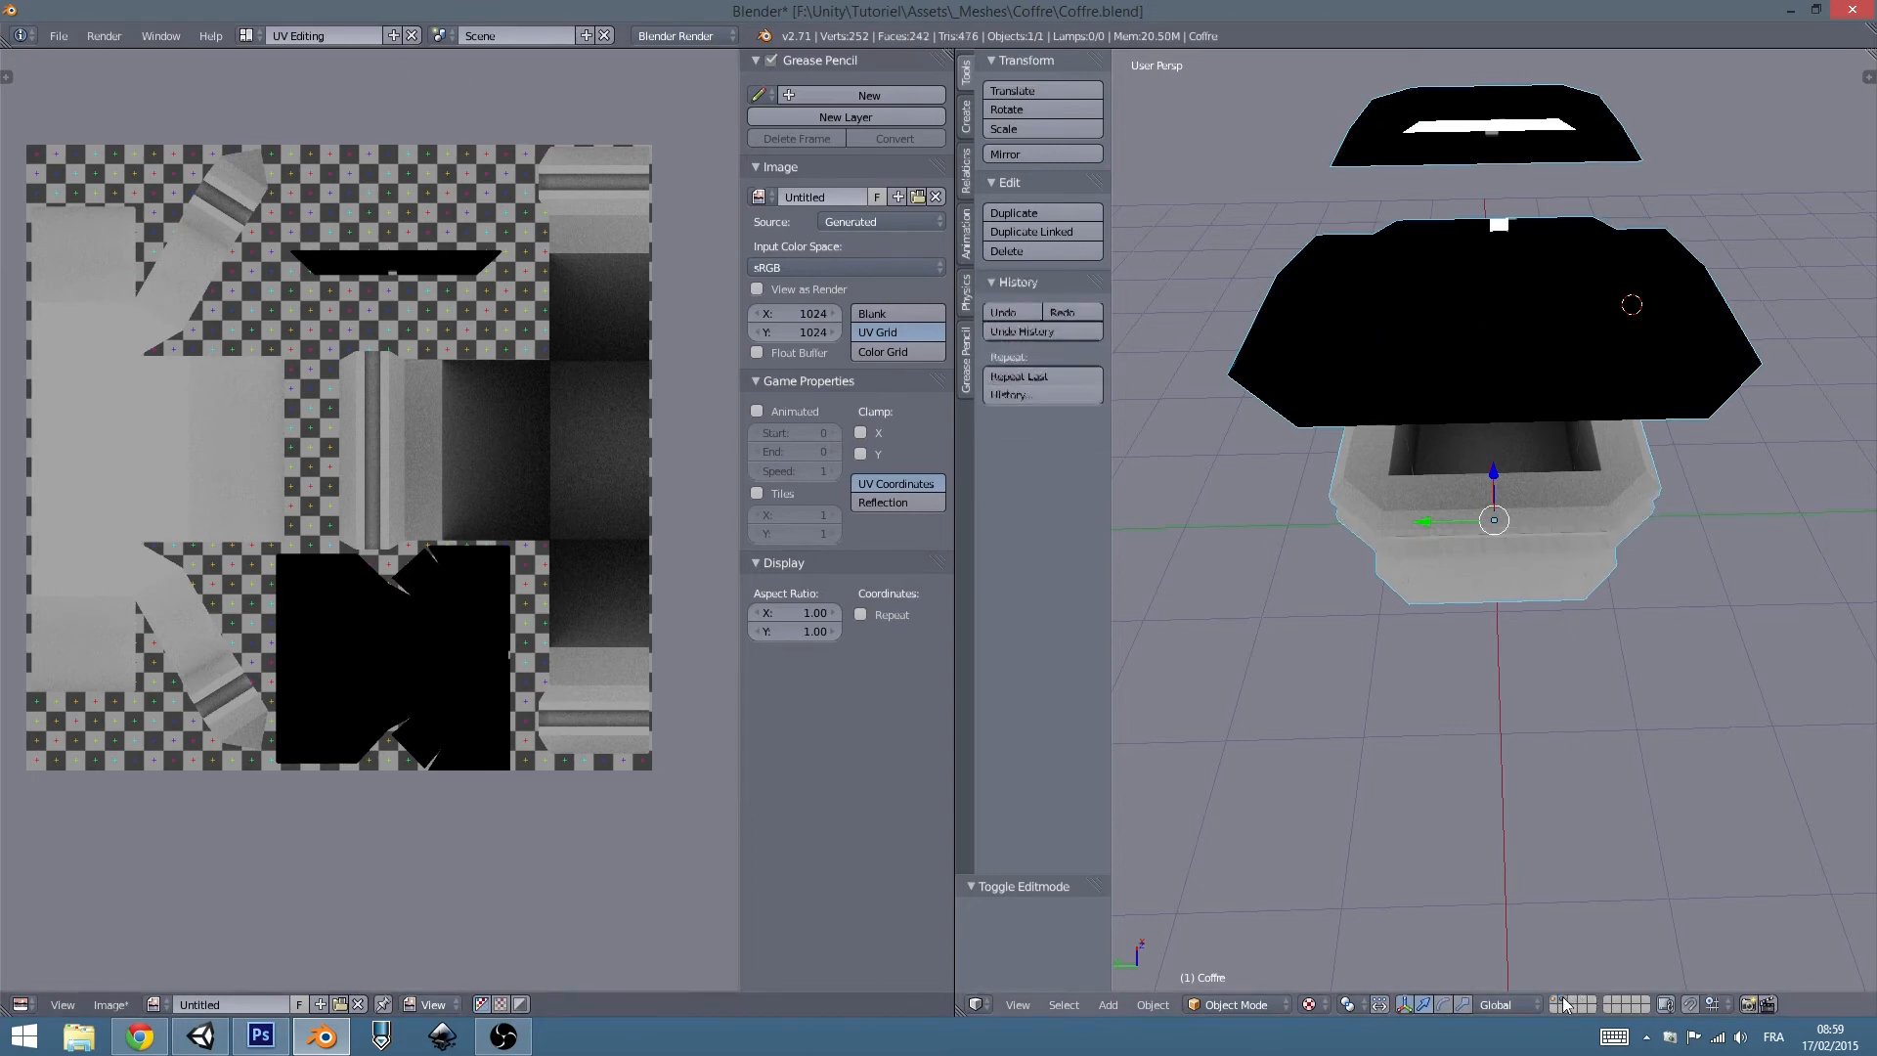
# Switch to the Default layout, select the linked faces of the detailed chest's lid in Edit Mode and flip their normals.
pyautogui.click(247, 36)
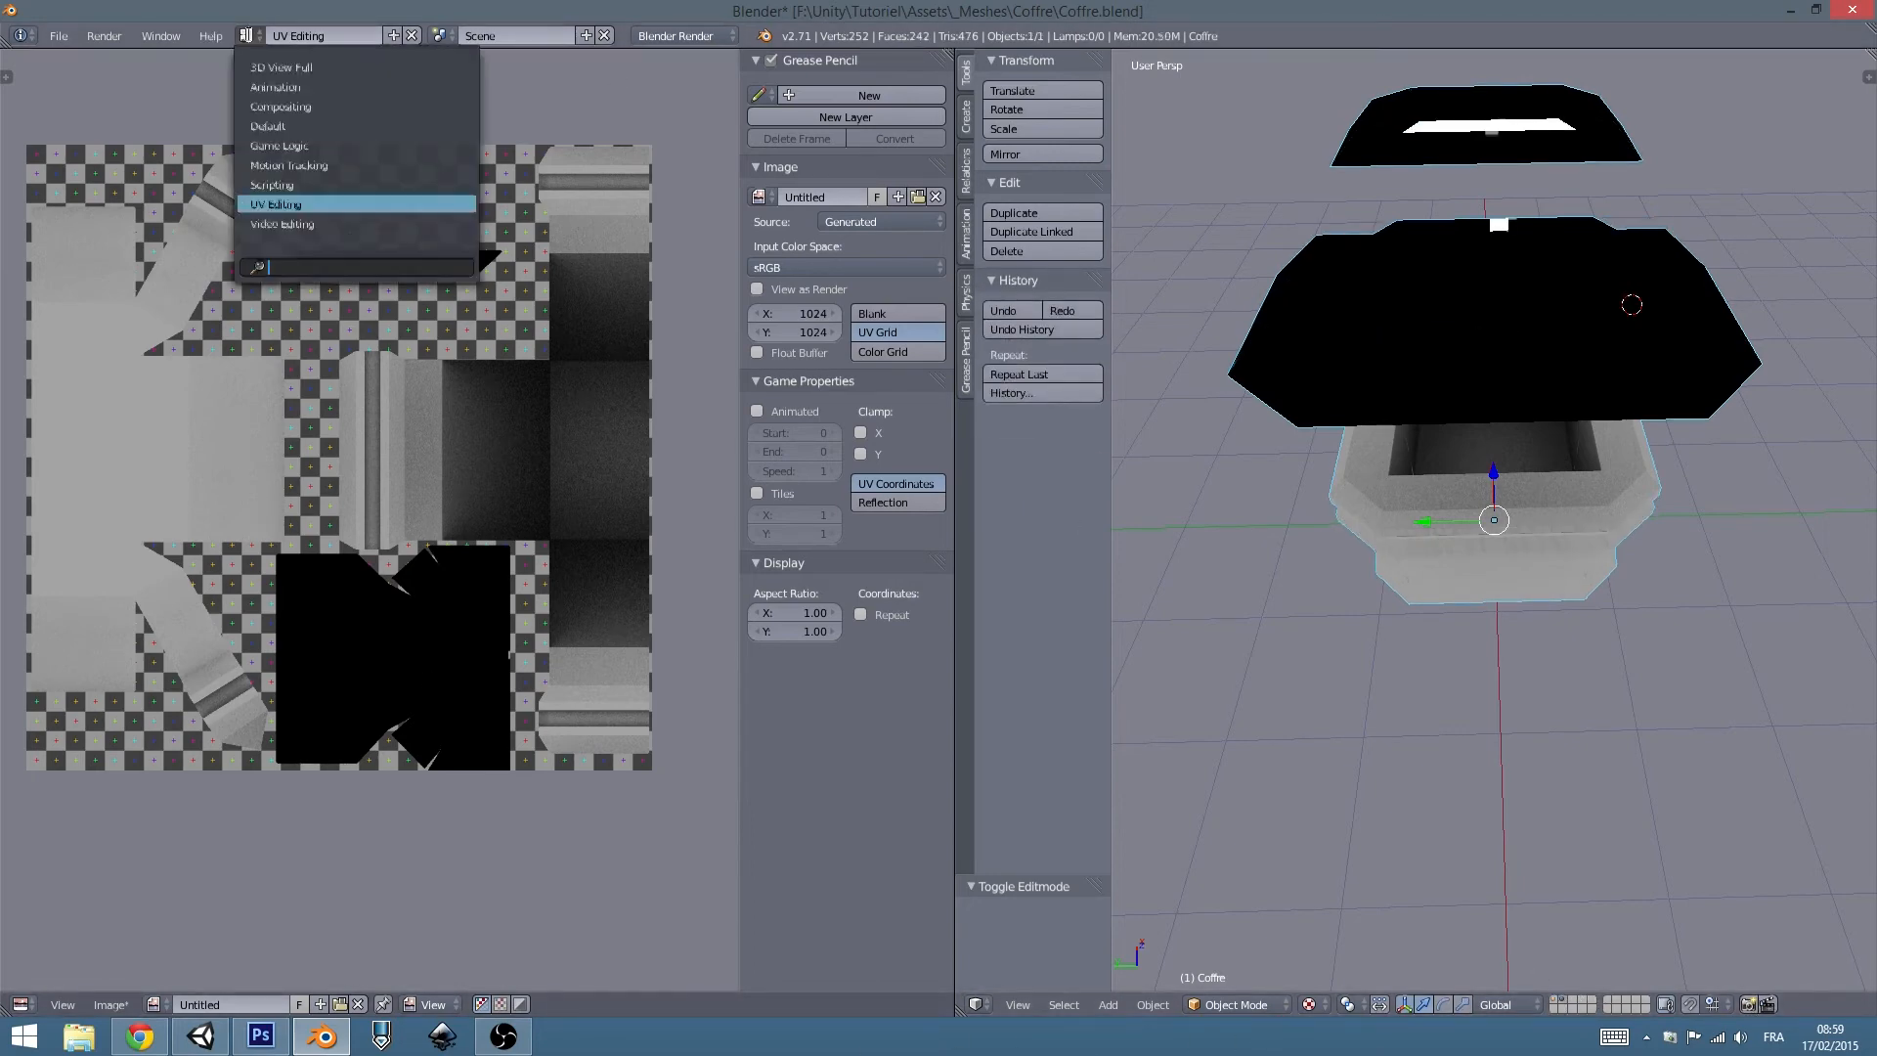
pyautogui.click(278, 126)
pyautogui.moveTo(882, 471); pyautogui.dragTo(991, 442, button='middle')
pyautogui.rightClick(789, 507)
pyautogui.press('Tab')
pyautogui.rightClick(991, 441)
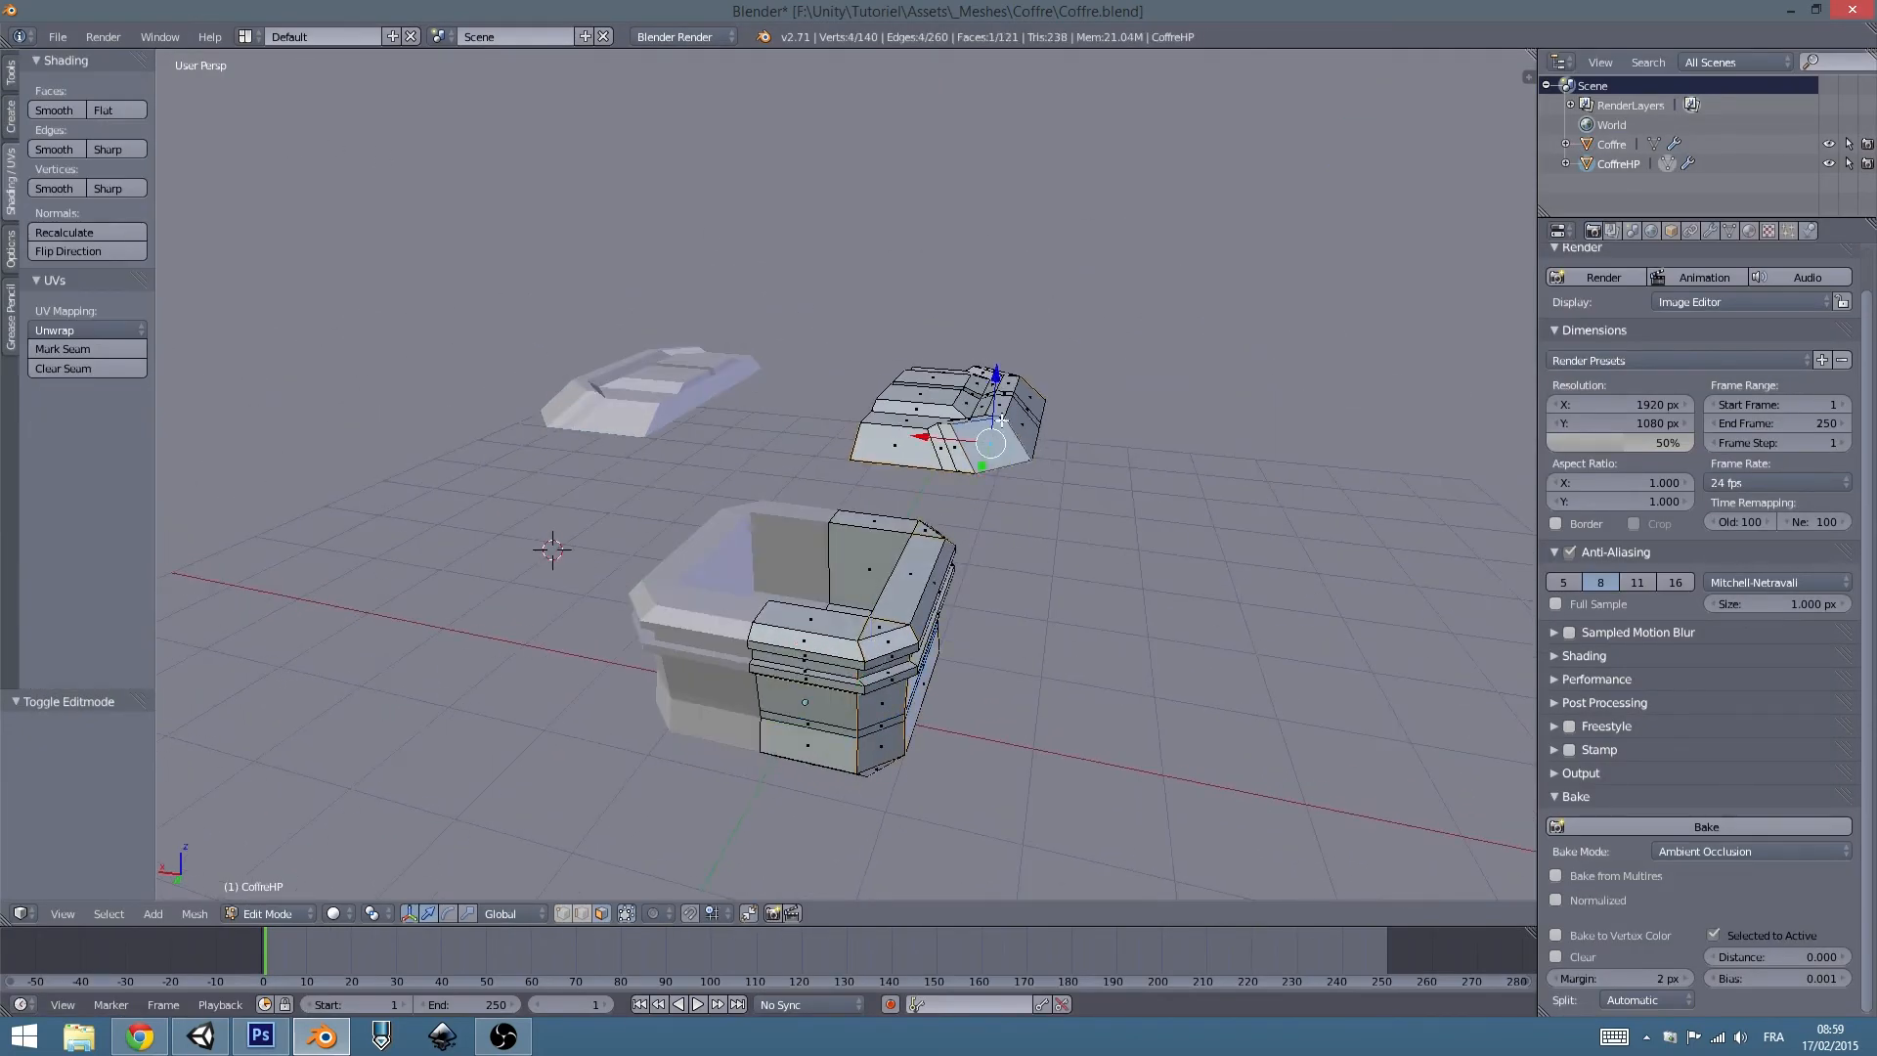
pyautogui.hotkey('ctrl', 'l')
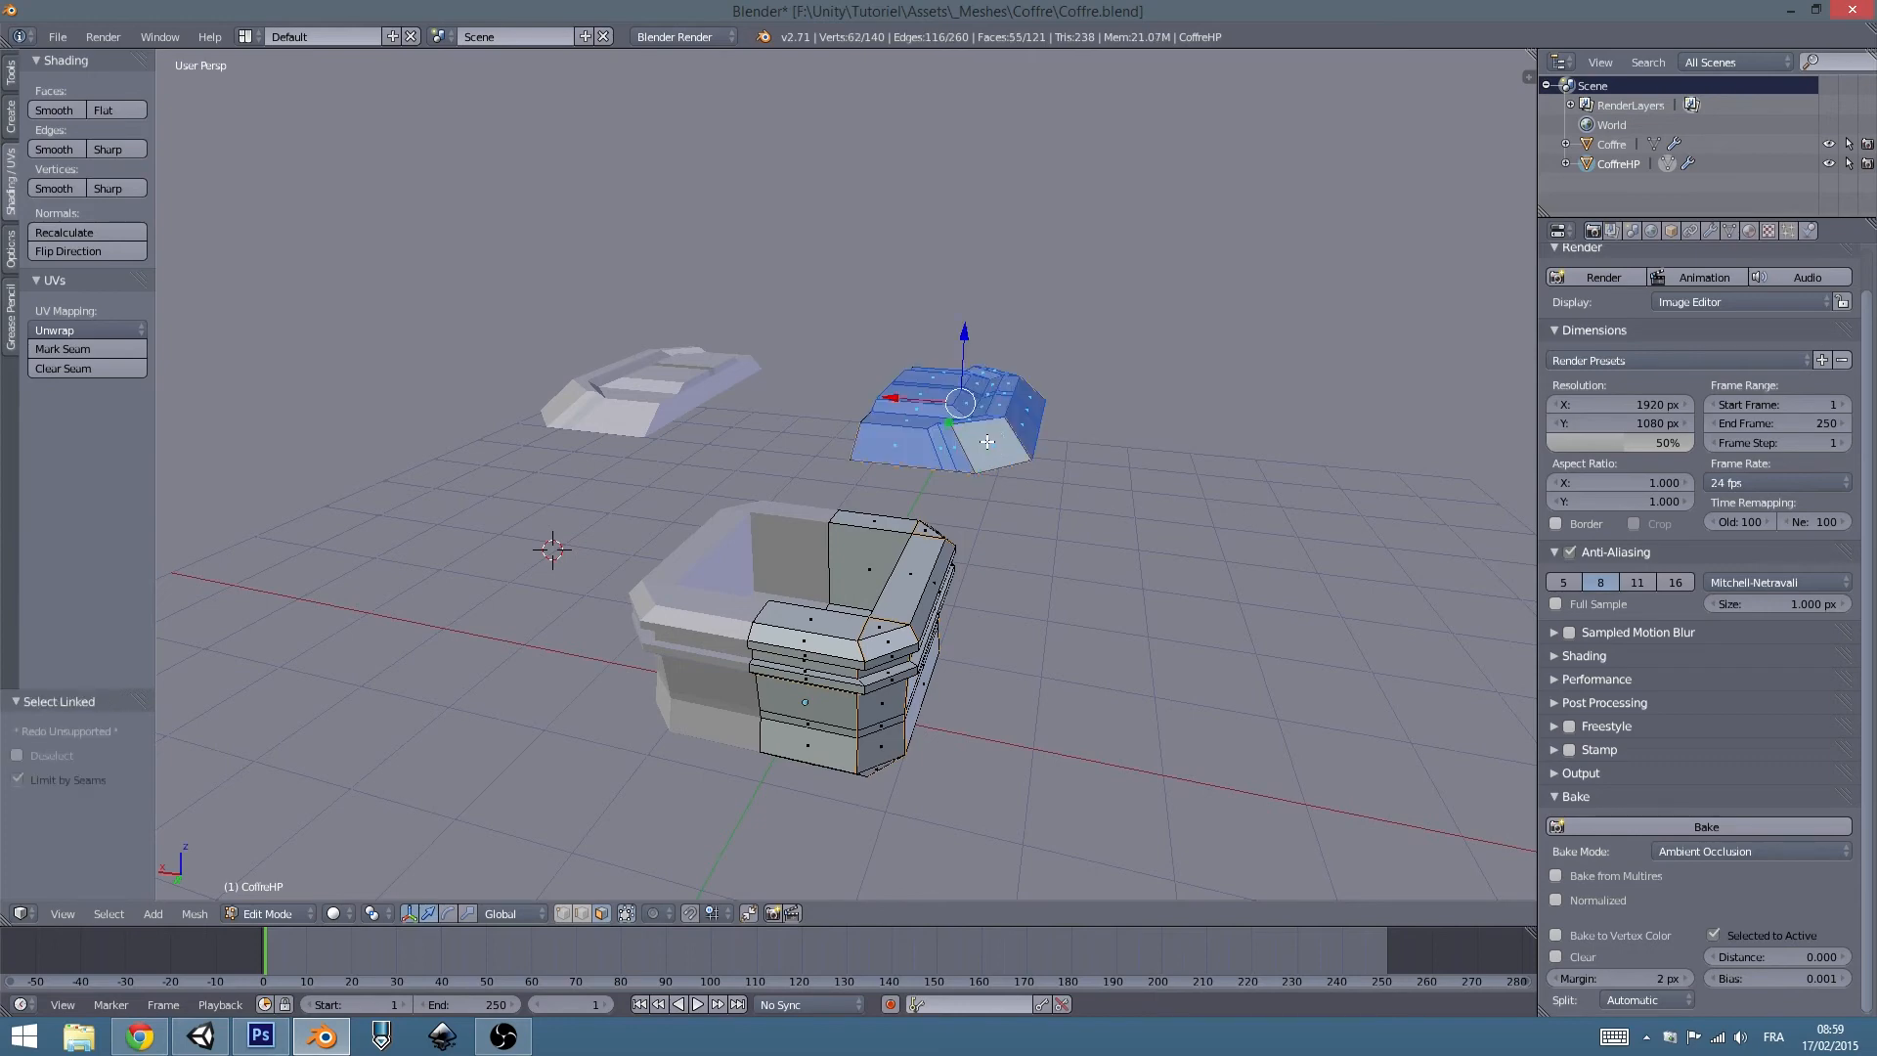
pyautogui.moveTo(665, 284); pyautogui.dragTo(691, 319, button='middle')
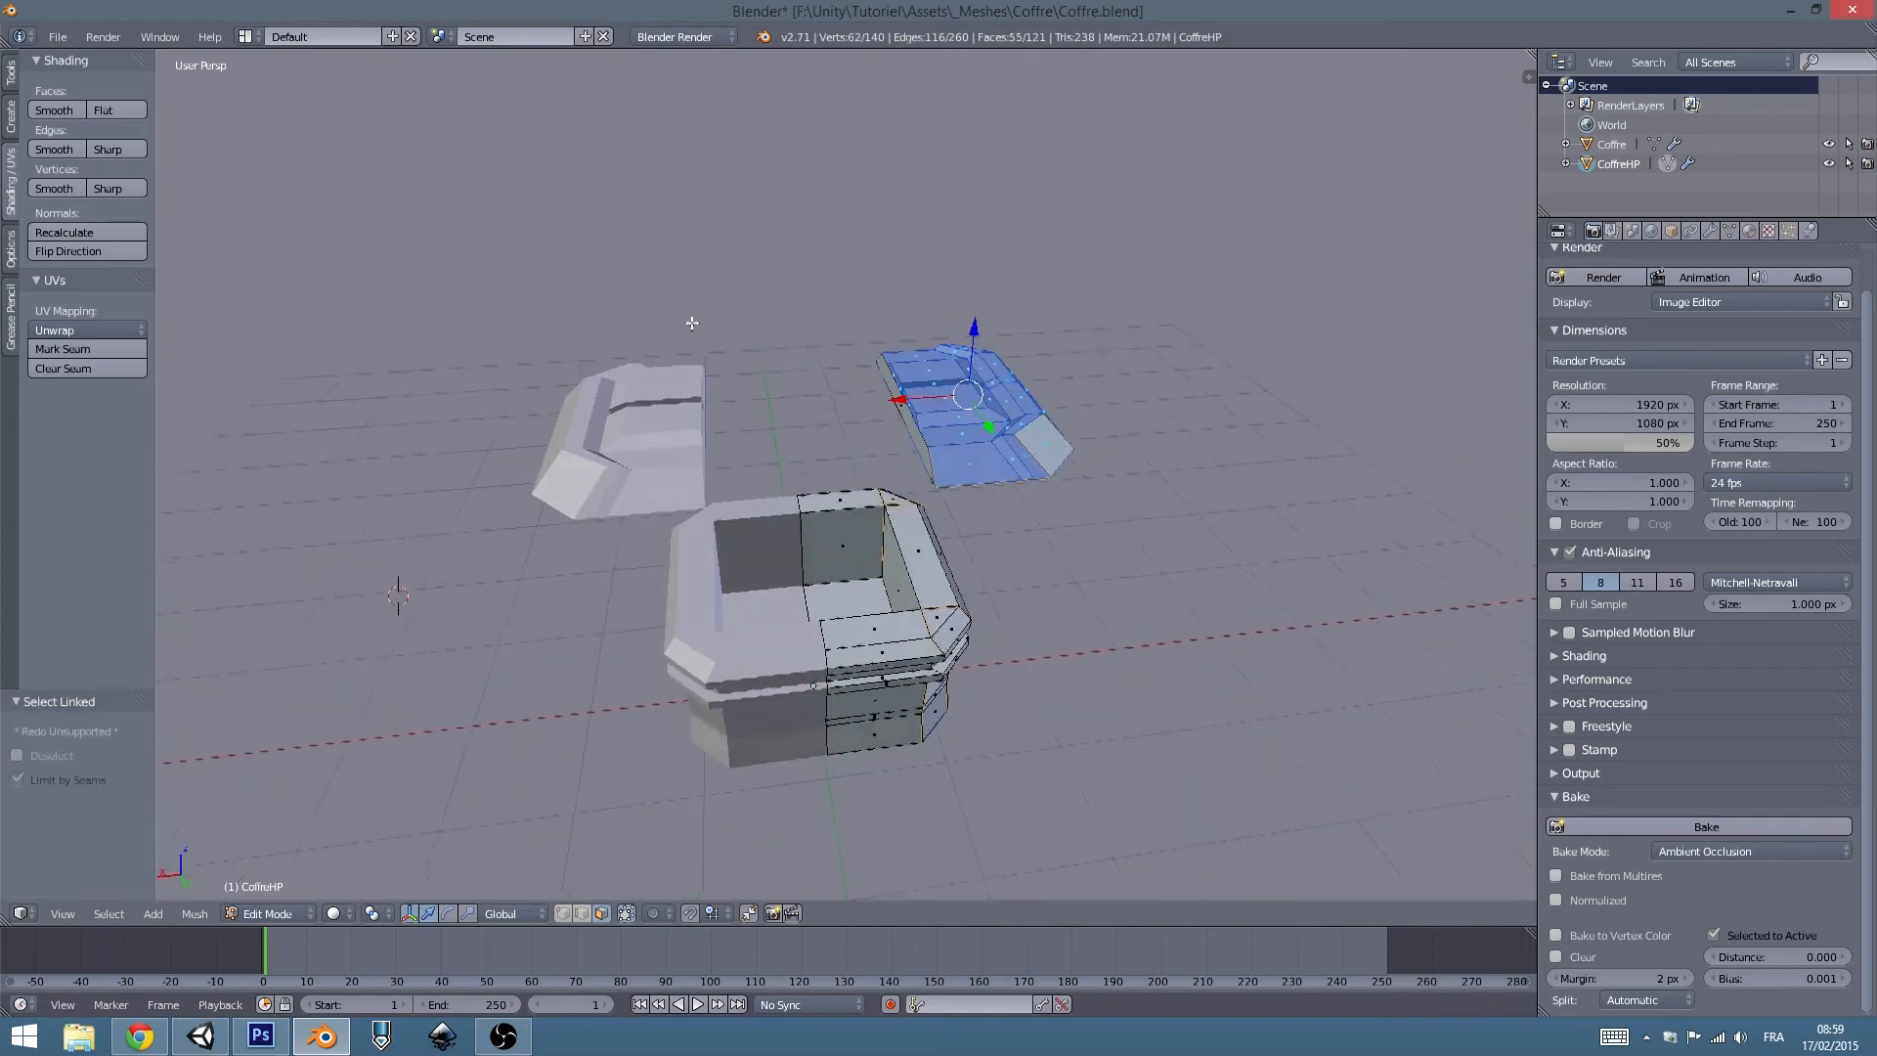
pyautogui.click(66, 251)
# Save the chest file over its existing version.
pyautogui.moveTo(1013, 448); pyautogui.dragTo(977, 430, button='middle')
pyautogui.hotkey('ctrl', 's')
pyautogui.press('Return')
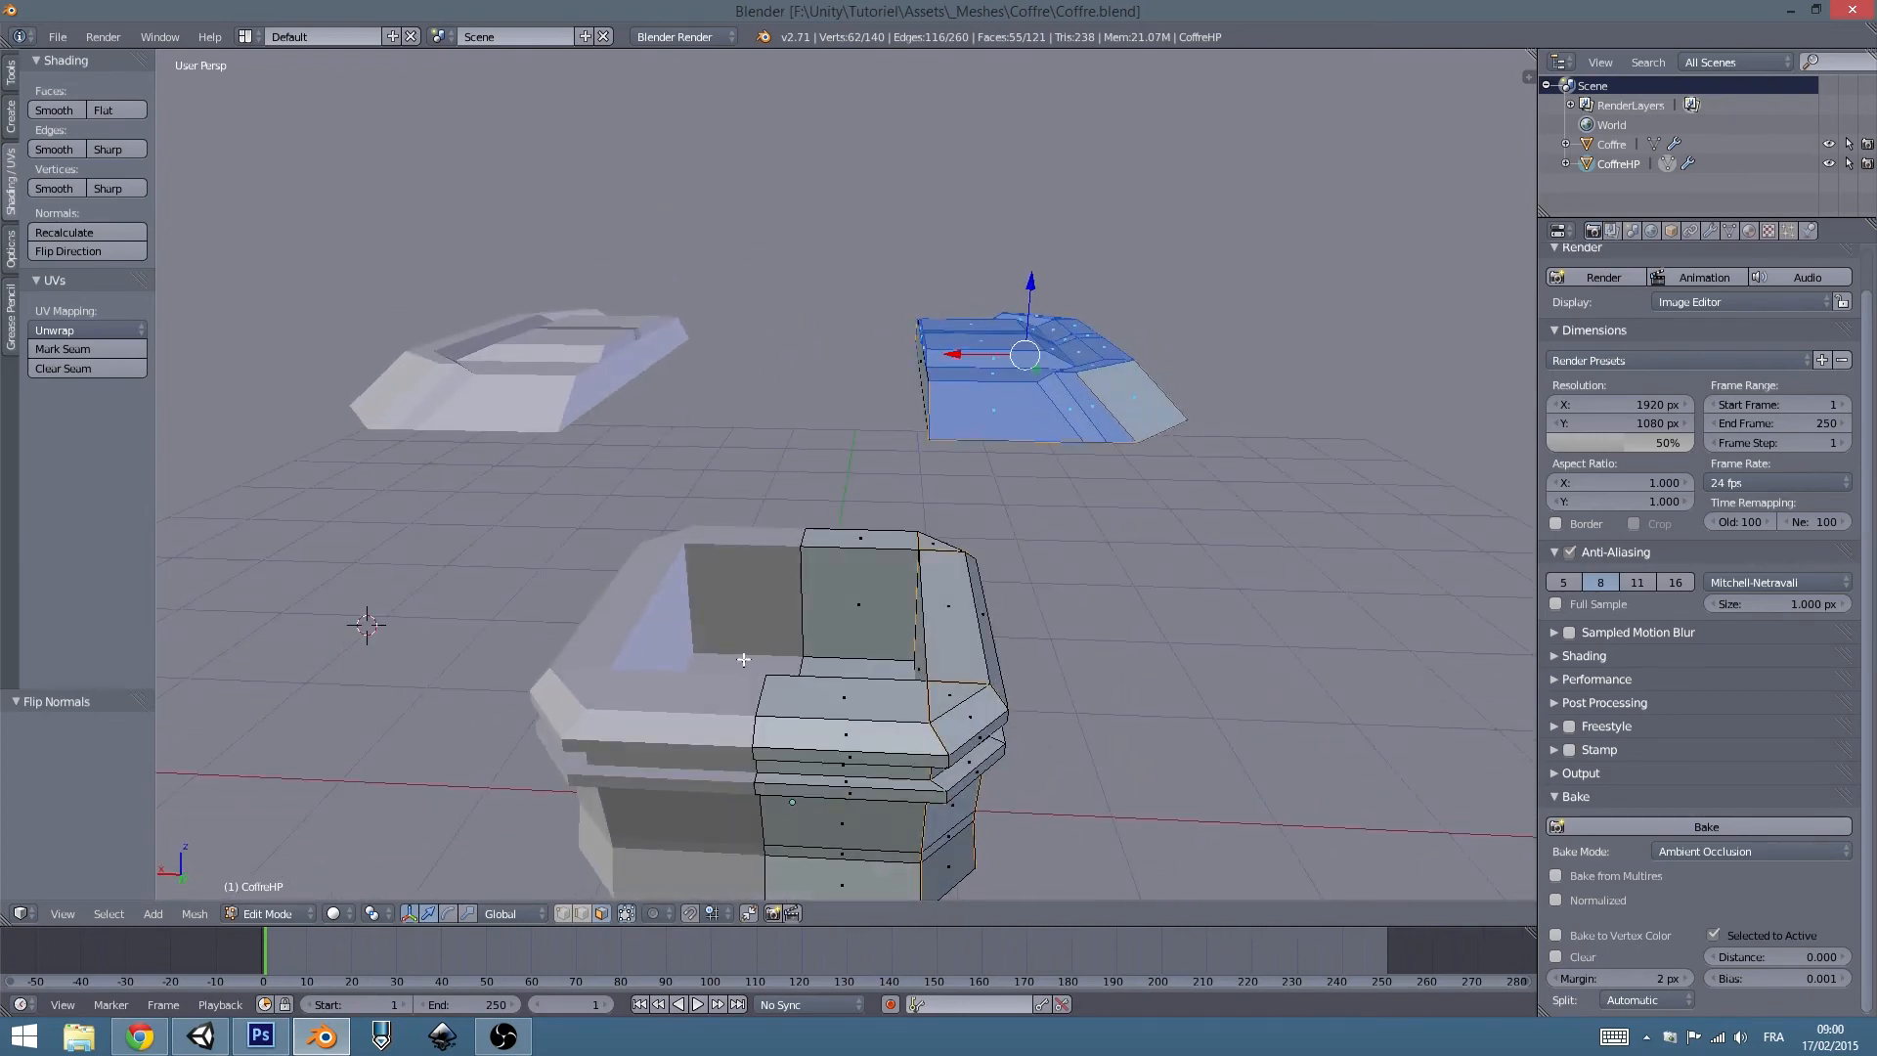
# In Object Mode, show both chest layers, add the simple chest to the selection as the active object and bake the ambient occlusion.
pyautogui.click(335, 913)
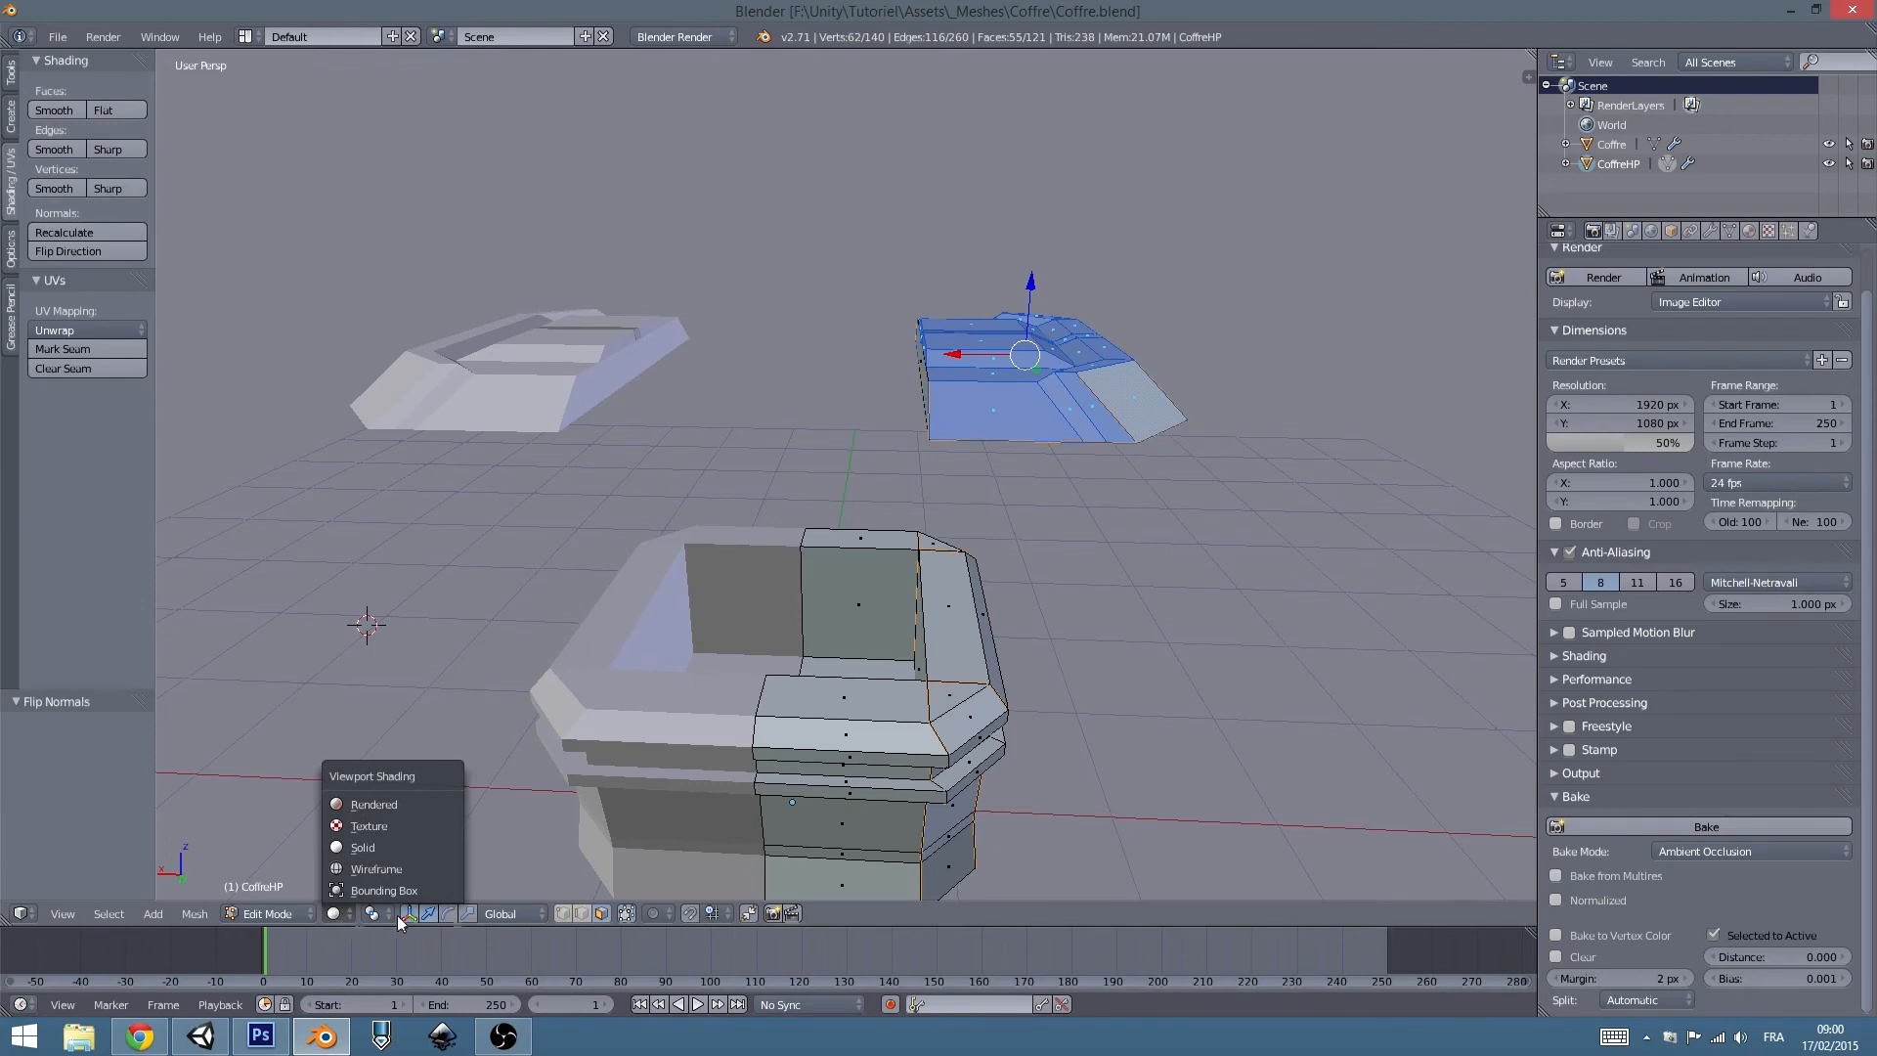
pyautogui.press('Tab')
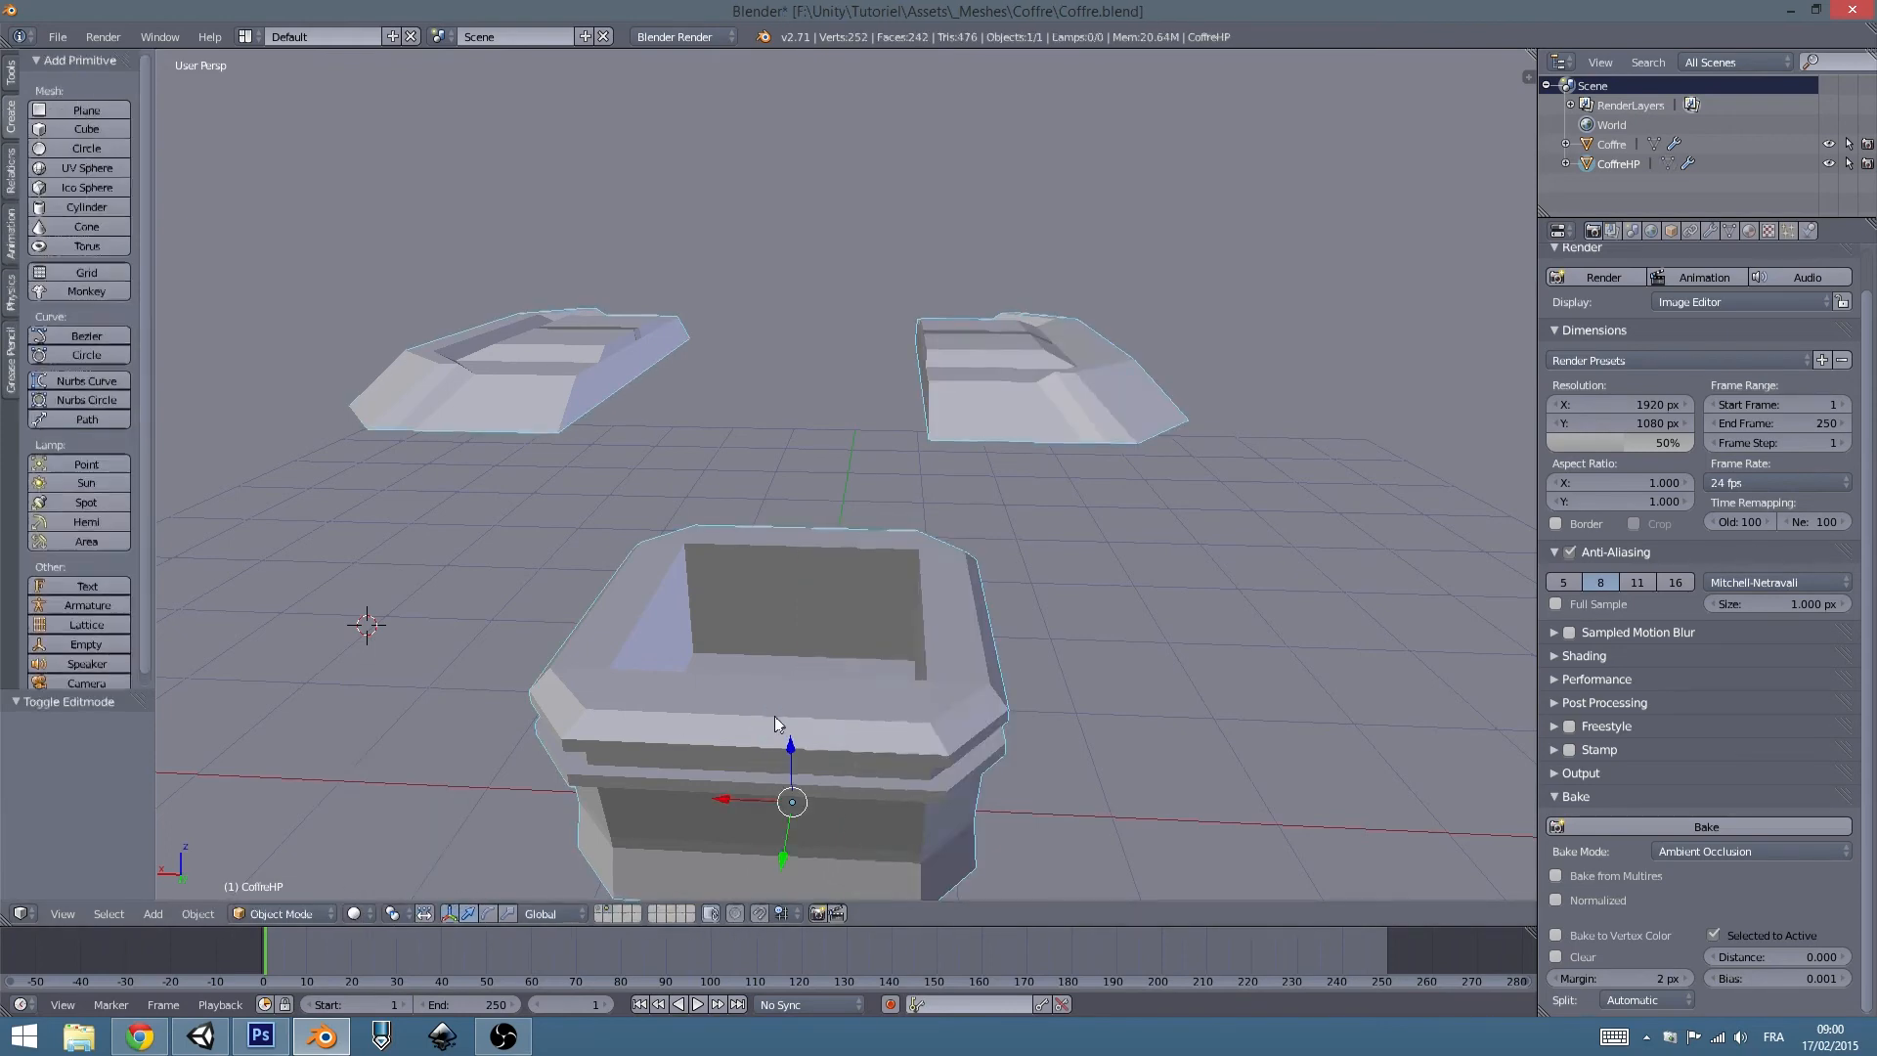
pyautogui.keyDown('shift'); pyautogui.click(602, 909); pyautogui.keyUp('shift')
pyautogui.moveTo(989, 457); pyautogui.dragTo(1091, 466, button='middle')
pyautogui.keyDown('shift'); pyautogui.click(1612, 146); pyautogui.keyUp('shift')
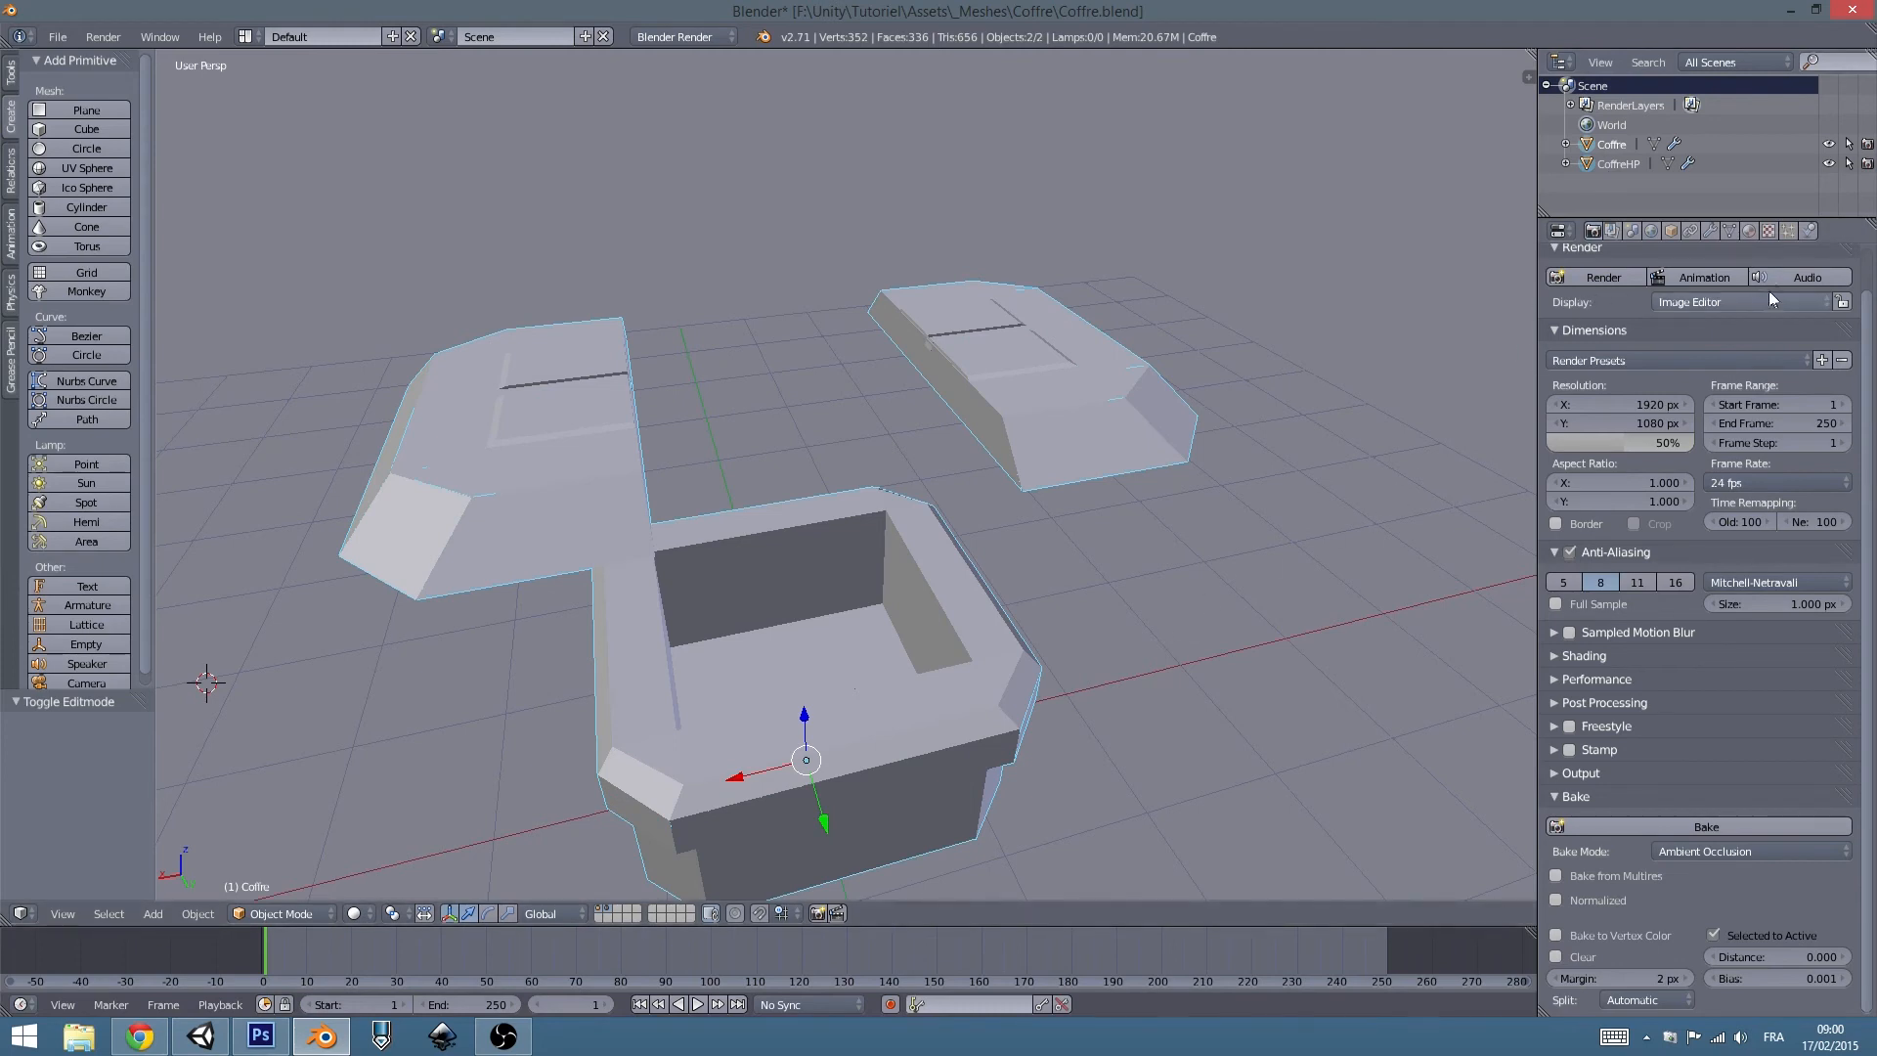
pyautogui.scroll(2, 1699, 344)
pyautogui.scroll(-2, 1683, 391)
pyautogui.click(1634, 826)
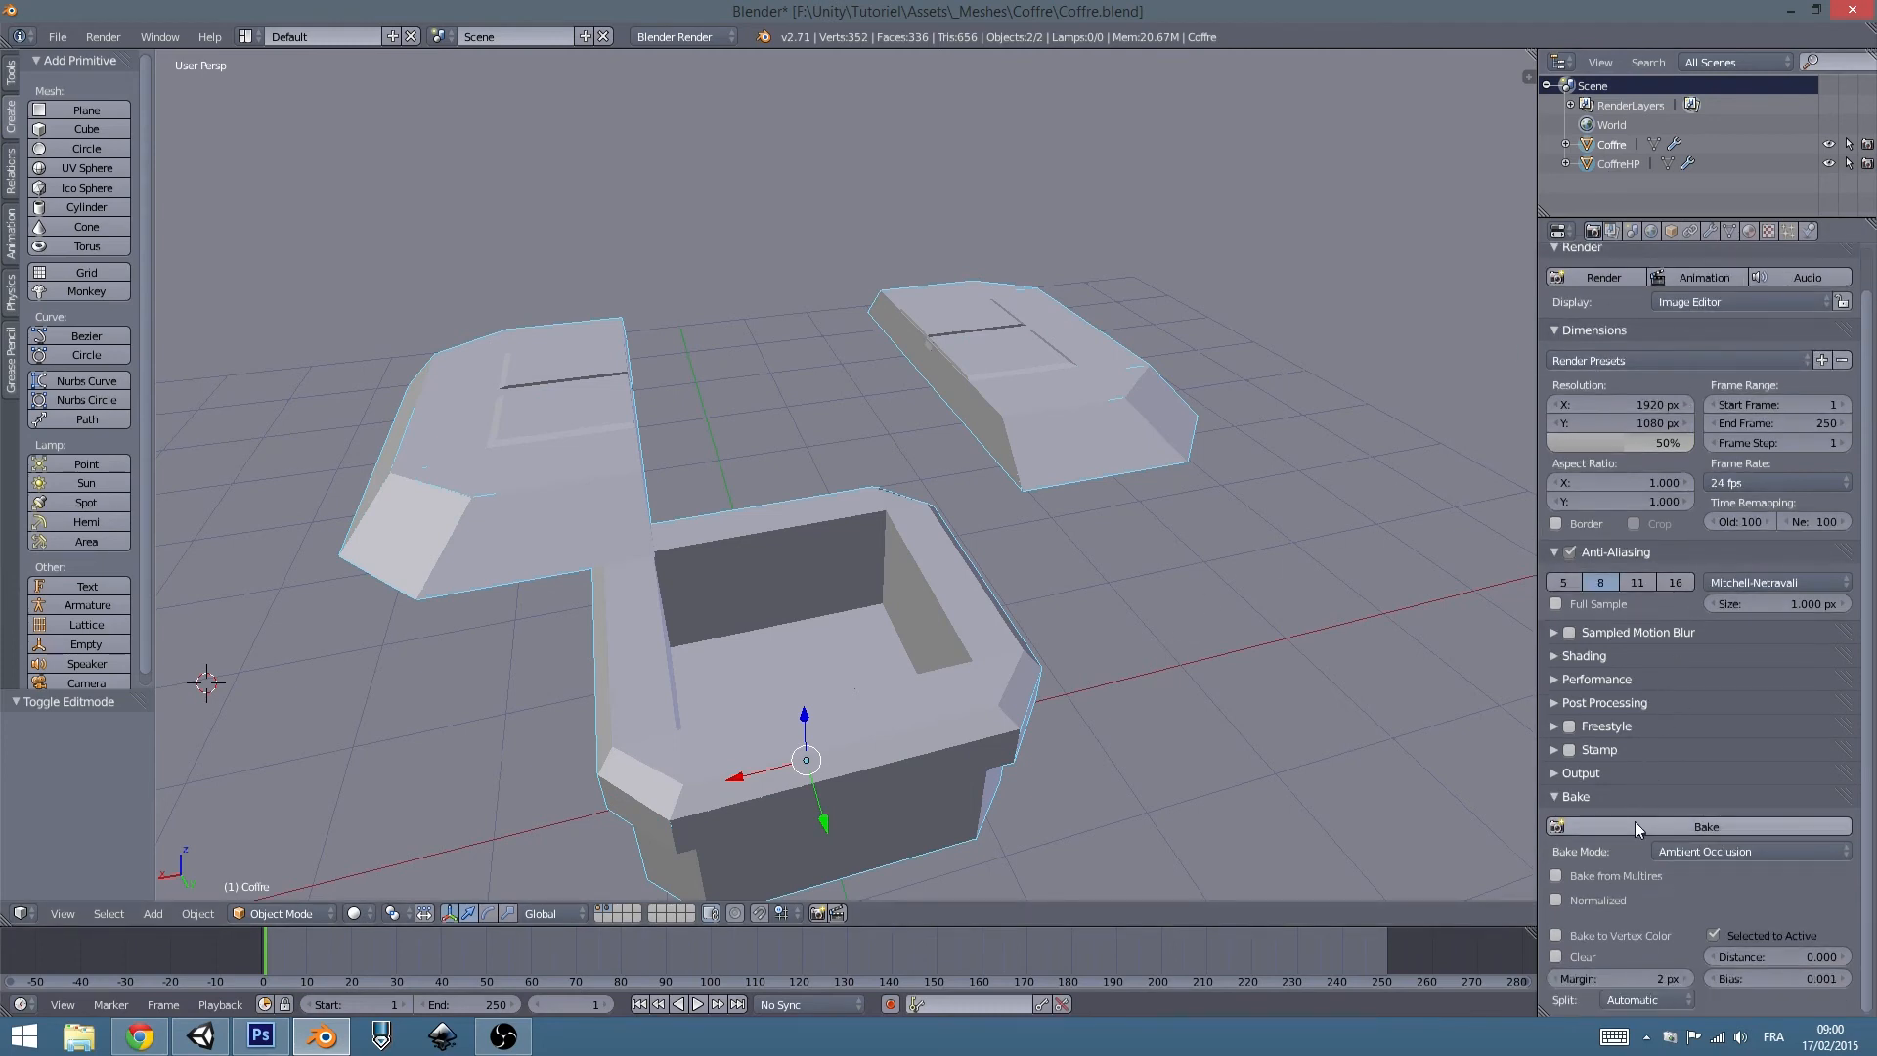
# Switch to the UV Editing layout and show only the simple chest's layer to check the new bake.
pyautogui.click(245, 36)
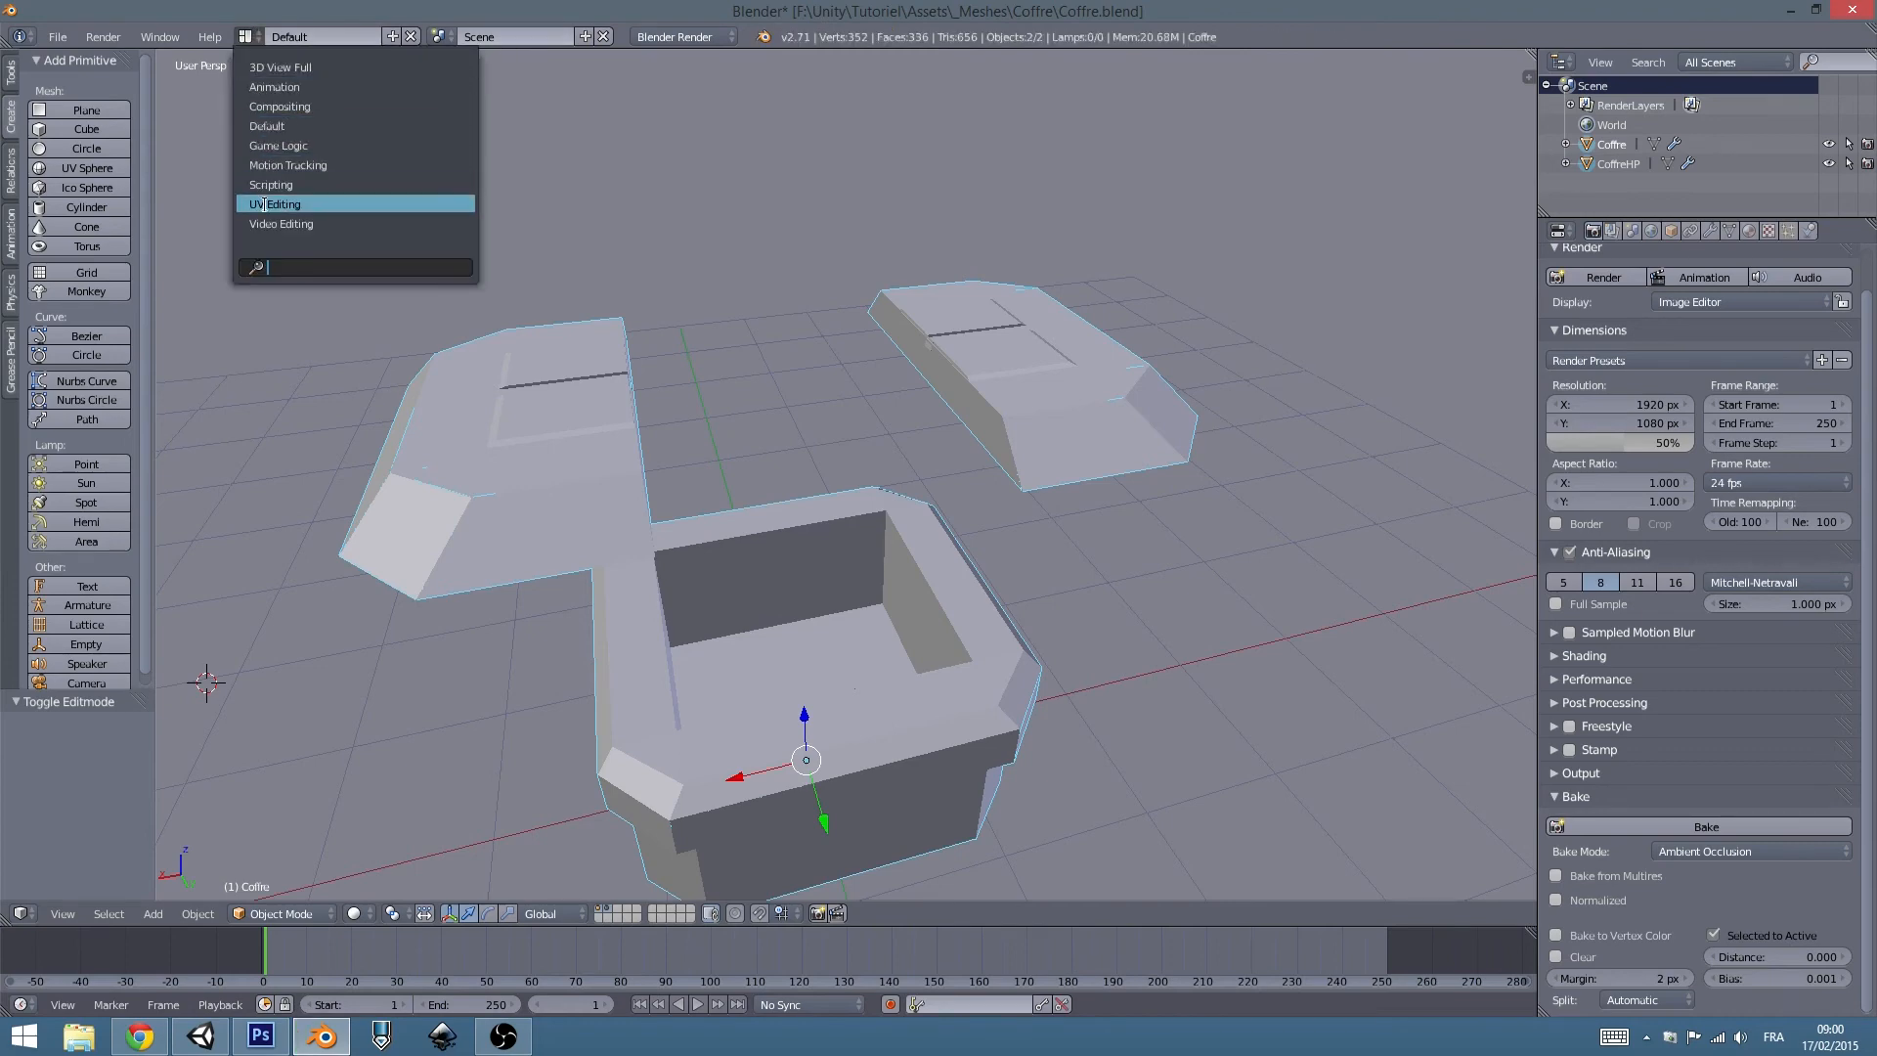
pyautogui.click(262, 205)
pyautogui.moveTo(1546, 273); pyautogui.dragTo(1523, 858, button='middle')
pyautogui.click(1555, 998)
pyautogui.moveTo(1414, 719); pyautogui.dragTo(1563, 448, button='middle')
pyautogui.scroll(-2, 1563, 449)
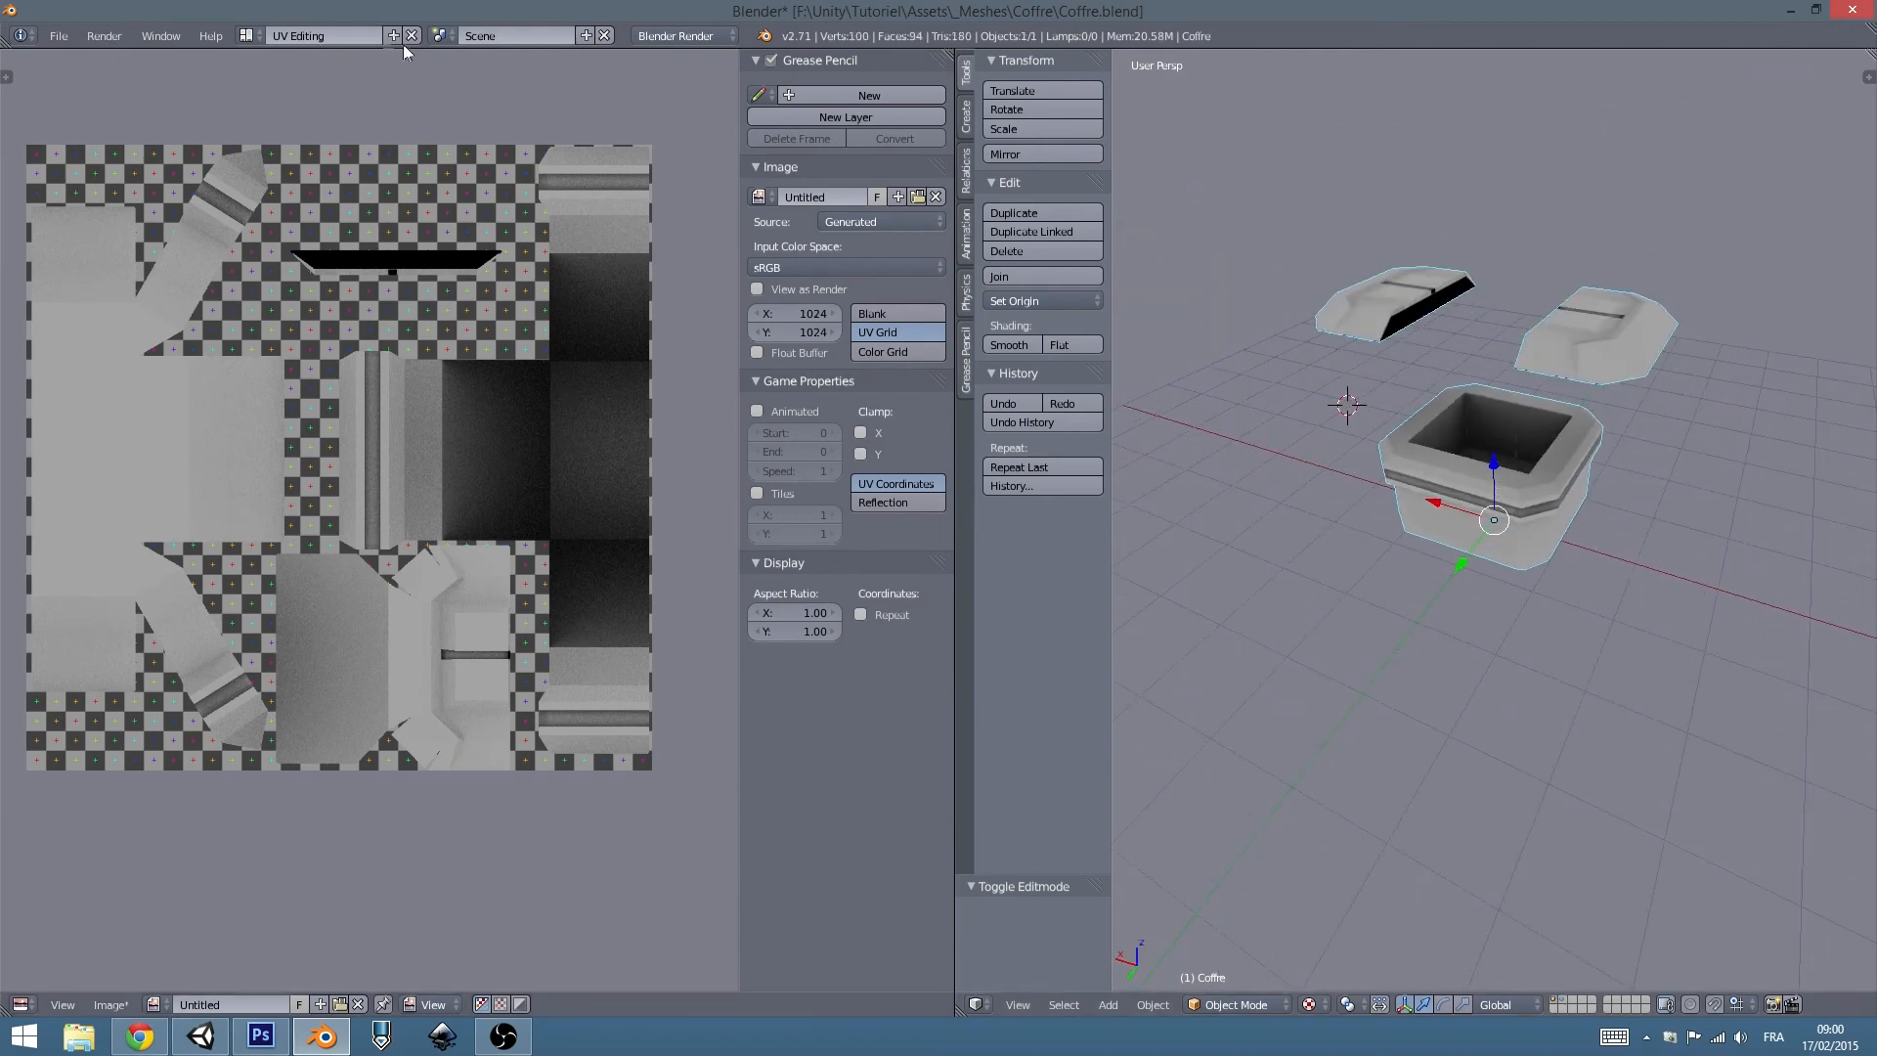
# Return to the Default layout and set the viewport shading to Texture.
pyautogui.click(245, 35)
pyautogui.click(323, 125)
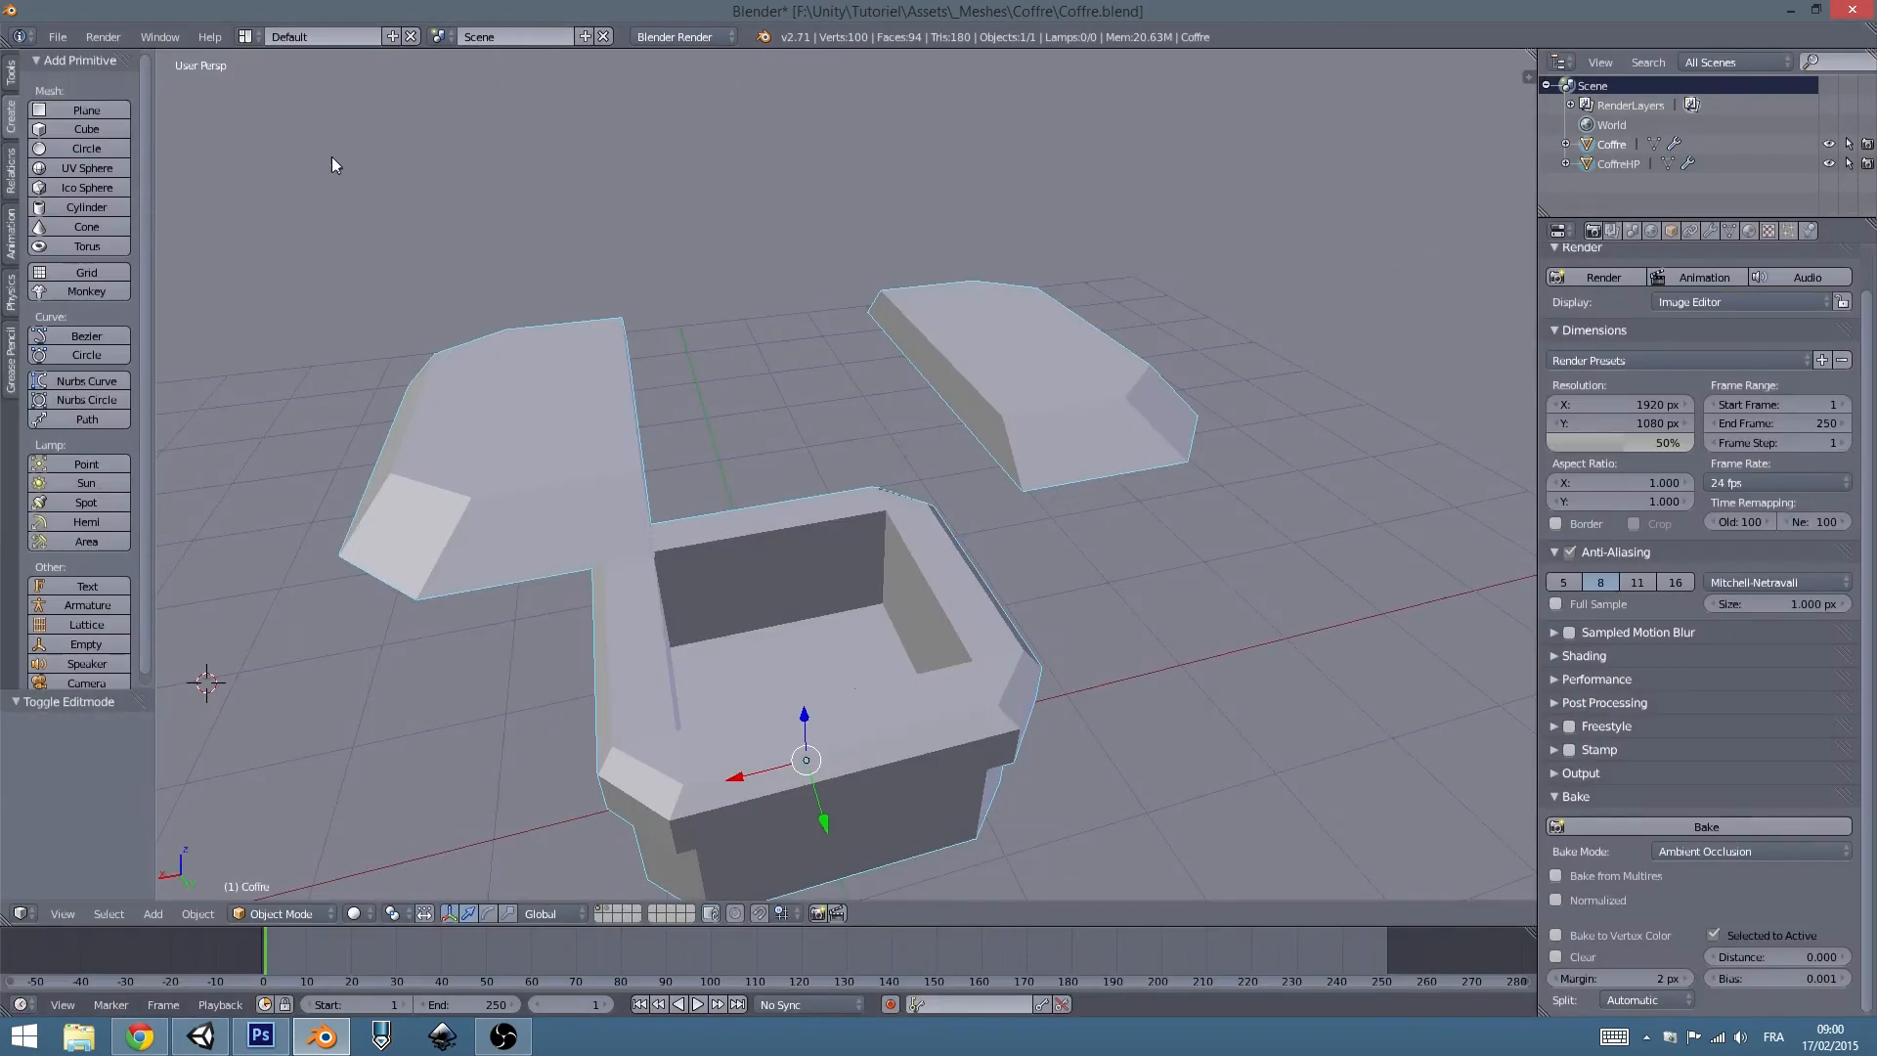
pyautogui.click(354, 913)
pyautogui.click(440, 846)
# Examine the baked ambient occlusion on the simple chest and its lids from several angles.
pyautogui.moveTo(467, 759); pyautogui.dragTo(943, 420, button='middle')
pyautogui.moveTo(841, 626); pyautogui.dragTo(788, 522, button='middle')
pyautogui.scroll(-5, 788, 521)
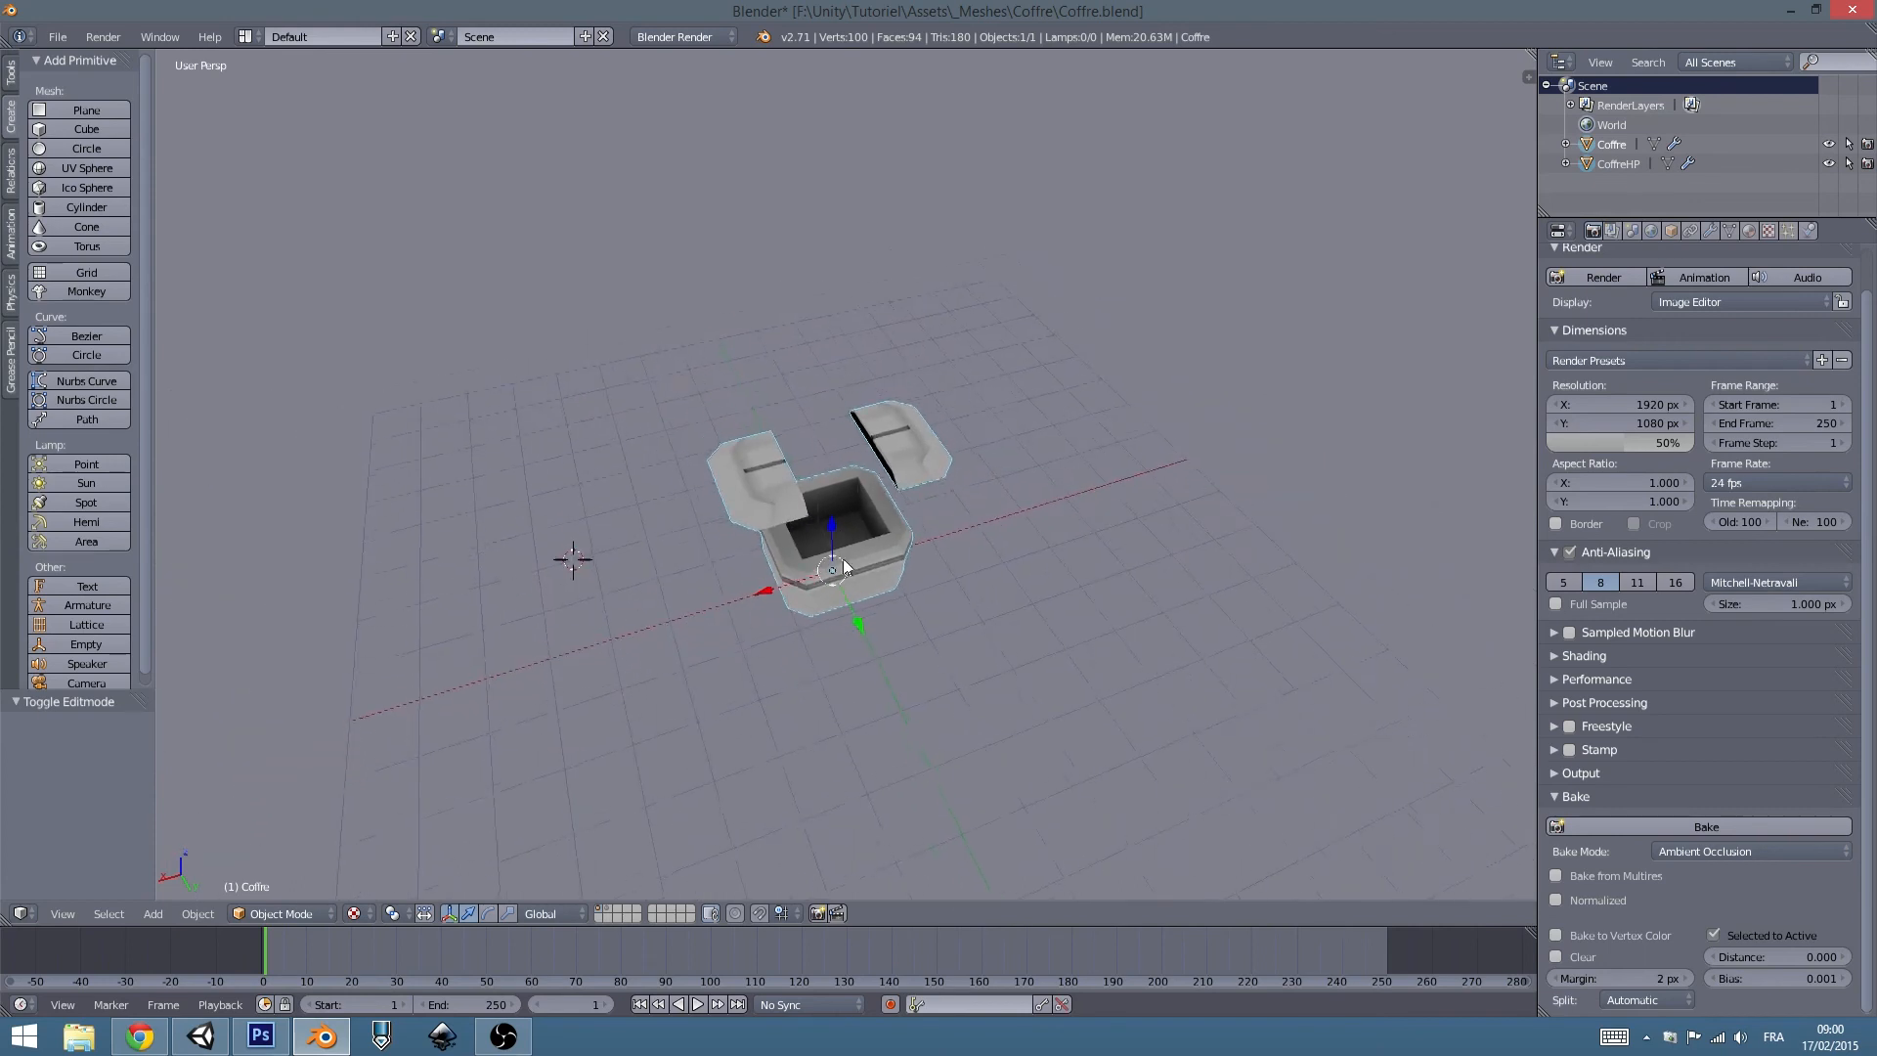
pyautogui.moveTo(885, 582); pyautogui.dragTo(758, 567, button='middle')
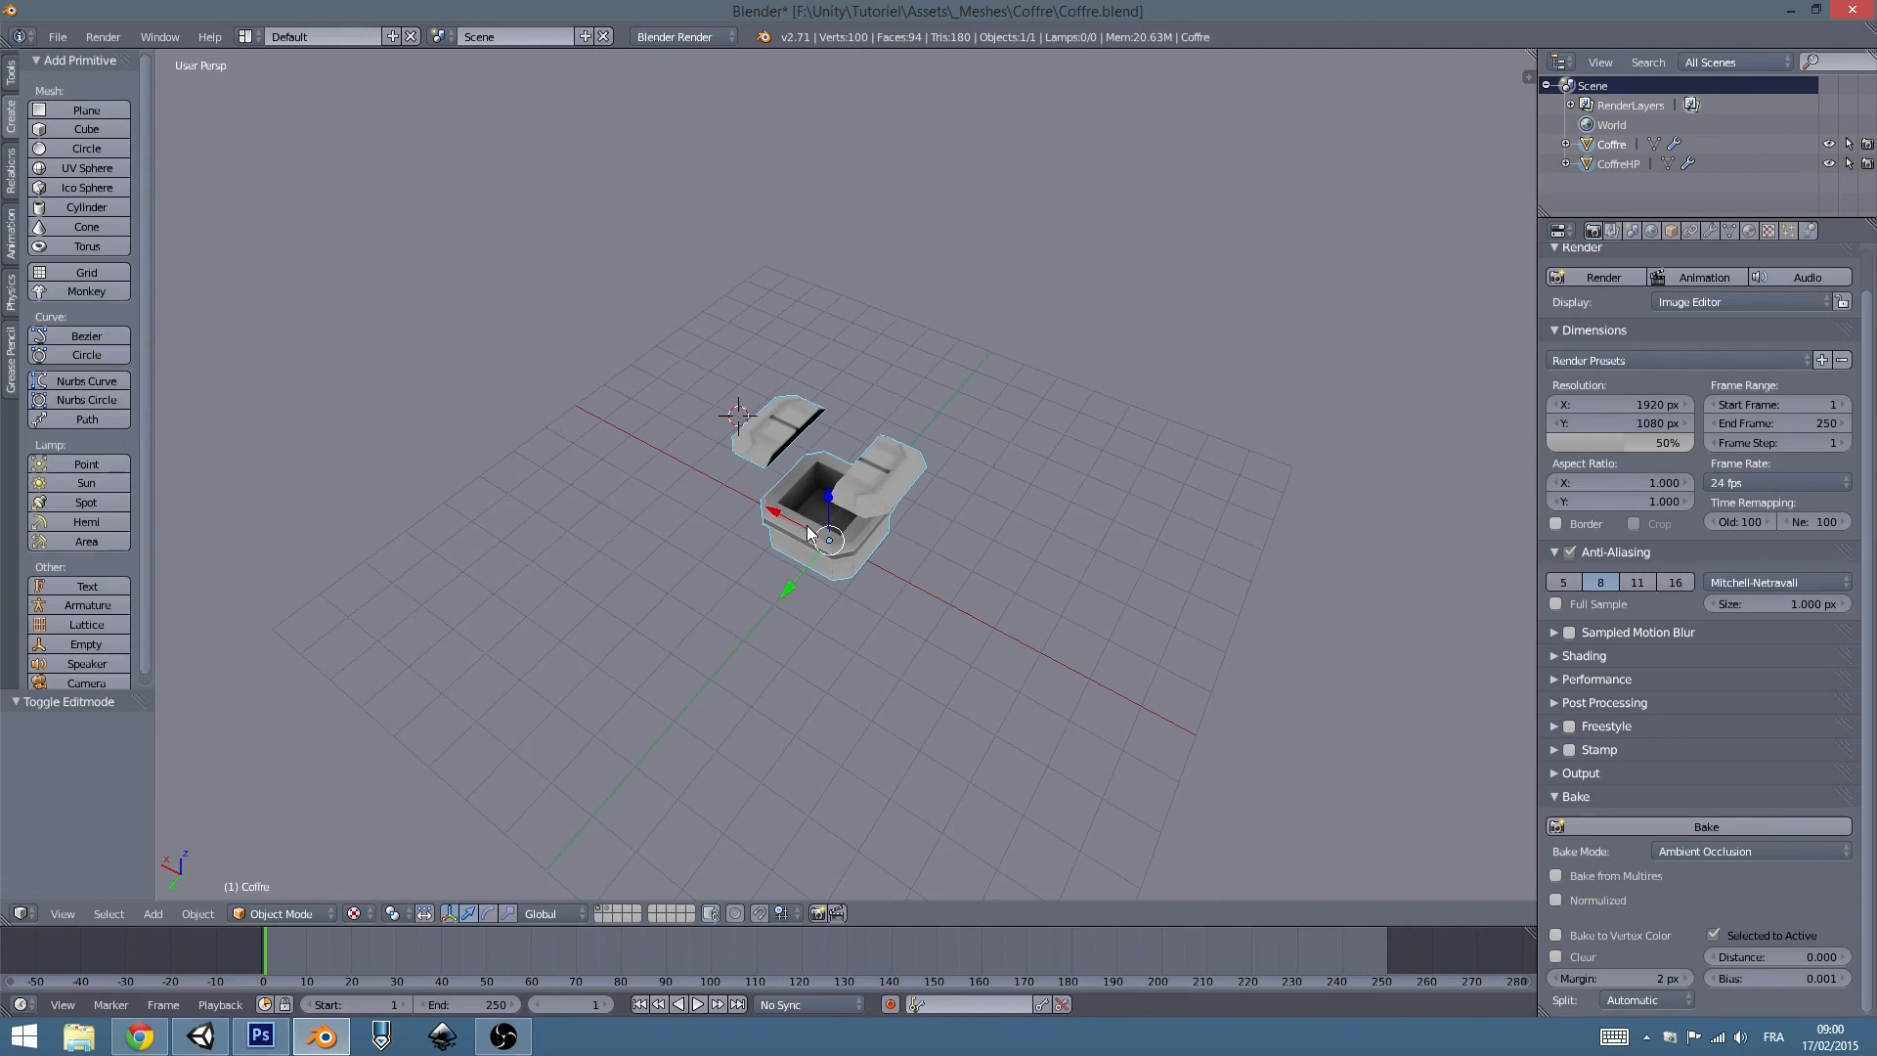
pyautogui.moveTo(741, 527); pyautogui.dragTo(773, 493, button='middle')
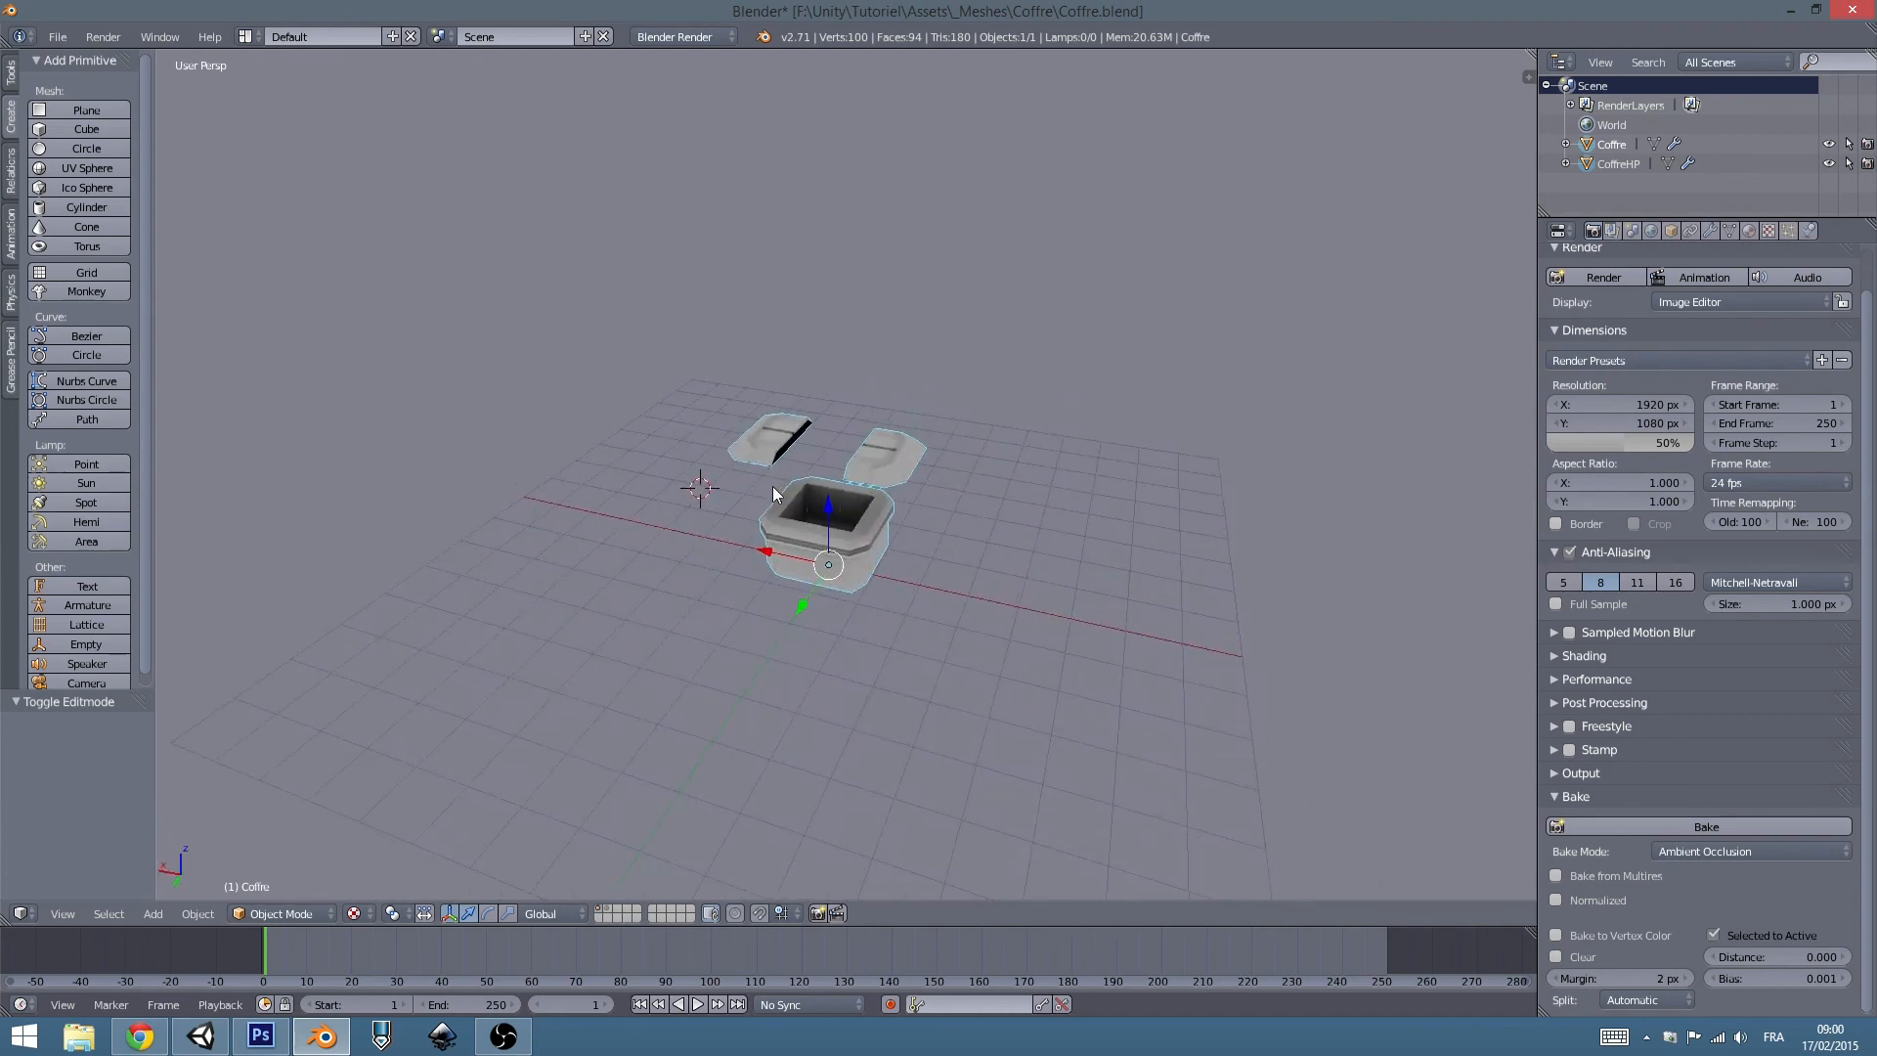
pyautogui.scroll(3, 852, 482)
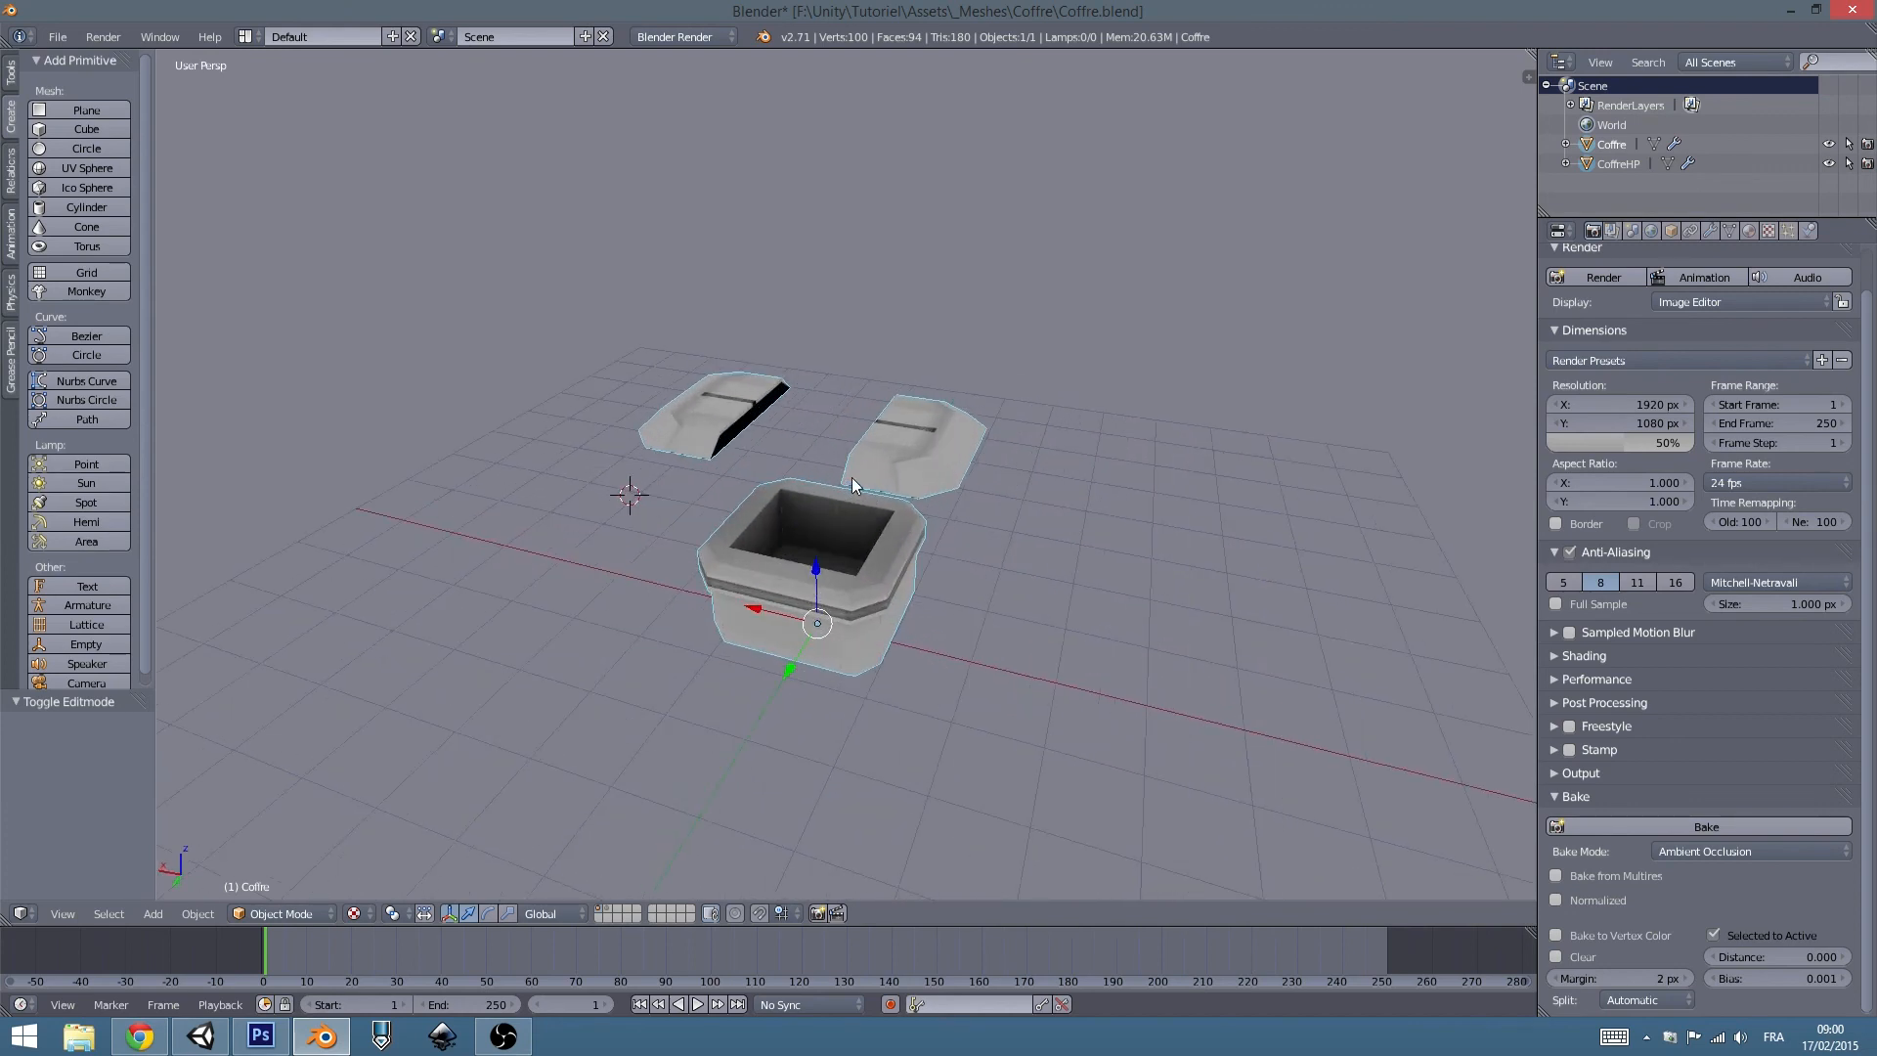
pyautogui.moveTo(774, 483); pyautogui.dragTo(735, 507, button='middle')
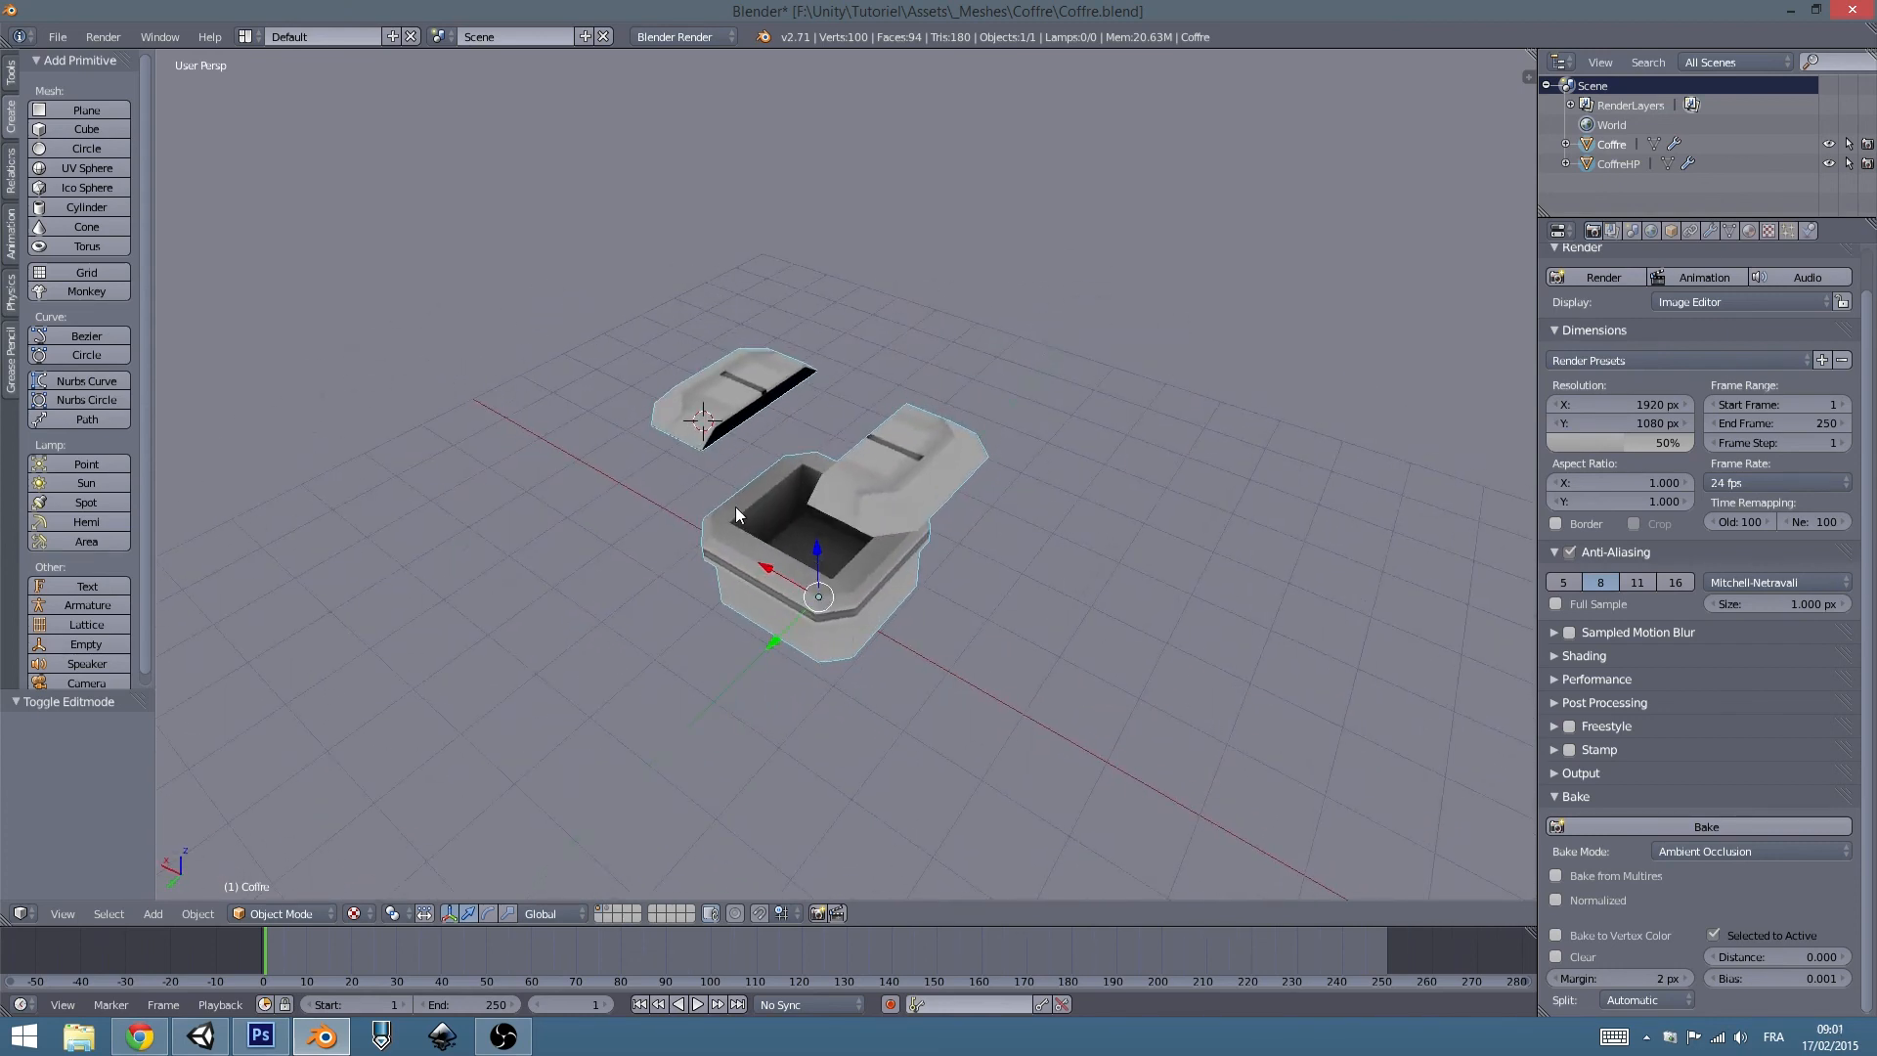